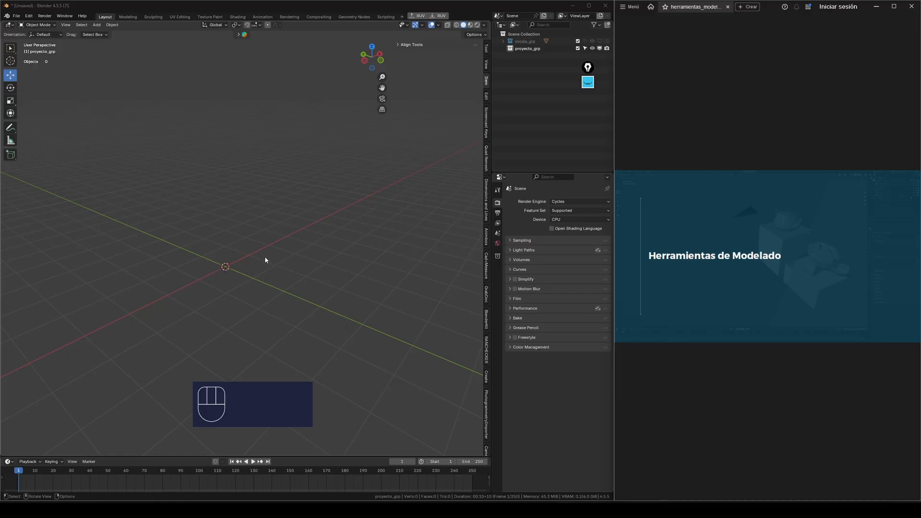
{"action": "middle_click_drag", "start_coordinate": [265, 261], "coordinate": [256, 236]}
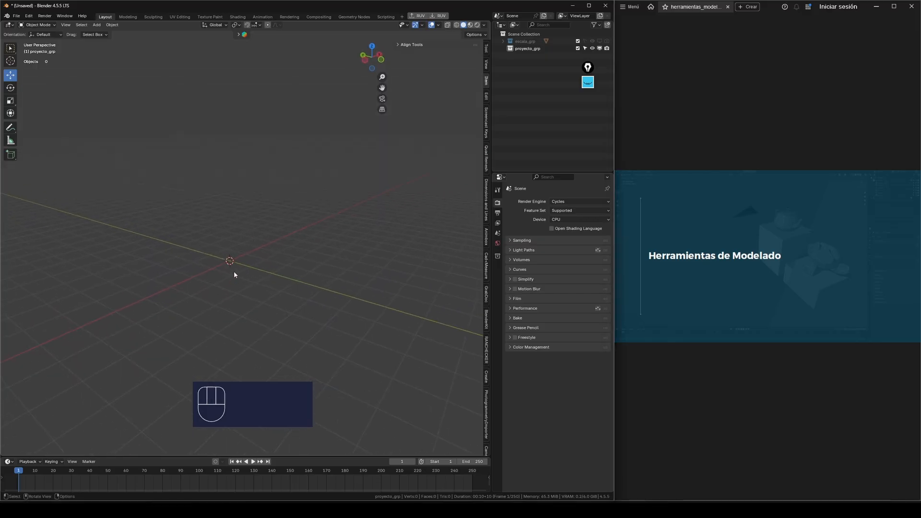
{"action": "mouse_move", "coordinate": [217, 269]}
{"action": "middle_mouse_down"}
{"action": "mouse_move", "coordinate": [232, 268]}
{"action": "mouse_move", "coordinate": [216, 261]}
{"action": "middle_mouse_up"}
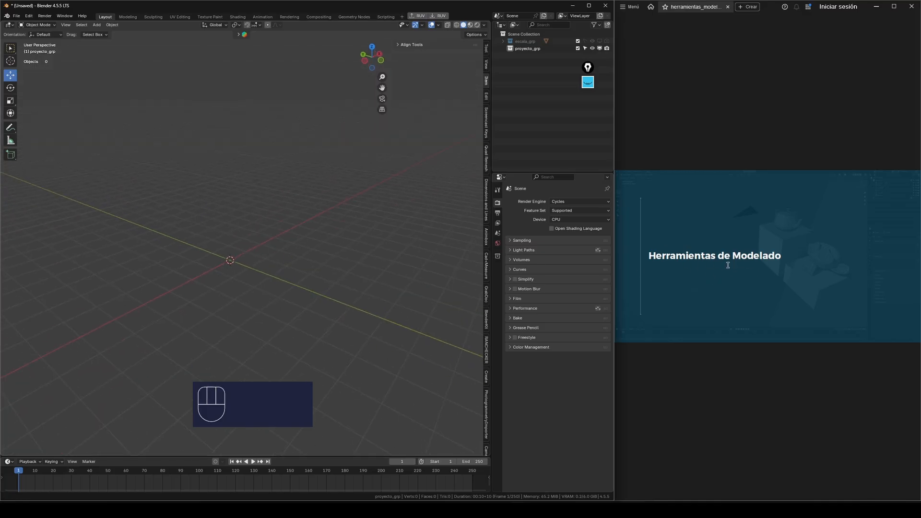
{"action": "left_click_drag", "start_coordinate": [647, 257], "coordinate": [792, 283]}
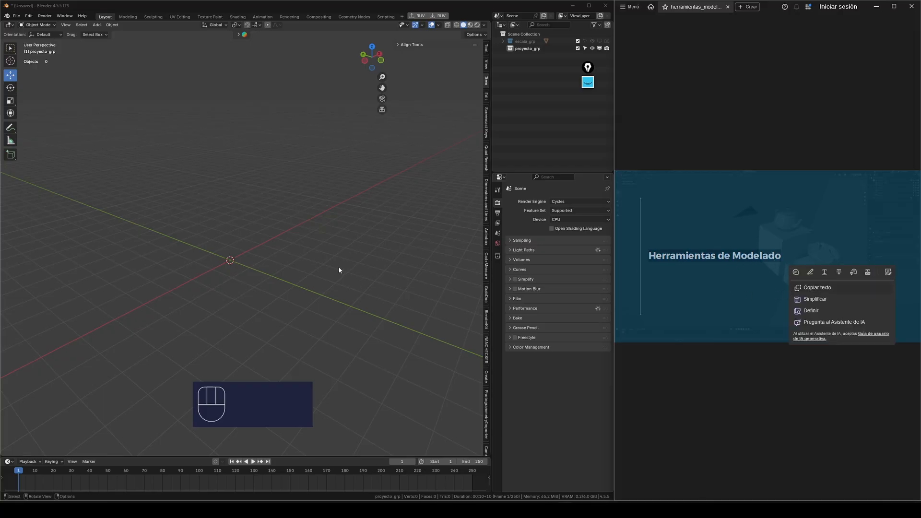
{"action": "mouse_move", "coordinate": [338, 266]}
{"action": "middle_mouse_down"}
{"action": "mouse_move", "coordinate": [283, 249]}
{"action": "mouse_move", "coordinate": [292, 236]}
{"action": "mouse_move", "coordinate": [339, 261]}
{"action": "middle_mouse_up"}
Switch to the PDF, advance to the numbered topic list and select the first topic, "Insertar objetos en la escena 3D".
{"action": "left_click", "coordinate": [743, 285]}
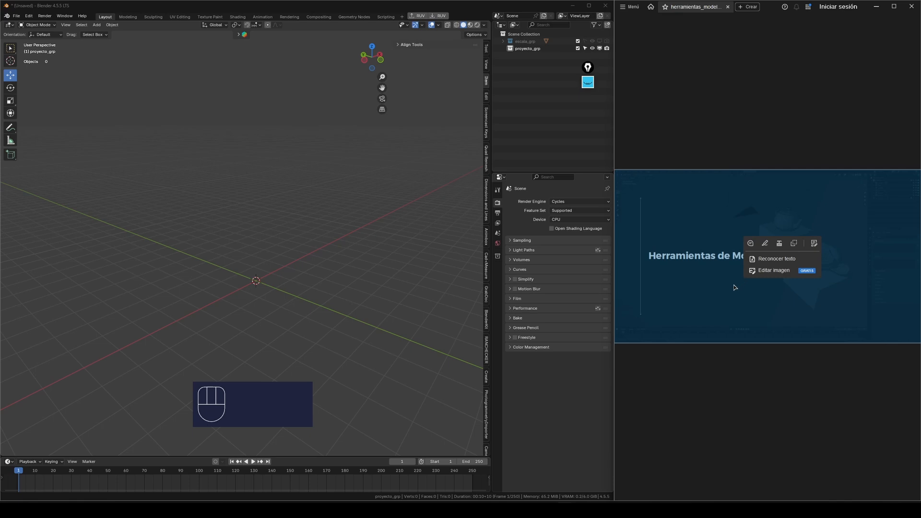
{"action": "left_click", "coordinate": [804, 309]}
{"action": "scroll", "coordinate": [725, 288], "scroll_direction": "down", "scroll_amount": 1}
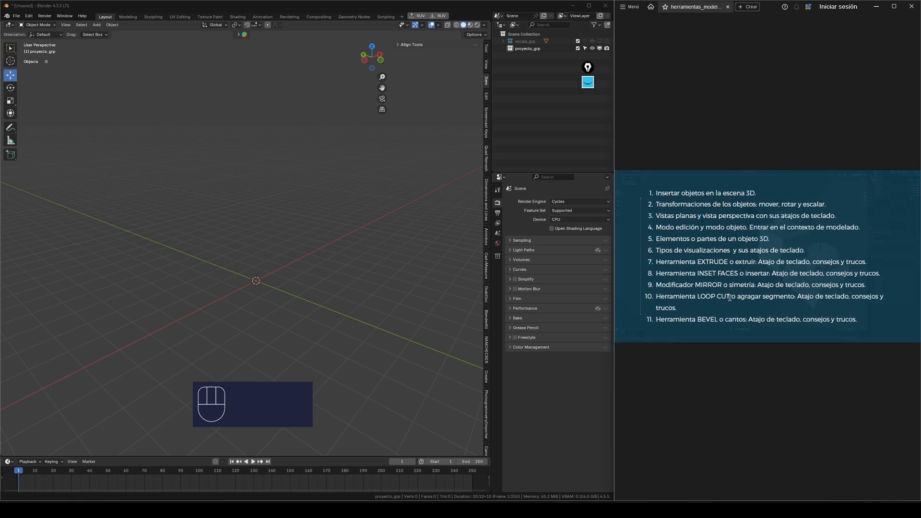
{"action": "left_click_drag", "start_coordinate": [656, 194], "coordinate": [758, 193]}
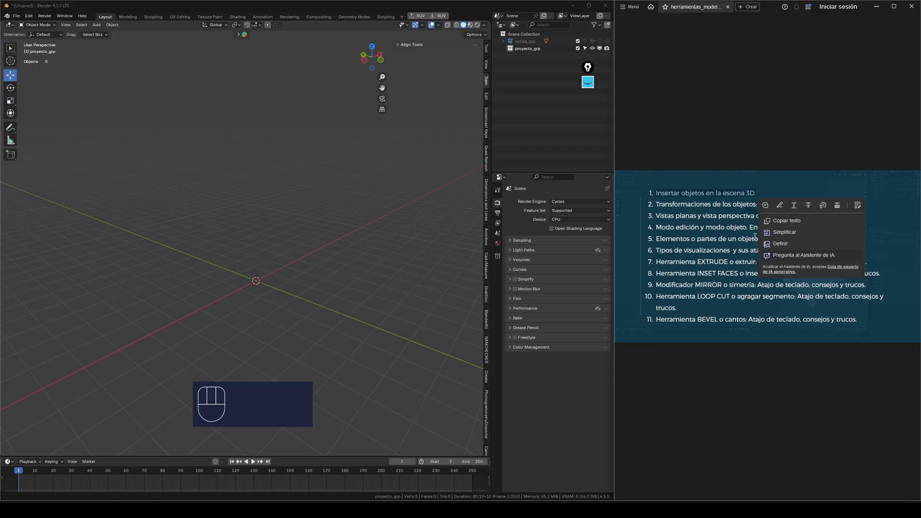
Switch to Blender and add a Monkey mesh to the empty scene.
{"action": "middle_click_drag", "start_coordinate": [265, 258], "coordinate": [229, 264]}
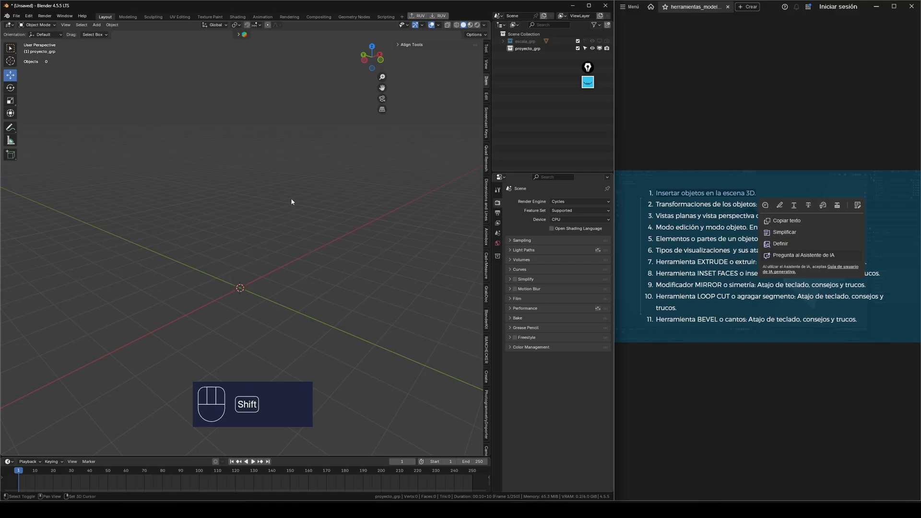
{"action": "key", "text": "shift+a"}
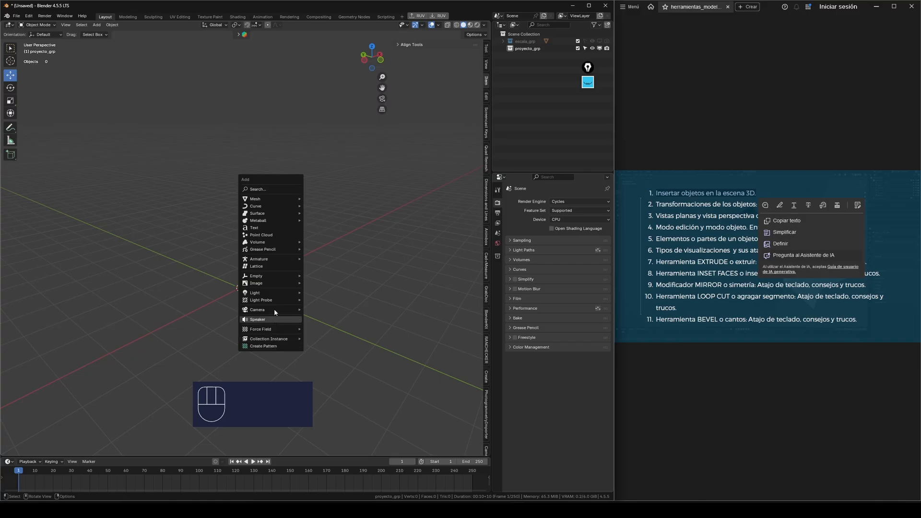
{"action": "mouse_move", "coordinate": [262, 203]}
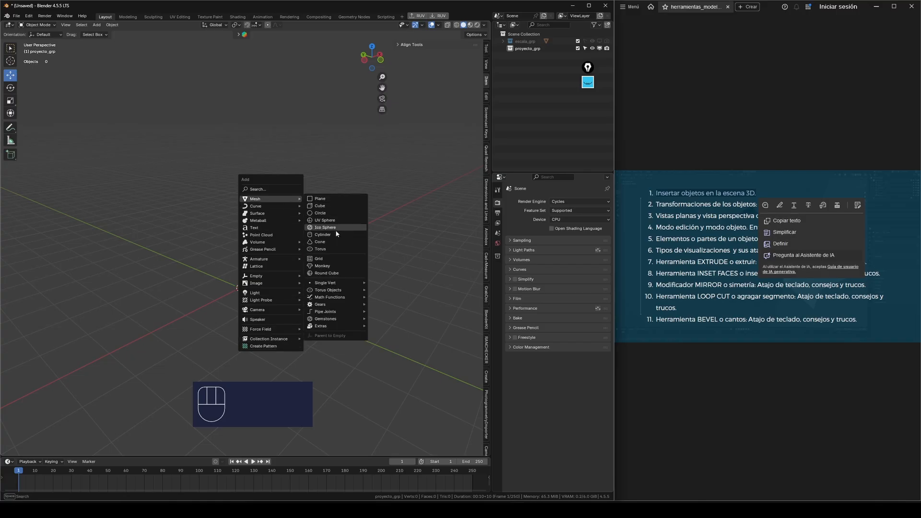
{"action": "left_click", "coordinate": [329, 267]}
{"action": "middle_click_drag", "start_coordinate": [324, 264], "coordinate": [233, 243]}
{"action": "middle_click_drag", "start_coordinate": [255, 301], "coordinate": [266, 306]}
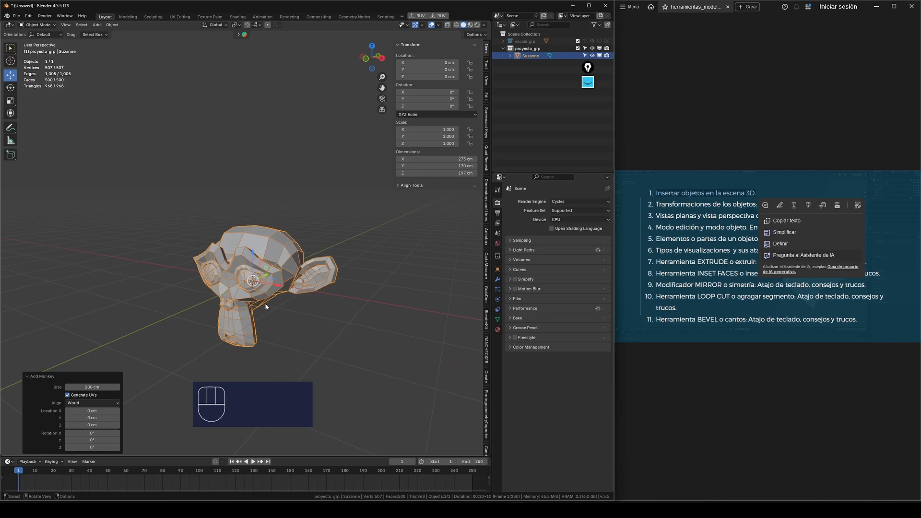
Highlight the first topic in the PDF list and select the second, "Transformaciones de los objetos: mover, rotar y escalar".
{"action": "left_click", "coordinate": [777, 210]}
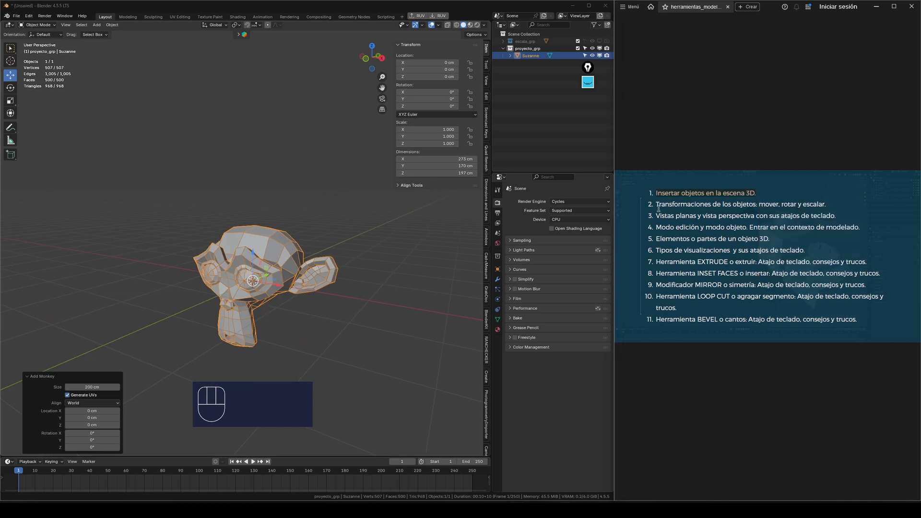
{"action": "left_click_drag", "start_coordinate": [656, 203], "coordinate": [835, 202]}
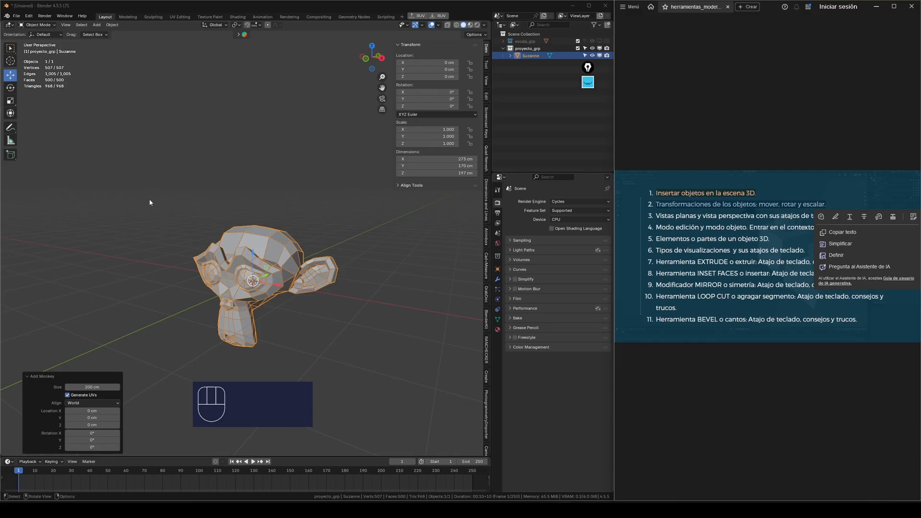
{"action": "middle_click_drag", "start_coordinate": [290, 199], "coordinate": [263, 216]}
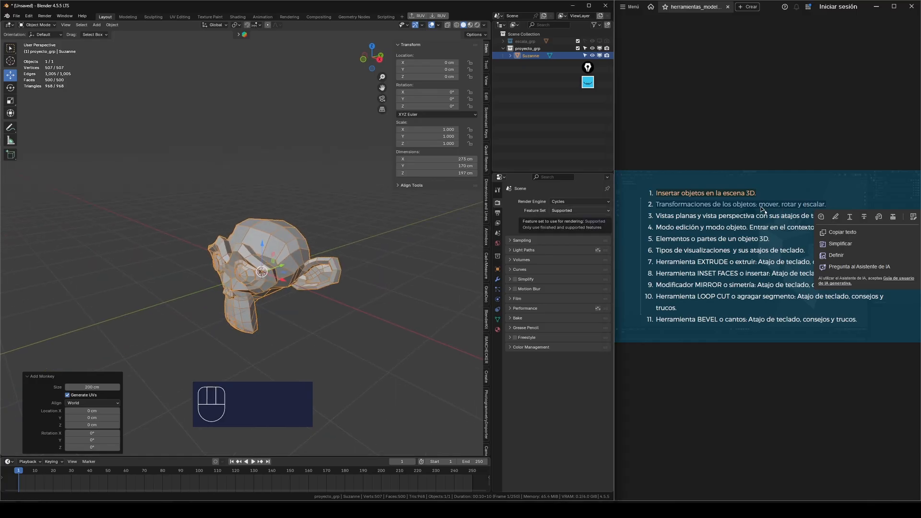
{"action": "left_click", "coordinate": [266, 198]}
{"action": "left_click", "coordinate": [275, 256]}
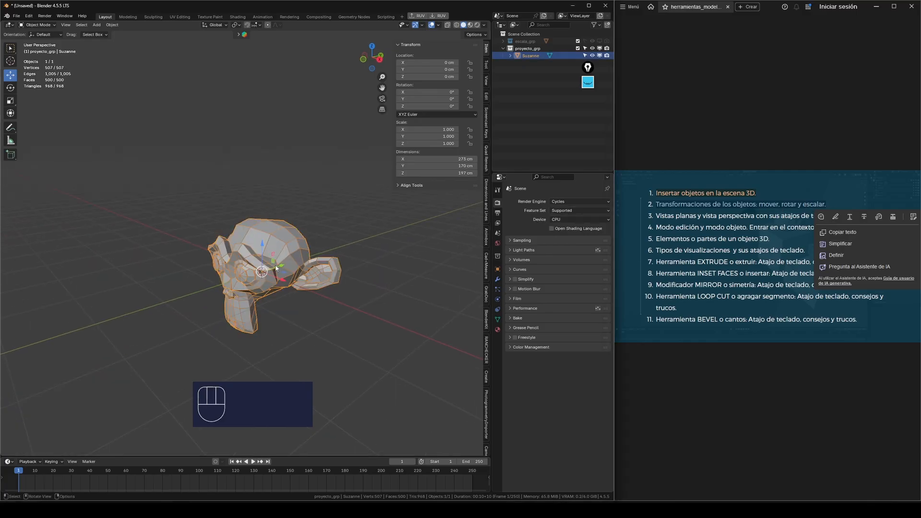
{"action": "middle_click_drag", "start_coordinate": [275, 255], "coordinate": [281, 274]}
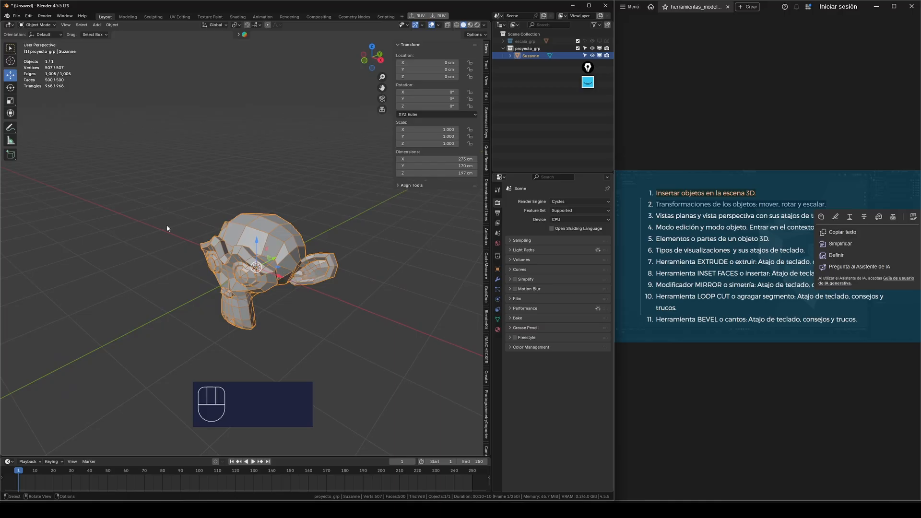
Activate the Select Box, Move and Scale tools one after another to compare their gizmos on the monkey head.
{"action": "left_click", "coordinate": [13, 76]}
{"action": "left_click", "coordinate": [10, 49]}
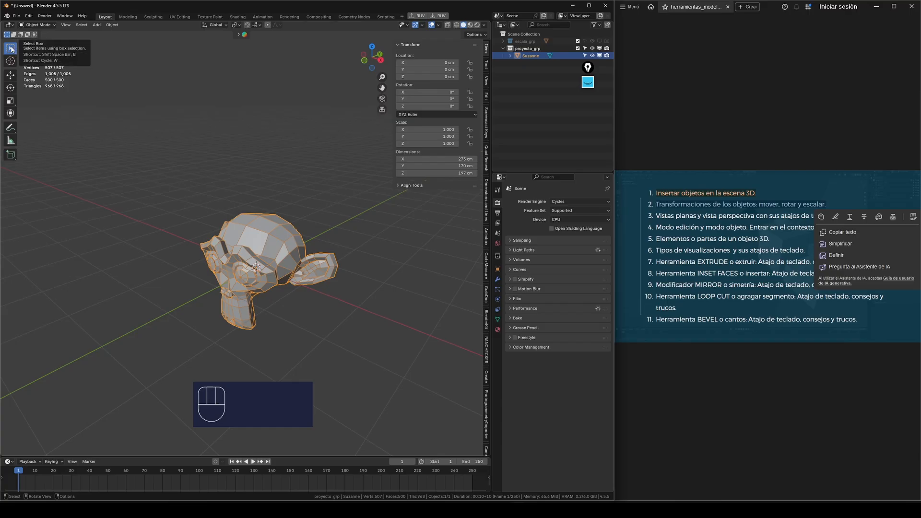
{"action": "left_click", "coordinate": [10, 75]}
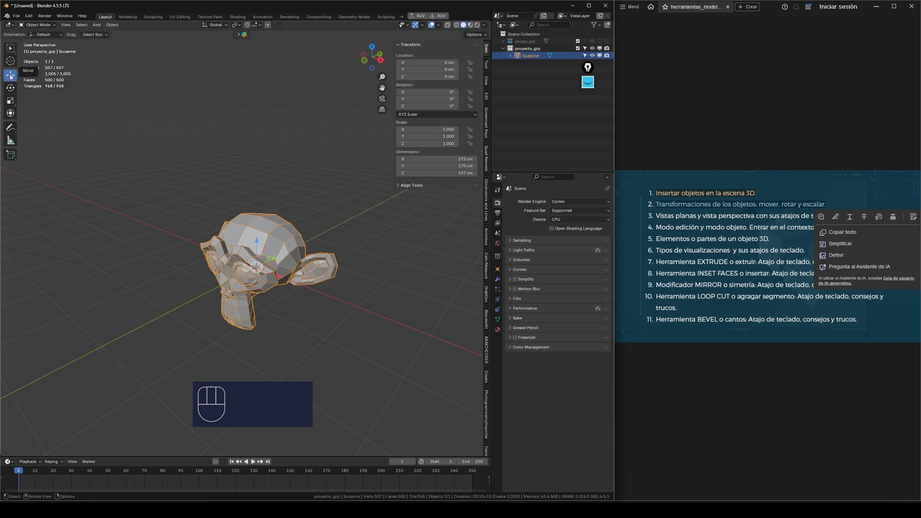
{"action": "left_click", "coordinate": [10, 101]}
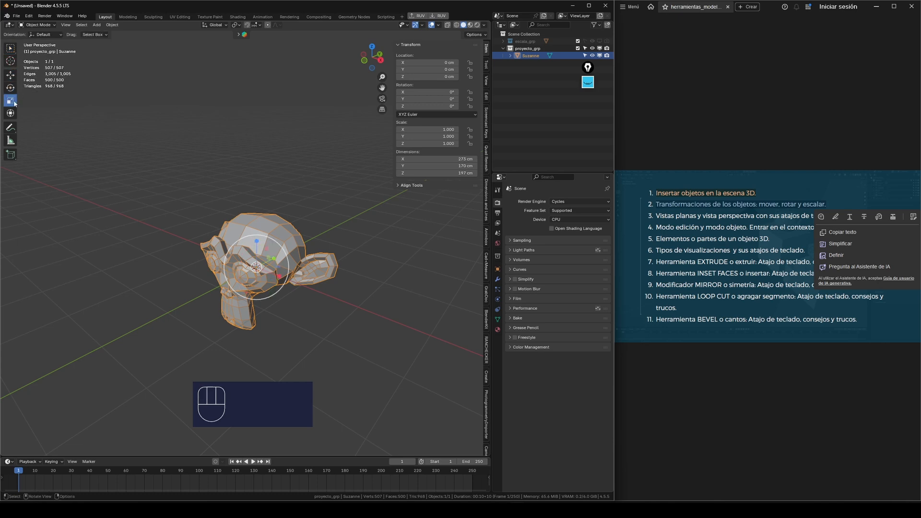
Try freely moving, scaling and rotating the monkey head, cancelling each transformation.
{"action": "middle_click_drag", "start_coordinate": [284, 212], "coordinate": [288, 191]}
{"action": "key", "text": "g"}
{"action": "right_click", "coordinate": [301, 158]}
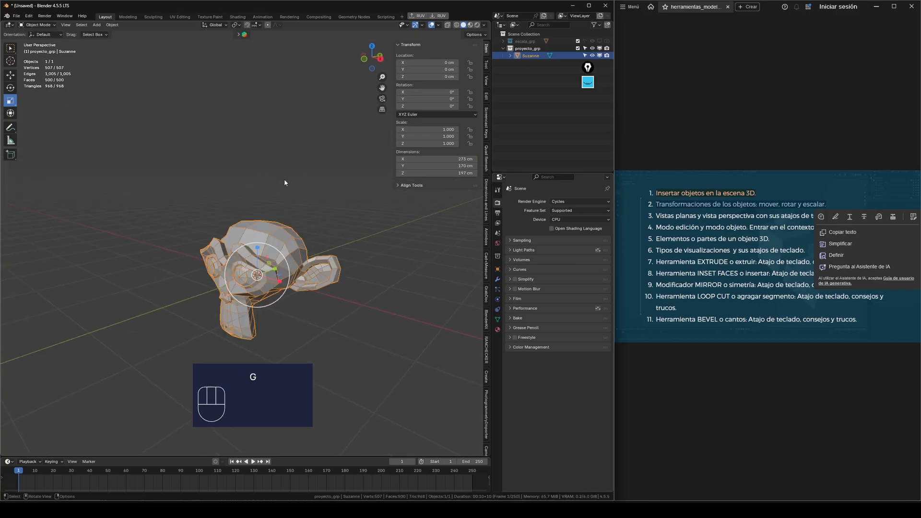
{"action": "key", "text": "s"}
{"action": "right_click", "coordinate": [321, 202]}
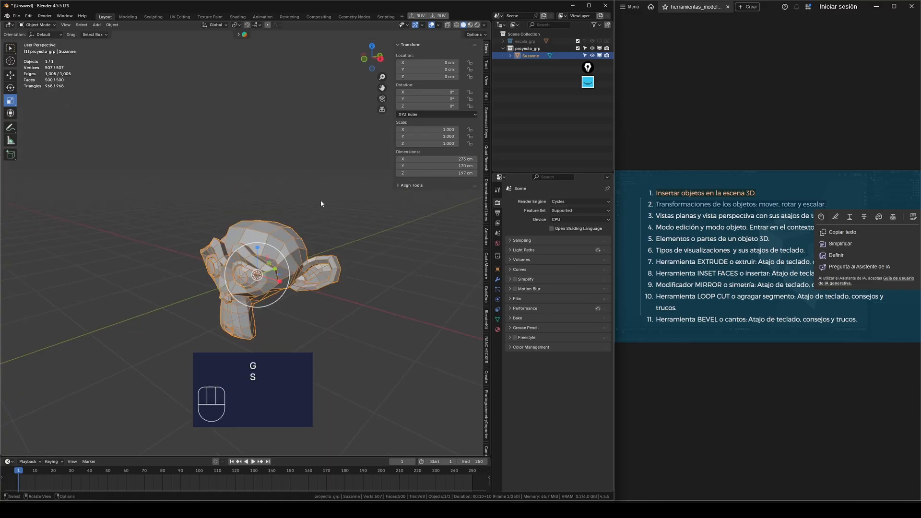
{"action": "key", "text": "r"}
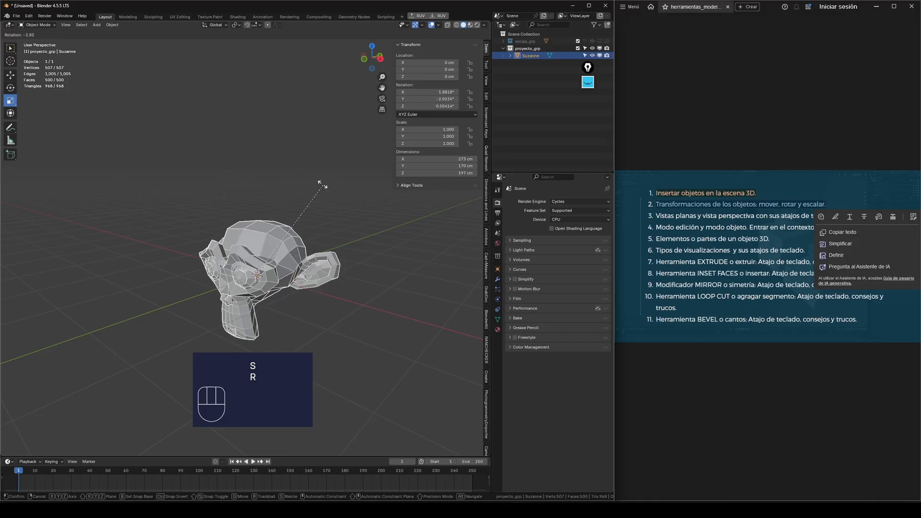
{"action": "right_click", "coordinate": [342, 197]}
Try moving the monkey head upward and in other directions with the Move tool's gizmo, undoing each move.
{"action": "left_click", "coordinate": [10, 75]}
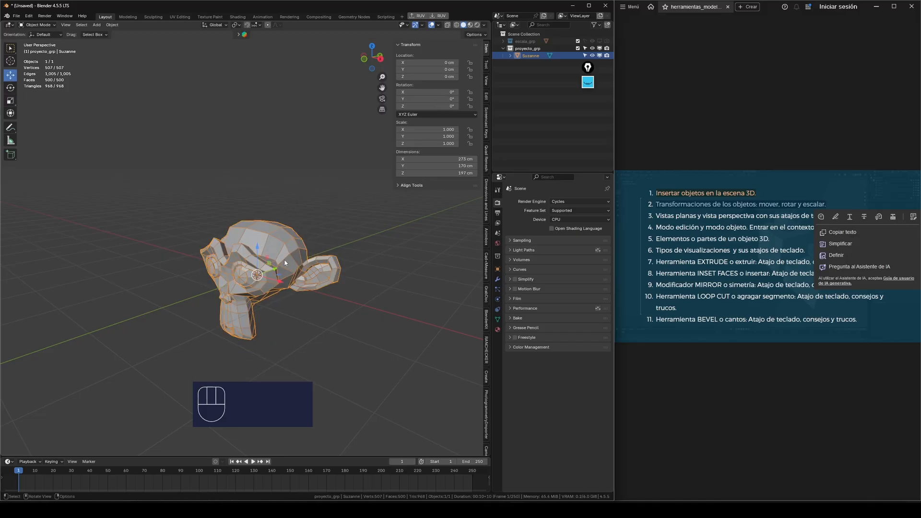
{"action": "left_click_drag", "start_coordinate": [258, 250], "coordinate": [258, 211]}
{"action": "key", "text": "ctrl+z"}
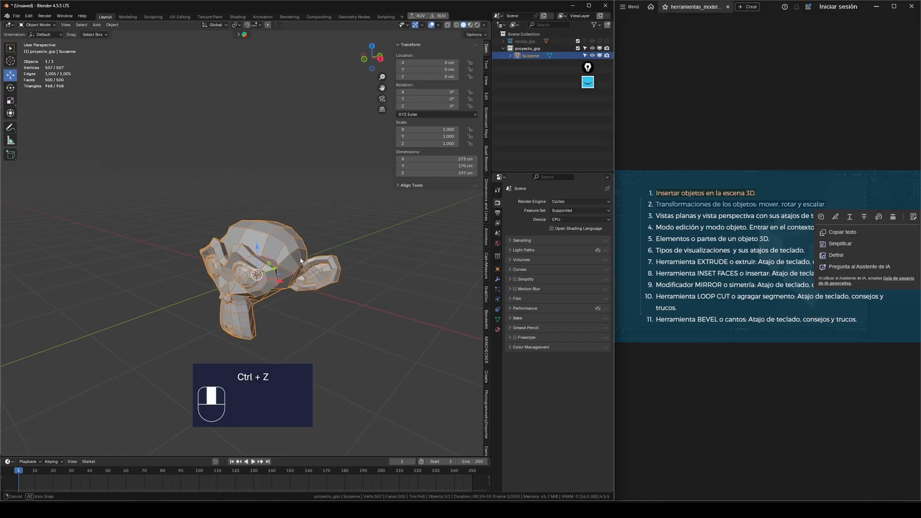
{"action": "middle_click_drag", "start_coordinate": [259, 288], "coordinate": [278, 199]}
{"action": "key", "text": "ctrl+z"}
{"action": "left_click_drag", "start_coordinate": [305, 253], "coordinate": [302, 253]}
{"action": "key", "text": "ctrl+z"}
{"action": "middle_click_drag", "start_coordinate": [328, 333], "coordinate": [254, 290]}
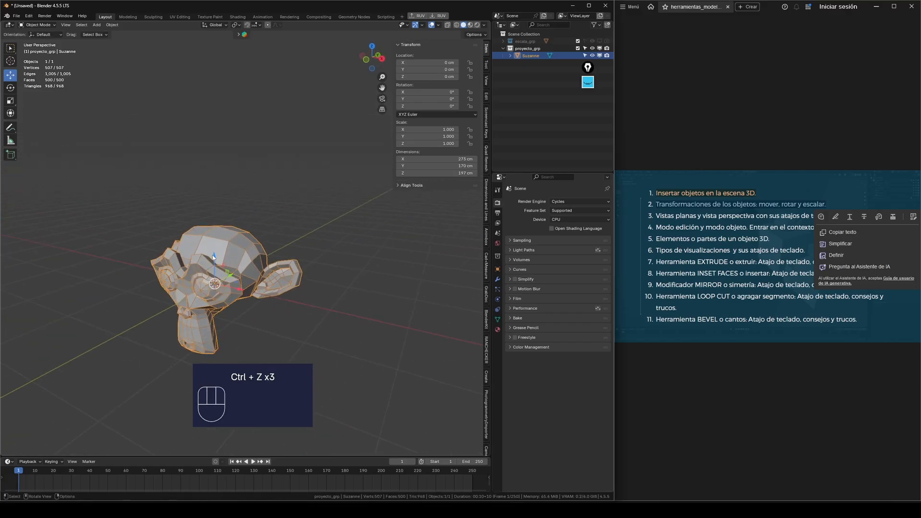
Try raising the monkey head about 69 cm along Z and shifting it with other gizmo handles, undoing each move.
{"action": "left_click_drag", "start_coordinate": [213, 257], "coordinate": [305, 236]}
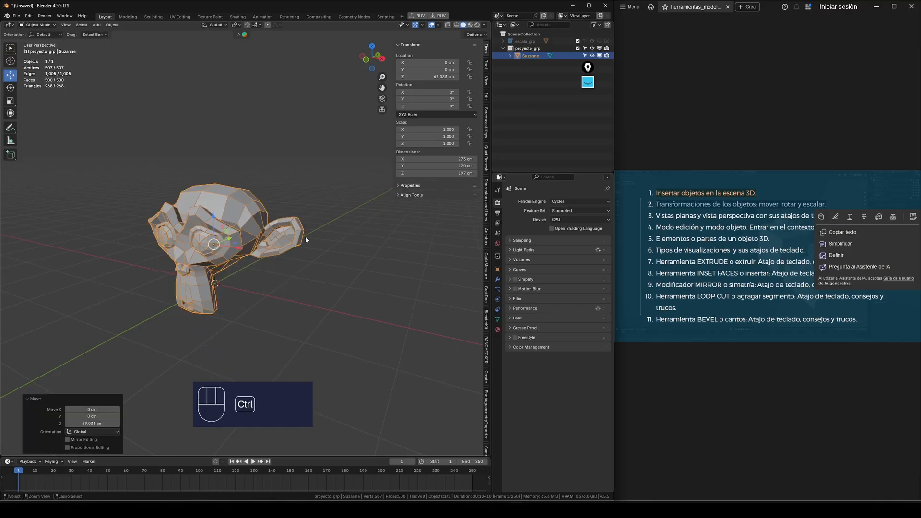
{"action": "key", "text": "ctrl+z"}
{"action": "middle_click_drag", "start_coordinate": [305, 236], "coordinate": [219, 239]}
{"action": "mouse_move", "coordinate": [269, 292]}
{"action": "left_mouse_down"}
{"action": "mouse_move", "coordinate": [230, 277]}
{"action": "mouse_move", "coordinate": [268, 301]}
{"action": "left_mouse_up"}
{"action": "key", "text": "ctrl+z"}
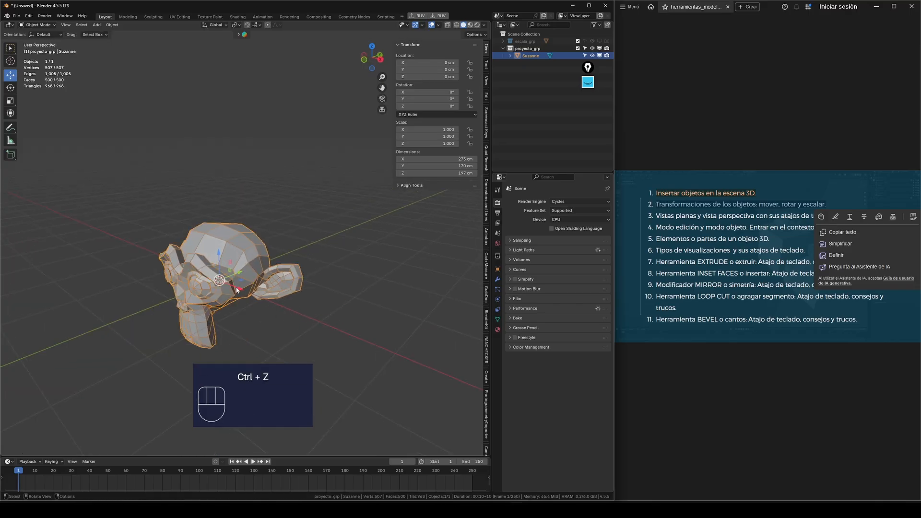
{"action": "left_click_drag", "start_coordinate": [239, 272], "coordinate": [346, 224]}
{"action": "key", "text": "ctrl+z"}
Try rotating the monkey head about -36° around Y and around another axis with the Rotate tool, undoing each rotation.
{"action": "left_click", "coordinate": [10, 88]}
{"action": "left_click_drag", "start_coordinate": [233, 273], "coordinate": [223, 290]}
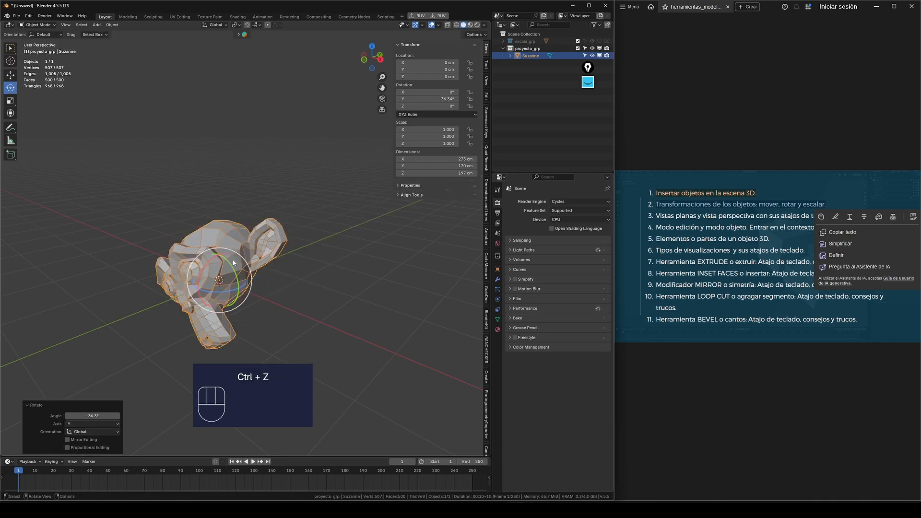
{"action": "key", "text": "ctrl+z"}
{"action": "left_click_drag", "start_coordinate": [213, 260], "coordinate": [232, 287]}
{"action": "key", "text": "ctrl+z"}
{"action": "key", "text": "ctrl+z"}
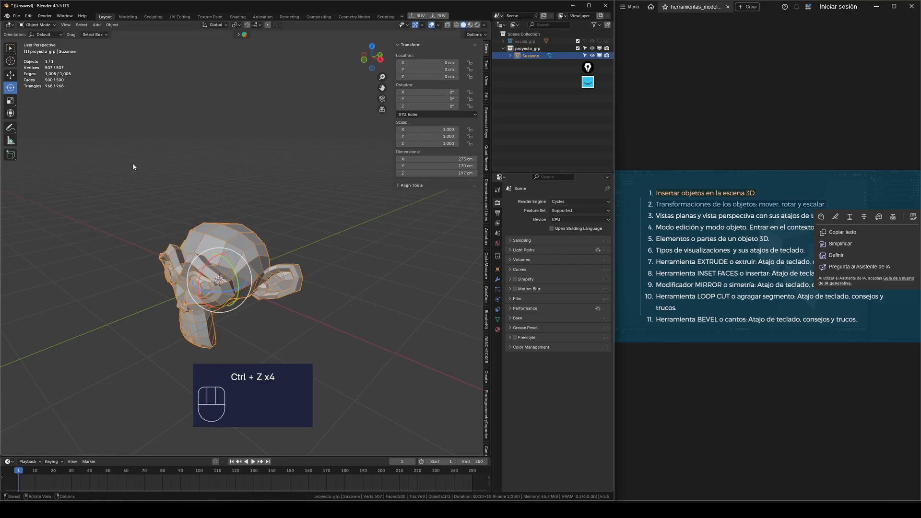
Try stretching the monkey head along Z and with another handle of the Scale tool, undoing each change.
{"action": "left_click", "coordinate": [10, 101]}
{"action": "middle_click_drag", "start_coordinate": [221, 281], "coordinate": [224, 283]}
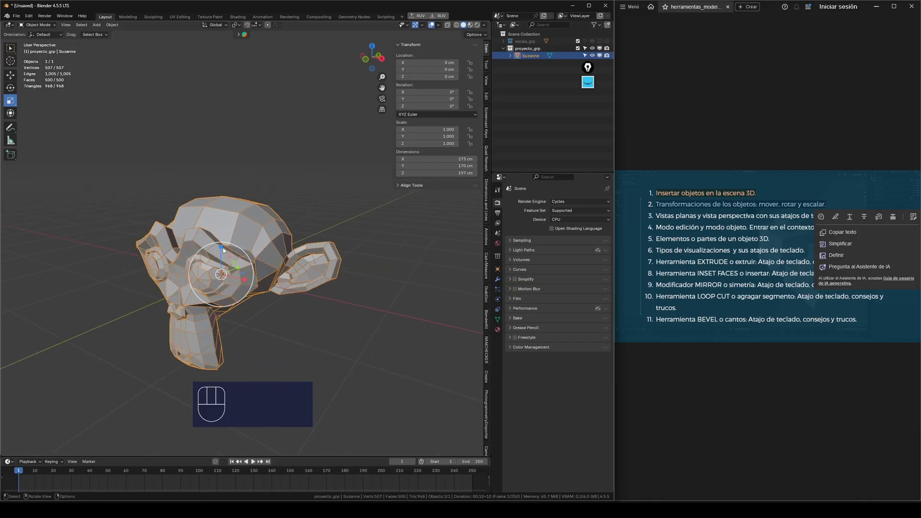
{"action": "left_click_drag", "start_coordinate": [224, 249], "coordinate": [258, 278]}
{"action": "key", "text": "ctrl+z"}
{"action": "key", "text": "ctrl+z"}
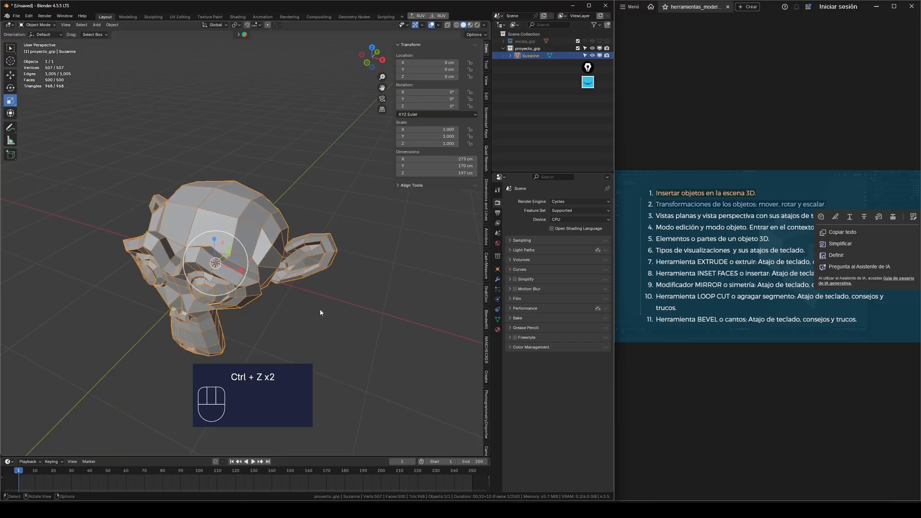
{"action": "middle_click_drag", "start_coordinate": [321, 312], "coordinate": [263, 301]}
{"action": "left_click_drag", "start_coordinate": [304, 245], "coordinate": [328, 243]}
{"action": "key", "text": "ctrl+z"}
Try scaling the monkey head along the X axis from two viewing angles, undoing each change.
{"action": "middle_click_drag", "start_coordinate": [263, 275], "coordinate": [314, 274]}
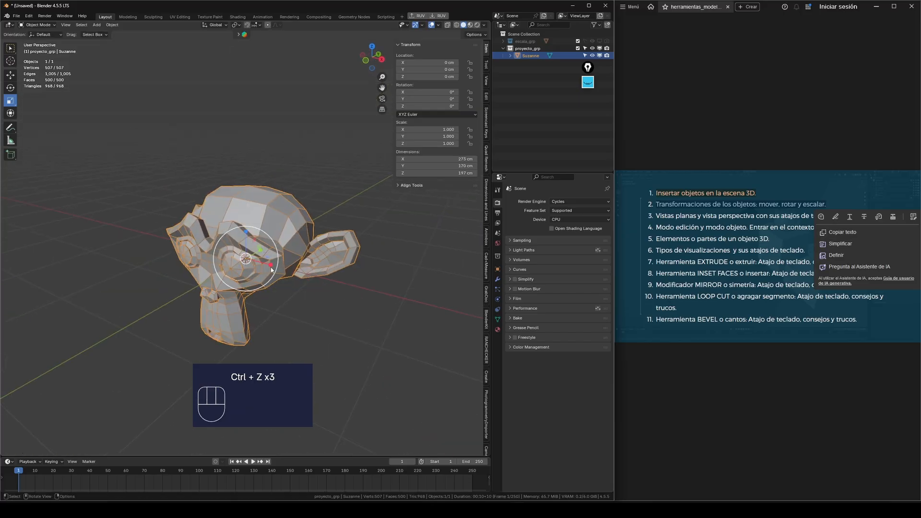
{"action": "left_click_drag", "start_coordinate": [271, 270], "coordinate": [312, 278]}
{"action": "key", "text": "ctrl+z"}
{"action": "middle_click_drag", "start_coordinate": [287, 283], "coordinate": [270, 286]}
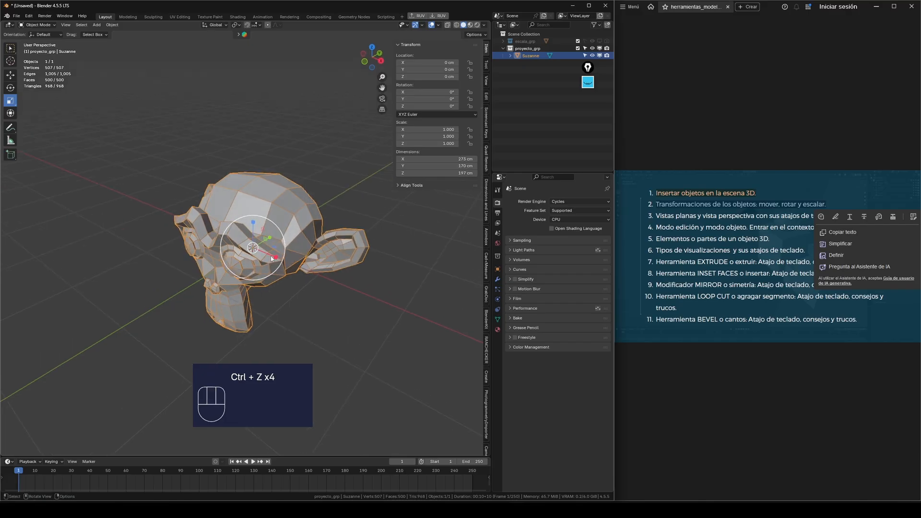
{"action": "left_click_drag", "start_coordinate": [276, 260], "coordinate": [280, 237]}
{"action": "key", "text": "ctrl+z"}
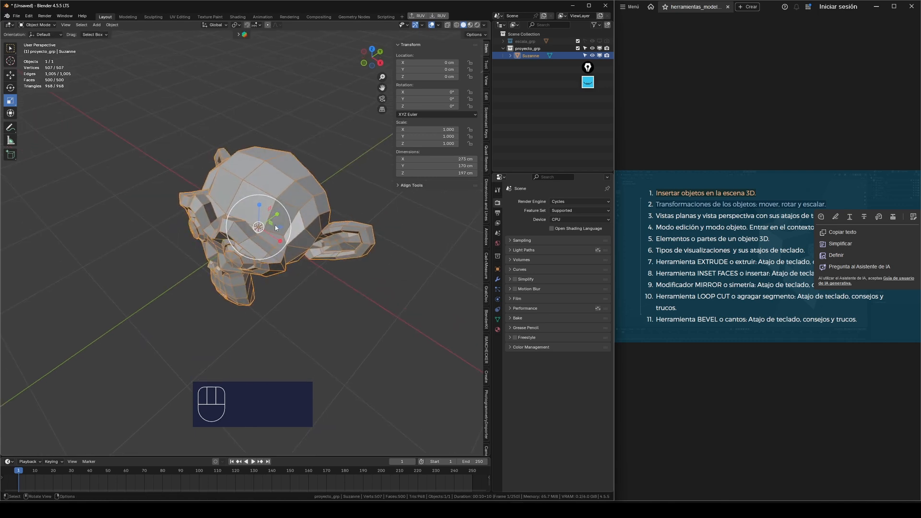
Scale the monkey head by about 1.715 along X and Y together, leaving Z out.
{"action": "mouse_move", "coordinate": [271, 215]}
{"action": "middle_mouse_down"}
{"action": "mouse_move", "coordinate": [300, 206]}
{"action": "mouse_move", "coordinate": [270, 217]}
{"action": "middle_mouse_up"}
{"action": "scroll", "coordinate": [277, 222], "scroll_direction": "up", "scroll_amount": 3}
{"action": "scroll", "coordinate": [277, 221], "scroll_direction": "up", "scroll_amount": 2}
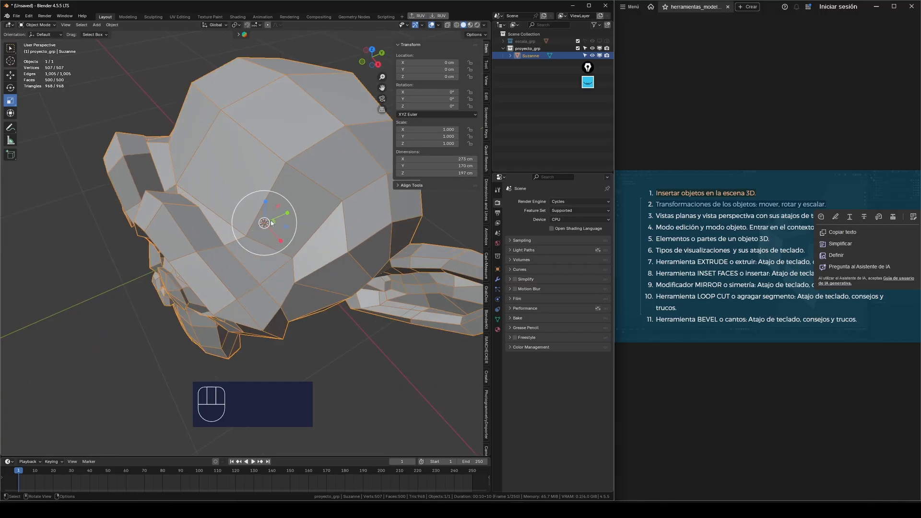
{"action": "left_click_drag", "start_coordinate": [285, 229], "coordinate": [304, 238]}
{"action": "scroll", "coordinate": [307, 252], "scroll_direction": "down", "scroll_amount": 3}
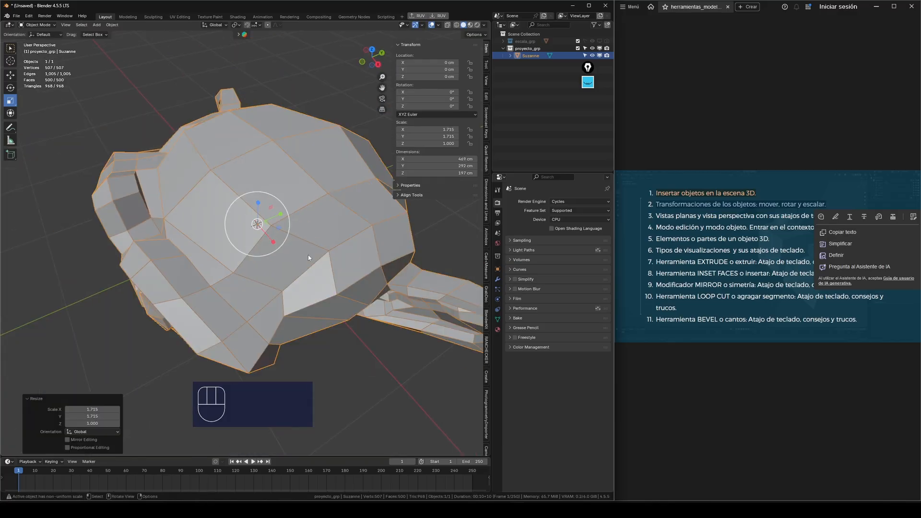
Undo the monkey head's last scaling along X and Y.
{"action": "scroll", "coordinate": [294, 263], "scroll_direction": "down", "scroll_amount": 4}
{"action": "key", "text": "ctrl+z"}
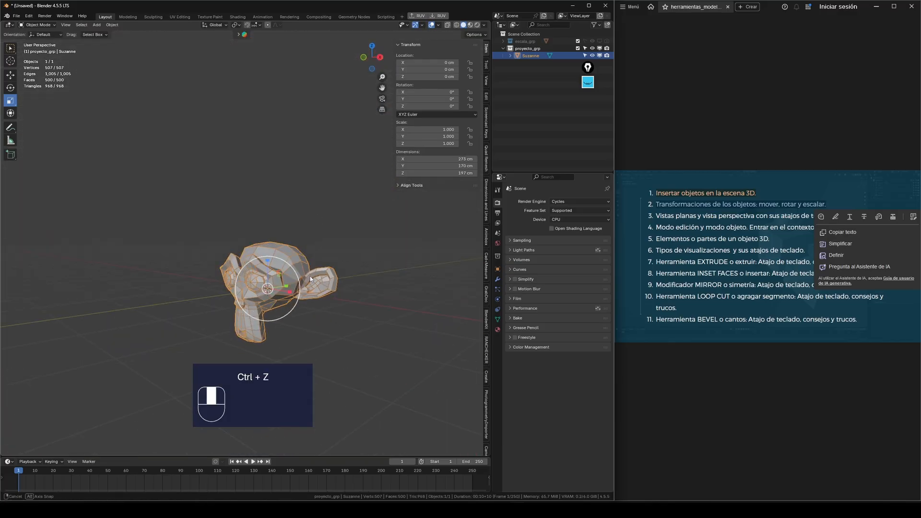
Try scaling the monkey head by about 1.592 along X and Y together, check it from several angles, and undo the scaling.
{"action": "scroll", "coordinate": [272, 265], "scroll_direction": "up", "scroll_amount": 4}
{"action": "middle_click_drag", "start_coordinate": [272, 264], "coordinate": [287, 284]}
{"action": "left_click_drag", "start_coordinate": [291, 250], "coordinate": [308, 250]}
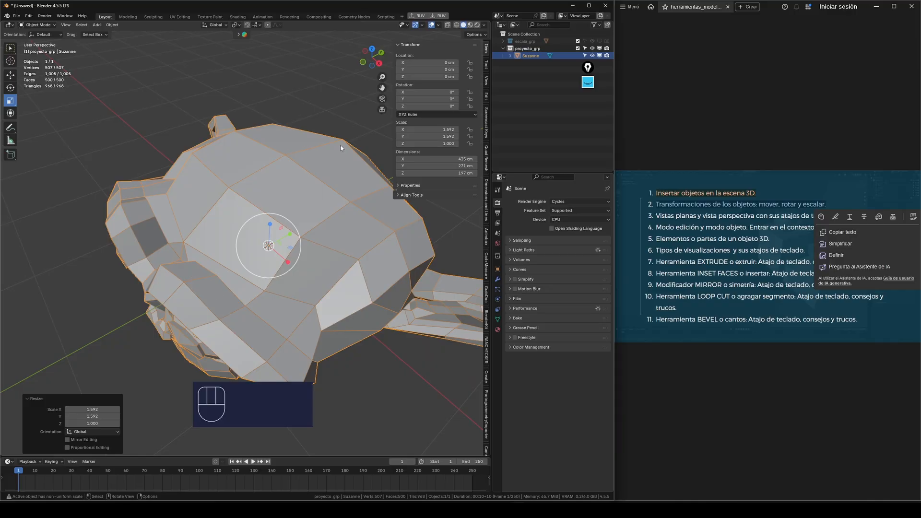
{"action": "scroll", "coordinate": [237, 152], "scroll_direction": "down", "scroll_amount": 4}
{"action": "middle_click_drag", "start_coordinate": [237, 152], "coordinate": [263, 189]}
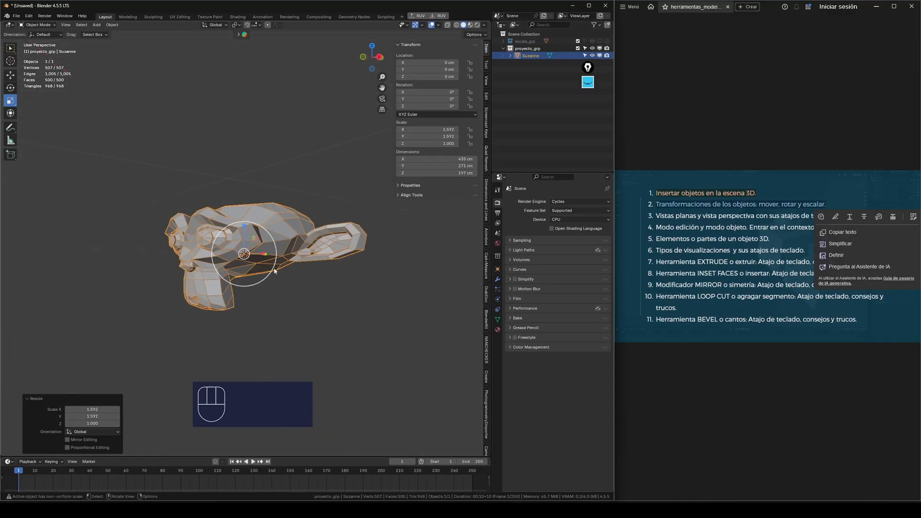
{"action": "middle_click_drag", "start_coordinate": [275, 271], "coordinate": [347, 227]}
{"action": "scroll", "coordinate": [348, 227], "scroll_direction": "up", "scroll_amount": 4}
{"action": "key", "text": "ctrl+z"}
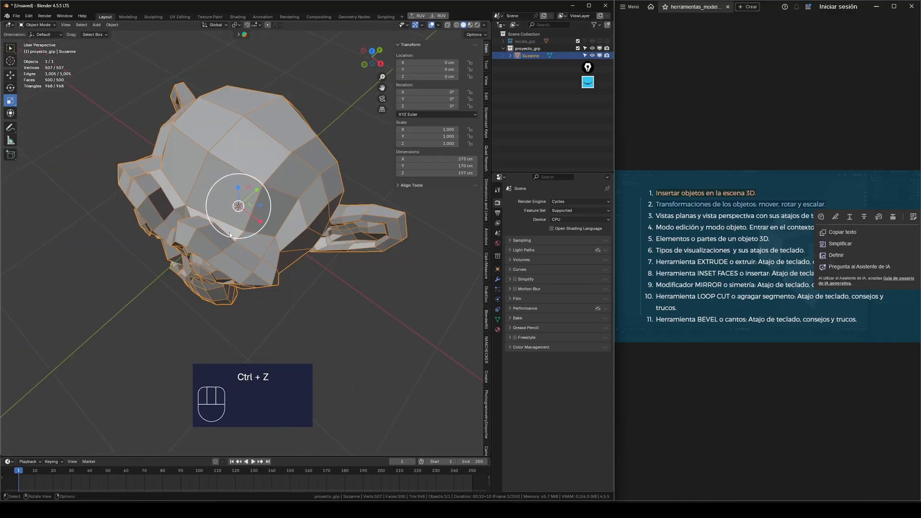
Try scaling the monkey head by about 0.864 along Y and with another handle of the Scale tool, undoing each change.
{"action": "middle_click_drag", "start_coordinate": [229, 232], "coordinate": [252, 228]}
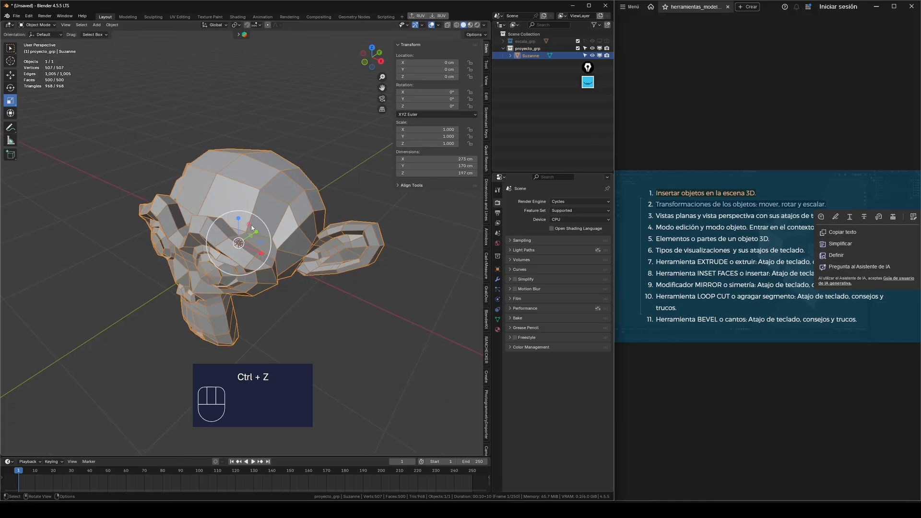
{"action": "left_click_drag", "start_coordinate": [252, 227], "coordinate": [259, 257], "text": "ctrl"}
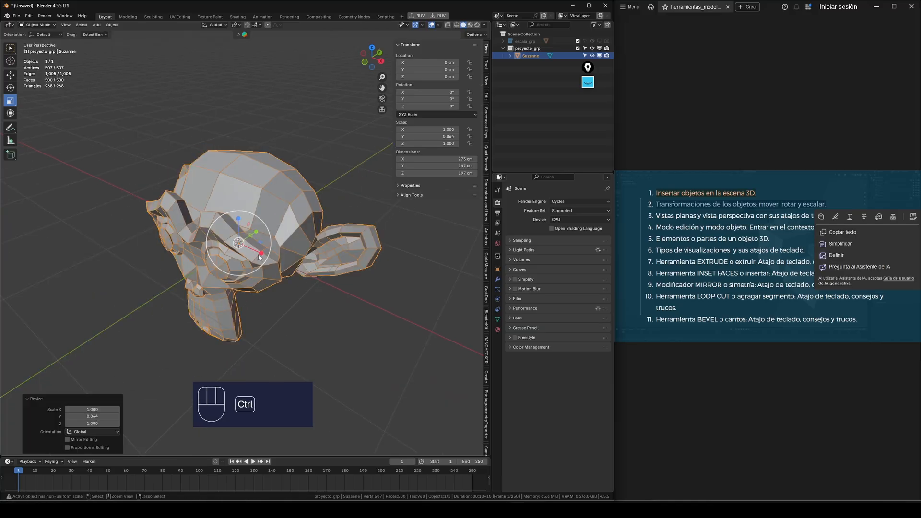
{"action": "key", "text": "ctrl+z"}
{"action": "middle_click_drag", "start_coordinate": [265, 214], "coordinate": [250, 259]}
{"action": "mouse_move", "coordinate": [257, 247]}
{"action": "left_mouse_down"}
{"action": "mouse_move", "coordinate": [271, 225]}
{"action": "mouse_move", "coordinate": [259, 231]}
{"action": "left_mouse_up"}
{"action": "scroll", "coordinate": [259, 231], "scroll_direction": "down", "scroll_amount": 3}
{"action": "mouse_move", "coordinate": [260, 231]}
{"action": "middle_mouse_down"}
{"action": "mouse_move", "coordinate": [233, 228]}
{"action": "mouse_move", "coordinate": [261, 232]}
{"action": "middle_mouse_up"}
{"action": "key", "text": "ctrl+z"}
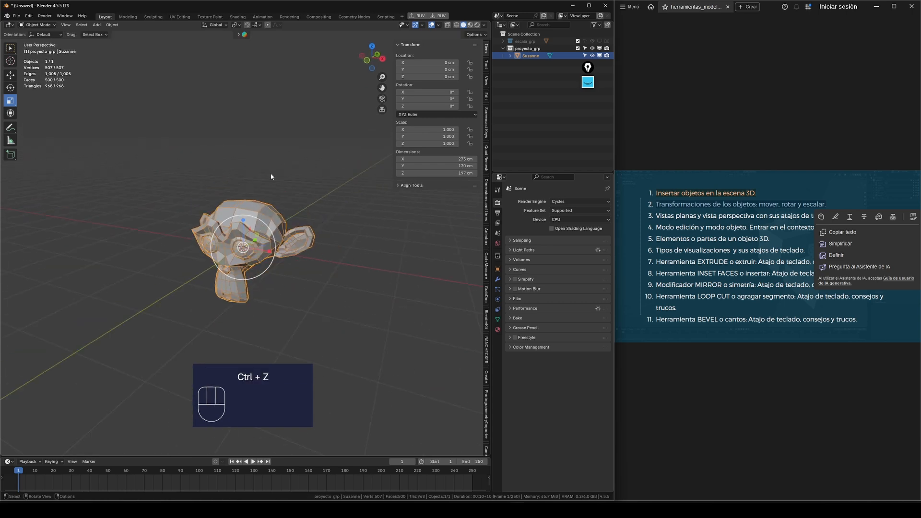
Try rotating the monkey head with the Rotate tool, including about 17° around Z, undoing each rotation.
{"action": "middle_click_drag", "start_coordinate": [357, 255], "coordinate": [326, 252]}
{"action": "left_click", "coordinate": [10, 89]}
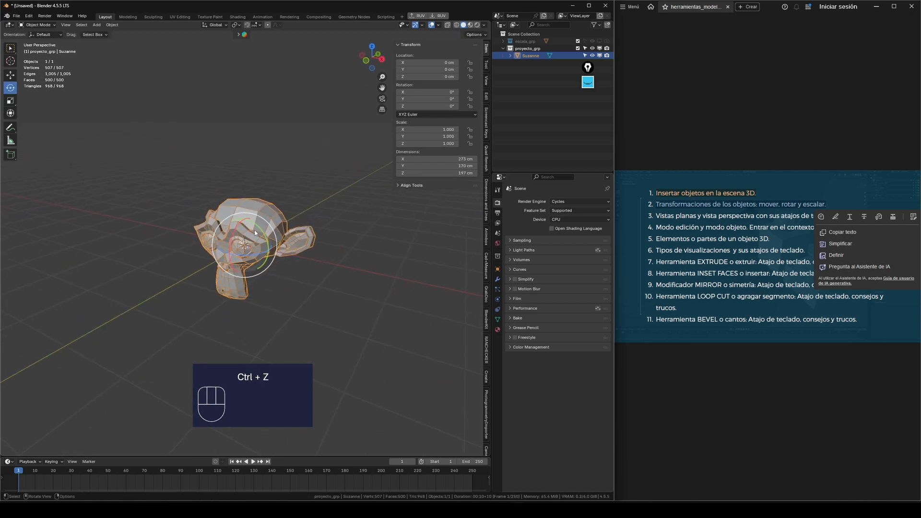
{"action": "middle_click_drag", "start_coordinate": [255, 248], "coordinate": [267, 233]}
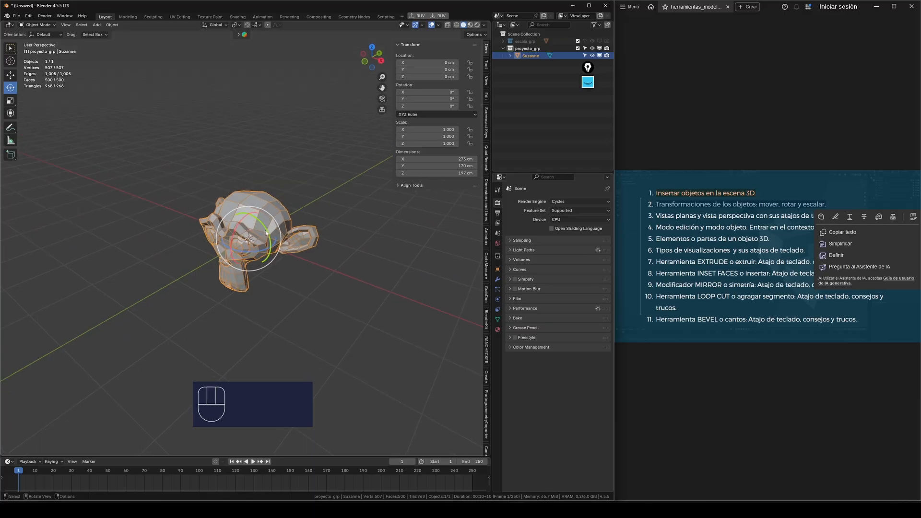
{"action": "mouse_move", "coordinate": [269, 240]}
{"action": "left_mouse_down"}
{"action": "mouse_move", "coordinate": [259, 232]}
{"action": "mouse_move", "coordinate": [263, 246]}
{"action": "mouse_move", "coordinate": [270, 223]}
{"action": "left_mouse_up"}
{"action": "key", "text": "ctrl+z"}
{"action": "key", "text": "ctrl+z"}
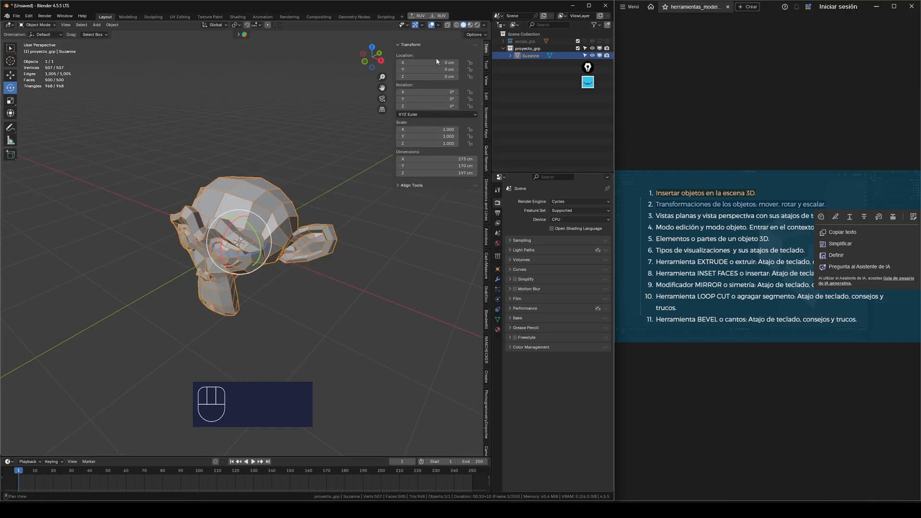
{"action": "mouse_move", "coordinate": [242, 260]}
{"action": "left_mouse_down"}
{"action": "mouse_move", "coordinate": [226, 265]}
{"action": "mouse_move", "coordinate": [212, 255]}
{"action": "mouse_move", "coordinate": [233, 267]}
{"action": "left_mouse_up"}
{"action": "key", "text": "ctrl+z"}
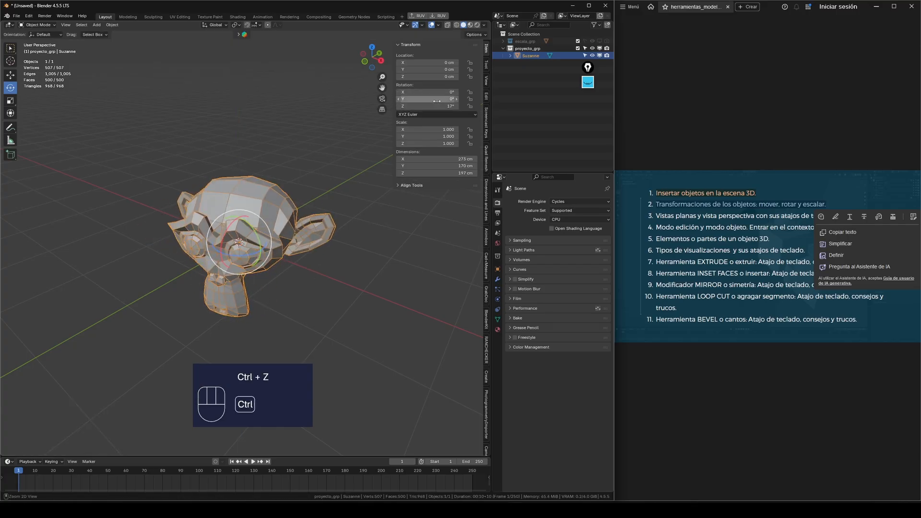
{"action": "key", "text": "ctrl+z"}
Try altering the monkey head's rotation and scale values directly in its transform properties, undoing each change.
{"action": "left_click_drag", "start_coordinate": [426, 99], "coordinate": [424, 62]}
{"action": "key", "text": "ctrl+z"}
{"action": "key", "text": "ctrl+z"}
{"action": "key", "text": "ctrl+z"}
{"action": "key", "text": "ctrl+z"}
{"action": "key", "text": "ctrl+z"}
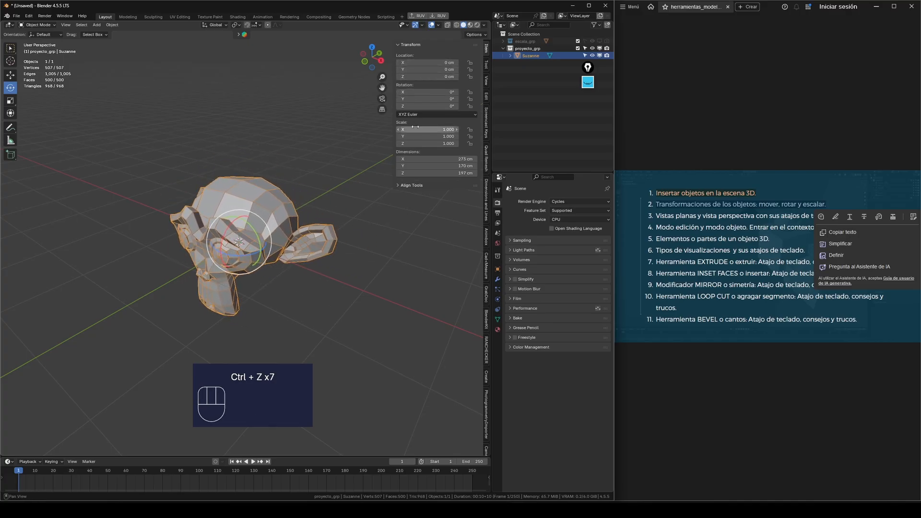
{"action": "left_click_drag", "start_coordinate": [415, 129], "coordinate": [384, 200]}
{"action": "key", "text": "ctrl+z"}
{"action": "key", "text": "ctrl+z"}
Highlight topic 2, "Transformaciones de los objetos: mover, rotar y escalar", in the PDF topic list.
{"action": "middle_click_drag", "start_coordinate": [328, 198], "coordinate": [361, 271]}
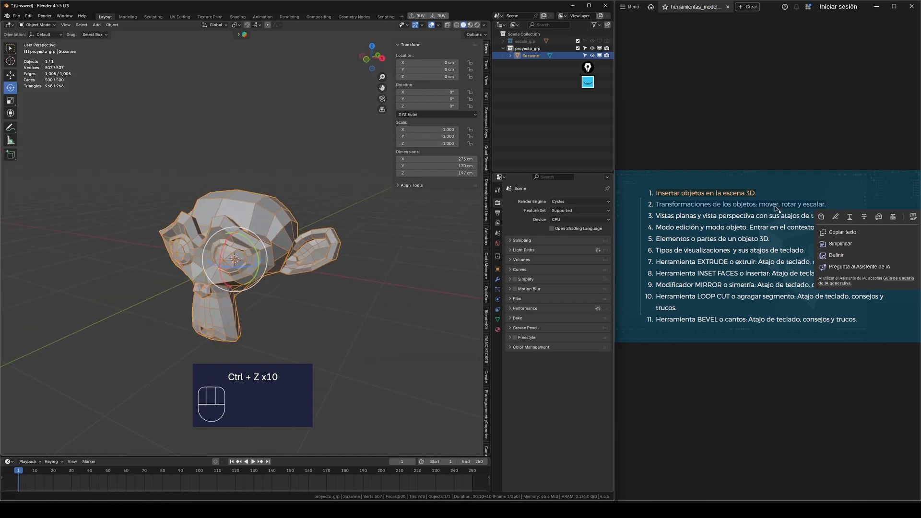
{"action": "left_click", "coordinate": [836, 217]}
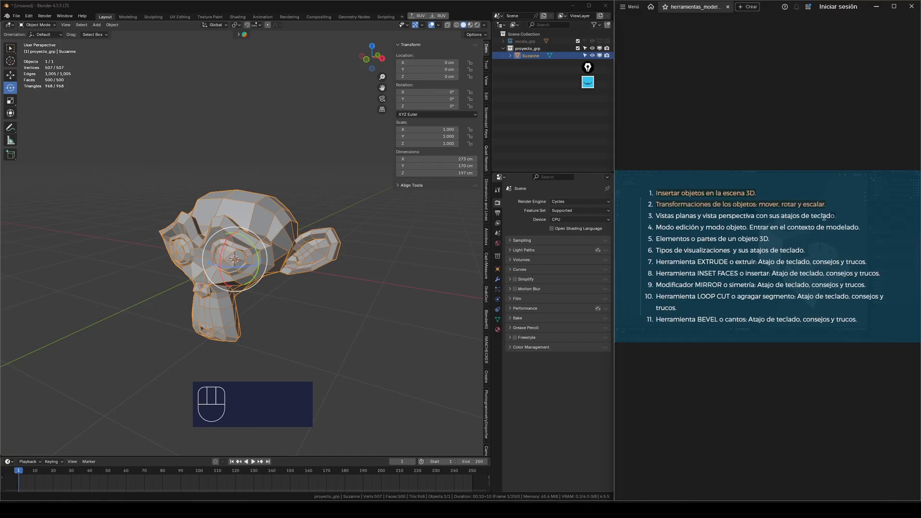
{"action": "left_click_drag", "start_coordinate": [835, 216], "coordinate": [649, 216]}
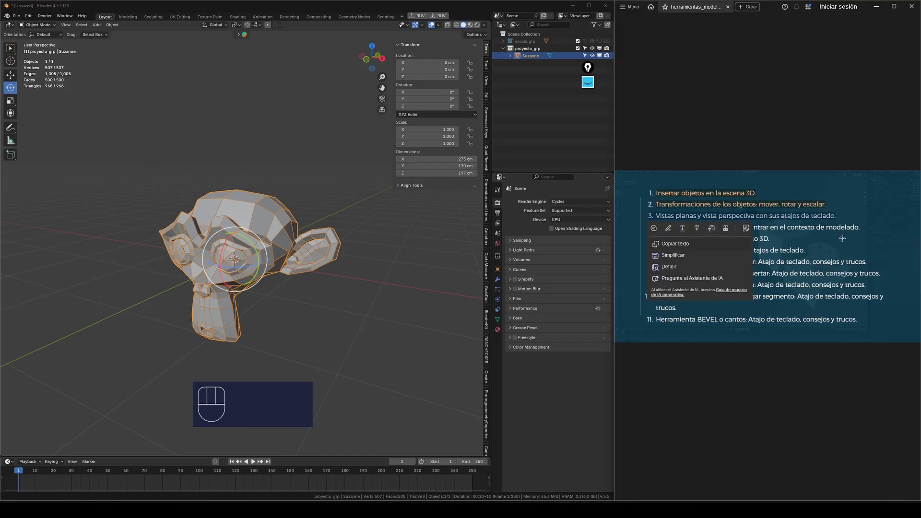
{"action": "left_click", "coordinate": [835, 241]}
{"action": "left_click", "coordinate": [701, 218]}
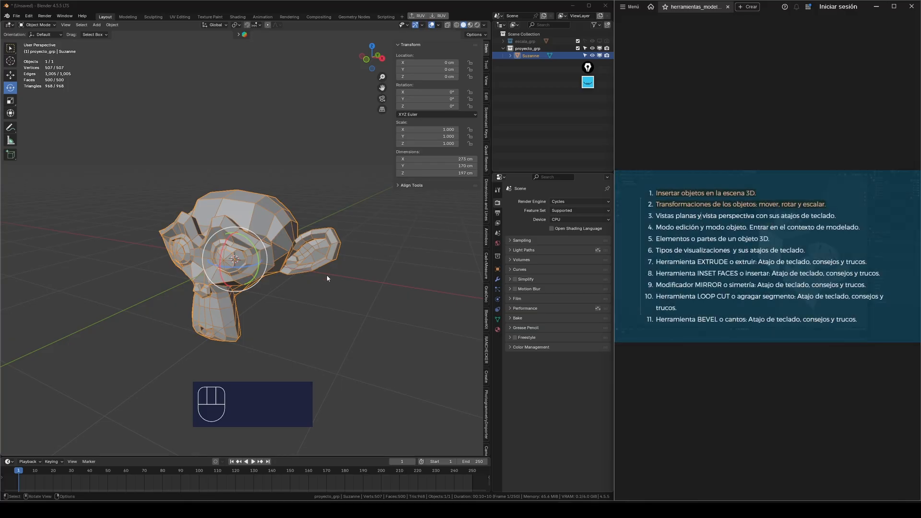
Deselect the monkey head and view it in the front, right and top orthographic views in turn.
{"action": "left_click", "coordinate": [347, 292]}
{"action": "scroll", "coordinate": [296, 202], "scroll_direction": "down", "scroll_amount": 3}
{"action": "mouse_move", "coordinate": [295, 202]}
{"action": "middle_mouse_down"}
{"action": "mouse_move", "coordinate": [267, 205]}
{"action": "mouse_move", "coordinate": [299, 223]}
{"action": "mouse_move", "coordinate": [293, 215]}
{"action": "mouse_move", "coordinate": [303, 198]}
{"action": "middle_mouse_up"}
{"action": "scroll", "coordinate": [268, 205], "scroll_direction": "up", "scroll_amount": 4}
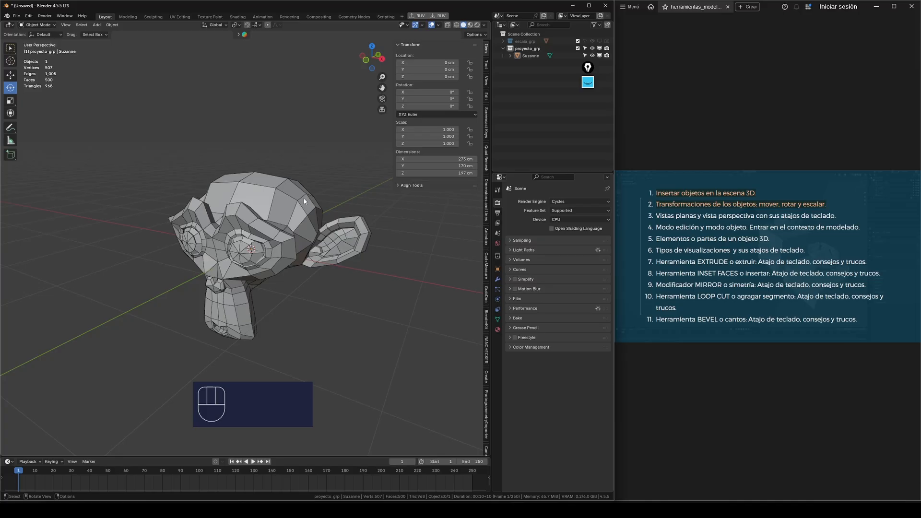
{"action": "key", "text": "KP_1"}
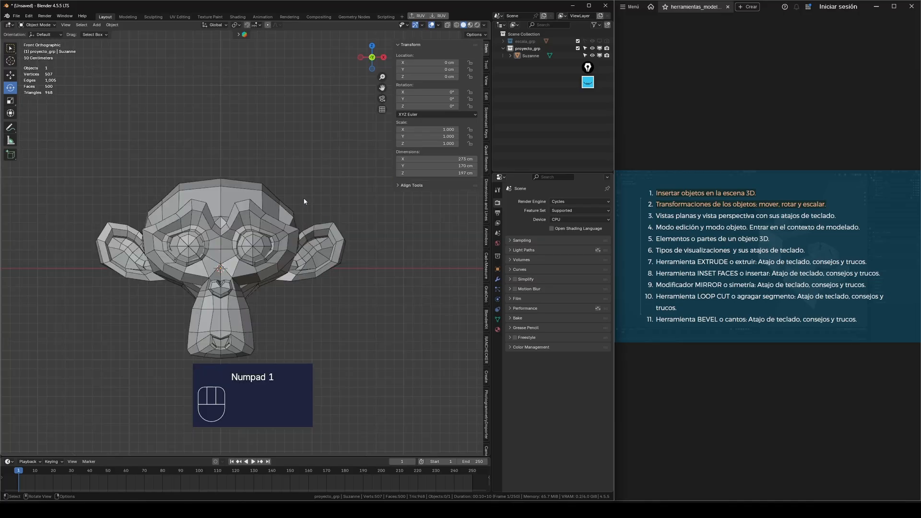
{"action": "key", "text": "KP_3"}
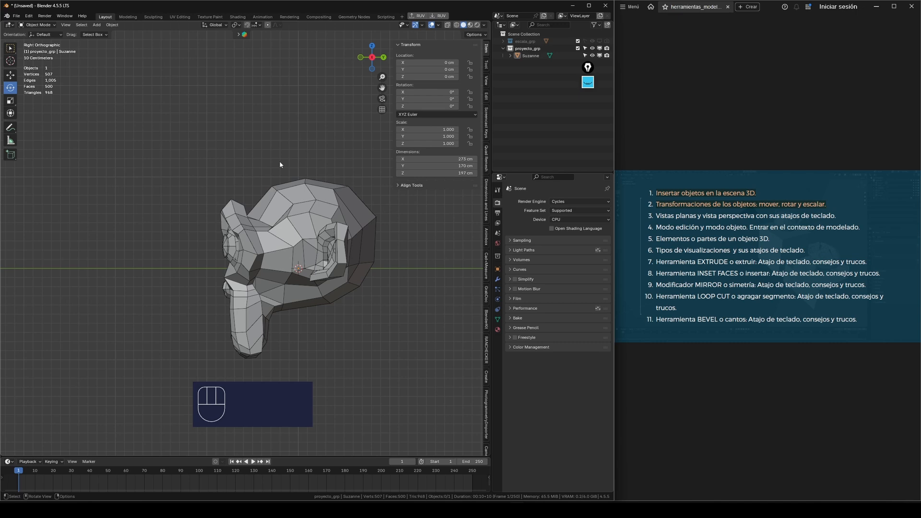
{"action": "key", "text": "KP_7"}
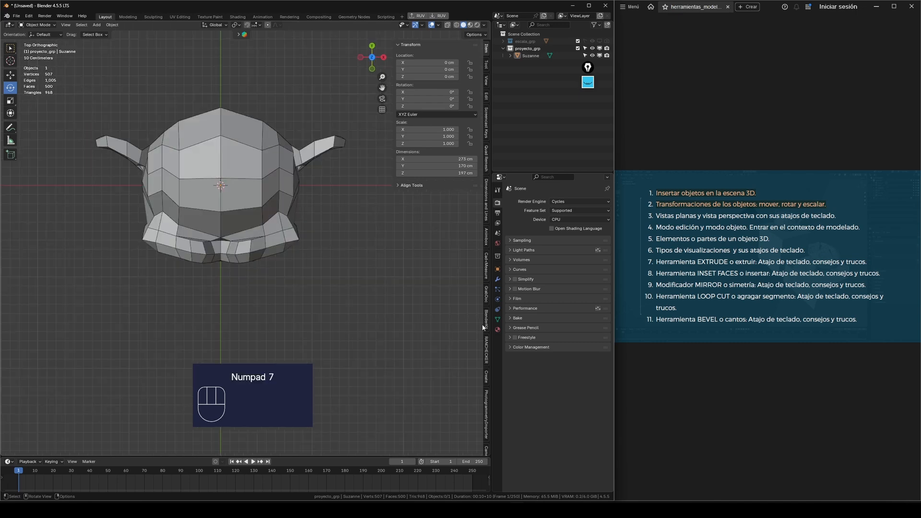
Switch to the teclado.png keyboard picture in the Picasa photo viewer, examine its numeric keypad keys closely, and minimise the viewer.
{"action": "left_click", "coordinate": [508, 509]}
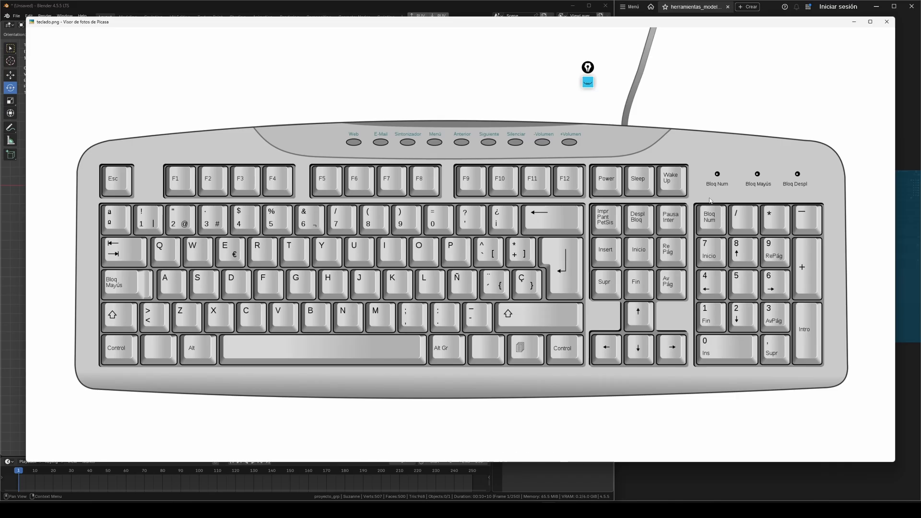
{"action": "scroll", "coordinate": [710, 201], "scroll_direction": "up", "scroll_amount": 4}
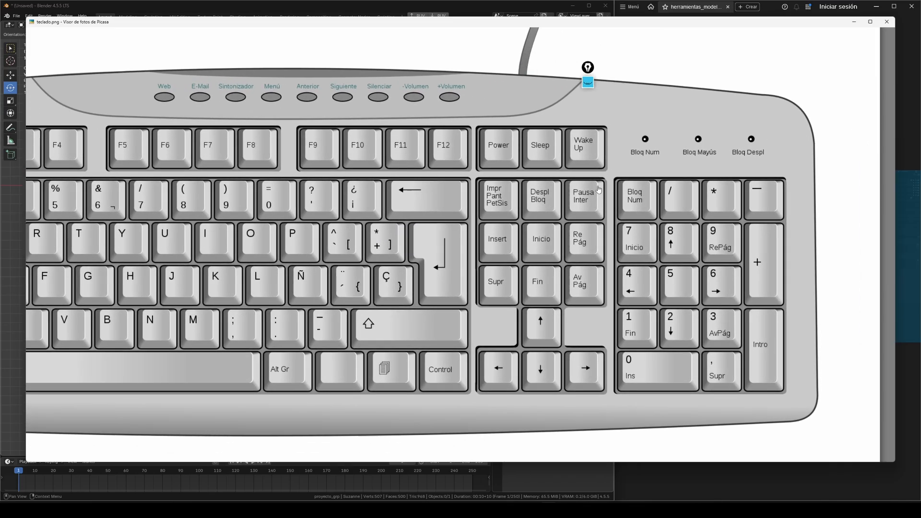
{"action": "left_click_drag", "start_coordinate": [599, 190], "coordinate": [546, 171]}
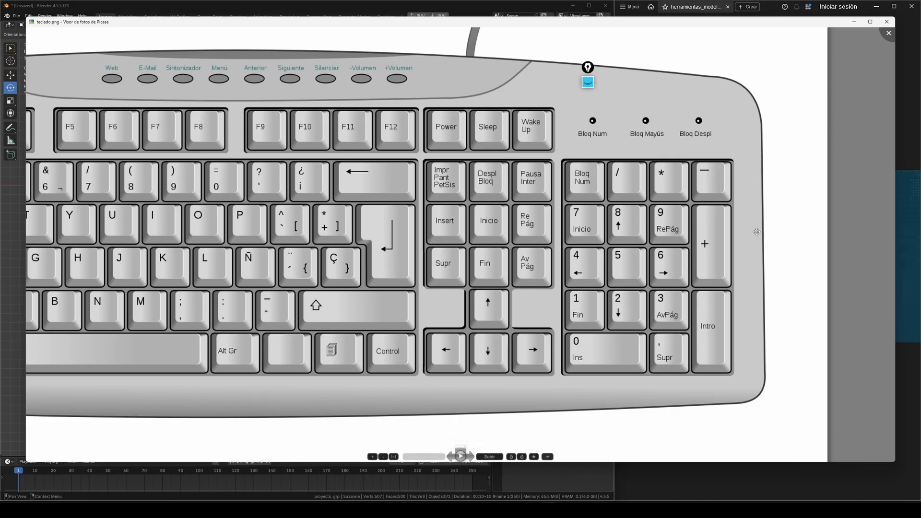
{"action": "scroll", "coordinate": [757, 232], "scroll_direction": "down", "scroll_amount": 3}
{"action": "scroll", "coordinate": [206, 204], "scroll_direction": "up", "scroll_amount": 3}
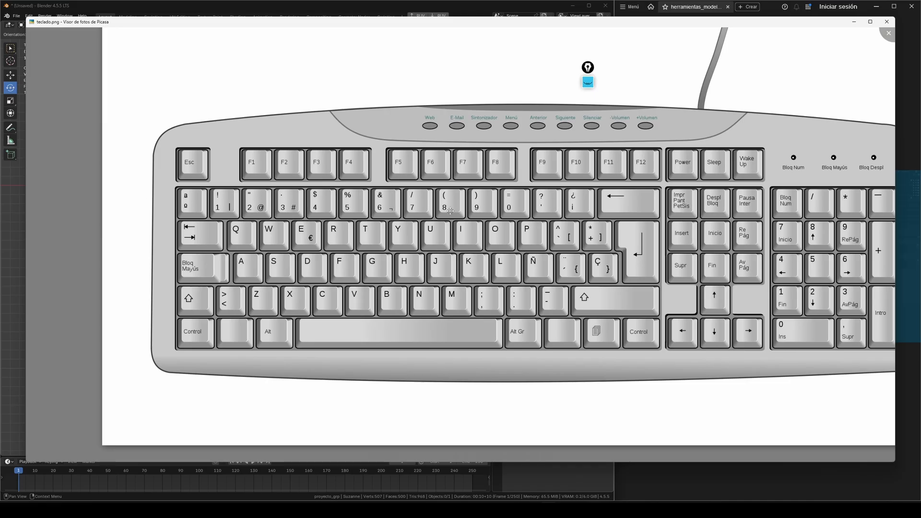
{"action": "scroll", "coordinate": [451, 211], "scroll_direction": "up", "scroll_amount": 3}
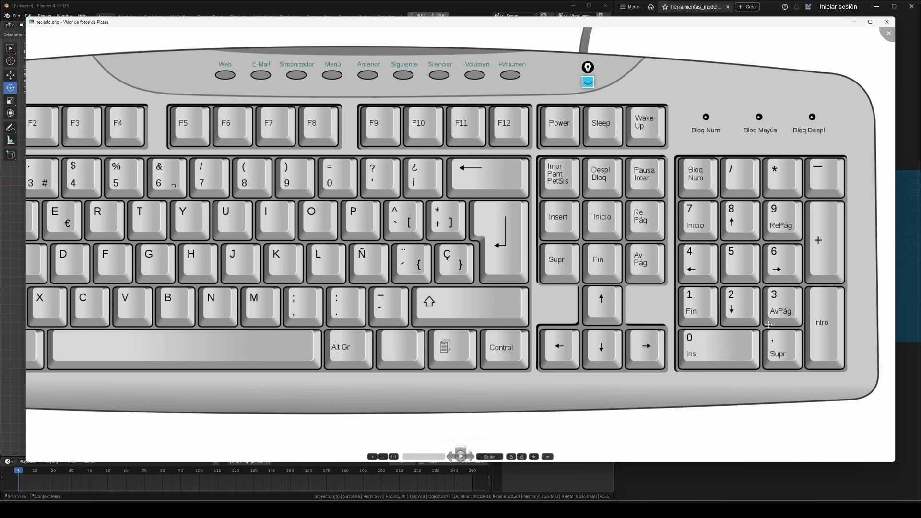
{"action": "scroll", "coordinate": [712, 221], "scroll_direction": "down", "scroll_amount": 1}
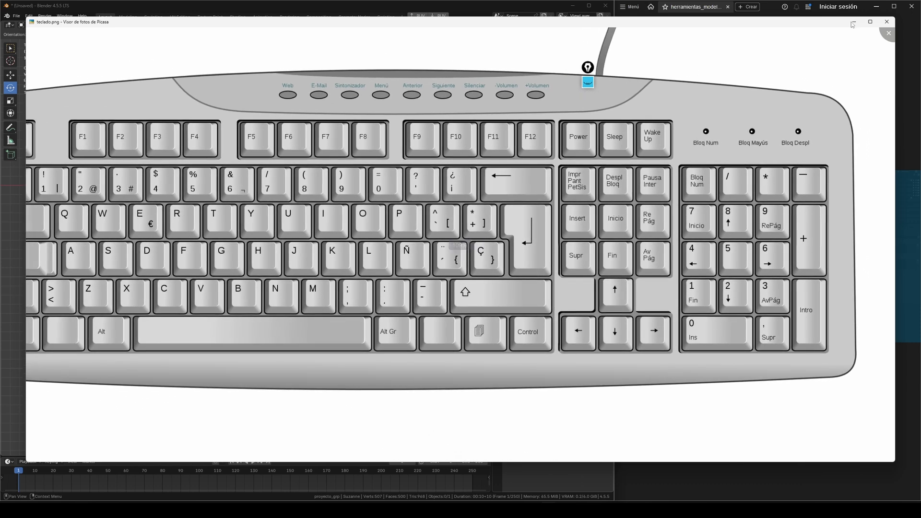
{"action": "left_click", "coordinate": [853, 23]}
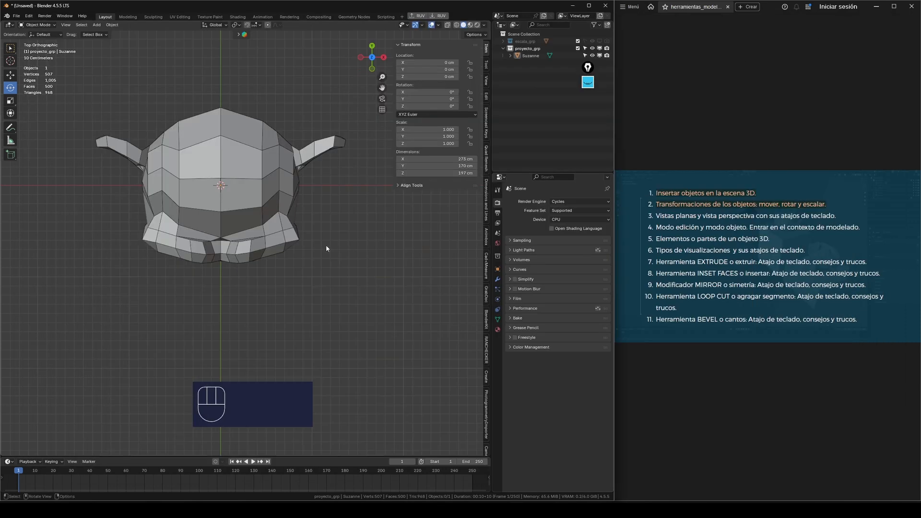
Cycle through the front, right and top orthographic views of the monkey head again and return to a perspective view.
{"action": "scroll", "coordinate": [326, 249], "scroll_direction": "down", "scroll_amount": 1}
{"action": "key", "text": "KP_1"}
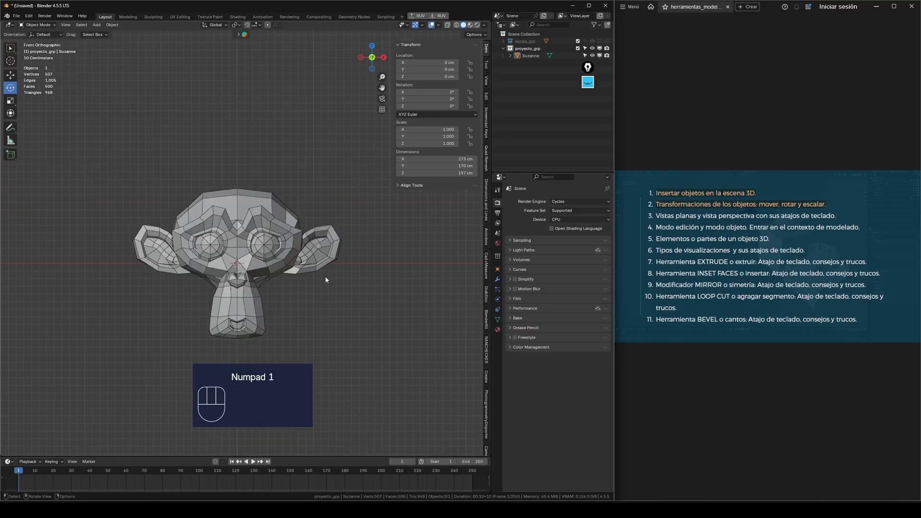
{"action": "key", "text": "KP_3"}
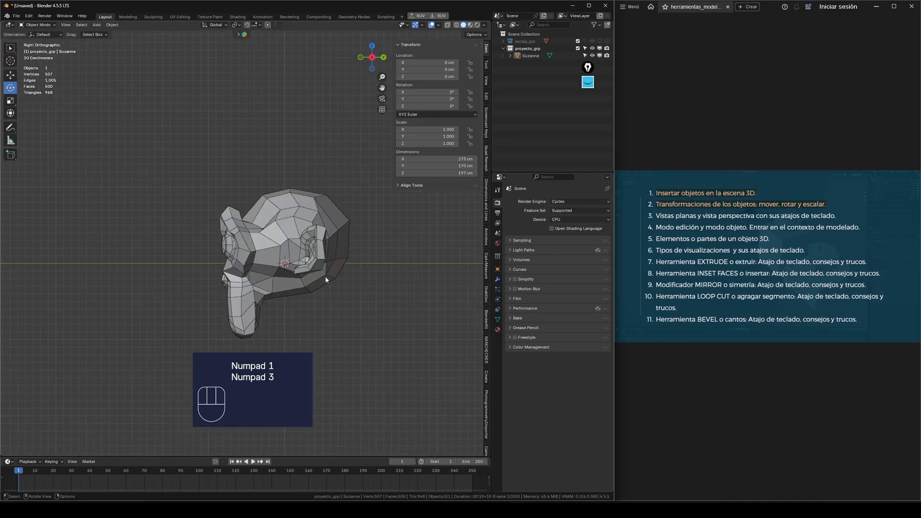
{"action": "key", "text": "KP_7"}
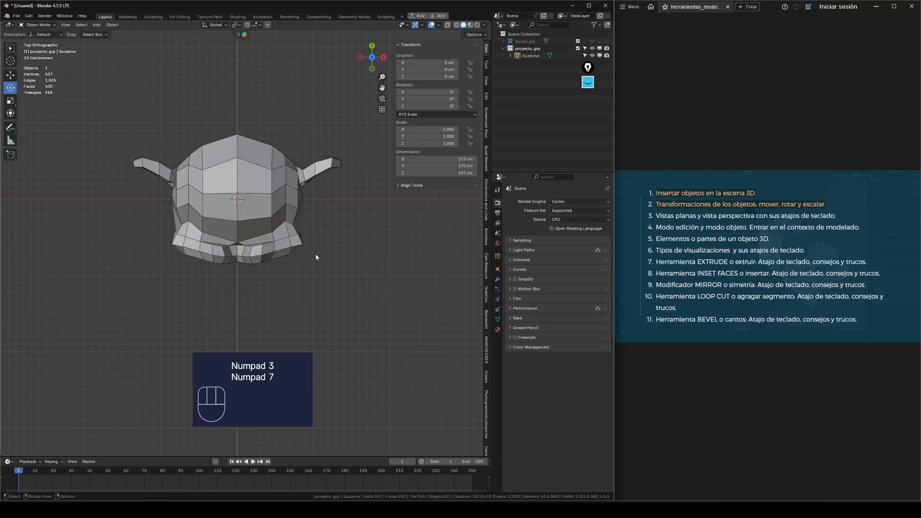
{"action": "middle_click_drag", "start_coordinate": [315, 257], "coordinate": [286, 218]}
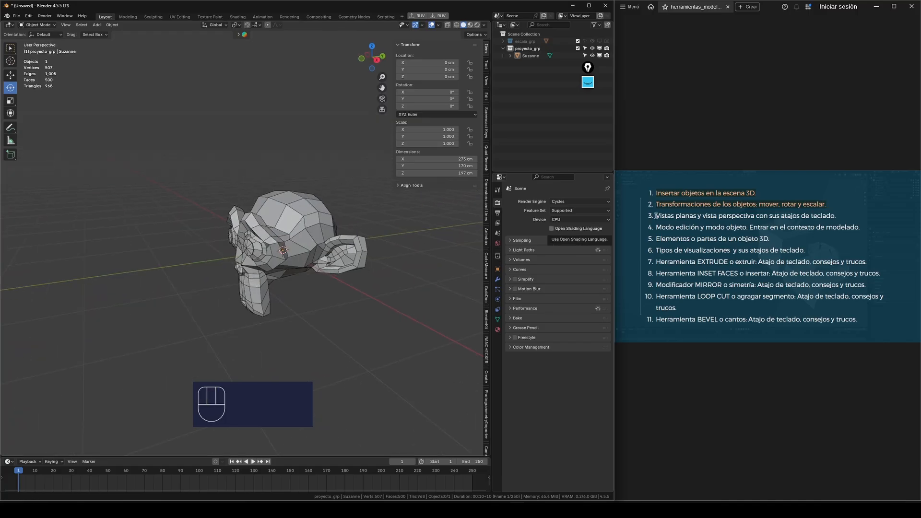
Highlight topic 3, "Vistas planas y vista perspectiva con sus atajos de teclado", in the PDF list and select the text of topic 4.
{"action": "left_click_drag", "start_coordinate": [656, 216], "coordinate": [837, 217]}
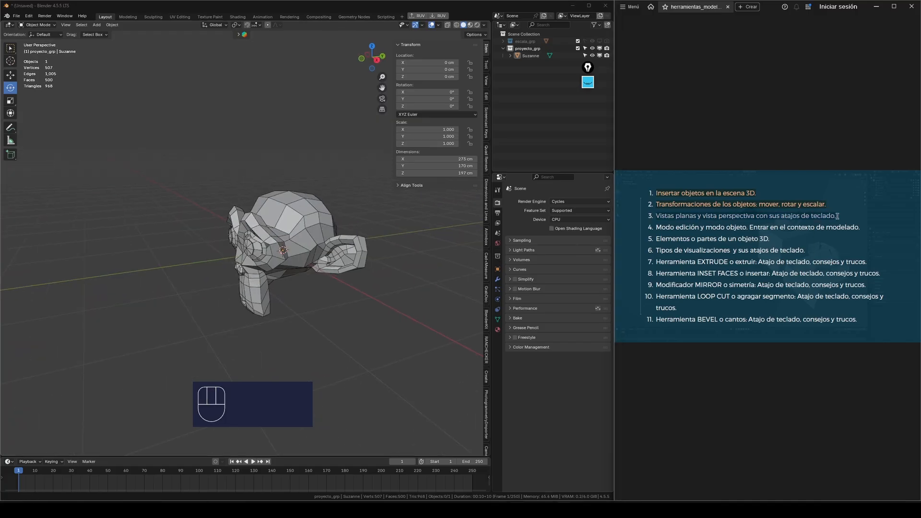
{"action": "left_click", "coordinate": [840, 249]}
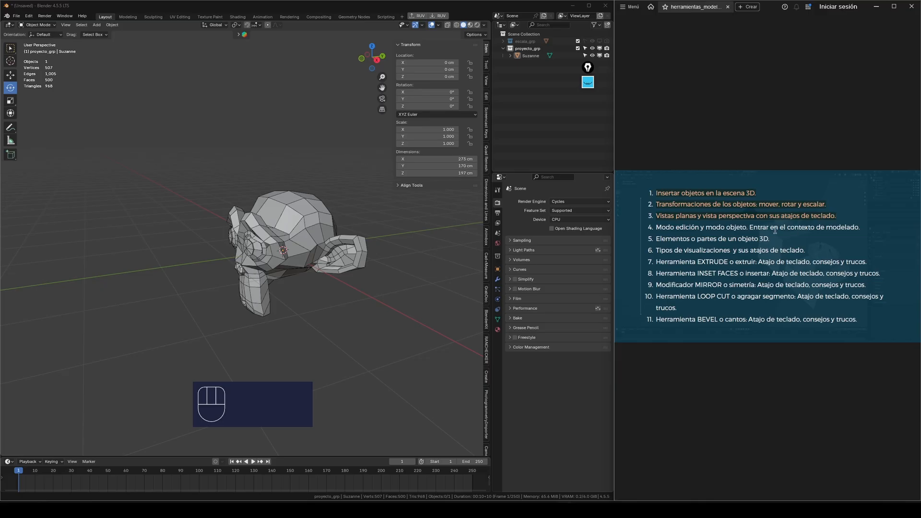
{"action": "left_click_drag", "start_coordinate": [861, 229], "coordinate": [653, 229]}
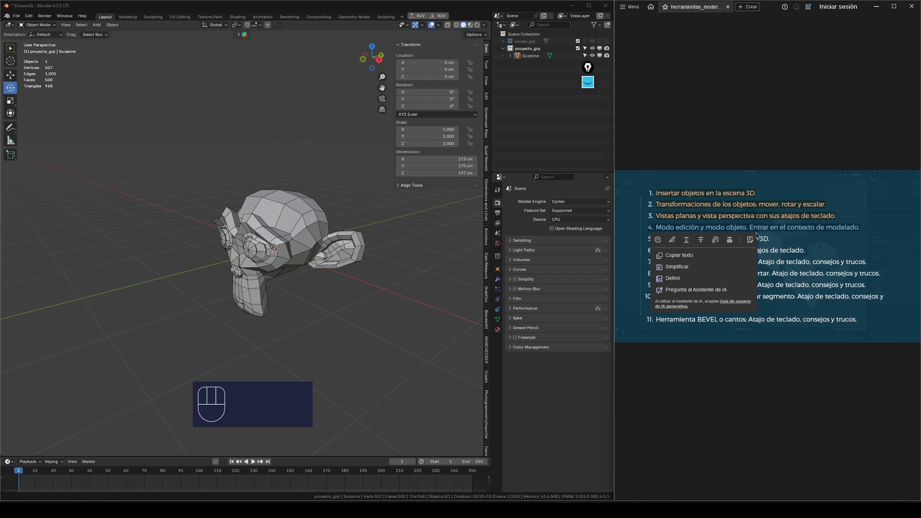
{"action": "middle_click_drag", "start_coordinate": [374, 227], "coordinate": [370, 232]}
{"action": "middle_click_drag", "start_coordinate": [294, 193], "coordinate": [333, 308]}
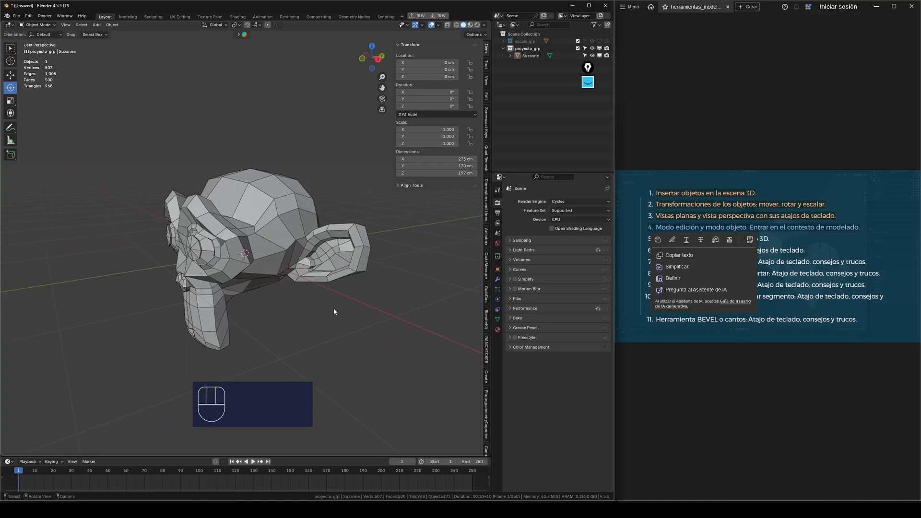
Select the monkey head in the viewport and activate the Select Box tool.
{"action": "left_click", "coordinate": [282, 251]}
{"action": "middle_click_drag", "start_coordinate": [282, 251], "coordinate": [209, 158]}
{"action": "scroll", "coordinate": [201, 176], "scroll_direction": "down", "scroll_amount": 2}
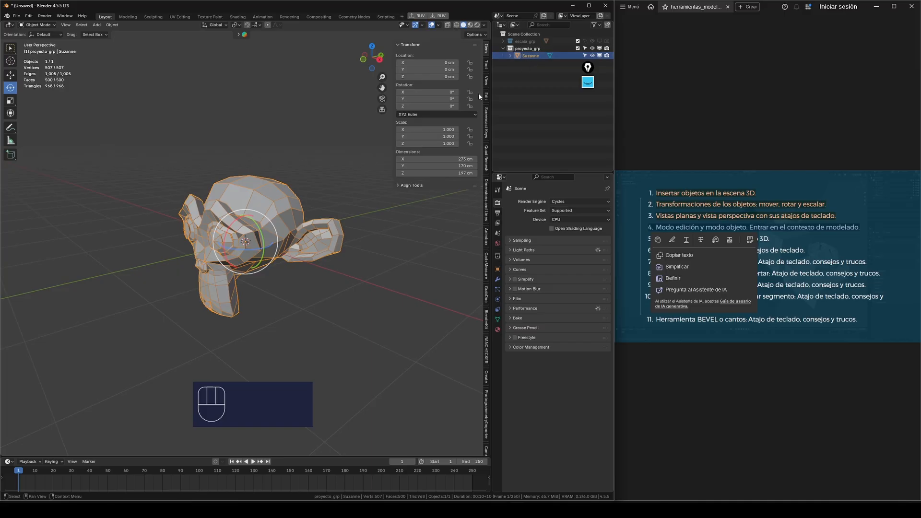
{"action": "middle_click_drag", "start_coordinate": [341, 193], "coordinate": [327, 202]}
{"action": "left_click", "coordinate": [10, 48]}
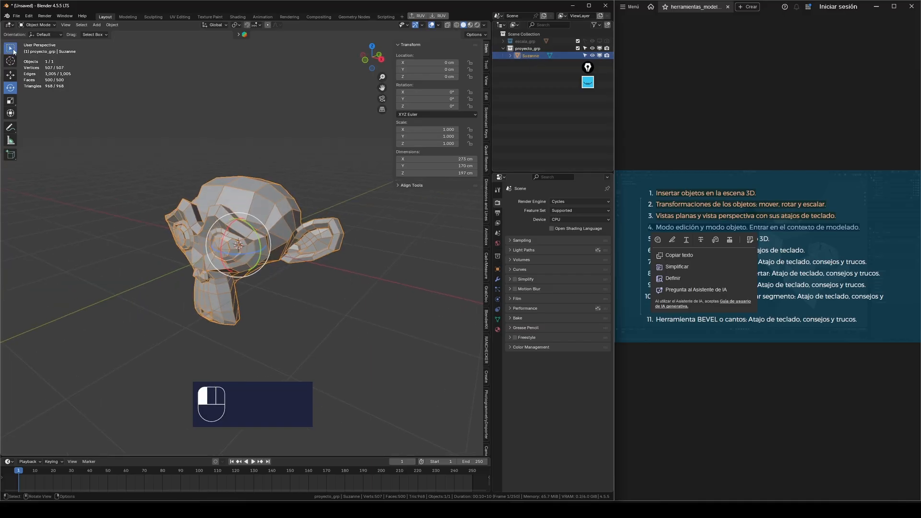
{"action": "middle_click_drag", "start_coordinate": [250, 226], "coordinate": [235, 226]}
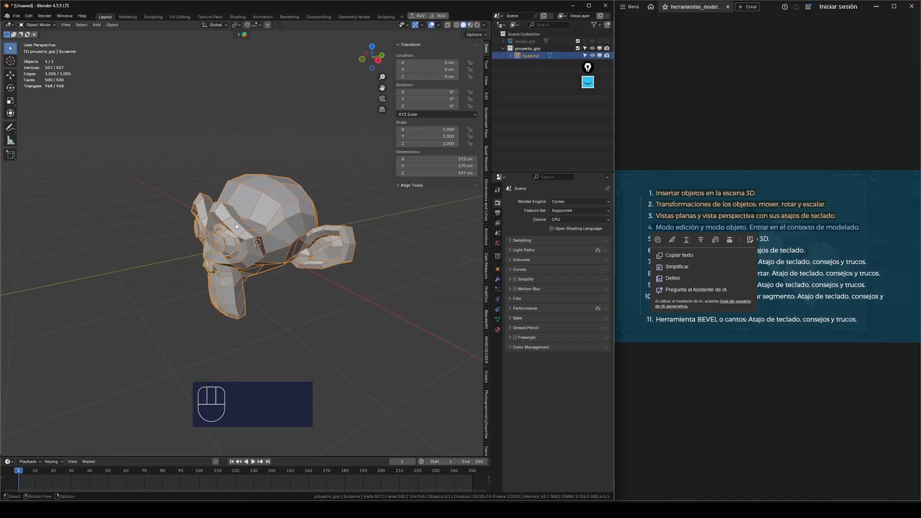
Activate the Rotate, Scale and Transform tools in turn for the monkey head, and return to the Select Box tool.
{"action": "left_click", "coordinate": [10, 88]}
{"action": "left_click", "coordinate": [8, 102]}
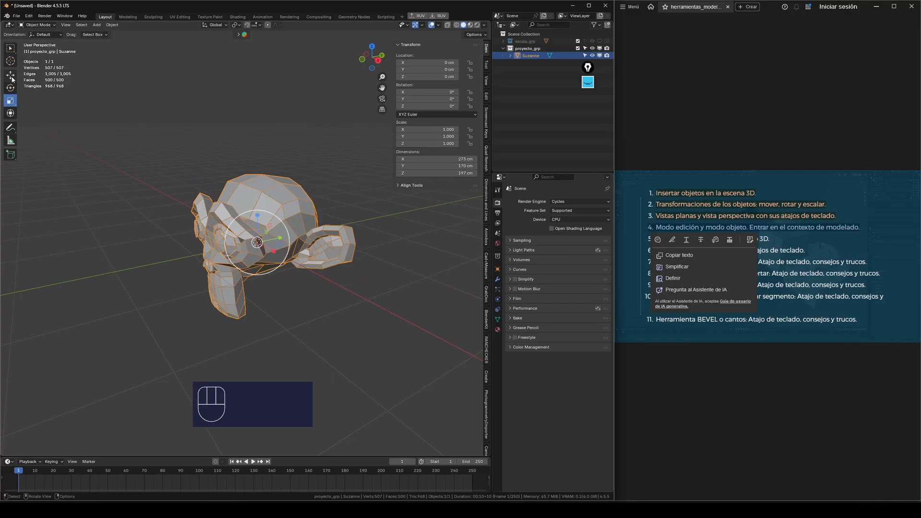
{"action": "left_click", "coordinate": [10, 114]}
{"action": "middle_click_drag", "start_coordinate": [284, 204], "coordinate": [257, 244]}
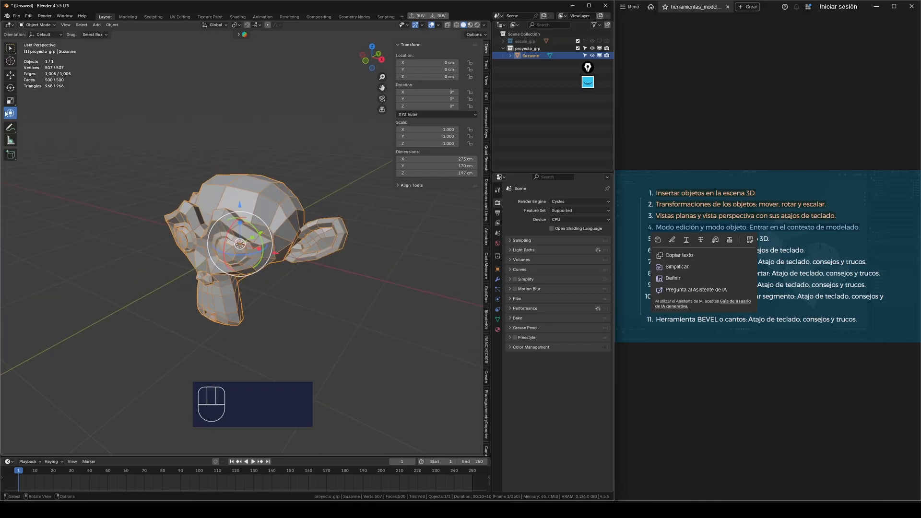
{"action": "left_click", "coordinate": [11, 50]}
{"action": "middle_click_drag", "start_coordinate": [216, 187], "coordinate": [79, 114]}
{"action": "middle_click_drag", "start_coordinate": [266, 213], "coordinate": [168, 183]}
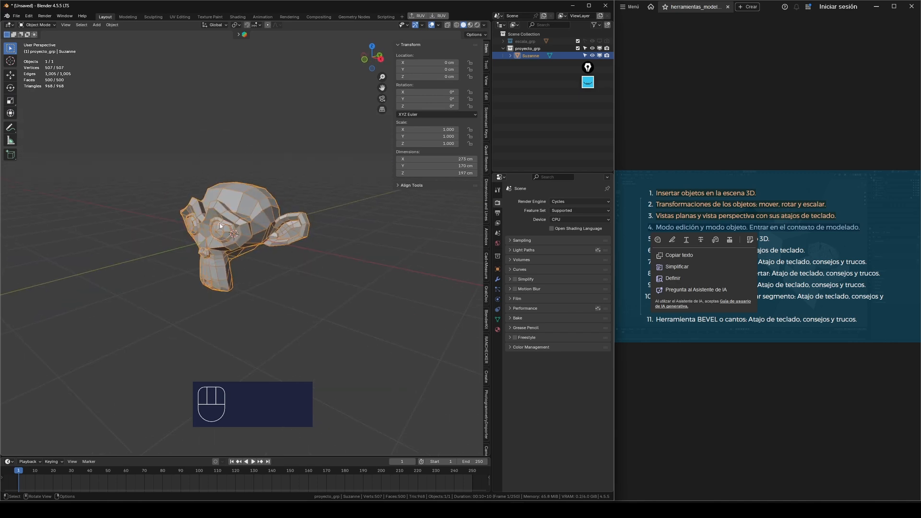
Inspect the selected monkey head from several angles and distances in Object Mode.
{"action": "scroll", "coordinate": [220, 226], "scroll_direction": "up", "scroll_amount": 3}
{"action": "mouse_move", "coordinate": [226, 220]}
{"action": "middle_mouse_down"}
{"action": "mouse_move", "coordinate": [239, 227]}
{"action": "mouse_move", "coordinate": [228, 228]}
{"action": "middle_mouse_up"}
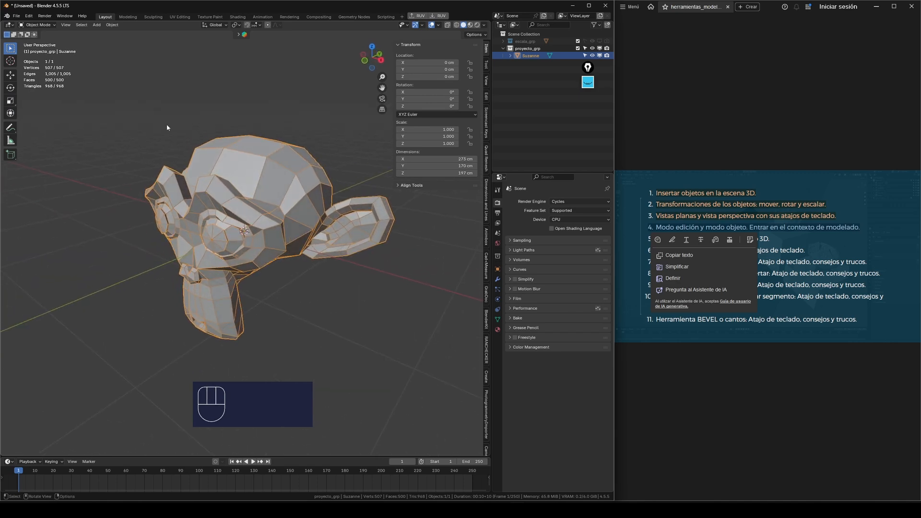
{"action": "scroll", "coordinate": [222, 213], "scroll_direction": "down", "scroll_amount": 3}
{"action": "scroll", "coordinate": [269, 218], "scroll_direction": "up", "scroll_amount": 3}
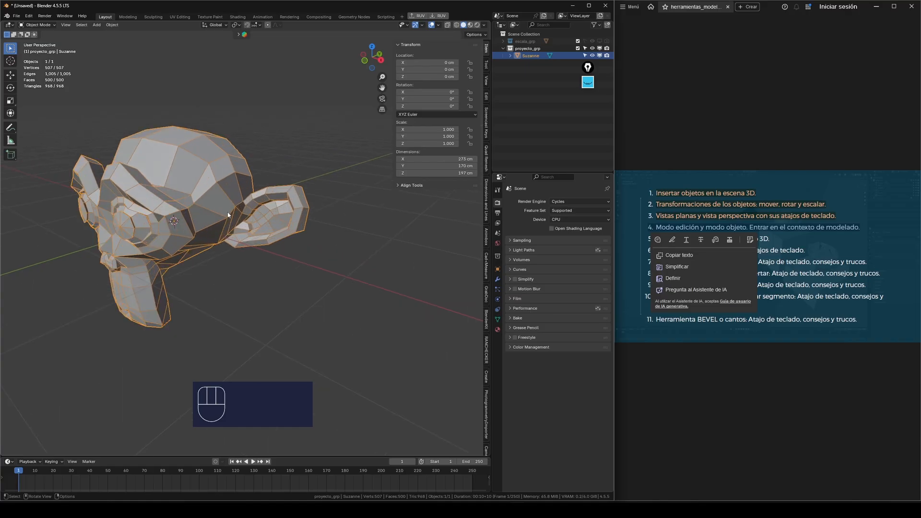
{"action": "middle_click_drag", "start_coordinate": [372, 222], "coordinate": [384, 223]}
{"action": "scroll", "coordinate": [384, 223], "scroll_direction": "down", "scroll_amount": 1}
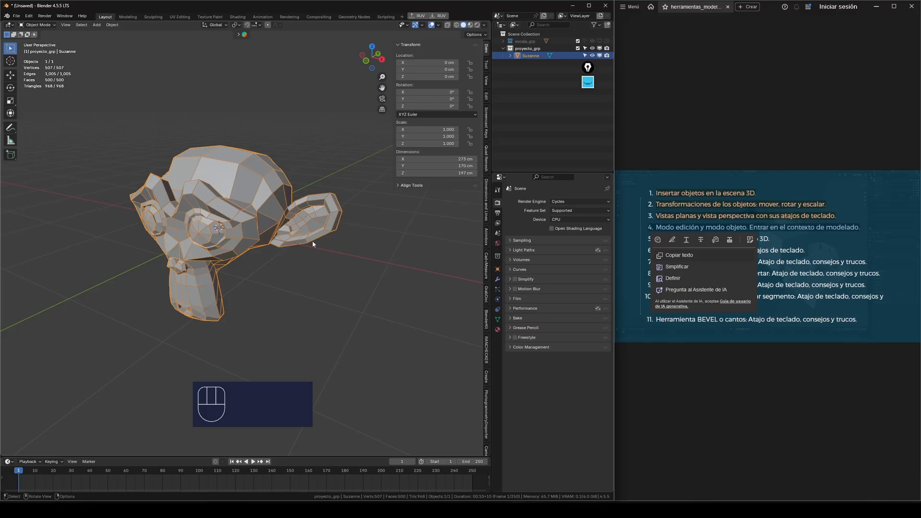
{"action": "left_click", "coordinate": [318, 204]}
{"action": "middle_click_drag", "start_coordinate": [269, 240], "coordinate": [357, 185]}
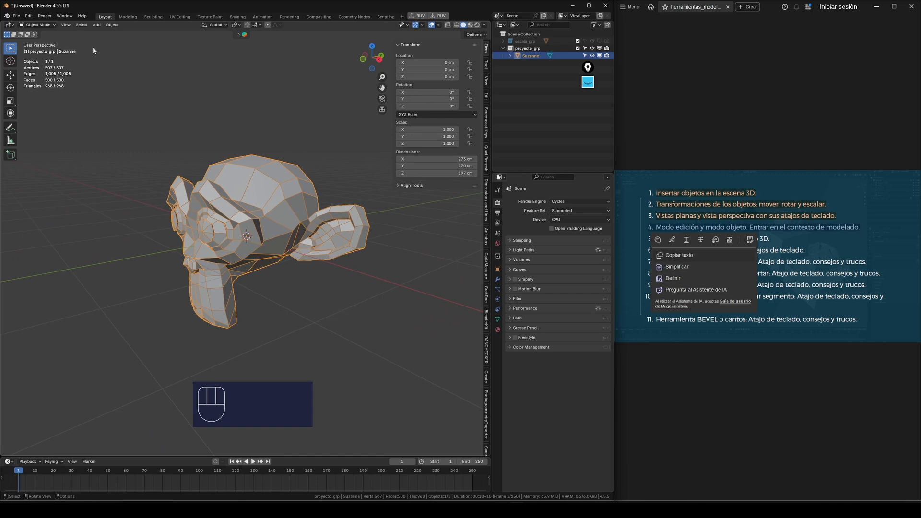
Put the monkey head in Edit Mode and go through the vertex, edge and face selection modes, ending on face.
{"action": "left_click", "coordinate": [41, 25]}
{"action": "left_click", "coordinate": [31, 25]}
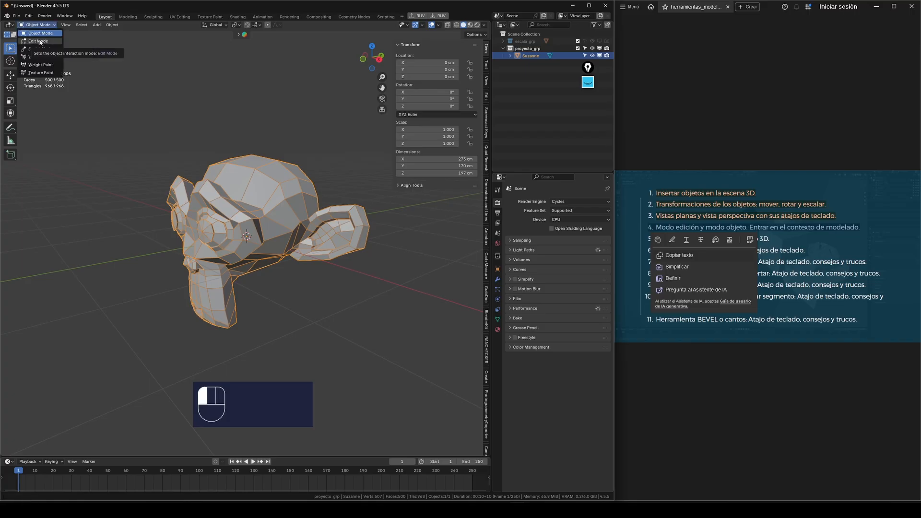
{"action": "left_click", "coordinate": [46, 41]}
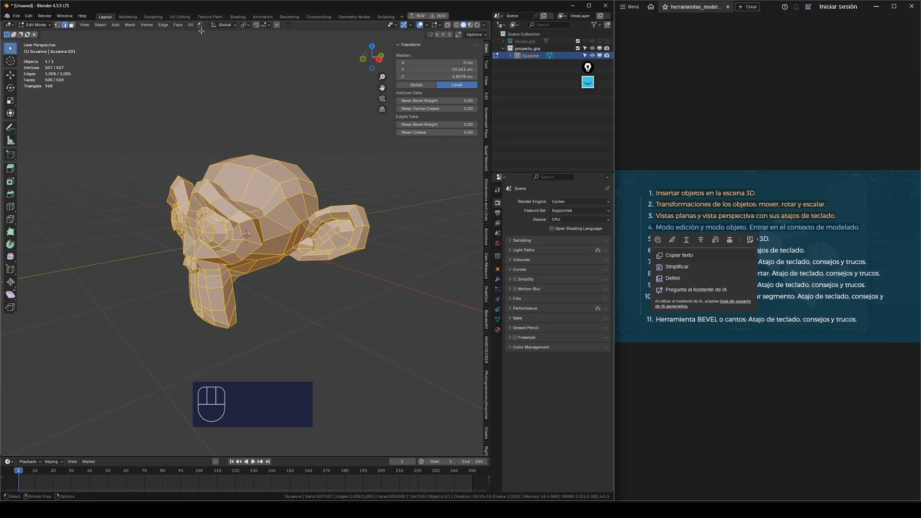
{"action": "left_click", "coordinate": [58, 25]}
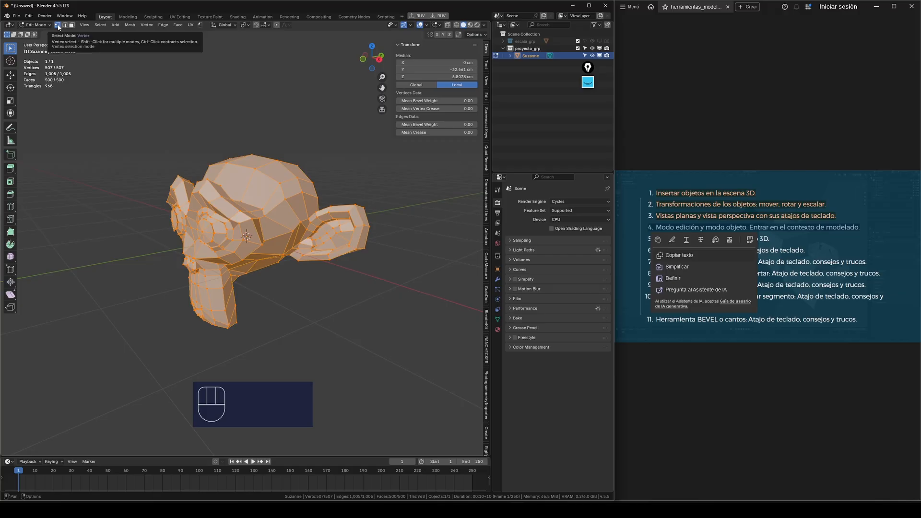
{"action": "left_click", "coordinate": [65, 25]}
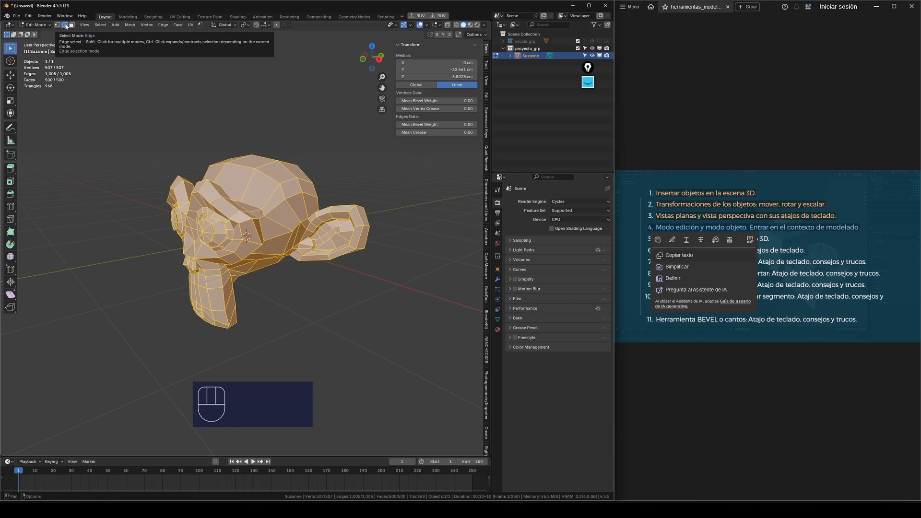
{"action": "left_click", "coordinate": [71, 25]}
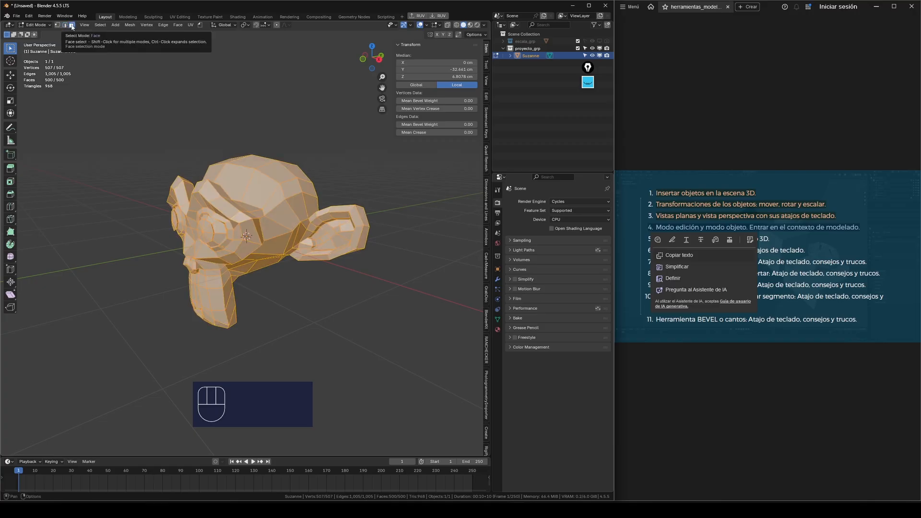
Select a single four-sided face on the side of the monkey's cranium and view it up close.
{"action": "scroll", "coordinate": [261, 177], "scroll_direction": "up", "scroll_amount": 3}
{"action": "left_click", "coordinate": [262, 176]}
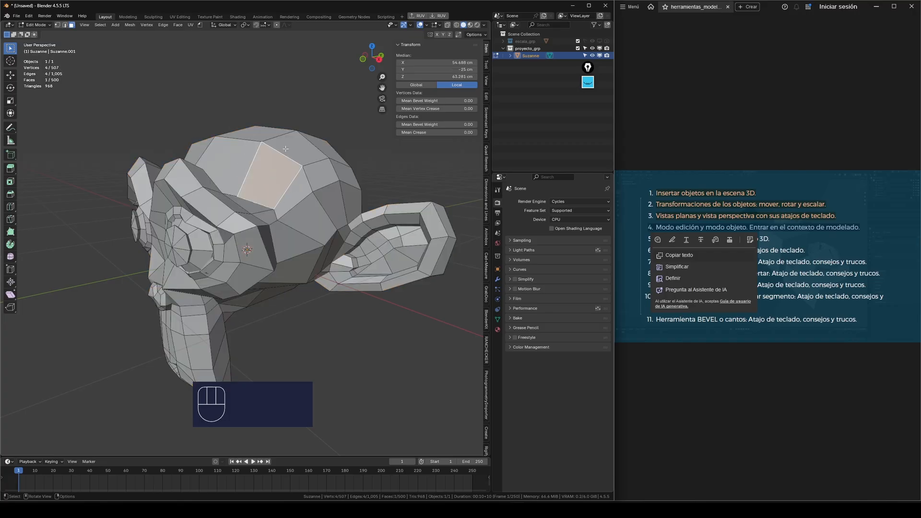
{"action": "scroll", "coordinate": [281, 194], "scroll_direction": "up", "scroll_amount": 3}
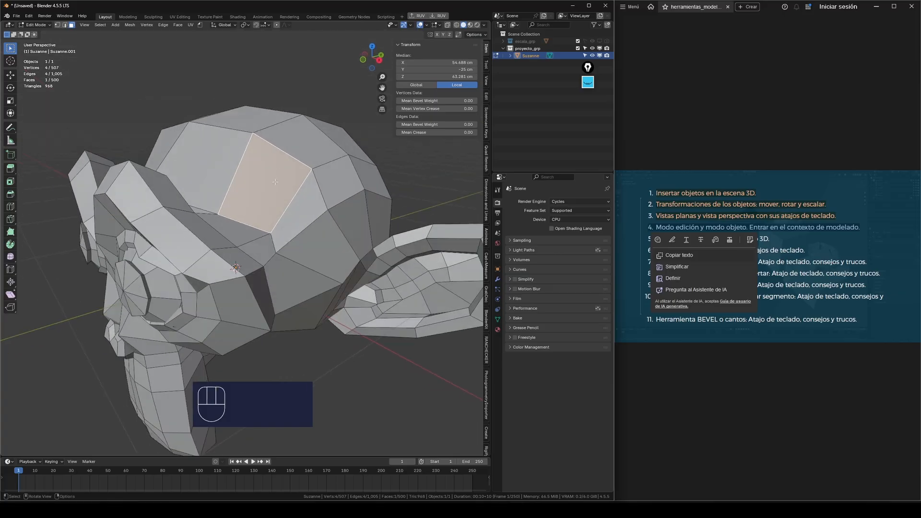
Switch to edge selection mode and select individual edges near the upper corner of that cranium face.
{"action": "left_click", "coordinate": [65, 25], "text": "shift"}
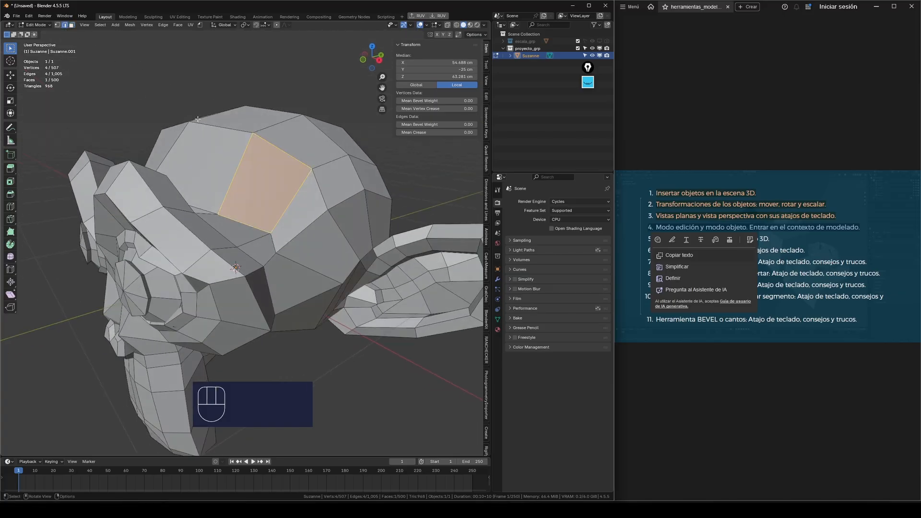
{"action": "left_click", "coordinate": [238, 153]}
{"action": "left_click", "coordinate": [247, 142]}
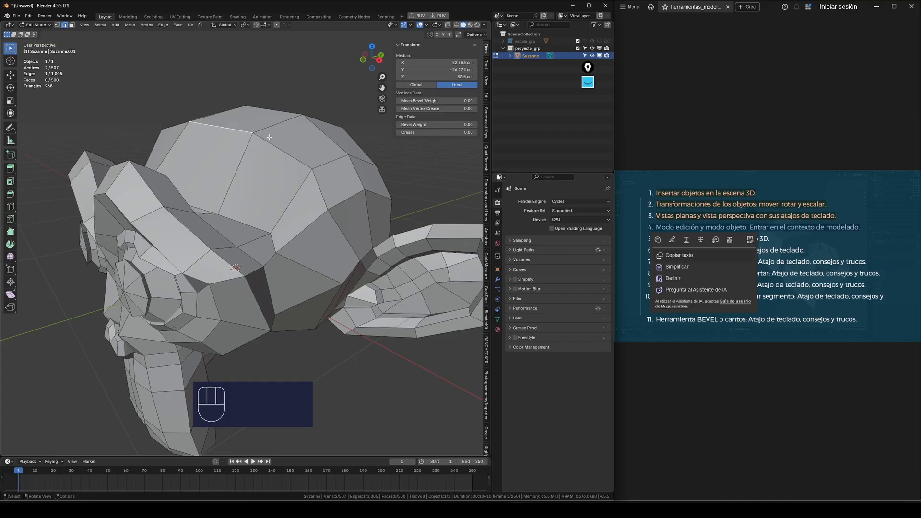
{"action": "left_click", "coordinate": [255, 138]}
{"action": "left_click", "coordinate": [255, 139]}
{"action": "left_click", "coordinate": [263, 129]}
{"action": "left_click", "coordinate": [248, 148]}
{"action": "left_click", "coordinate": [262, 140]}
{"action": "left_click", "coordinate": [244, 132]}
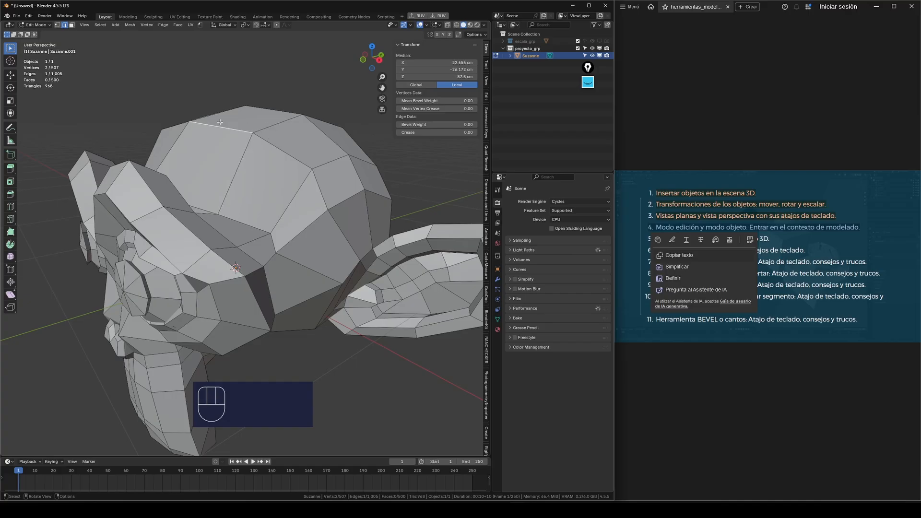
Switch to vertex selection mode and select the four corner vertices of the cranium face one after another, going around twice.
{"action": "left_click", "coordinate": [57, 25]}
{"action": "left_click", "coordinate": [255, 131]}
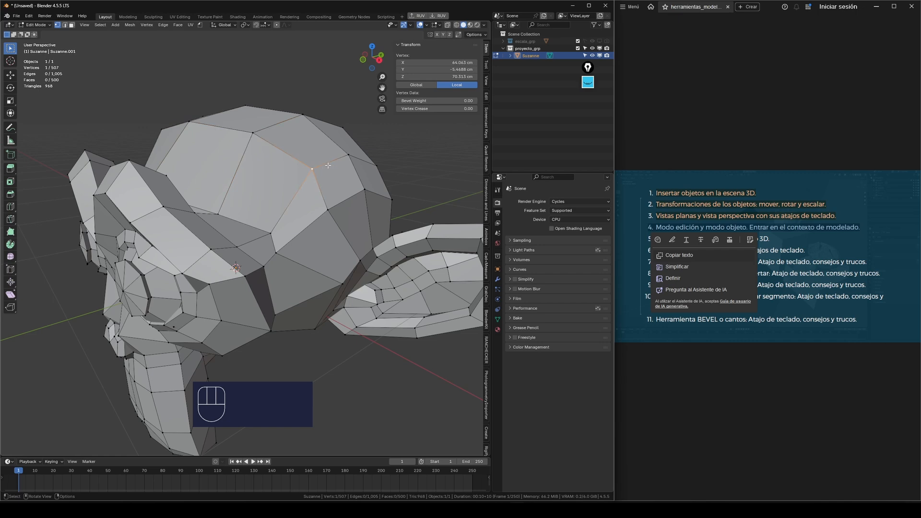
{"action": "left_click", "coordinate": [313, 174]}
{"action": "left_click", "coordinate": [273, 237]}
{"action": "left_click", "coordinate": [219, 217]}
{"action": "left_click", "coordinate": [254, 136]}
{"action": "left_click", "coordinate": [313, 171]}
{"action": "left_click", "coordinate": [272, 236]}
{"action": "left_click", "coordinate": [218, 216]}
{"action": "left_click", "coordinate": [255, 136]}
Select the corner vertices of a neighbouring face on top of the head one by one, ending with a vertex at the crown.
{"action": "middle_click_drag", "start_coordinate": [256, 137], "coordinate": [305, 169]}
{"action": "left_click", "coordinate": [279, 104]}
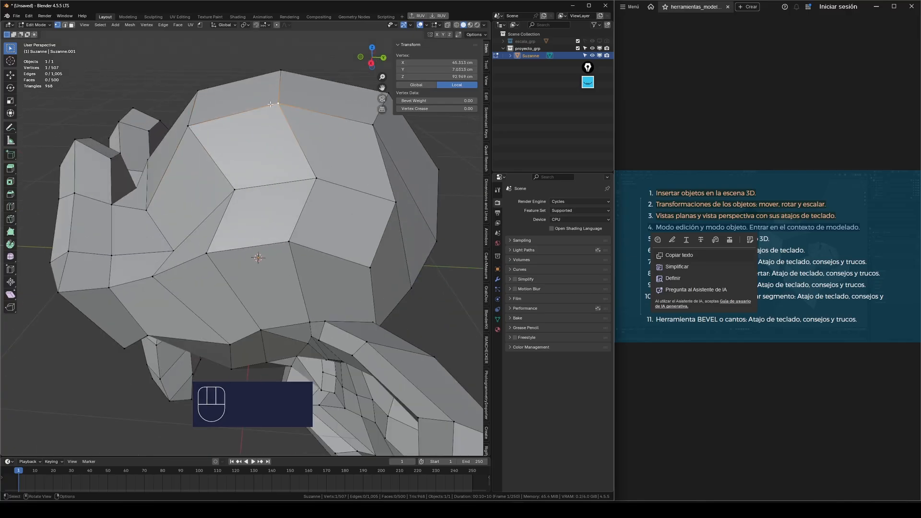
{"action": "left_click", "coordinate": [188, 128]}
{"action": "left_click", "coordinate": [235, 191]}
{"action": "left_click", "coordinate": [315, 179]}
{"action": "middle_click_drag", "start_coordinate": [269, 114], "coordinate": [319, 102]}
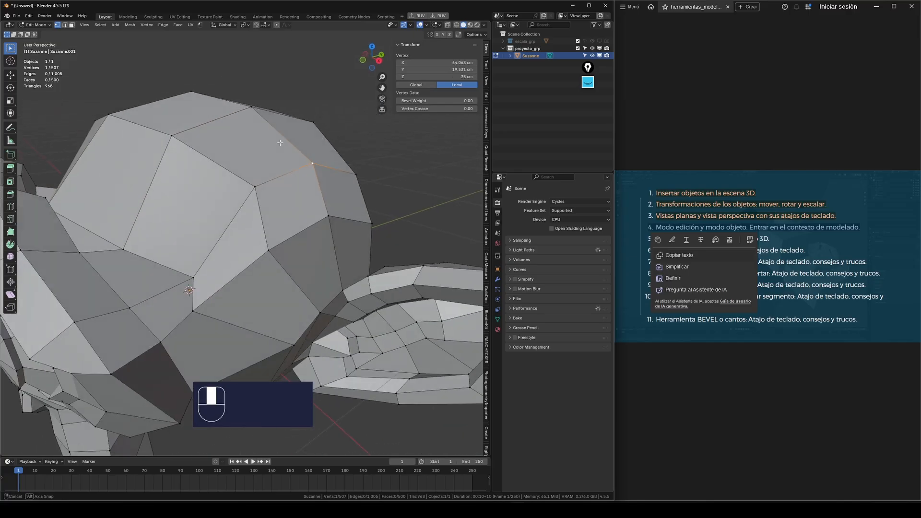
{"action": "scroll", "coordinate": [317, 106], "scroll_direction": "down", "scroll_amount": 3}
{"action": "left_click", "coordinate": [287, 121]}
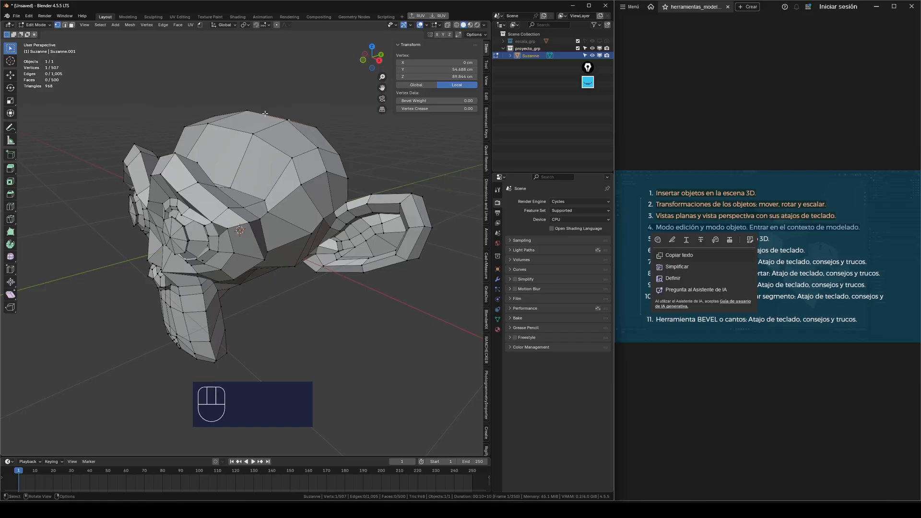
Select an upper vertex of the cranium, raise it slightly along Z with the Move tool, and undo the move.
{"action": "scroll", "coordinate": [246, 136], "scroll_direction": "up", "scroll_amount": 2}
{"action": "middle_click_drag", "start_coordinate": [251, 136], "coordinate": [222, 139]}
{"action": "left_click", "coordinate": [256, 135]}
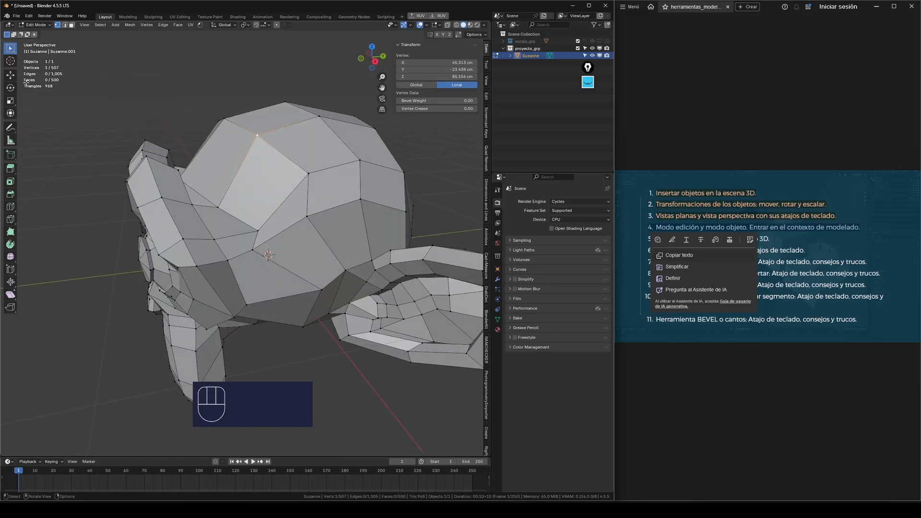
{"action": "left_click", "coordinate": [10, 80]}
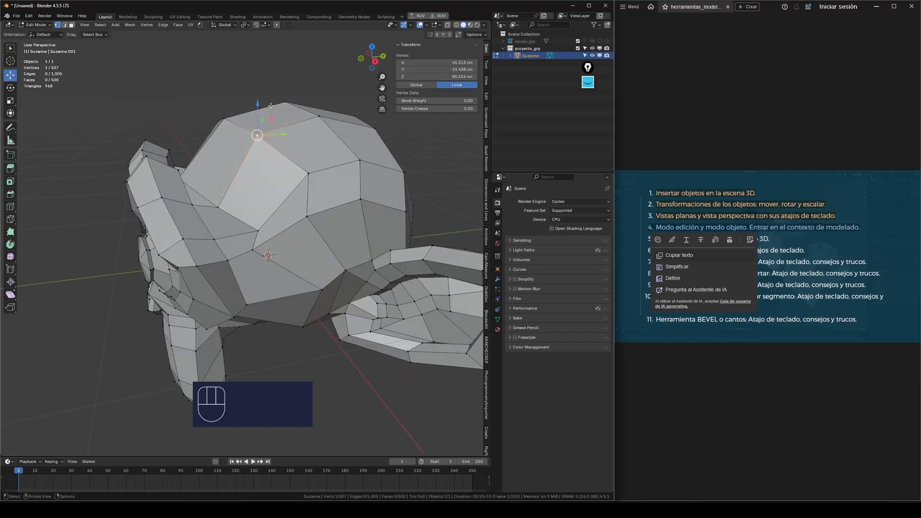
{"action": "mouse_move", "coordinate": [258, 103]}
{"action": "left_mouse_down"}
{"action": "mouse_move", "coordinate": [258, 73]}
{"action": "mouse_move", "coordinate": [258, 100]}
{"action": "left_mouse_up"}
{"action": "key", "text": "ctrl+z"}
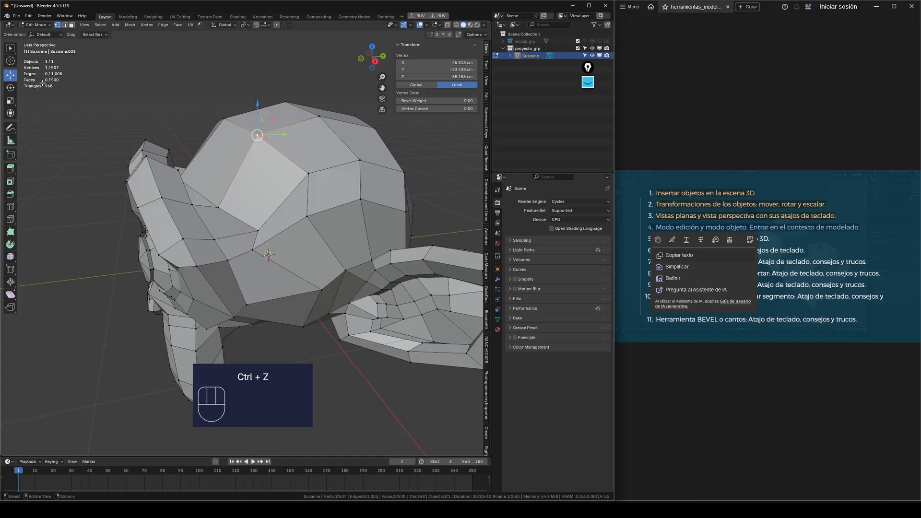
Add the neighbouring upper vertex to the selection, rotate the pair with the Rotate tool, and undo the rotation.
{"action": "left_click", "coordinate": [14, 88]}
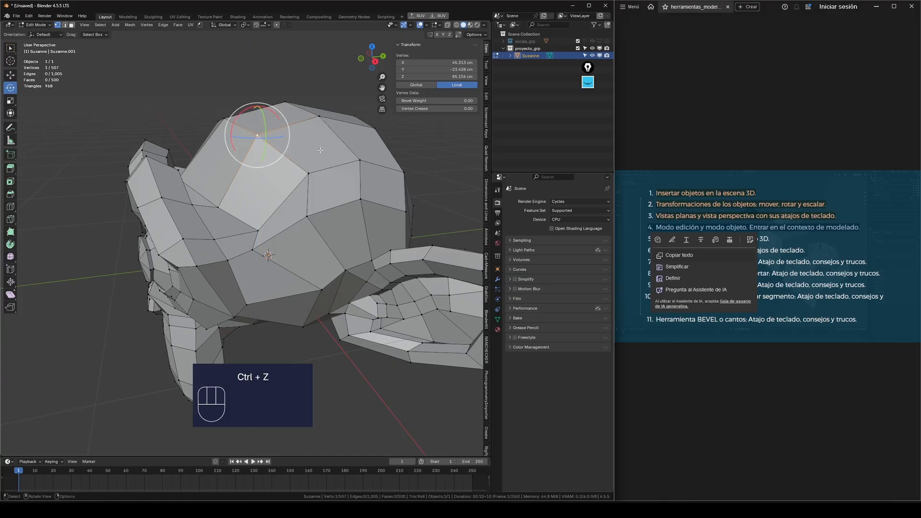
{"action": "left_click", "coordinate": [320, 117], "text": "shift"}
{"action": "left_click_drag", "start_coordinate": [272, 106], "coordinate": [374, 128]}
{"action": "key", "text": "ctrl+z"}
Scale the two selected vertices by 4.786 along X with the Scale tool, undo it, and try and undo a second scaling.
{"action": "left_click", "coordinate": [10, 101]}
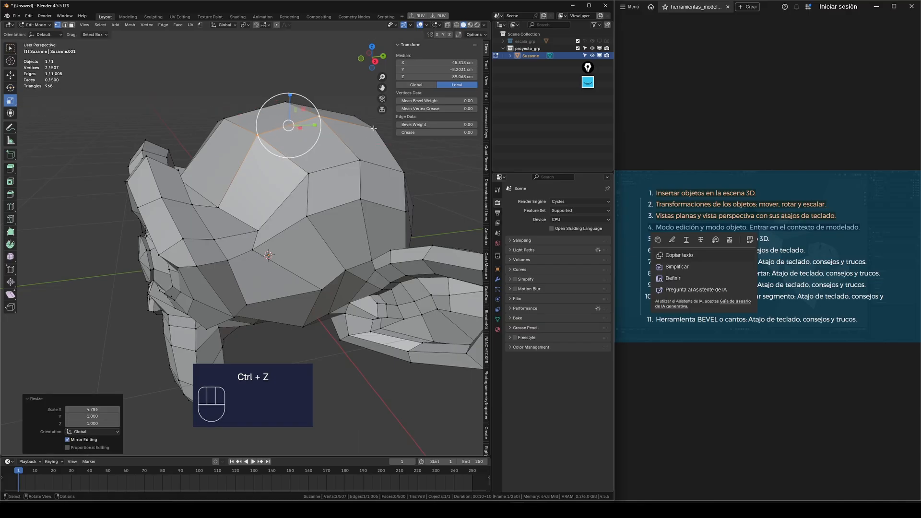
{"action": "key", "text": "ctrl+z"}
{"action": "middle_click_drag", "start_coordinate": [374, 128], "coordinate": [355, 143]}
{"action": "left_click_drag", "start_coordinate": [305, 128], "coordinate": [322, 124]}
{"action": "key", "text": "ctrl+z"}
{"action": "middle_click_drag", "start_coordinate": [321, 125], "coordinate": [27, 89]}
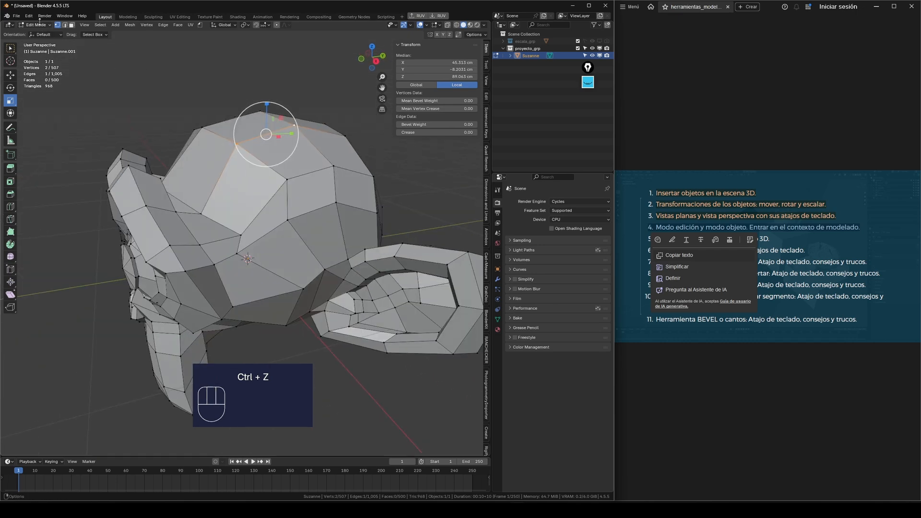
Return the monkey head to Object Mode and view the whole object.
{"action": "left_click", "coordinate": [44, 25]}
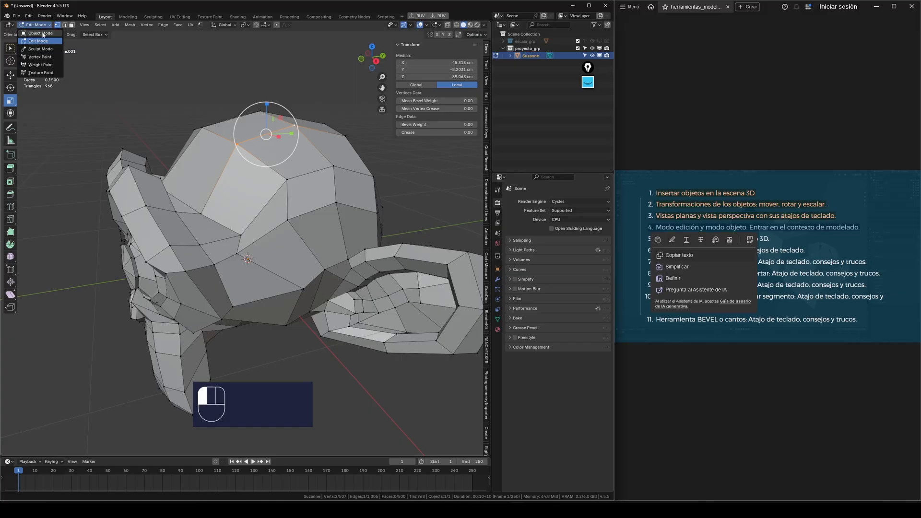
{"action": "left_click", "coordinate": [38, 34]}
{"action": "scroll", "coordinate": [254, 158], "scroll_direction": "down", "scroll_amount": 4}
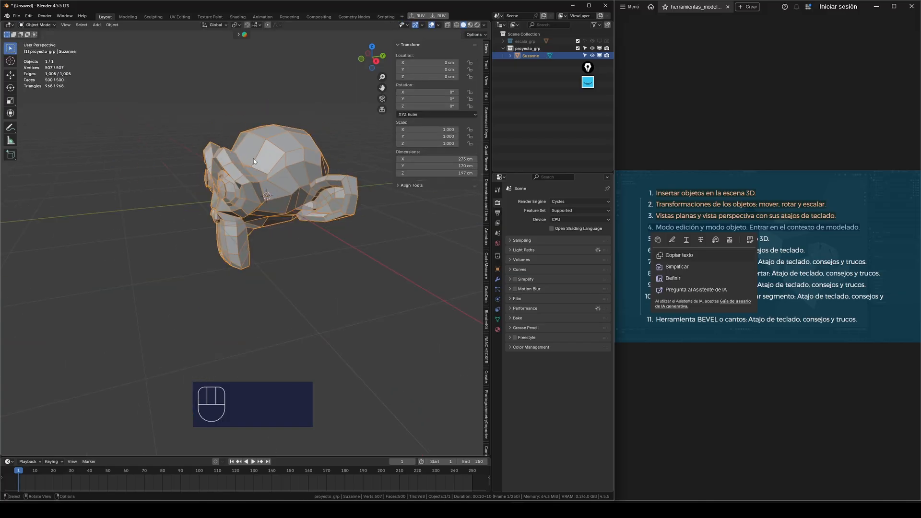
{"action": "middle_click_drag", "start_coordinate": [254, 158], "coordinate": [306, 155]}
{"action": "middle_click_drag", "start_coordinate": [327, 253], "coordinate": [294, 230]}
Try to move the whole monkey head freely as one object and cancel the move.
{"action": "key", "text": "g"}
{"action": "right_click", "coordinate": [274, 184]}
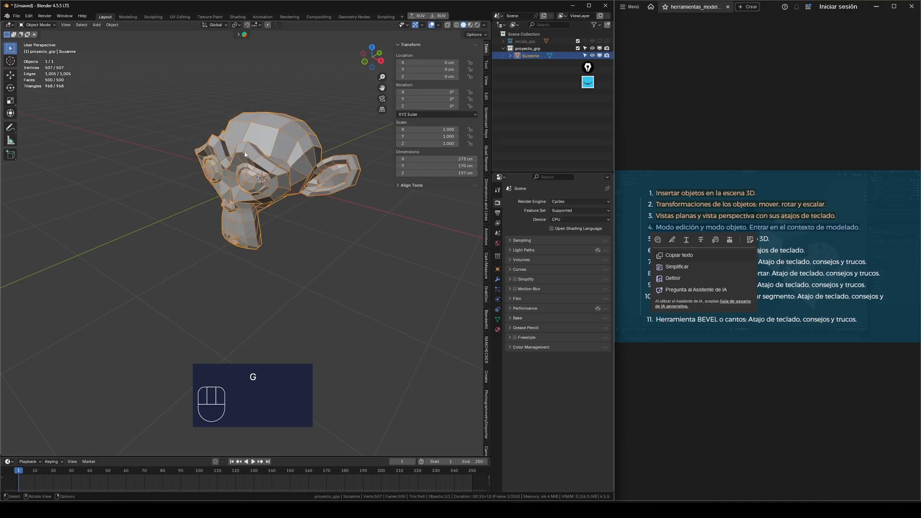
{"action": "middle_click_drag", "start_coordinate": [239, 200], "coordinate": [258, 192]}
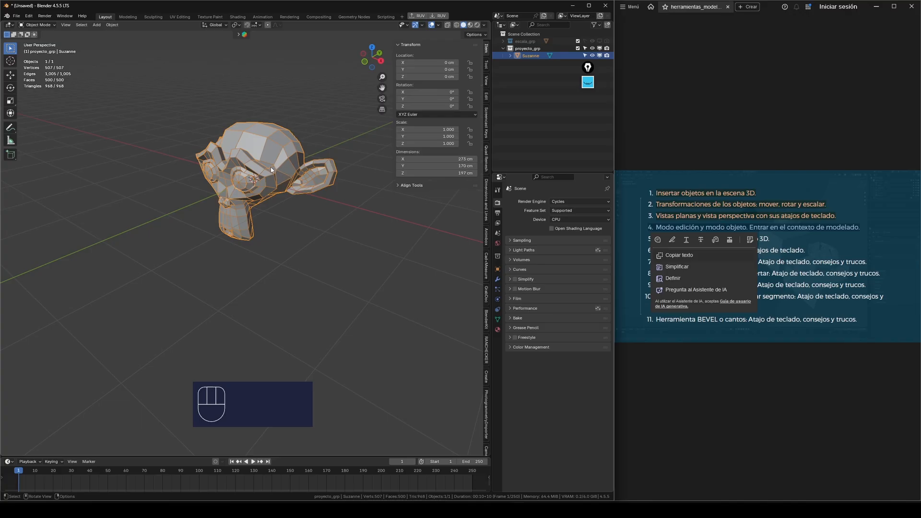
{"action": "scroll", "coordinate": [295, 165], "scroll_direction": "up", "scroll_amount": 3}
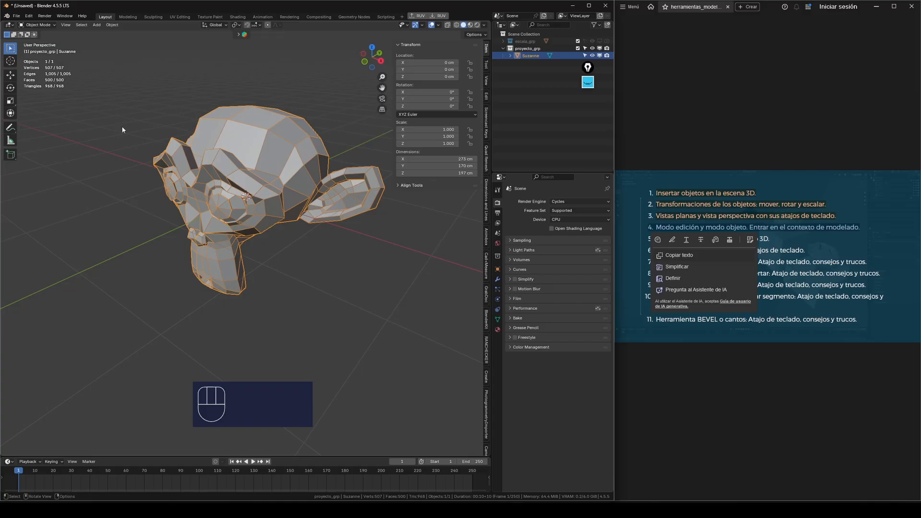
Toggle the monkey head between Edit Mode and Object Mode several times, finishing in Object Mode.
{"action": "middle_click_drag", "start_coordinate": [324, 181], "coordinate": [312, 193]}
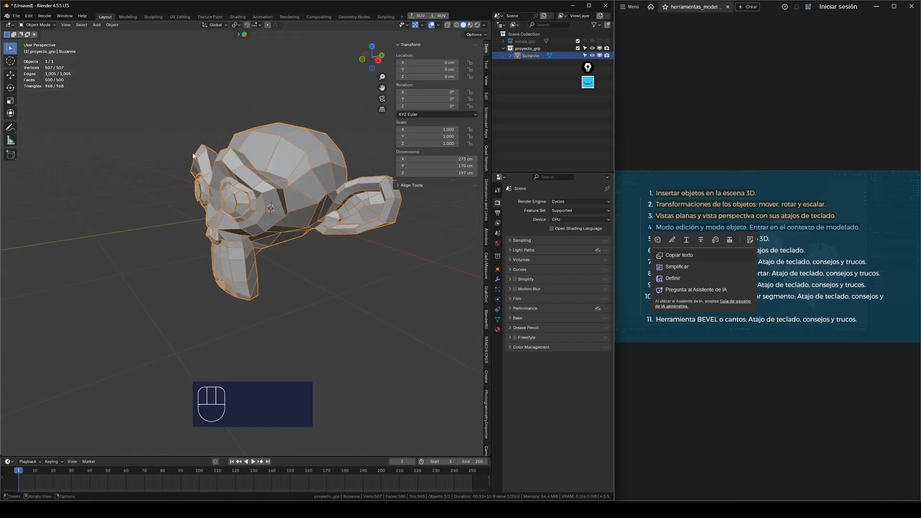
{"action": "scroll", "coordinate": [193, 156], "scroll_direction": "down", "scroll_amount": 3}
{"action": "middle_click_drag", "start_coordinate": [193, 156], "coordinate": [258, 169]}
{"action": "scroll", "coordinate": [259, 169], "scroll_direction": "up", "scroll_amount": 5}
{"action": "middle_click_drag", "start_coordinate": [293, 131], "coordinate": [306, 119]}
{"action": "scroll", "coordinate": [306, 119], "scroll_direction": "down", "scroll_amount": 4}
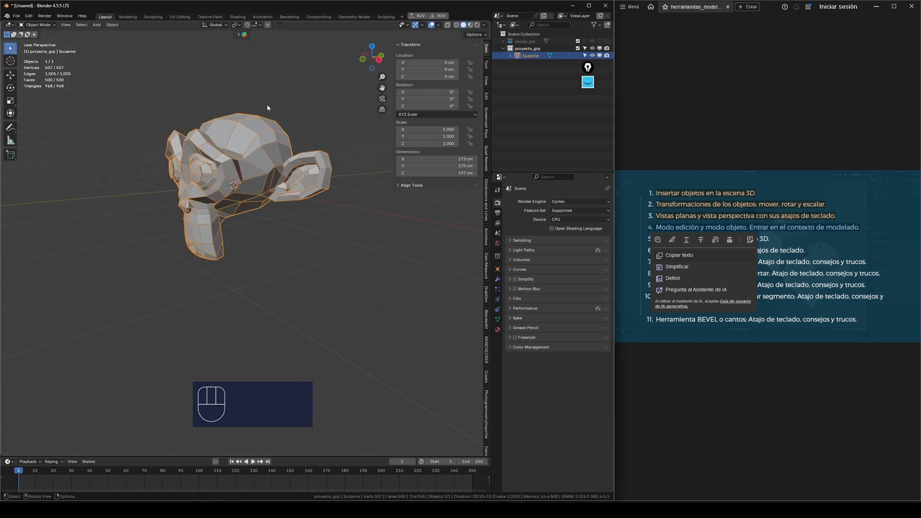
{"action": "key", "text": "Tab"}
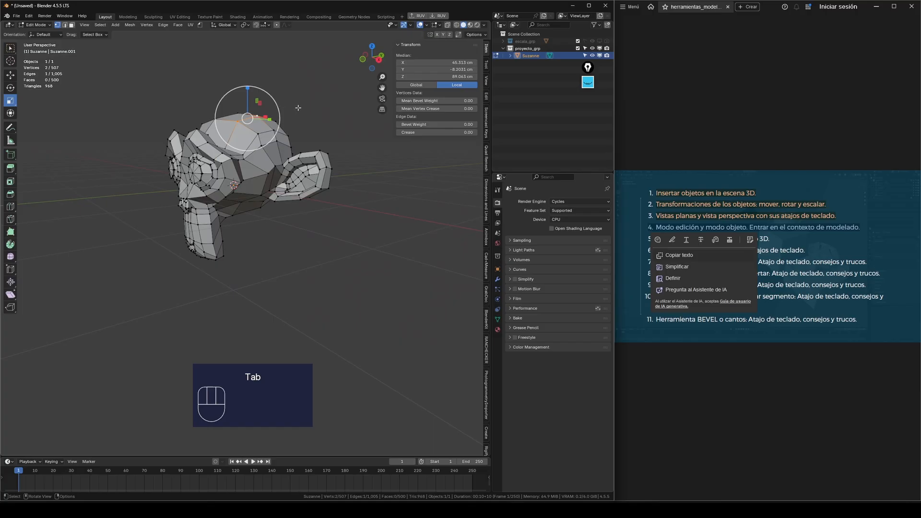
{"action": "key", "text": "Tab"}
{"action": "key", "text": "Tab"}
{"action": "scroll", "coordinate": [277, 146], "scroll_direction": "up", "scroll_amount": 3}
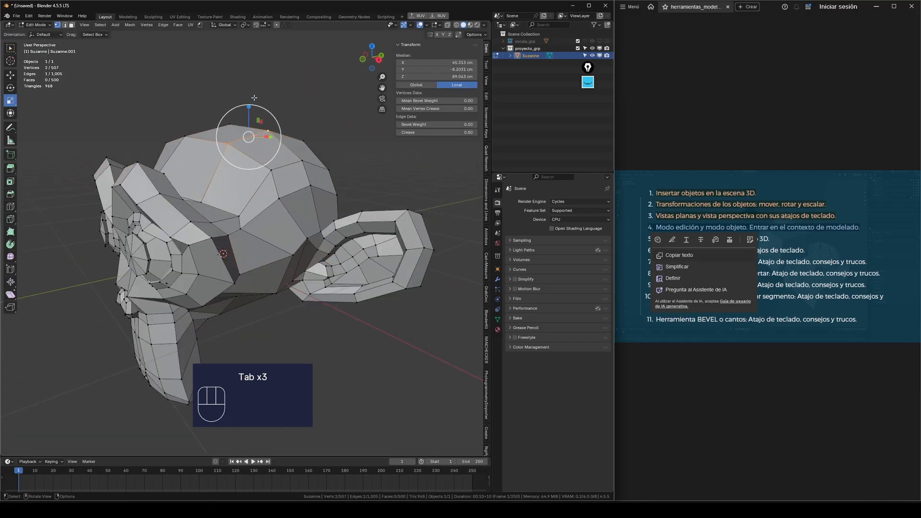
{"action": "middle_click_drag", "start_coordinate": [277, 146], "coordinate": [347, 144]}
{"action": "key", "text": "Tab"}
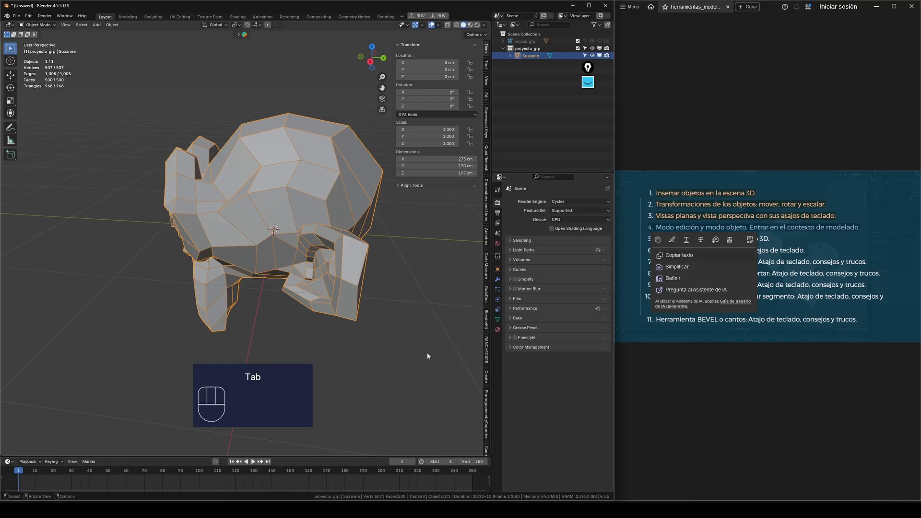
Open the keyboard picture teclado.png, examine the Tab key up close, and close the picture.
{"action": "mouse_move", "coordinate": [565, 510]}
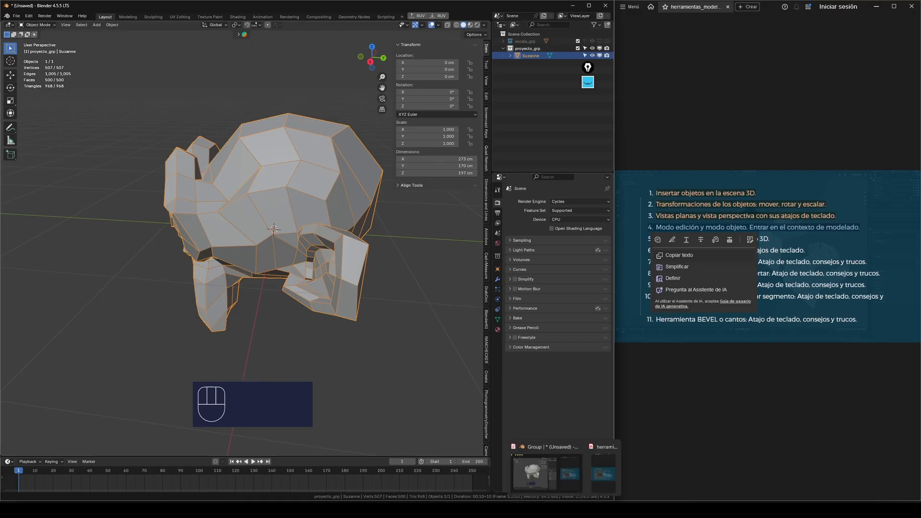
{"action": "left_click", "coordinate": [547, 473]}
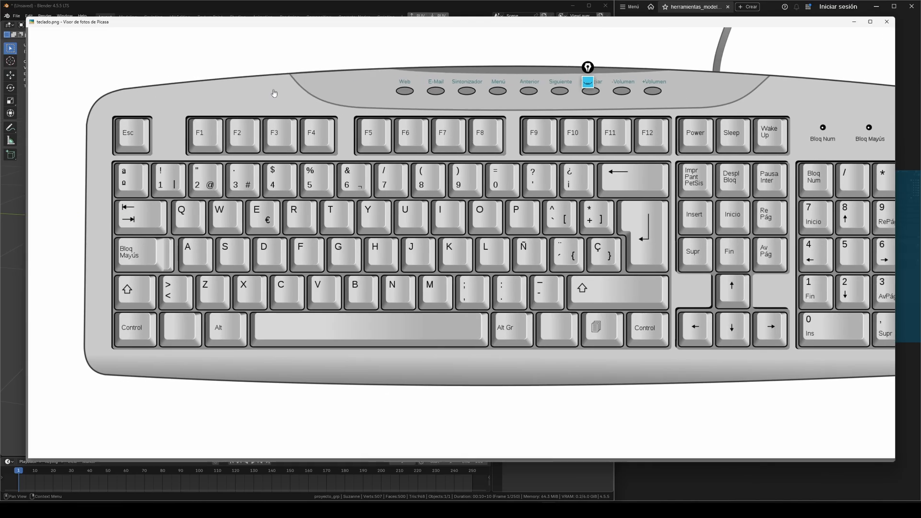
{"action": "scroll", "coordinate": [456, 238], "scroll_direction": "up", "scroll_amount": 3}
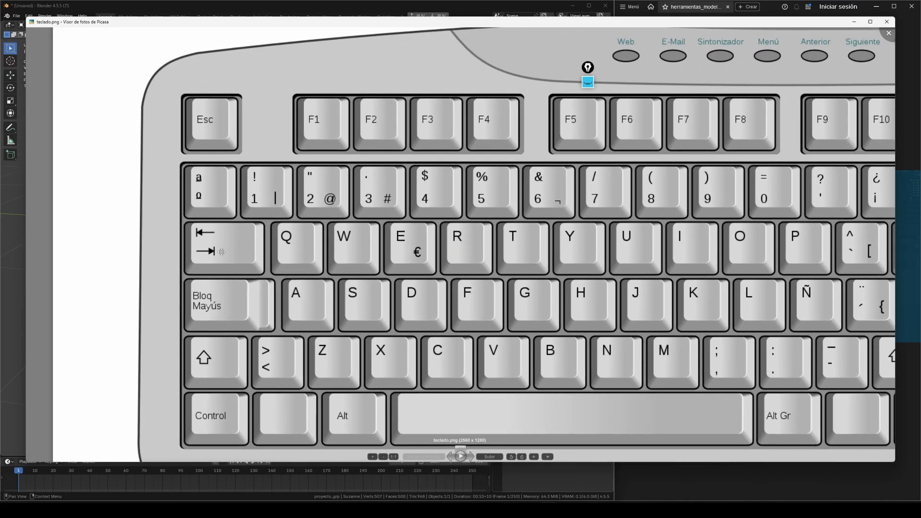
{"action": "scroll", "coordinate": [221, 252], "scroll_direction": "down", "scroll_amount": 3}
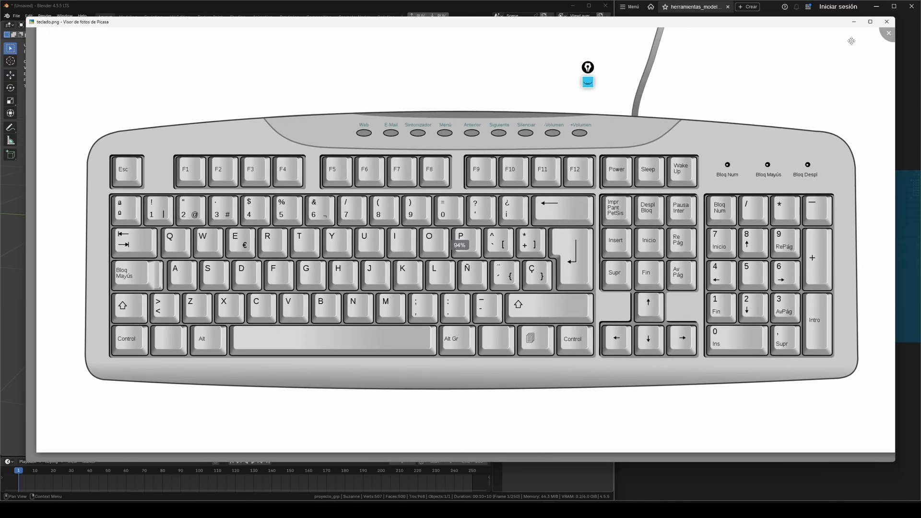
{"action": "key", "text": "Escape"}
Highlight topic 4 in the PDF list and select the text of topic 5, "Elementos o partes de un objeto 3D".
{"action": "middle_click_drag", "start_coordinate": [211, 199], "coordinate": [204, 201]}
{"action": "left_click", "coordinate": [682, 246]}
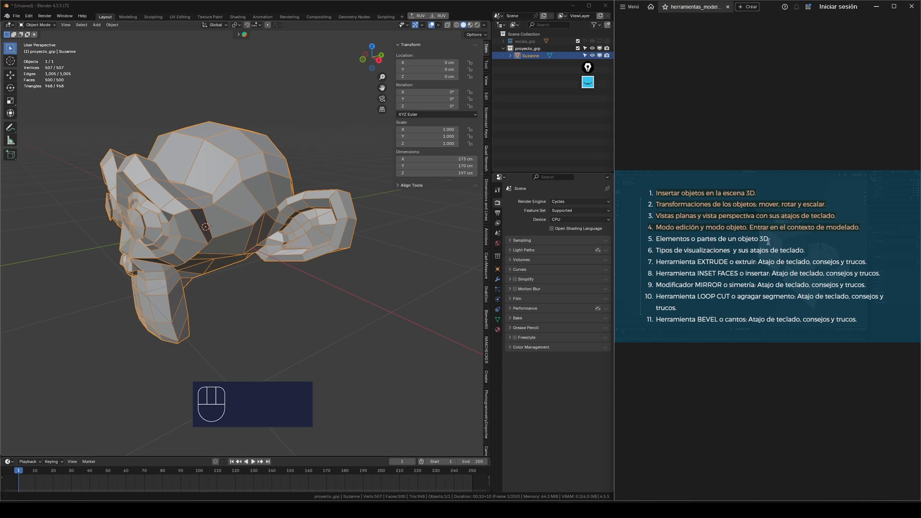
{"action": "left_click_drag", "start_coordinate": [773, 238], "coordinate": [656, 239]}
Enter Edit Mode on the monkey head and select a single vertex on the head's top centreline, above the forehead.
{"action": "scroll", "coordinate": [82, 103], "scroll_direction": "up", "scroll_amount": 2}
{"action": "scroll", "coordinate": [82, 103], "scroll_direction": "up", "scroll_amount": 1}
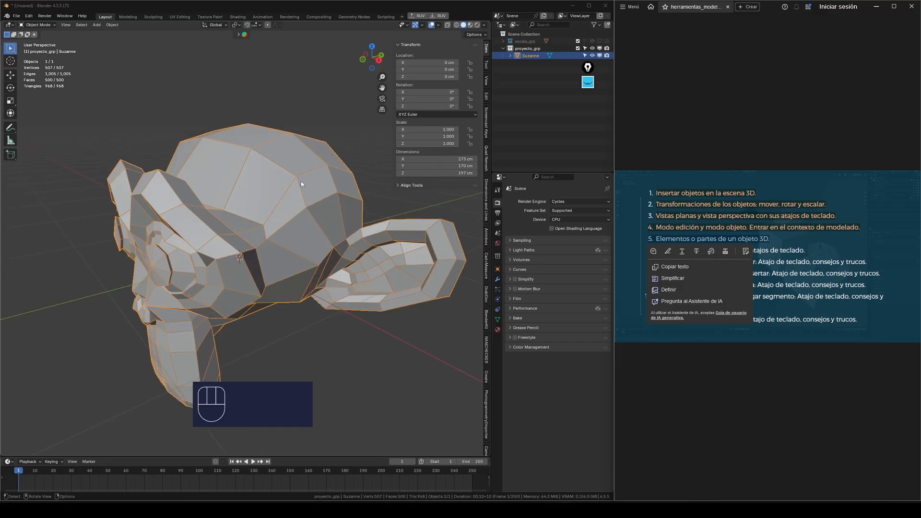
{"action": "middle_click_drag", "start_coordinate": [278, 176], "coordinate": [267, 173]}
{"action": "key", "text": "Tab"}
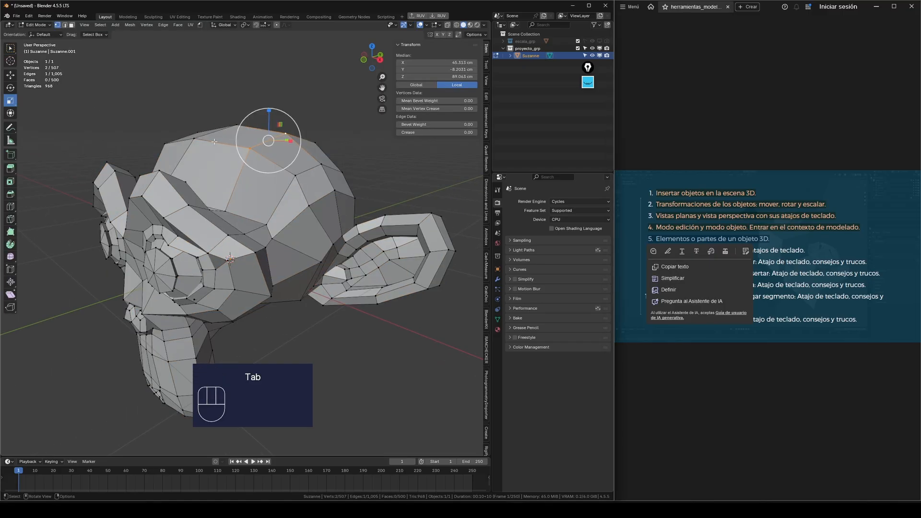
{"action": "left_click", "coordinate": [194, 139]}
{"action": "scroll", "coordinate": [194, 139], "scroll_direction": "up", "scroll_amount": 1}
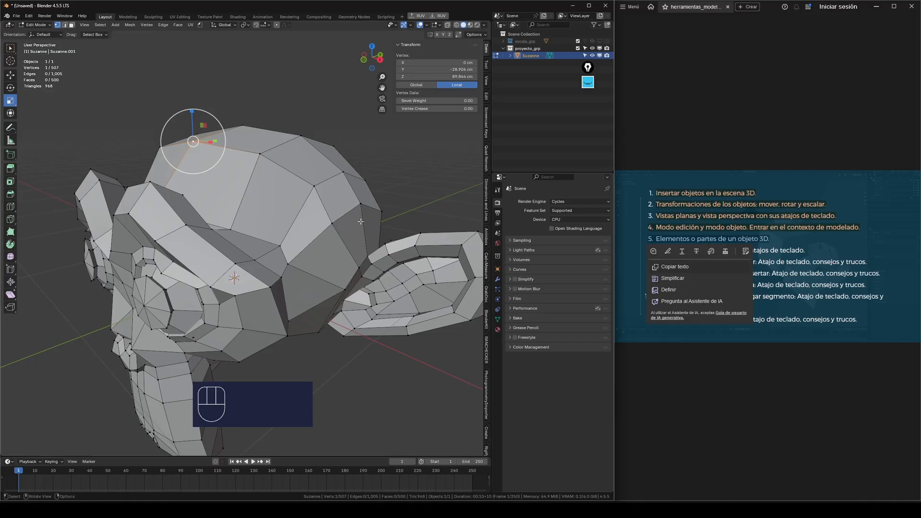
Box-select the two vertices that bound an upper edge on the back of the monkey's skull.
{"action": "scroll", "coordinate": [139, 148], "scroll_direction": "down", "scroll_amount": 3}
{"action": "middle_click_drag", "start_coordinate": [139, 147], "coordinate": [288, 198]}
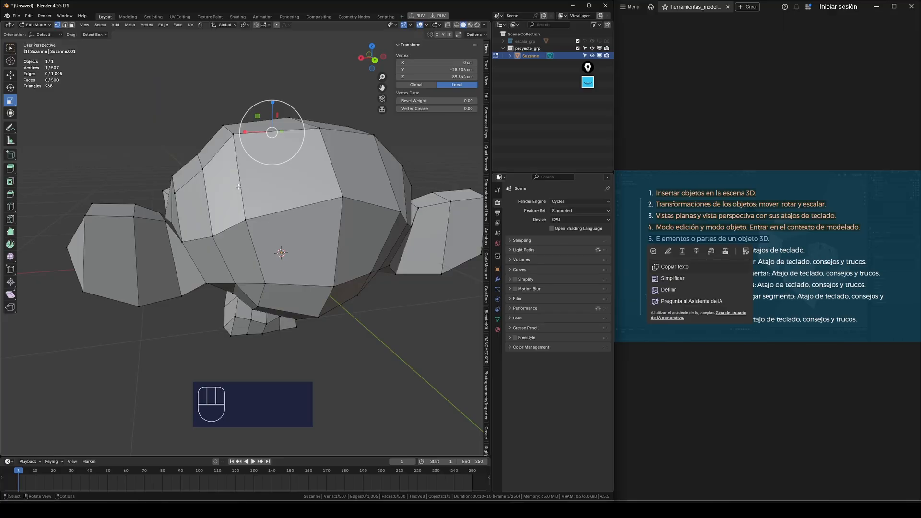
{"action": "middle_click_drag", "start_coordinate": [239, 179], "coordinate": [288, 214]}
{"action": "scroll", "coordinate": [295, 226], "scroll_direction": "down", "scroll_amount": 4}
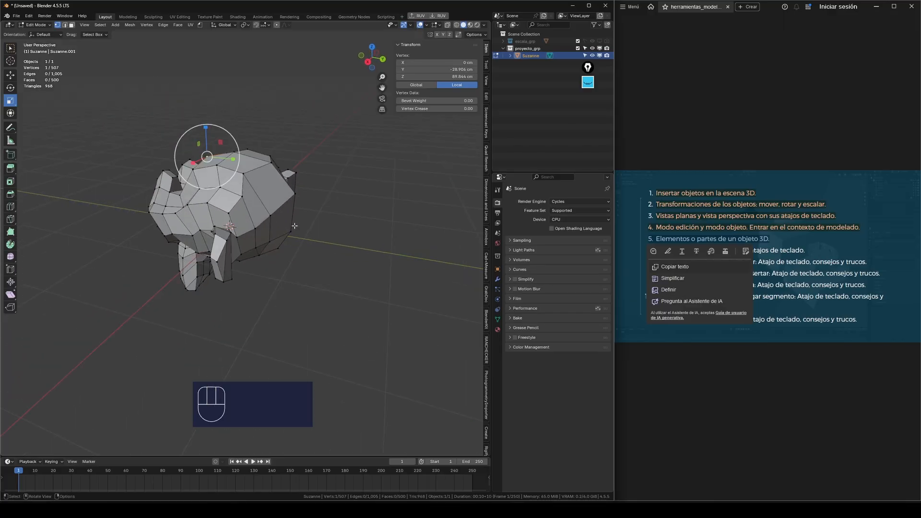
{"action": "scroll", "coordinate": [266, 175], "scroll_direction": "up", "scroll_amount": 4}
{"action": "middle_click_drag", "start_coordinate": [266, 175], "coordinate": [247, 186]}
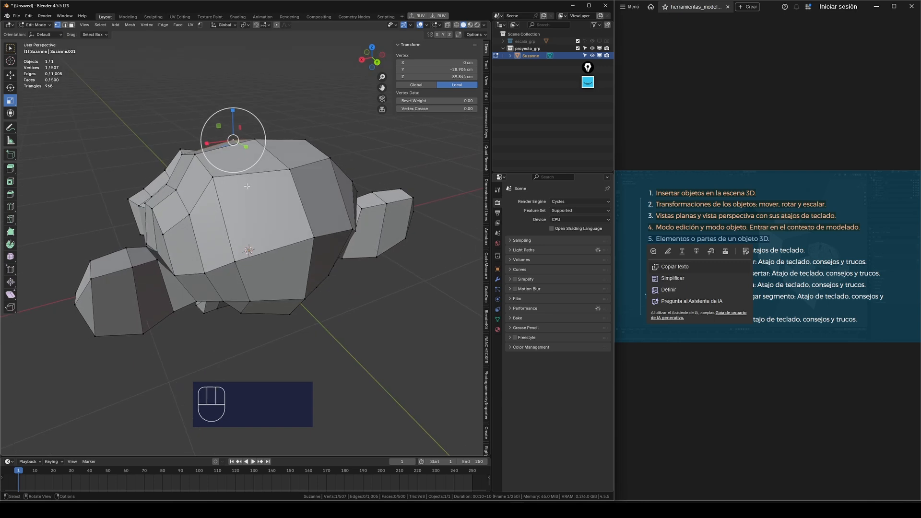
{"action": "left_click_drag", "start_coordinate": [309, 158], "coordinate": [195, 180]}
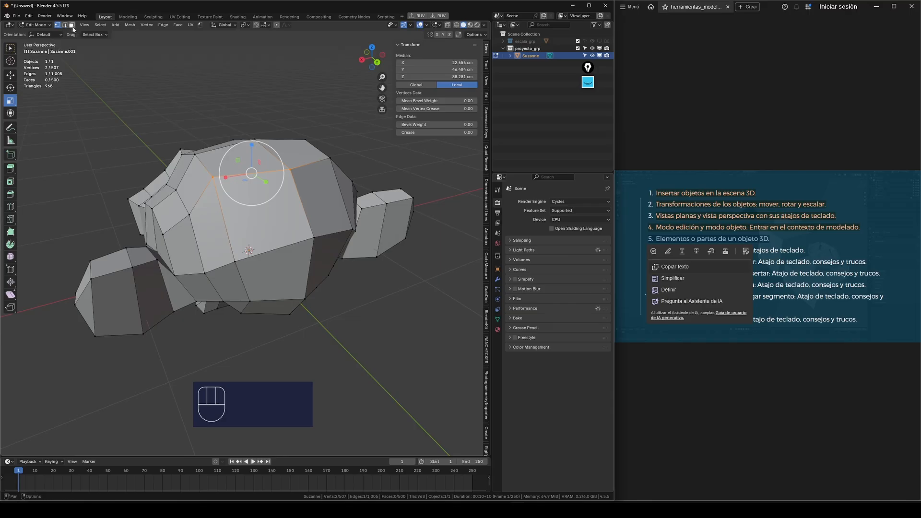
Switch the mesh selection mode to face, to edge, and back to vertex.
{"action": "left_click", "coordinate": [72, 26]}
{"action": "left_click", "coordinate": [65, 25]}
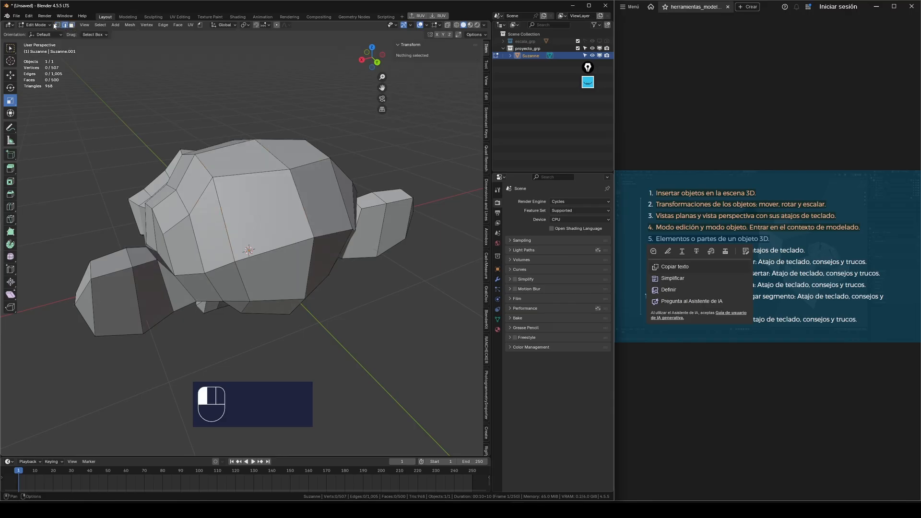
{"action": "left_click", "coordinate": [57, 25]}
{"action": "middle_click_drag", "start_coordinate": [98, 82], "coordinate": [207, 149]}
{"action": "scroll", "coordinate": [188, 139], "scroll_direction": "down", "scroll_amount": 4}
{"action": "scroll", "coordinate": [185, 146], "scroll_direction": "up", "scroll_amount": 4}
{"action": "scroll", "coordinate": [185, 146], "scroll_direction": "down", "scroll_amount": 6}
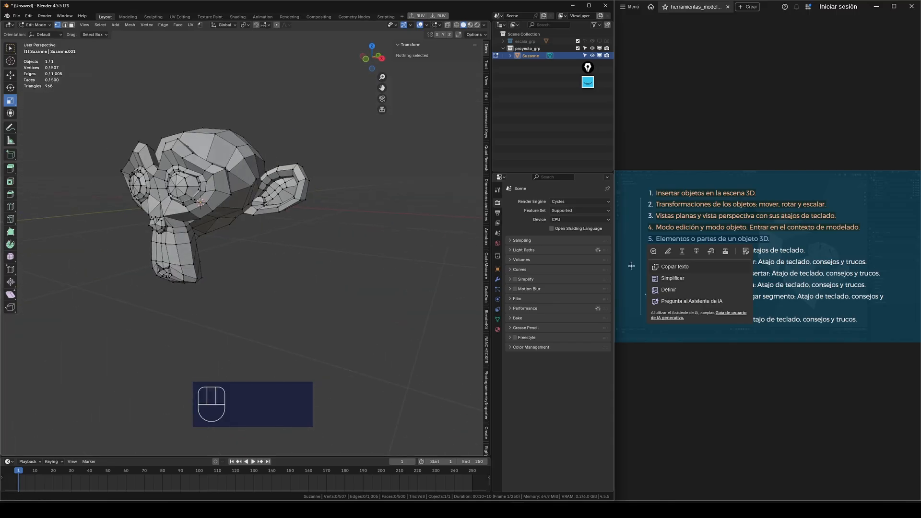
Highlight topic 5 in the PDF list and select the text of topic 6, "Tipos de visualizaciones y sus atajos de teclado".
{"action": "left_click", "coordinate": [666, 251]}
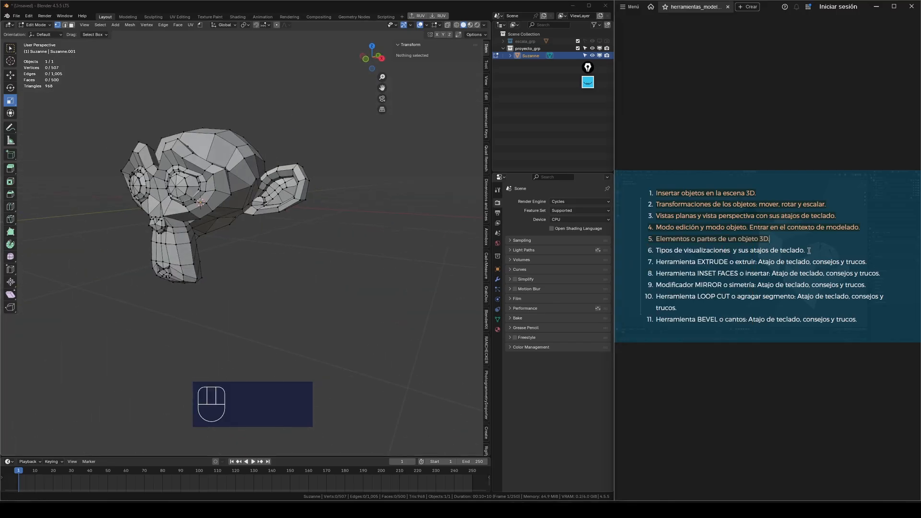
{"action": "left_click_drag", "start_coordinate": [806, 251], "coordinate": [640, 249]}
Return the monkey head to Object Mode and deselect it.
{"action": "scroll", "coordinate": [287, 230], "scroll_direction": "down", "scroll_amount": 2}
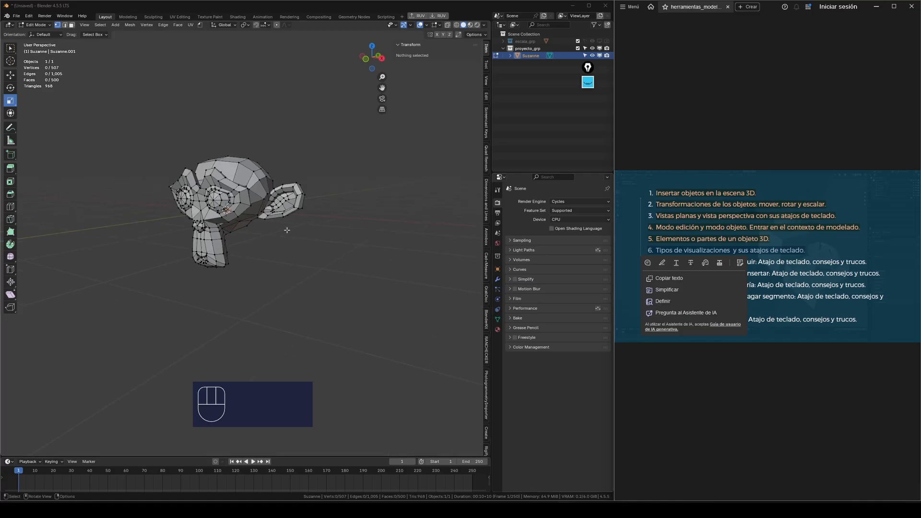
{"action": "scroll", "coordinate": [286, 230], "scroll_direction": "up", "scroll_amount": 3}
{"action": "middle_click_drag", "start_coordinate": [287, 231], "coordinate": [270, 171]}
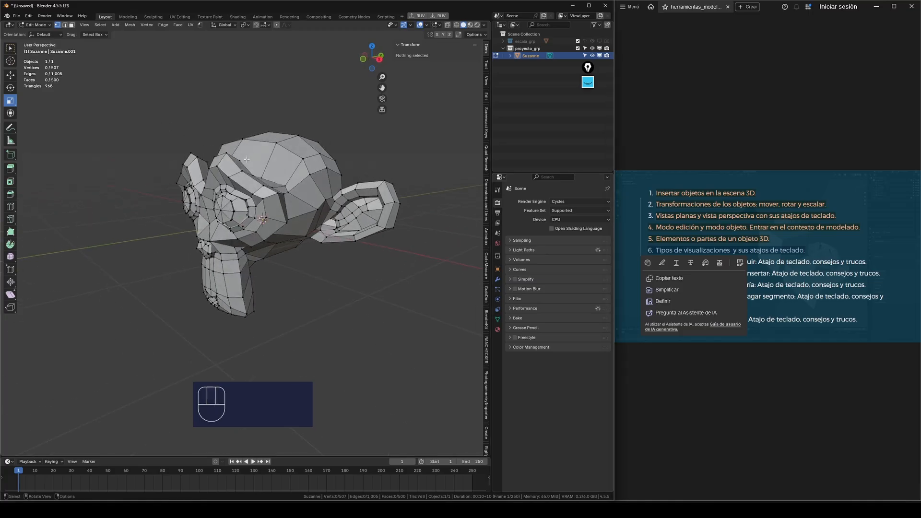
{"action": "key", "text": "Tab"}
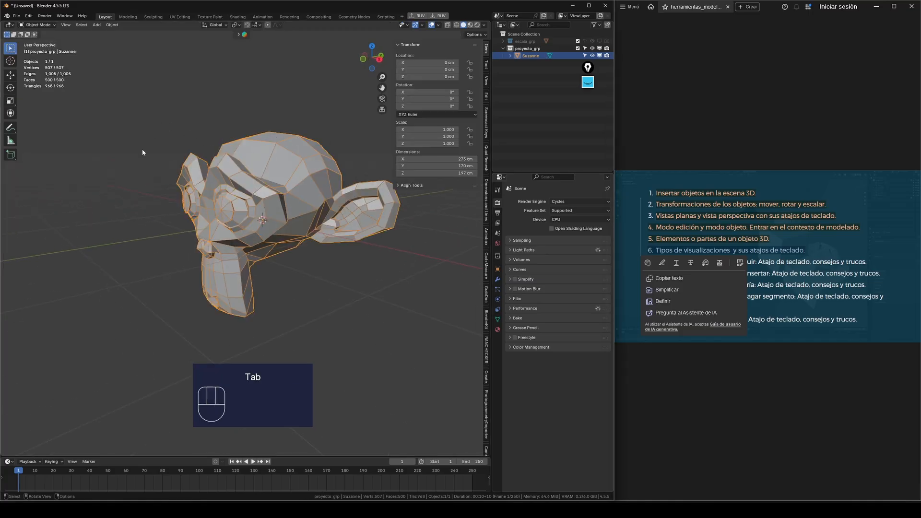
{"action": "scroll", "coordinate": [143, 150], "scroll_direction": "down", "scroll_amount": 2}
{"action": "mouse_move", "coordinate": [211, 120]}
{"action": "middle_mouse_down"}
{"action": "mouse_move", "coordinate": [216, 144]}
{"action": "mouse_move", "coordinate": [221, 118]}
{"action": "middle_mouse_up"}
{"action": "left_click", "coordinate": [221, 118]}
Switch the viewport display of the monkey head to wireframe shading.
{"action": "scroll", "coordinate": [255, 206], "scroll_direction": "up", "scroll_amount": 1}
{"action": "middle_click_drag", "start_coordinate": [255, 207], "coordinate": [263, 256]}
{"action": "scroll", "coordinate": [297, 207], "scroll_direction": "up", "scroll_amount": 1}
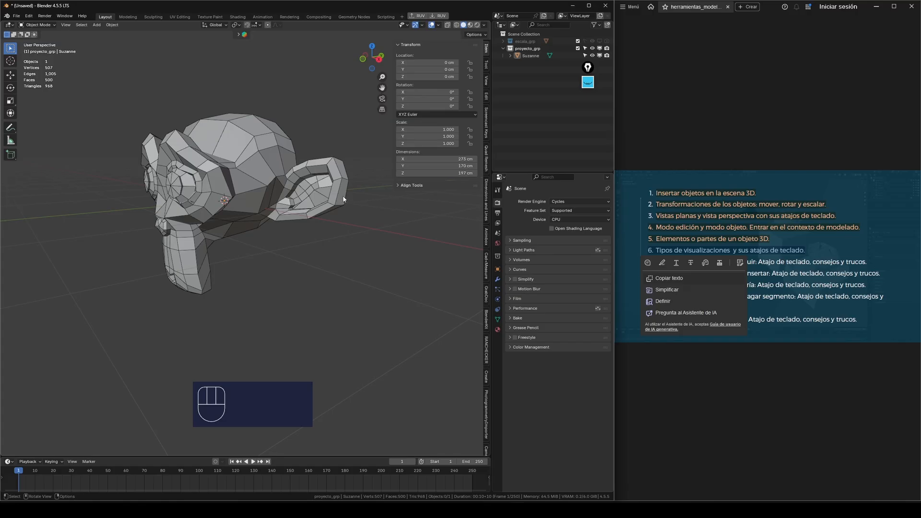
{"action": "key", "text": "shift"}
{"action": "key", "text": "shift+z"}
Examine the wireframe of the monkey head, including its ears and inner edges, from several angles and distances.
{"action": "middle_click_drag", "start_coordinate": [313, 237], "coordinate": [270, 159]}
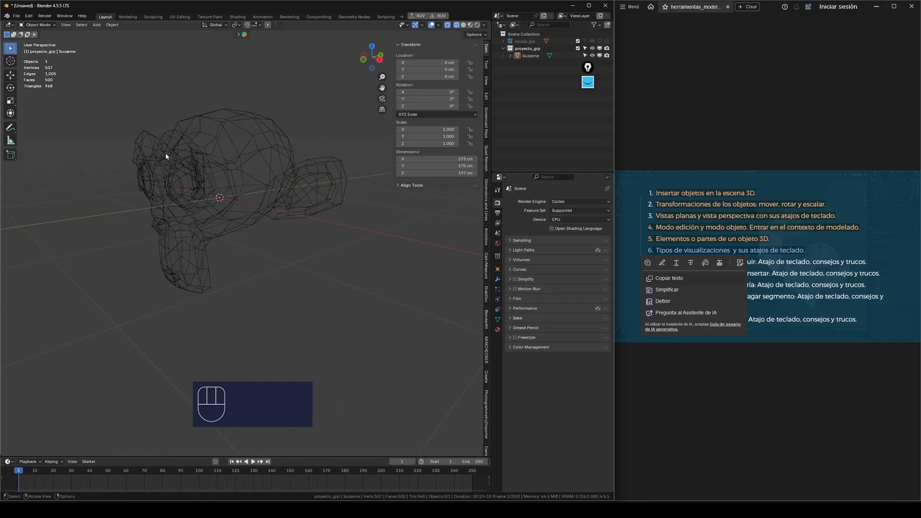
{"action": "scroll", "coordinate": [286, 116], "scroll_direction": "up", "scroll_amount": 5}
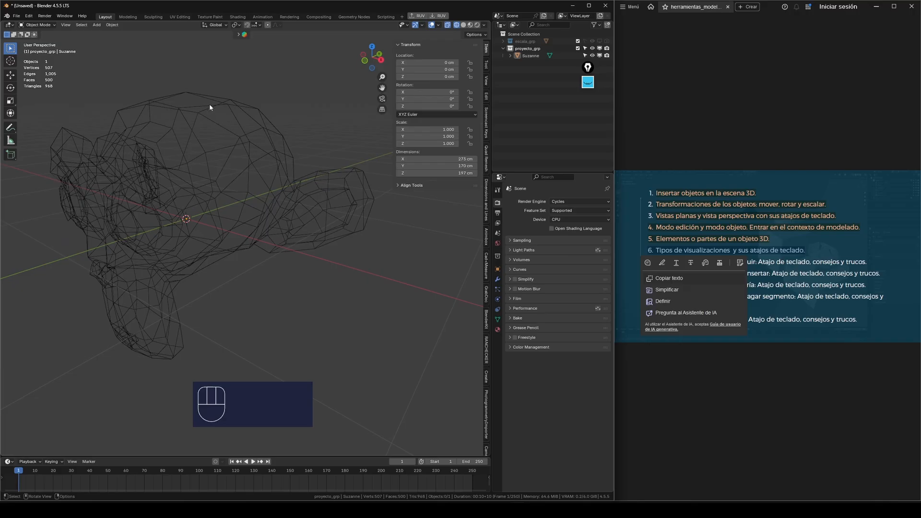
{"action": "middle_click_drag", "start_coordinate": [249, 152], "coordinate": [310, 165]}
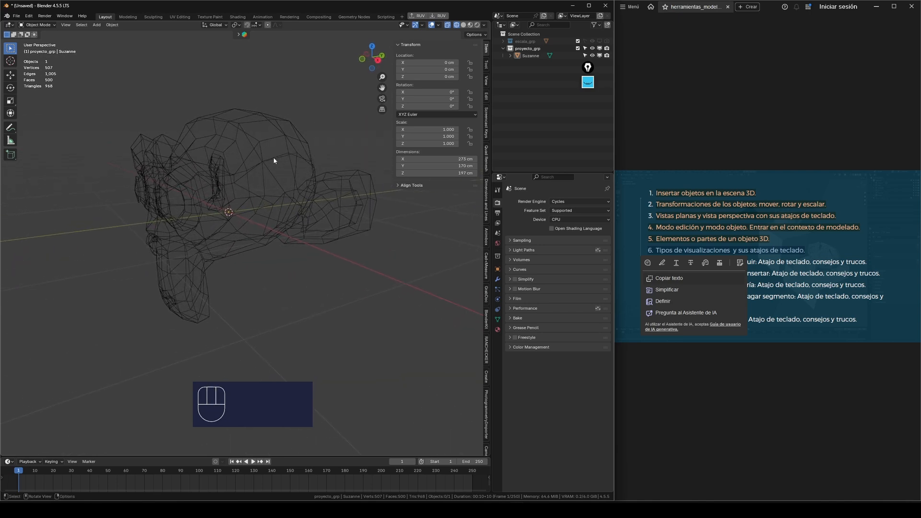
{"action": "scroll", "coordinate": [274, 159], "scroll_direction": "up", "scroll_amount": 2}
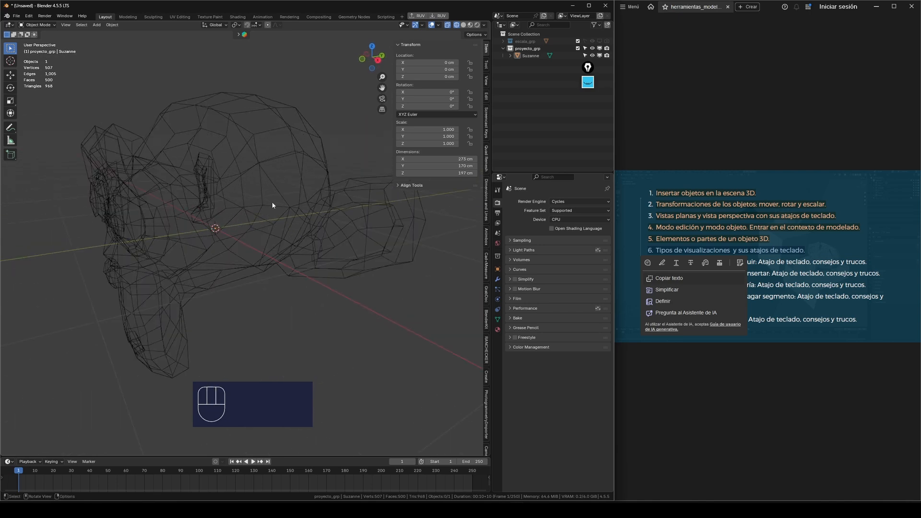
{"action": "mouse_move", "coordinate": [273, 206]}
{"action": "middle_mouse_down"}
{"action": "mouse_move", "coordinate": [210, 194]}
{"action": "mouse_move", "coordinate": [267, 197]}
{"action": "middle_mouse_up"}
{"action": "scroll", "coordinate": [356, 198], "scroll_direction": "up", "scroll_amount": 2}
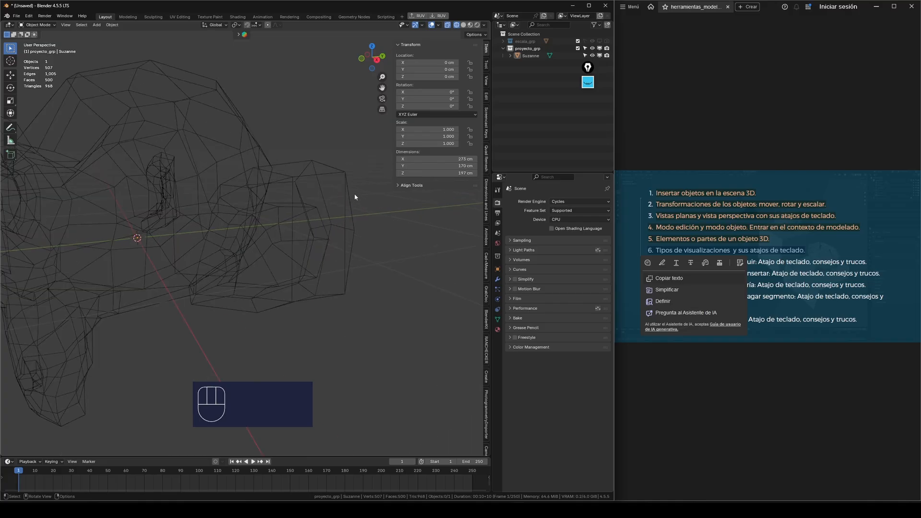
{"action": "middle_click_drag", "start_coordinate": [355, 198], "coordinate": [308, 208]}
{"action": "scroll", "coordinate": [360, 197], "scroll_direction": "down", "scroll_amount": 3}
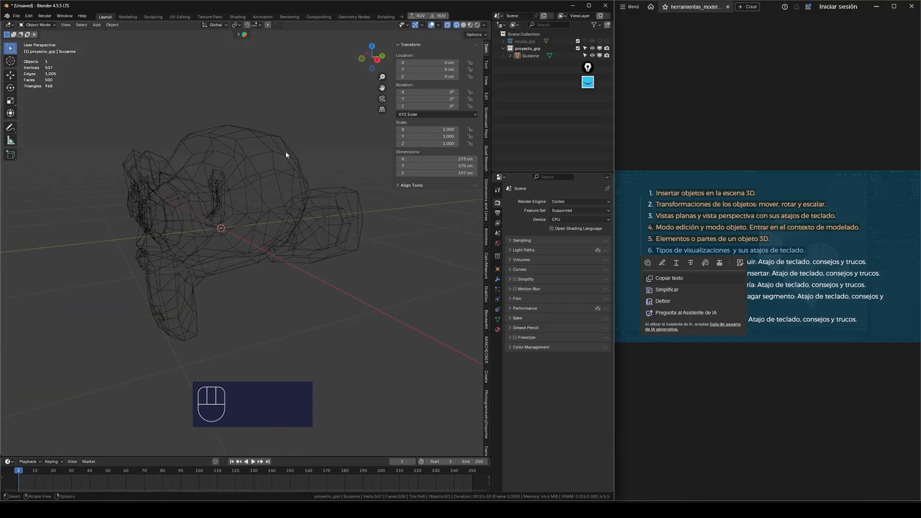
{"action": "middle_click_drag", "start_coordinate": [282, 194], "coordinate": [320, 163]}
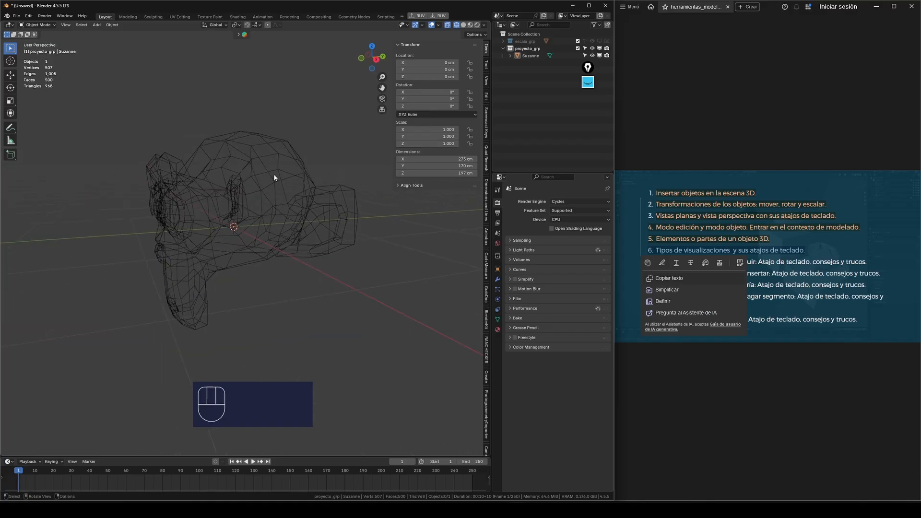
Switch the viewport display from wireframe back to solid shading.
{"action": "key", "text": "shift"}
{"action": "key", "text": "shift+z"}
{"action": "mouse_move", "coordinate": [226, 174]}
{"action": "middle_mouse_down"}
{"action": "mouse_move", "coordinate": [187, 214]}
{"action": "mouse_move", "coordinate": [214, 211]}
{"action": "mouse_move", "coordinate": [188, 208]}
{"action": "mouse_move", "coordinate": [192, 192]}
{"action": "mouse_move", "coordinate": [150, 195]}
{"action": "mouse_move", "coordinate": [301, 203]}
{"action": "middle_mouse_up"}
{"action": "scroll", "coordinate": [242, 204], "scroll_direction": "down", "scroll_amount": 2}
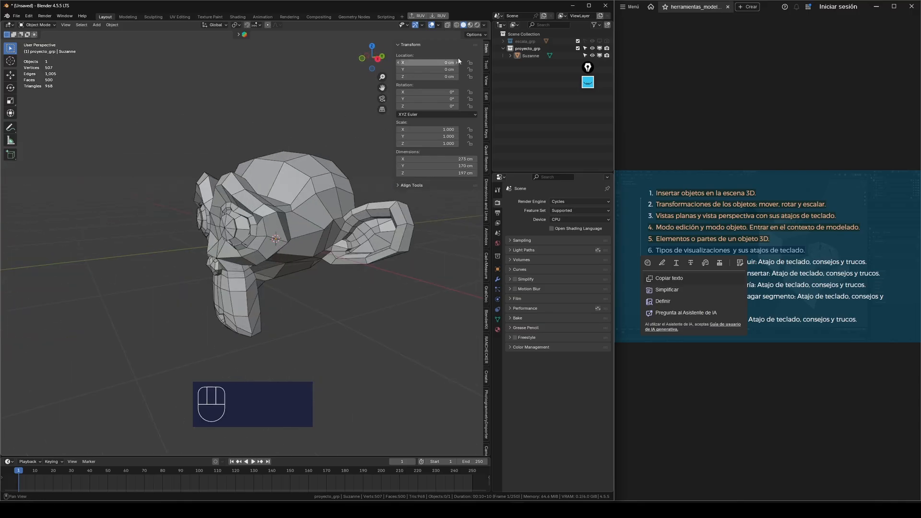
Try the second and third Studio light presets for solid shading on the monkey head.
{"action": "scroll", "coordinate": [165, 177], "scroll_direction": "down", "scroll_amount": 2}
{"action": "middle_click_drag", "start_coordinate": [165, 177], "coordinate": [246, 186]}
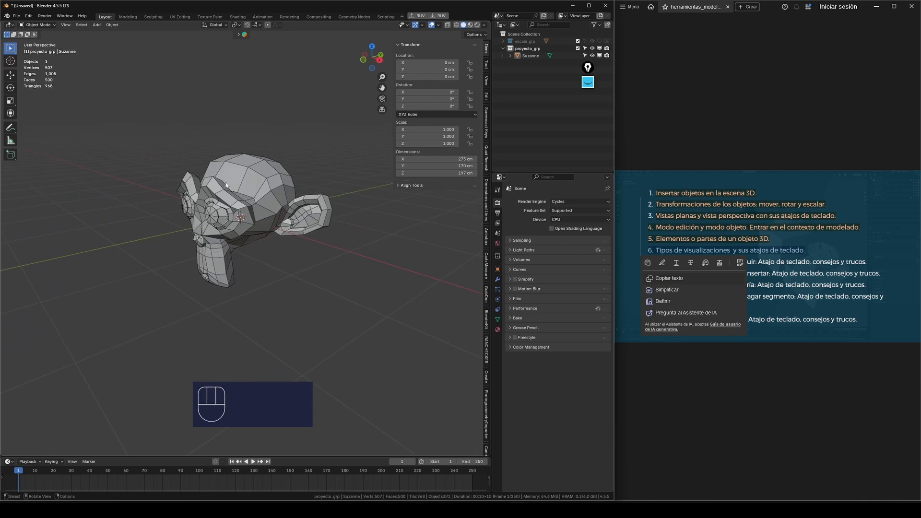
{"action": "left_click", "coordinate": [485, 25]}
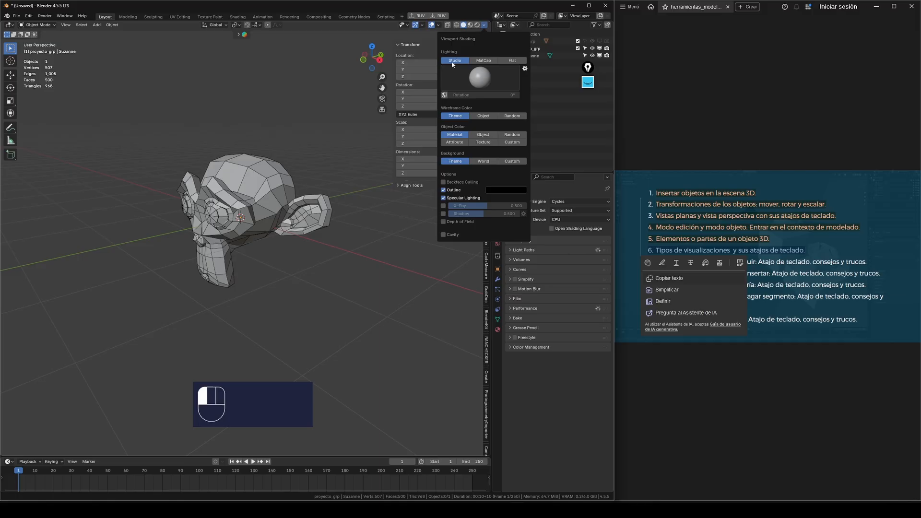
{"action": "left_click", "coordinate": [480, 79]}
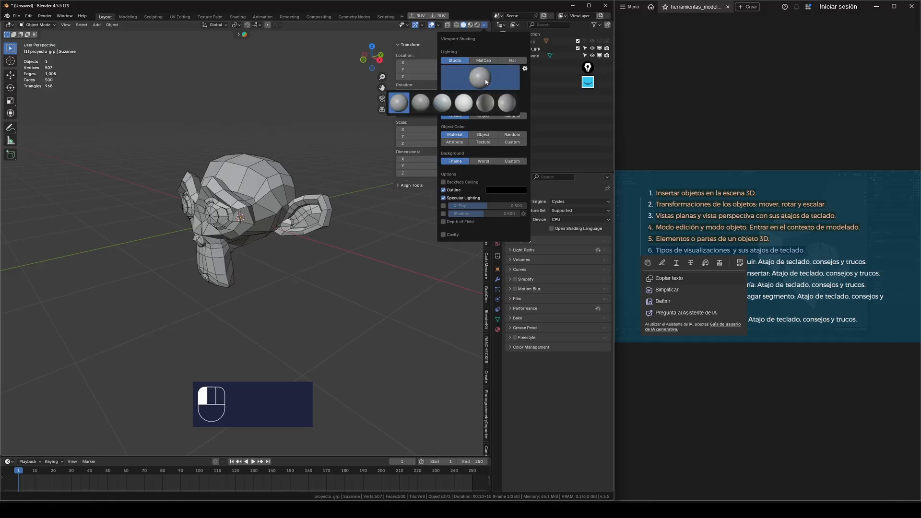
{"action": "left_click", "coordinate": [420, 103]}
{"action": "left_click", "coordinate": [480, 80]}
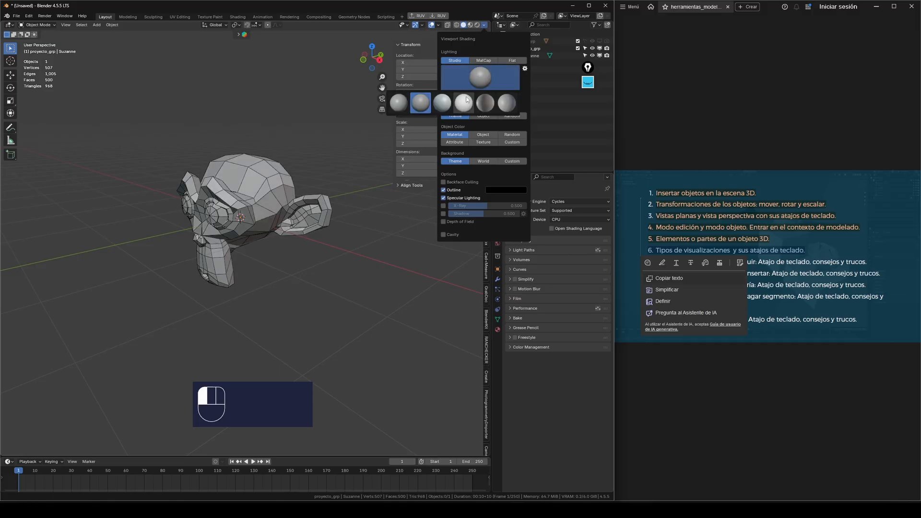
{"action": "left_click", "coordinate": [438, 106]}
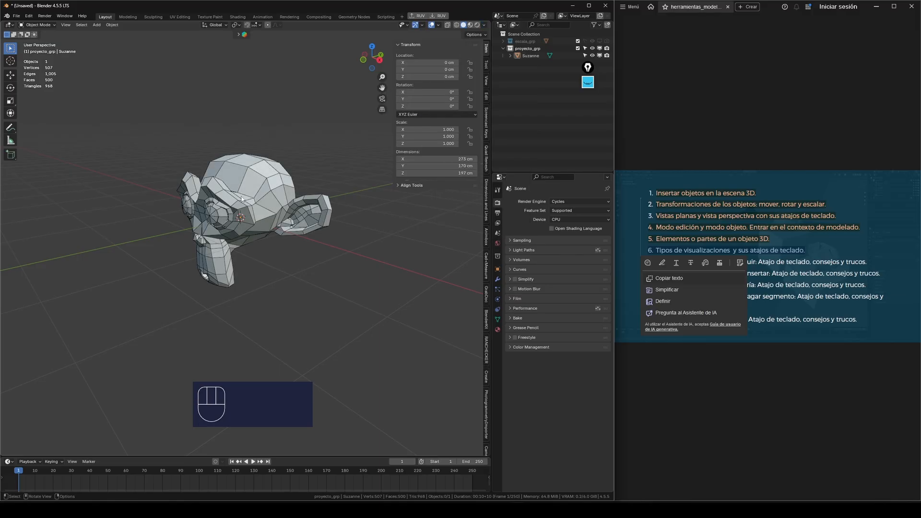
Try the fourth, fifth and sixth Studio light presets on the monkey head.
{"action": "left_click", "coordinate": [485, 26]}
{"action": "left_click", "coordinate": [480, 80]}
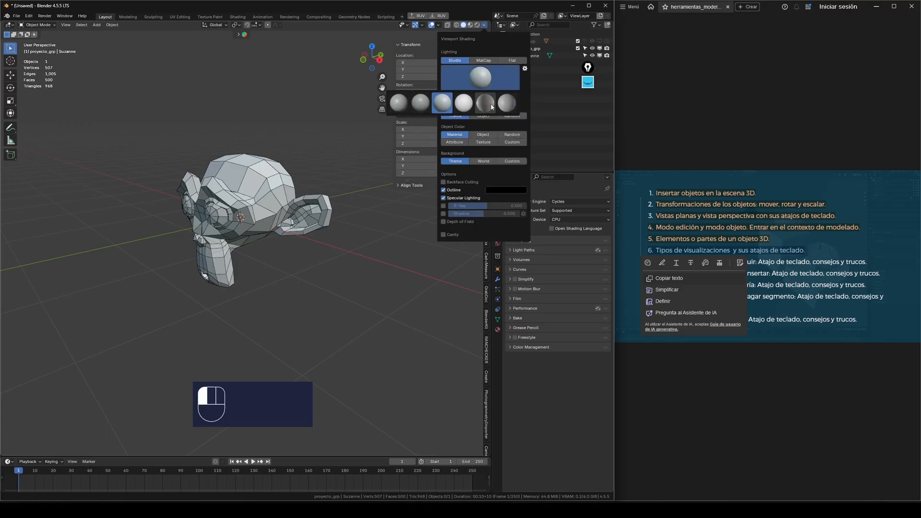
{"action": "left_click", "coordinate": [463, 103]}
{"action": "left_click", "coordinate": [486, 26]}
{"action": "left_click", "coordinate": [480, 80]}
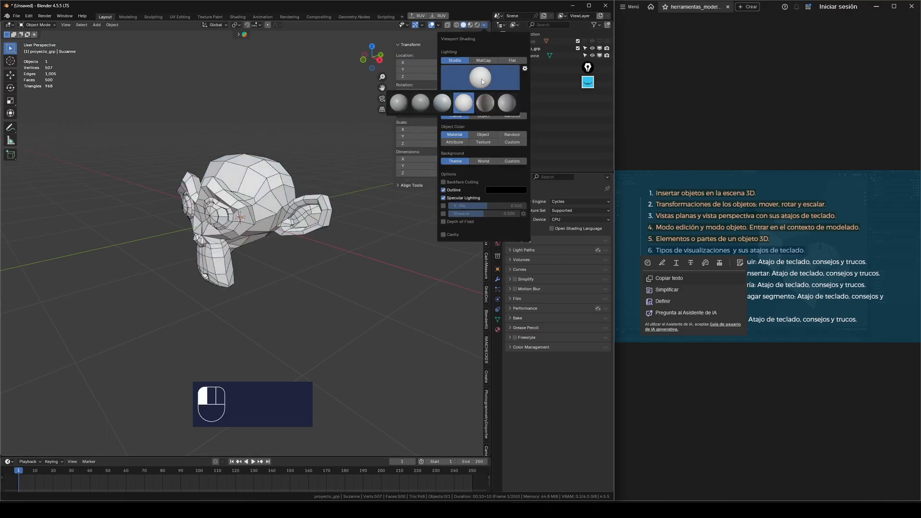
{"action": "left_click", "coordinate": [486, 105]}
{"action": "left_click", "coordinate": [480, 77]}
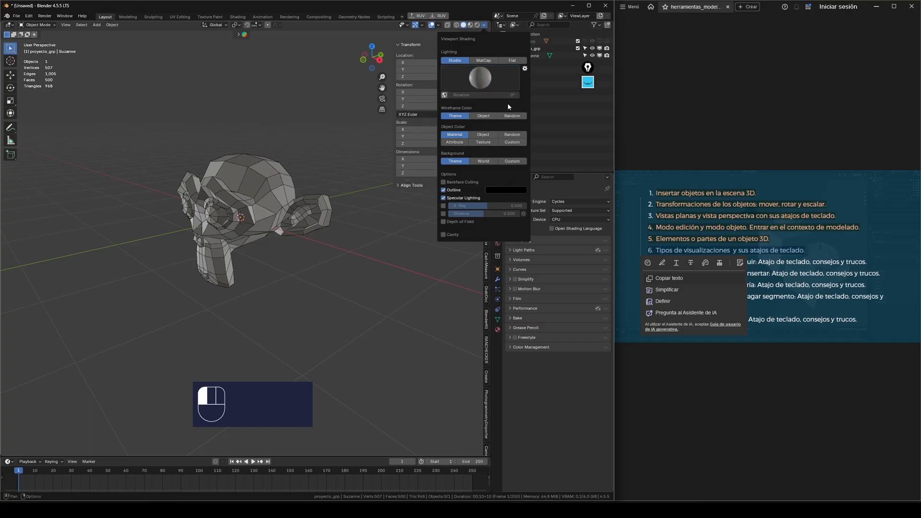
{"action": "left_click", "coordinate": [484, 80]}
{"action": "left_click", "coordinate": [508, 104]}
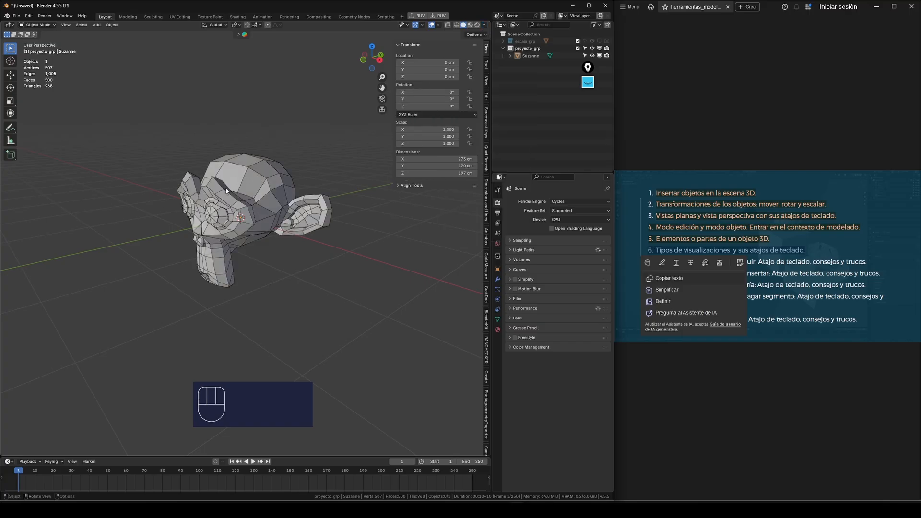
{"action": "scroll", "coordinate": [226, 190], "scroll_direction": "up", "scroll_amount": 3}
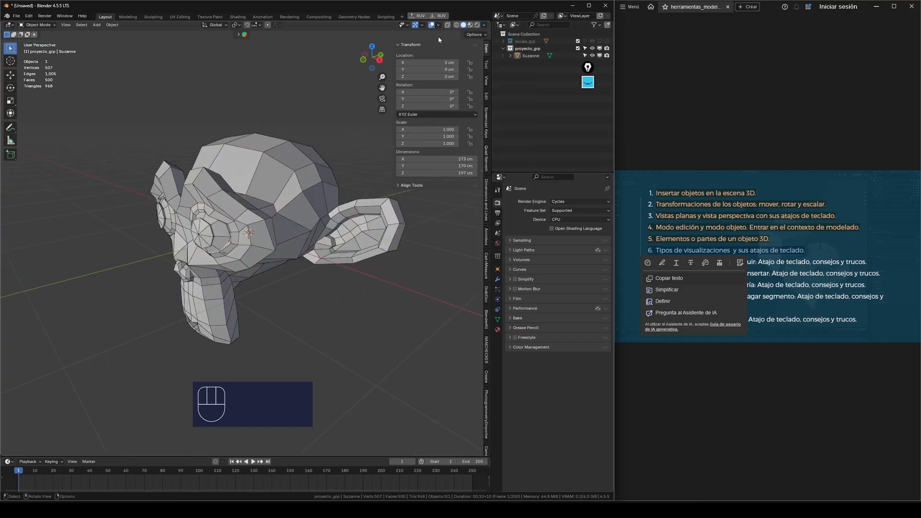
Switch the solid shading lighting to MatCap and try the matte red and striped metallic spheres on the monkey head.
{"action": "left_click", "coordinate": [484, 25]}
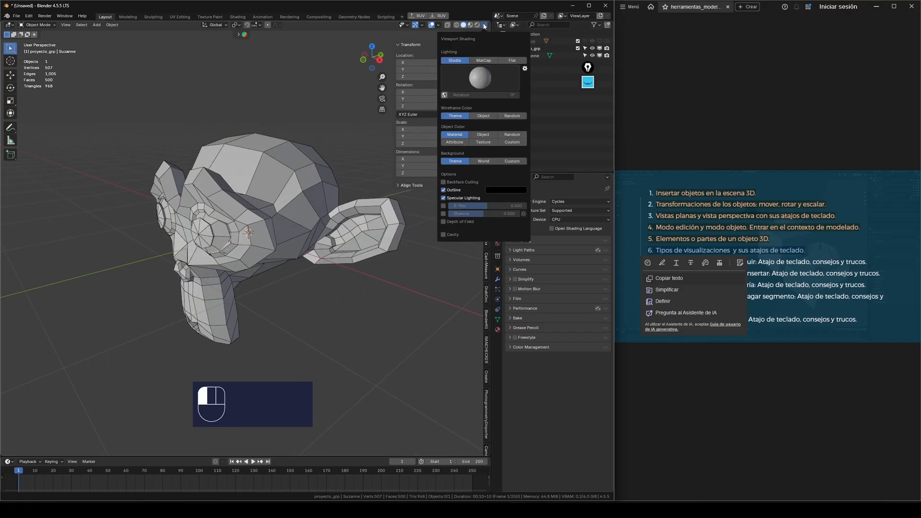
{"action": "left_click", "coordinate": [484, 61]}
{"action": "left_click", "coordinate": [480, 78]}
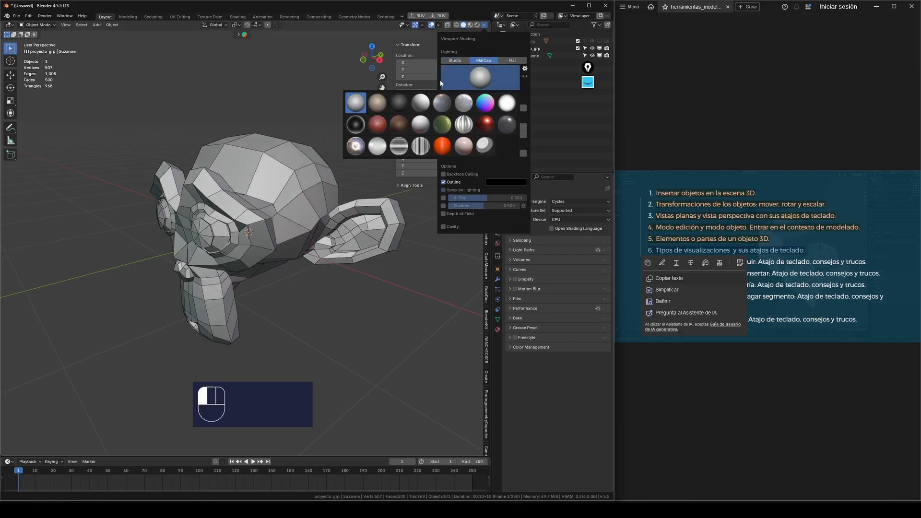
{"action": "left_click", "coordinate": [379, 126]}
{"action": "left_click", "coordinate": [479, 78]}
{"action": "left_click", "coordinate": [470, 119]}
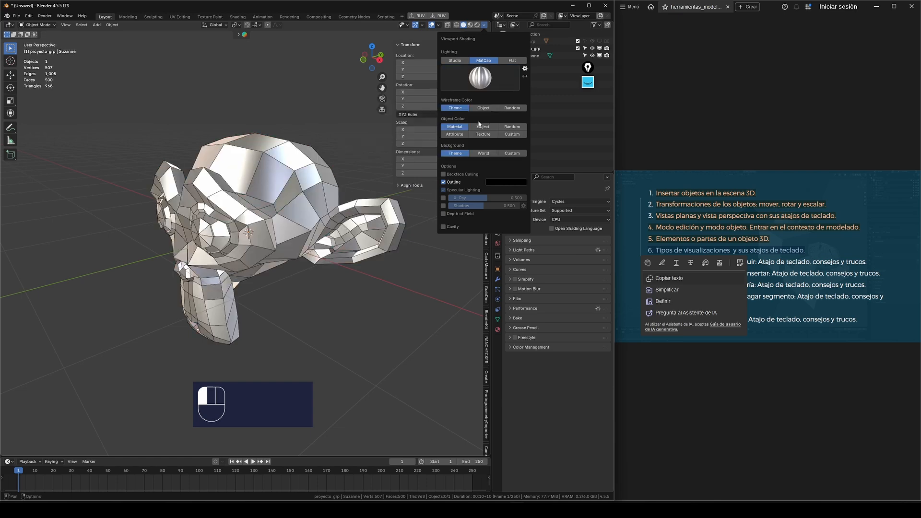
Try the glossy red and the dark glossy MatCap spheres on the monkey head.
{"action": "left_click", "coordinate": [492, 83]}
{"action": "left_click", "coordinate": [483, 144]}
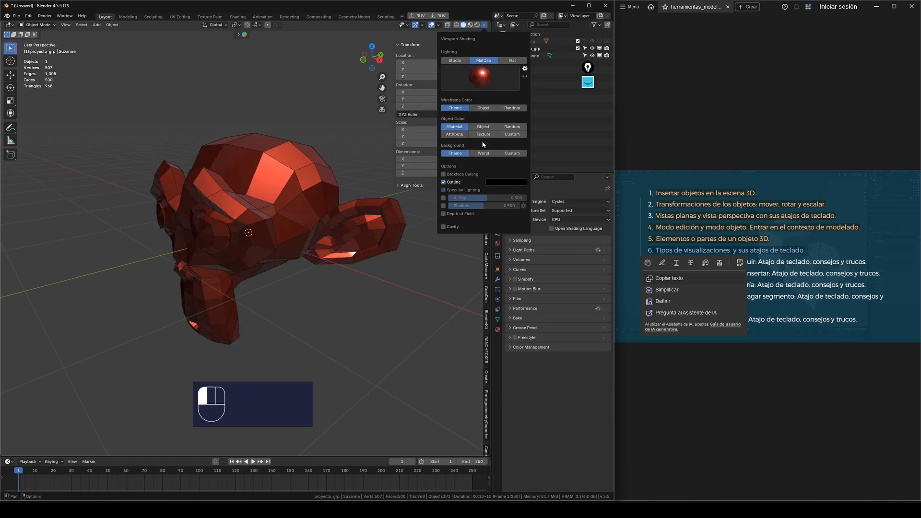
{"action": "left_click", "coordinate": [481, 85]}
{"action": "left_click", "coordinate": [508, 126]}
{"action": "middle_click_drag", "start_coordinate": [272, 185], "coordinate": [284, 169]}
Preview Flat lighting on the monkey head and return to Studio lighting with the first light preset.
{"action": "left_click", "coordinate": [485, 25]}
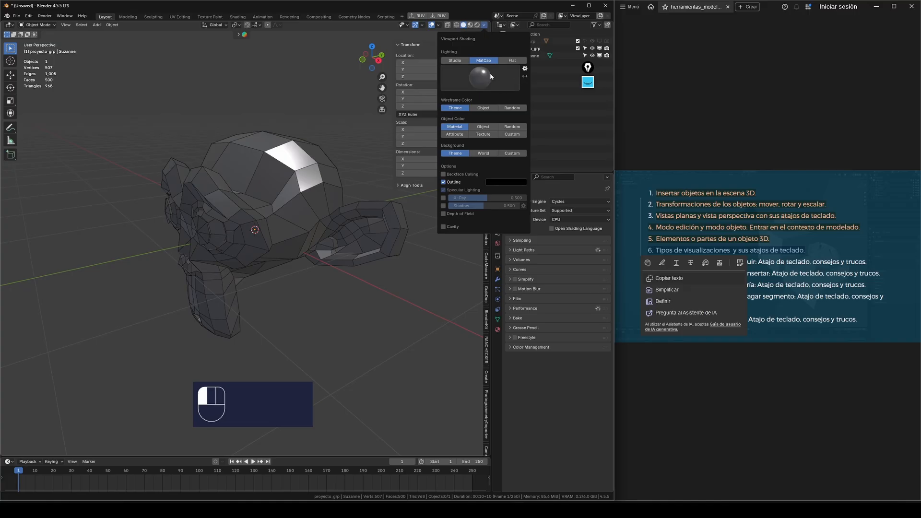
{"action": "left_click", "coordinate": [514, 61]}
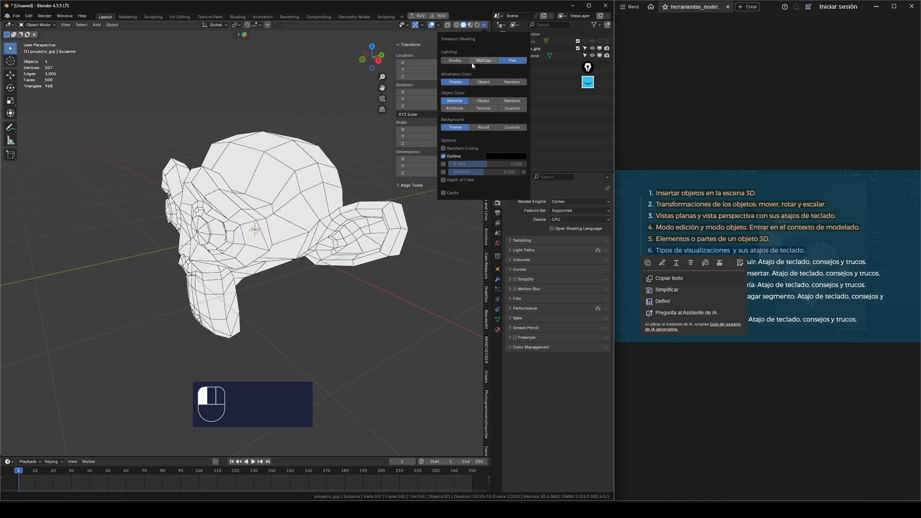
{"action": "left_click", "coordinate": [455, 61]}
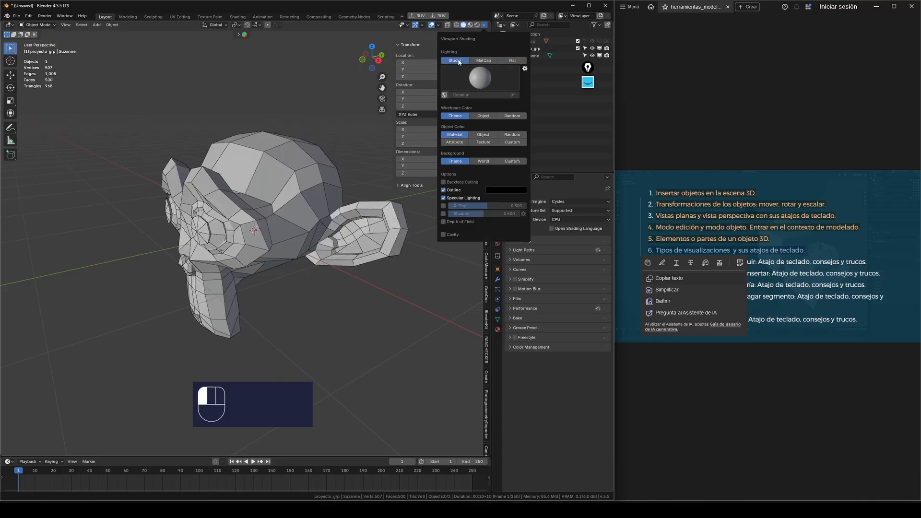
{"action": "left_click", "coordinate": [485, 76]}
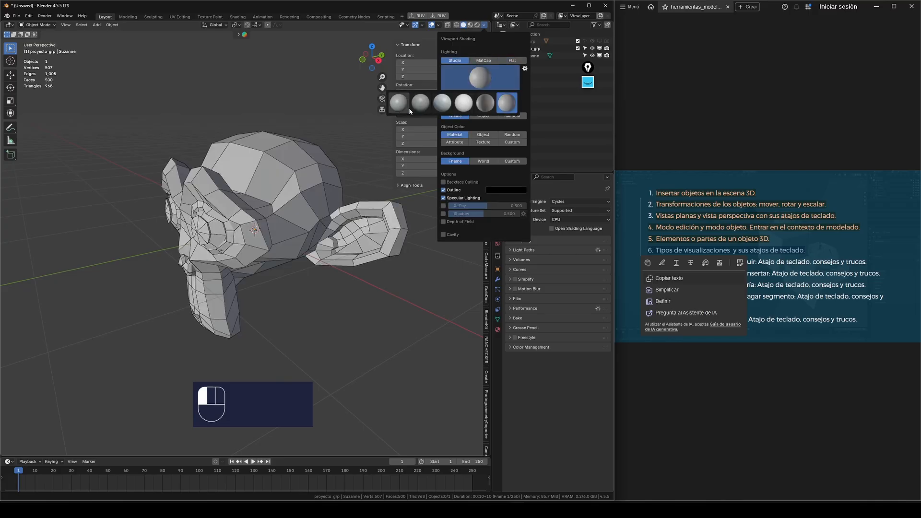
{"action": "left_click", "coordinate": [405, 107]}
{"action": "left_click", "coordinate": [474, 84]}
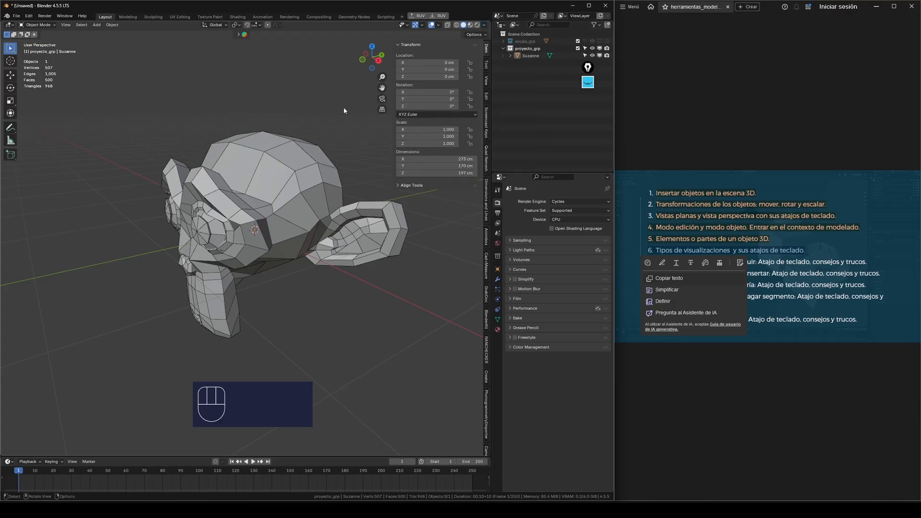
Toggle the monkey head's display to wireframe and back to solid shading.
{"action": "mouse_move", "coordinate": [247, 110]}
{"action": "middle_mouse_down"}
{"action": "mouse_move", "coordinate": [274, 104]}
{"action": "mouse_move", "coordinate": [279, 128]}
{"action": "middle_mouse_up"}
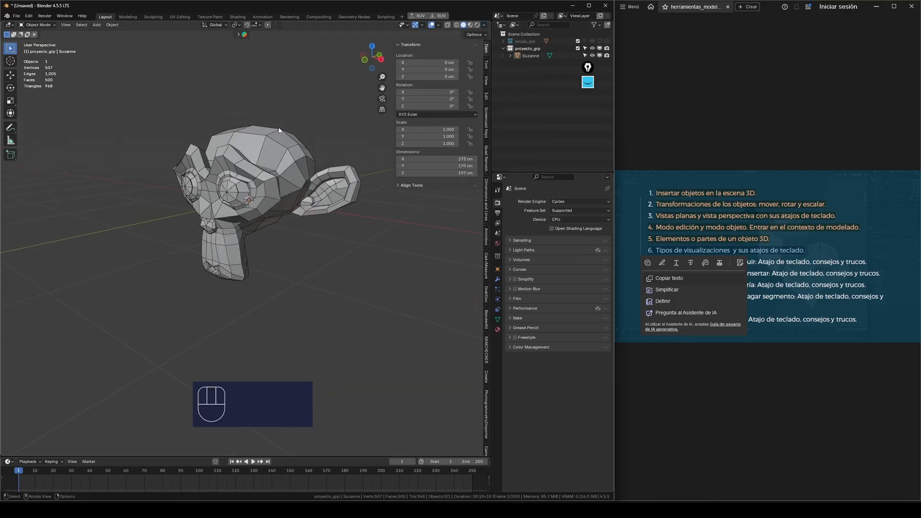
{"action": "scroll", "coordinate": [264, 158], "scroll_direction": "up", "scroll_amount": 2}
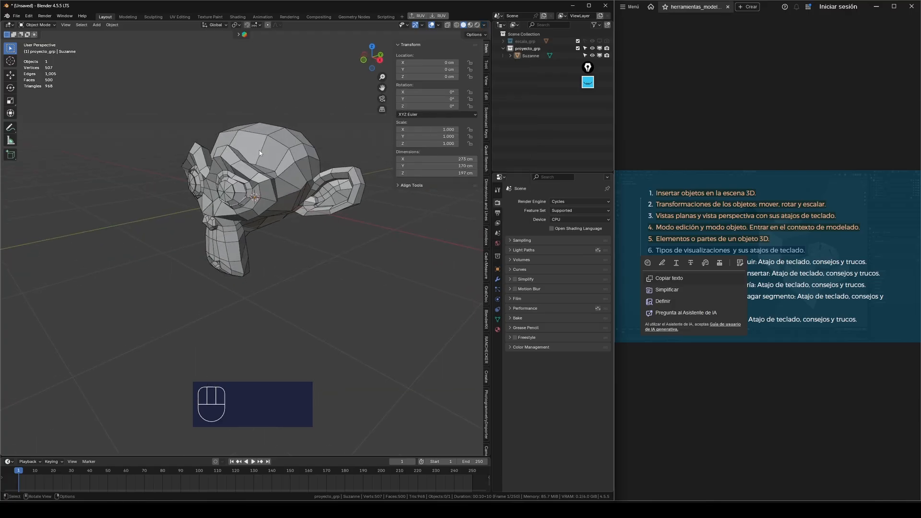
{"action": "scroll", "coordinate": [256, 131], "scroll_direction": "down", "scroll_amount": 2}
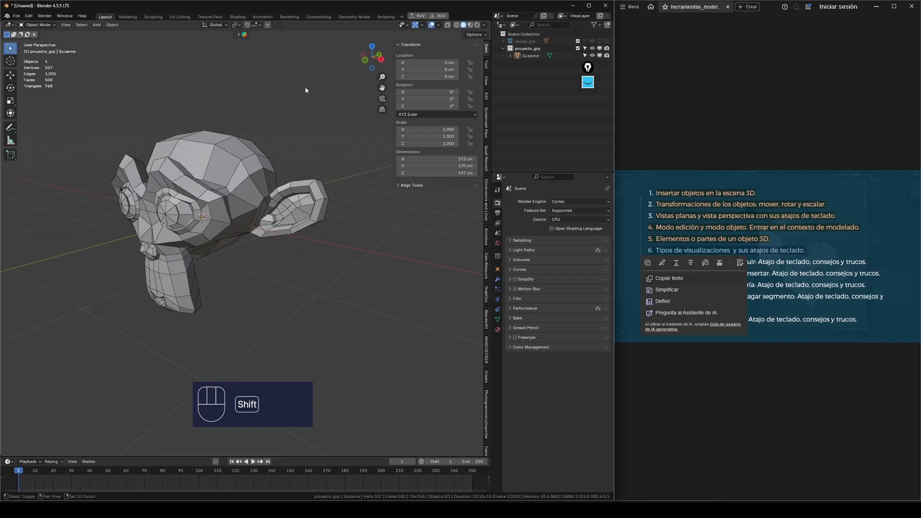
{"action": "key", "text": "shift+z"}
{"action": "key", "text": "shift+z"}
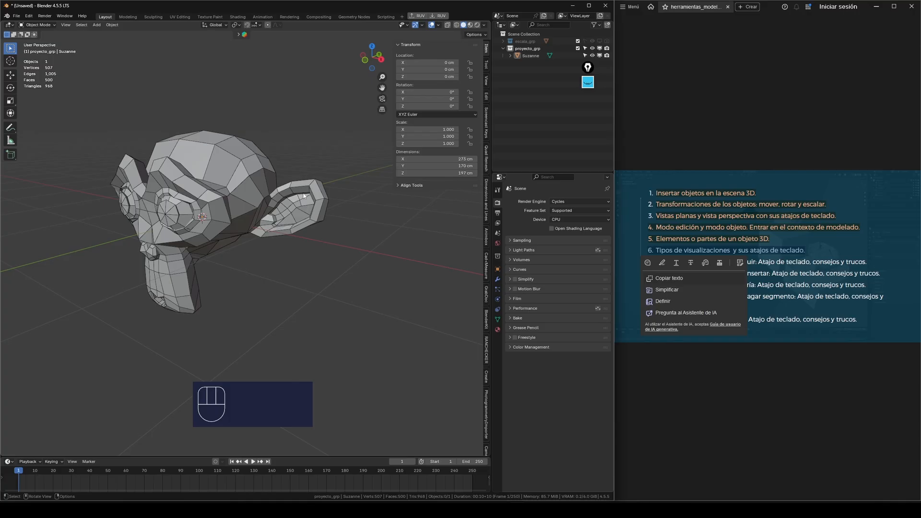
{"action": "middle_click_drag", "start_coordinate": [145, 171], "coordinate": [308, 172]}
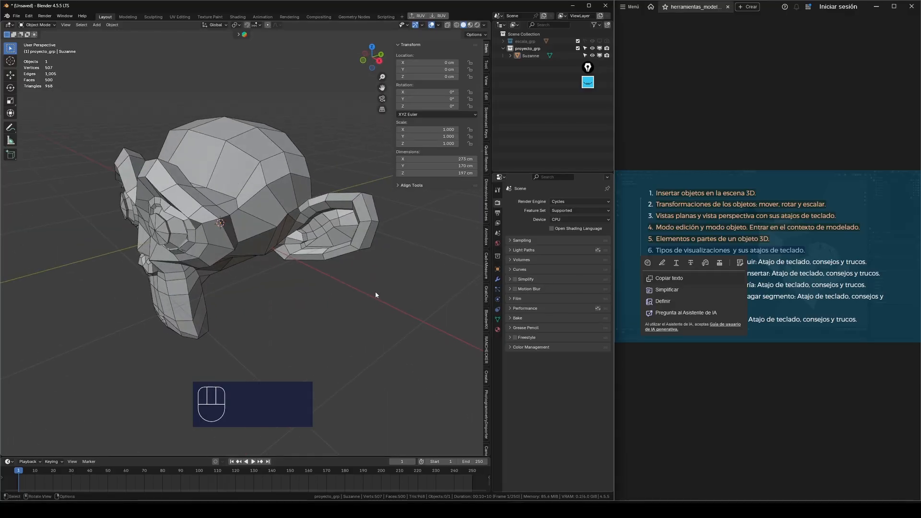
Switch to the PDF topic list and select the text of item 7 about the EXTRUDE tool.
{"action": "left_click", "coordinate": [663, 268]}
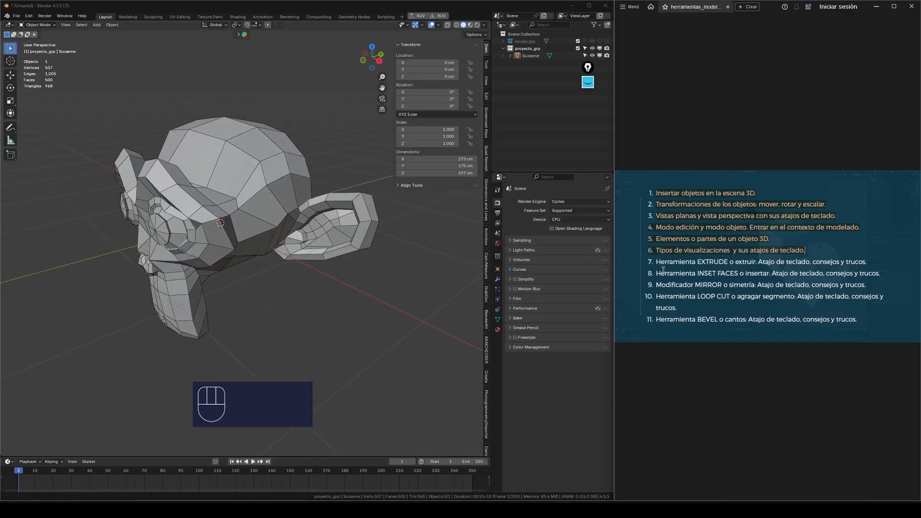
{"action": "left_click_drag", "start_coordinate": [646, 264], "coordinate": [866, 262]}
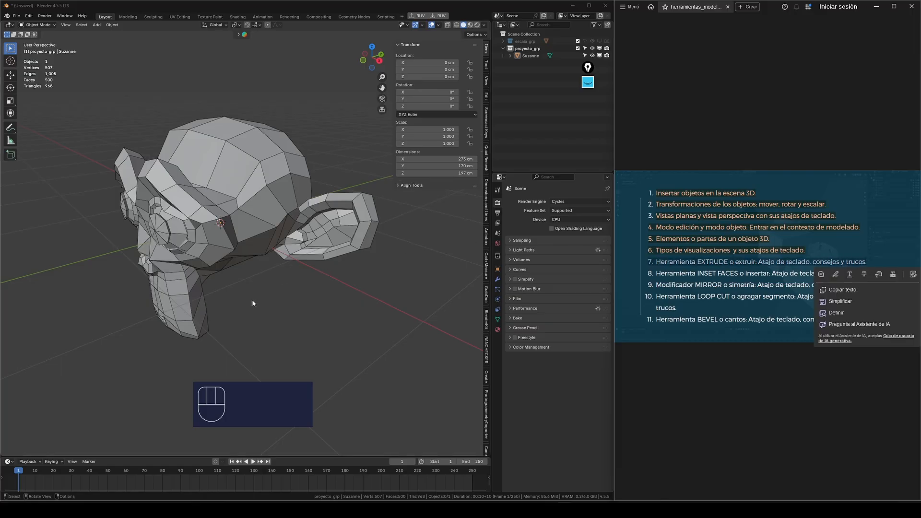
Switch back to Blender and delete the monkey head from the scene.
{"action": "scroll", "coordinate": [294, 240], "scroll_direction": "down", "scroll_amount": 3}
{"action": "left_click", "coordinate": [285, 247]}
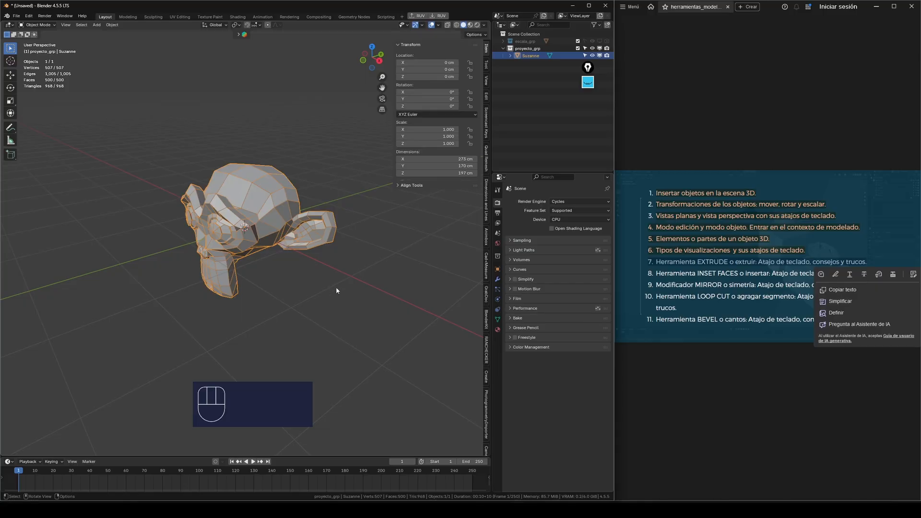
{"action": "key", "text": "Delete"}
Add a 200 cm plane mesh at the world origin.
{"action": "scroll", "coordinate": [245, 275], "scroll_direction": "up", "scroll_amount": 5}
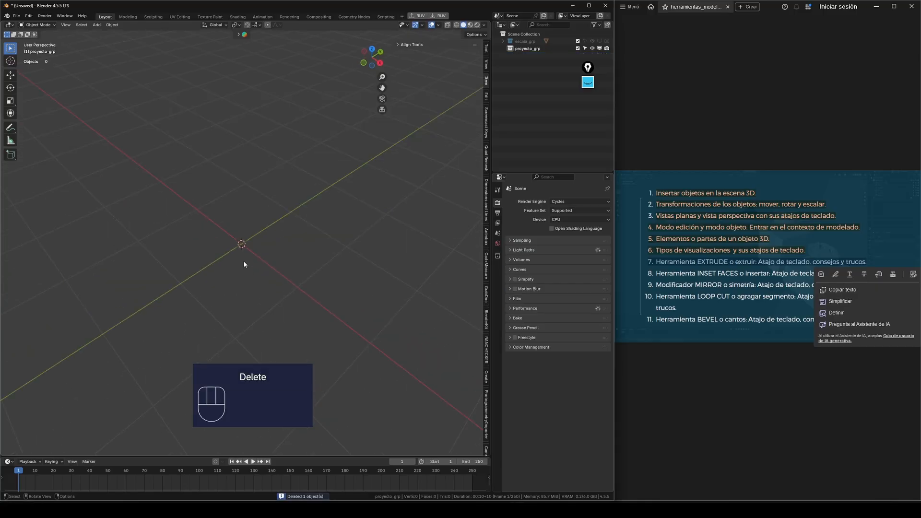
{"action": "scroll", "coordinate": [244, 264], "scroll_direction": "up", "scroll_amount": 2}
{"action": "key", "text": "shift"}
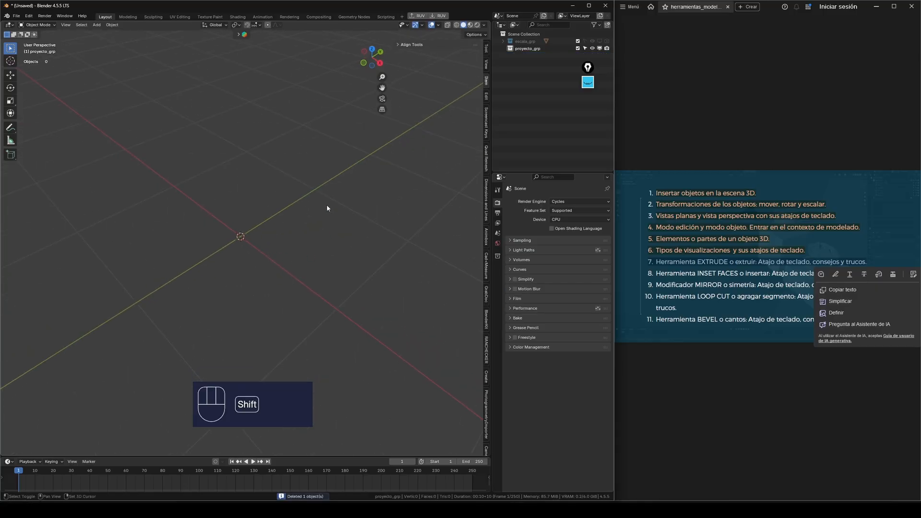
{"action": "key", "text": "shift+a"}
{"action": "mouse_move", "coordinate": [327, 203]}
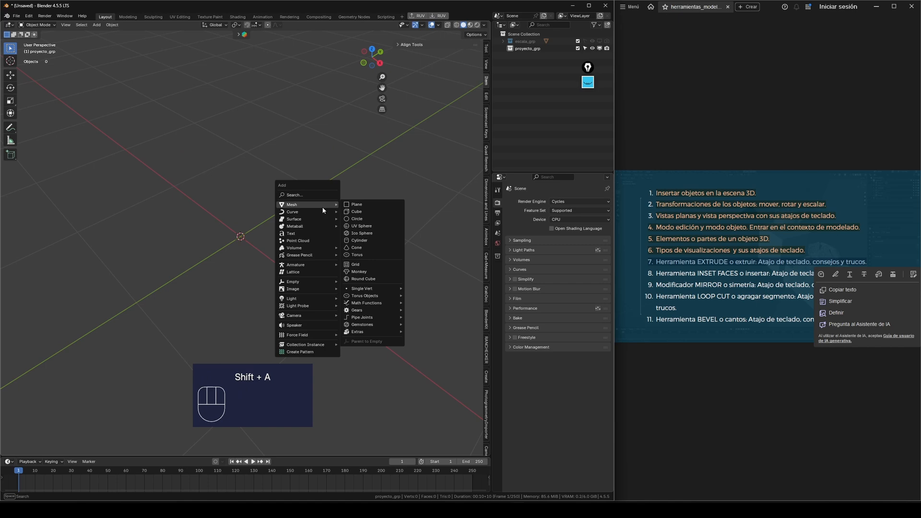
{"action": "left_click", "coordinate": [361, 210]}
{"action": "scroll", "coordinate": [226, 228], "scroll_direction": "down", "scroll_amount": 3}
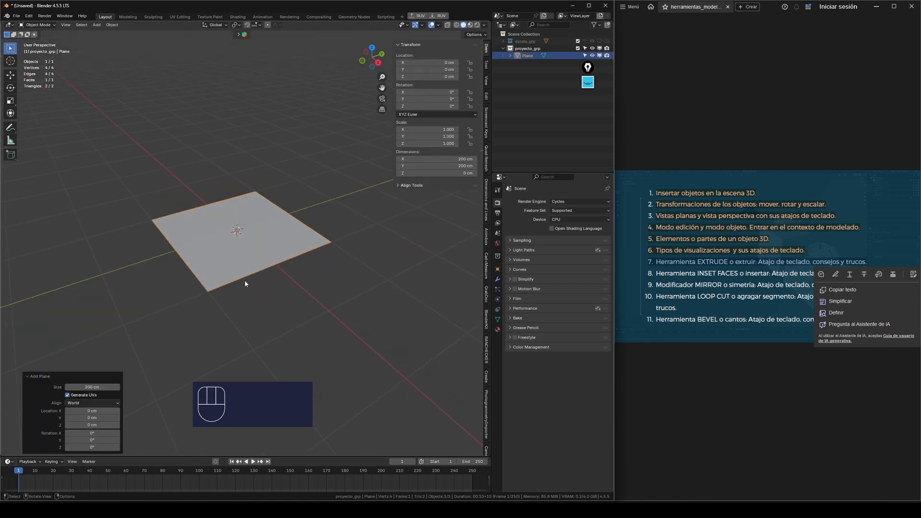
Enter Edit Mode on the plane, select all of its geometry and subdivide it with one cut.
{"action": "key", "text": "Tab"}
{"action": "left_click_drag", "start_coordinate": [244, 262], "coordinate": [212, 242]}
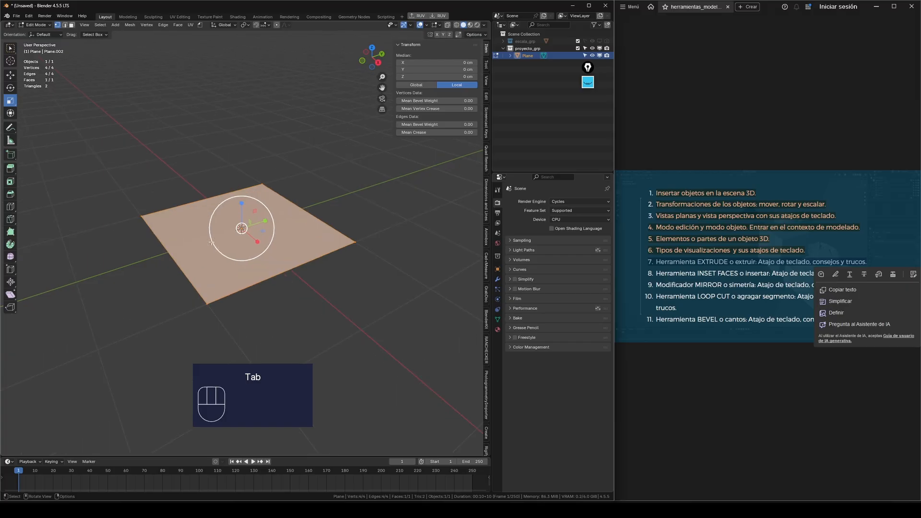
{"action": "middle_click_drag", "start_coordinate": [211, 242], "coordinate": [246, 249]}
{"action": "key", "text": "a"}
{"action": "scroll", "coordinate": [299, 231], "scroll_direction": "up", "scroll_amount": 3}
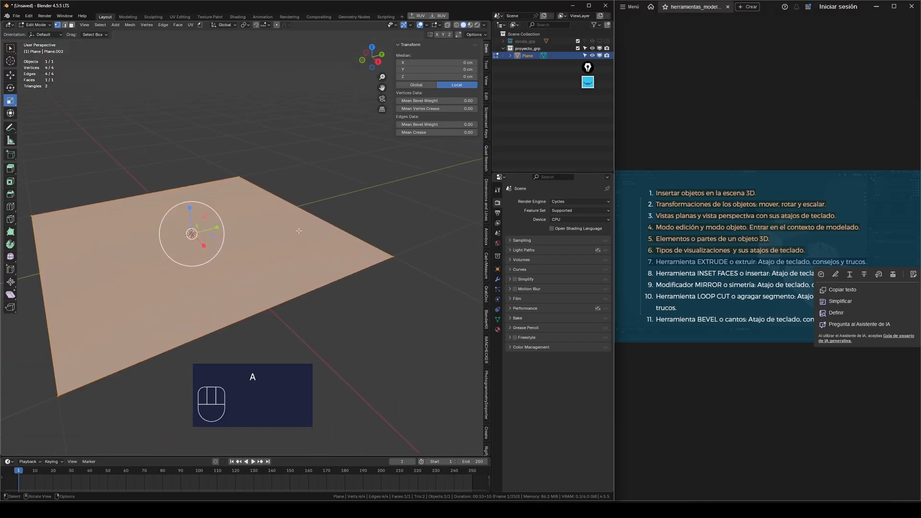
{"action": "right_click", "coordinate": [301, 217]}
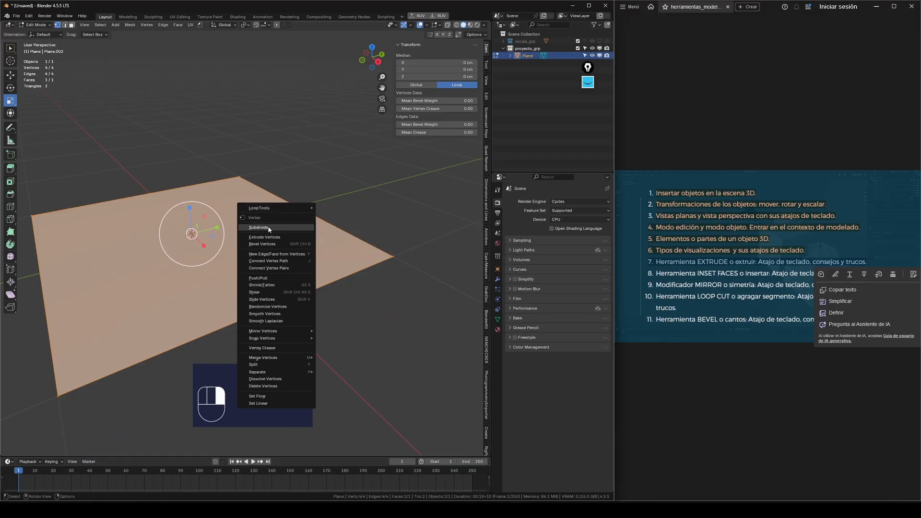
{"action": "left_click", "coordinate": [301, 217]}
{"action": "scroll", "coordinate": [307, 242], "scroll_direction": "down", "scroll_amount": 2}
{"action": "middle_click_drag", "start_coordinate": [306, 242], "coordinate": [312, 253]}
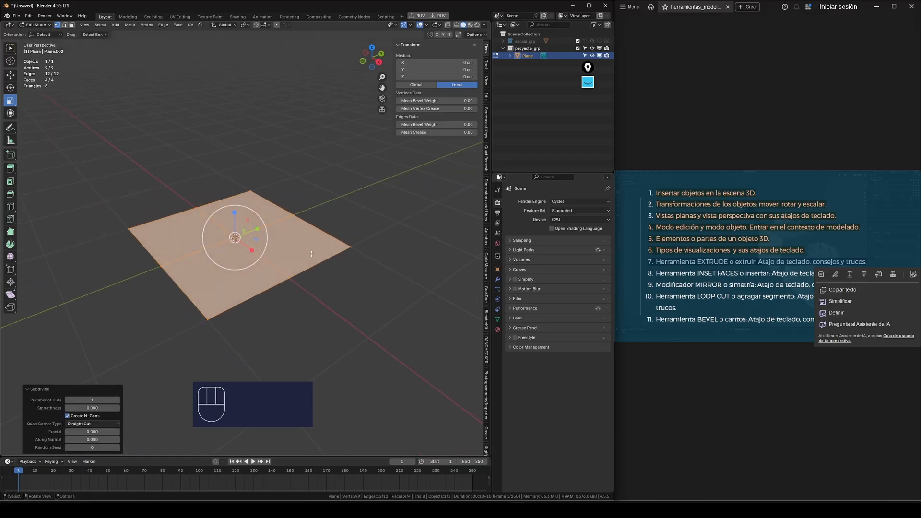
Increase the plane's subdivision to two cuts, switch to the box selection tool and deselect all geometry.
{"action": "left_click", "coordinate": [118, 400]}
{"action": "left_click", "coordinate": [11, 49]}
{"action": "scroll", "coordinate": [195, 248], "scroll_direction": "up", "scroll_amount": 2}
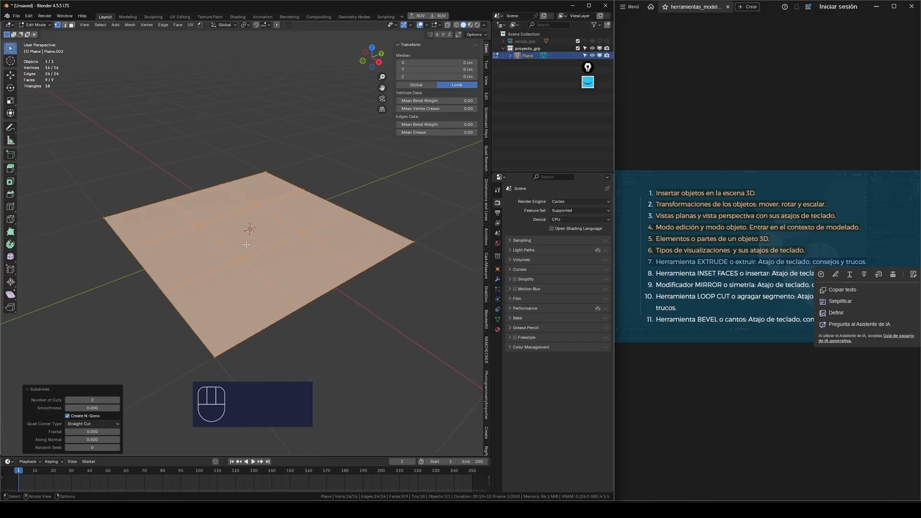
{"action": "left_click", "coordinate": [228, 144]}
{"action": "middle_click_drag", "start_coordinate": [239, 174], "coordinate": [250, 174]}
Select the plane's central face in face selection mode and extrude it upward about 61 cm.
{"action": "left_click", "coordinate": [72, 24]}
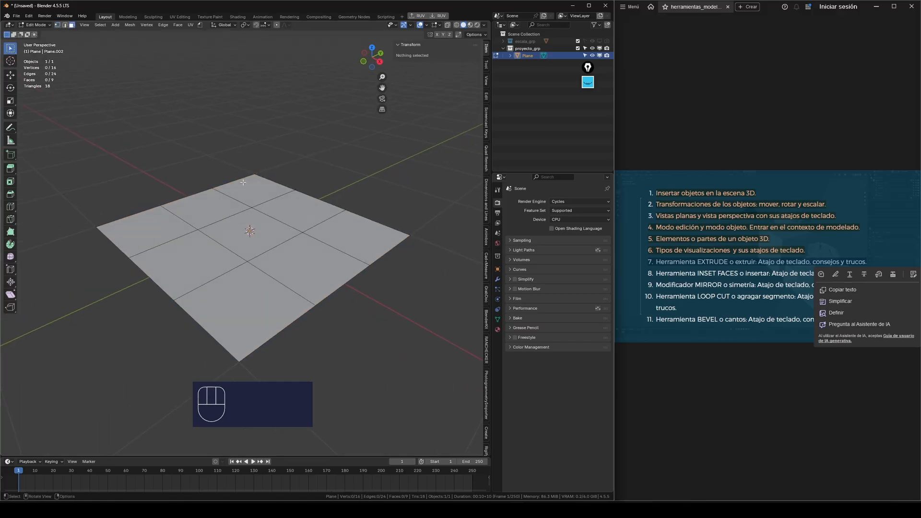
{"action": "left_click", "coordinate": [257, 234]}
{"action": "scroll", "coordinate": [260, 239], "scroll_direction": "down", "scroll_amount": 4}
{"action": "scroll", "coordinate": [259, 239], "scroll_direction": "up", "scroll_amount": 2}
{"action": "middle_click_drag", "start_coordinate": [261, 239], "coordinate": [218, 221]}
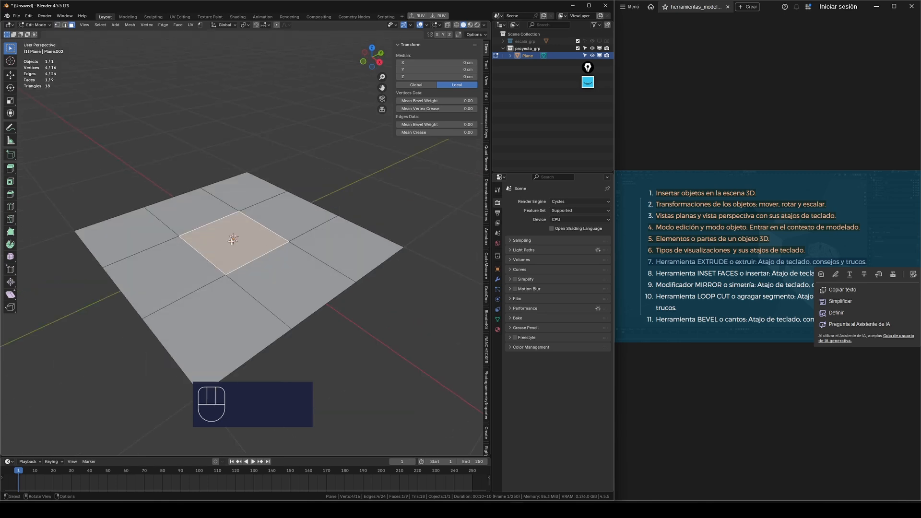
{"action": "middle_click_drag", "start_coordinate": [229, 273], "coordinate": [232, 262]}
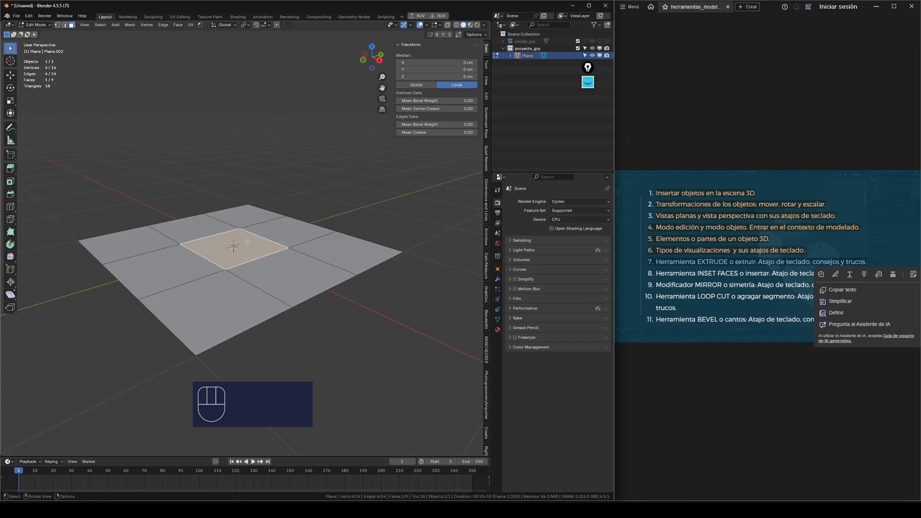
{"action": "middle_click_drag", "start_coordinate": [248, 242], "coordinate": [249, 241]}
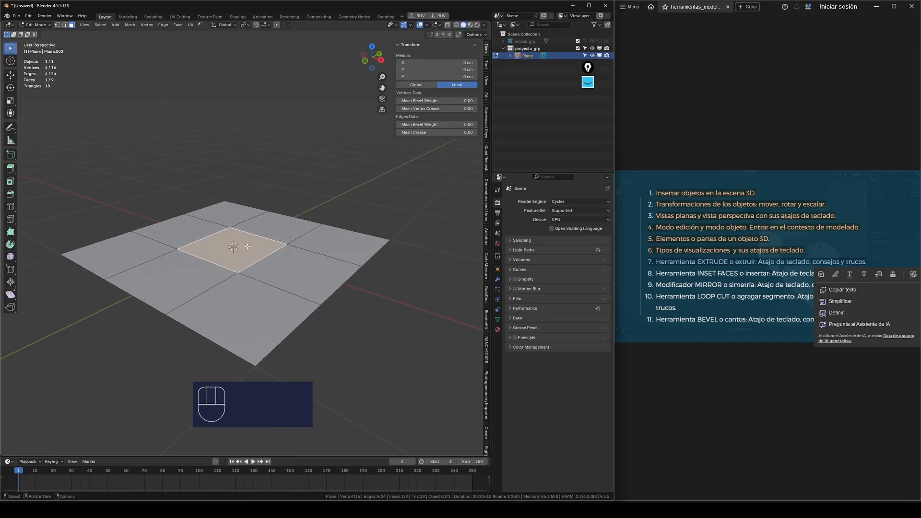
{"action": "key", "text": "e"}
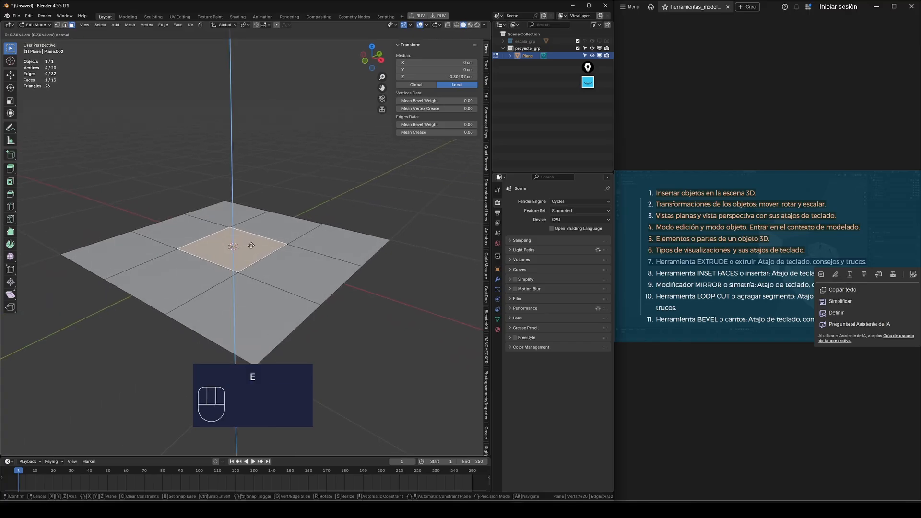
{"action": "left_click", "coordinate": [259, 192]}
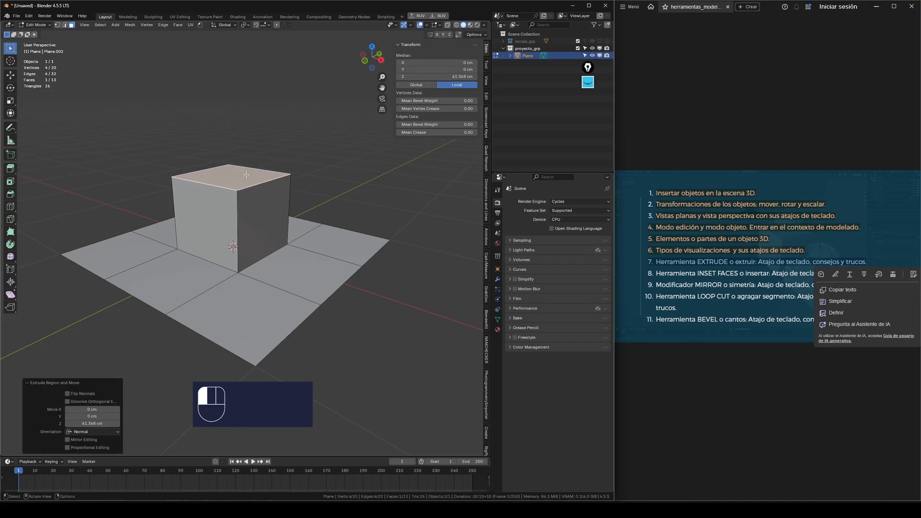
Extrude the block's top face upward again by about 57 cm.
{"action": "middle_click_drag", "start_coordinate": [259, 192], "coordinate": [313, 209]}
{"action": "middle_click_drag", "start_coordinate": [179, 195], "coordinate": [277, 204]}
{"action": "left_click", "coordinate": [245, 196]}
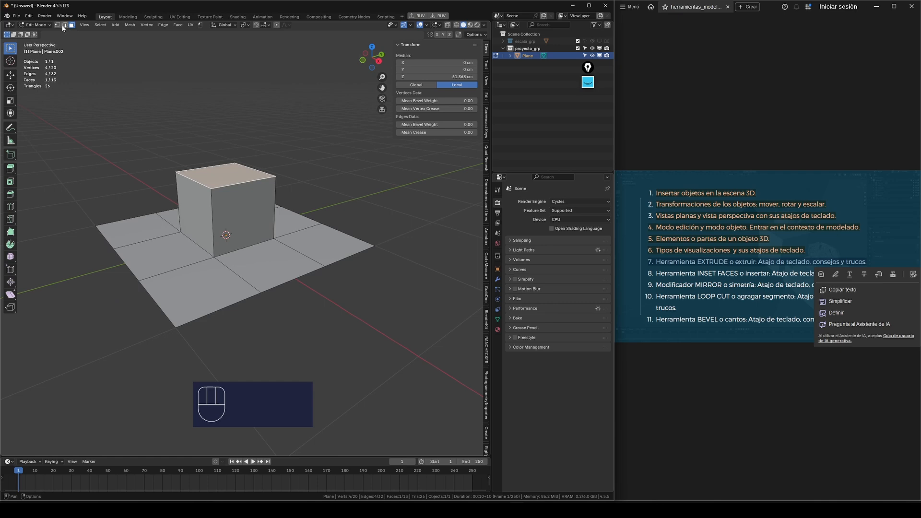
{"action": "middle_click_drag", "start_coordinate": [283, 264], "coordinate": [250, 216]}
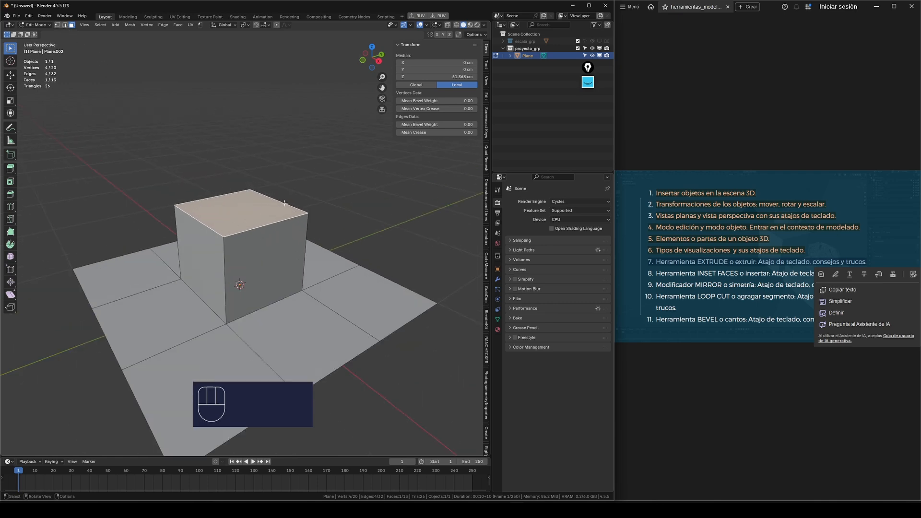
{"action": "scroll", "coordinate": [263, 214], "scroll_direction": "down", "scroll_amount": 2}
{"action": "key", "text": "e"}
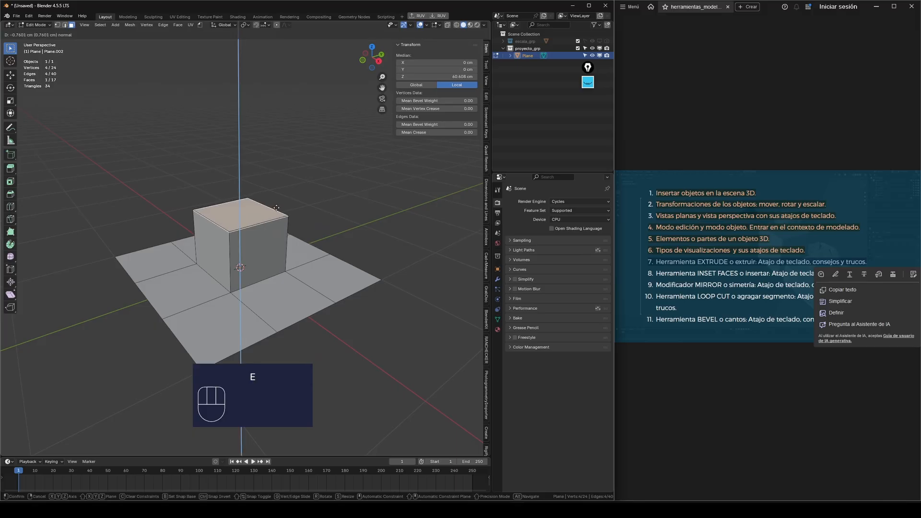
{"action": "left_click", "coordinate": [261, 208]}
Extrude the column's top face in place and raise the new face along Z with the Move tool.
{"action": "key", "text": "e"}
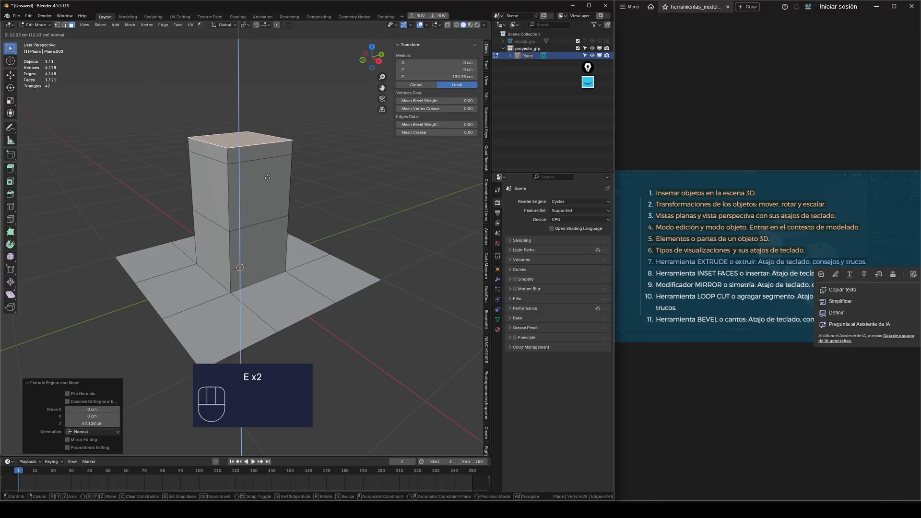
{"action": "right_click", "coordinate": [248, 199]}
{"action": "middle_click_drag", "start_coordinate": [262, 200], "coordinate": [262, 200], "text": "shift"}
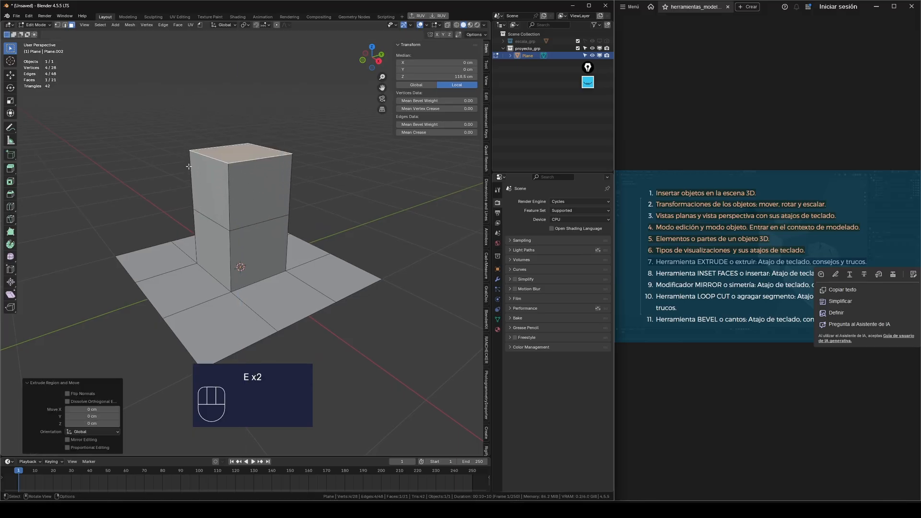
{"action": "left_click", "coordinate": [11, 75]}
{"action": "left_click_drag", "start_coordinate": [232, 121], "coordinate": [232, 84]}
Select the side face of the column's middle segment and extrude it sideways about 55 cm.
{"action": "middle_click_drag", "start_coordinate": [249, 105], "coordinate": [246, 178]}
{"action": "scroll", "coordinate": [244, 176], "scroll_direction": "up", "scroll_amount": 3}
{"action": "left_click", "coordinate": [238, 175]}
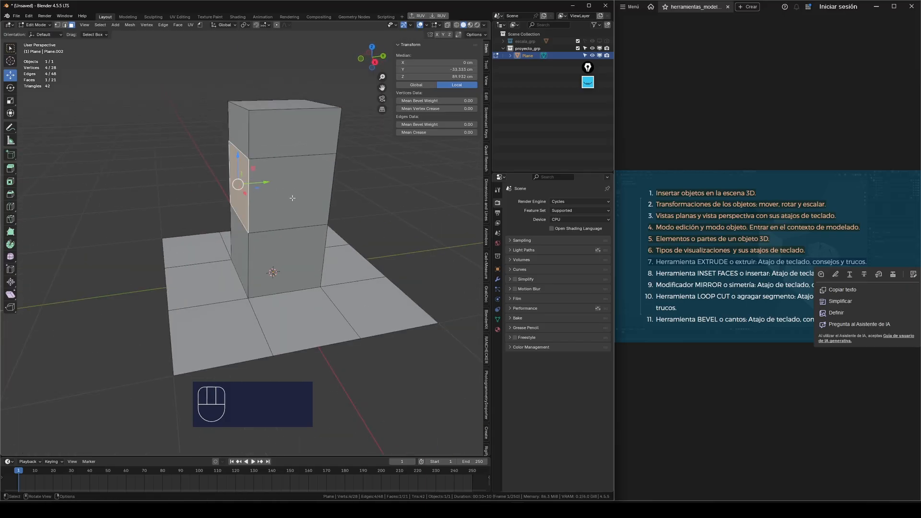
{"action": "key", "text": "e"}
{"action": "left_click", "coordinate": [226, 200]}
{"action": "scroll", "coordinate": [240, 203], "scroll_direction": "down", "scroll_amount": 2}
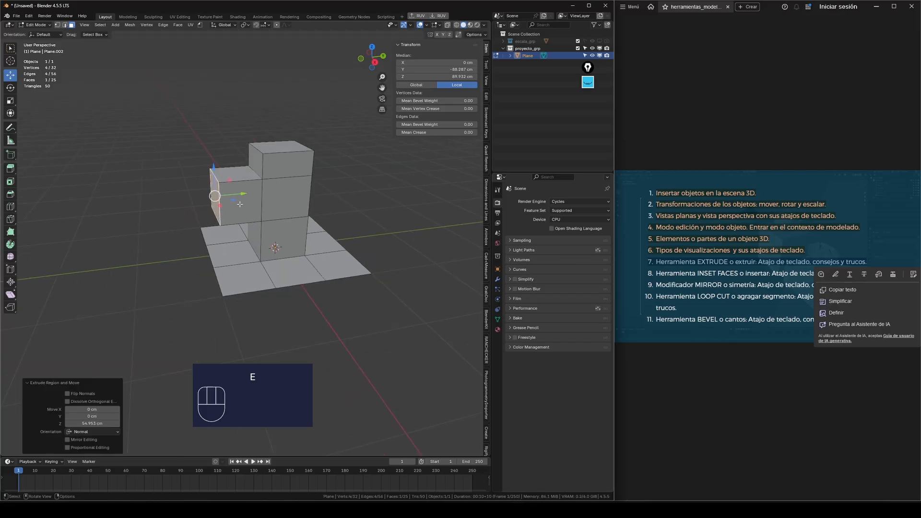
Extrude the end face of the side arm further outward to add a second arm segment.
{"action": "middle_click_drag", "start_coordinate": [240, 204], "coordinate": [251, 183]}
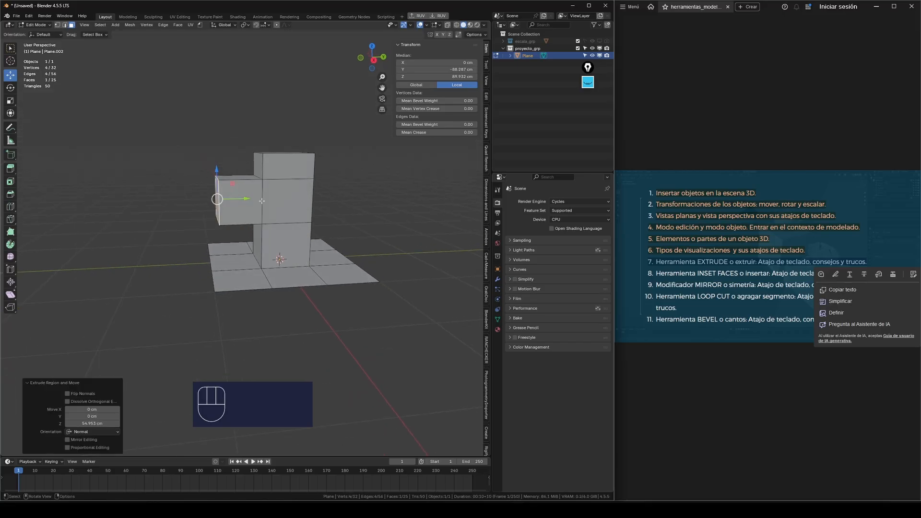
{"action": "middle_click_drag", "start_coordinate": [217, 199], "coordinate": [228, 196]}
{"action": "scroll", "coordinate": [228, 196], "scroll_direction": "up", "scroll_amount": 3}
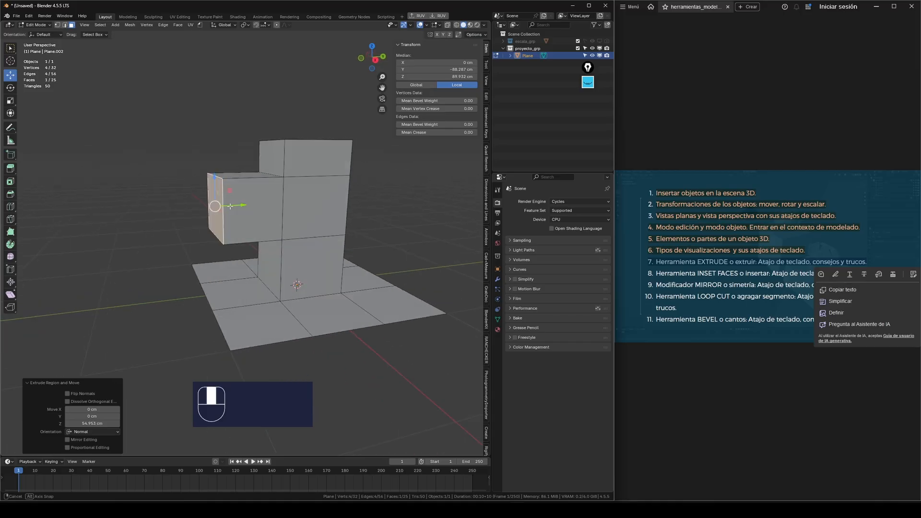
{"action": "key", "text": "e"}
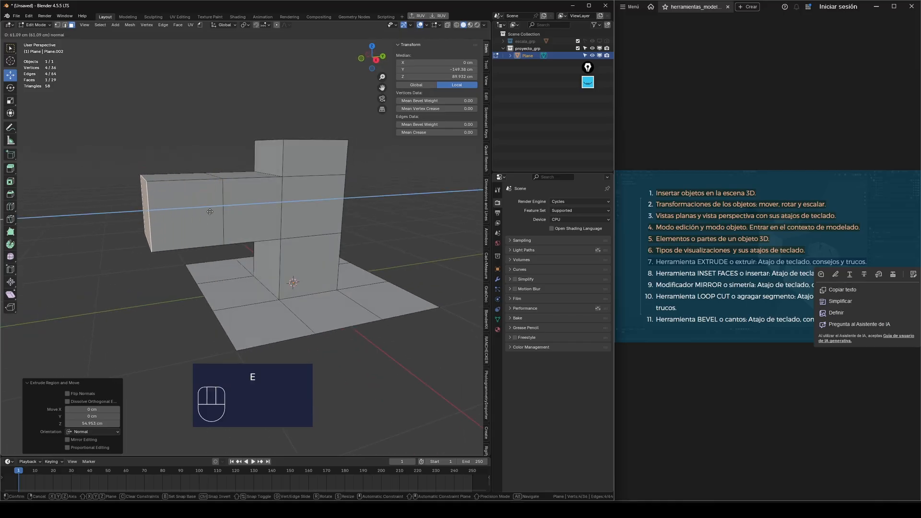
{"action": "left_click", "coordinate": [186, 176]}
Select the top face of the outer arm segment and extrude it upward about 37 cm.
{"action": "left_click", "coordinate": [186, 176]}
{"action": "middle_click_drag", "start_coordinate": [187, 176], "coordinate": [304, 185]}
{"action": "key", "text": "e"}
{"action": "left_click", "coordinate": [232, 154]}
Examine the extruded column and side arm from several angles.
{"action": "middle_click_drag", "start_coordinate": [272, 190], "coordinate": [155, 82]}
{"action": "scroll", "coordinate": [264, 185], "scroll_direction": "down", "scroll_amount": 4}
{"action": "scroll", "coordinate": [234, 179], "scroll_direction": "up", "scroll_amount": 4}
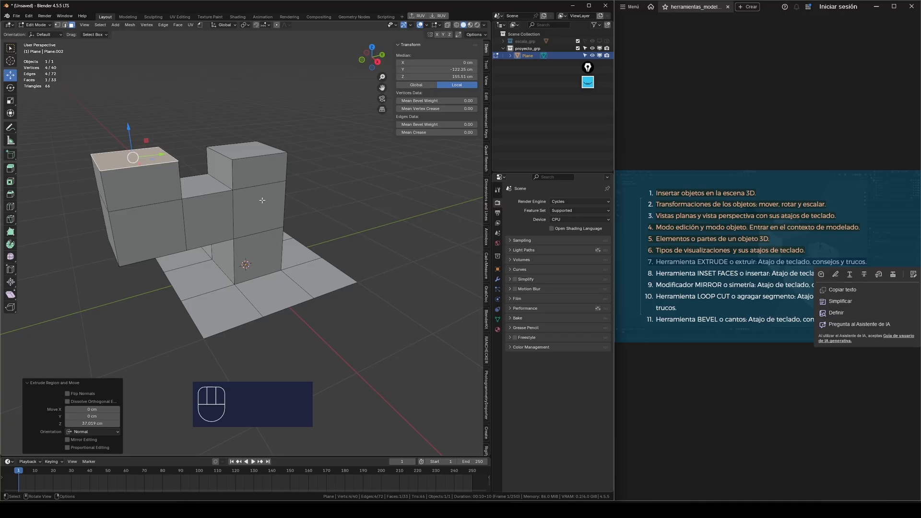
{"action": "middle_click_drag", "start_coordinate": [262, 200], "coordinate": [353, 212]}
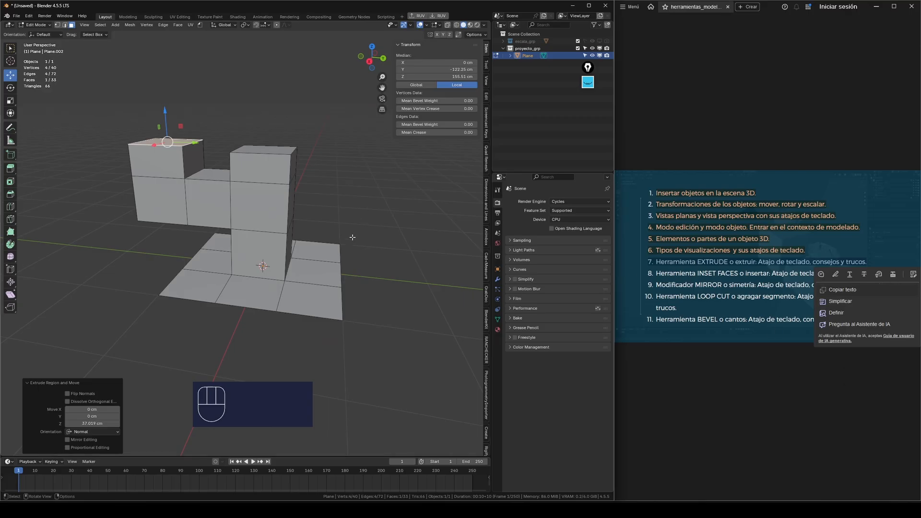
{"action": "scroll", "coordinate": [353, 237], "scroll_direction": "down", "scroll_amount": 3}
{"action": "middle_click_drag", "start_coordinate": [254, 236], "coordinate": [272, 273]}
{"action": "scroll", "coordinate": [301, 269], "scroll_direction": "up", "scroll_amount": 4}
{"action": "scroll", "coordinate": [300, 269], "scroll_direction": "down", "scroll_amount": 4}
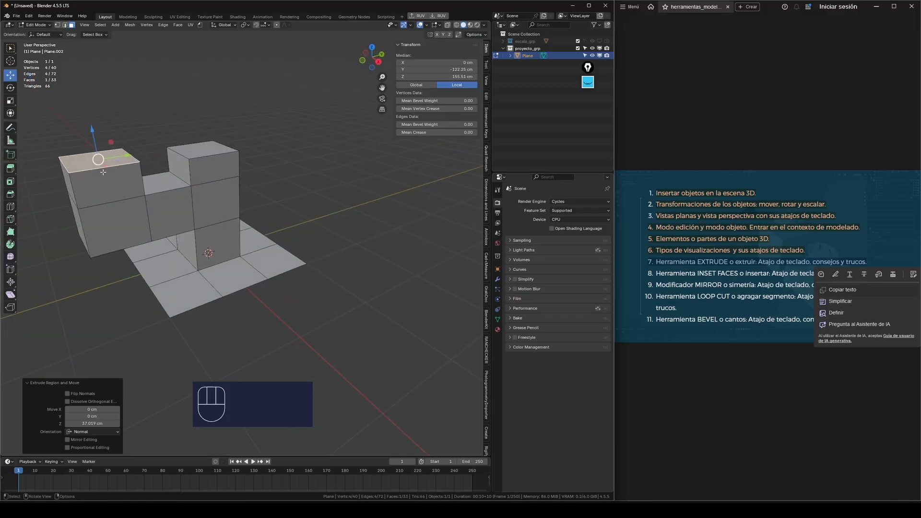
{"action": "middle_click_drag", "start_coordinate": [291, 219], "coordinate": [249, 220]}
{"action": "scroll", "coordinate": [332, 226], "scroll_direction": "up", "scroll_amount": 2}
{"action": "middle_click_drag", "start_coordinate": [338, 225], "coordinate": [297, 228]}
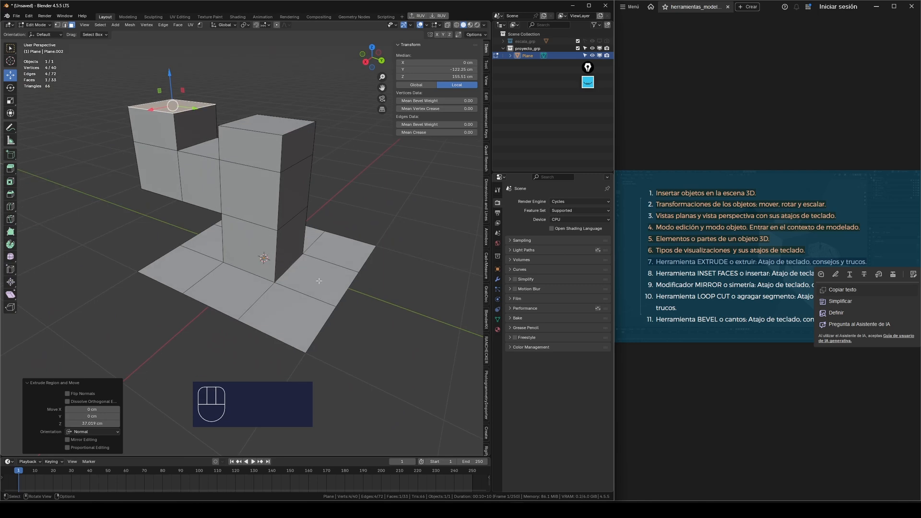
Select the base face beside the column, then a vertex on the base's outer border in vertex selection mode.
{"action": "left_click", "coordinate": [319, 281]}
{"action": "scroll", "coordinate": [318, 280], "scroll_direction": "down", "scroll_amount": 3}
{"action": "middle_click_drag", "start_coordinate": [338, 302], "coordinate": [321, 280]}
{"action": "scroll", "coordinate": [358, 289], "scroll_direction": "up", "scroll_amount": 3}
{"action": "scroll", "coordinate": [288, 266], "scroll_direction": "down", "scroll_amount": 1}
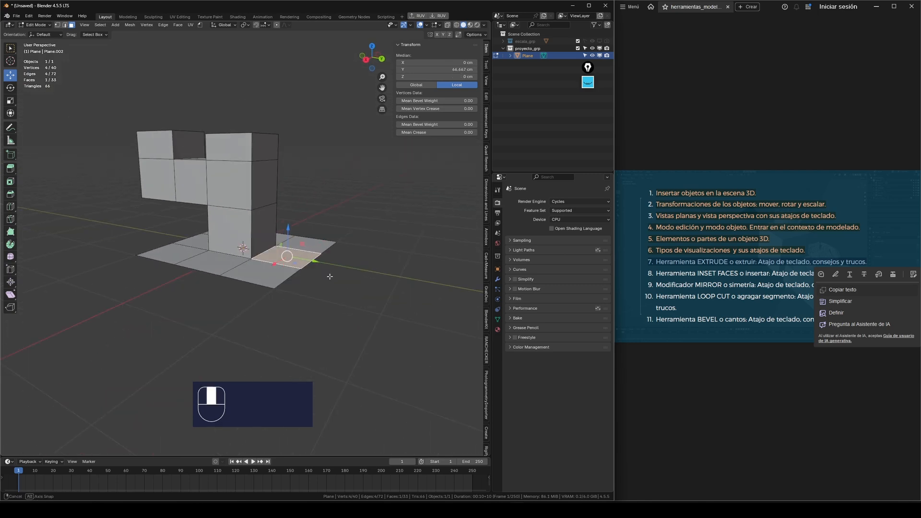
{"action": "key", "text": "1"}
{"action": "scroll", "coordinate": [321, 273], "scroll_direction": "up", "scroll_amount": 3}
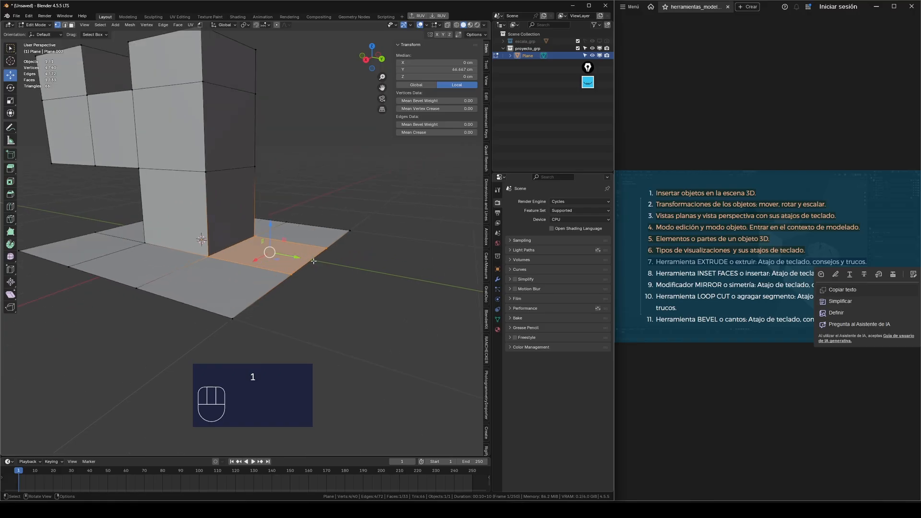
{"action": "left_click", "coordinate": [323, 255]}
Select the base's outer border edges in edge mode and extrude them about 62 cm along Y and 29 cm downward.
{"action": "key", "text": "2"}
{"action": "scroll", "coordinate": [328, 242], "scroll_direction": "down", "scroll_amount": 3}
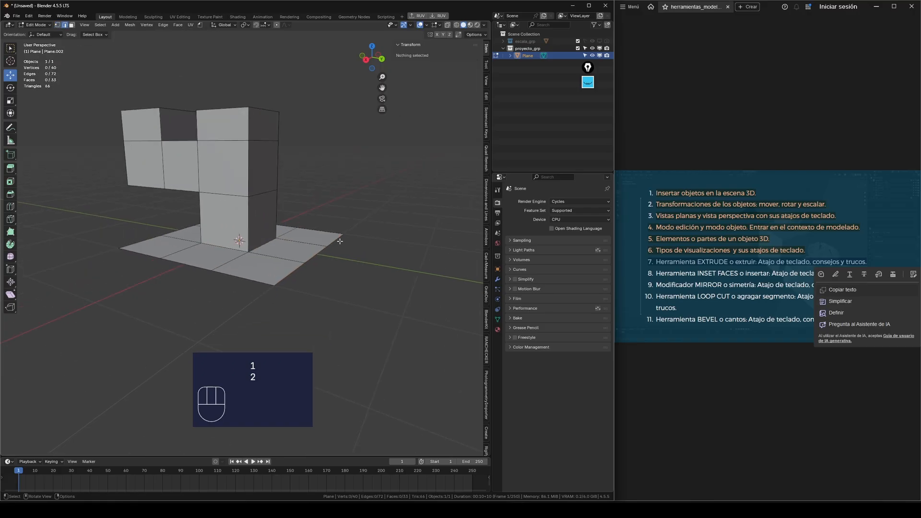
{"action": "left_click", "coordinate": [326, 252], "text": "alt+shift"}
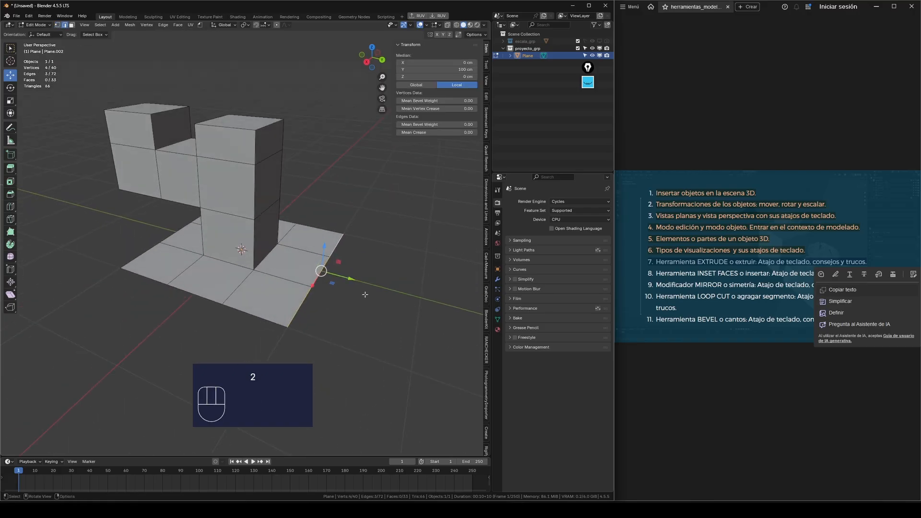
{"action": "key", "text": "e"}
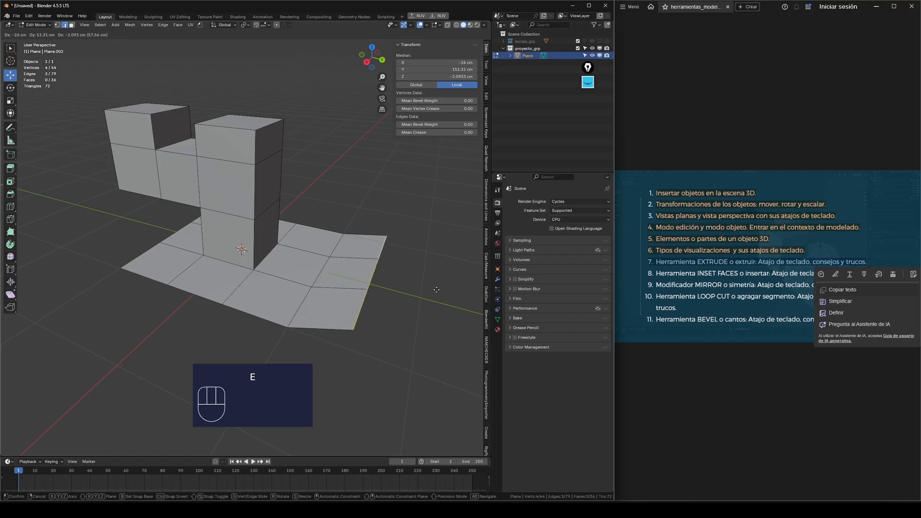
{"action": "left_click", "coordinate": [437, 314]}
{"action": "middle_click_drag", "start_coordinate": [437, 314], "coordinate": [387, 284]}
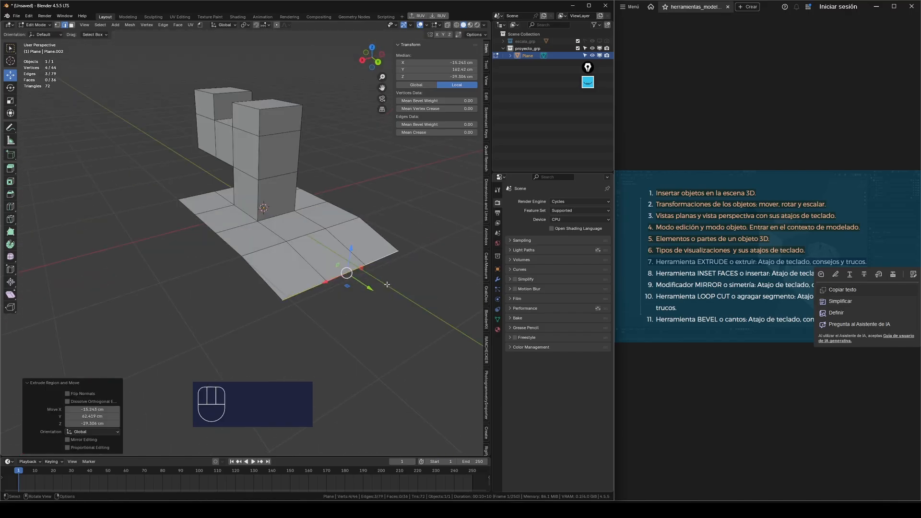
Undo the border edge extrusion and the edge selection made for it.
{"action": "key", "text": "ctrl+z"}
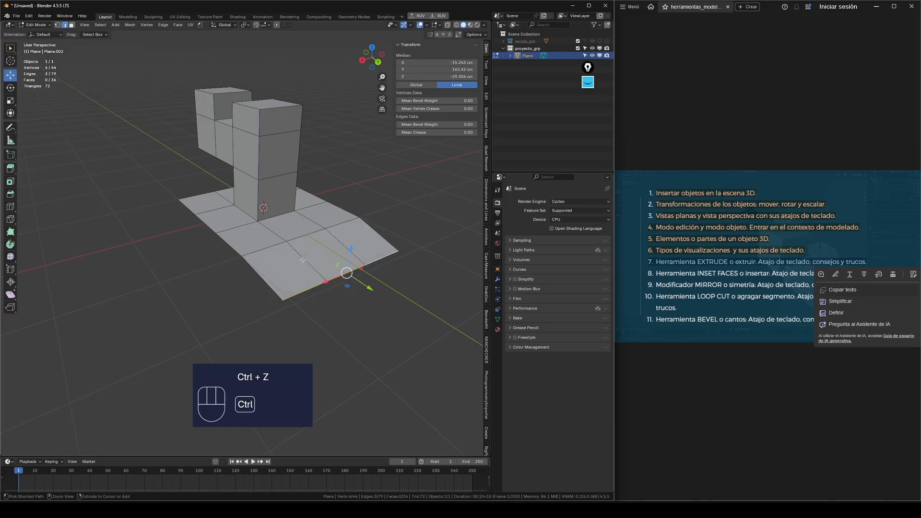
{"action": "key", "text": "ctrl+z"}
{"action": "key", "text": "ctrl+z"}
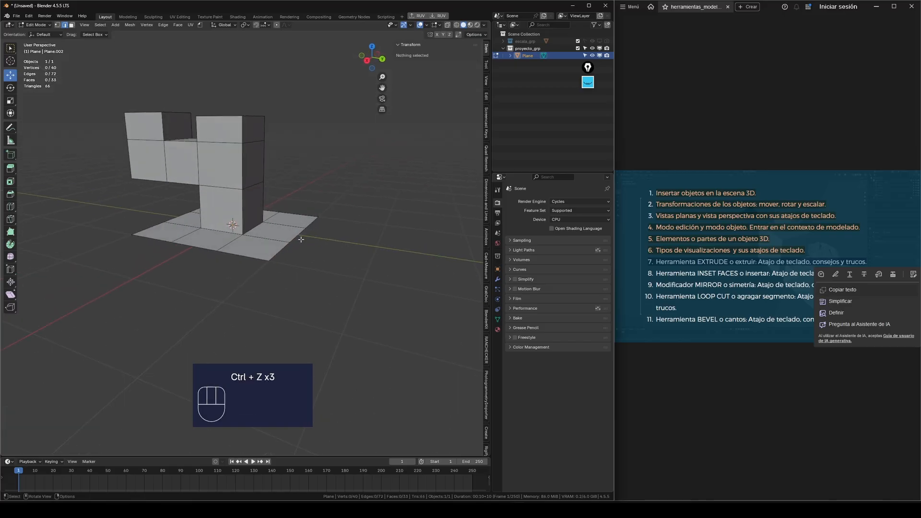
{"action": "key", "text": "ctrl+z"}
{"action": "middle_click_drag", "start_coordinate": [301, 240], "coordinate": [322, 277]}
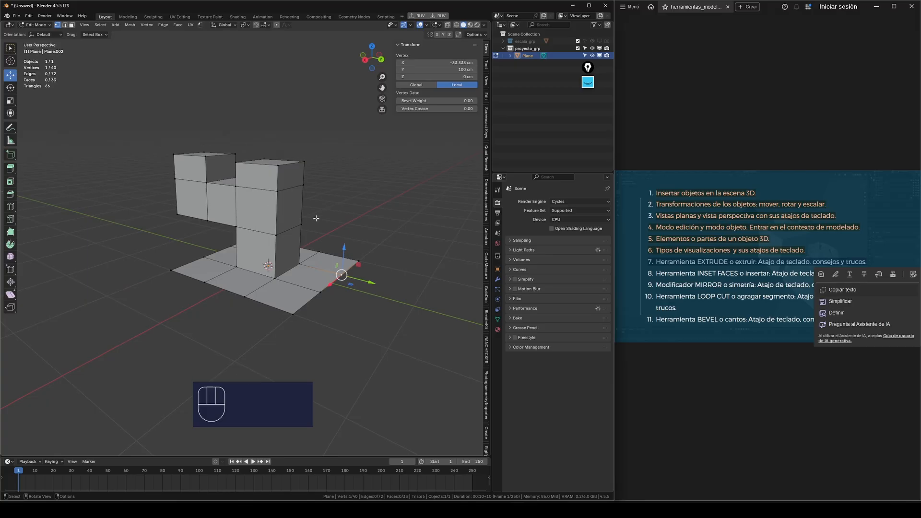
Return the plane to Object Mode, then switch to the PDF topic list and select item 8 about INSET FACES.
{"action": "key", "text": "Tab"}
{"action": "middle_click_drag", "start_coordinate": [269, 220], "coordinate": [304, 226]}
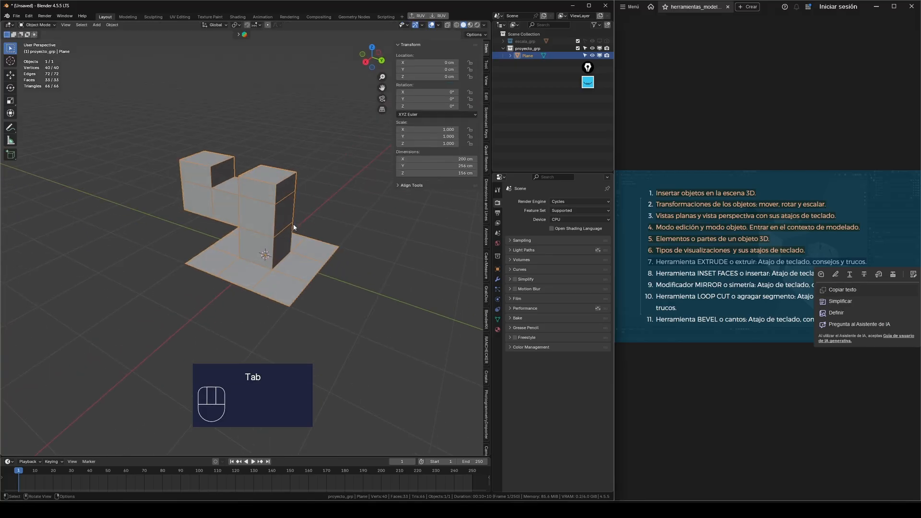
{"action": "left_click", "coordinate": [855, 277]}
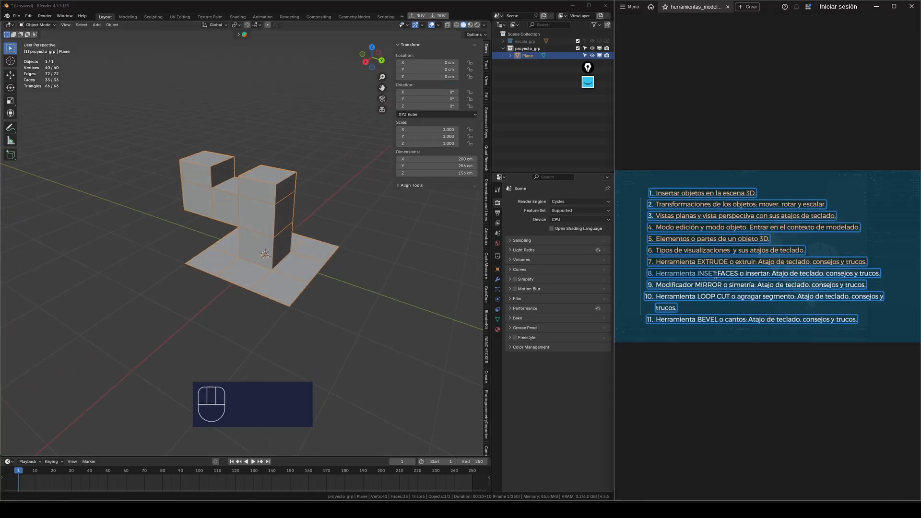
{"action": "left_click", "coordinate": [885, 275]}
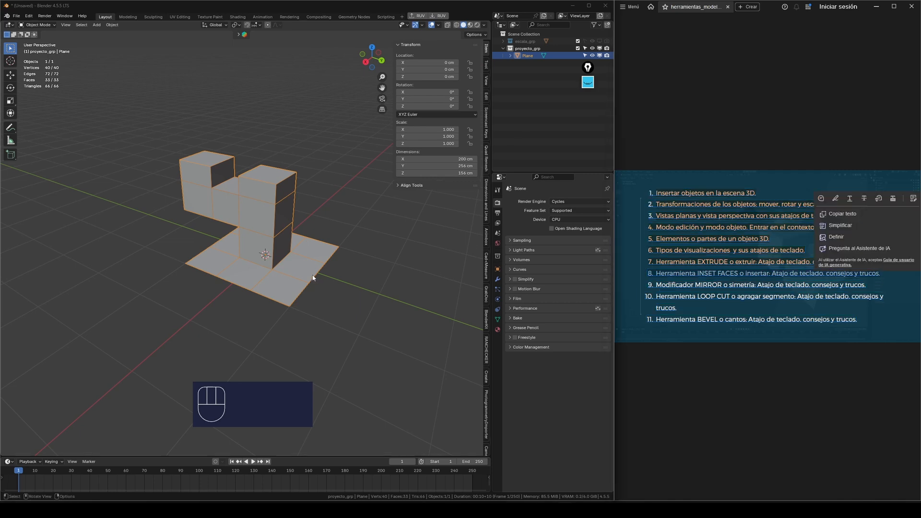
Switch back to Blender and delete the extruded plane object from the scene.
{"action": "middle_click_drag", "start_coordinate": [288, 279], "coordinate": [303, 250]}
{"action": "left_click", "coordinate": [303, 250]}
{"action": "left_click", "coordinate": [303, 250]}
{"action": "key", "text": "Delete"}
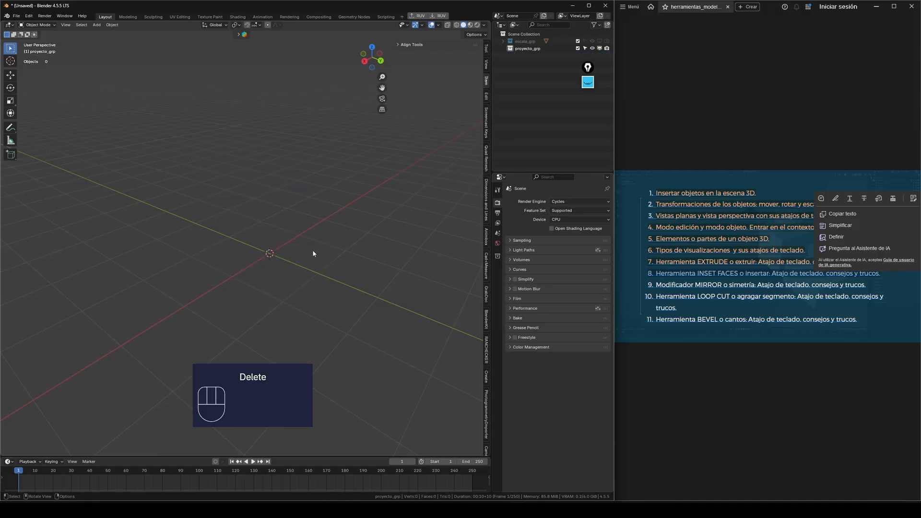
Add a new 200 cm mesh plane at the world origin.
{"action": "key", "text": "shift+c"}
{"action": "key", "text": "shift+a"}
{"action": "mouse_move", "coordinate": [313, 249]}
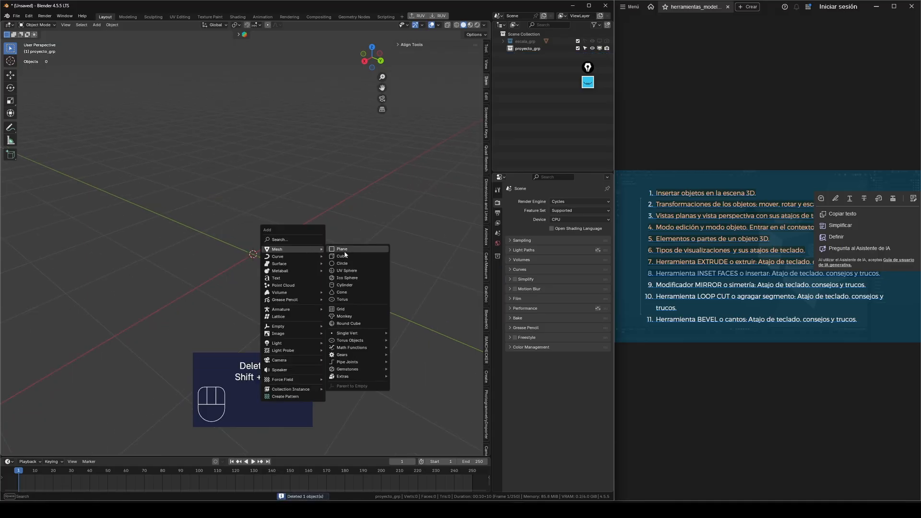
{"action": "left_click", "coordinate": [358, 249]}
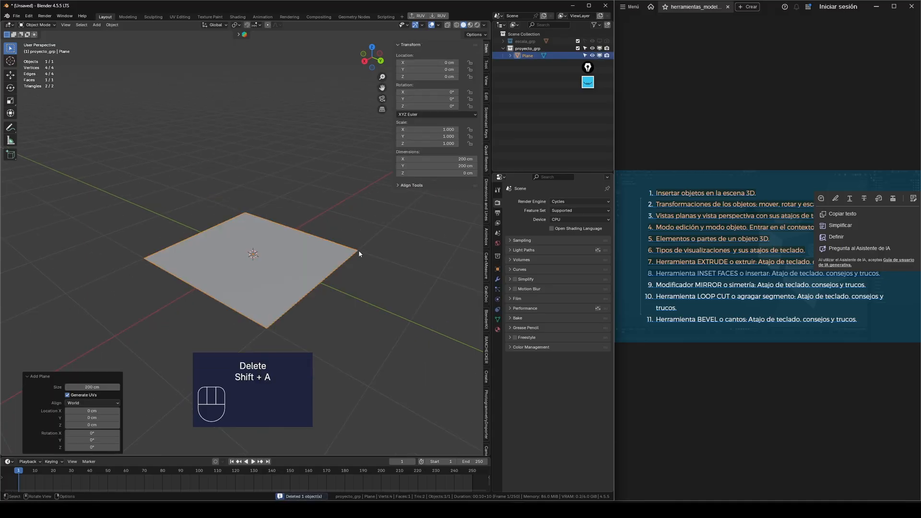
Subdivide the plane in Edit Mode with 2 cuts and switch to face selection.
{"action": "key", "text": "Tab"}
{"action": "right_click", "coordinate": [307, 257]}
{"action": "left_click", "coordinate": [269, 262]}
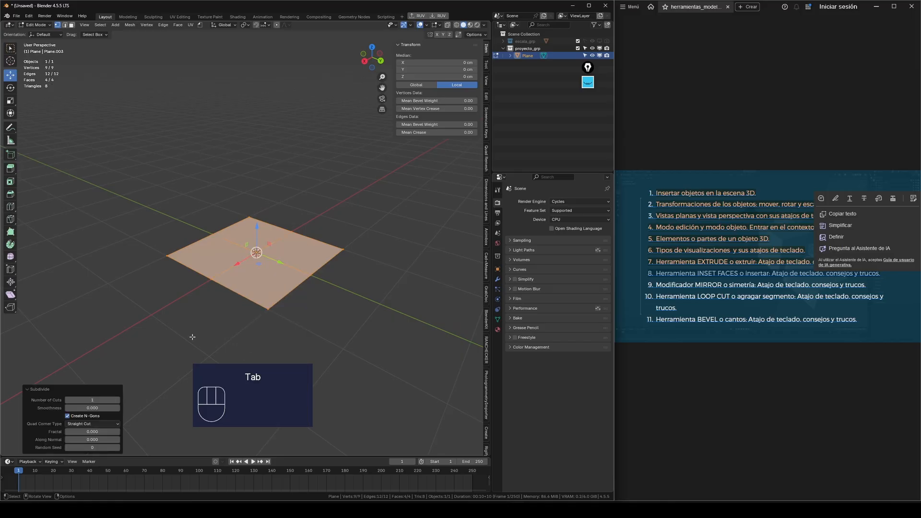
{"action": "left_click", "coordinate": [118, 400]}
{"action": "middle_click_drag", "start_coordinate": [165, 340], "coordinate": [291, 263]}
{"action": "left_click", "coordinate": [71, 25]}
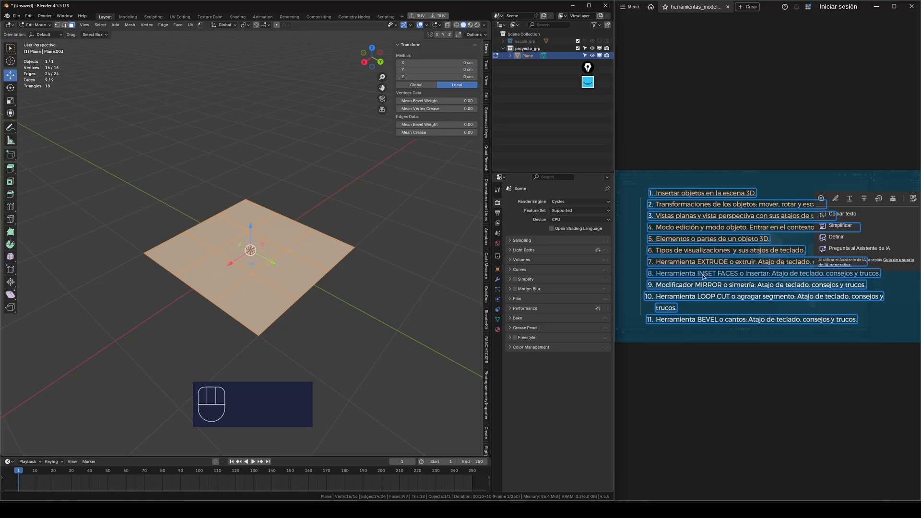
Select the plane's centre face and inset it by about 9.75 cm.
{"action": "scroll", "coordinate": [249, 240], "scroll_direction": "up", "scroll_amount": 3}
{"action": "left_click", "coordinate": [249, 232]}
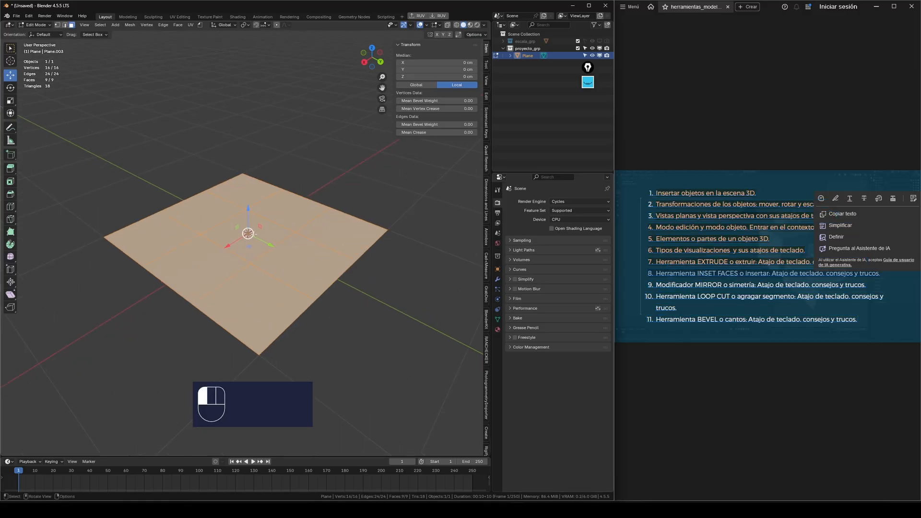
{"action": "scroll", "coordinate": [248, 234], "scroll_direction": "up", "scroll_amount": 3}
{"action": "middle_click_drag", "start_coordinate": [314, 270], "coordinate": [329, 262]}
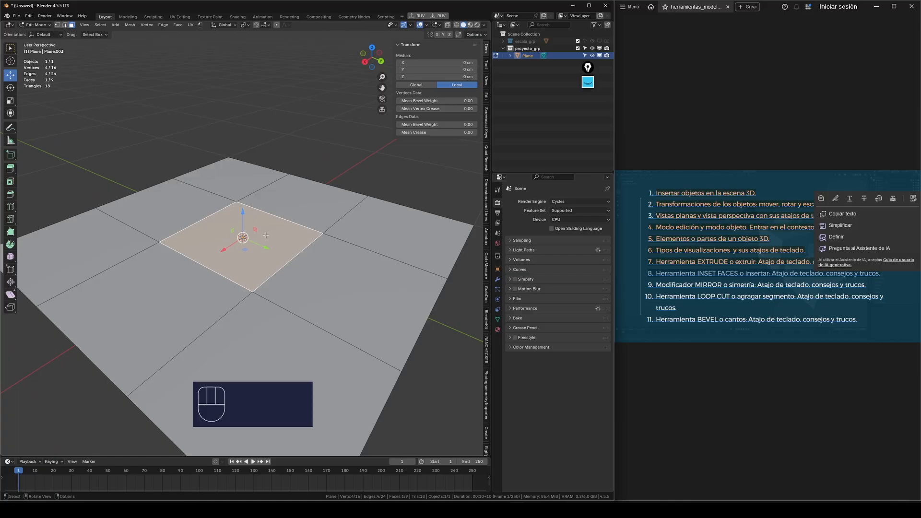
{"action": "middle_click_drag", "start_coordinate": [266, 235], "coordinate": [272, 238]}
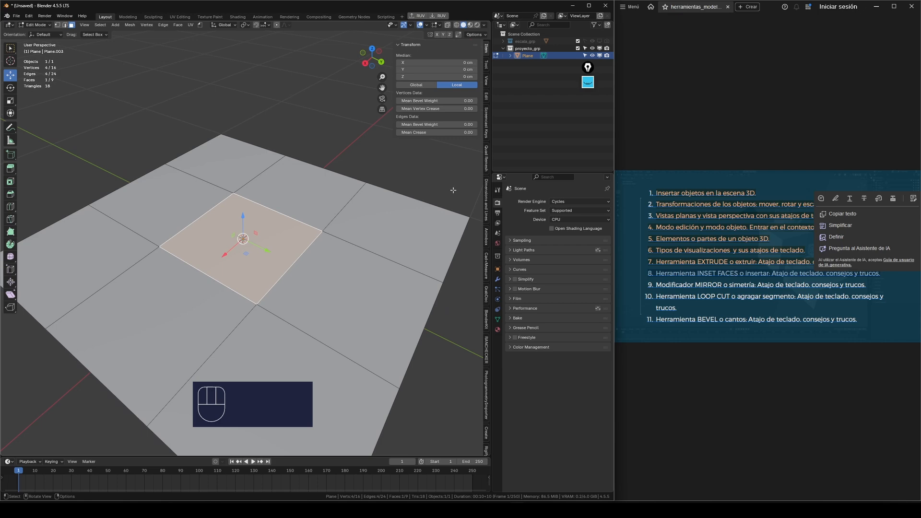
{"action": "key", "text": "i"}
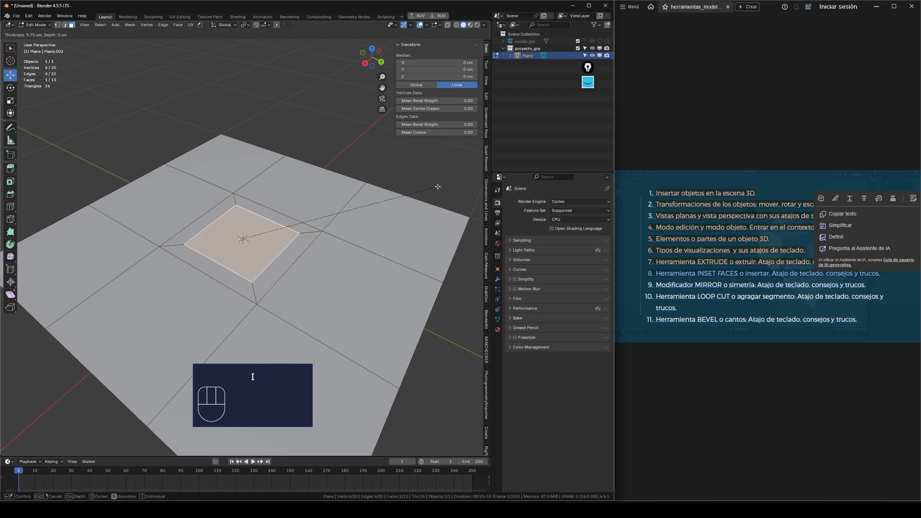
{"action": "left_click", "coordinate": [287, 228]}
{"action": "middle_click_drag", "start_coordinate": [262, 272], "coordinate": [251, 287]}
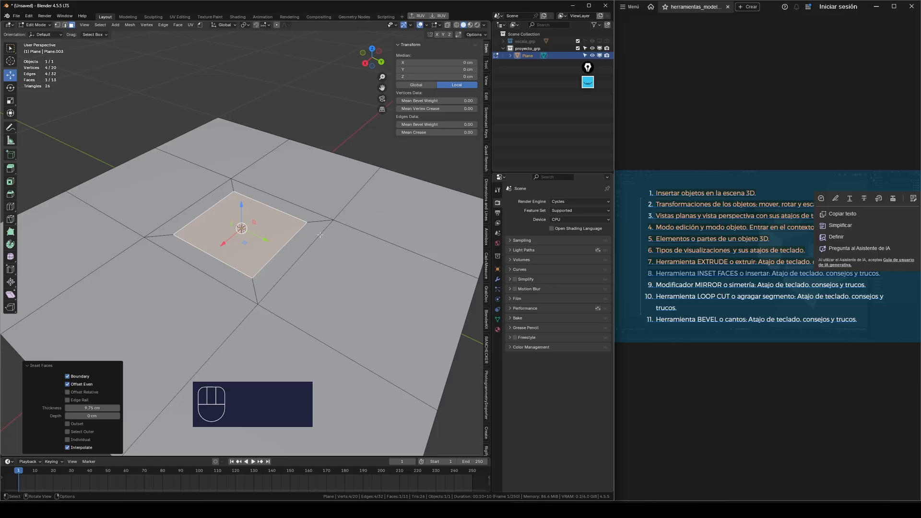
{"action": "middle_click_drag", "start_coordinate": [258, 272], "coordinate": [249, 289]}
{"action": "scroll", "coordinate": [249, 291], "scroll_direction": "up", "scroll_amount": 2}
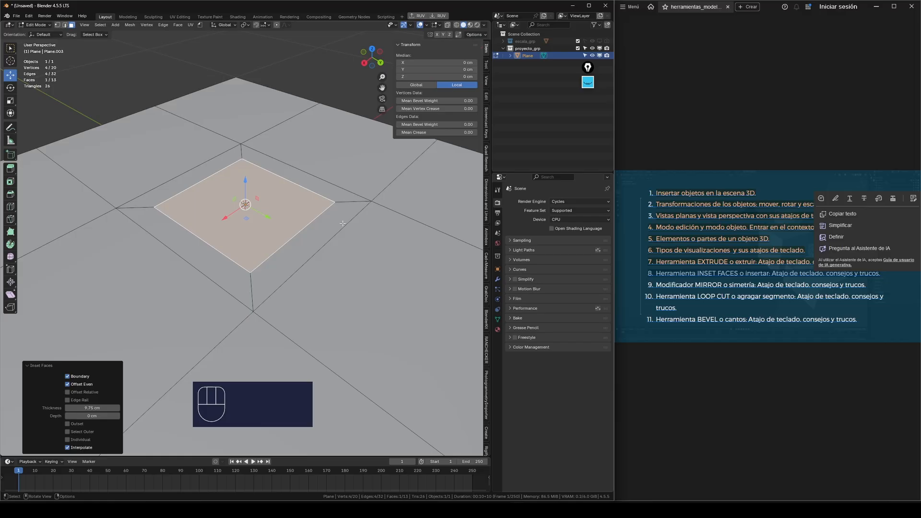
Select the middle face on the plane's +Y side and inset it by about 6.9 cm.
{"action": "scroll", "coordinate": [258, 192], "scroll_direction": "down", "scroll_amount": 2}
{"action": "left_click", "coordinate": [321, 260]}
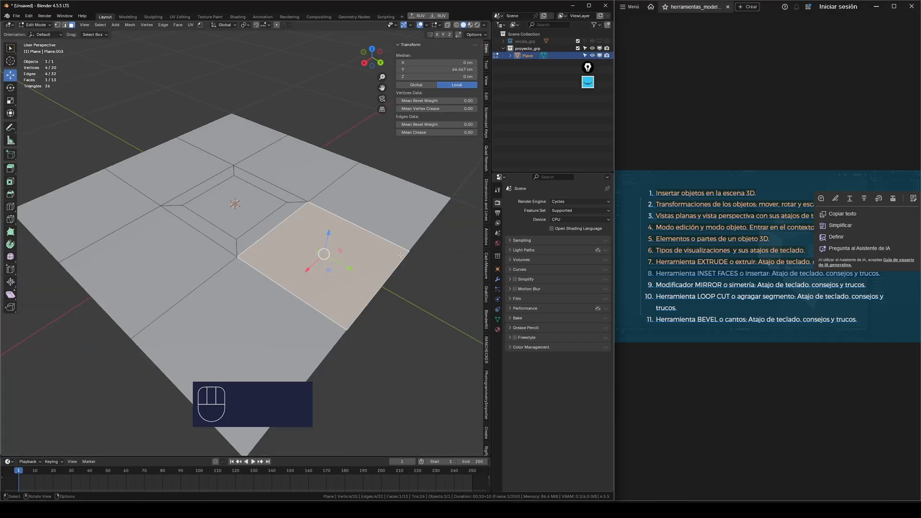
{"action": "scroll", "coordinate": [389, 274], "scroll_direction": "up", "scroll_amount": 1}
{"action": "key", "text": "i"}
{"action": "left_click", "coordinate": [331, 269]}
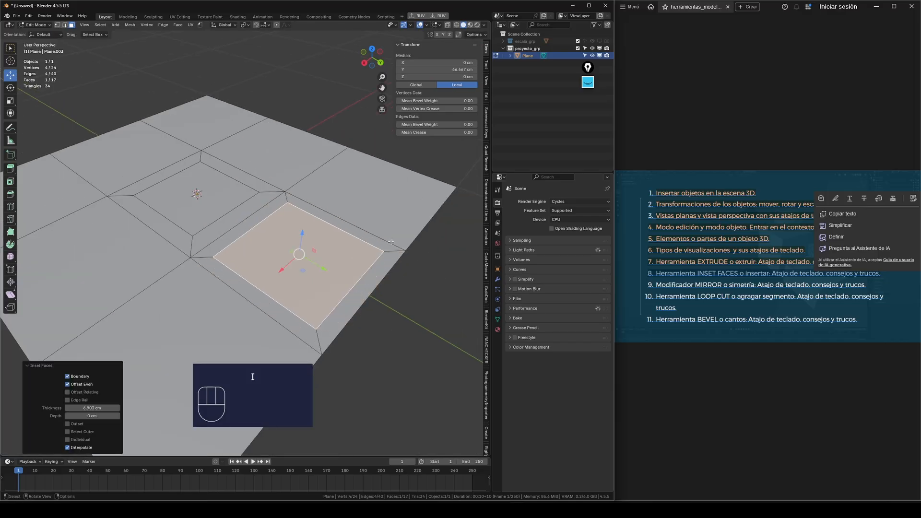
Inset the corner face on the plane's +X, +Y side by about 5.45 cm.
{"action": "scroll", "coordinate": [319, 283], "scroll_direction": "down", "scroll_amount": 3}
{"action": "key", "text": "ctrl+z"}
{"action": "middle_click_drag", "start_coordinate": [316, 295], "coordinate": [281, 271]}
{"action": "key", "text": "i"}
{"action": "left_click", "coordinate": [271, 291]}
{"action": "scroll", "coordinate": [288, 269], "scroll_direction": "down", "scroll_amount": 2}
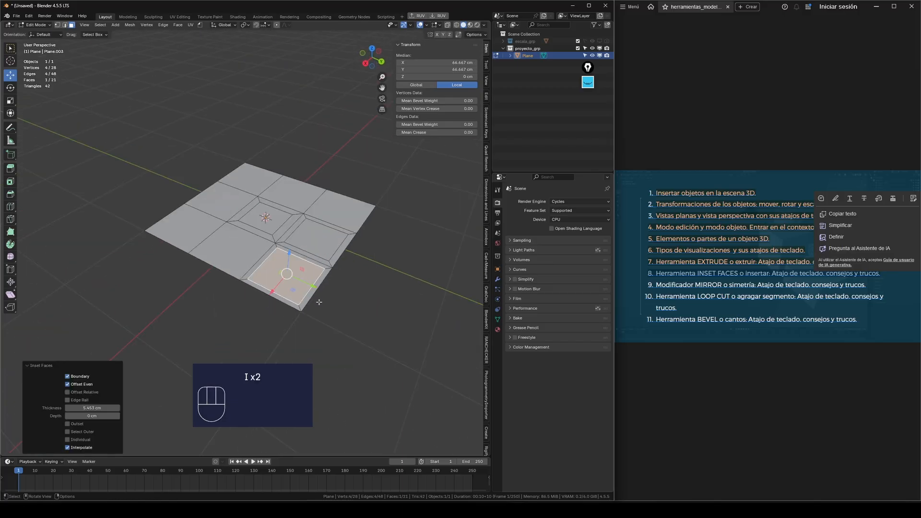
{"action": "scroll", "coordinate": [293, 267], "scroll_direction": "up", "scroll_amount": 3}
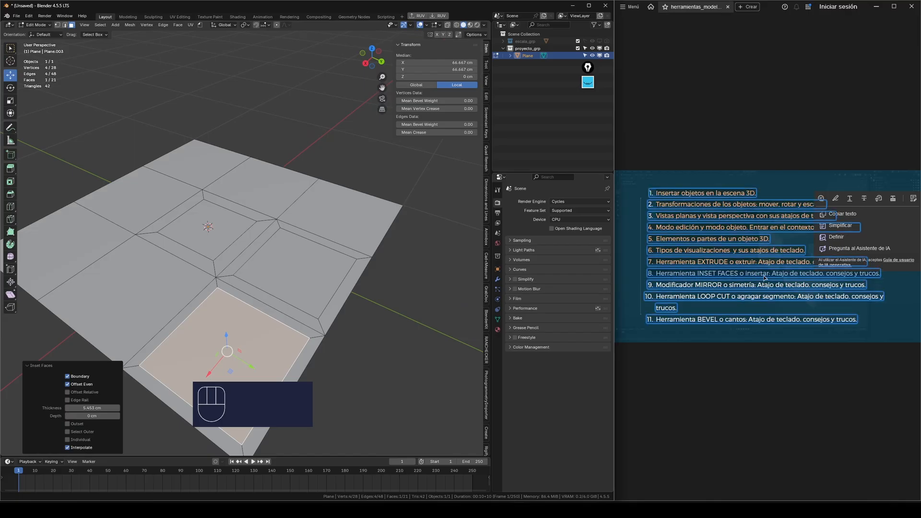
{"action": "scroll", "coordinate": [331, 260], "scroll_direction": "down", "scroll_amount": 2}
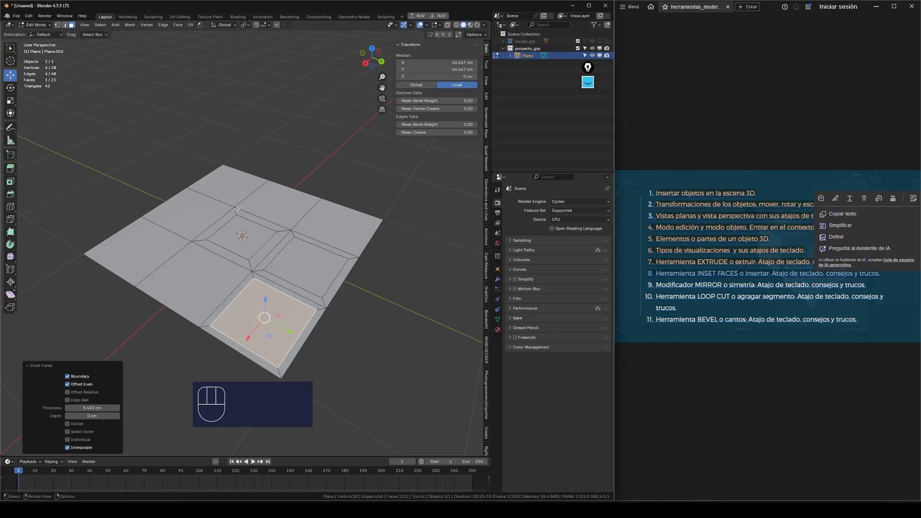
Collapse the Inset Faces operation settings in the viewport.
{"action": "left_click", "coordinate": [59, 365]}
{"action": "left_click", "coordinate": [54, 364]}
{"action": "left_click", "coordinate": [49, 365]}
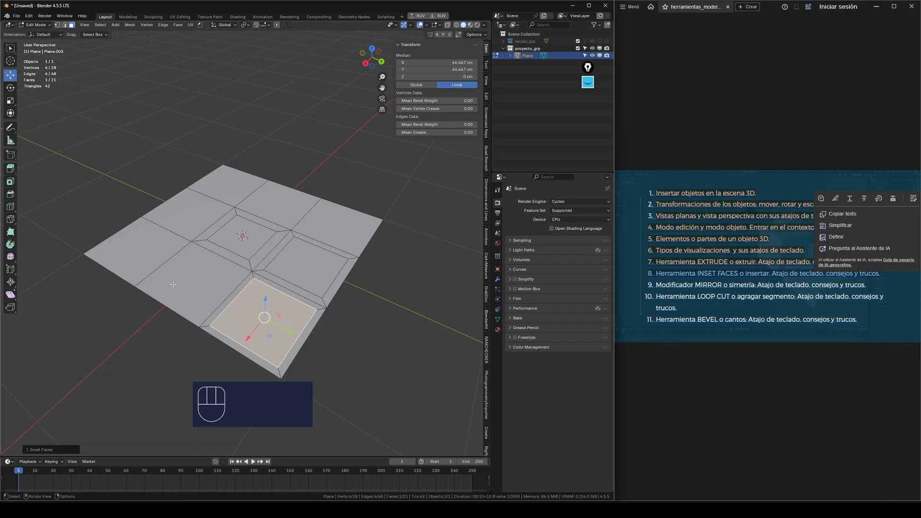
Select the middle face on the plane's +X side and inset it, leaving a thin border around it.
{"action": "left_click", "coordinate": [194, 287]}
{"action": "scroll", "coordinate": [341, 297], "scroll_direction": "down", "scroll_amount": 3}
{"action": "scroll", "coordinate": [276, 279], "scroll_direction": "up", "scroll_amount": 6}
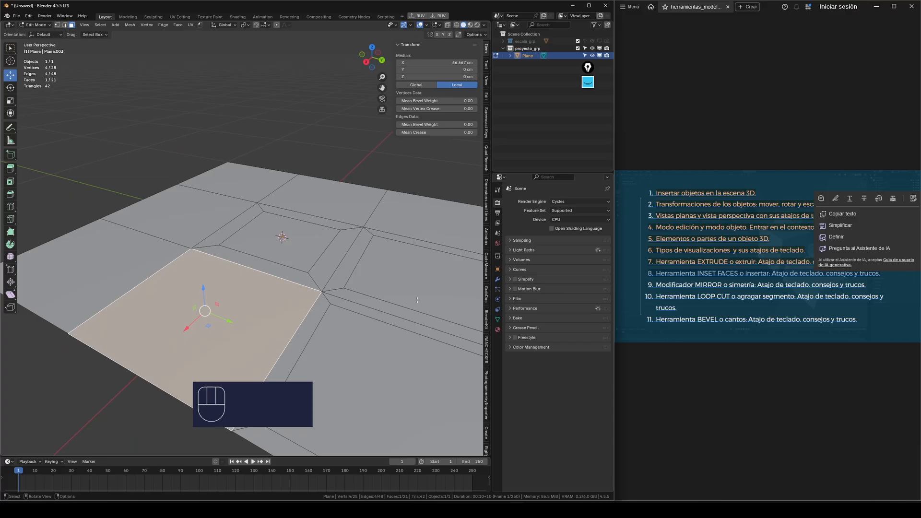
{"action": "scroll", "coordinate": [308, 300], "scroll_direction": "down", "scroll_amount": 2}
{"action": "middle_click_drag", "start_coordinate": [397, 299], "coordinate": [370, 294]}
{"action": "key", "text": "i"}
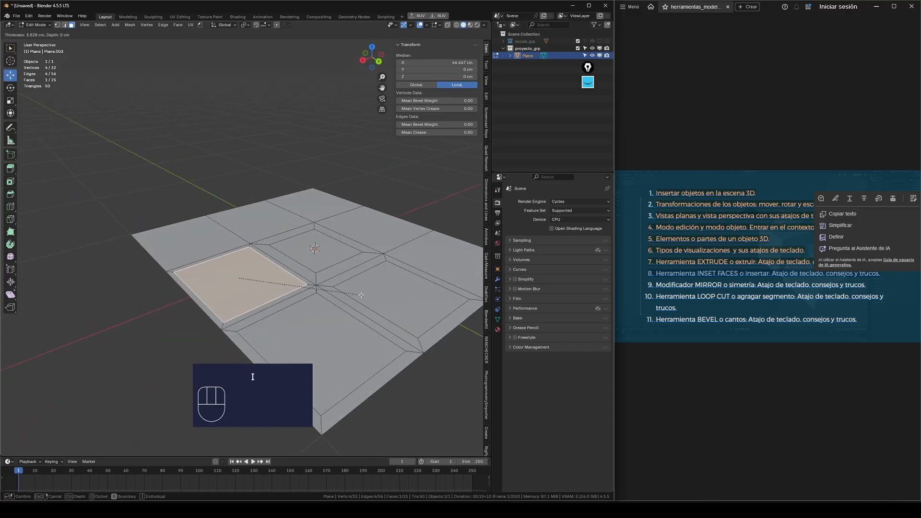
{"action": "left_click", "coordinate": [353, 294]}
Select the inner faces of all four insets together and raise them about 9.7 cm along Z.
{"action": "scroll", "coordinate": [274, 275], "scroll_direction": "down", "scroll_amount": 1}
{"action": "left_click", "coordinate": [312, 256], "text": "shift"}
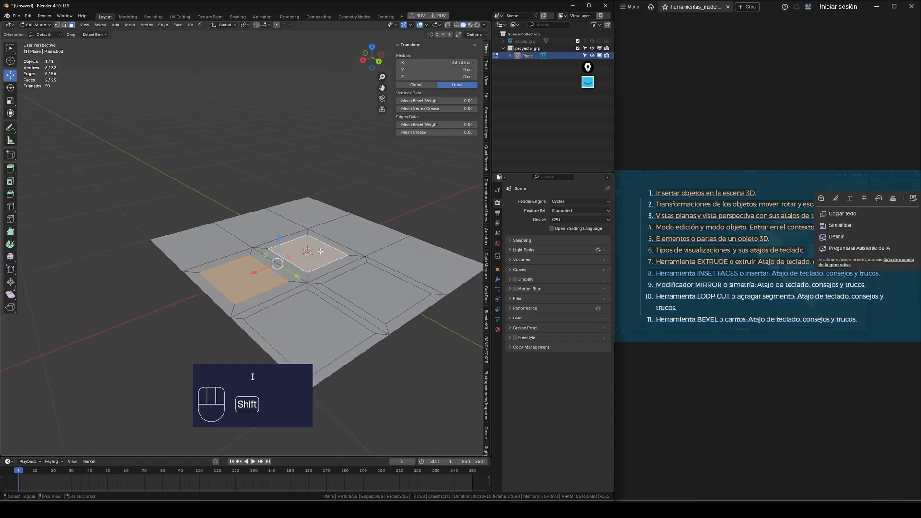
{"action": "left_click", "coordinate": [300, 337], "text": "shift"}
{"action": "left_click", "coordinate": [383, 294], "text": "shift"}
{"action": "middle_click_drag", "start_coordinate": [294, 281], "coordinate": [312, 253]}
{"action": "left_click_drag", "start_coordinate": [312, 247], "coordinate": [319, 228]}
{"action": "middle_click_drag", "start_coordinate": [319, 228], "coordinate": [296, 257]}
{"action": "scroll", "coordinate": [320, 264], "scroll_direction": "up", "scroll_amount": 4}
{"action": "scroll", "coordinate": [297, 259], "scroll_direction": "down", "scroll_amount": 3}
{"action": "middle_click_drag", "start_coordinate": [350, 296], "coordinate": [354, 290]}
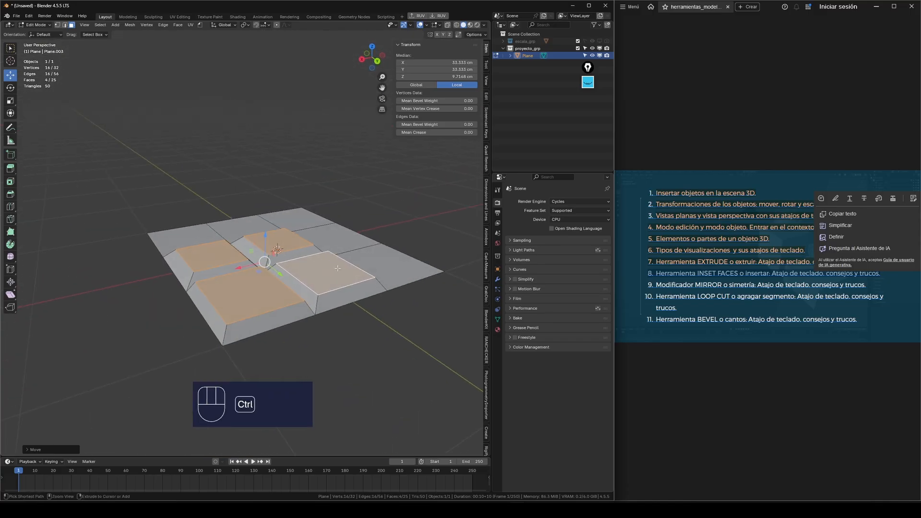
Undo the upward move of the four inset faces.
{"action": "key", "text": "ctrl+z"}
{"action": "middle_click_drag", "start_coordinate": [259, 272], "coordinate": [299, 273]}
{"action": "scroll", "coordinate": [299, 273], "scroll_direction": "up", "scroll_amount": 1}
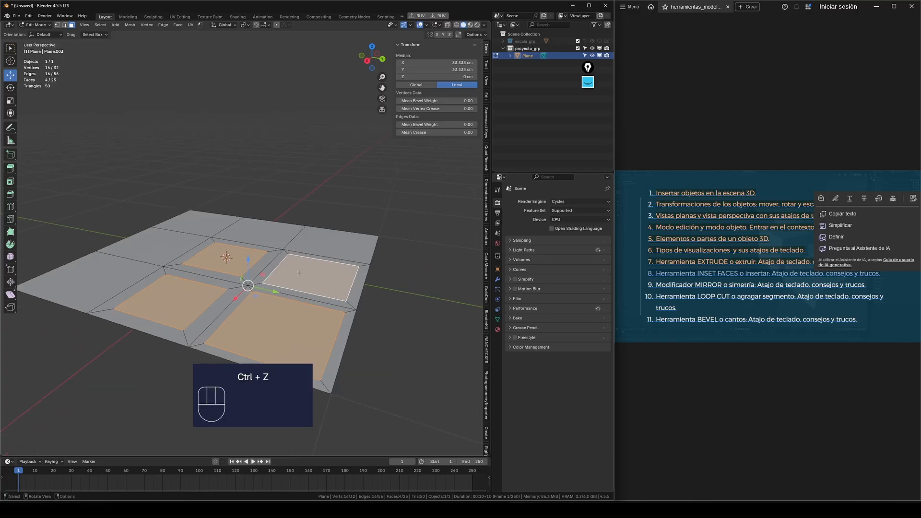
Select the middle face on the plane's −X side, try raising it along Z without an inset, and undo that move.
{"action": "left_click", "coordinate": [252, 228]}
{"action": "scroll", "coordinate": [288, 211], "scroll_direction": "up", "scroll_amount": 5}
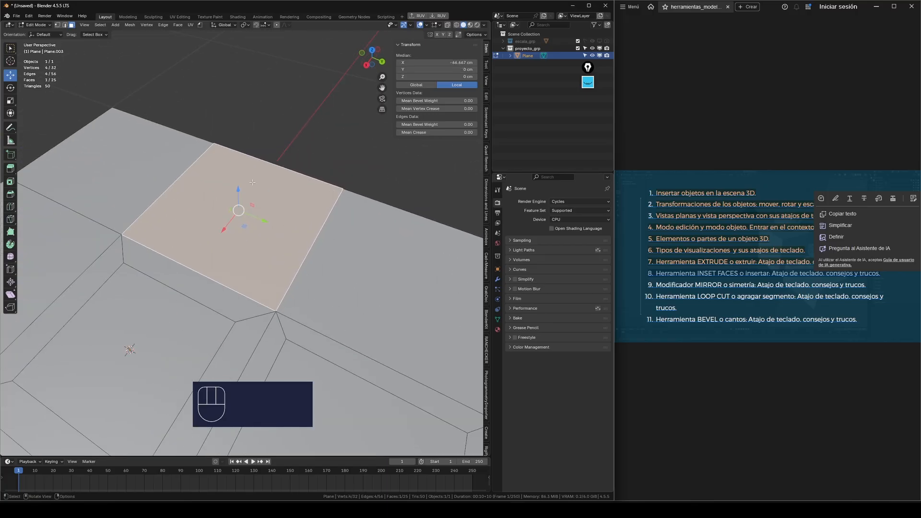
{"action": "scroll", "coordinate": [247, 192], "scroll_direction": "down", "scroll_amount": 3}
{"action": "middle_click_drag", "start_coordinate": [242, 205], "coordinate": [284, 233]}
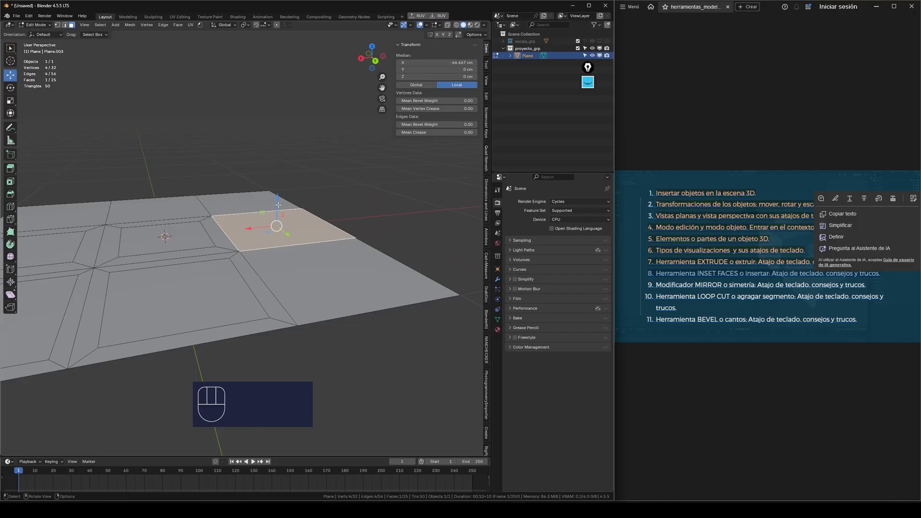
{"action": "left_click_drag", "start_coordinate": [278, 205], "coordinate": [278, 176]}
{"action": "key", "text": "ctrl+z"}
Inset the selected middle face on the plane's −X side, leaving an even border around it.
{"action": "middle_click_drag", "start_coordinate": [357, 231], "coordinate": [367, 256]}
{"action": "scroll", "coordinate": [368, 258], "scroll_direction": "up", "scroll_amount": 2}
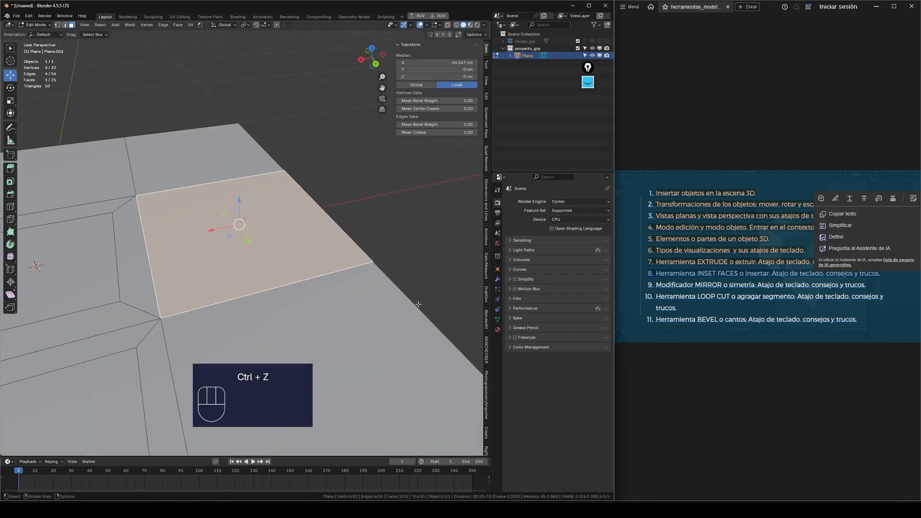
{"action": "key", "text": "i"}
{"action": "left_click", "coordinate": [343, 266]}
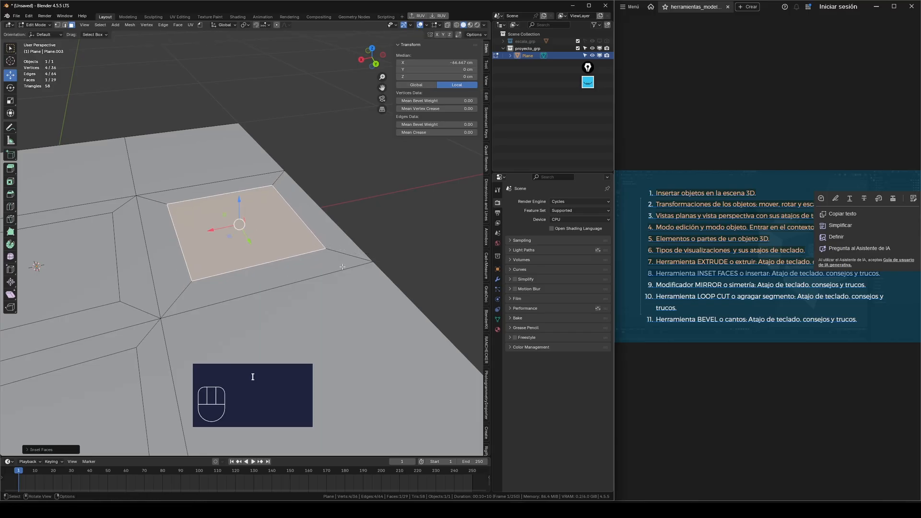
{"action": "middle_click_drag", "start_coordinate": [342, 266], "coordinate": [358, 291]}
{"action": "key", "text": "KP_1"}
{"action": "scroll", "coordinate": [359, 291], "scroll_direction": "up", "scroll_amount": 2}
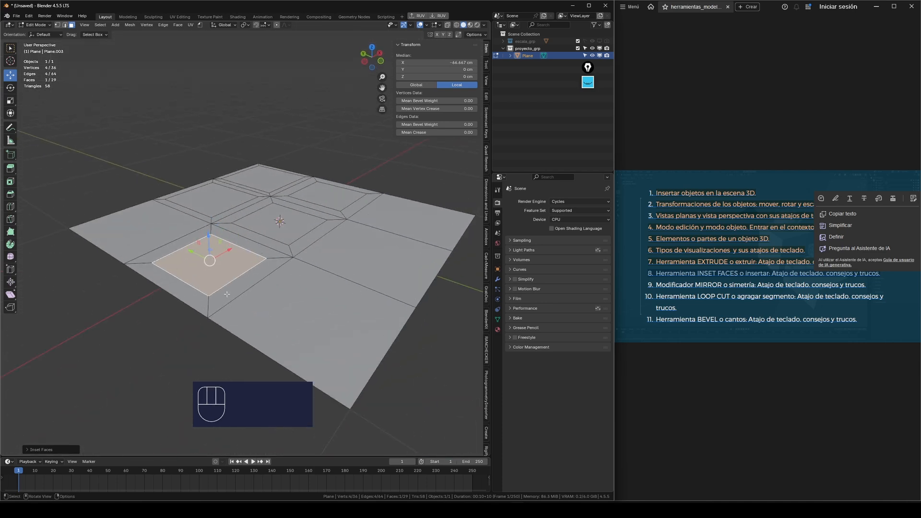
Inset the inner face on the plane's −X side two more times to form concentric borders.
{"action": "scroll", "coordinate": [277, 272], "scroll_direction": "up", "scroll_amount": 2}
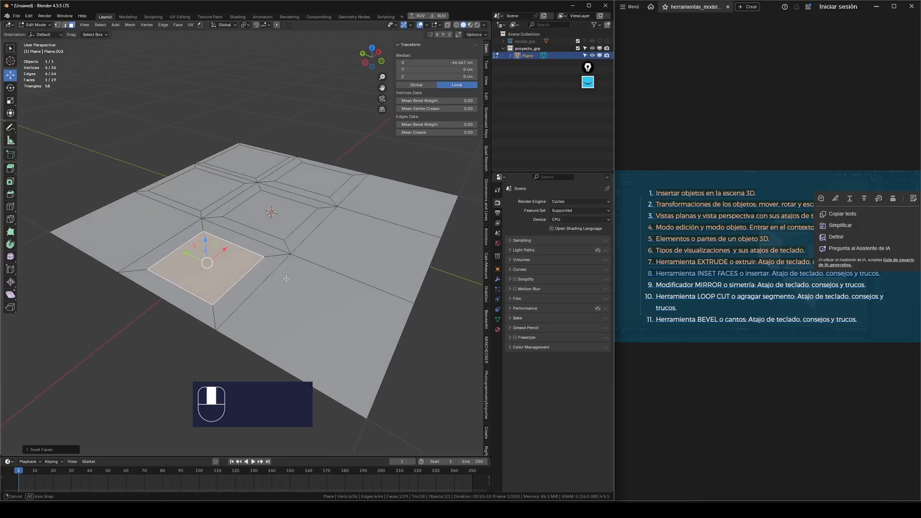
{"action": "scroll", "coordinate": [312, 275], "scroll_direction": "down", "scroll_amount": 1}
{"action": "scroll", "coordinate": [363, 281], "scroll_direction": "up", "scroll_amount": 3}
{"action": "key", "text": "i"}
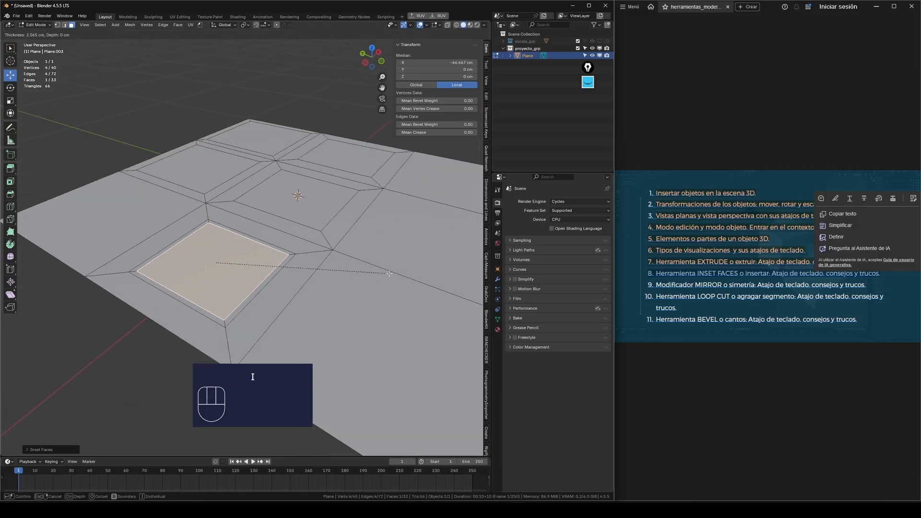
{"action": "left_click", "coordinate": [324, 271]}
{"action": "key", "text": "i"}
{"action": "left_click", "coordinate": [283, 278]}
{"action": "middle_click_drag", "start_coordinate": [282, 278], "coordinate": [264, 253]}
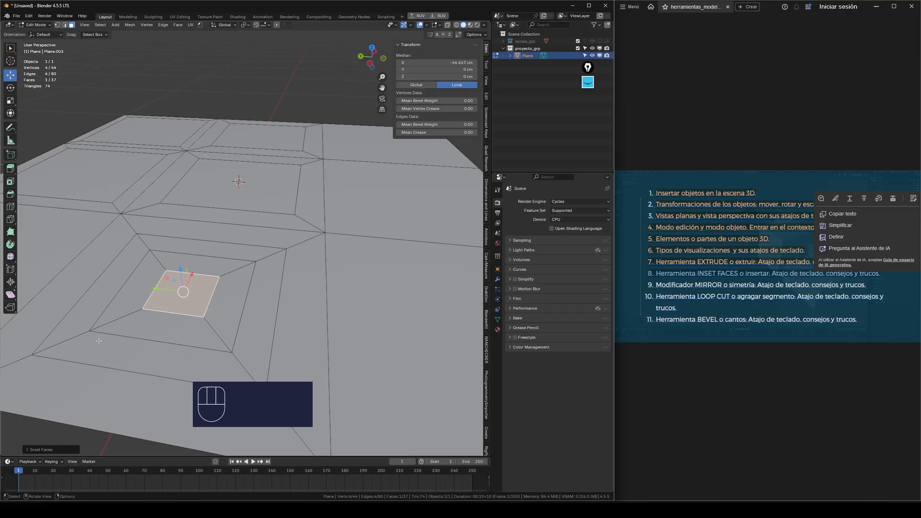
{"action": "scroll", "coordinate": [89, 336], "scroll_direction": "down", "scroll_amount": 1}
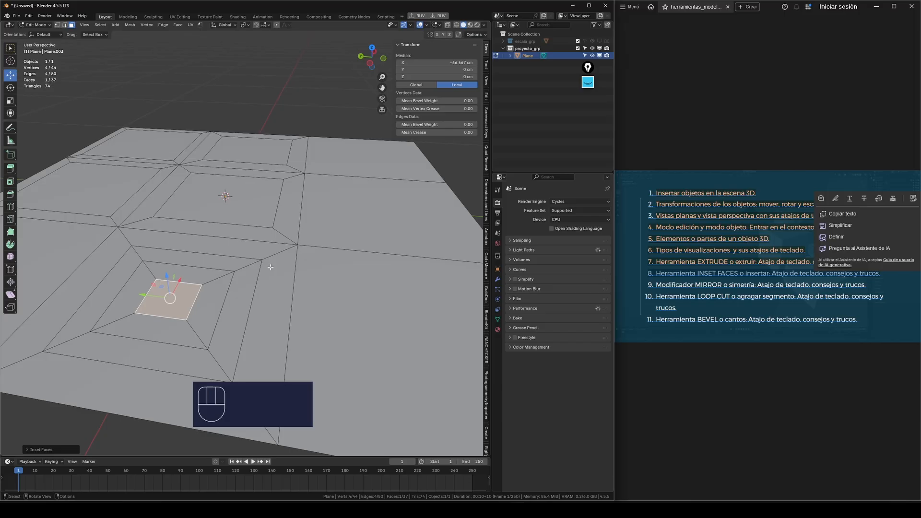
{"action": "middle_click_drag", "start_coordinate": [271, 267], "coordinate": [293, 262]}
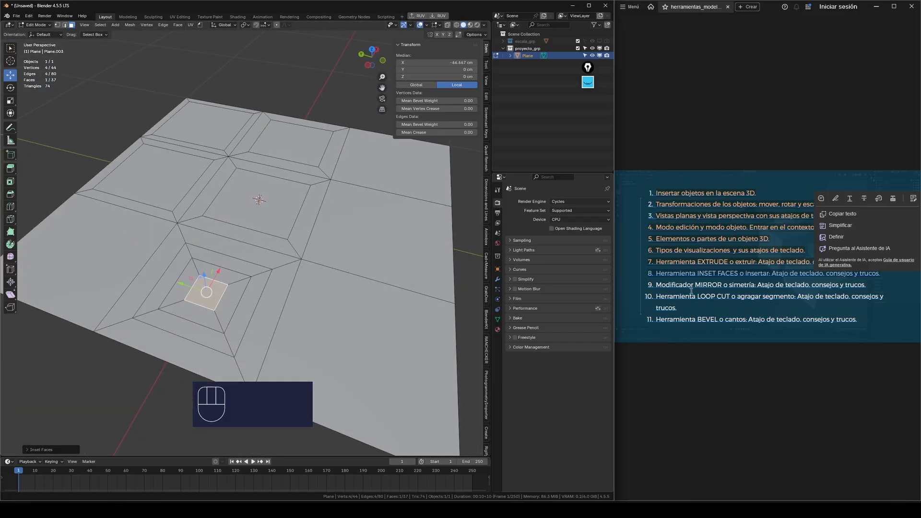
Mark item 8 about INSET FACES in the PDF topic list and delete the inset plane object in Blender.
{"action": "double_click", "coordinate": [677, 274]}
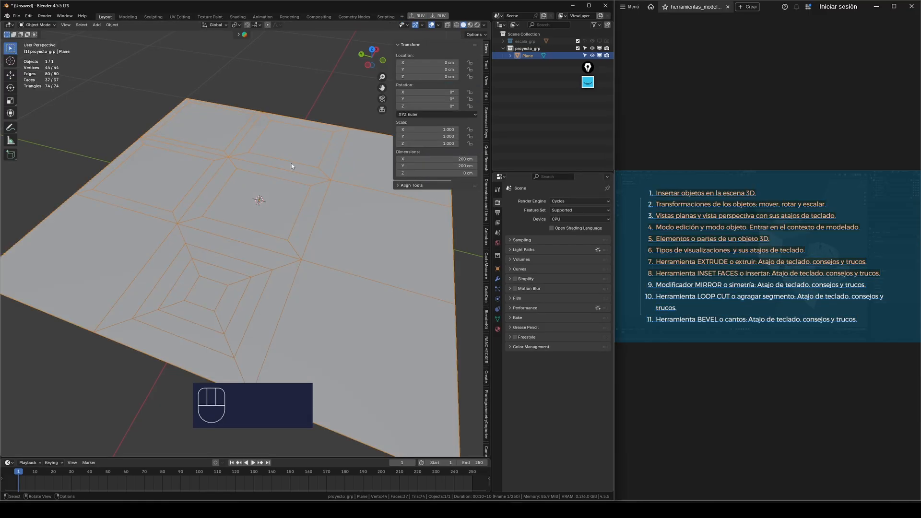
{"action": "key", "text": "Delete"}
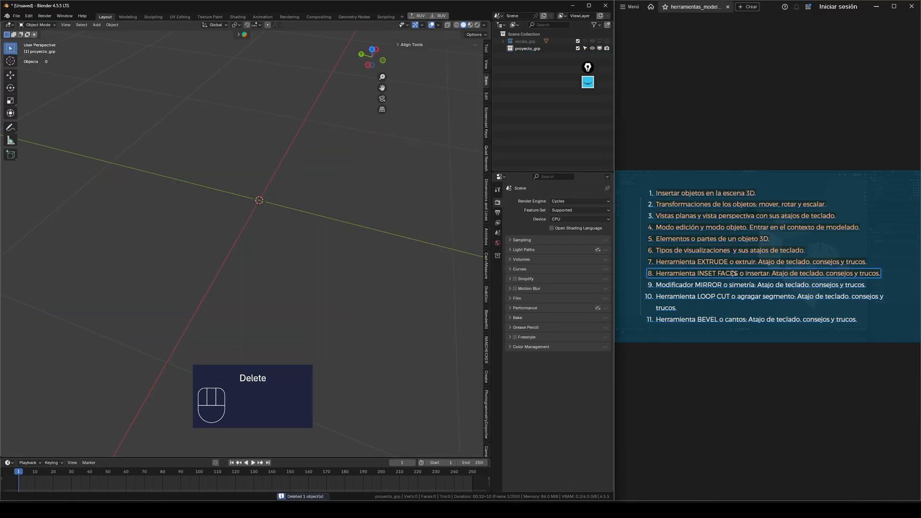
Mark item 9 about the MIRROR modifier in the PDF topic list.
{"action": "double_click", "coordinate": [693, 286]}
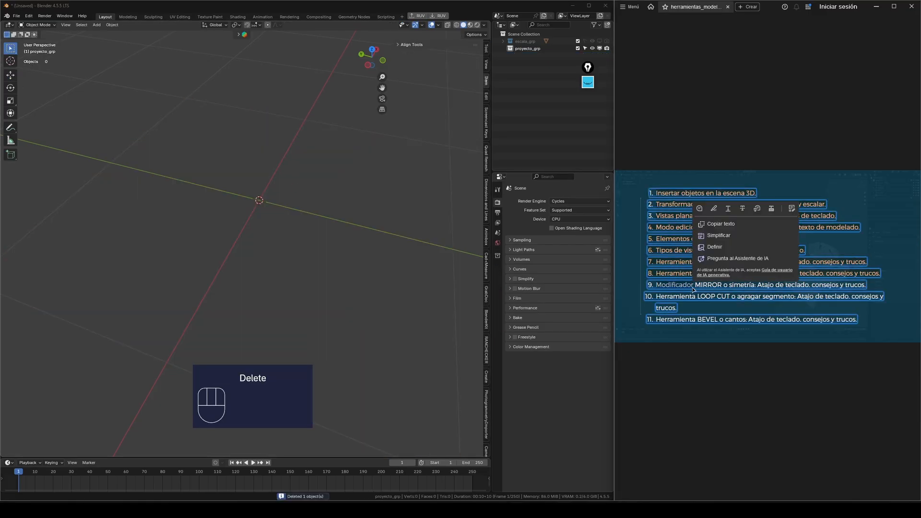
{"action": "left_click", "coordinate": [666, 286]}
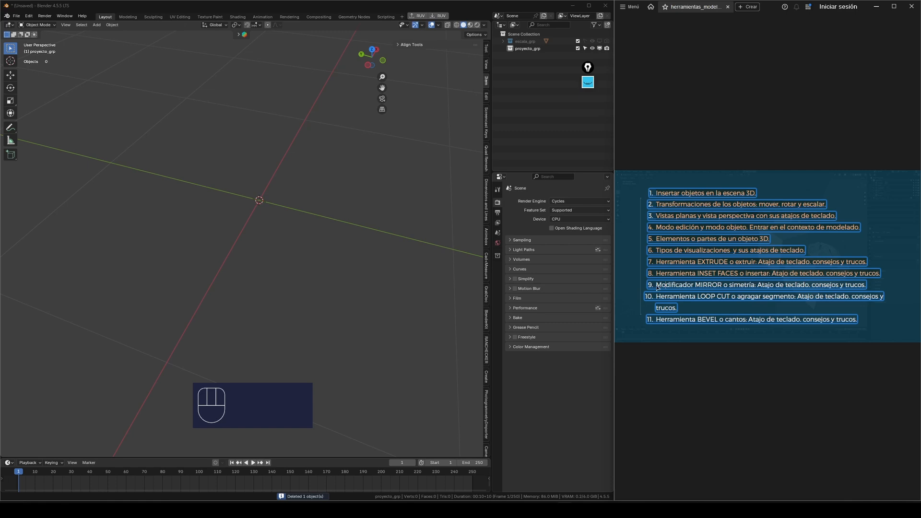
{"action": "left_click_drag", "start_coordinate": [657, 287], "coordinate": [869, 287]}
{"action": "middle_click_drag", "start_coordinate": [287, 229], "coordinate": [186, 232]}
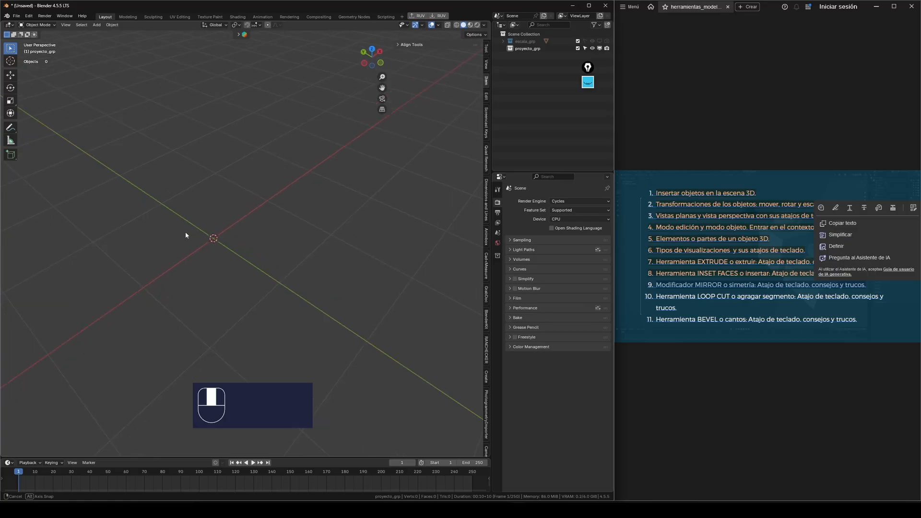
{"action": "key", "text": "ctrl+a"}
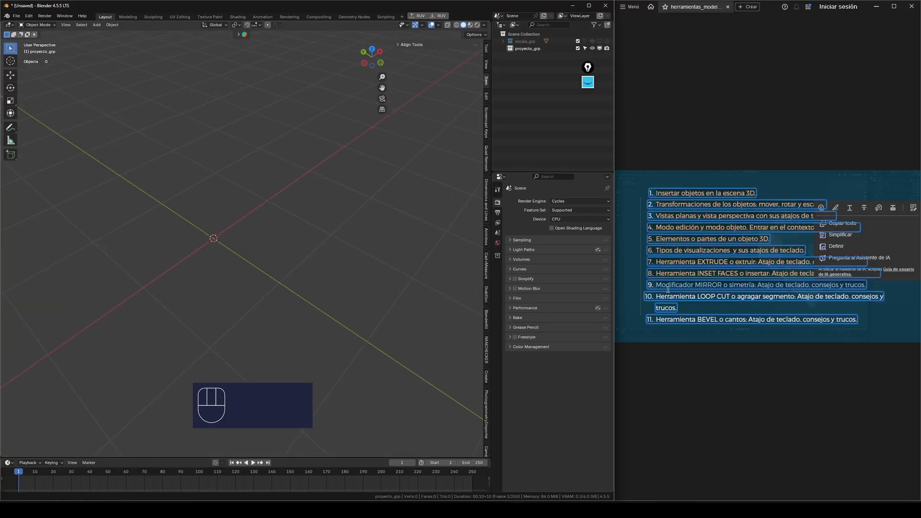
Switch to Blender, add a Monkey mesh at the world origin and leave it selected.
{"action": "left_click", "coordinate": [294, 261]}
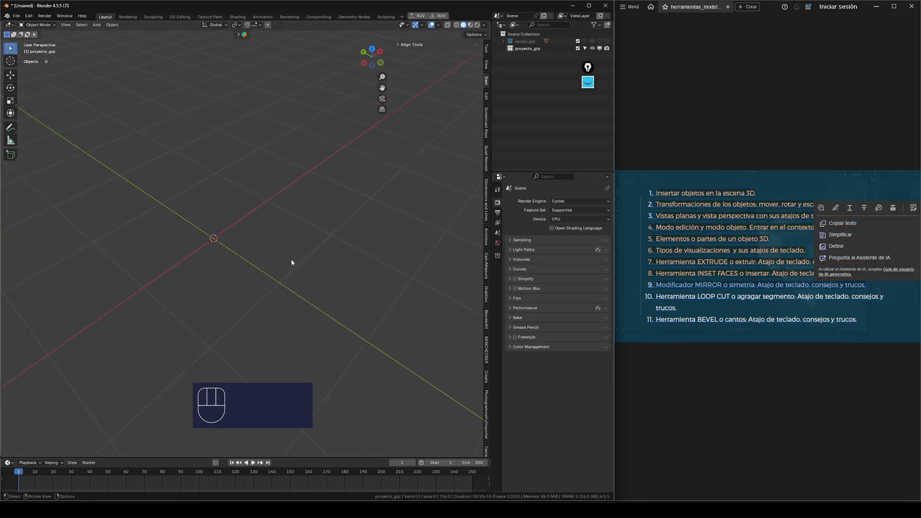
{"action": "key", "text": "shift+a"}
{"action": "mouse_move", "coordinate": [292, 250]}
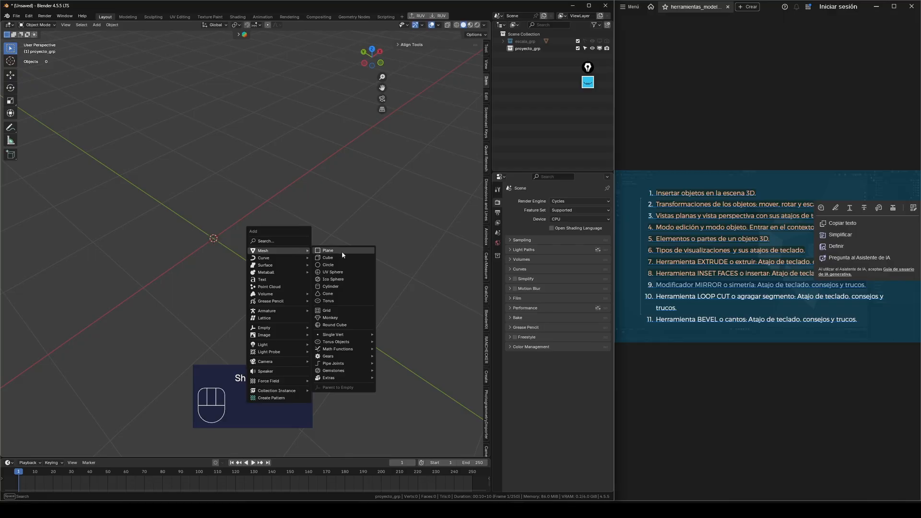
{"action": "left_click", "coordinate": [338, 317]}
{"action": "middle_click_drag", "start_coordinate": [231, 239], "coordinate": [307, 239]}
{"action": "left_click", "coordinate": [276, 195]}
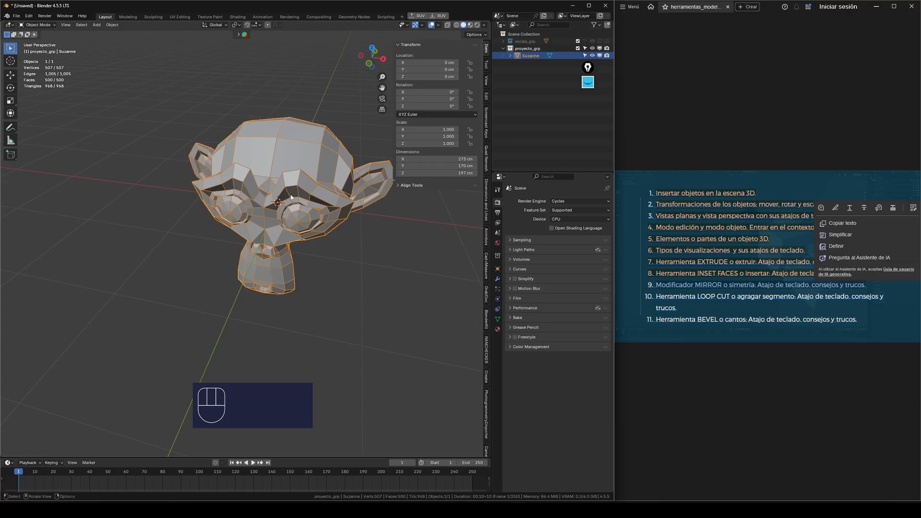
{"action": "left_click", "coordinate": [229, 105]}
{"action": "left_click", "coordinate": [269, 183]}
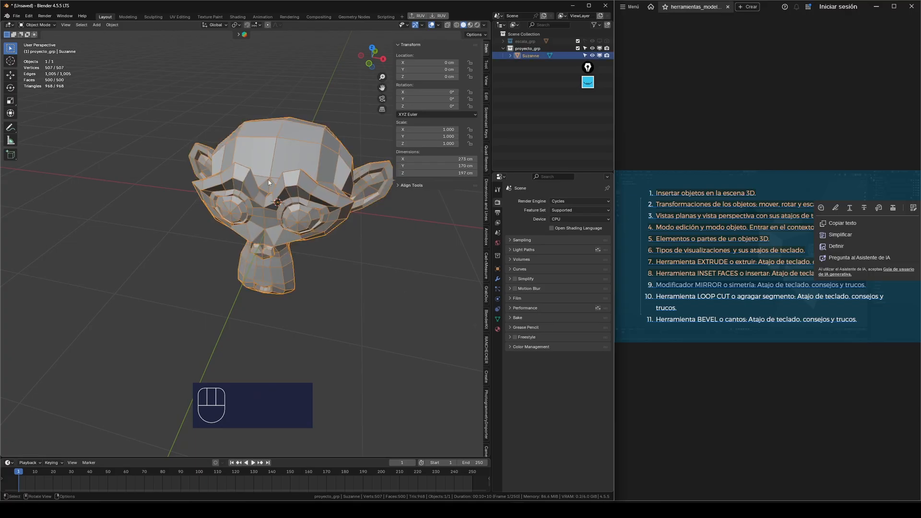
Open the monkey's modifier properties and look over the categories of modifiers that can be added.
{"action": "left_click", "coordinate": [498, 281]}
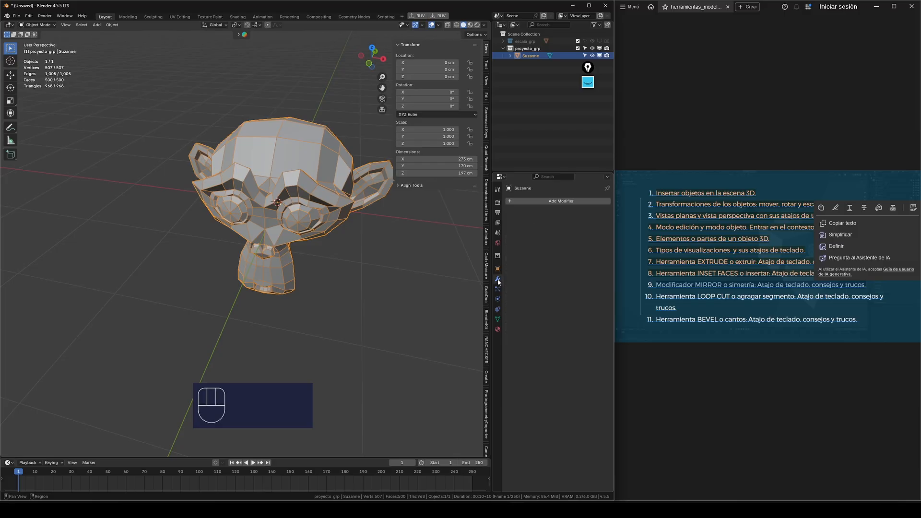
{"action": "left_click", "coordinate": [565, 204]}
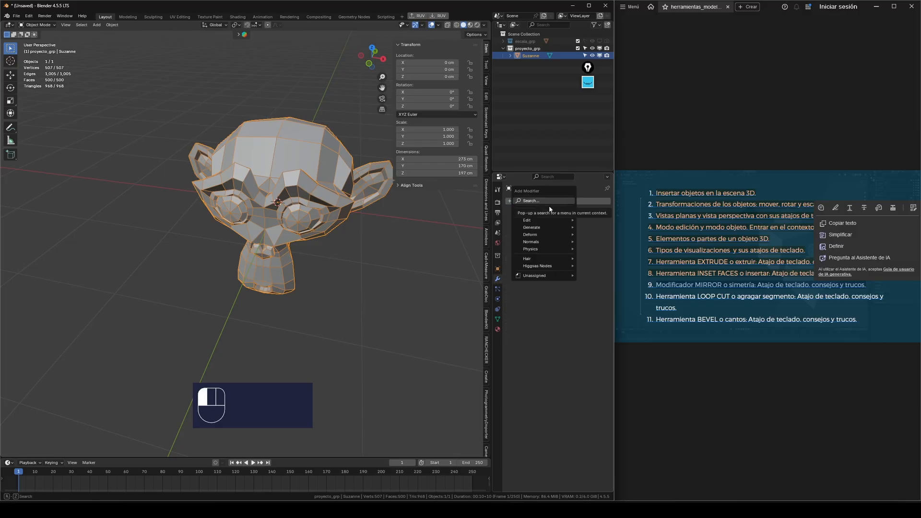
{"action": "mouse_move", "coordinate": [541, 228]}
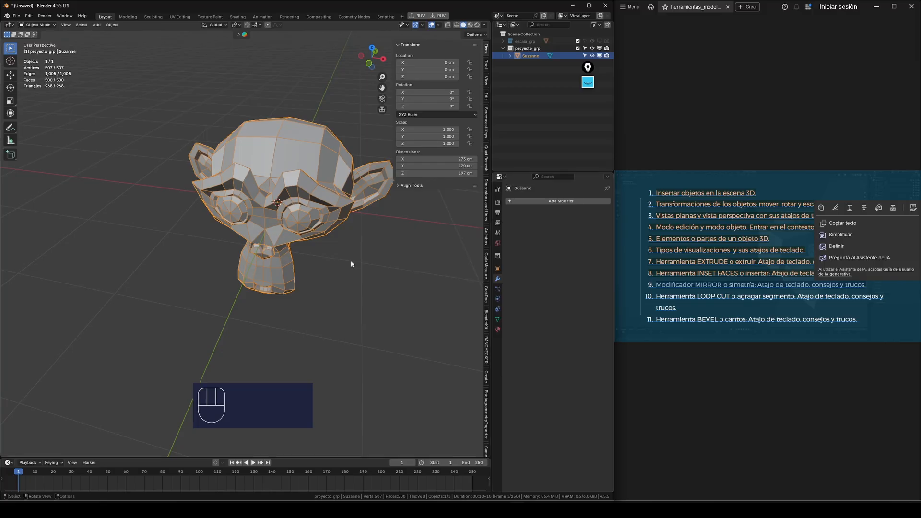
Show the monkey in front orthographic view with wireframe shading.
{"action": "middle_click_drag", "start_coordinate": [281, 266], "coordinate": [297, 236]}
{"action": "scroll", "coordinate": [288, 222], "scroll_direction": "down", "scroll_amount": 2}
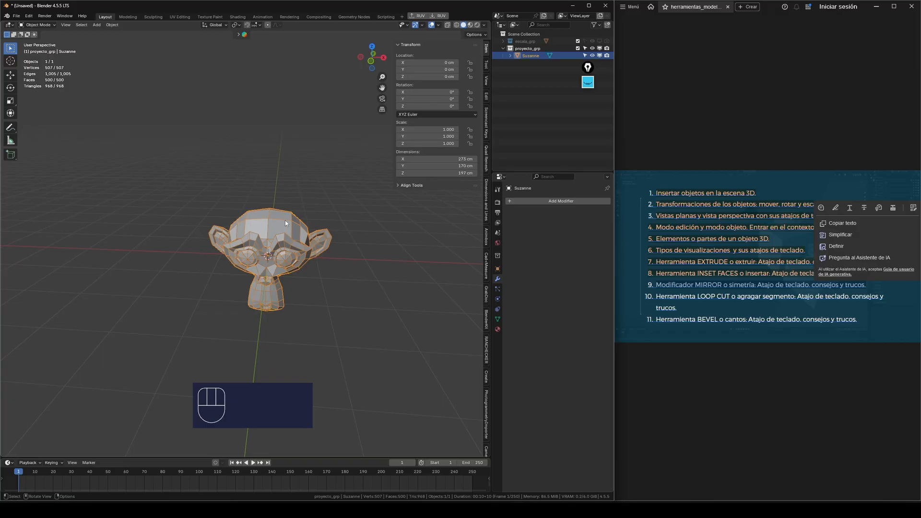
{"action": "key", "text": "KP_1"}
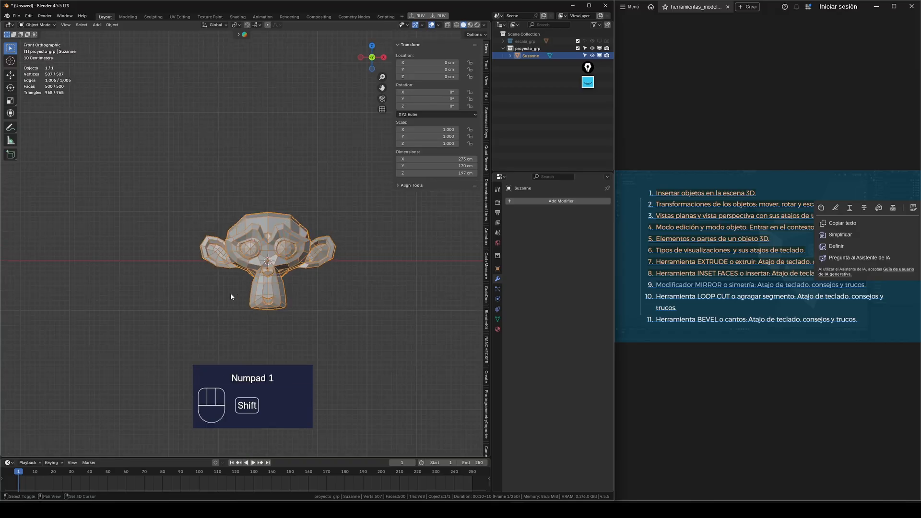
{"action": "key", "text": "shift+z"}
{"action": "scroll", "coordinate": [235, 284], "scroll_direction": "up", "scroll_amount": 4}
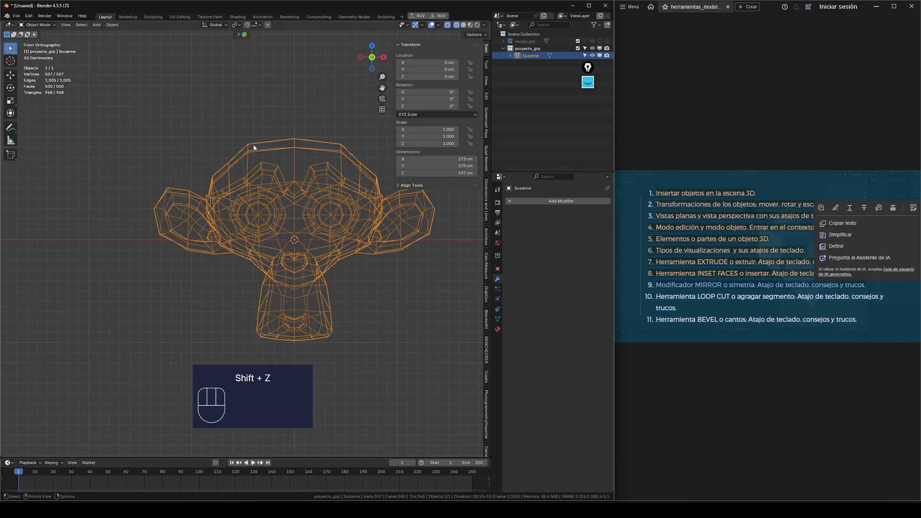
{"action": "scroll", "coordinate": [254, 147], "scroll_direction": "down", "scroll_amount": 1}
{"action": "scroll", "coordinate": [290, 211], "scroll_direction": "up", "scroll_amount": 1}
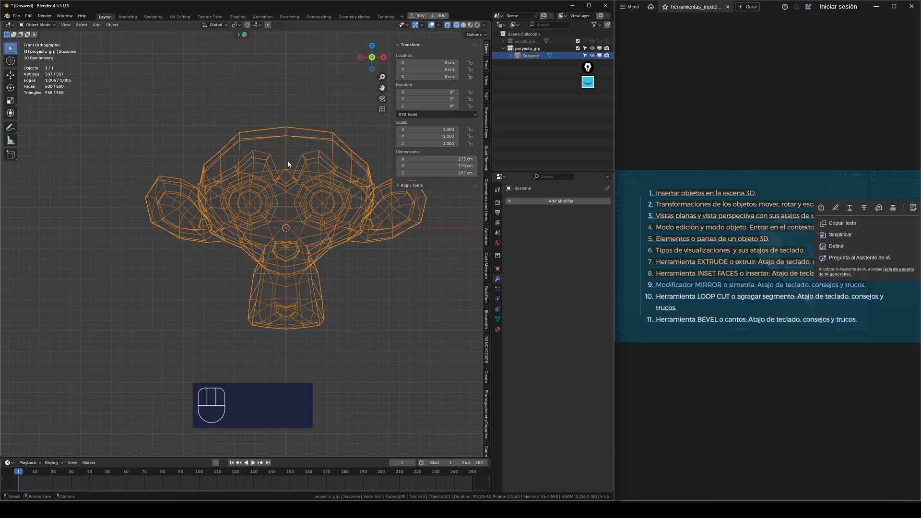
{"action": "scroll", "coordinate": [287, 201], "scroll_direction": "down", "scroll_amount": 2}
{"action": "scroll", "coordinate": [309, 142], "scroll_direction": "up", "scroll_amount": 1}
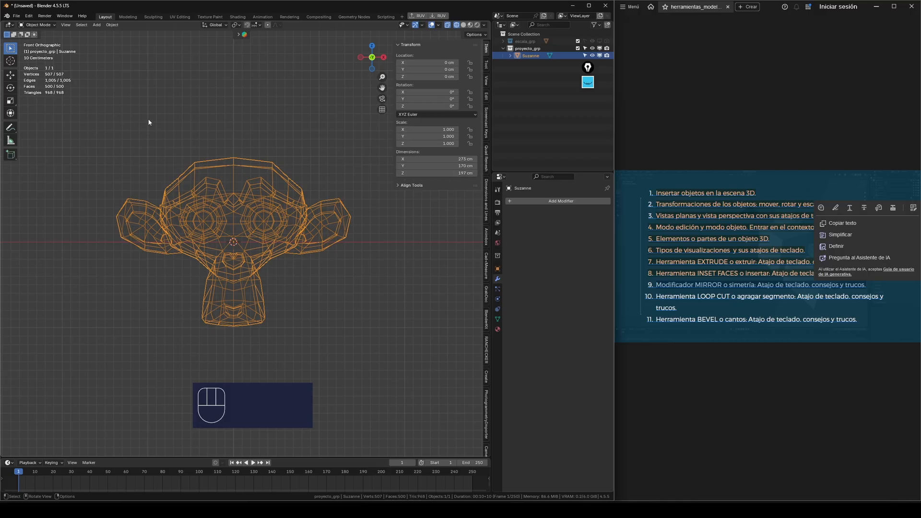
Draw a symmetrical stick figure with head, torso, outstretched arms and legs over the viewport using the screen annotation pen.
{"action": "left_click", "coordinate": [588, 82]}
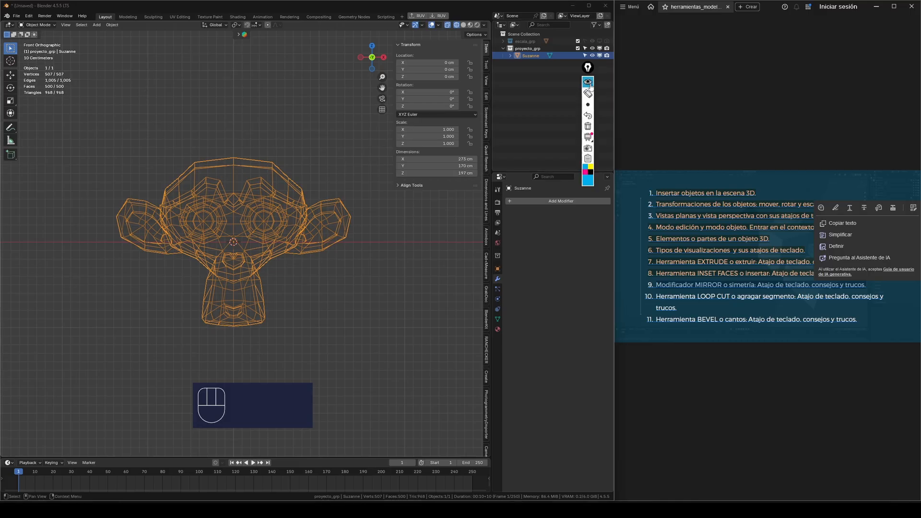
{"action": "left_click", "coordinate": [588, 115]}
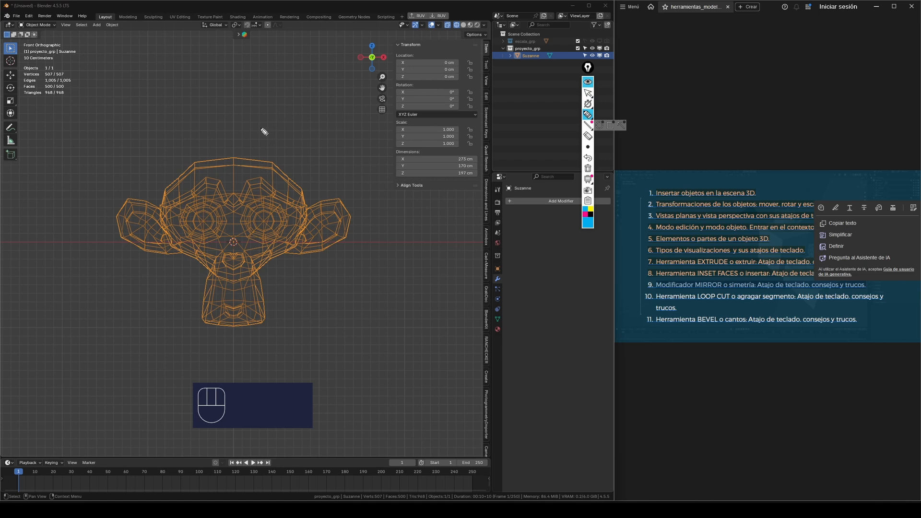
{"action": "left_click_drag", "start_coordinate": [246, 113], "coordinate": [331, 111]}
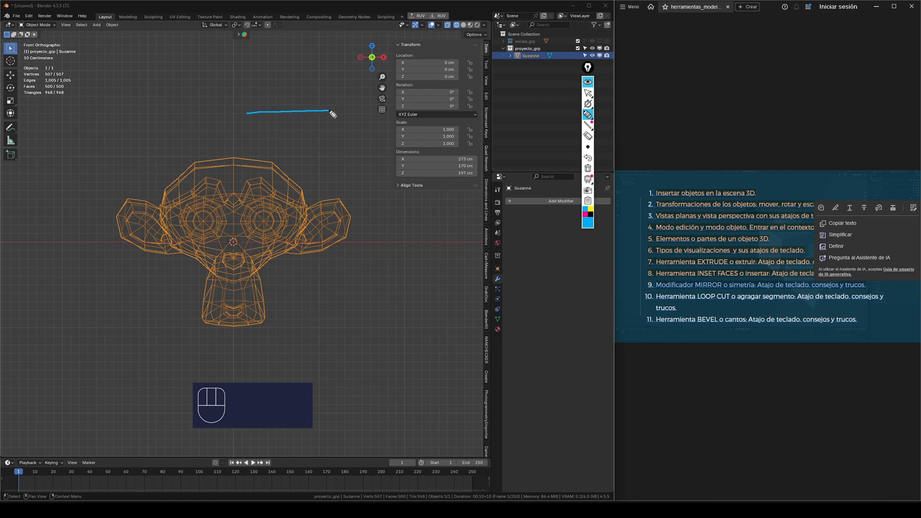
{"action": "left_click_drag", "start_coordinate": [251, 135], "coordinate": [285, 243]}
{"action": "mouse_move", "coordinate": [231, 76]}
{"action": "left_mouse_down"}
{"action": "mouse_move", "coordinate": [250, 147]}
{"action": "mouse_move", "coordinate": [223, 104]}
{"action": "mouse_move", "coordinate": [139, 106]}
{"action": "left_mouse_up"}
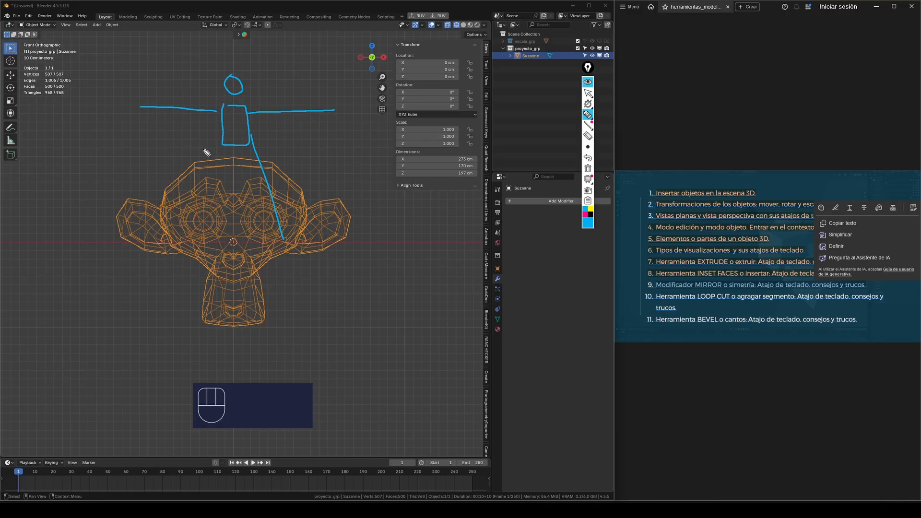
{"action": "left_click_drag", "start_coordinate": [219, 140], "coordinate": [168, 218]}
Clear the whole annotation drawing, return to the normal pointer and collapse the annotation toolbar, keeping the monkey selected.
{"action": "left_click", "coordinate": [588, 137]}
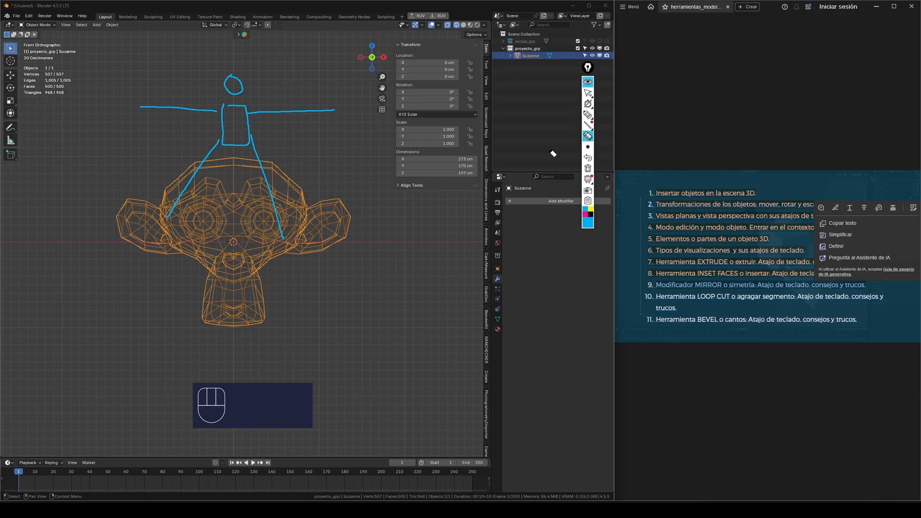
{"action": "left_click", "coordinate": [588, 168]}
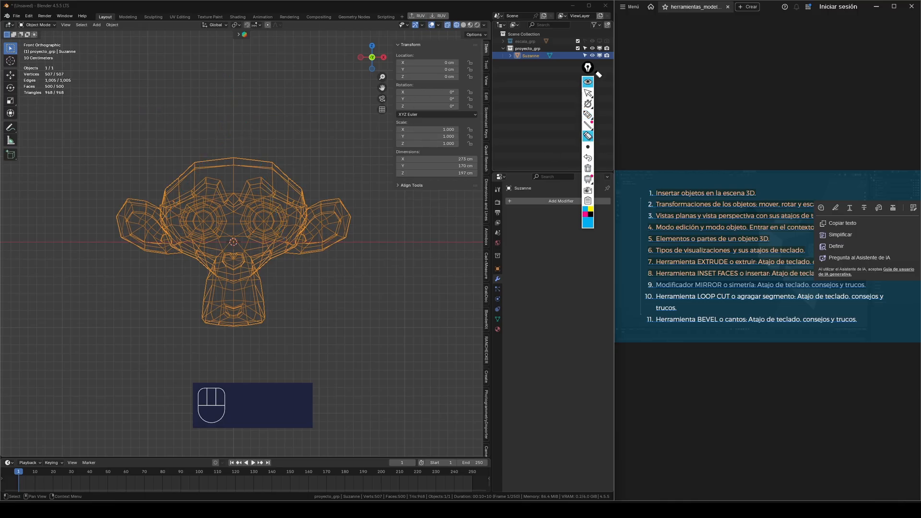
{"action": "left_click", "coordinate": [588, 92]}
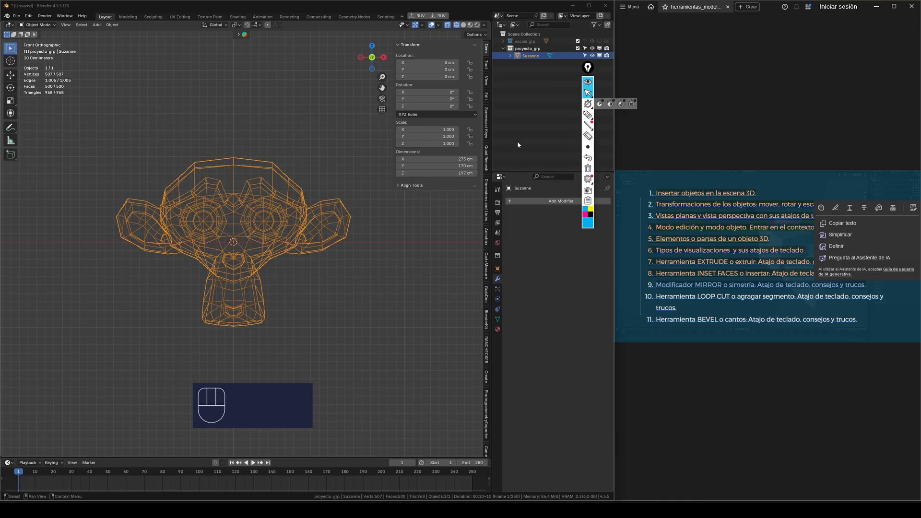
{"action": "left_click", "coordinate": [329, 304]}
{"action": "scroll", "coordinate": [311, 269], "scroll_direction": "up", "scroll_amount": 2}
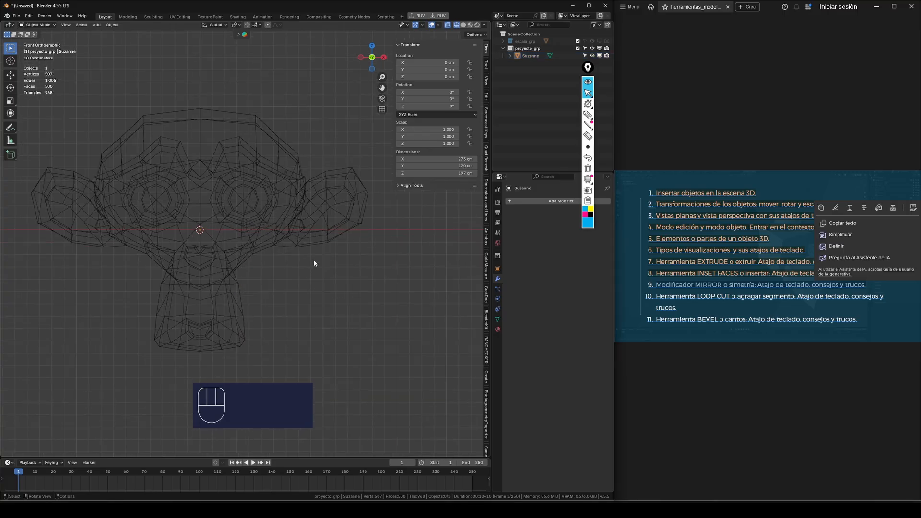
{"action": "left_click", "coordinate": [310, 237]}
{"action": "scroll", "coordinate": [309, 238], "scroll_direction": "down", "scroll_amount": 3}
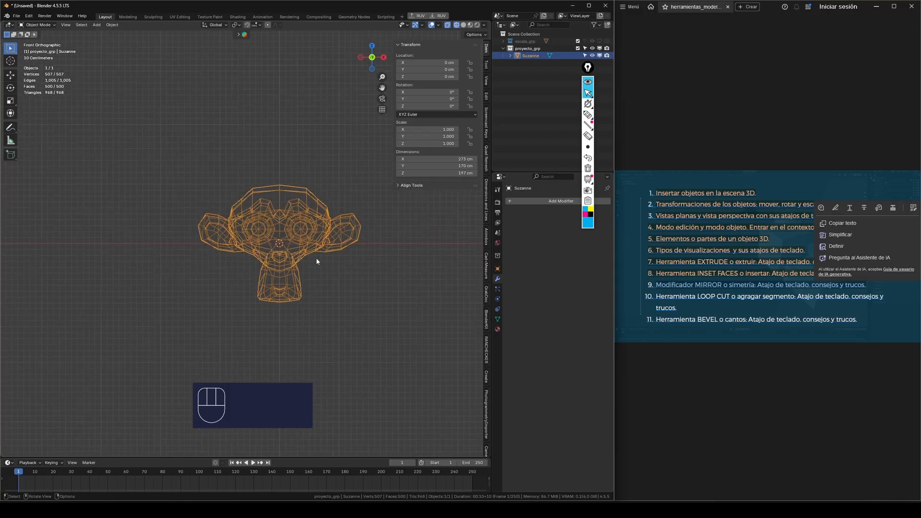
{"action": "scroll", "coordinate": [431, 281], "scroll_direction": "up", "scroll_amount": 3}
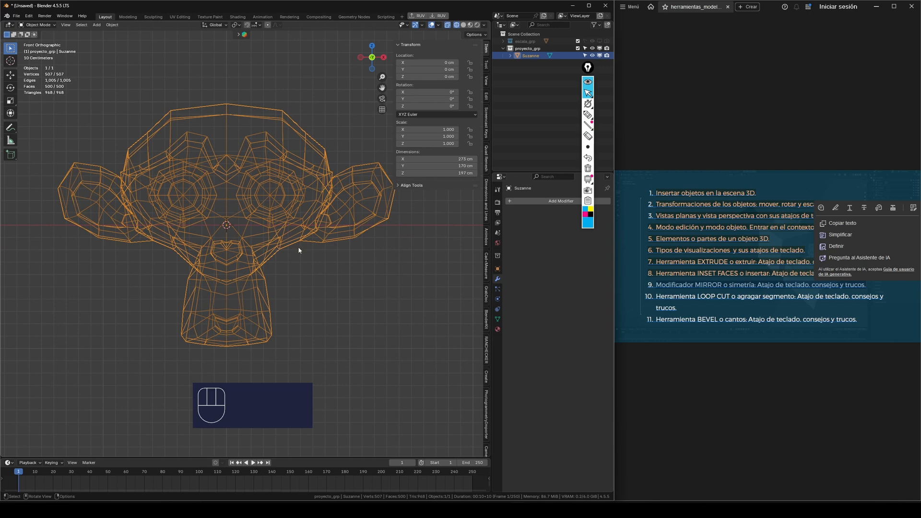
{"action": "left_click", "coordinate": [588, 82]}
In Edit Mode, select all faces on the monkey's −X half up to the centre line and delete them.
{"action": "scroll", "coordinate": [267, 278], "scroll_direction": "down", "scroll_amount": 2}
{"action": "scroll", "coordinate": [230, 256], "scroll_direction": "up", "scroll_amount": 2}
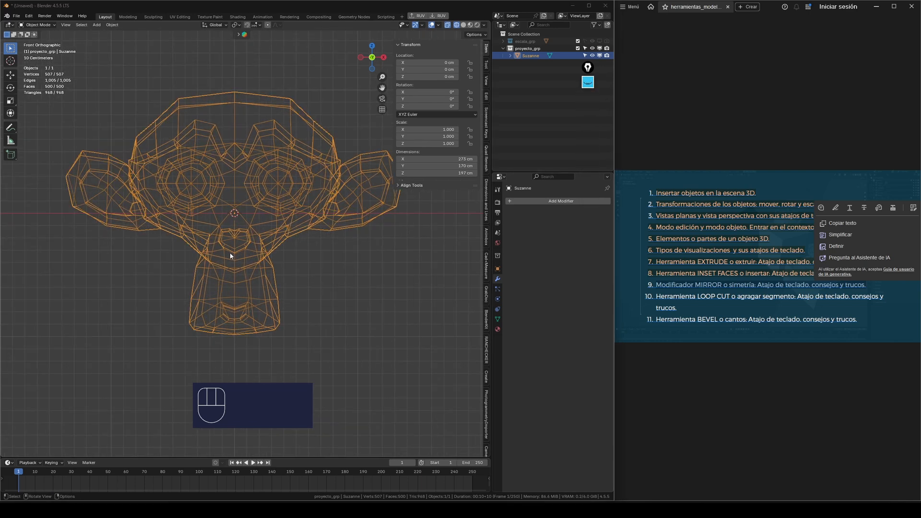
{"action": "scroll", "coordinate": [253, 235], "scroll_direction": "down", "scroll_amount": 1}
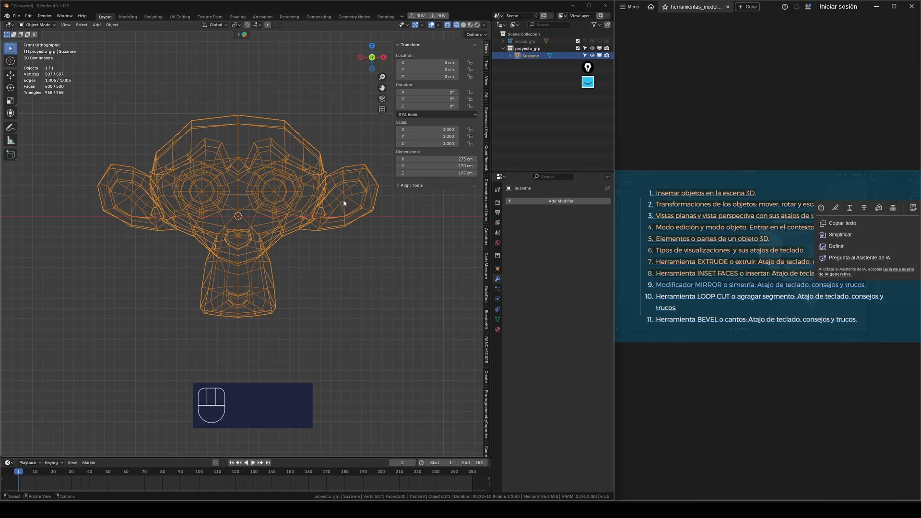
{"action": "key", "text": "alt+a"}
{"action": "left_click", "coordinate": [289, 225]}
{"action": "key", "text": "Tab"}
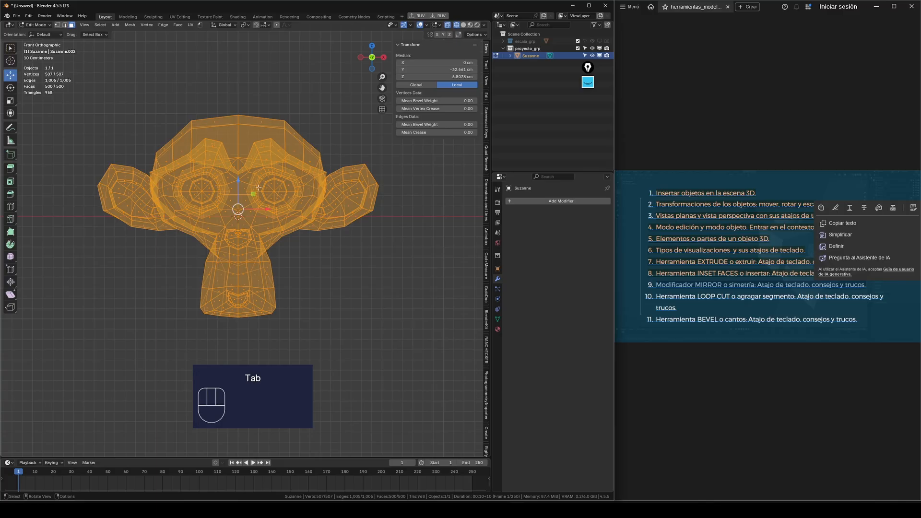
{"action": "left_click_drag", "start_coordinate": [69, 57], "coordinate": [240, 354]}
{"action": "scroll", "coordinate": [237, 245], "scroll_direction": "up", "scroll_amount": 8}
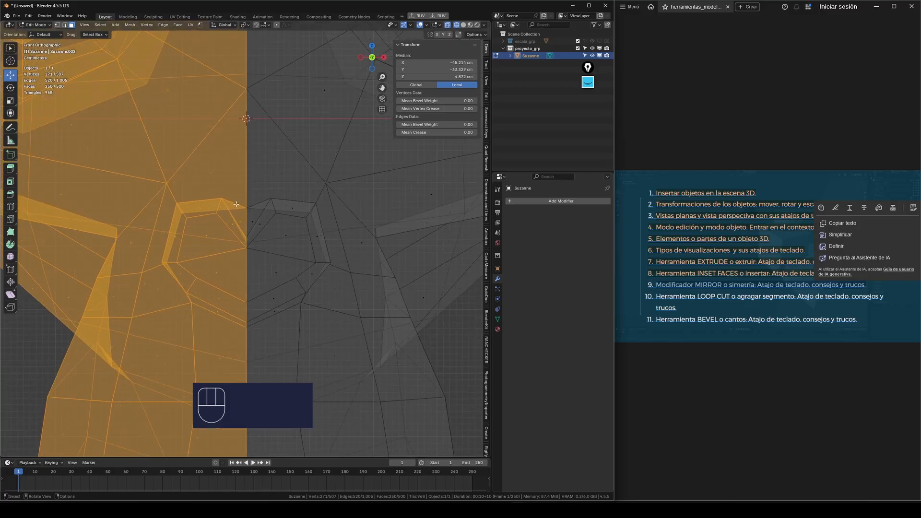
{"action": "scroll", "coordinate": [248, 246], "scroll_direction": "down", "scroll_amount": 8}
{"action": "scroll", "coordinate": [247, 122], "scroll_direction": "up", "scroll_amount": 3}
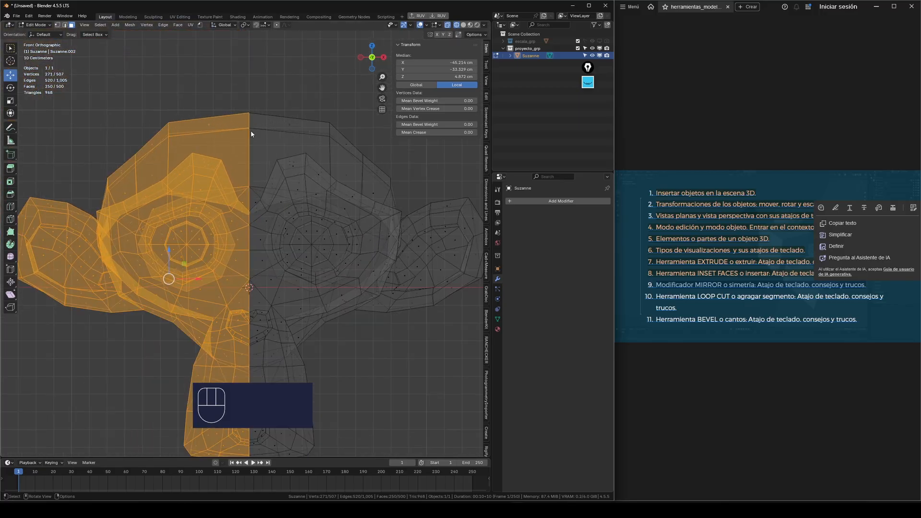
{"action": "key", "text": "x"}
{"action": "left_click", "coordinate": [216, 149]}
{"action": "scroll", "coordinate": [266, 218], "scroll_direction": "down", "scroll_amount": 4}
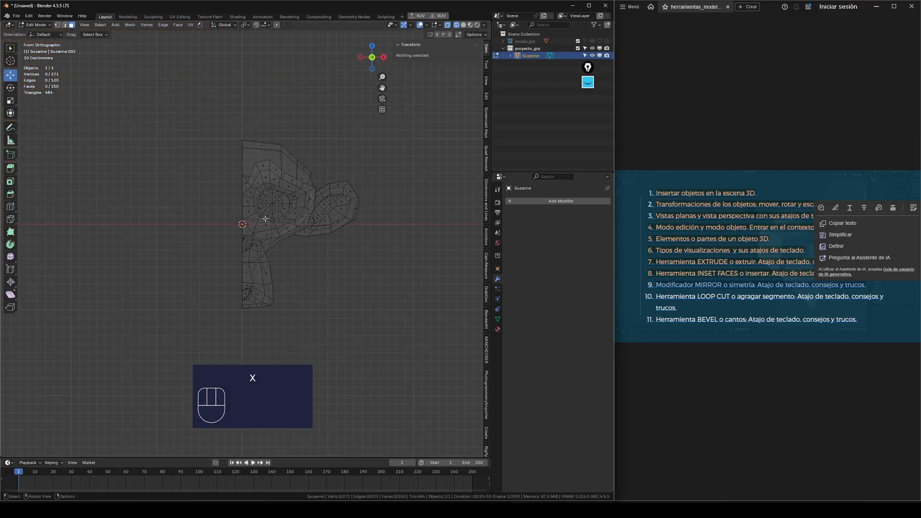
Restore solid shading, return to Object Mode and inspect the half head from the front and right orthographic views.
{"action": "key", "text": "shift+z"}
{"action": "mouse_move", "coordinate": [265, 239]}
{"action": "middle_mouse_down"}
{"action": "mouse_move", "coordinate": [269, 224]}
{"action": "mouse_move", "coordinate": [241, 163]}
{"action": "middle_mouse_up"}
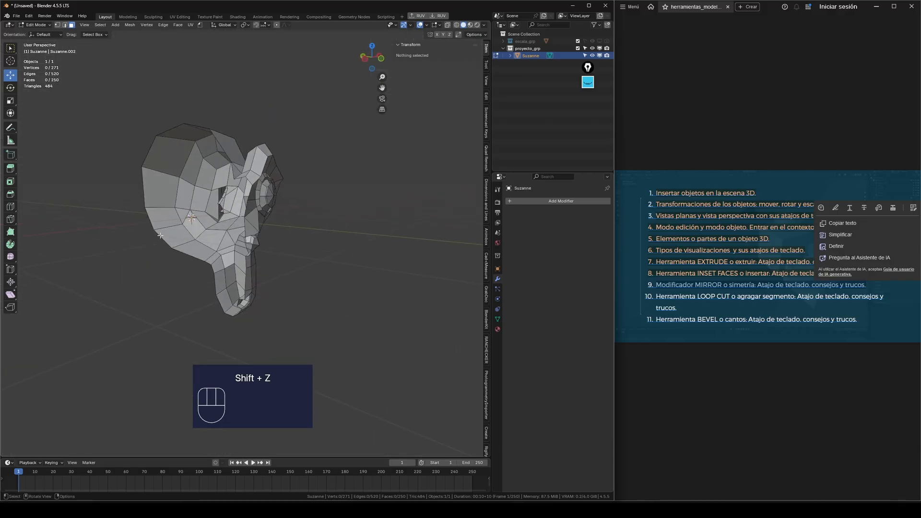
{"action": "key", "text": "Tab"}
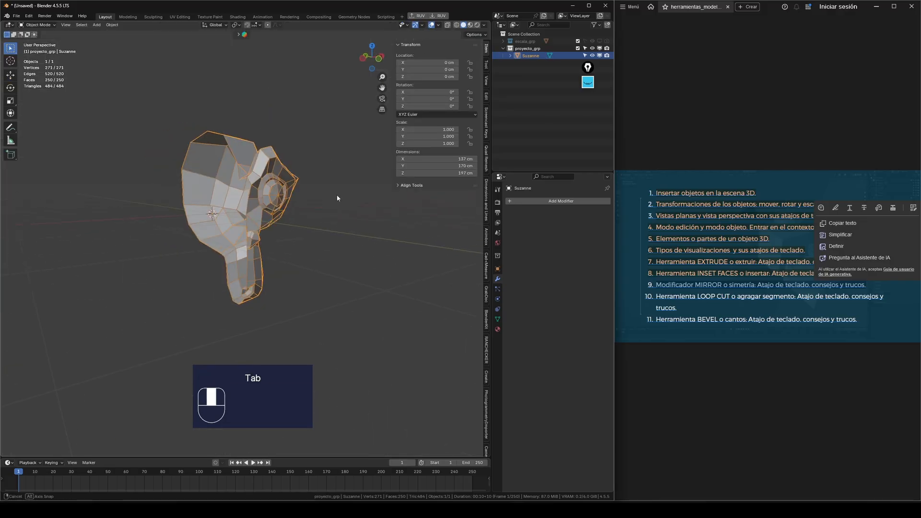
{"action": "middle_click_drag", "start_coordinate": [339, 197], "coordinate": [343, 194]}
{"action": "key", "text": "KP_1"}
{"action": "key", "text": "KP_3"}
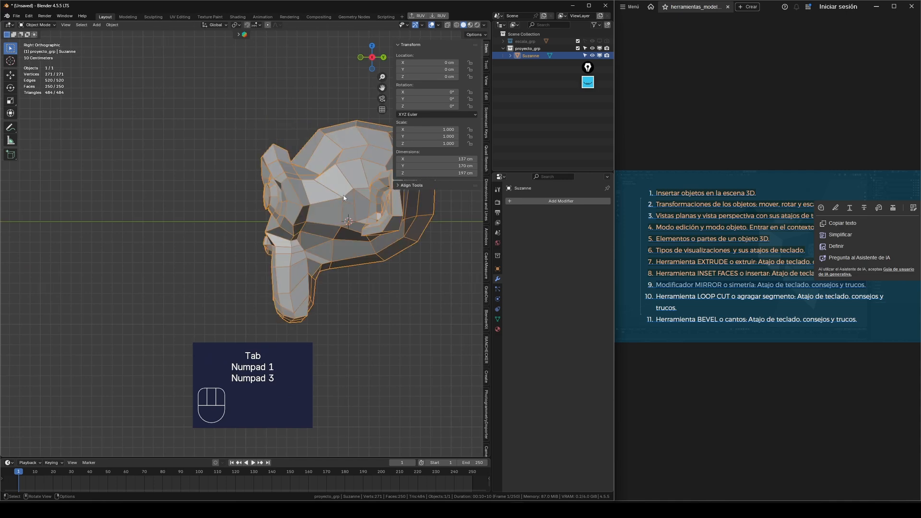
Show the half head in wireframe from the front and add a Mirror modifier to it.
{"action": "key", "text": "KP_1"}
{"action": "key", "text": "shift+z"}
{"action": "middle_click_drag", "start_coordinate": [325, 210], "coordinate": [294, 203], "text": "shift"}
{"action": "scroll", "coordinate": [295, 204], "scroll_direction": "up", "scroll_amount": 1}
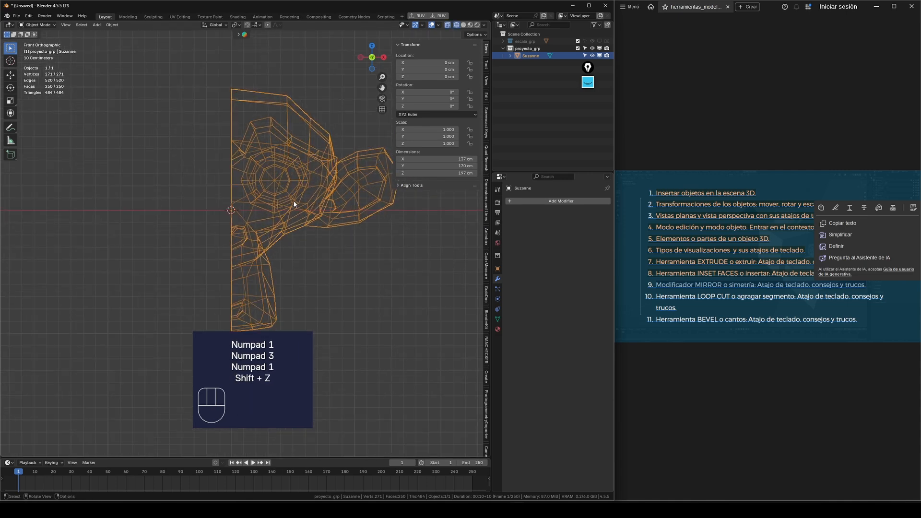
{"action": "scroll", "coordinate": [235, 228], "scroll_direction": "up", "scroll_amount": 6}
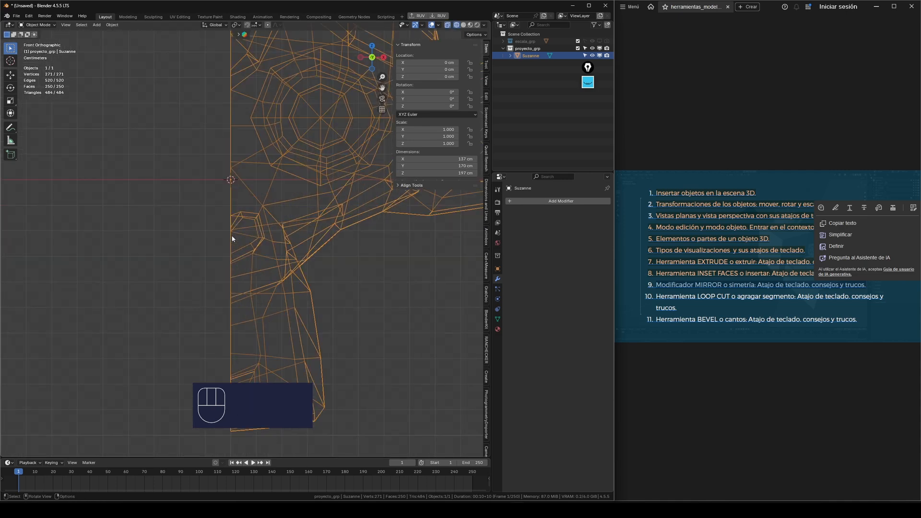
{"action": "scroll", "coordinate": [233, 228], "scroll_direction": "down", "scroll_amount": 9}
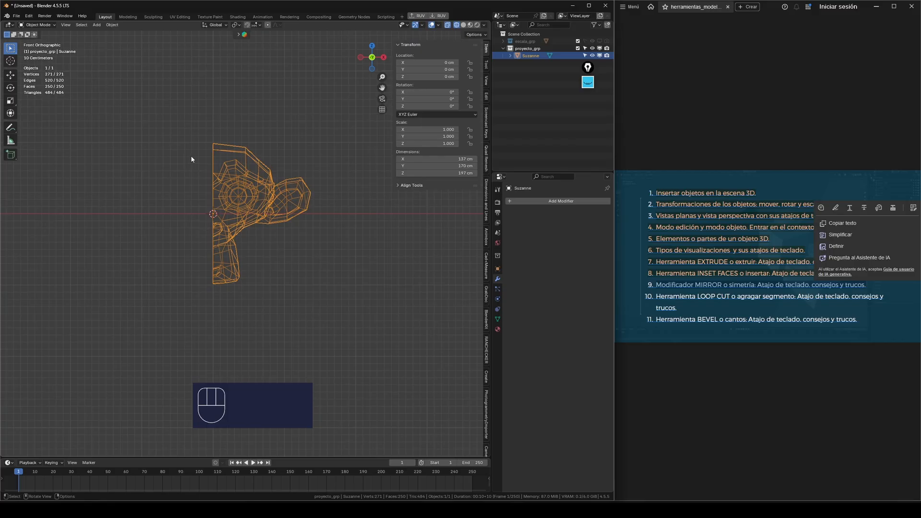
{"action": "left_click", "coordinate": [555, 204]}
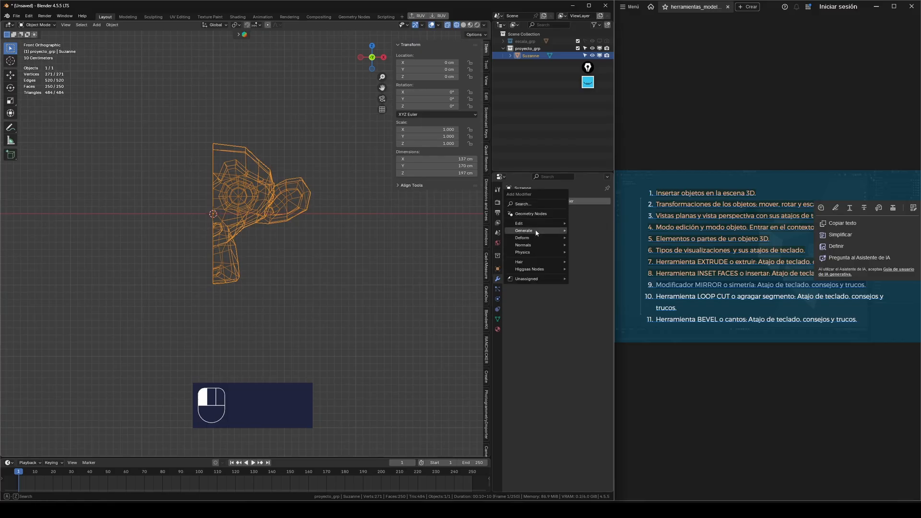
{"action": "mouse_move", "coordinate": [535, 233]}
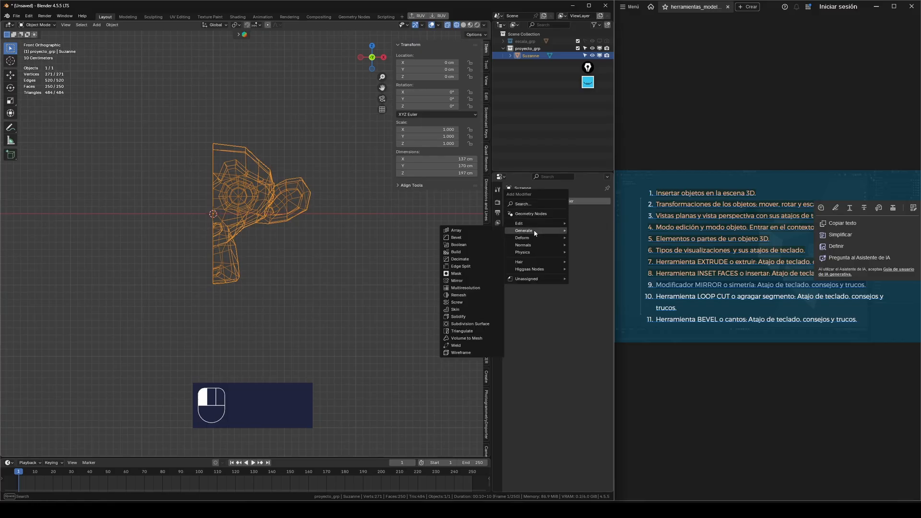
{"action": "left_click", "coordinate": [458, 281]}
{"action": "scroll", "coordinate": [200, 202], "scroll_direction": "up", "scroll_amount": 4}
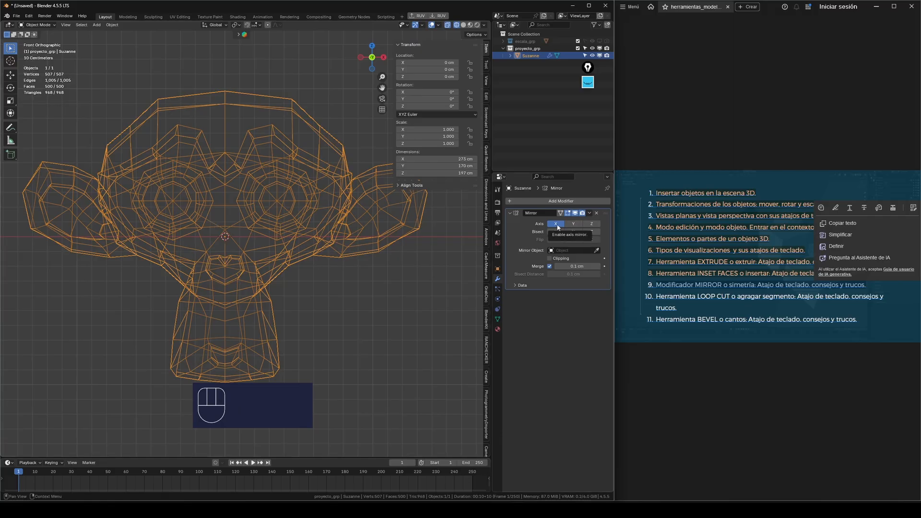
Switch the Mirror modifier's axis from X to Y and return the viewport to solid shading.
{"action": "left_click", "coordinate": [574, 224]}
{"action": "left_click", "coordinate": [556, 226]}
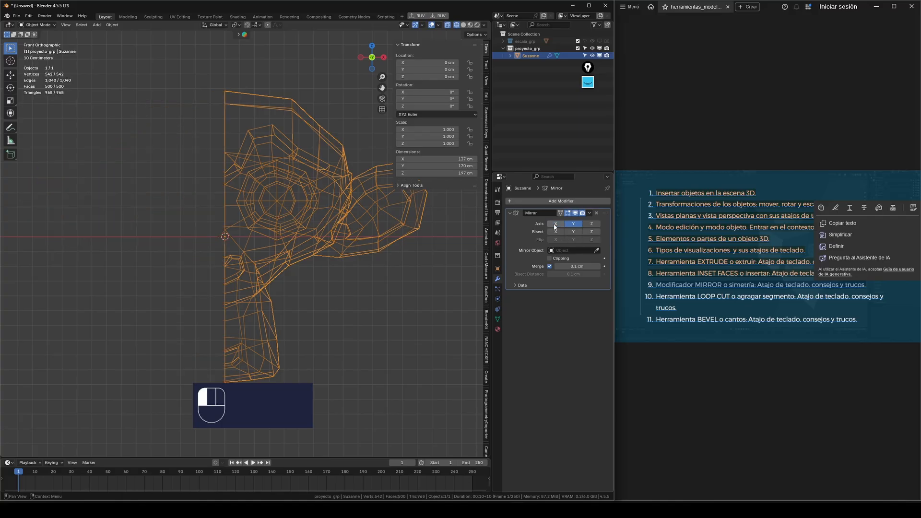
{"action": "mouse_move", "coordinate": [393, 245]}
{"action": "middle_mouse_down"}
{"action": "mouse_move", "coordinate": [297, 242]}
{"action": "mouse_move", "coordinate": [341, 251]}
{"action": "mouse_move", "coordinate": [203, 230]}
{"action": "mouse_move", "coordinate": [41, 236]}
{"action": "mouse_move", "coordinate": [115, 233]}
{"action": "mouse_move", "coordinate": [87, 212]}
{"action": "mouse_move", "coordinate": [82, 257]}
{"action": "mouse_move", "coordinate": [51, 224]}
{"action": "middle_mouse_up"}
{"action": "key", "text": "shift+z"}
Switch the Mirror modifier's axis from Y to Z and inspect the result in front view.
{"action": "left_click", "coordinate": [592, 223]}
{"action": "left_click", "coordinate": [573, 224]}
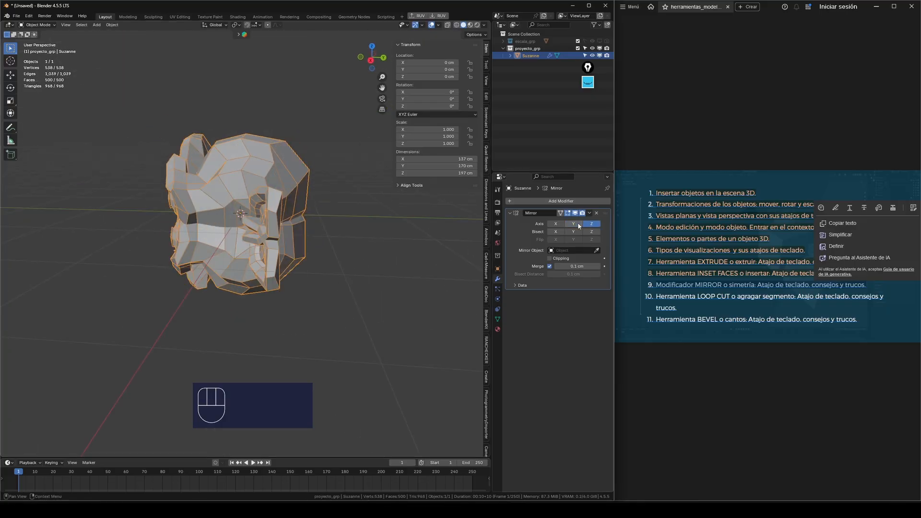
{"action": "middle_click_drag", "start_coordinate": [355, 226], "coordinate": [324, 246]}
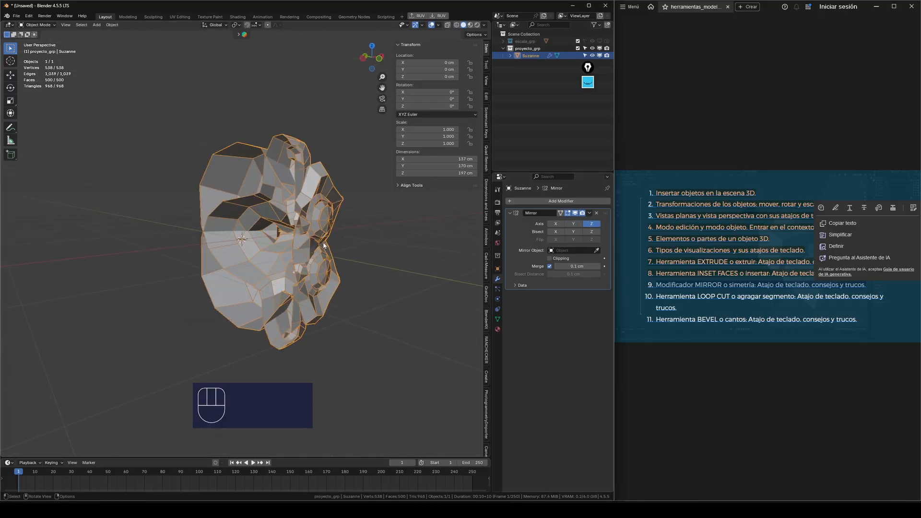
{"action": "key", "text": "KP_1"}
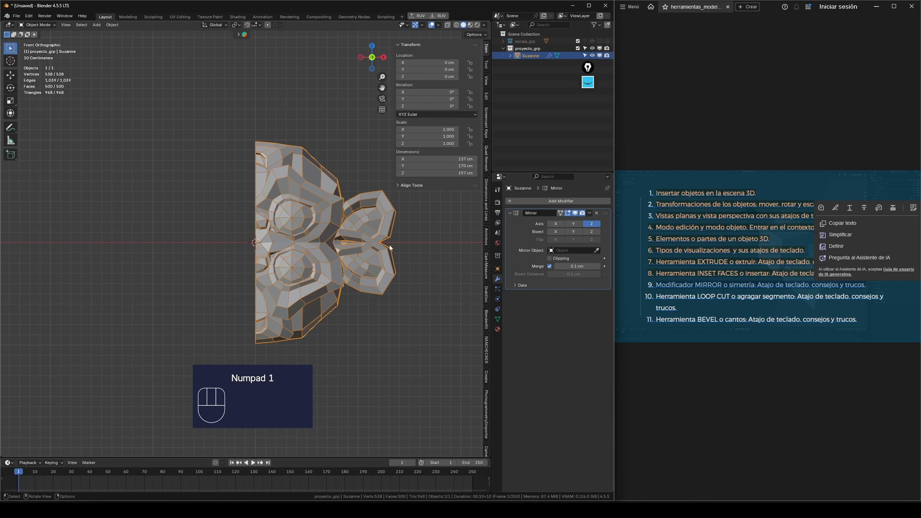
{"action": "scroll", "coordinate": [269, 203], "scroll_direction": "down", "scroll_amount": 2}
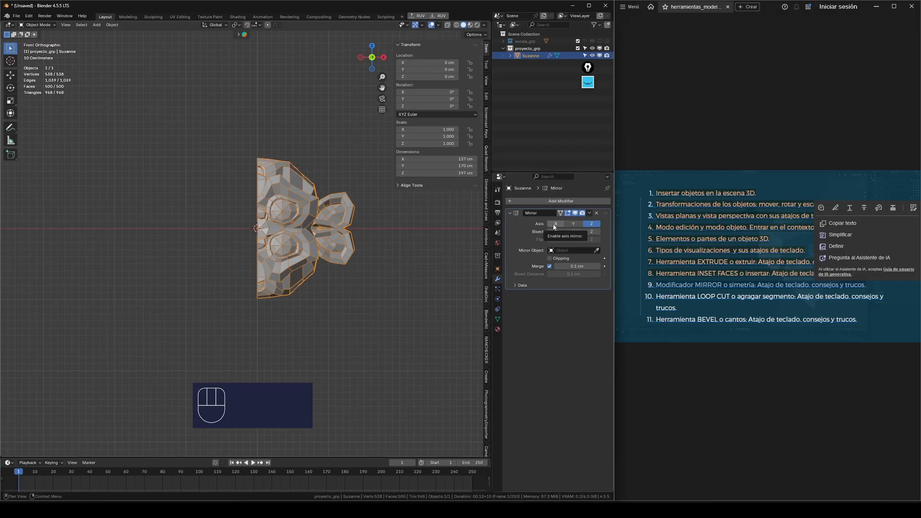
Disable the Z mirror axis, try Y and Z separately and together, and leave every axis disabled.
{"action": "left_click", "coordinate": [597, 226]}
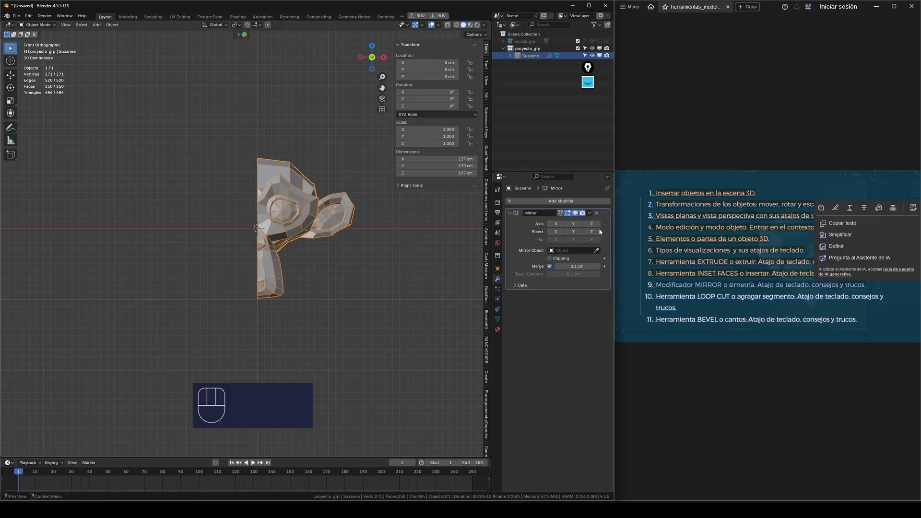
{"action": "middle_click_drag", "start_coordinate": [355, 225], "coordinate": [384, 232]}
{"action": "scroll", "coordinate": [318, 248], "scroll_direction": "up", "scroll_amount": 3}
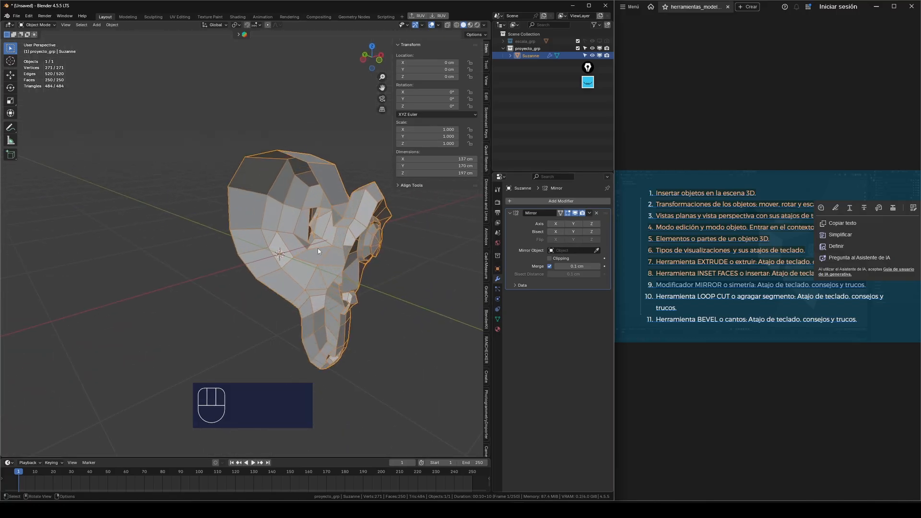
{"action": "left_click", "coordinate": [579, 224]}
{"action": "left_click", "coordinate": [580, 226]}
{"action": "left_click", "coordinate": [592, 224]}
{"action": "left_click", "coordinate": [578, 225]}
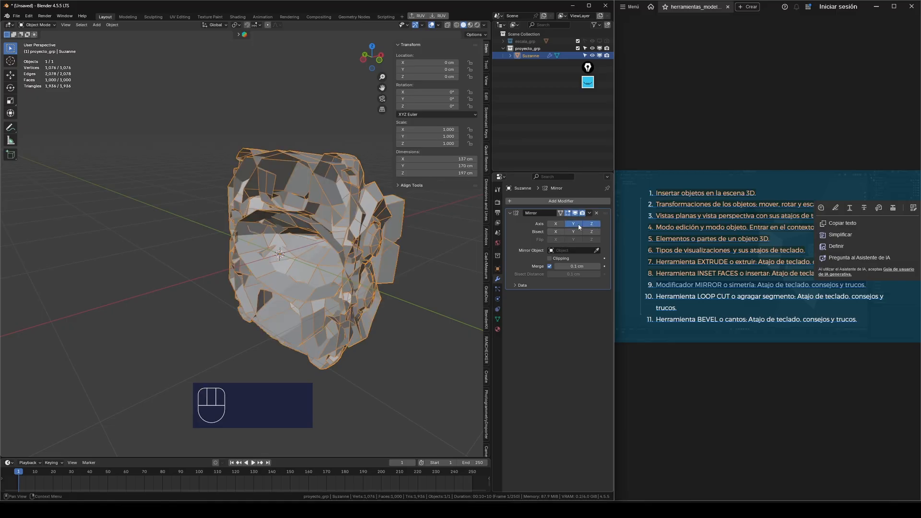
{"action": "left_click", "coordinate": [577, 225]}
{"action": "left_click", "coordinate": [592, 224]}
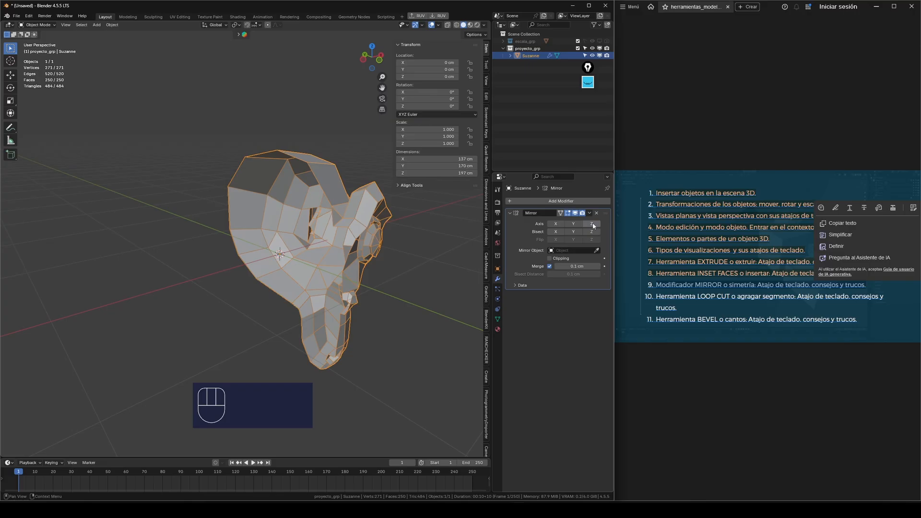
Enable only the Mirror modifier's X axis and inspect the centre line of the head in front view.
{"action": "left_click", "coordinate": [556, 224]}
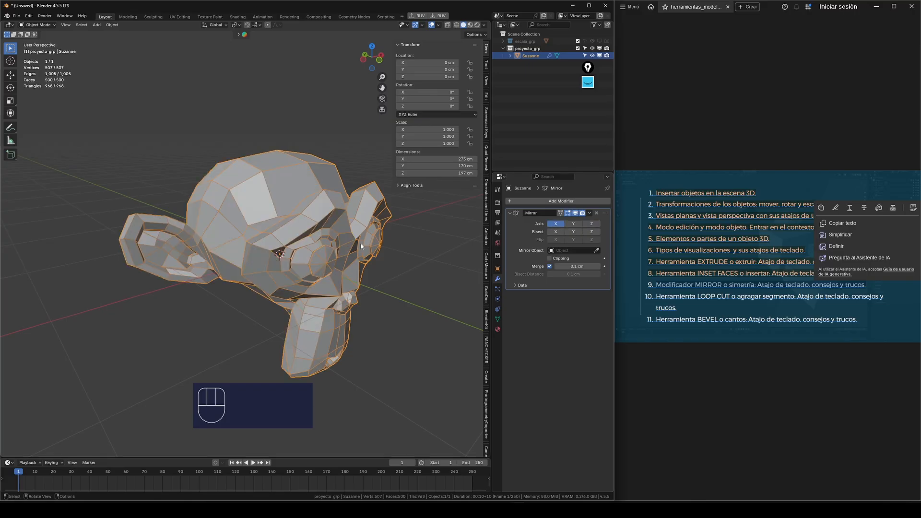
{"action": "middle_click_drag", "start_coordinate": [326, 260], "coordinate": [354, 214]}
{"action": "key", "text": "KP_1"}
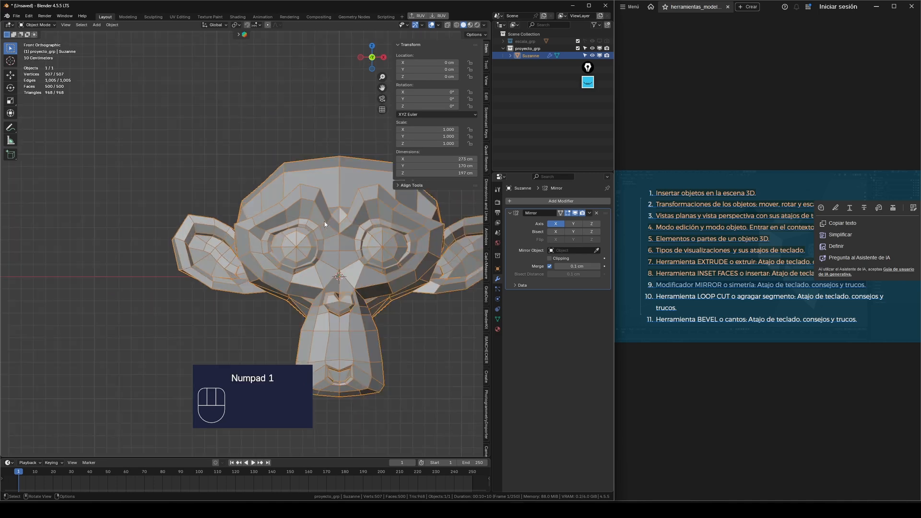
{"action": "scroll", "coordinate": [325, 225], "scroll_direction": "down", "scroll_amount": 5}
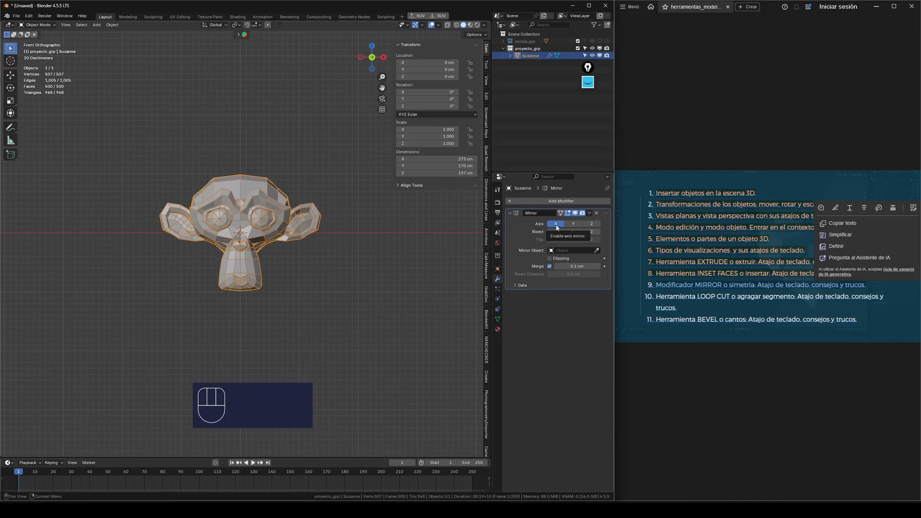
{"action": "scroll", "coordinate": [265, 226], "scroll_direction": "down", "scroll_amount": 2}
{"action": "scroll", "coordinate": [265, 227], "scroll_direction": "up", "scroll_amount": 5}
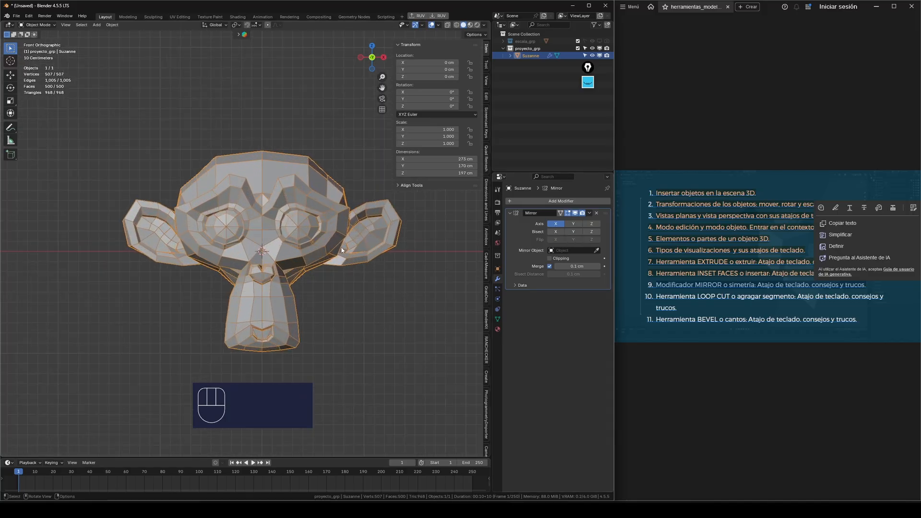
{"action": "scroll", "coordinate": [253, 247], "scroll_direction": "up", "scroll_amount": 10}
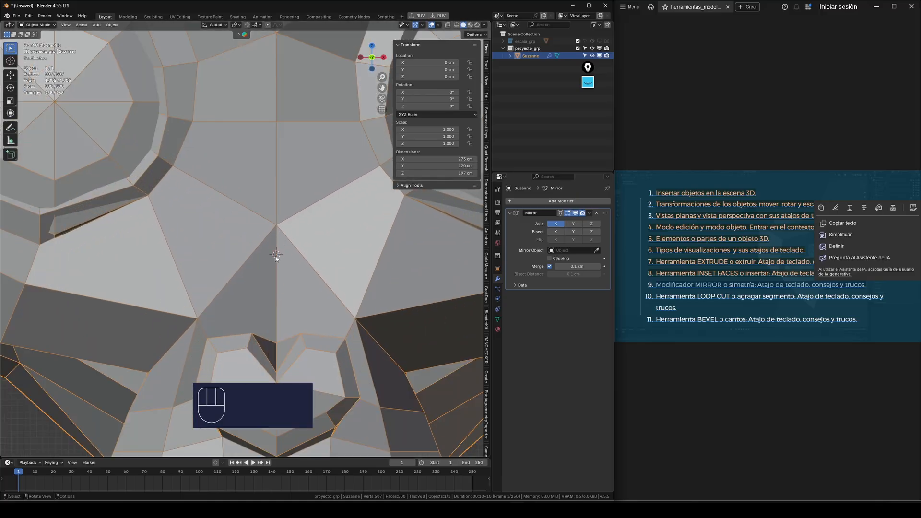
{"action": "scroll", "coordinate": [287, 265], "scroll_direction": "down", "scroll_amount": 12}
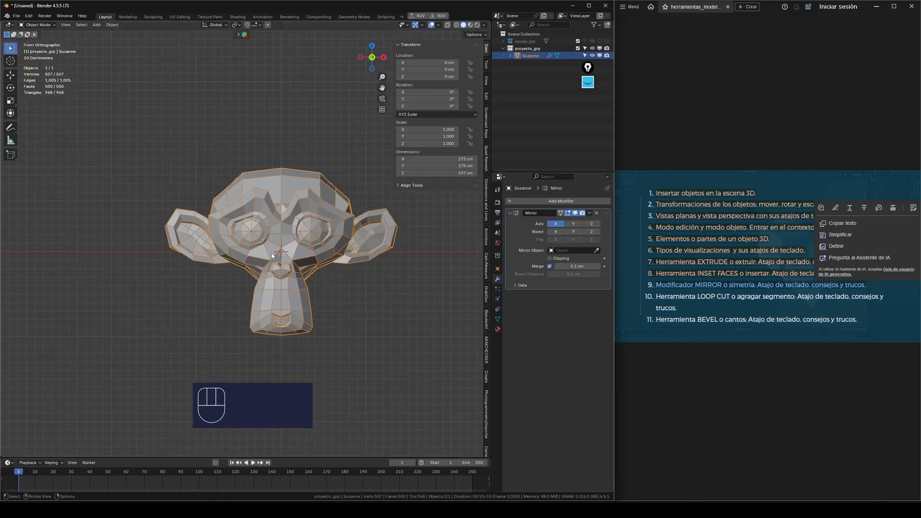
{"action": "scroll", "coordinate": [293, 255], "scroll_direction": "up", "scroll_amount": 3}
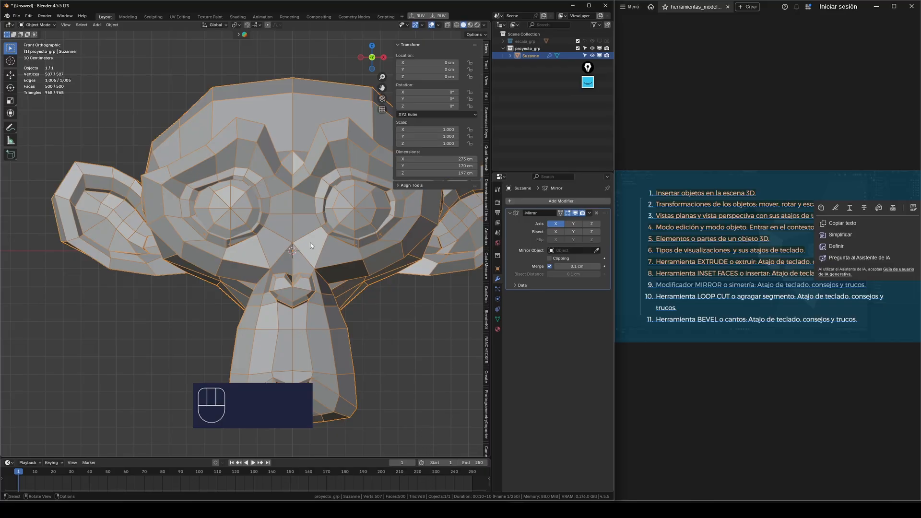
Turn off the Mirror modifier's viewport display to see only the half head and its origin.
{"action": "left_click", "coordinate": [575, 213]}
{"action": "scroll", "coordinate": [48, 230], "scroll_direction": "down", "scroll_amount": 1}
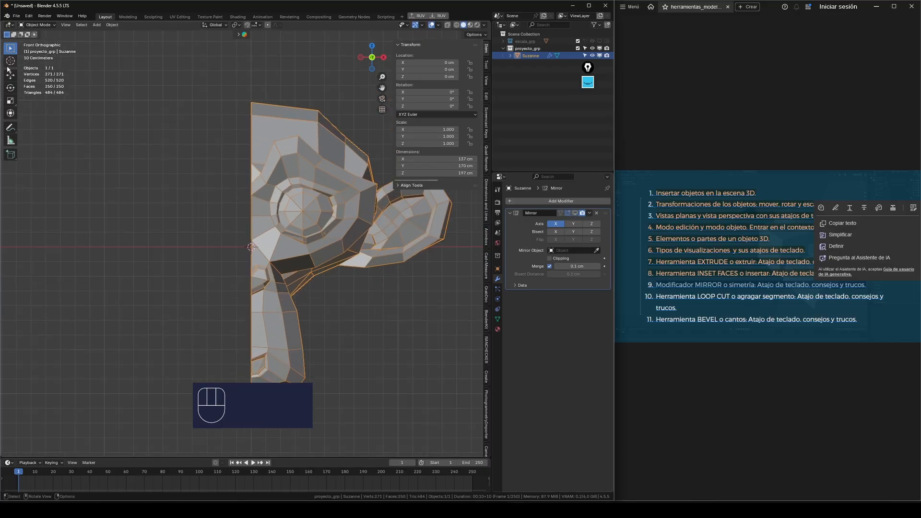
{"action": "scroll", "coordinate": [228, 206], "scroll_direction": "down", "scroll_amount": 2}
{"action": "scroll", "coordinate": [277, 264], "scroll_direction": "up", "scroll_amount": 3}
{"action": "scroll", "coordinate": [244, 203], "scroll_direction": "down", "scroll_amount": 2}
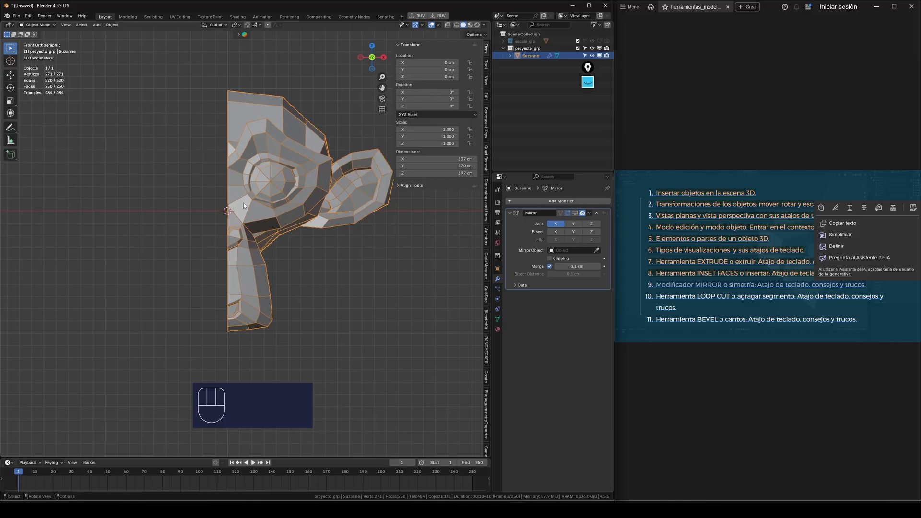
{"action": "right_click", "coordinate": [288, 189]}
{"action": "right_click", "coordinate": [274, 144]}
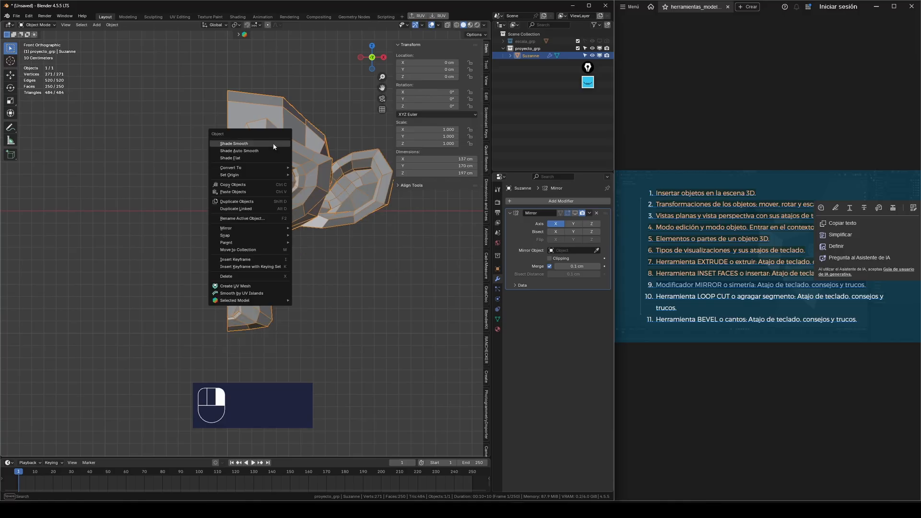
{"action": "left_click", "coordinate": [308, 159]}
{"action": "left_click", "coordinate": [307, 159]}
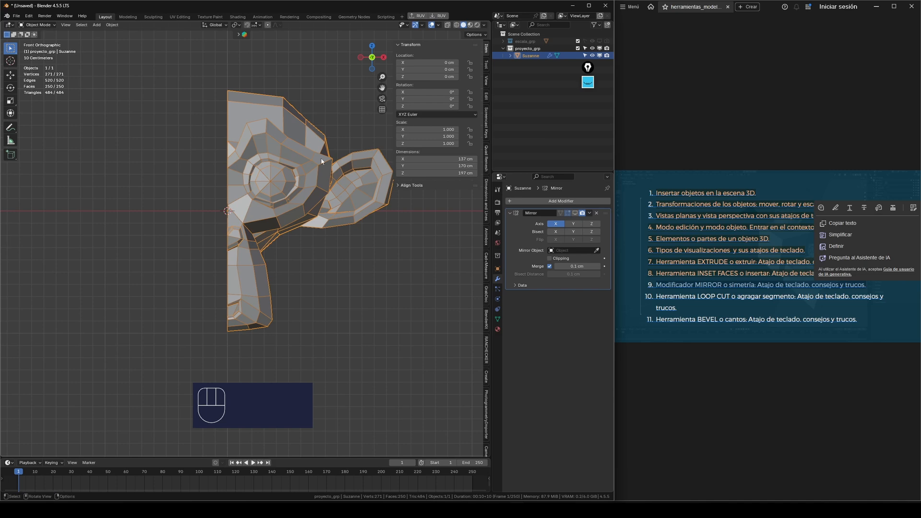
Set the half head's origin with the Origin to Geometry option.
{"action": "right_click", "coordinate": [304, 157]}
{"action": "mouse_move", "coordinate": [275, 184]}
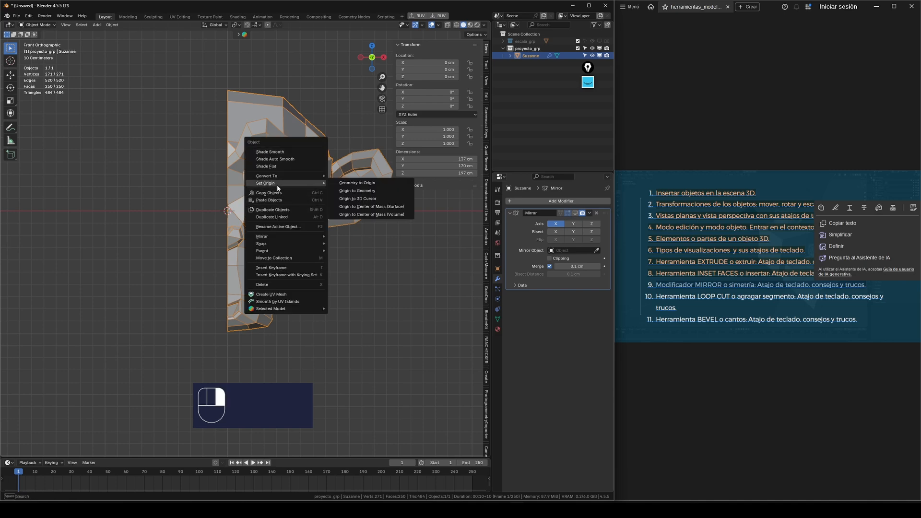
{"action": "left_click", "coordinate": [369, 191]}
{"action": "scroll", "coordinate": [272, 201], "scroll_direction": "up", "scroll_amount": 3}
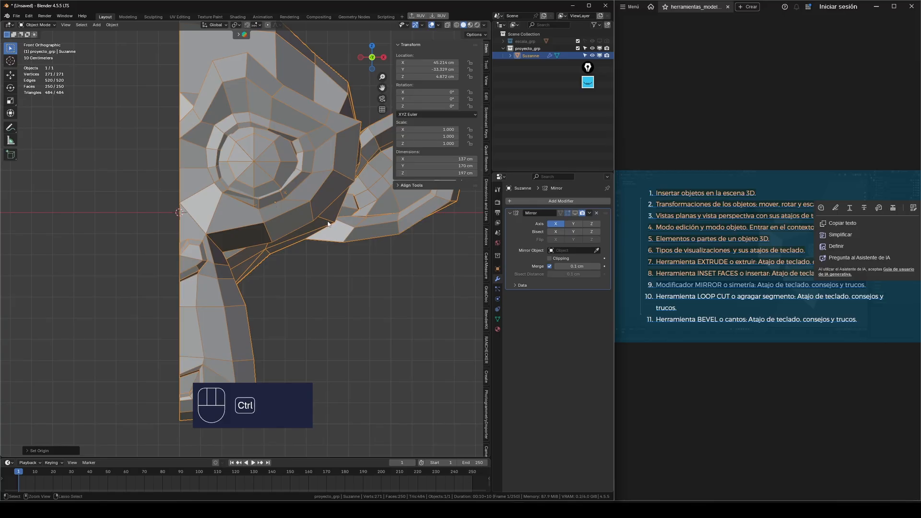
Undo the origin change to compare the origin's position on the half head, and redo it.
{"action": "key", "text": "ctrl+z"}
{"action": "scroll", "coordinate": [169, 213], "scroll_direction": "up", "scroll_amount": 4}
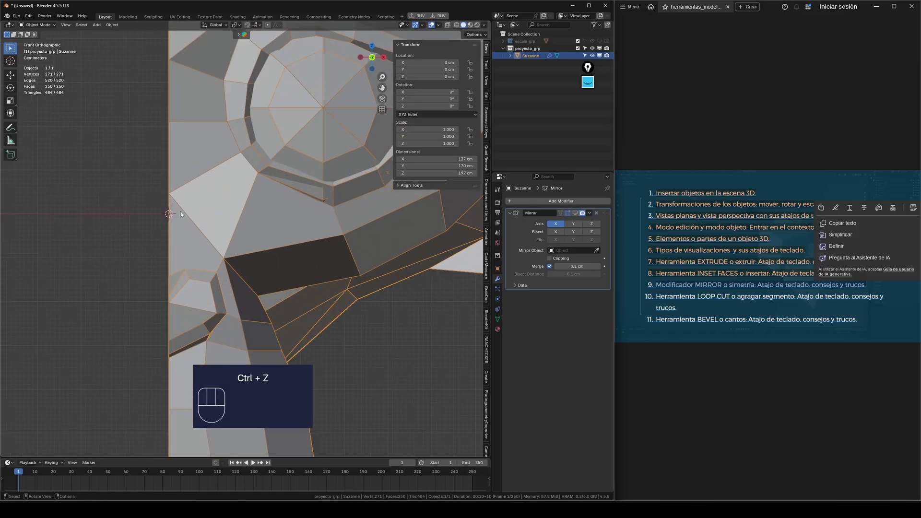
{"action": "scroll", "coordinate": [261, 222], "scroll_direction": "down", "scroll_amount": 4}
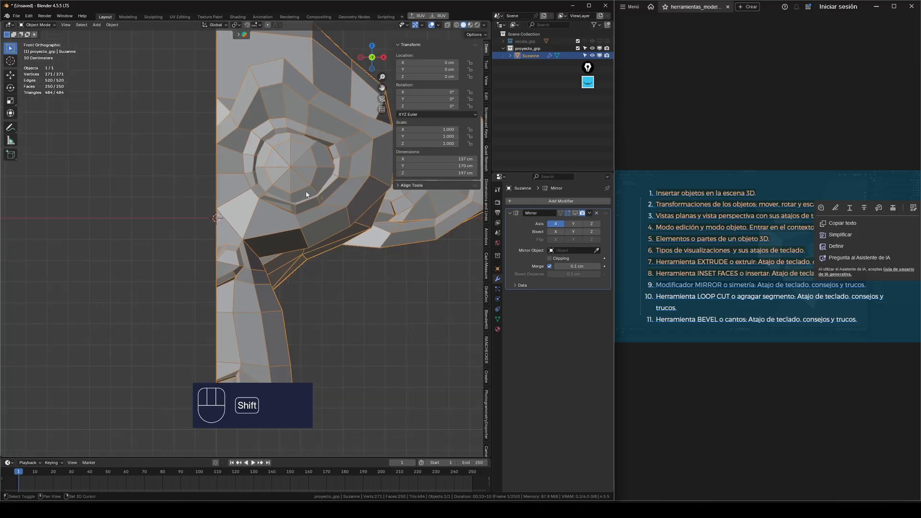
{"action": "key", "text": "shift+z"}
{"action": "key", "text": "shift+z"}
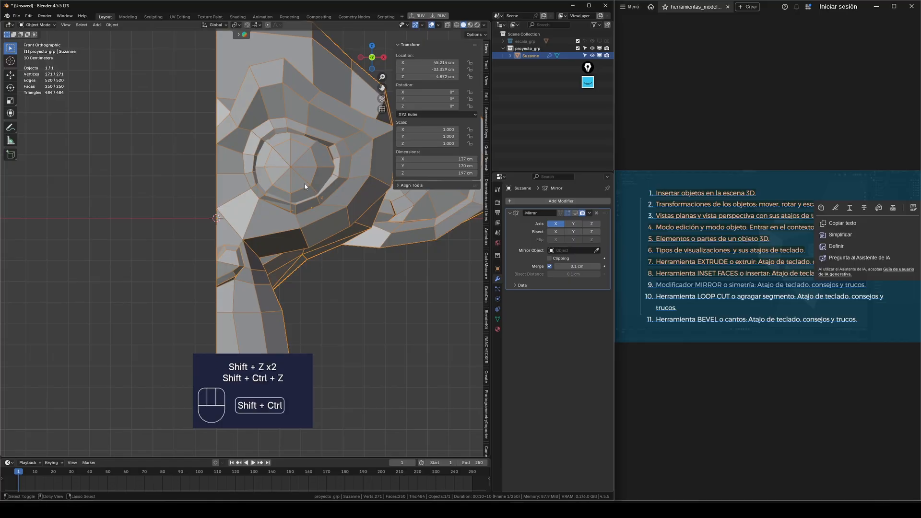
{"action": "key", "text": "ctrl+shift+z"}
{"action": "scroll", "coordinate": [317, 199], "scroll_direction": "up", "scroll_amount": 3}
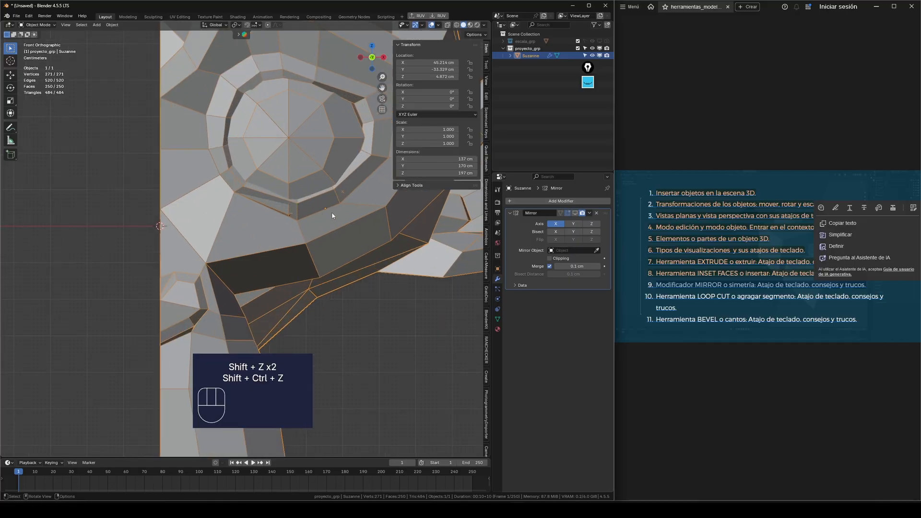
{"action": "scroll", "coordinate": [332, 212], "scroll_direction": "down", "scroll_amount": 5}
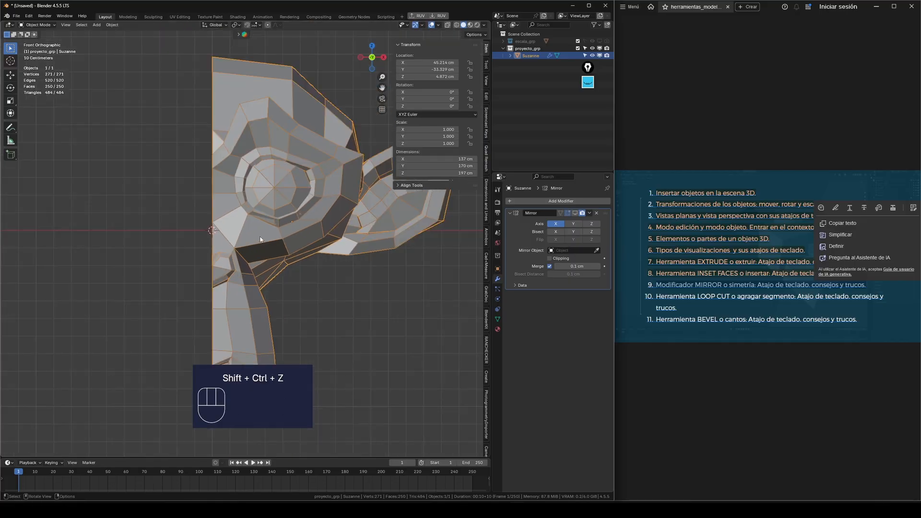
Toggle the Mirror modifier's viewport display several times to compare the half head with its mirrored version, leaving it enabled.
{"action": "left_click", "coordinate": [576, 214]}
{"action": "left_click", "coordinate": [576, 214]}
{"action": "left_click", "coordinate": [576, 213]}
{"action": "left_click", "coordinate": [576, 213]}
{"action": "left_click", "coordinate": [576, 213]}
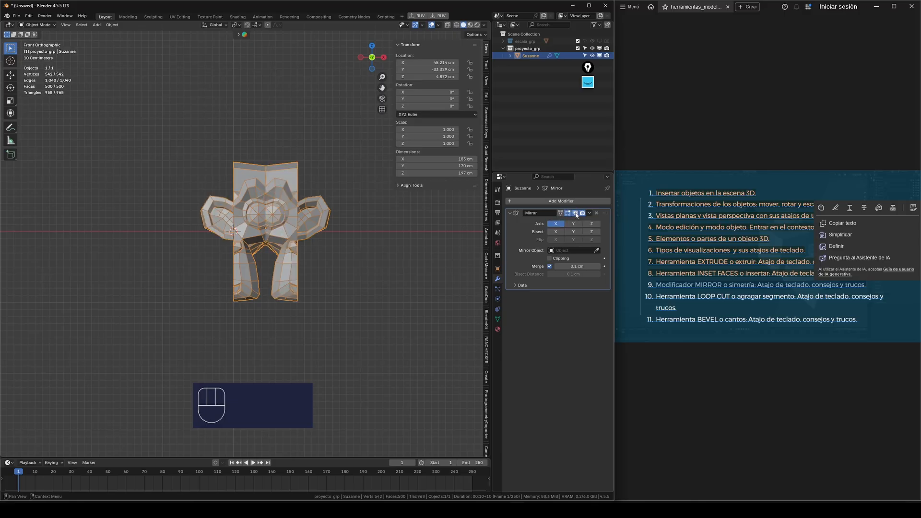
Undo the last six changes to Suzanne and its Mirror modifier.
{"action": "scroll", "coordinate": [267, 220], "scroll_direction": "up", "scroll_amount": 4}
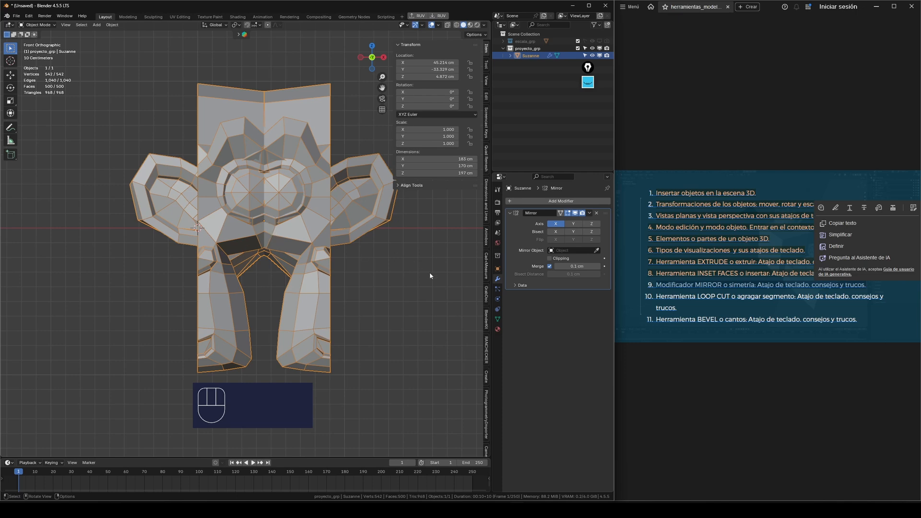
{"action": "key", "text": "ctrl+z"}
{"action": "key", "text": "ctrl+z"}
{"action": "key", "text": "ctrl+z"}
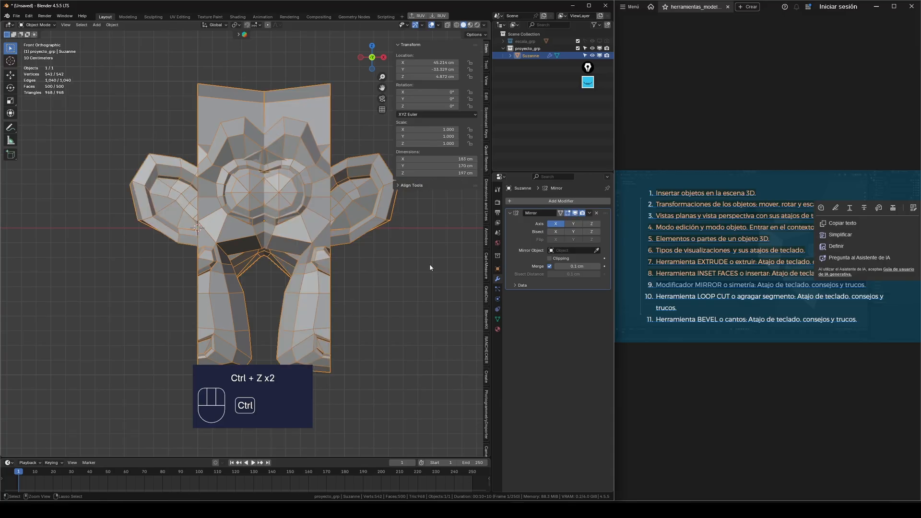
{"action": "key", "text": "ctrl+z"}
{"action": "key", "text": "ctrl+z"}
{"action": "key", "text": "ctrl+z"}
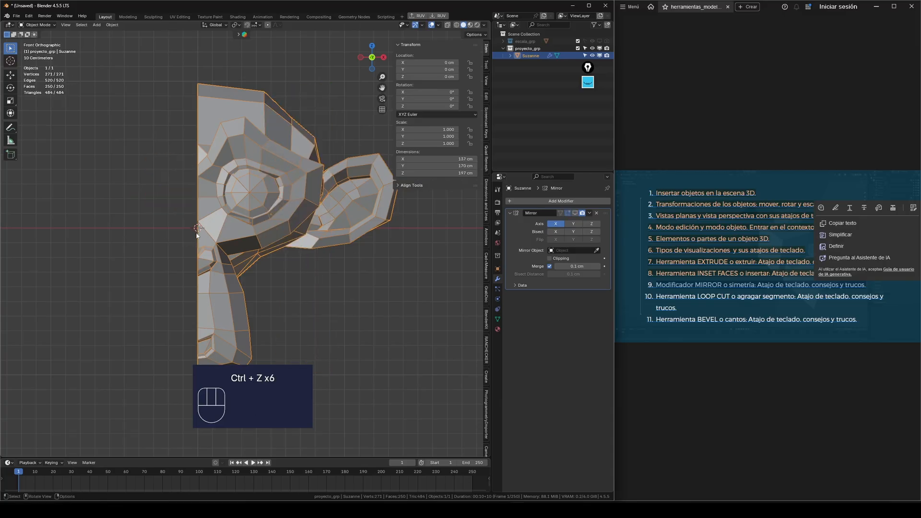
{"action": "key", "text": "KP_Decimal"}
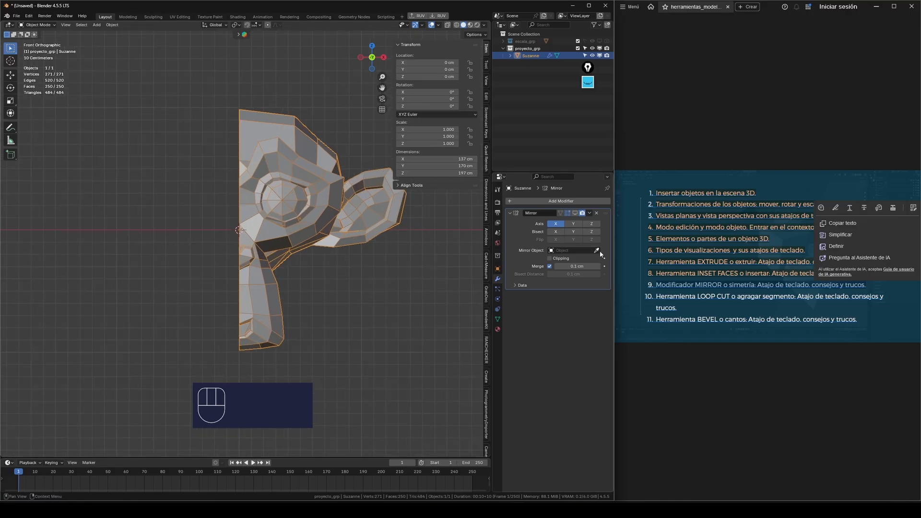
Enable the Mirror modifier's viewport display so the half monkey head is completed across the X axis.
{"action": "left_click", "coordinate": [575, 213]}
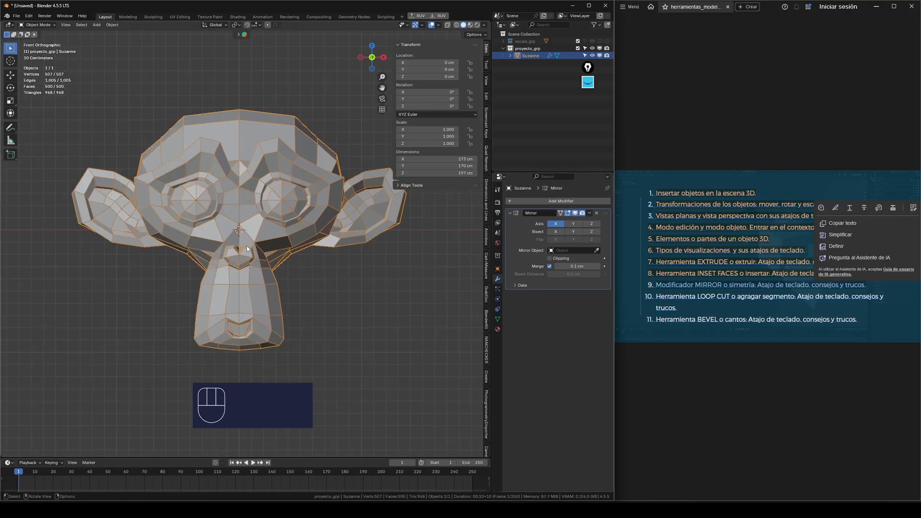
{"action": "scroll", "coordinate": [245, 235], "scroll_direction": "up", "scroll_amount": 2}
{"action": "scroll", "coordinate": [242, 221], "scroll_direction": "down", "scroll_amount": 2}
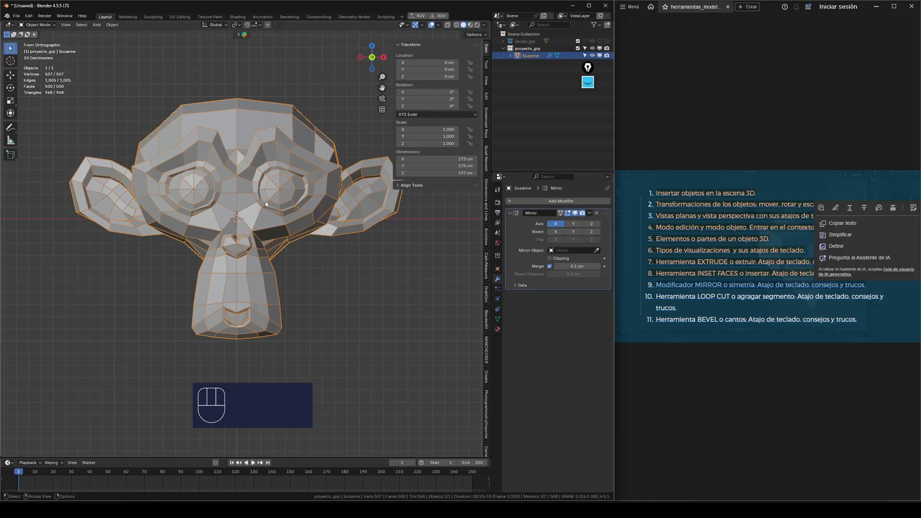
{"action": "scroll", "coordinate": [232, 219], "scroll_direction": "up", "scroll_amount": 3}
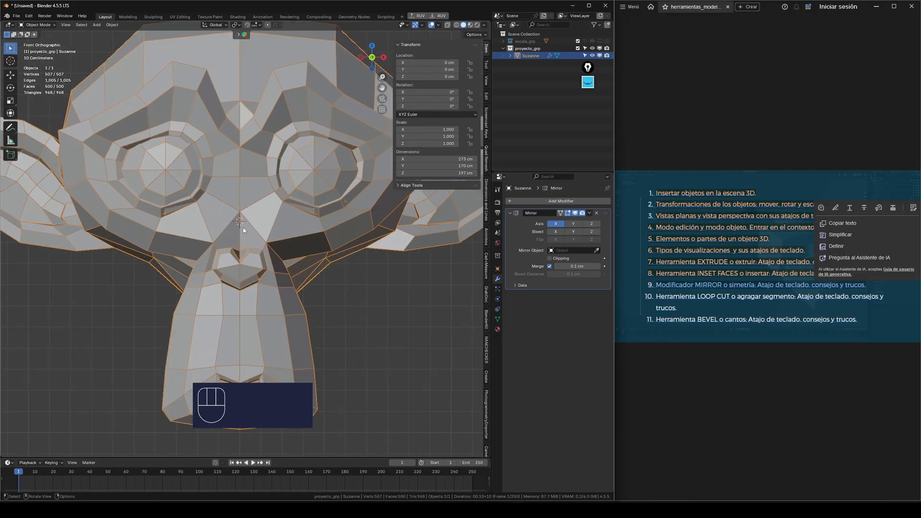
{"action": "scroll", "coordinate": [244, 211], "scroll_direction": "down", "scroll_amount": 5}
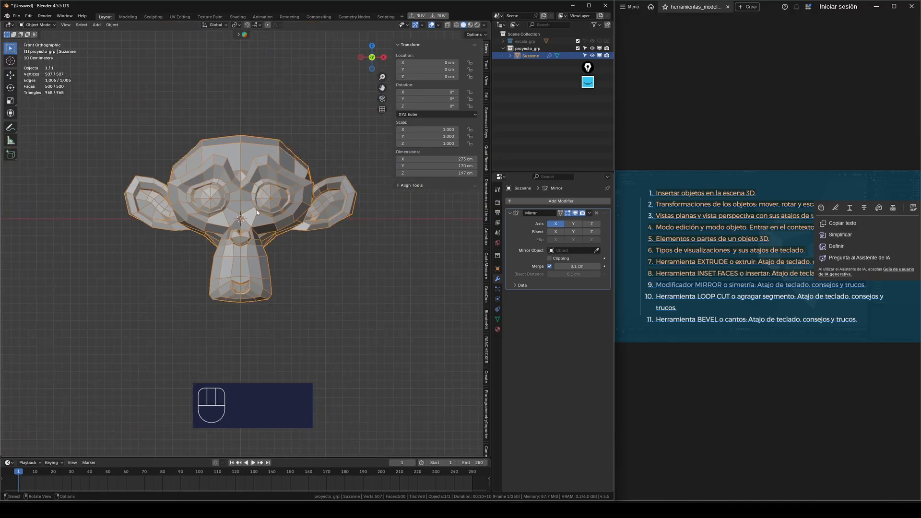
{"action": "scroll", "coordinate": [250, 214], "scroll_direction": "up", "scroll_amount": 1}
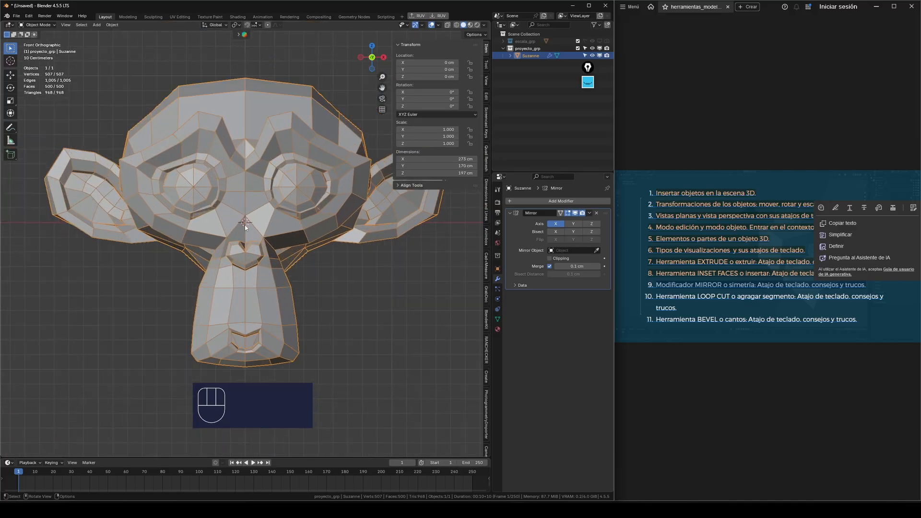
{"action": "scroll", "coordinate": [244, 226], "scroll_direction": "down", "scroll_amount": 2}
Annotate the upper monkey head with a blue circle and pink arrows using the screen pen, and clear all the marks.
{"action": "left_click", "coordinate": [588, 82]}
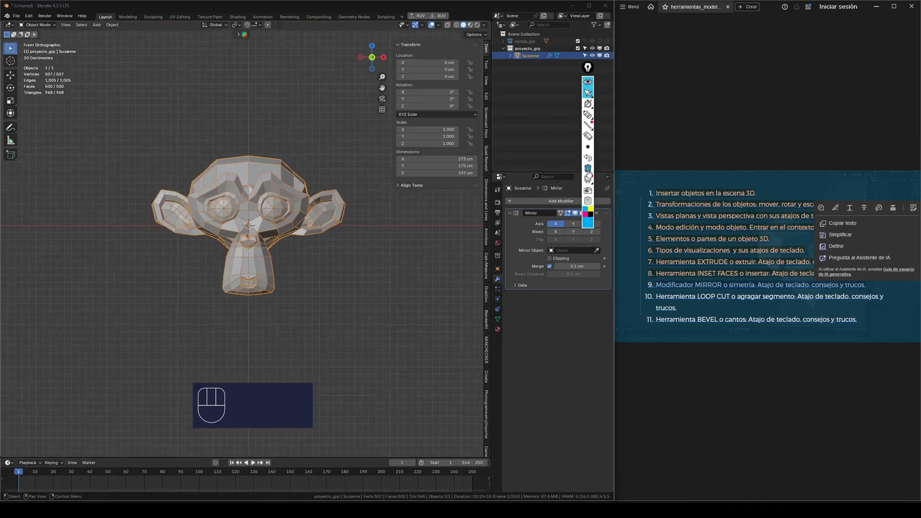
{"action": "left_click", "coordinate": [588, 115]}
{"action": "mouse_move", "coordinate": [274, 156]}
{"action": "left_mouse_down"}
{"action": "mouse_move", "coordinate": [319, 171]}
{"action": "mouse_move", "coordinate": [283, 155]}
{"action": "mouse_move", "coordinate": [275, 131]}
{"action": "mouse_move", "coordinate": [219, 143]}
{"action": "mouse_move", "coordinate": [267, 167]}
{"action": "left_mouse_up"}
{"action": "left_click", "coordinate": [585, 214]}
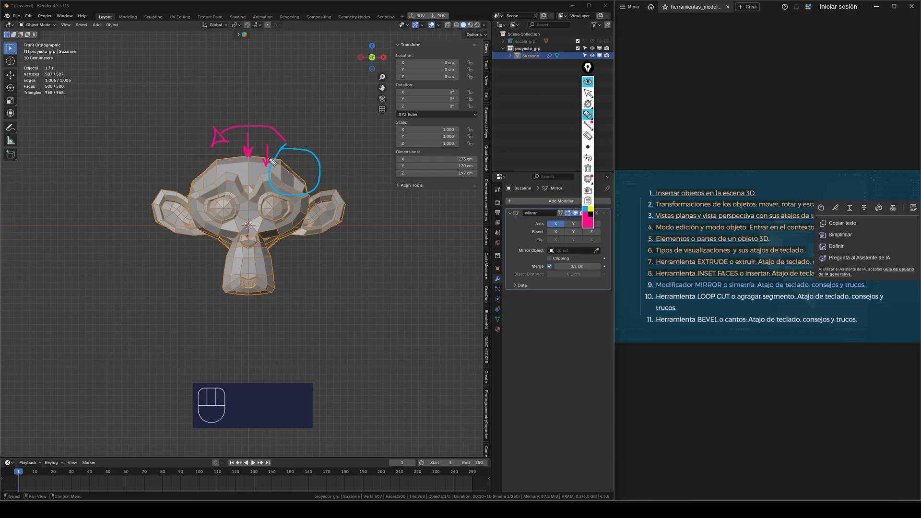
{"action": "left_click_drag", "start_coordinate": [267, 168], "coordinate": [272, 259]}
{"action": "left_click", "coordinate": [588, 168]}
{"action": "left_click", "coordinate": [586, 94]}
{"action": "scroll", "coordinate": [263, 178], "scroll_direction": "down", "scroll_amount": 4}
{"action": "scroll", "coordinate": [256, 173], "scroll_direction": "up", "scroll_amount": 7}
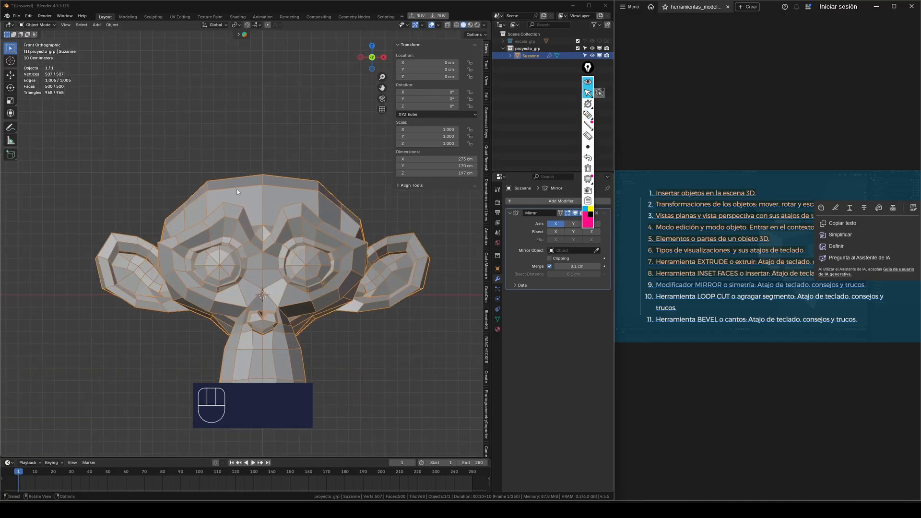
{"action": "middle_click_drag", "start_coordinate": [317, 196], "coordinate": [273, 193]}
{"action": "scroll", "coordinate": [234, 202], "scroll_direction": "down", "scroll_amount": 3}
{"action": "middle_click_drag", "start_coordinate": [273, 193], "coordinate": [277, 206]}
{"action": "scroll", "coordinate": [278, 206], "scroll_direction": "down", "scroll_amount": 2}
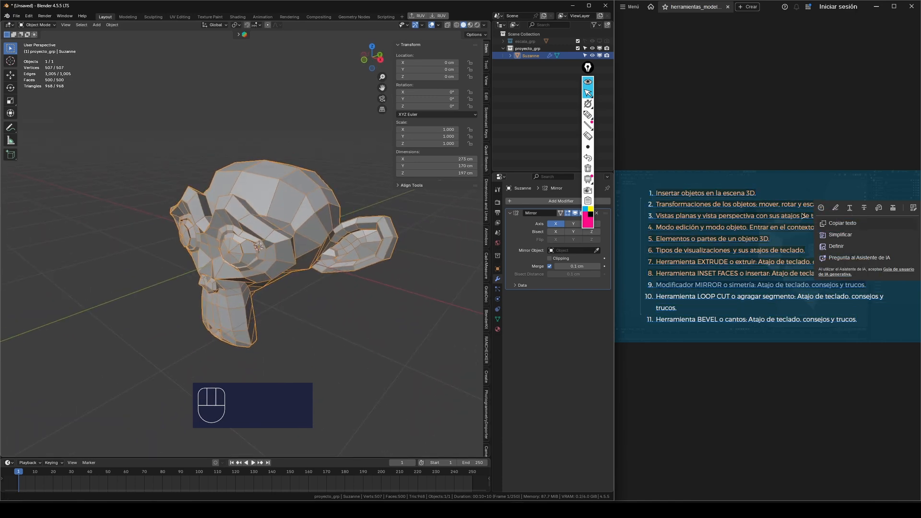
In the PDF tool list, highlight item 9 about the MIRROR modifier and select the text of item 10 about LOOP CUT.
{"action": "left_click", "coordinate": [836, 210]}
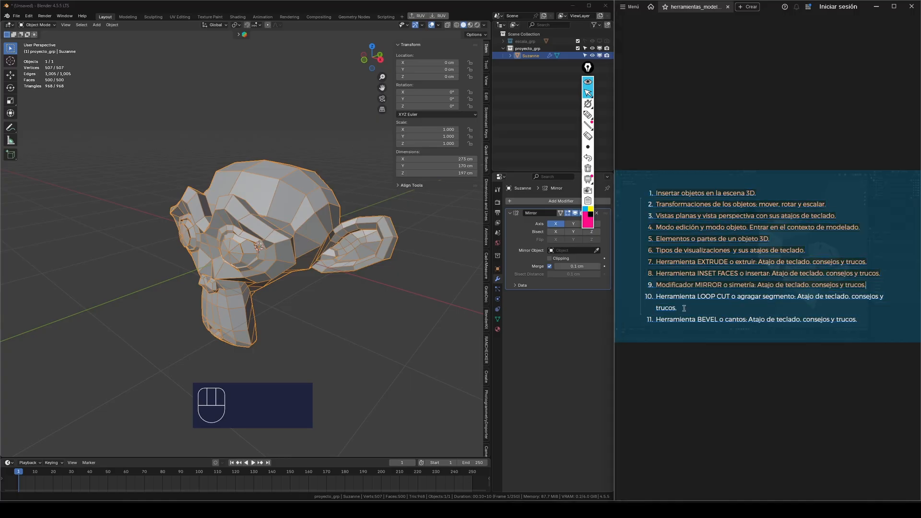
{"action": "left_click_drag", "start_coordinate": [684, 308], "coordinate": [646, 299]}
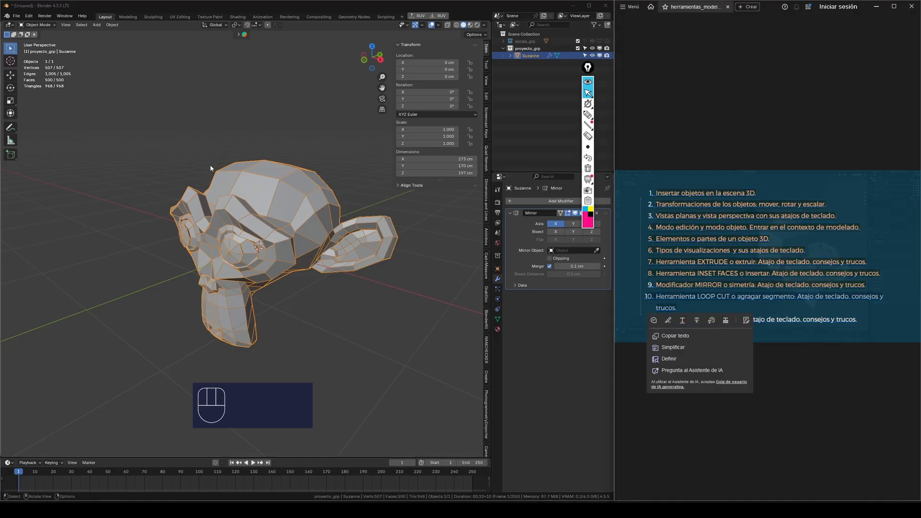
Switch back to Blender and delete the Suzanne object from the scene.
{"action": "scroll", "coordinate": [336, 230], "scroll_direction": "up", "scroll_amount": 4}
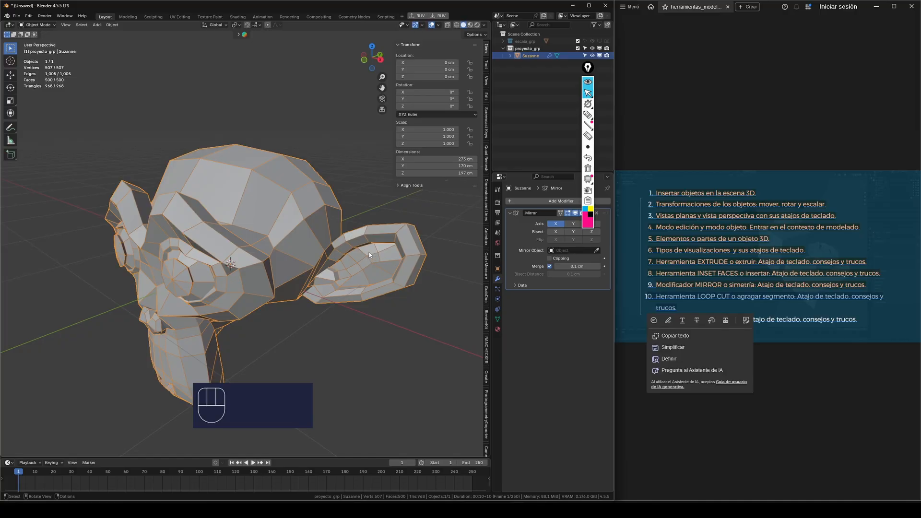
{"action": "key", "text": "Delete"}
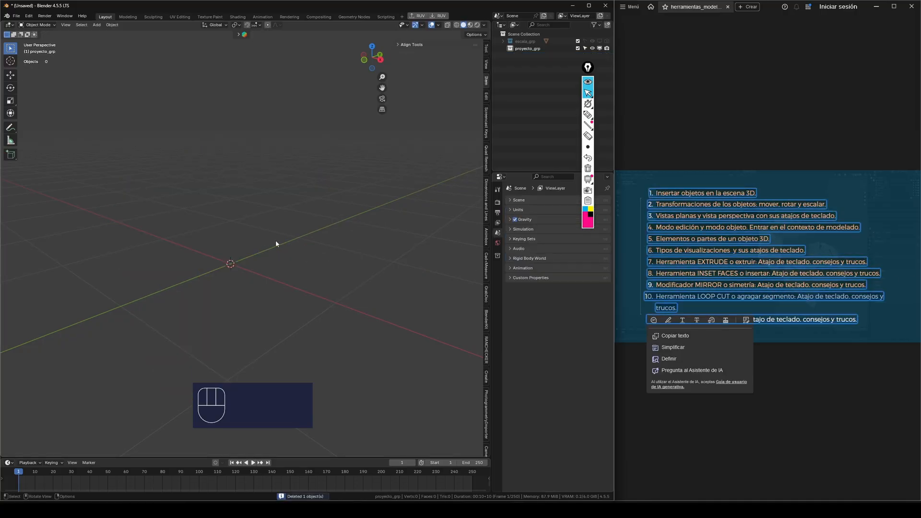
{"action": "middle_click_drag", "start_coordinate": [276, 243], "coordinate": [261, 253]}
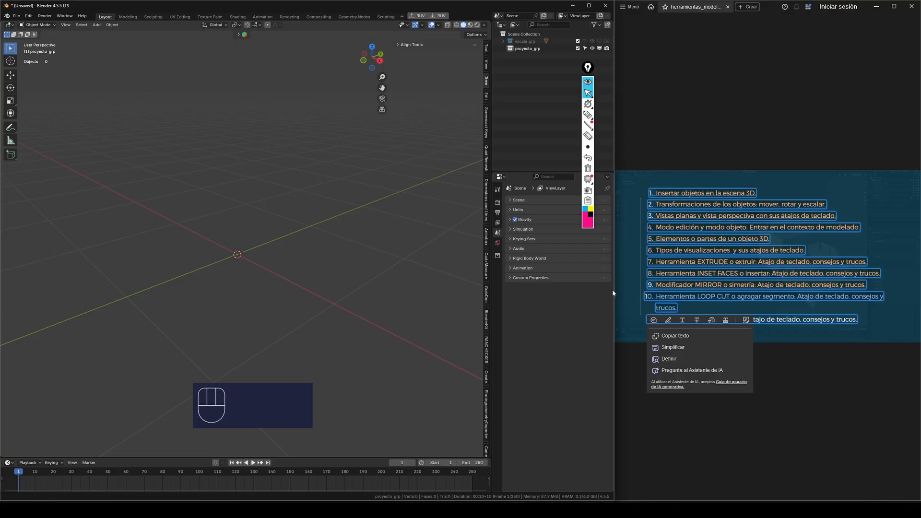
{"action": "middle_click_drag", "start_coordinate": [197, 241], "coordinate": [202, 248]}
Add a mesh plane at the world origin.
{"action": "key", "text": "shift"}
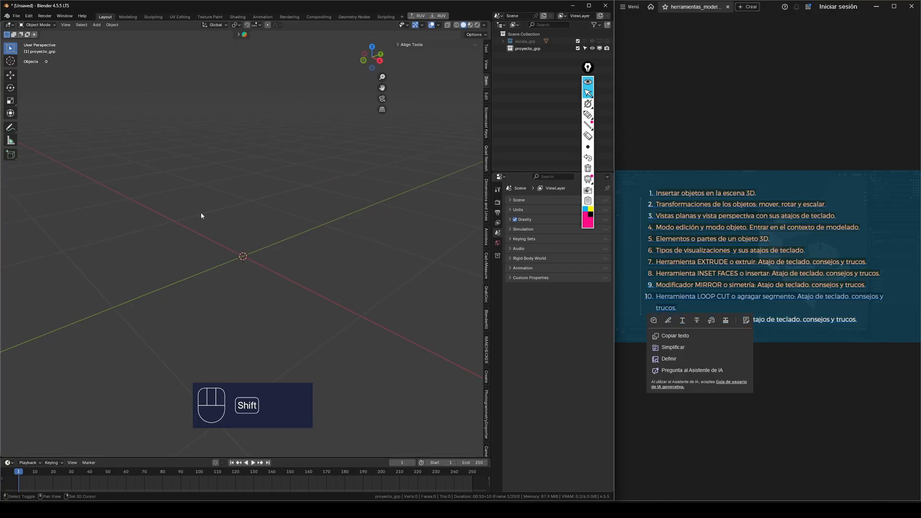
{"action": "key", "text": "shift+a"}
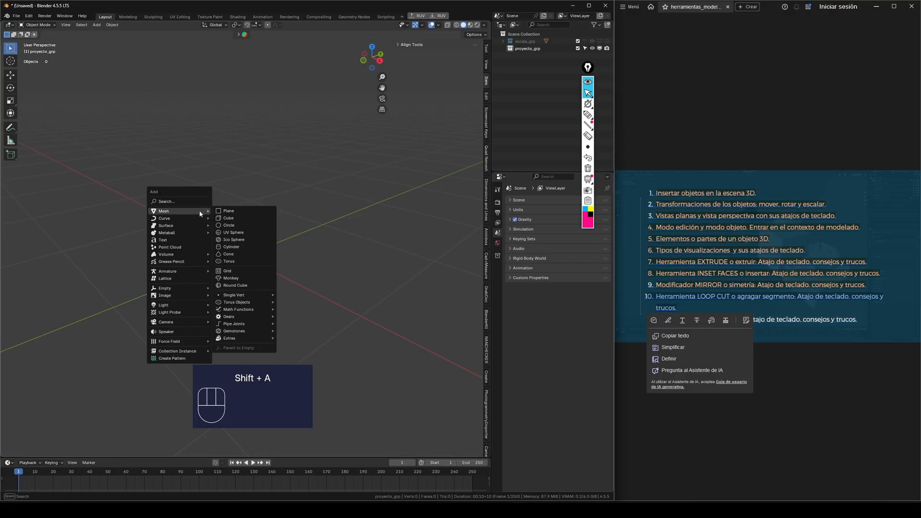
{"action": "left_click", "coordinate": [240, 217]}
{"action": "scroll", "coordinate": [300, 226], "scroll_direction": "down", "scroll_amount": 3}
{"action": "scroll", "coordinate": [295, 230], "scroll_direction": "up", "scroll_amount": 3}
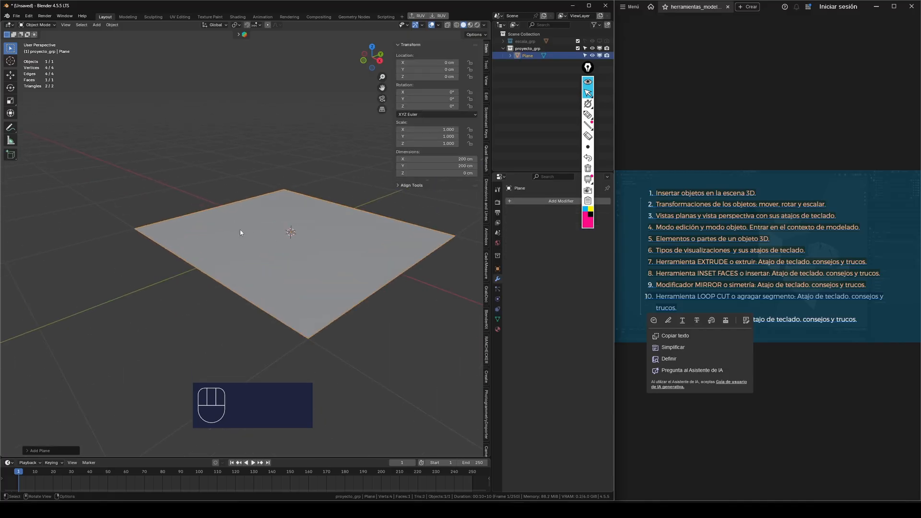
{"action": "scroll", "coordinate": [290, 235], "scroll_direction": "down", "scroll_amount": 3}
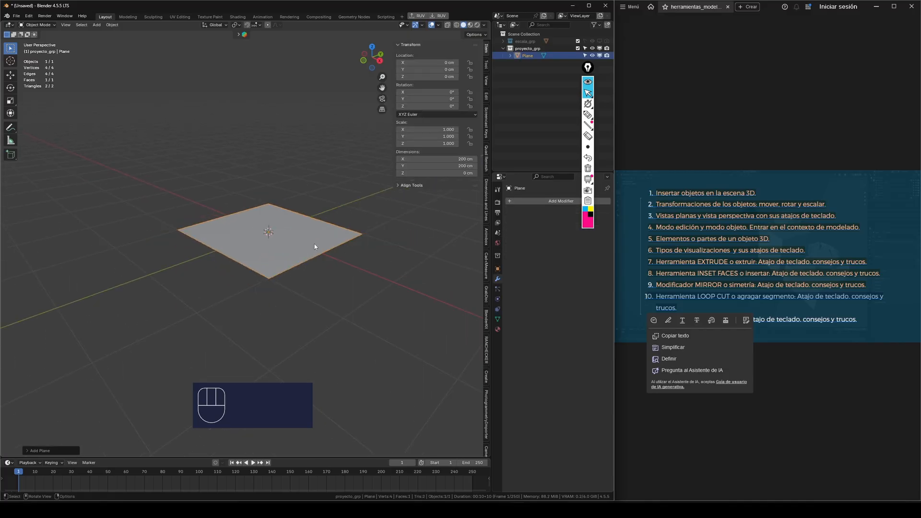
Subdivide the plane in Edit Mode with the number of cuts set to 2, making a three-by-three grid.
{"action": "key", "text": "Tab"}
{"action": "scroll", "coordinate": [302, 240], "scroll_direction": "up", "scroll_amount": 3}
{"action": "right_click", "coordinate": [292, 232]}
{"action": "left_click", "coordinate": [266, 242]}
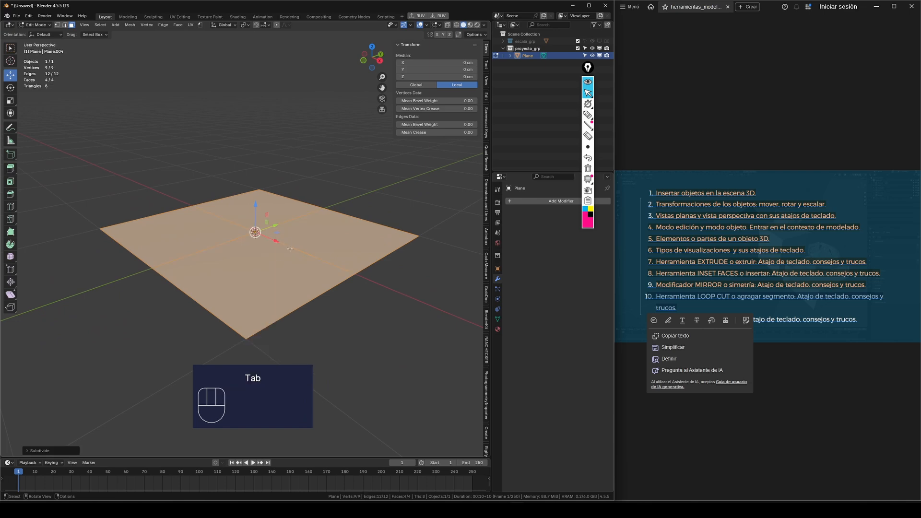
{"action": "left_click", "coordinate": [70, 453]}
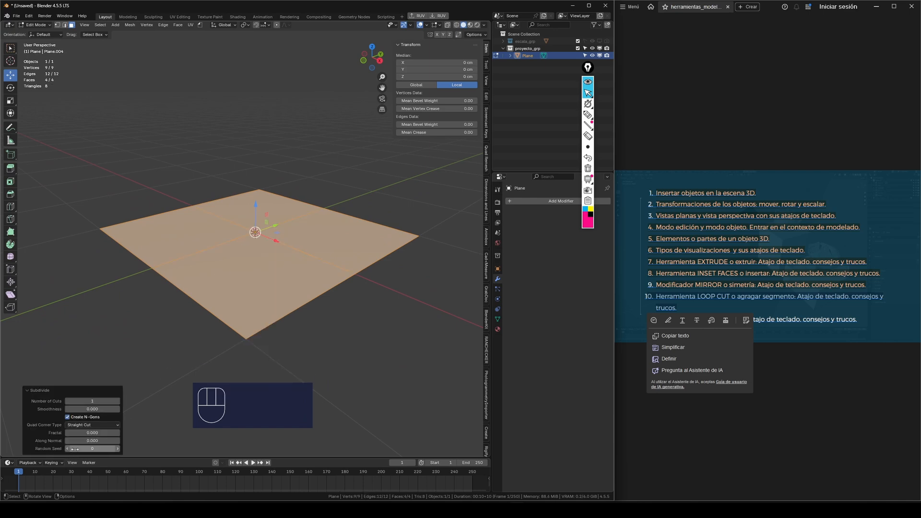
{"action": "left_click", "coordinate": [118, 402]}
{"action": "scroll", "coordinate": [287, 251], "scroll_direction": "down", "scroll_amount": 2}
{"action": "middle_click_drag", "start_coordinate": [287, 251], "coordinate": [283, 265]}
Examine the subdivided plane's grid in Object Mode and from several angles in Edit Mode.
{"action": "key", "text": "Tab"}
{"action": "scroll", "coordinate": [275, 214], "scroll_direction": "up", "scroll_amount": 4}
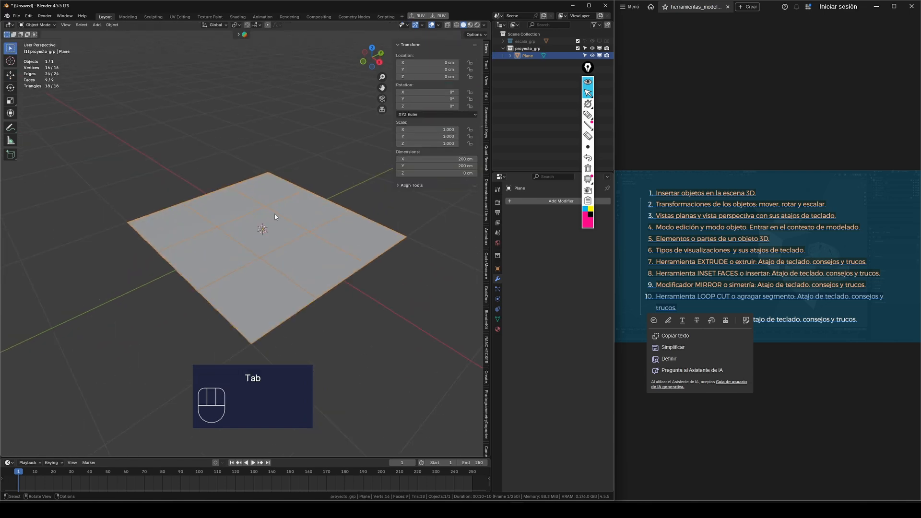
{"action": "mouse_move", "coordinate": [287, 218]}
{"action": "middle_mouse_down"}
{"action": "mouse_move", "coordinate": [271, 228]}
{"action": "mouse_move", "coordinate": [276, 204]}
{"action": "middle_mouse_up"}
{"action": "scroll", "coordinate": [278, 183], "scroll_direction": "down", "scroll_amount": 4}
{"action": "key", "text": "Tab"}
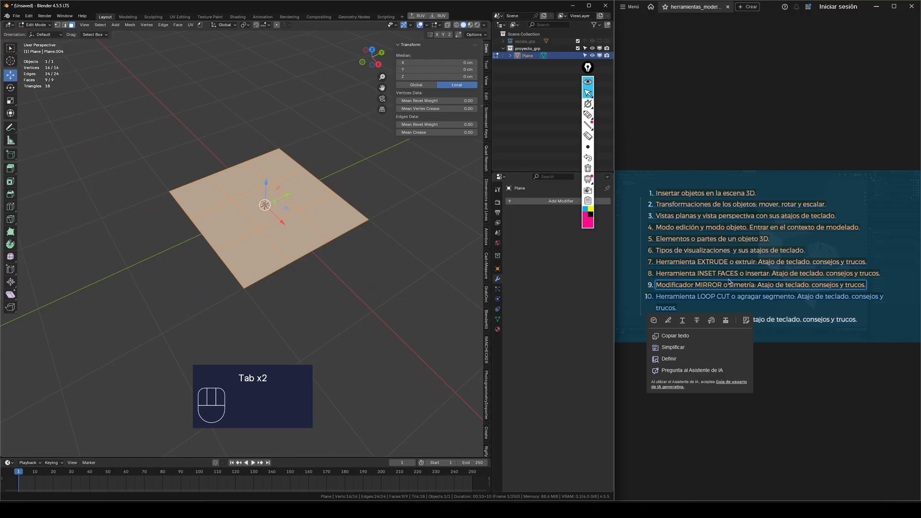
{"action": "scroll", "coordinate": [266, 249], "scroll_direction": "up", "scroll_amount": 2}
{"action": "middle_click_drag", "start_coordinate": [265, 251], "coordinate": [315, 243]}
{"action": "scroll", "coordinate": [370, 207], "scroll_direction": "up", "scroll_amount": 1}
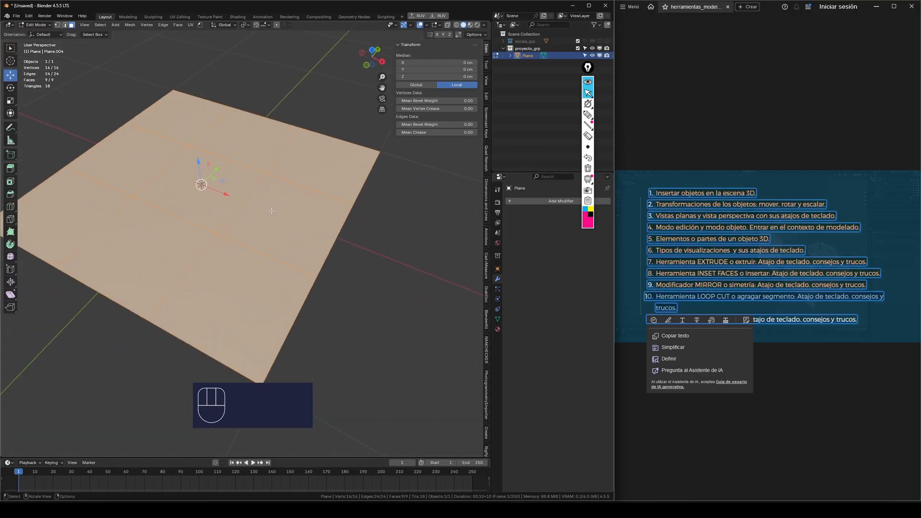
{"action": "scroll", "coordinate": [373, 206], "scroll_direction": "down", "scroll_amount": 1}
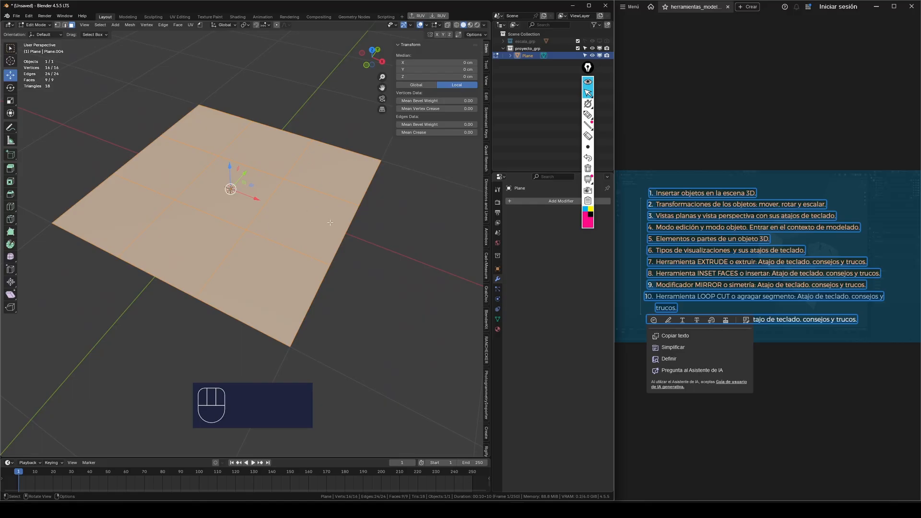
{"action": "middle_click_drag", "start_coordinate": [339, 215], "coordinate": [308, 214]}
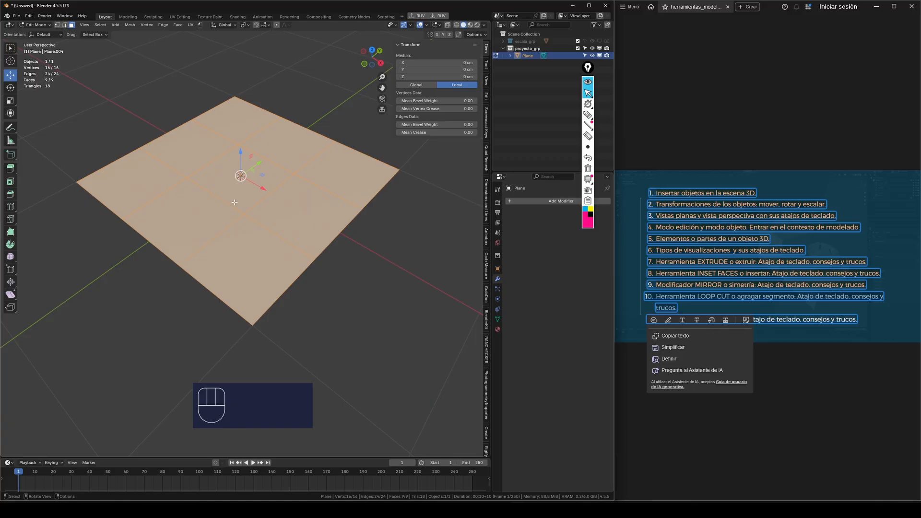
Add a single loop cut parallel to the Y axis through the plane's positive-X strip, slid by a factor of about 0.515.
{"action": "key", "text": "ctrl"}
{"action": "key", "text": "ctrl+r"}
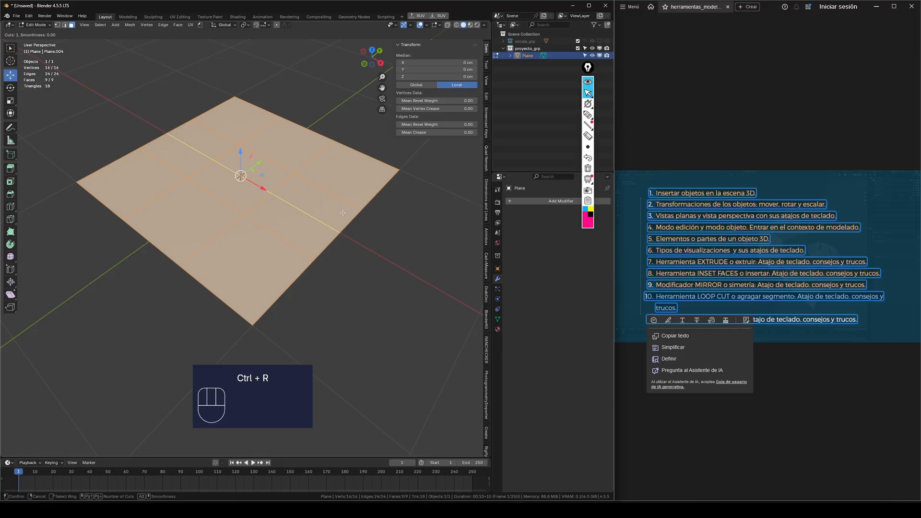
{"action": "left_click", "coordinate": [333, 191]}
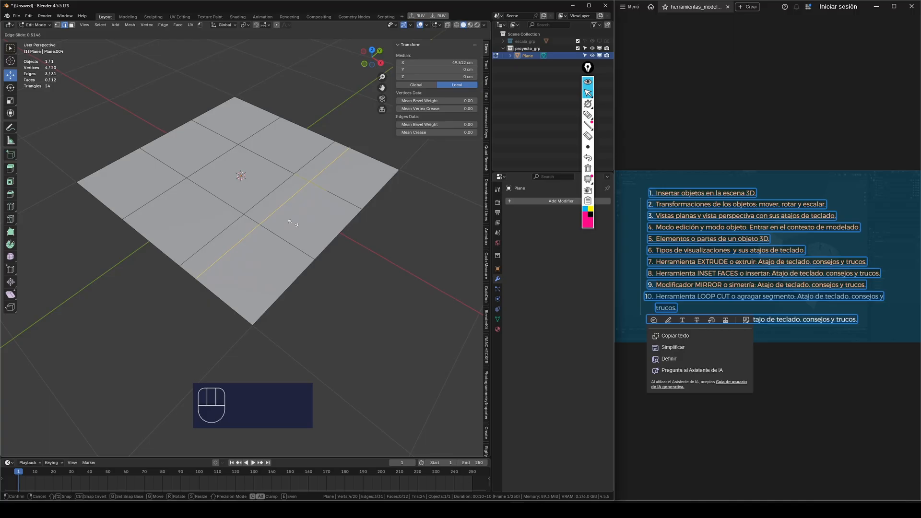
{"action": "left_click", "coordinate": [293, 224]}
Add a single loop cut parallel to the Y axis through the plane's negative-X strip, slid by a factor of about 0.463.
{"action": "middle_click_drag", "start_coordinate": [377, 261], "coordinate": [284, 182]}
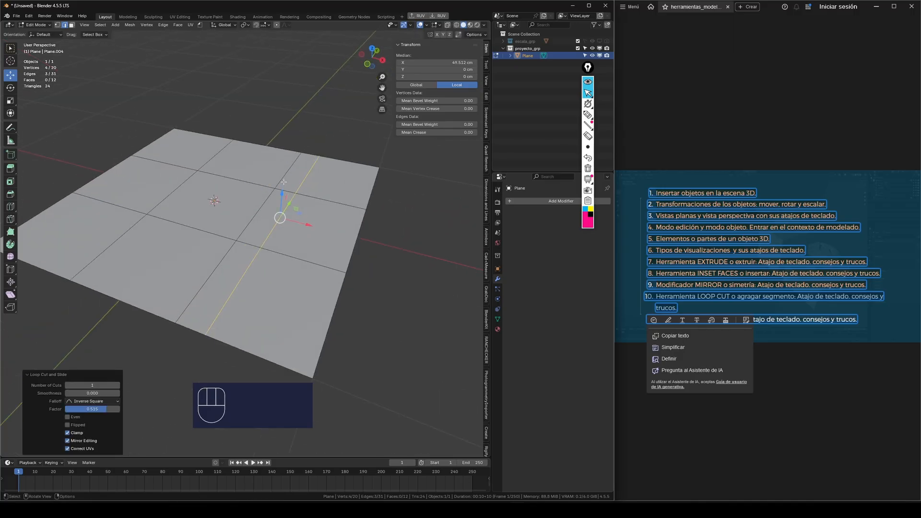
{"action": "scroll", "coordinate": [305, 232], "scroll_direction": "down", "scroll_amount": 2}
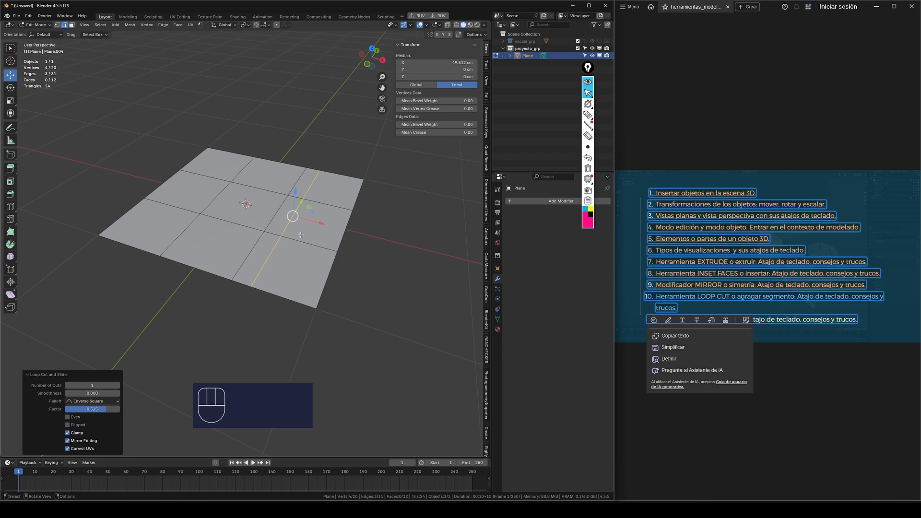
{"action": "middle_click_drag", "start_coordinate": [287, 237], "coordinate": [312, 247]}
{"action": "key", "text": "ctrl+r"}
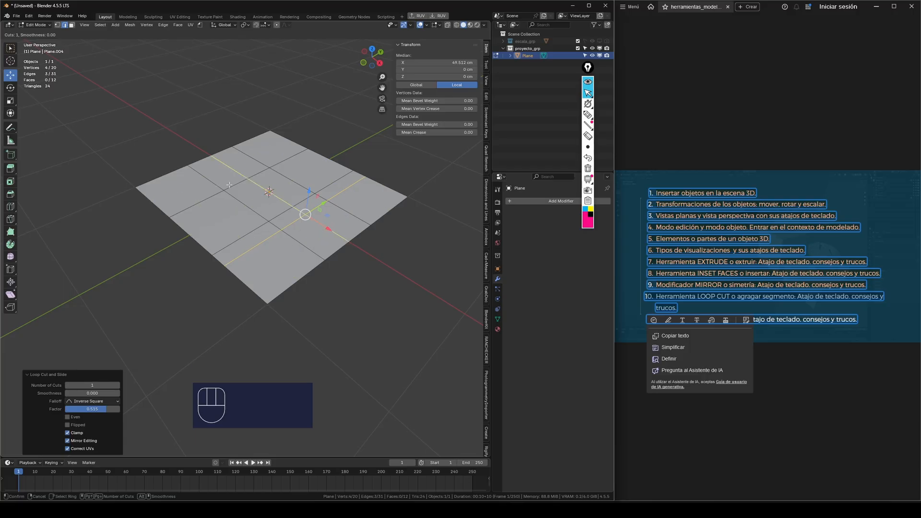
{"action": "left_click", "coordinate": [205, 177]}
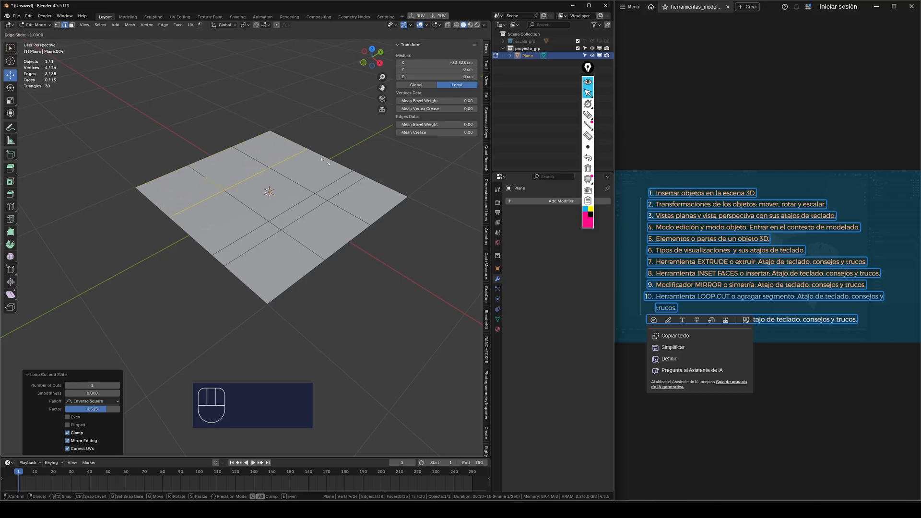
{"action": "left_click", "coordinate": [196, 168]}
{"action": "middle_click_drag", "start_coordinate": [197, 168], "coordinate": [235, 184]}
{"action": "scroll", "coordinate": [235, 185], "scroll_direction": "up", "scroll_amount": 2}
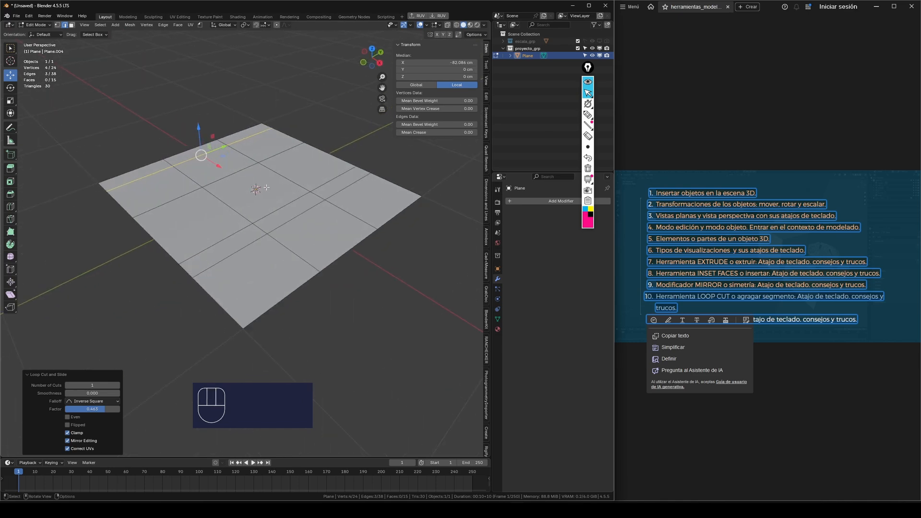
Connect the inner vertex at X -33.333, Y -33.333 to the negative-Y border vertex one row away with a diagonal edge.
{"action": "middle_click_drag", "start_coordinate": [240, 216], "coordinate": [285, 249]}
{"action": "scroll", "coordinate": [290, 252], "scroll_direction": "down", "scroll_amount": 3}
{"action": "scroll", "coordinate": [291, 252], "scroll_direction": "up", "scroll_amount": 3}
{"action": "scroll", "coordinate": [276, 240], "scroll_direction": "down", "scroll_amount": 3}
{"action": "scroll", "coordinate": [276, 242], "scroll_direction": "up", "scroll_amount": 3}
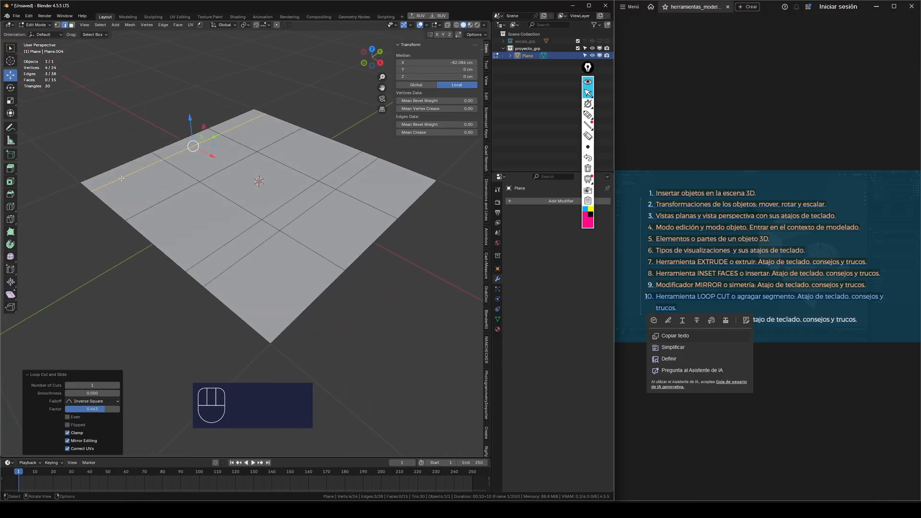
{"action": "scroll", "coordinate": [248, 186], "scroll_direction": "down", "scroll_amount": 2}
{"action": "middle_click_drag", "start_coordinate": [248, 186], "coordinate": [233, 186]}
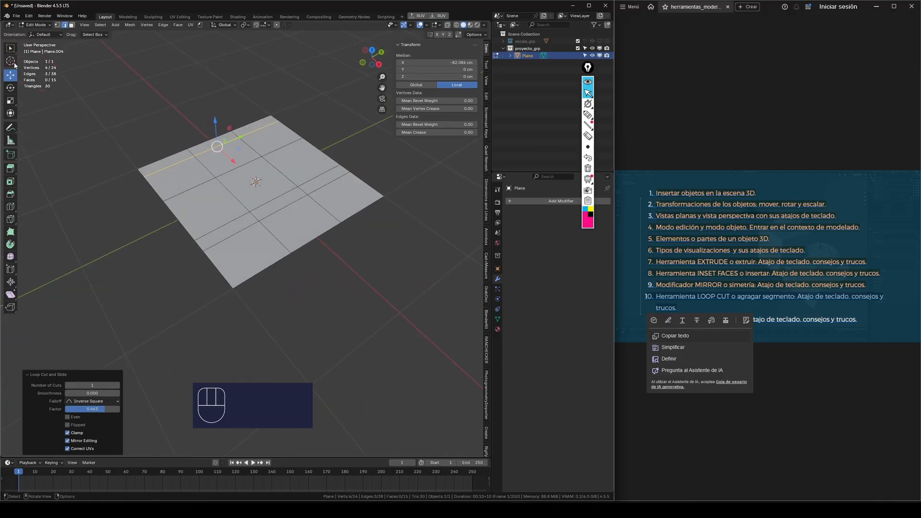
{"action": "scroll", "coordinate": [201, 186], "scroll_direction": "up", "scroll_amount": 2}
{"action": "left_click", "coordinate": [200, 186]}
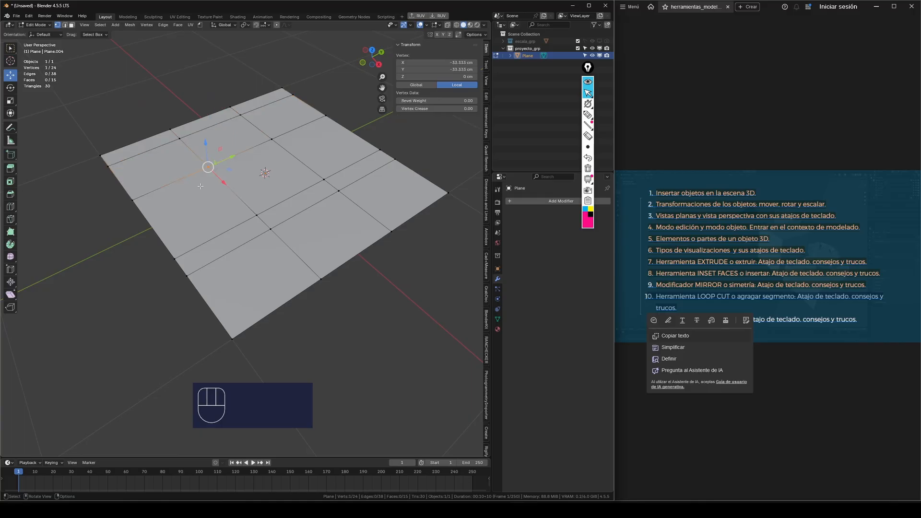
{"action": "left_click", "coordinate": [203, 283], "text": "shift"}
{"action": "key", "text": "j"}
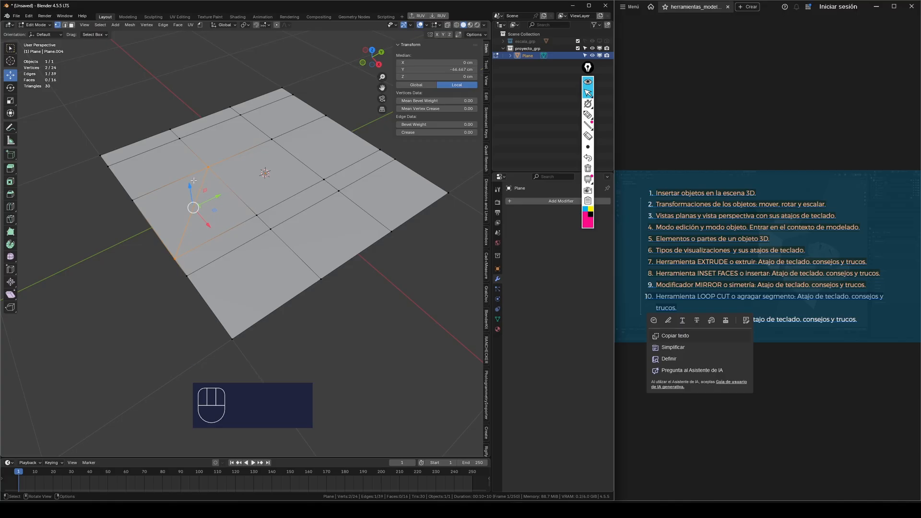
{"action": "left_click", "coordinate": [199, 218]}
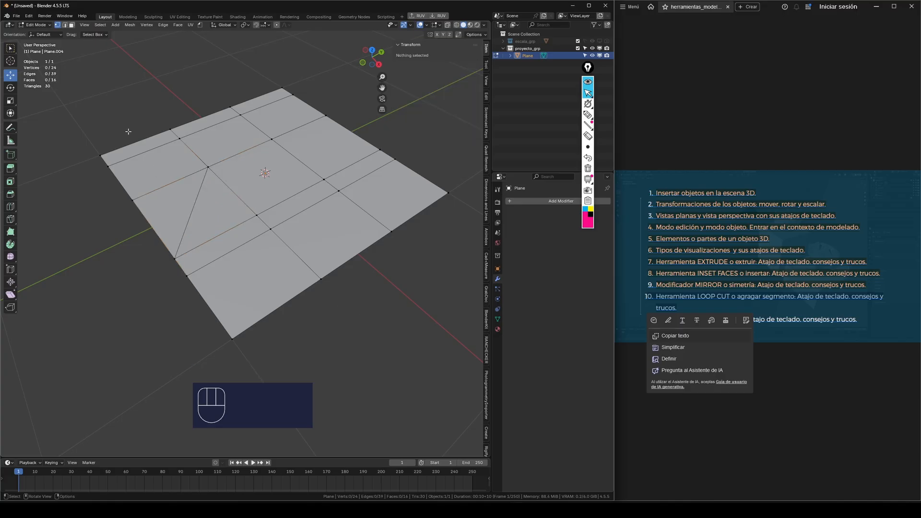
Select all edges crossing the negative-Y strip in edge mode, including the diagonal, and clear the selection.
{"action": "left_click_drag", "start_coordinate": [129, 131], "coordinate": [139, 144]}
{"action": "left_click", "coordinate": [65, 25]}
{"action": "left_click", "coordinate": [144, 140]}
{"action": "left_click", "coordinate": [152, 149], "text": "shift"}
{"action": "left_click", "coordinate": [170, 184], "text": "shift"}
{"action": "left_click", "coordinate": [194, 209], "text": "shift"}
{"action": "left_click", "coordinate": [214, 239], "text": "shift"}
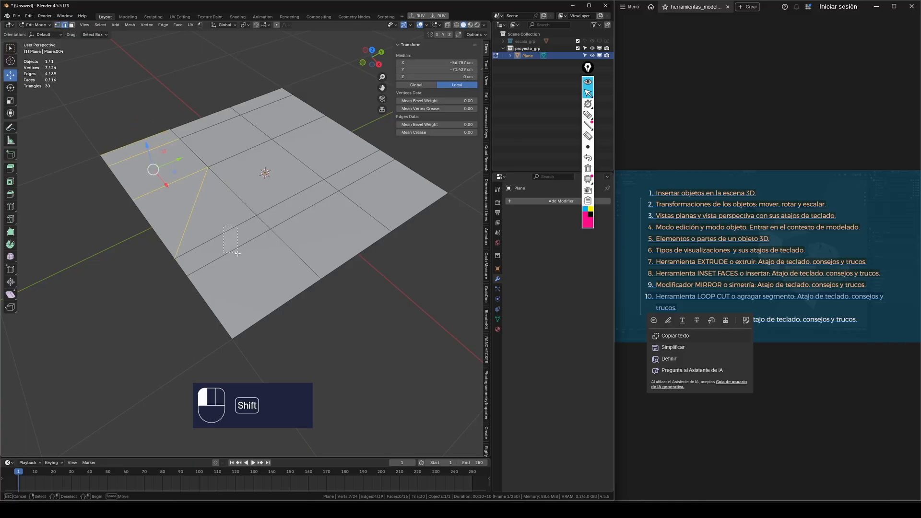
{"action": "left_click", "coordinate": [227, 254], "text": "shift"}
{"action": "left_click", "coordinate": [268, 315], "text": "shift"}
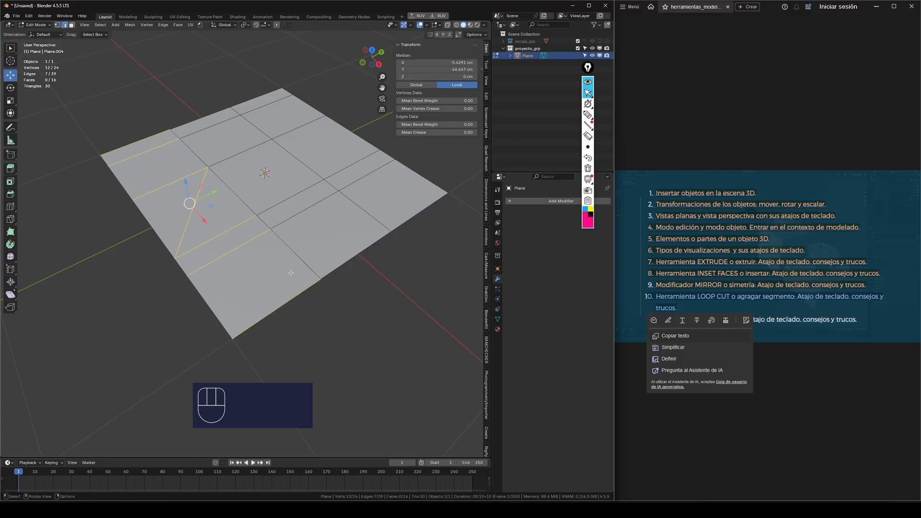
{"action": "left_click", "coordinate": [290, 278]}
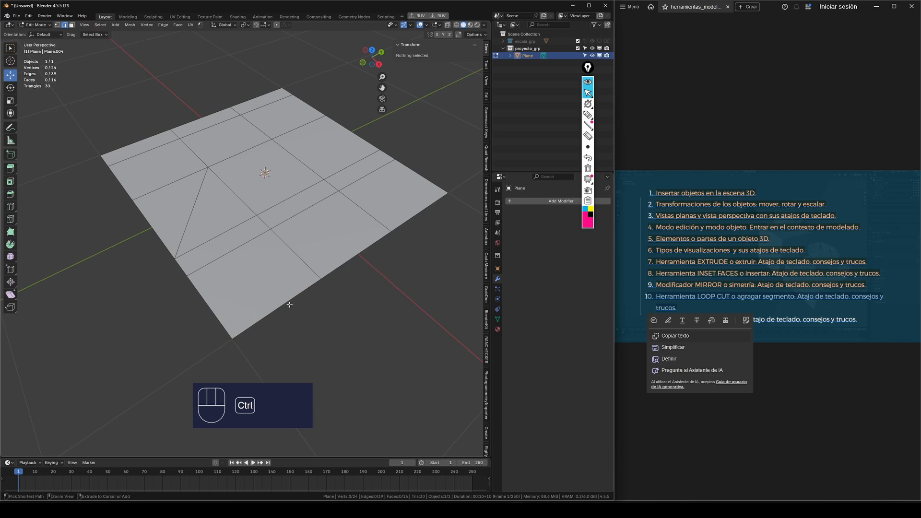
Add a loop cut through the outermost positive-X strip, slid toward the plane's border by a factor of about -0.565.
{"action": "key", "text": "ctrl+r"}
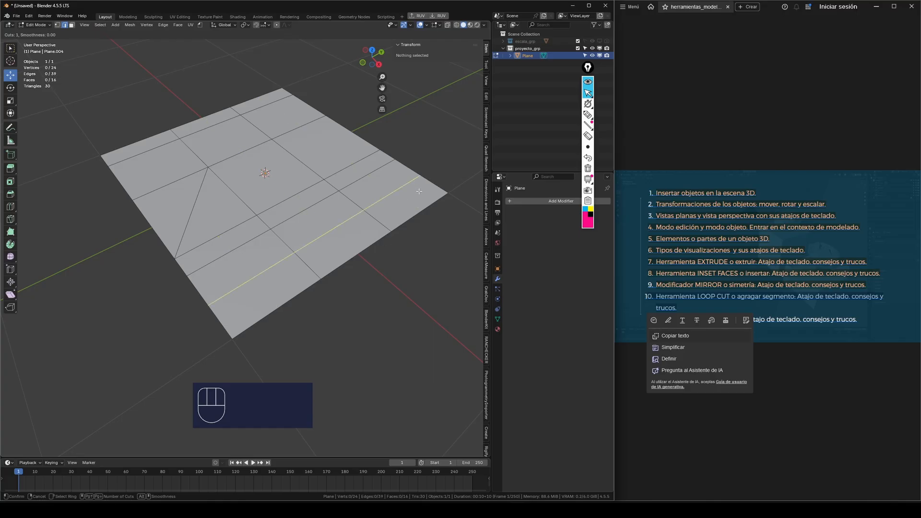
{"action": "left_click", "coordinate": [370, 208]}
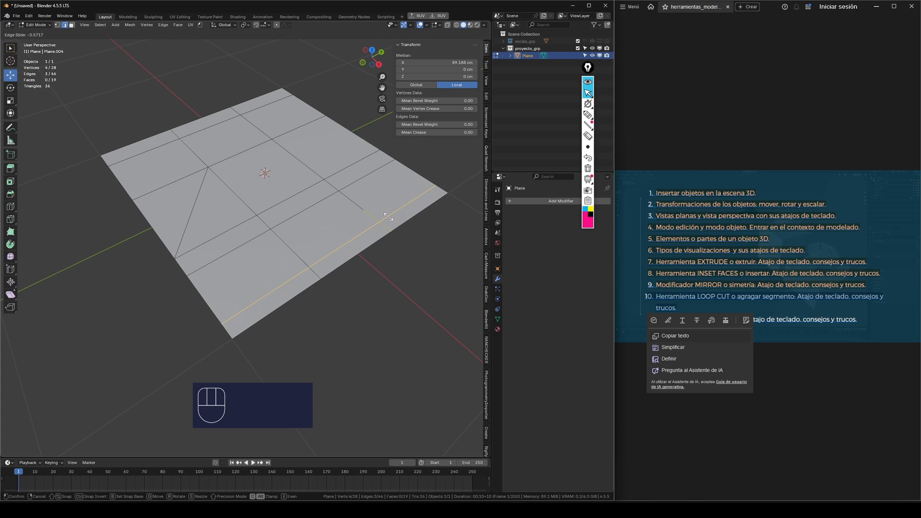
{"action": "left_click", "coordinate": [386, 215]}
{"action": "middle_click_drag", "start_coordinate": [387, 216], "coordinate": [308, 250]}
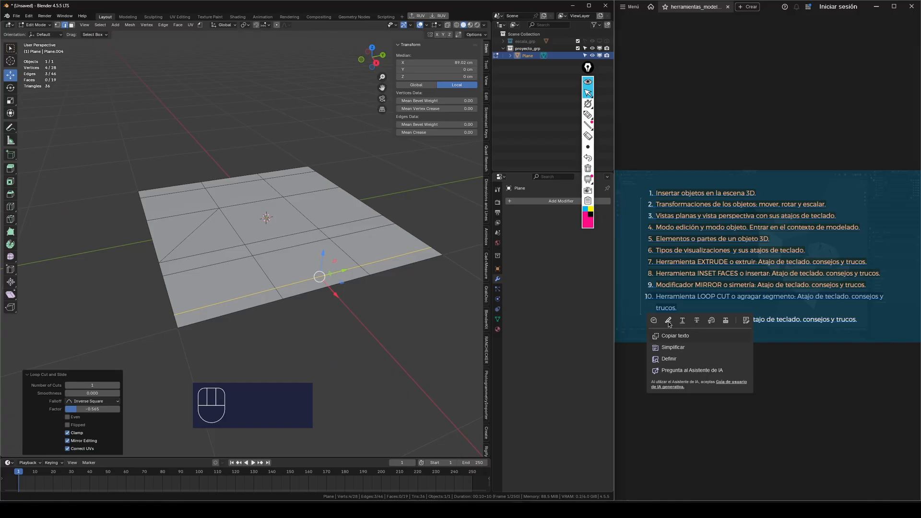
Switch to the PDF list and select the text of item 11, "Herramienta BEVEL o cantos".
{"action": "key", "text": "Escape"}
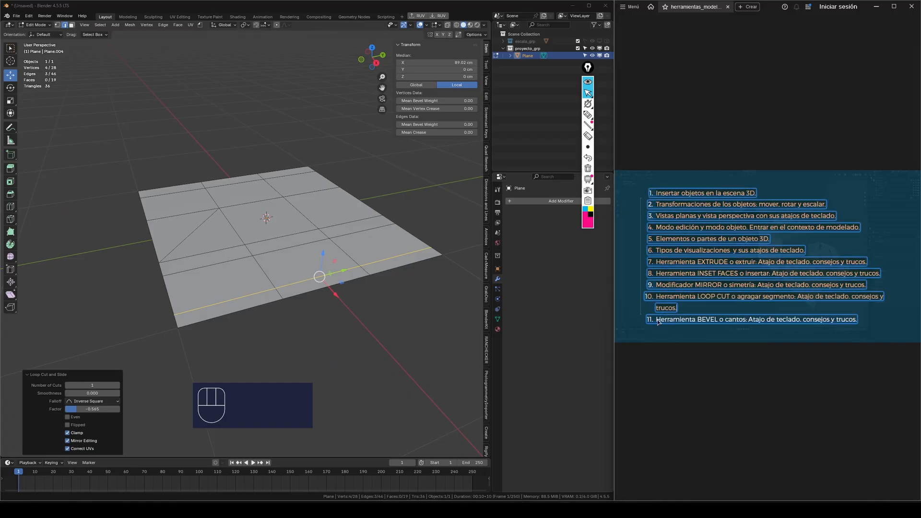
{"action": "left_click_drag", "start_coordinate": [658, 321], "coordinate": [855, 321]}
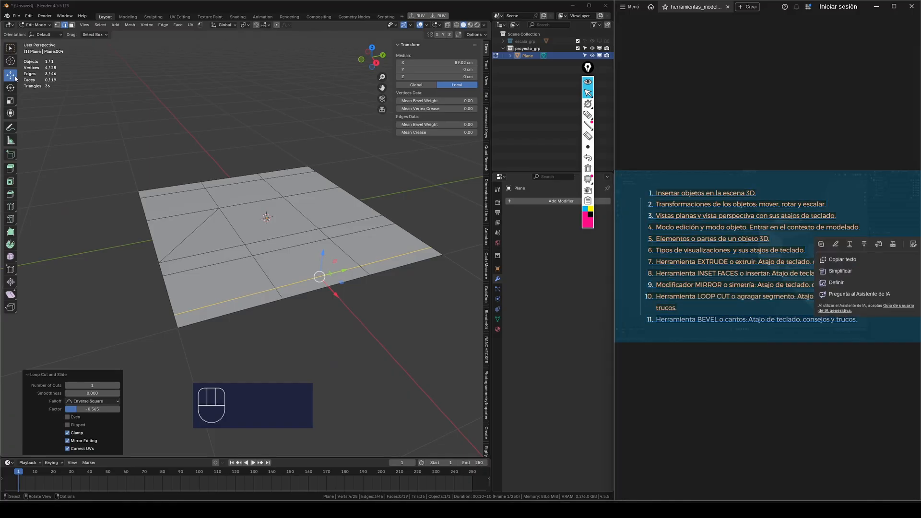
Delete the plane in Object Mode and add a 200 cm mesh cube at the world origin.
{"action": "key", "text": "w"}
{"action": "middle_click_drag", "start_coordinate": [254, 125], "coordinate": [299, 154]}
{"action": "key", "text": "Tab"}
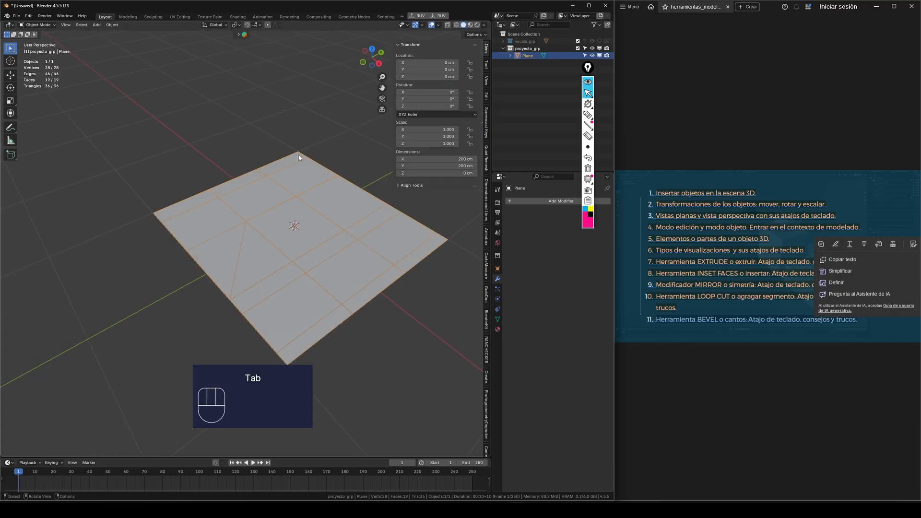
{"action": "key", "text": "Delete"}
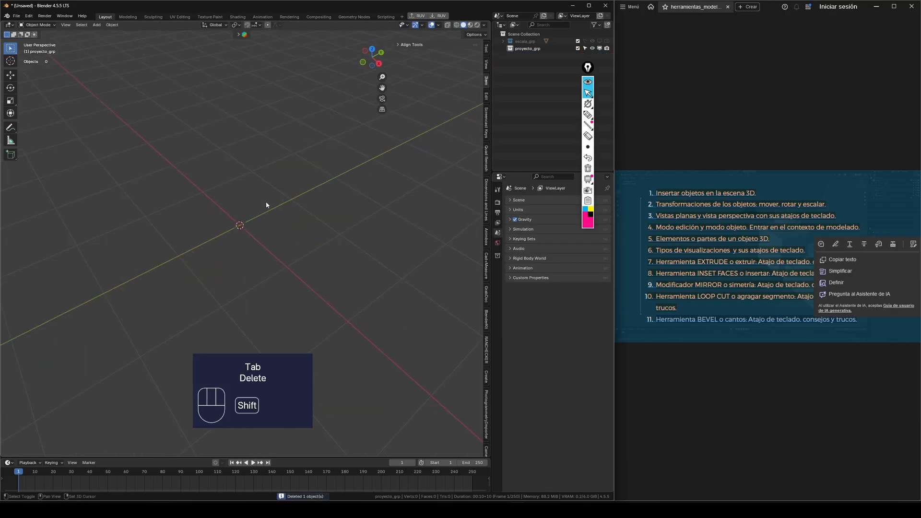
{"action": "key", "text": "shift+a"}
{"action": "left_click", "coordinate": [296, 210]}
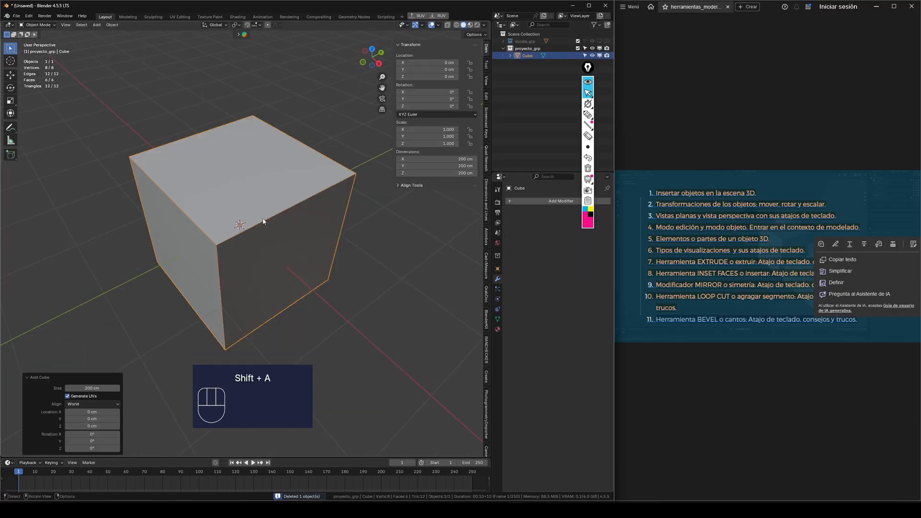
Select the cube's top edge on the positive-X side in Edit Mode.
{"action": "middle_click_drag", "start_coordinate": [267, 203], "coordinate": [310, 236]}
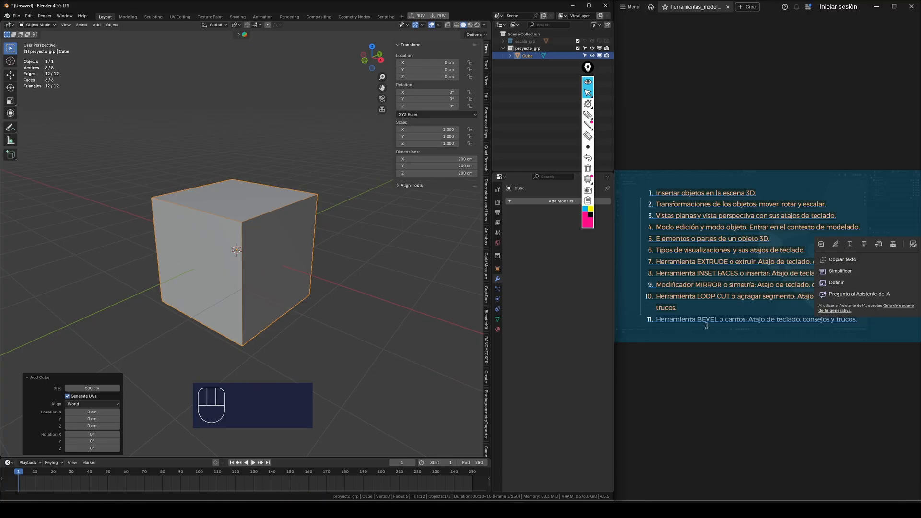
{"action": "scroll", "coordinate": [251, 218], "scroll_direction": "up", "scroll_amount": 3}
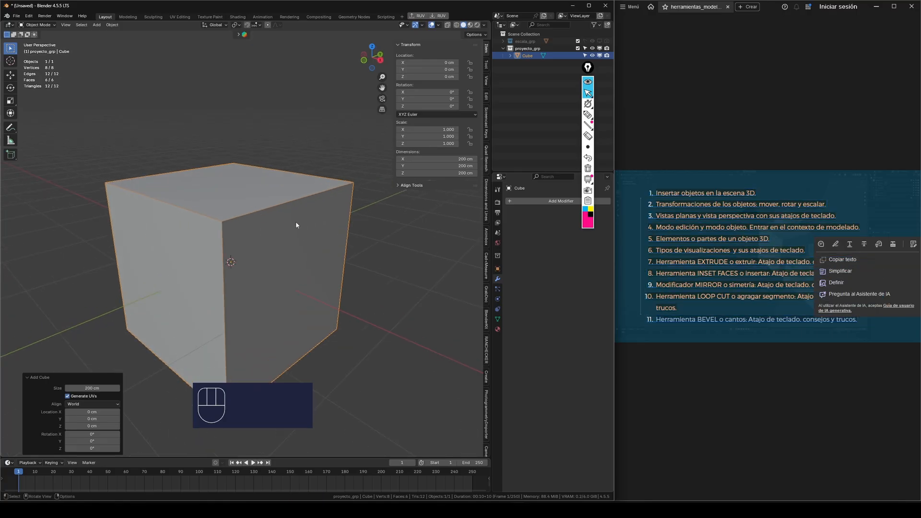
{"action": "scroll", "coordinate": [296, 225], "scroll_direction": "down", "scroll_amount": 3}
{"action": "middle_click_drag", "start_coordinate": [269, 250], "coordinate": [280, 240]}
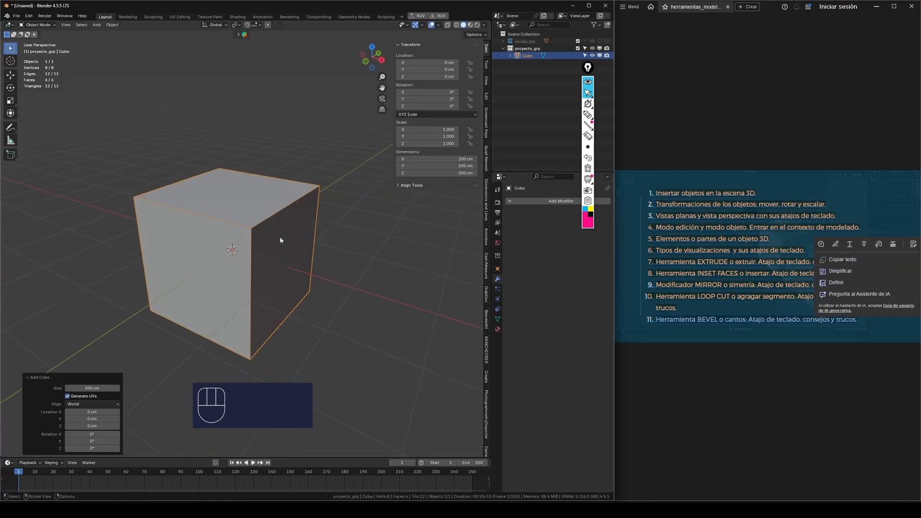
{"action": "scroll", "coordinate": [280, 236], "scroll_direction": "up", "scroll_amount": 2}
{"action": "scroll", "coordinate": [260, 204], "scroll_direction": "down", "scroll_amount": 3}
{"action": "scroll", "coordinate": [259, 203], "scroll_direction": "up", "scroll_amount": 3}
{"action": "middle_click_drag", "start_coordinate": [259, 202], "coordinate": [282, 179]}
{"action": "key", "text": "Tab"}
{"action": "left_click", "coordinate": [277, 176]}
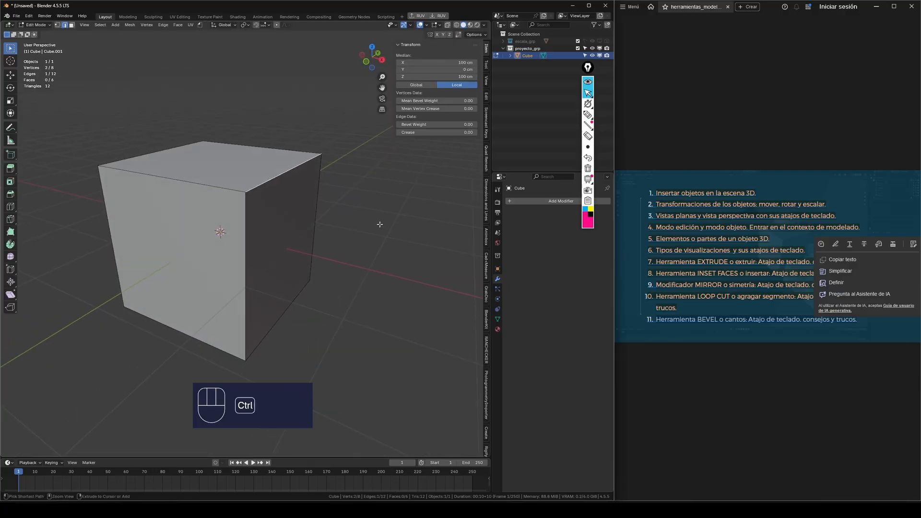
{"action": "key", "text": "ctrl+b"}
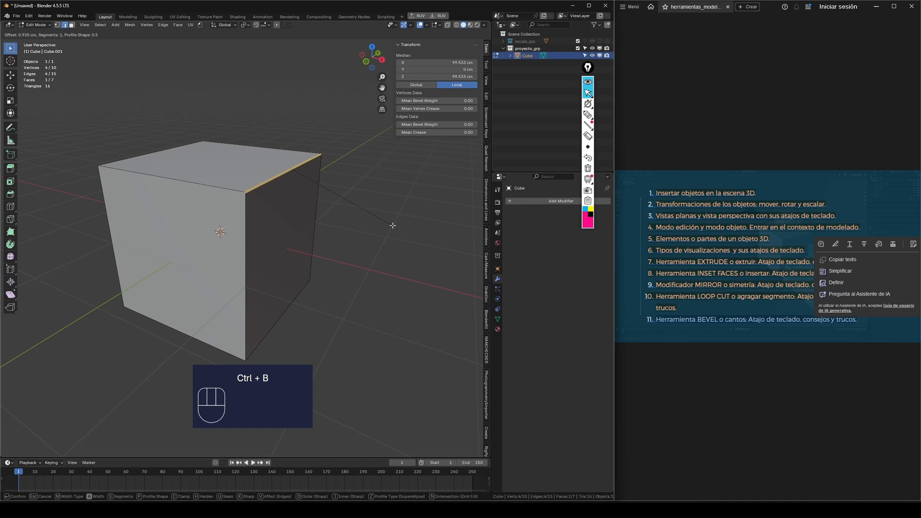
{"action": "right_click", "coordinate": [262, 145]}
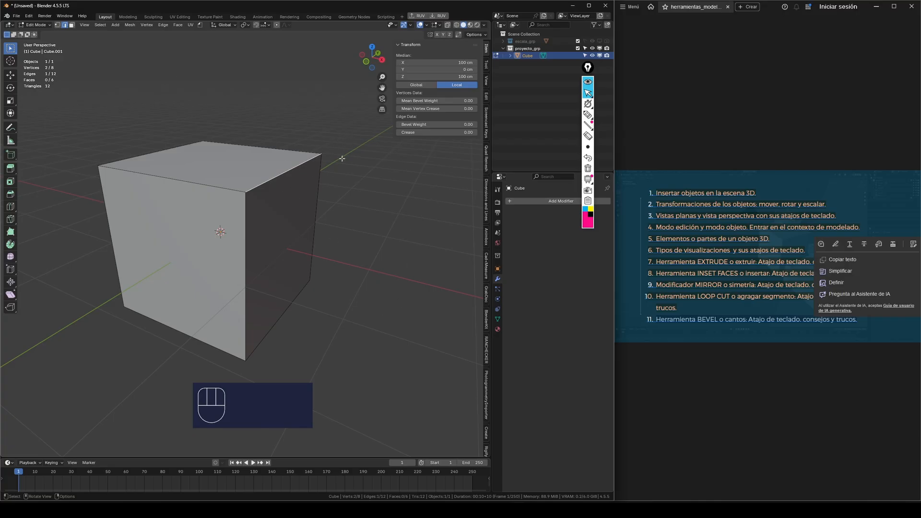
{"action": "key", "text": "ctrl"}
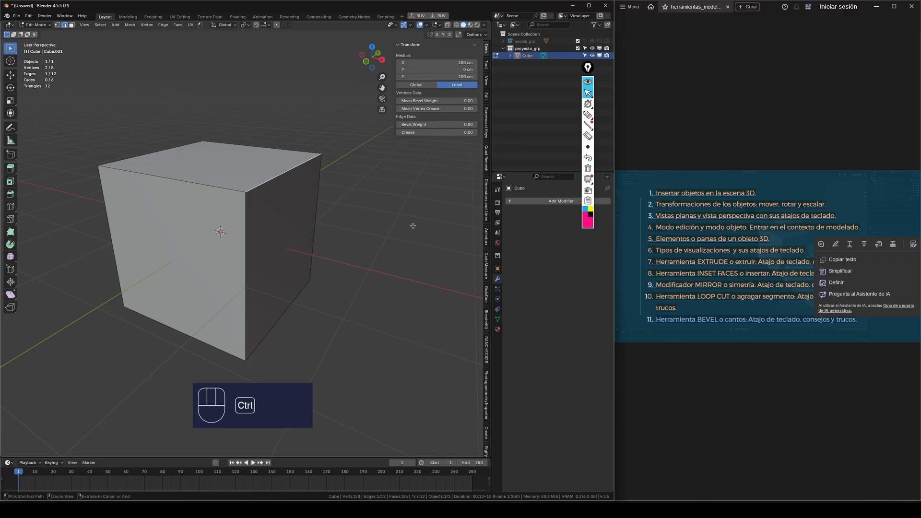
{"action": "key", "text": "ctrl+b"}
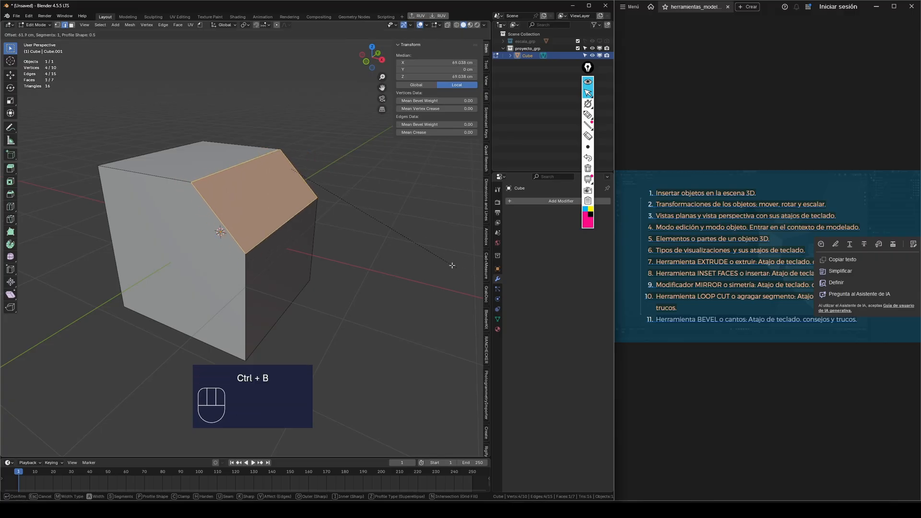
{"action": "right_click", "coordinate": [440, 255]}
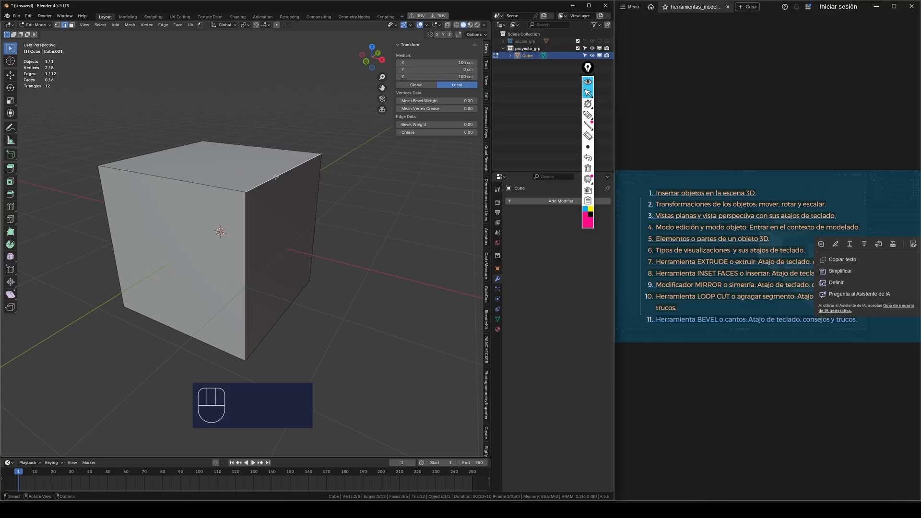
{"action": "key", "text": "ctrl"}
{"action": "key", "text": "ctrl+b"}
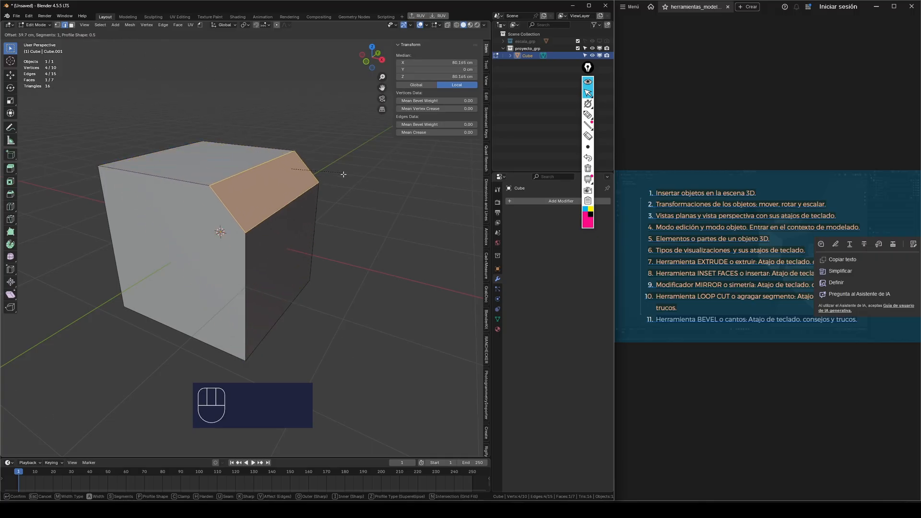
{"action": "key", "text": "Escape"}
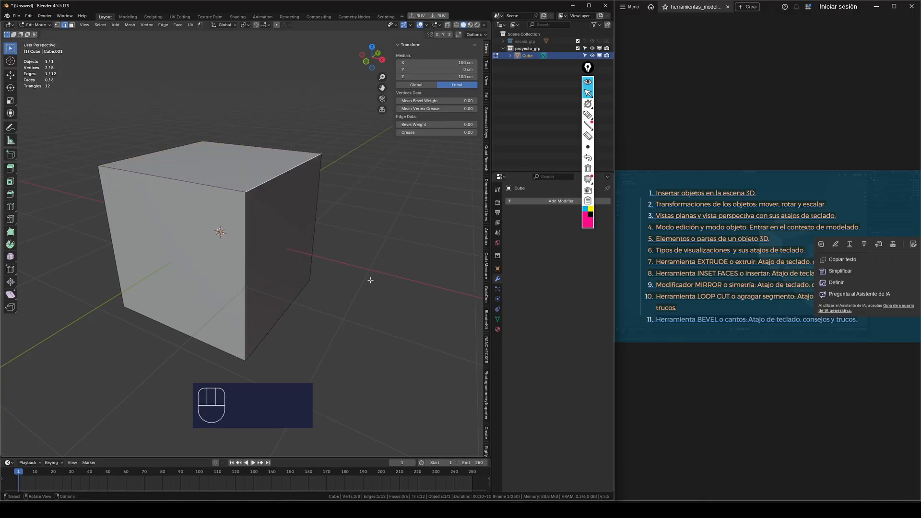
Bevel the selected top edge of the cube with a width of about 36.7 cm and one segment.
{"action": "key", "text": "ctrl+b"}
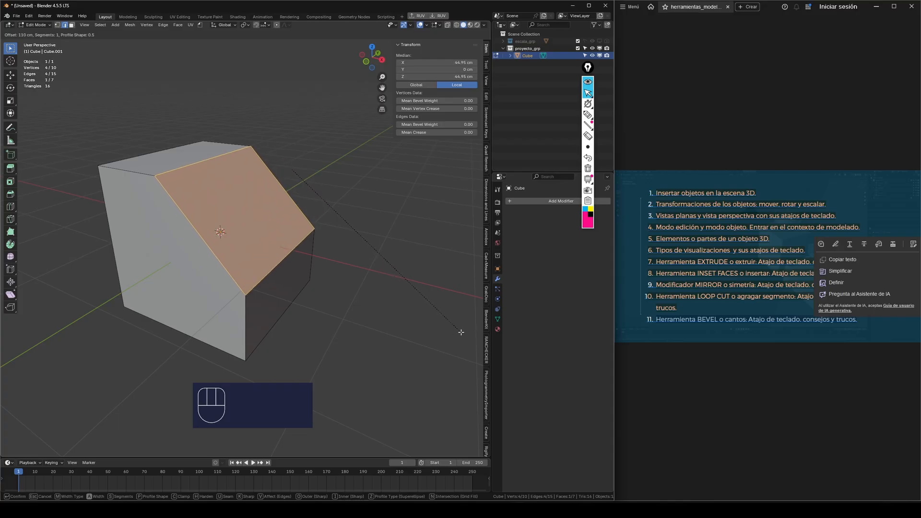
{"action": "left_click", "coordinate": [410, 289]}
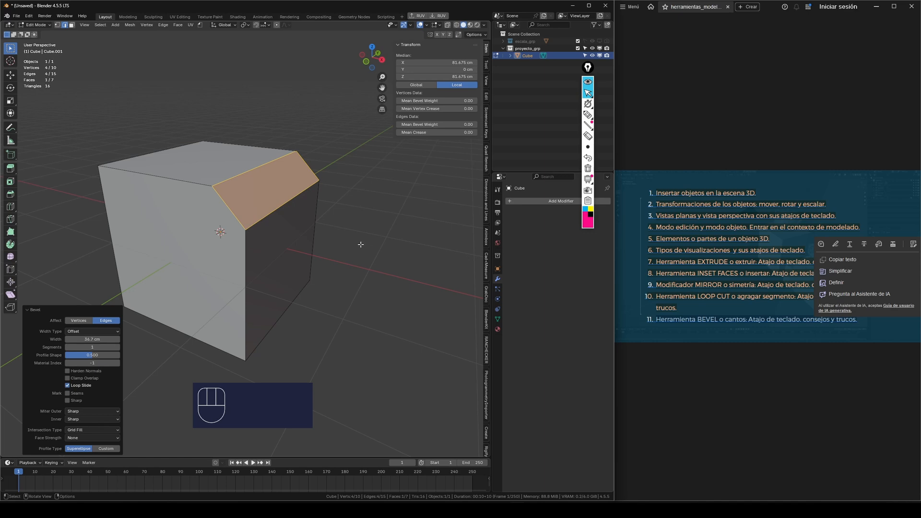
{"action": "middle_click_drag", "start_coordinate": [361, 245], "coordinate": [324, 200]}
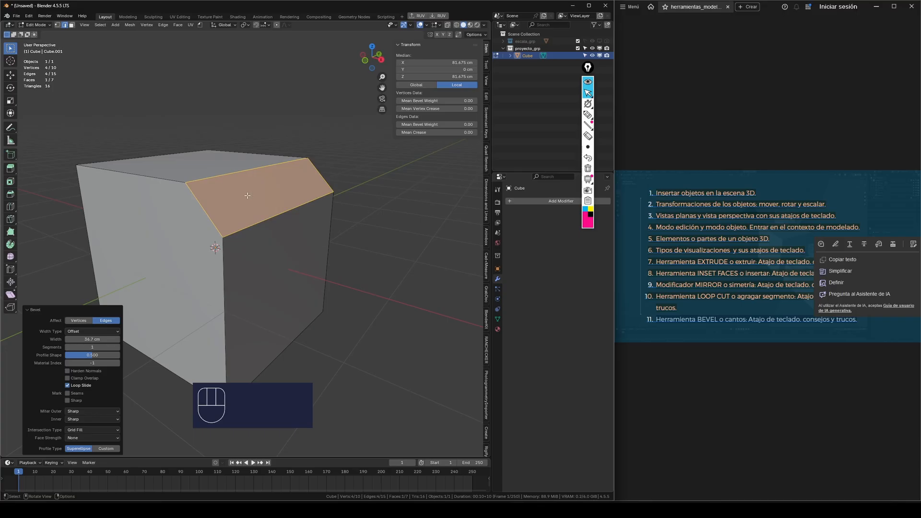
Bevel the cube's top edge on the negative-X side with a width of about 65 cm and six segments.
{"action": "scroll", "coordinate": [247, 195], "scroll_direction": "down", "scroll_amount": 3}
{"action": "middle_click_drag", "start_coordinate": [247, 196], "coordinate": [234, 232]}
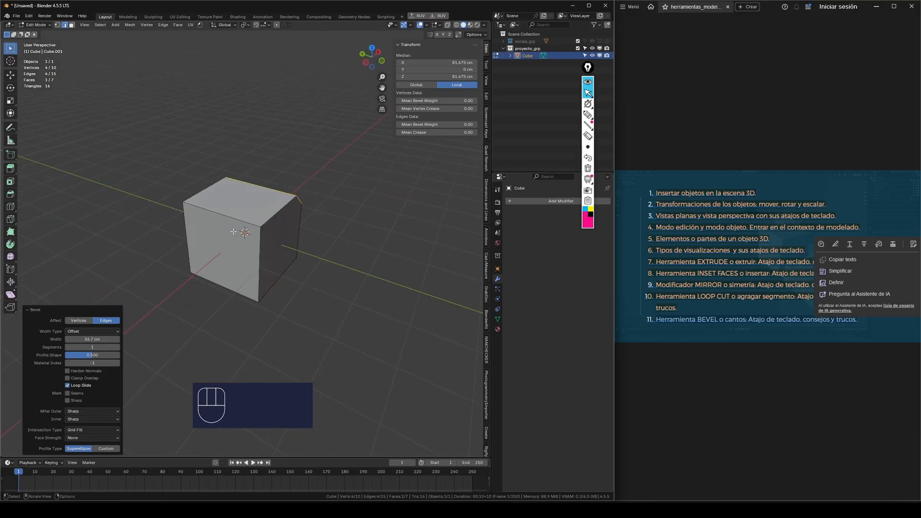
{"action": "left_click", "coordinate": [233, 232]}
{"action": "scroll", "coordinate": [235, 231], "scroll_direction": "up", "scroll_amount": 3}
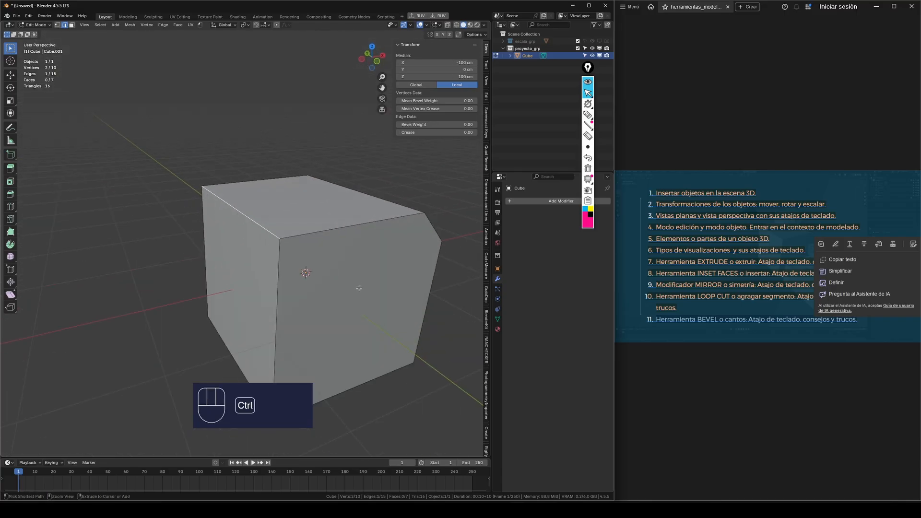
{"action": "key", "text": "ctrl+b"}
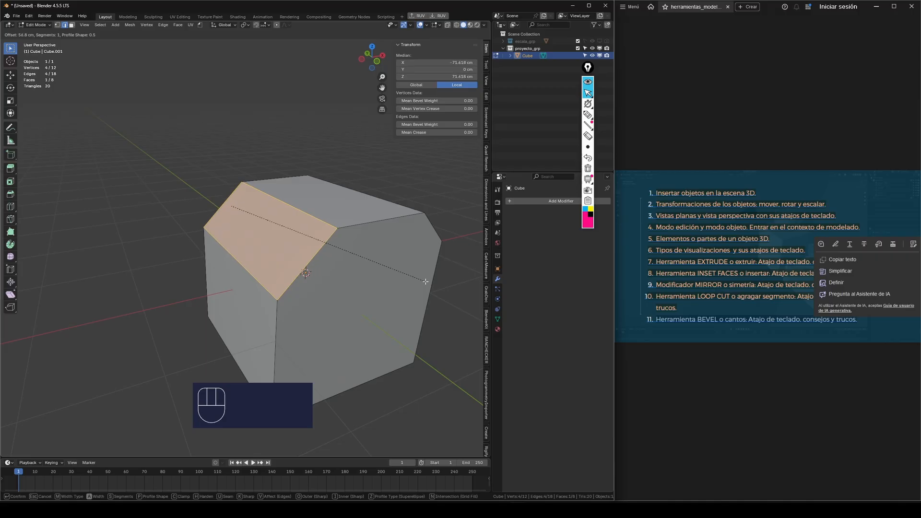
{"action": "scroll", "coordinate": [426, 280], "scroll_direction": "up", "scroll_amount": 3}
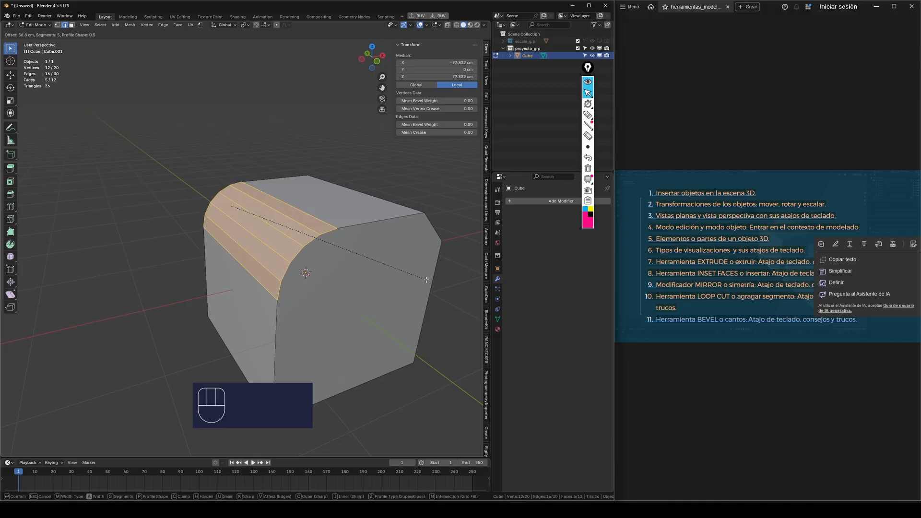
{"action": "scroll", "coordinate": [426, 280], "scroll_direction": "up", "scroll_amount": 2}
{"action": "scroll", "coordinate": [424, 280], "scroll_direction": "down", "scroll_amount": 3}
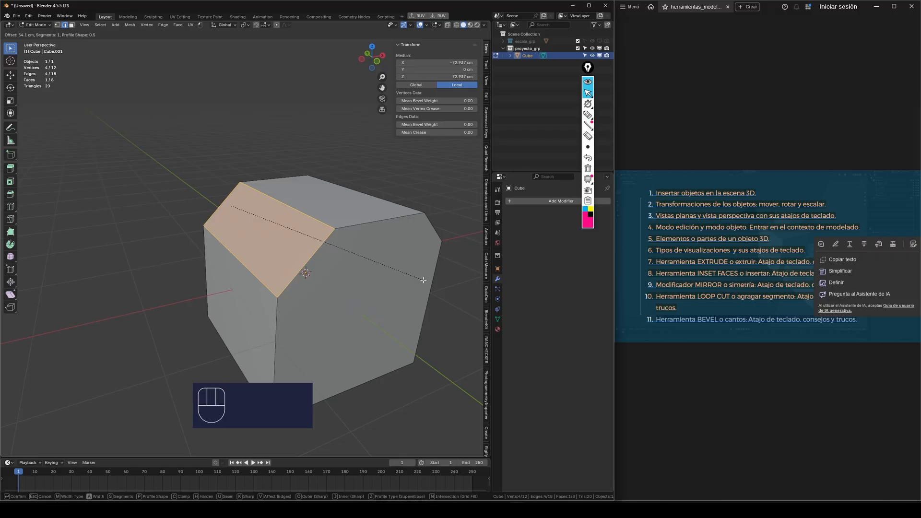
{"action": "scroll", "coordinate": [423, 281], "scroll_direction": "up", "scroll_amount": 2}
{"action": "scroll", "coordinate": [424, 280], "scroll_direction": "down", "scroll_amount": 1}
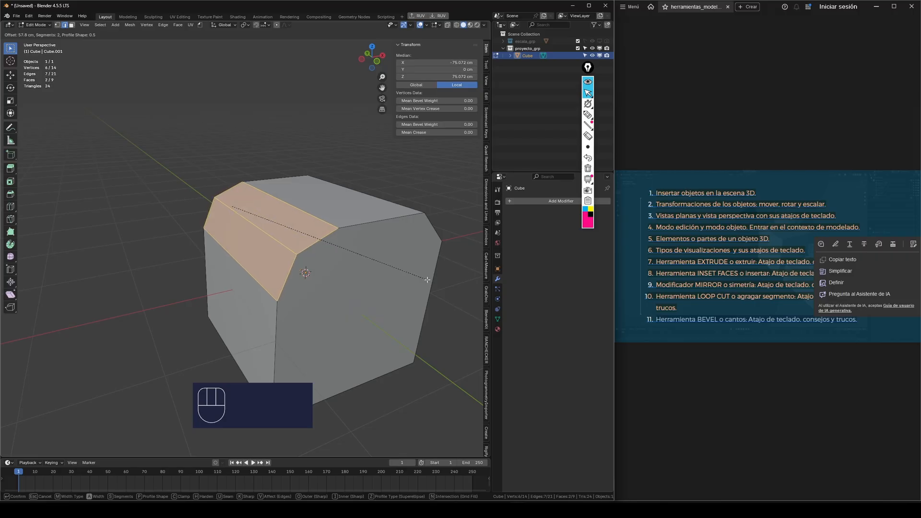
{"action": "scroll", "coordinate": [428, 280], "scroll_direction": "up", "scroll_amount": 5}
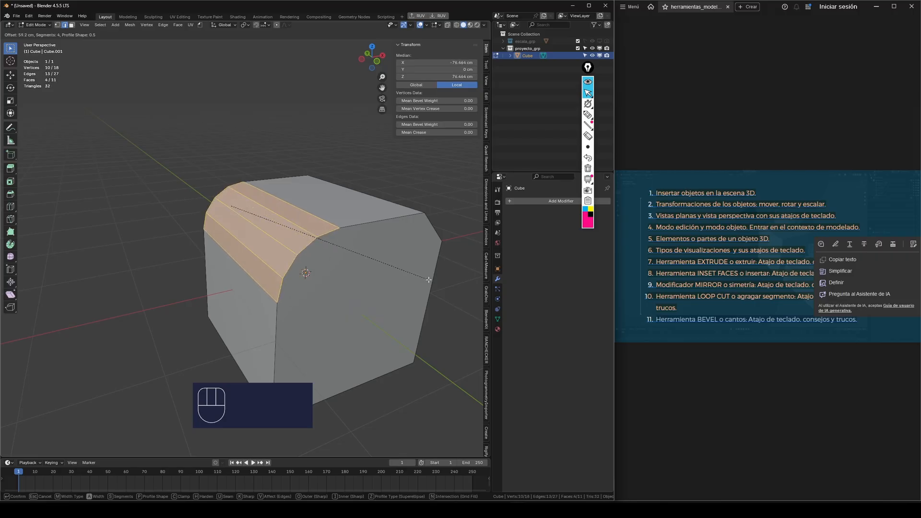
{"action": "scroll", "coordinate": [433, 280], "scroll_direction": "up", "scroll_amount": 2}
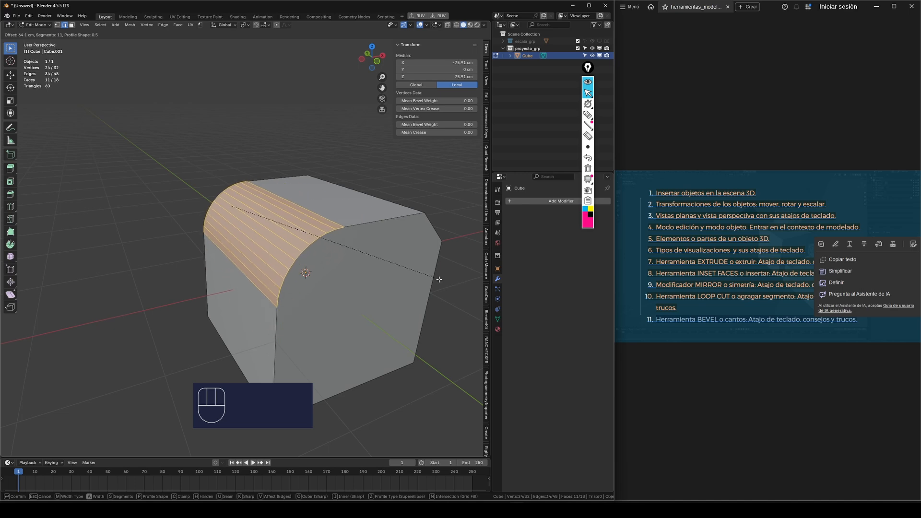
{"action": "scroll", "coordinate": [439, 281], "scroll_direction": "down", "scroll_amount": 10}
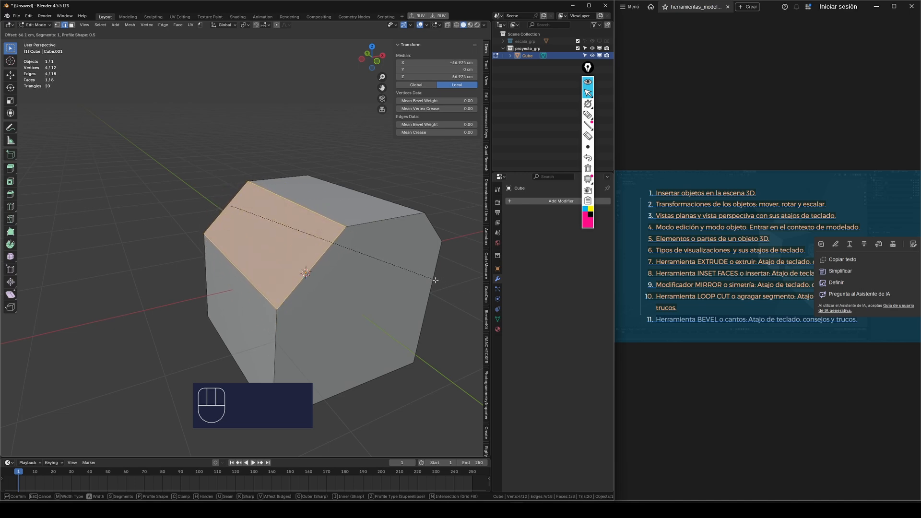
{"action": "scroll", "coordinate": [435, 278], "scroll_direction": "up", "scroll_amount": 3}
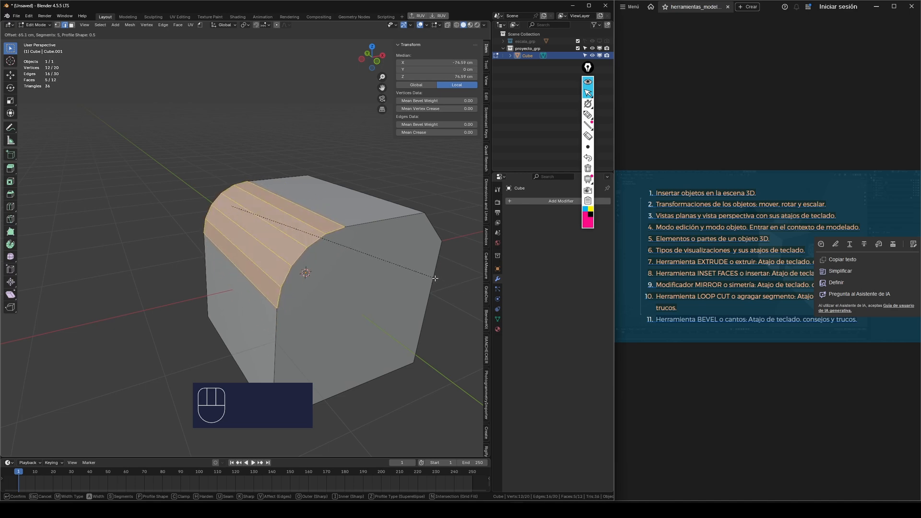
{"action": "scroll", "coordinate": [430, 275], "scroll_direction": "up", "scroll_amount": 1}
{"action": "left_click", "coordinate": [436, 274]}
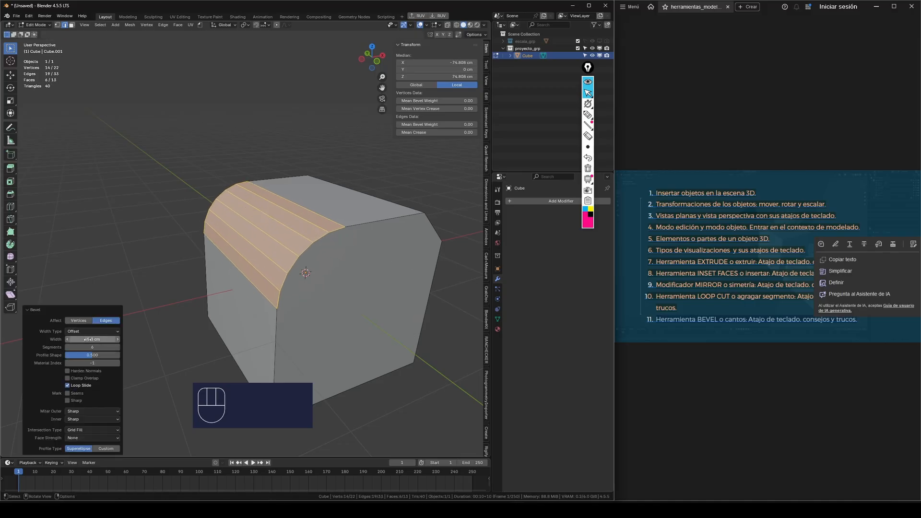
Set the new bevel's width to about 80.3 cm and its segments to 3.
{"action": "mouse_move", "coordinate": [90, 339]}
{"action": "left_mouse_down"}
{"action": "mouse_move", "coordinate": [109, 347]}
{"action": "mouse_move", "coordinate": [67, 355]}
{"action": "mouse_move", "coordinate": [120, 355]}
{"action": "mouse_move", "coordinate": [87, 355]}
{"action": "mouse_move", "coordinate": [96, 356]}
{"action": "mouse_move", "coordinate": [87, 347]}
{"action": "left_mouse_up"}
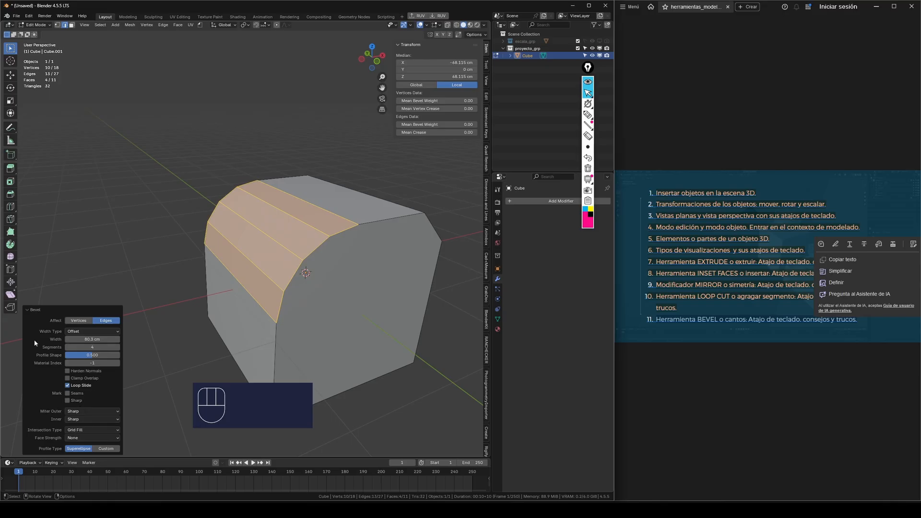
{"action": "middle_click_drag", "start_coordinate": [252, 271], "coordinate": [311, 255]}
{"action": "scroll", "coordinate": [289, 248], "scroll_direction": "down", "scroll_amount": 3}
{"action": "scroll", "coordinate": [320, 220], "scroll_direction": "up", "scroll_amount": 3}
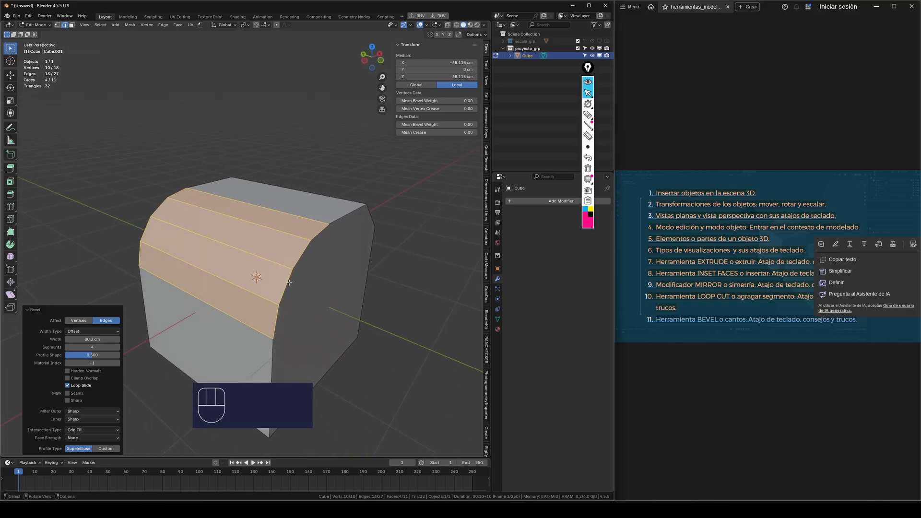
{"action": "mouse_move", "coordinate": [93, 347]}
{"action": "left_mouse_down"}
{"action": "mouse_move", "coordinate": [83, 347]}
{"action": "mouse_move", "coordinate": [103, 347]}
{"action": "mouse_move", "coordinate": [79, 347]}
{"action": "mouse_move", "coordinate": [87, 347]}
{"action": "left_mouse_up"}
{"action": "scroll", "coordinate": [360, 257], "scroll_direction": "down", "scroll_amount": 2}
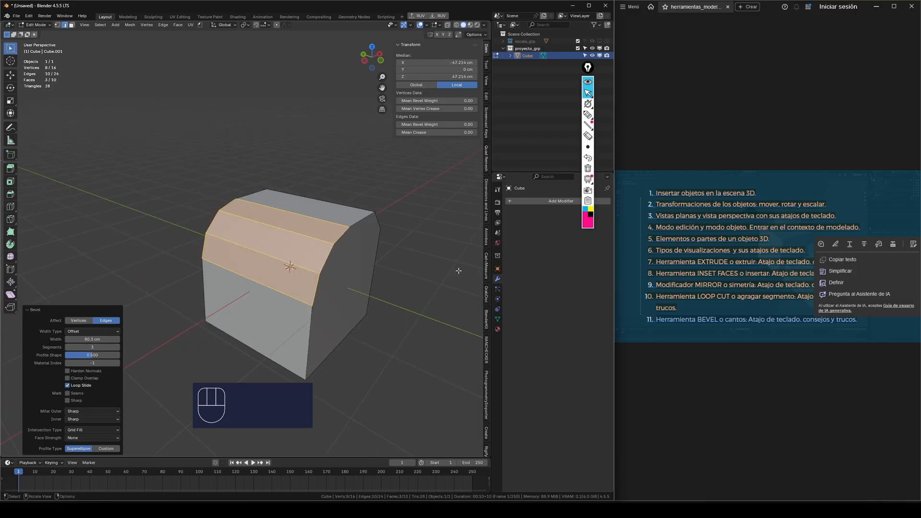
Enable the Screencast Keys overlay and show the item's transform properties again.
{"action": "left_click", "coordinate": [739, 323]}
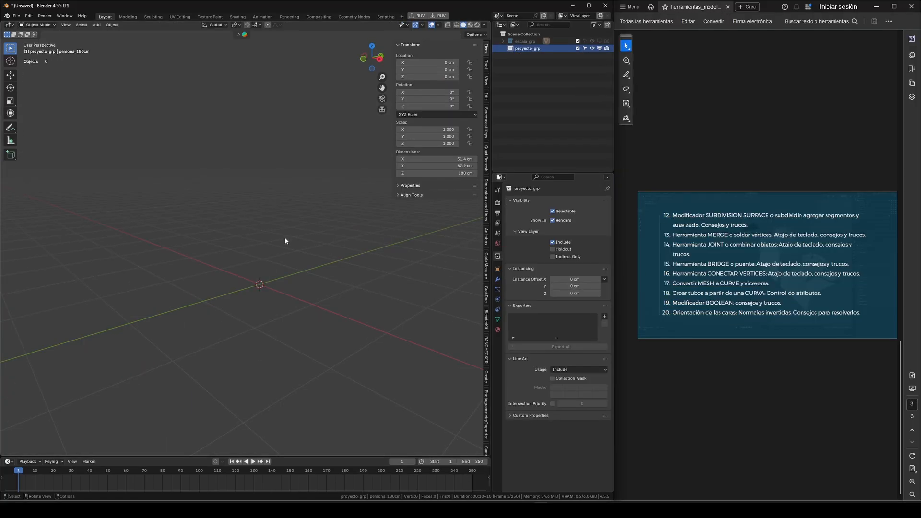
{"action": "left_click", "coordinate": [486, 123]}
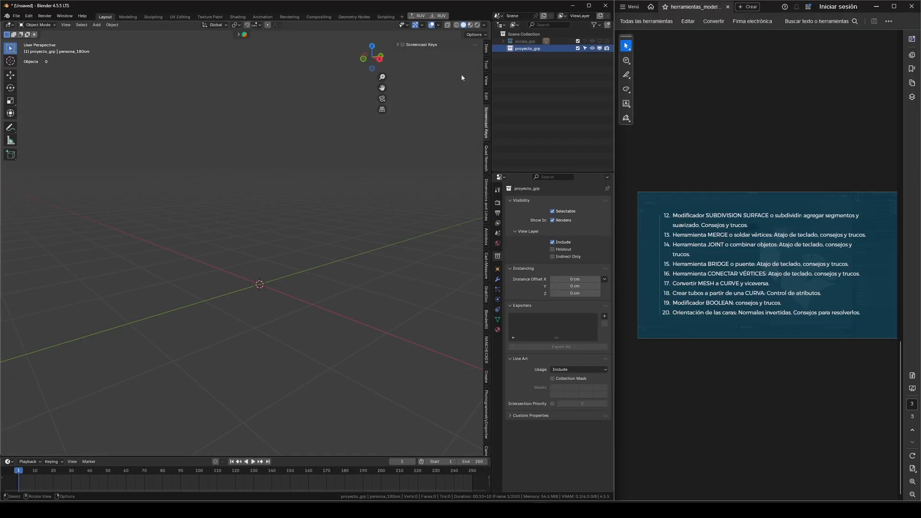
{"action": "left_click", "coordinate": [404, 45]}
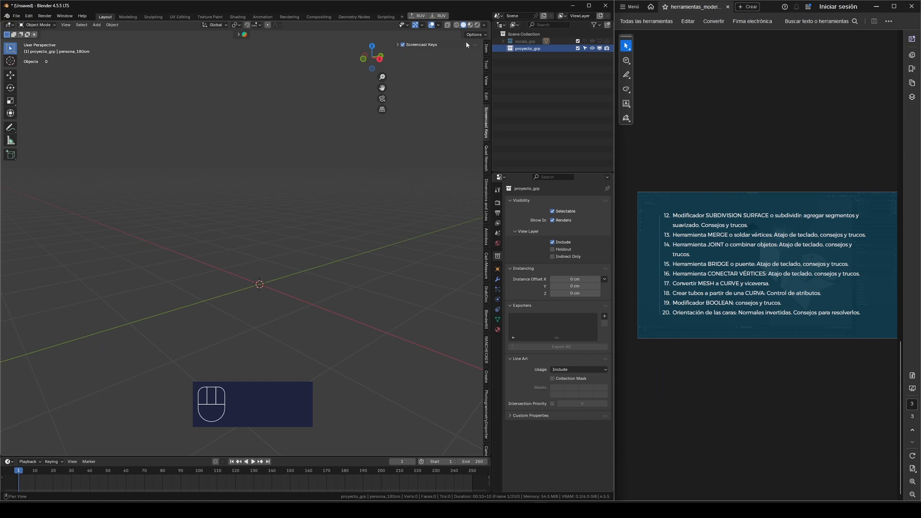
{"action": "left_click", "coordinate": [486, 50]}
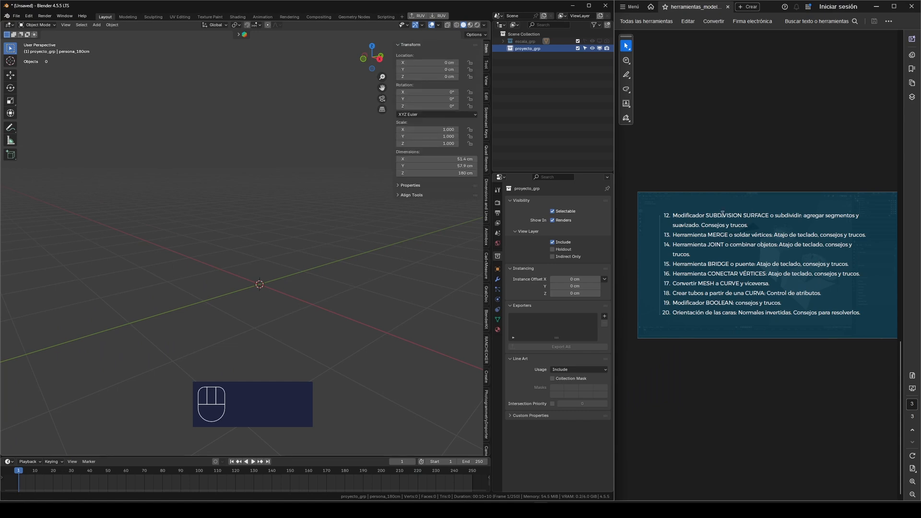
Add a 200 cm mesh cube at the world origin of the empty scene.
{"action": "left_click", "coordinate": [301, 228]}
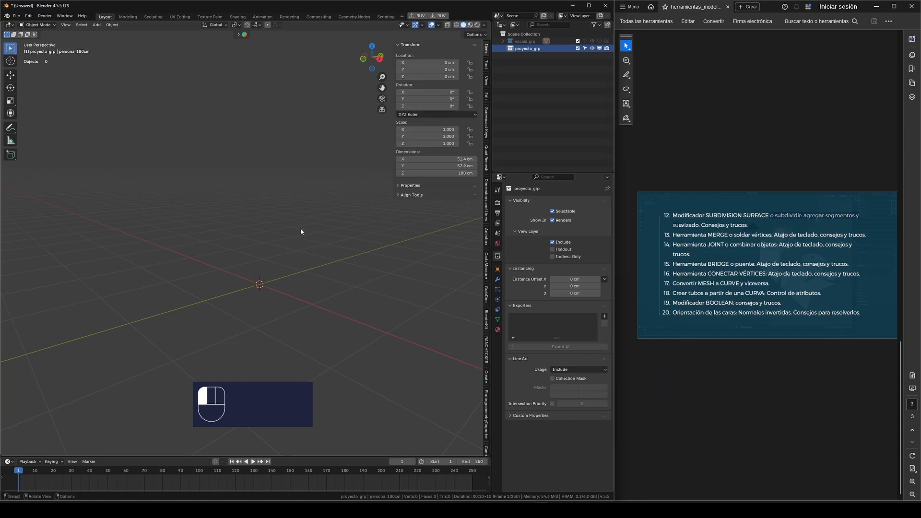
{"action": "middle_click_drag", "start_coordinate": [301, 228], "coordinate": [258, 261]}
{"action": "key", "text": "shift+a"}
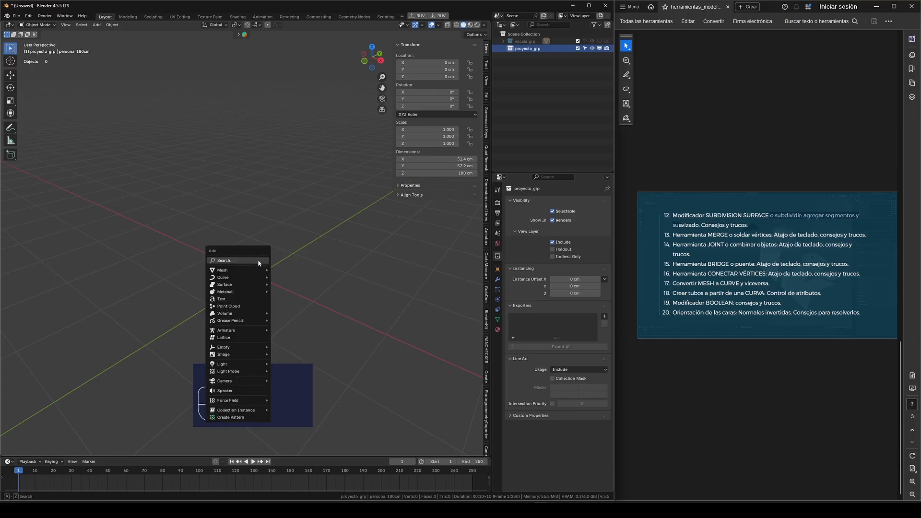
{"action": "mouse_move", "coordinate": [232, 271]}
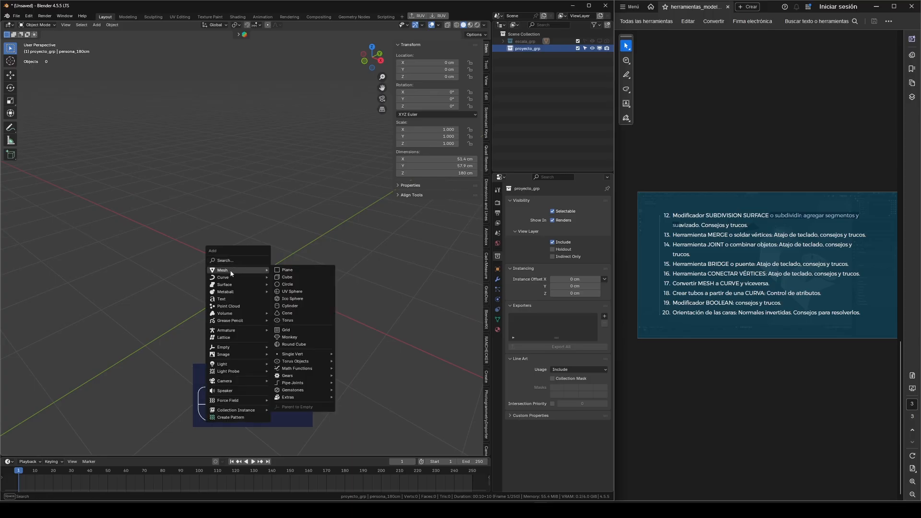
{"action": "left_click", "coordinate": [293, 278]}
{"action": "middle_click_drag", "start_coordinate": [281, 228], "coordinate": [345, 248]}
{"action": "middle_click_drag", "start_coordinate": [292, 228], "coordinate": [291, 239]}
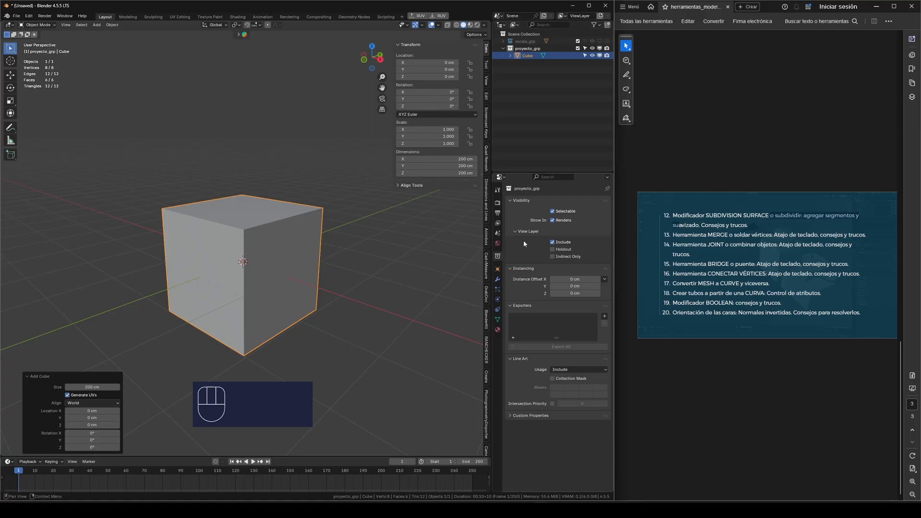
Add a Subdivision Surface modifier to the cube, with Catmull-Clark at viewport level 1.
{"action": "left_click", "coordinate": [499, 281]}
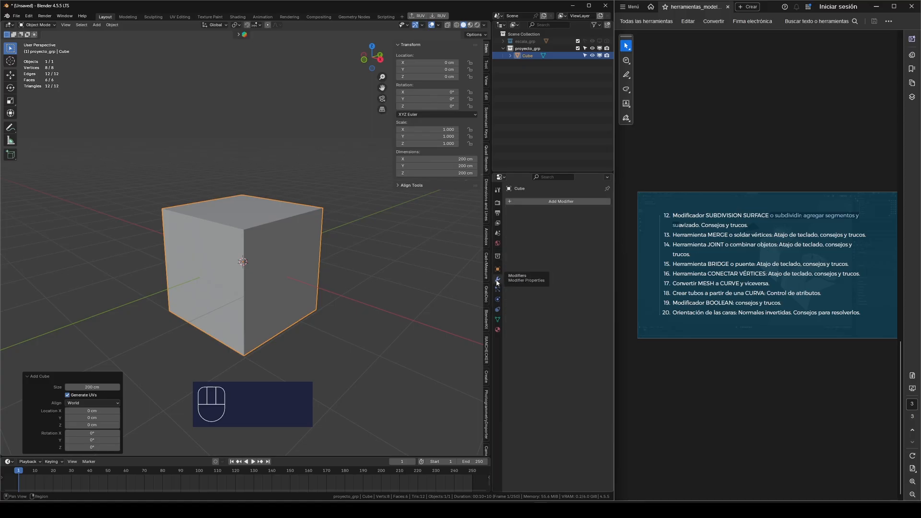
{"action": "left_click", "coordinate": [308, 247]}
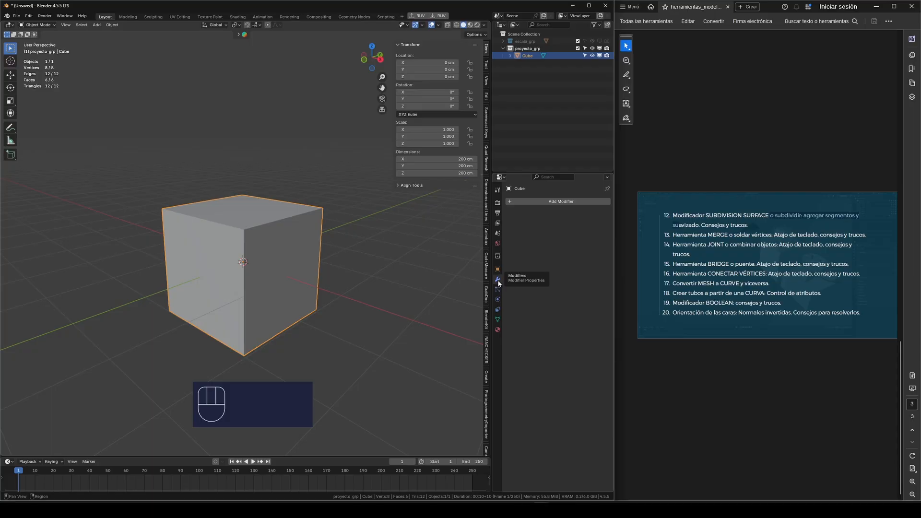
{"action": "left_click", "coordinate": [528, 202]}
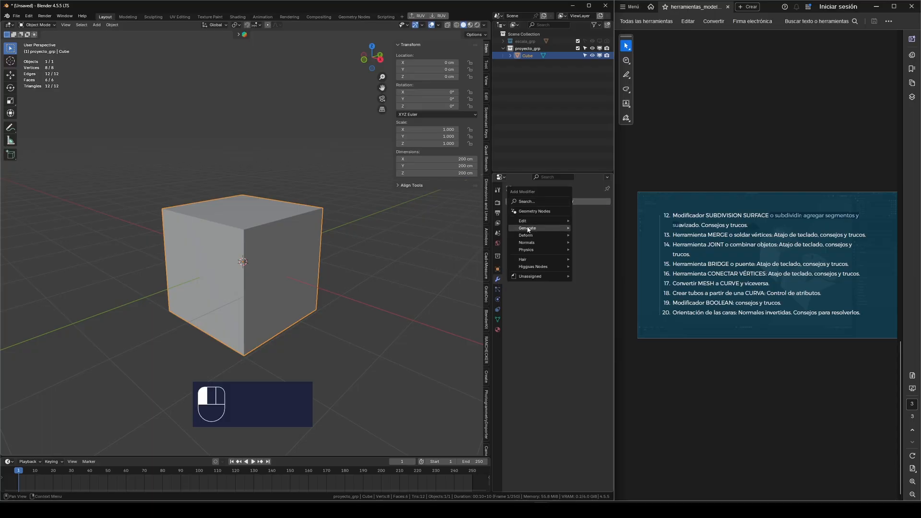
{"action": "mouse_move", "coordinate": [529, 230]}
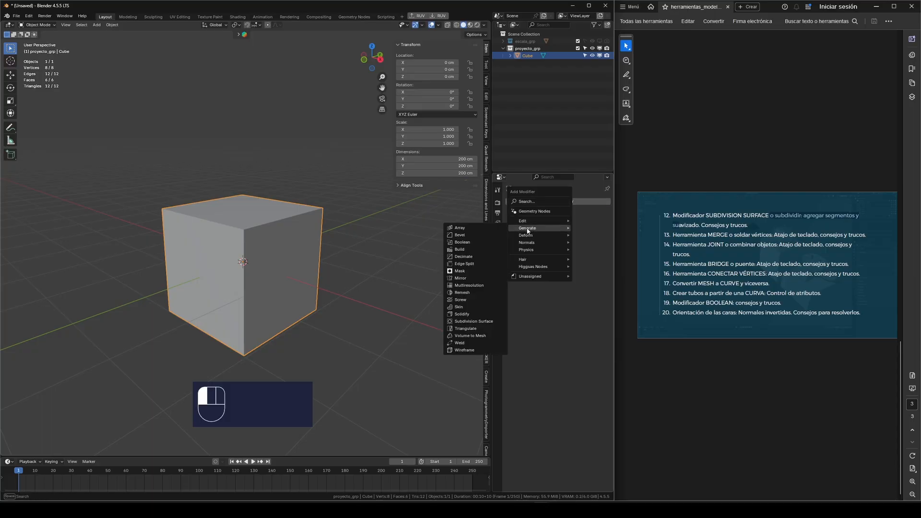
{"action": "left_click", "coordinate": [475, 322]}
{"action": "mouse_move", "coordinate": [292, 257]}
{"action": "middle_mouse_down"}
{"action": "mouse_move", "coordinate": [309, 251]}
{"action": "mouse_move", "coordinate": [301, 251]}
{"action": "middle_mouse_up"}
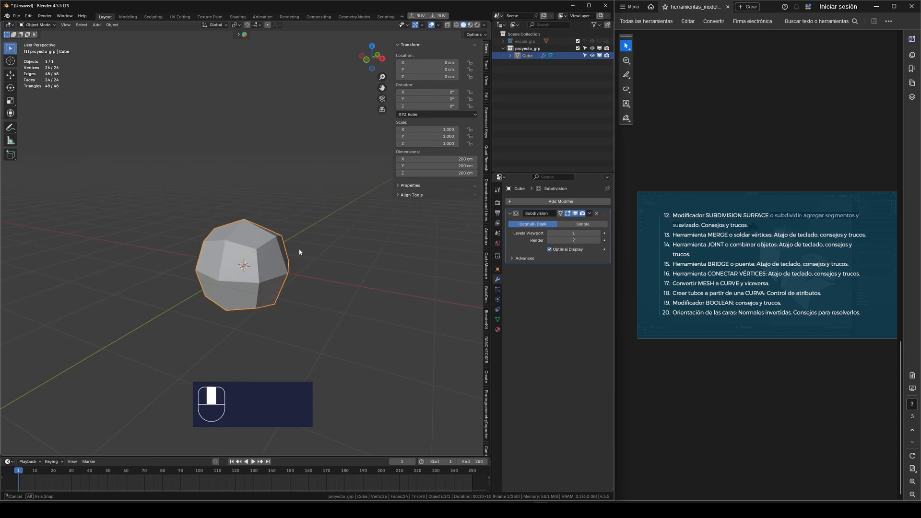
{"action": "scroll", "coordinate": [266, 279], "scroll_direction": "up", "scroll_amount": 2}
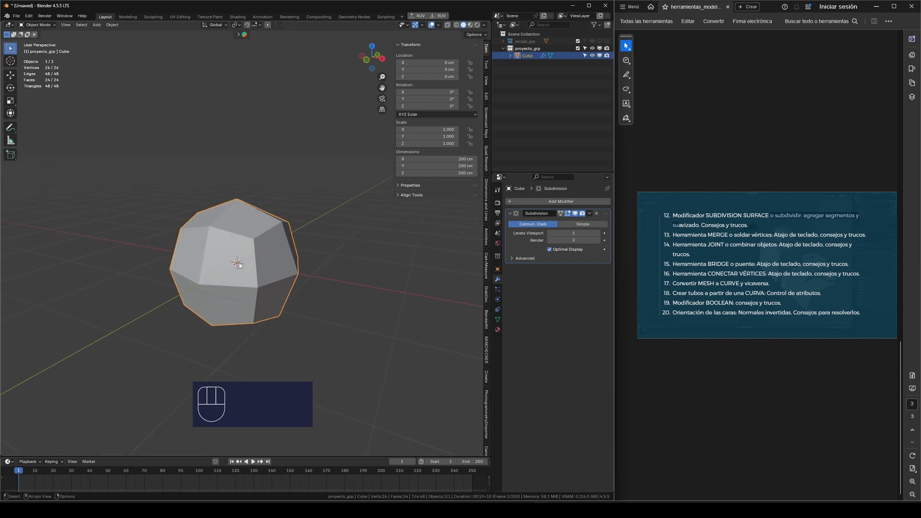
{"action": "scroll", "coordinate": [253, 277], "scroll_direction": "up", "scroll_amount": 1}
{"action": "middle_click_drag", "start_coordinate": [254, 278], "coordinate": [303, 287]}
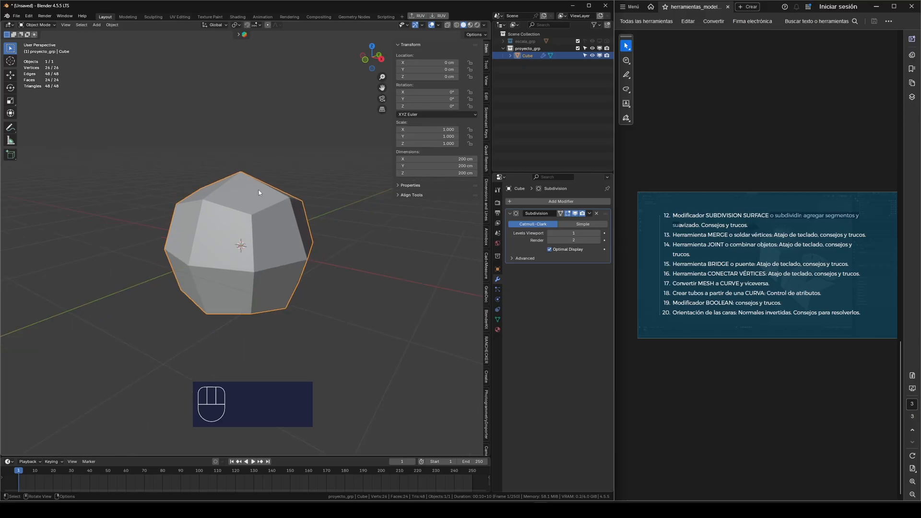
{"action": "middle_click_drag", "start_coordinate": [312, 245], "coordinate": [336, 223]}
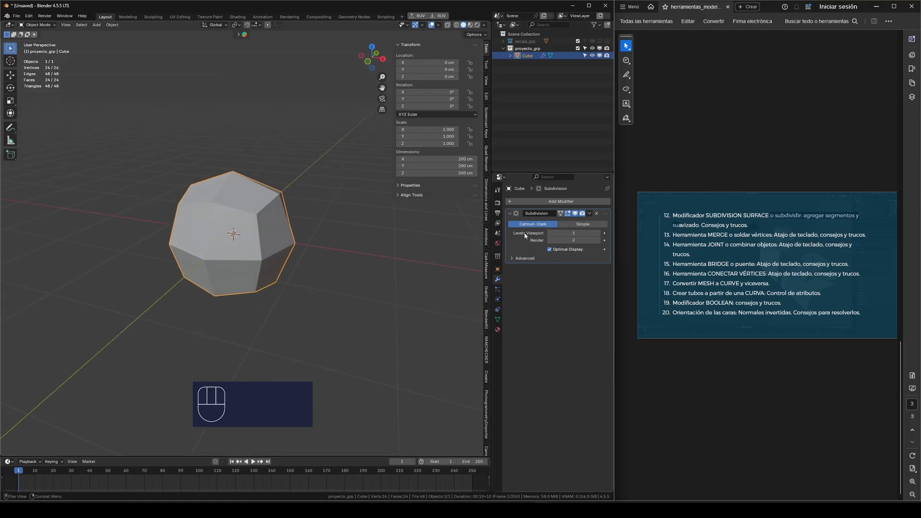
Try viewport subdivision levels 2 and 3 on the cube's Subdivision modifier and set the level back to 1.
{"action": "left_click", "coordinate": [599, 235]}
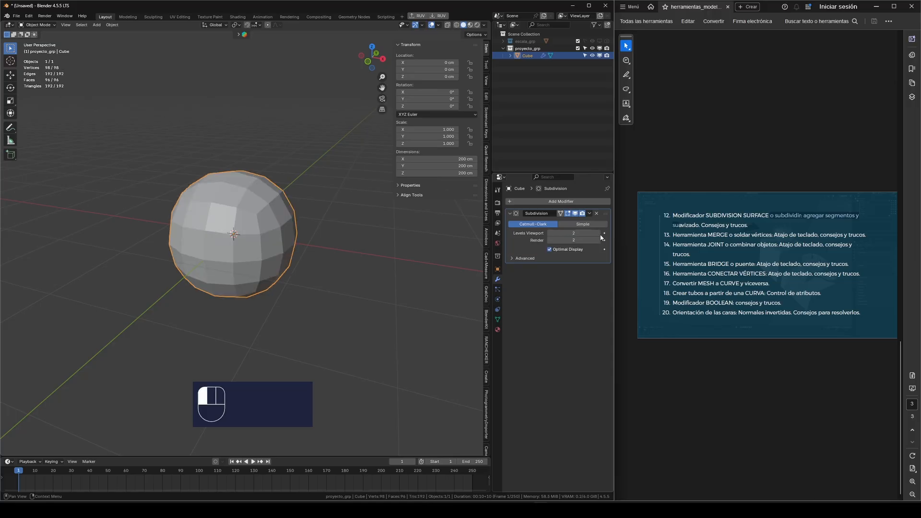
{"action": "middle_click_drag", "start_coordinate": [219, 211], "coordinate": [229, 206]}
{"action": "scroll", "coordinate": [274, 224], "scroll_direction": "up", "scroll_amount": 2}
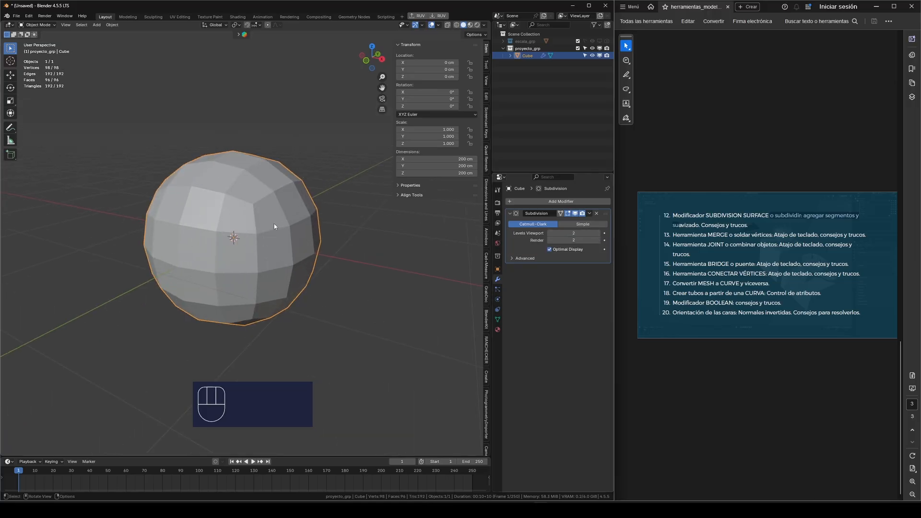
{"action": "left_click", "coordinate": [599, 233]}
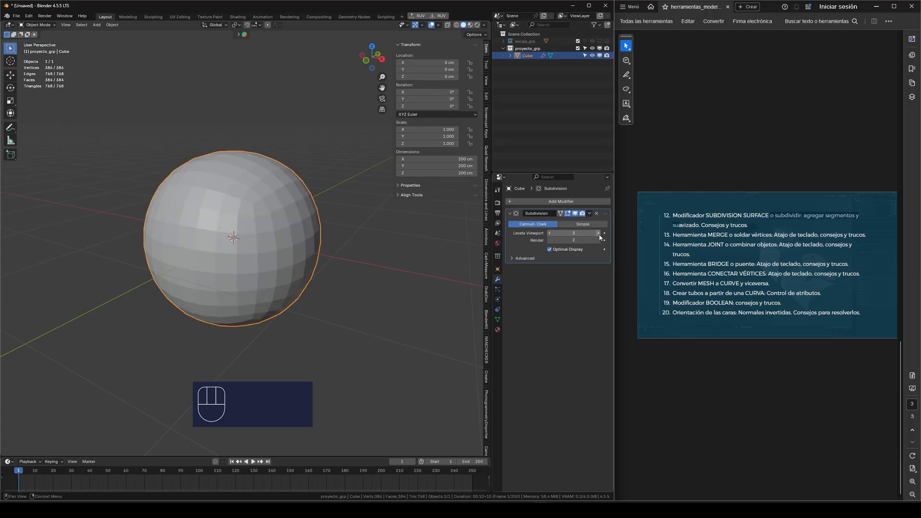
{"action": "left_click", "coordinate": [550, 233]}
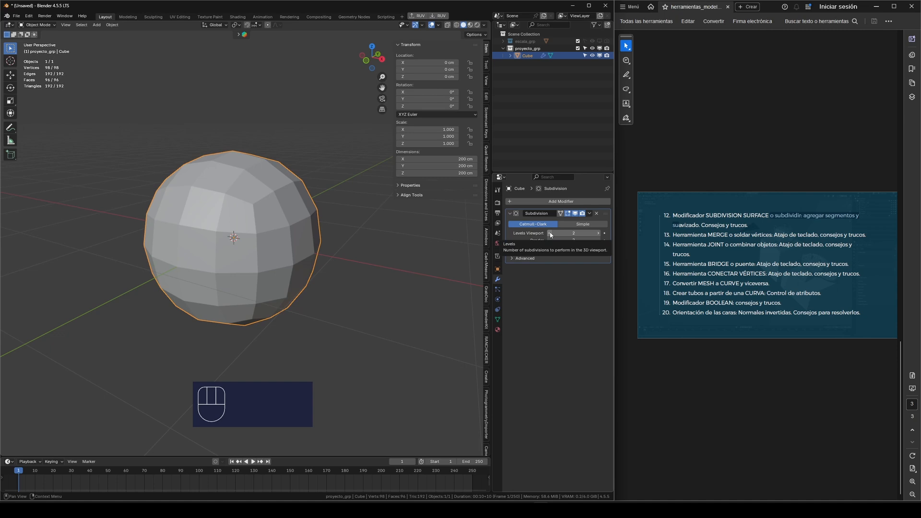
{"action": "left_click", "coordinate": [551, 233]}
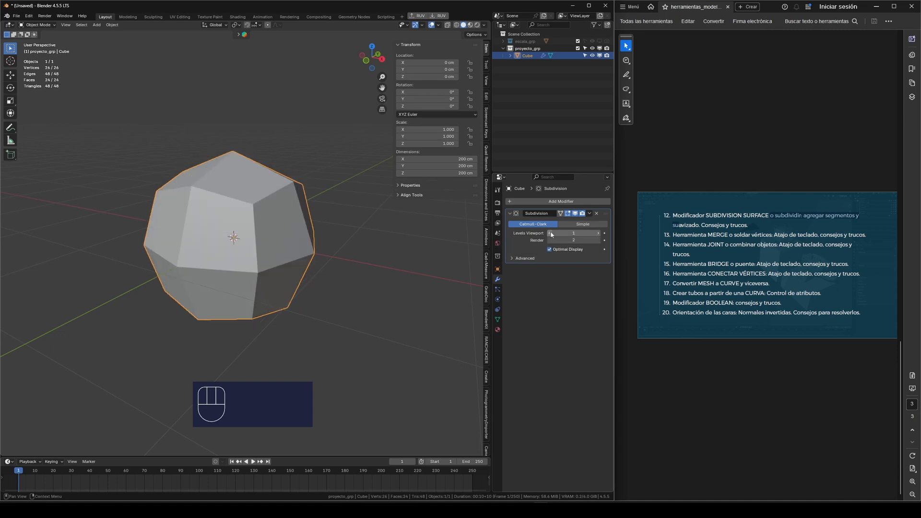
Examine the faceted, rounded shape that subdivision level 1 gives the cube from several angles.
{"action": "middle_click_drag", "start_coordinate": [317, 211], "coordinate": [337, 205]}
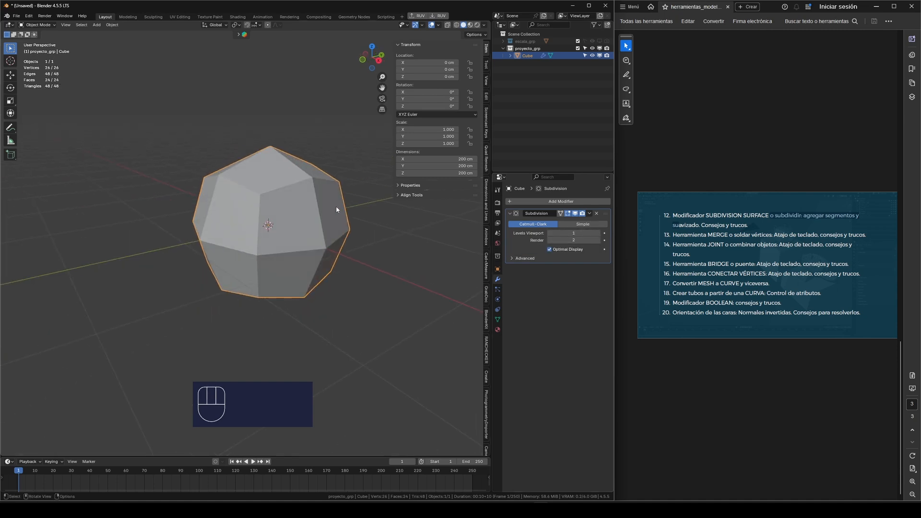
{"action": "scroll", "coordinate": [285, 202], "scroll_direction": "down", "scroll_amount": 2}
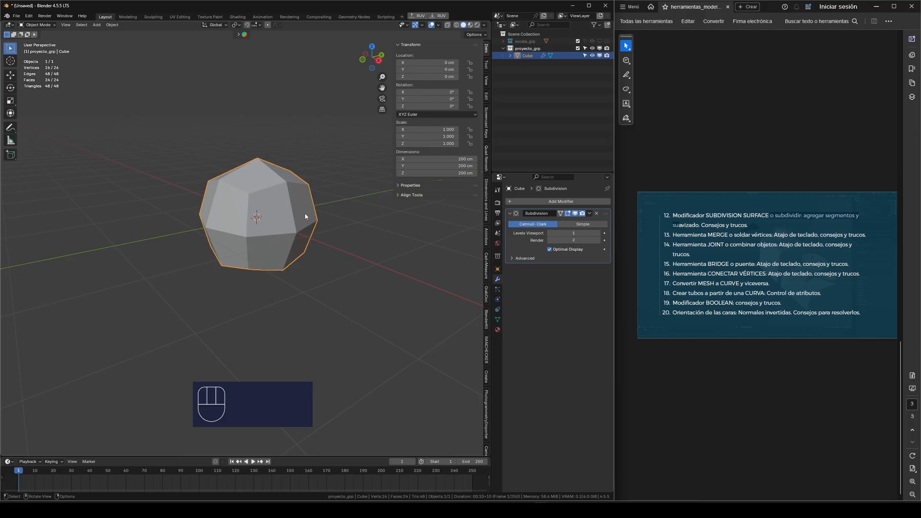
{"action": "middle_click_drag", "start_coordinate": [312, 215], "coordinate": [271, 217]}
{"action": "scroll", "coordinate": [286, 209], "scroll_direction": "up", "scroll_amount": 3}
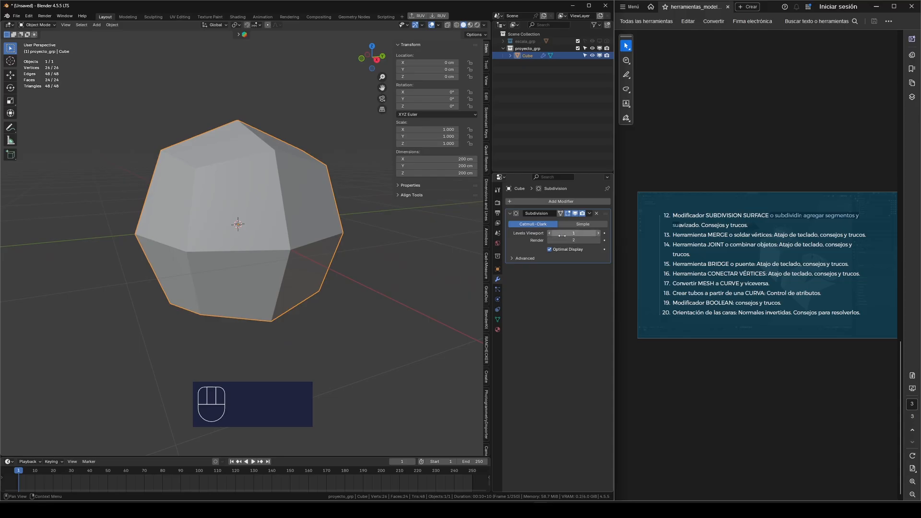
{"action": "middle_click_drag", "start_coordinate": [319, 211], "coordinate": [251, 214]}
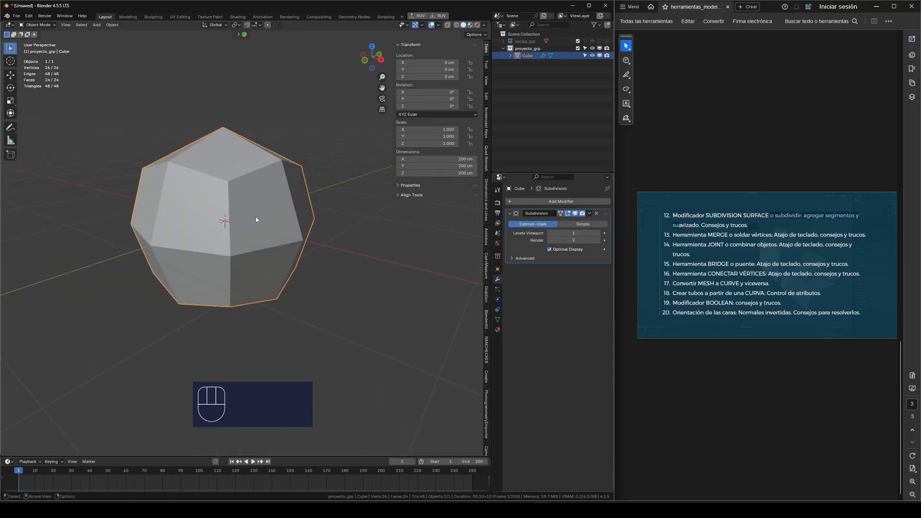
{"action": "scroll", "coordinate": [260, 222], "scroll_direction": "down", "scroll_amount": 2}
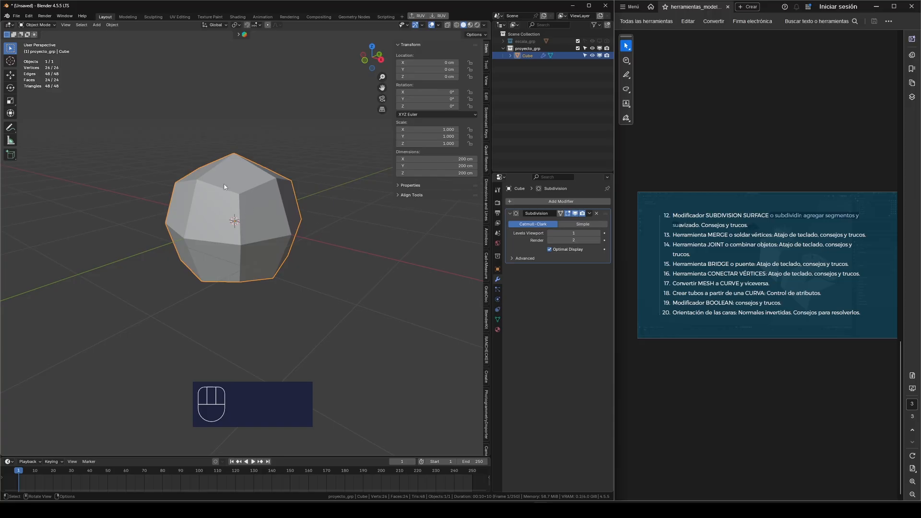
{"action": "middle_click_drag", "start_coordinate": [224, 187], "coordinate": [167, 138]}
{"action": "middle_click_drag", "start_coordinate": [288, 220], "coordinate": [303, 198]}
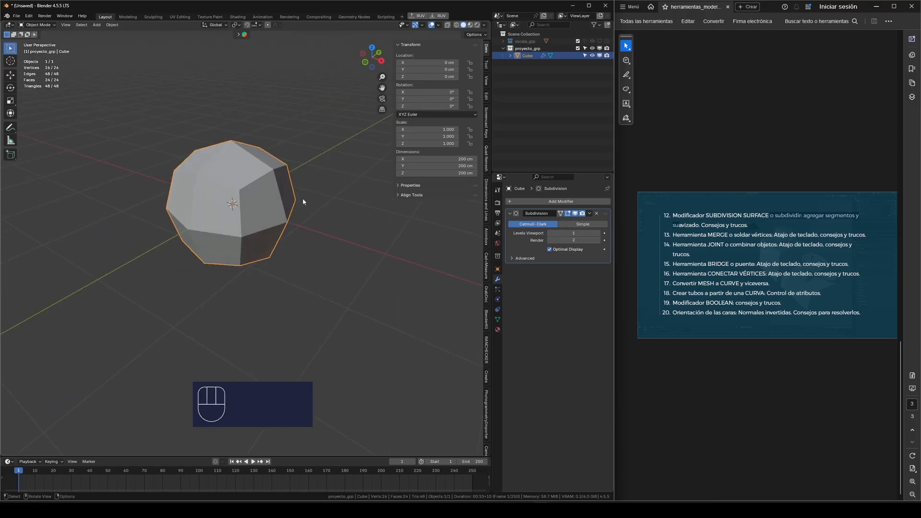
Turn off the Subdivision modifier's viewport display and inspect the original cube's sharp edges and corners.
{"action": "left_click", "coordinate": [575, 214]}
{"action": "middle_click_drag", "start_coordinate": [271, 211], "coordinate": [258, 192]}
{"action": "mouse_move", "coordinate": [354, 224]}
{"action": "middle_mouse_down"}
{"action": "mouse_move", "coordinate": [304, 226]}
{"action": "mouse_move", "coordinate": [356, 230]}
{"action": "middle_mouse_up"}
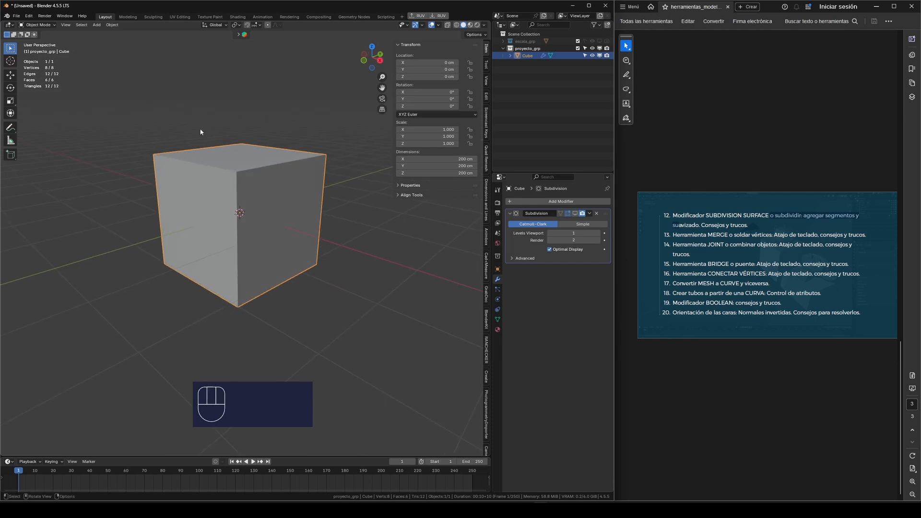
{"action": "scroll", "coordinate": [223, 270], "scroll_direction": "up", "scroll_amount": 2}
{"action": "middle_click_drag", "start_coordinate": [286, 192], "coordinate": [302, 181]}
{"action": "scroll", "coordinate": [314, 171], "scroll_direction": "up", "scroll_amount": 2}
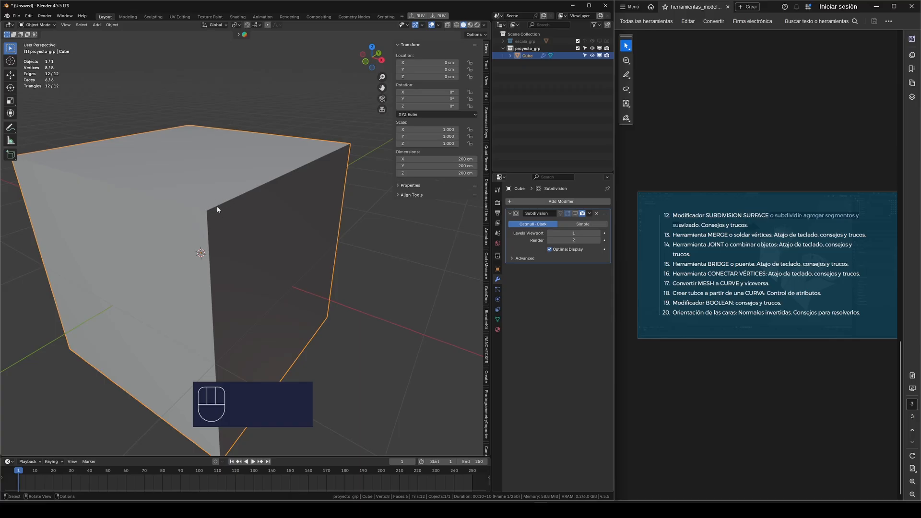
{"action": "scroll", "coordinate": [218, 209], "scroll_direction": "down", "scroll_amount": 3}
{"action": "middle_click_drag", "start_coordinate": [290, 191], "coordinate": [237, 192]}
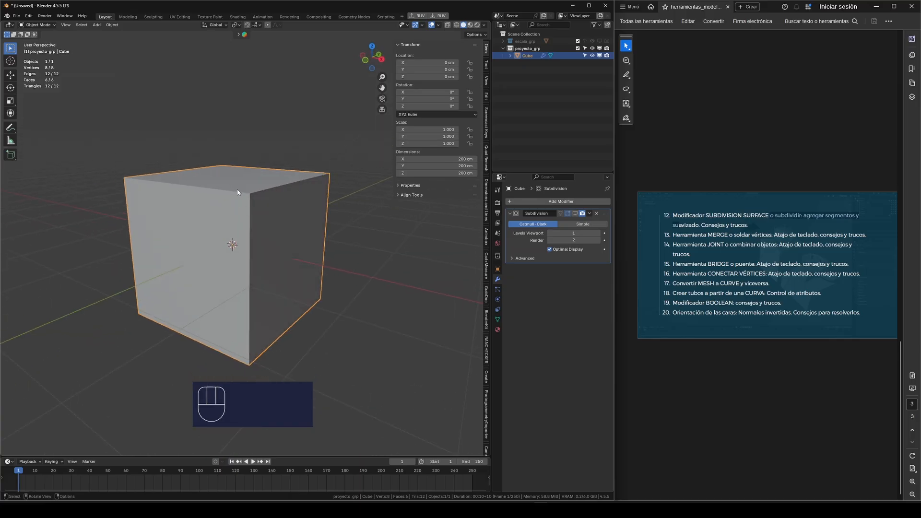
{"action": "middle_click_drag", "start_coordinate": [198, 188], "coordinate": [276, 206]}
{"action": "scroll", "coordinate": [256, 201], "scroll_direction": "up", "scroll_amount": 3}
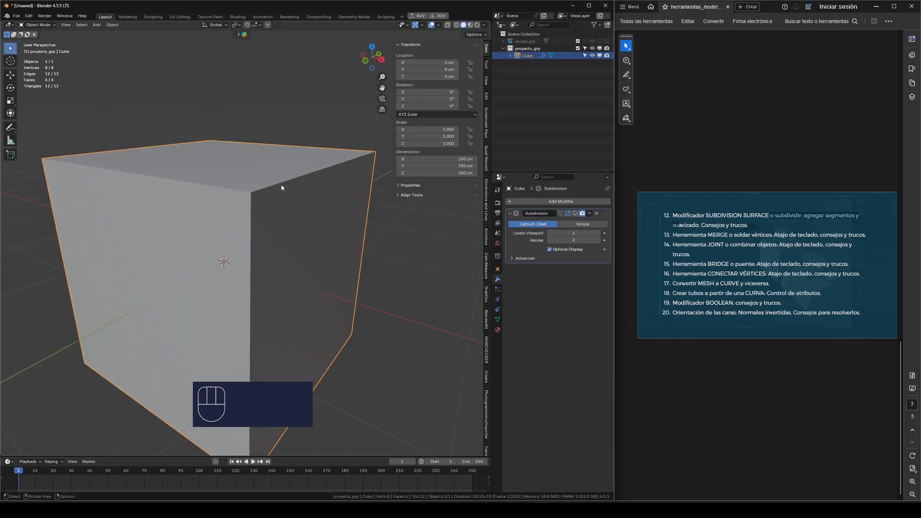
{"action": "scroll", "coordinate": [291, 204], "scroll_direction": "down", "scroll_amount": 2}
Bevel all edges of the cube in Edit Mode with a width of about 1.94 cm and 2 segments, and return to Object Mode.
{"action": "key", "text": "Tab"}
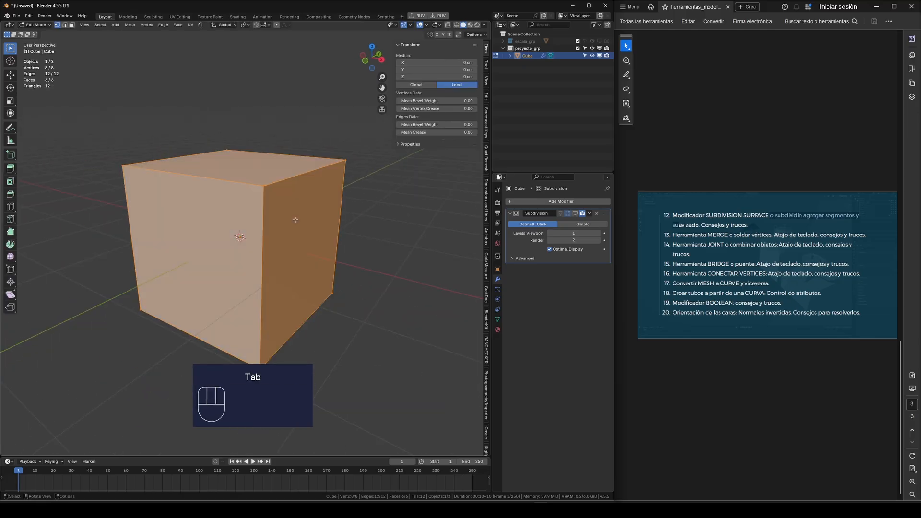
{"action": "scroll", "coordinate": [269, 183], "scroll_direction": "down", "scroll_amount": 2}
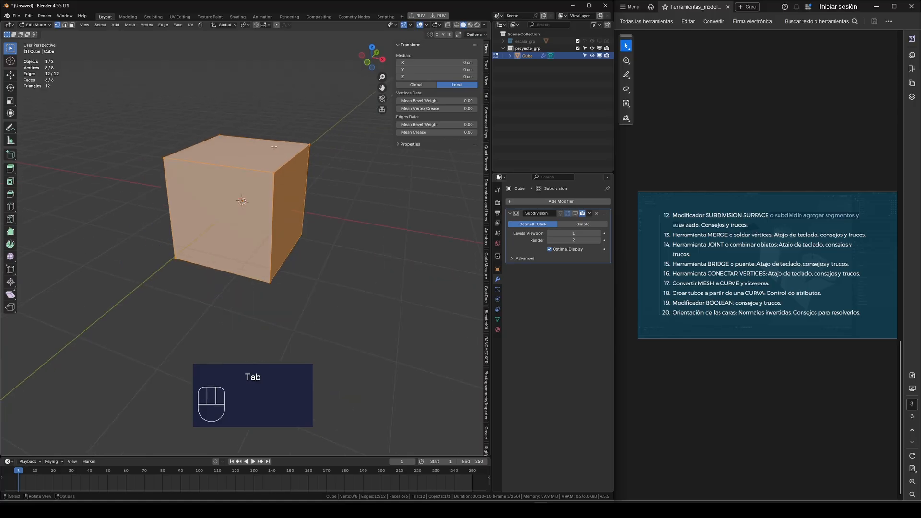
{"action": "scroll", "coordinate": [285, 213], "scroll_direction": "up", "scroll_amount": 2}
{"action": "middle_click_drag", "start_coordinate": [287, 215], "coordinate": [264, 165]}
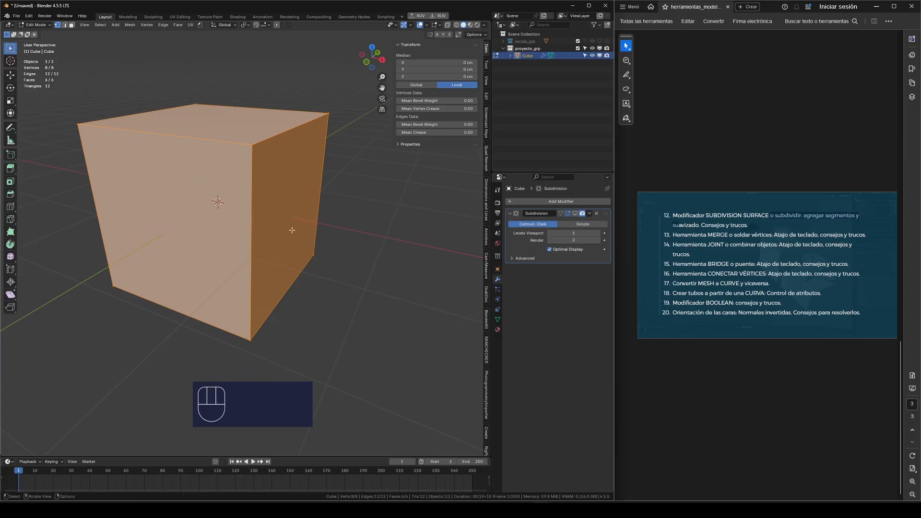
{"action": "key", "text": "ctrl"}
{"action": "key", "text": "ctrl+b"}
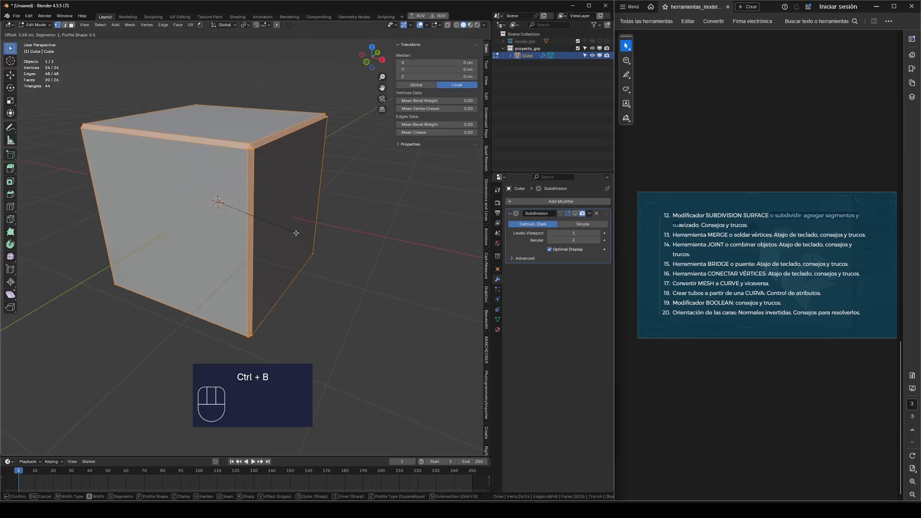
{"action": "scroll", "coordinate": [298, 235], "scroll_direction": "up", "scroll_amount": 1}
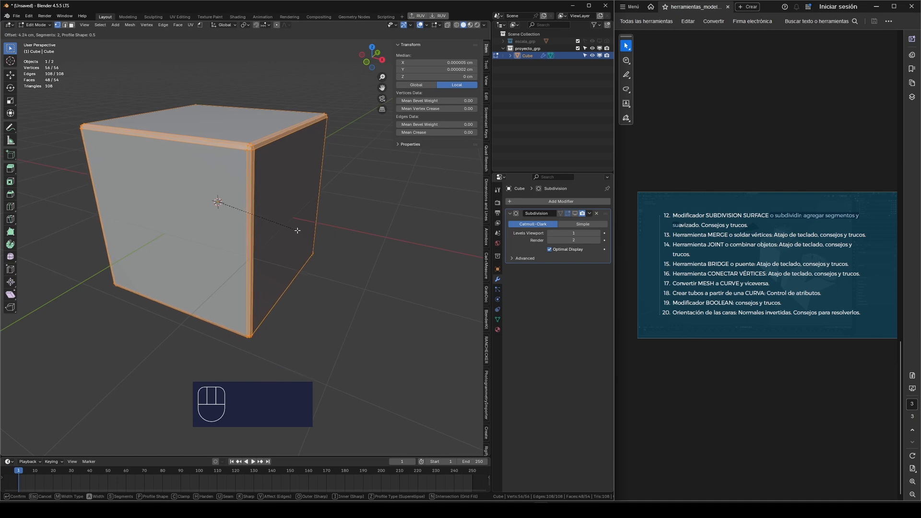
{"action": "left_click", "coordinate": [296, 229]}
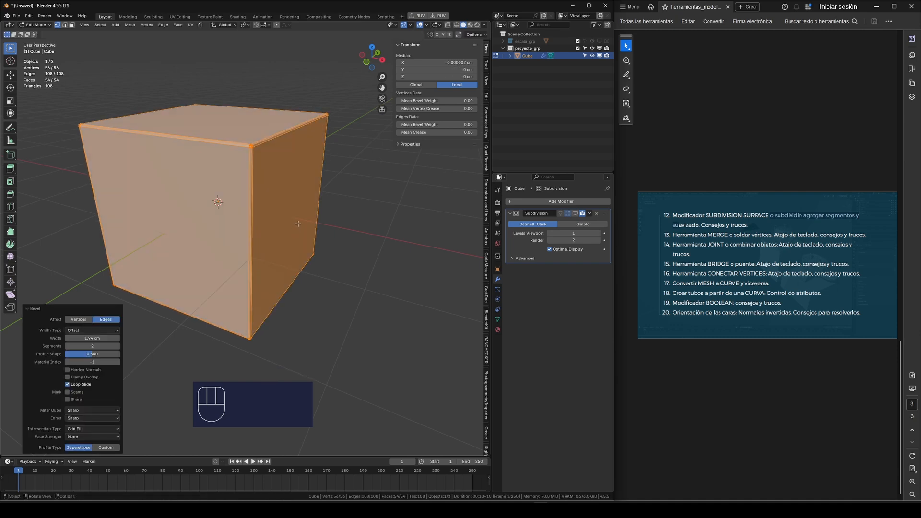
{"action": "scroll", "coordinate": [312, 208], "scroll_direction": "down", "scroll_amount": 3}
{"action": "middle_click_drag", "start_coordinate": [324, 194], "coordinate": [273, 176]}
{"action": "scroll", "coordinate": [291, 150], "scroll_direction": "up", "scroll_amount": 2}
{"action": "key", "text": "Tab"}
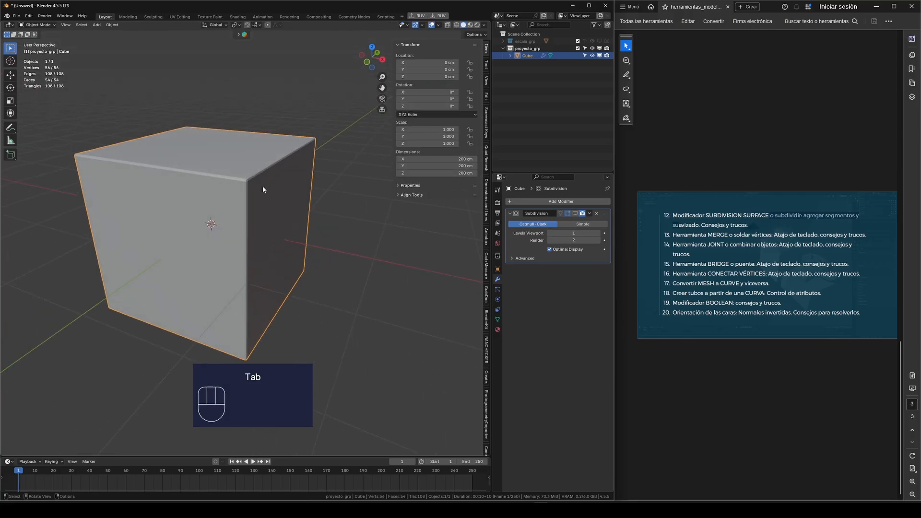
In Edit Mode, add three evenly spaced vertical loop cuts around the beveled cube without sliding them.
{"action": "key", "text": "Tab"}
{"action": "key", "text": "ctrl+r"}
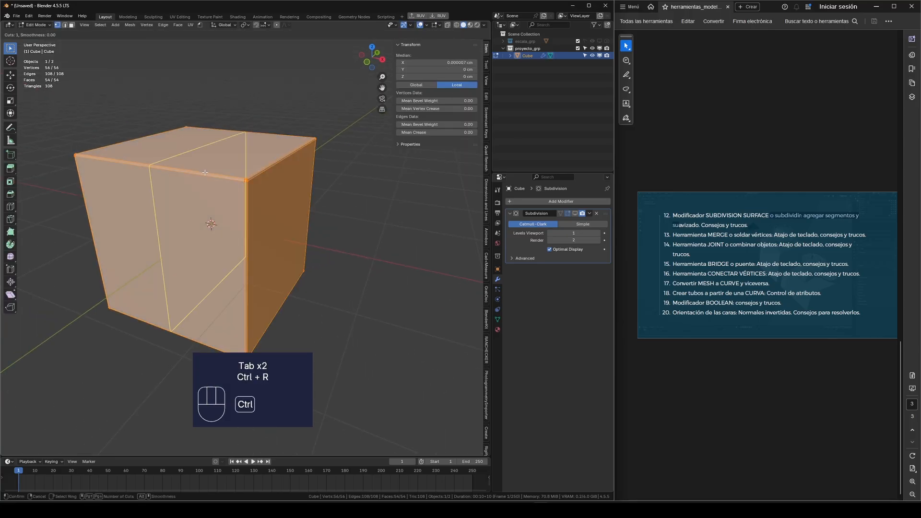
{"action": "scroll", "coordinate": [205, 173], "scroll_direction": "up", "scroll_amount": 2}
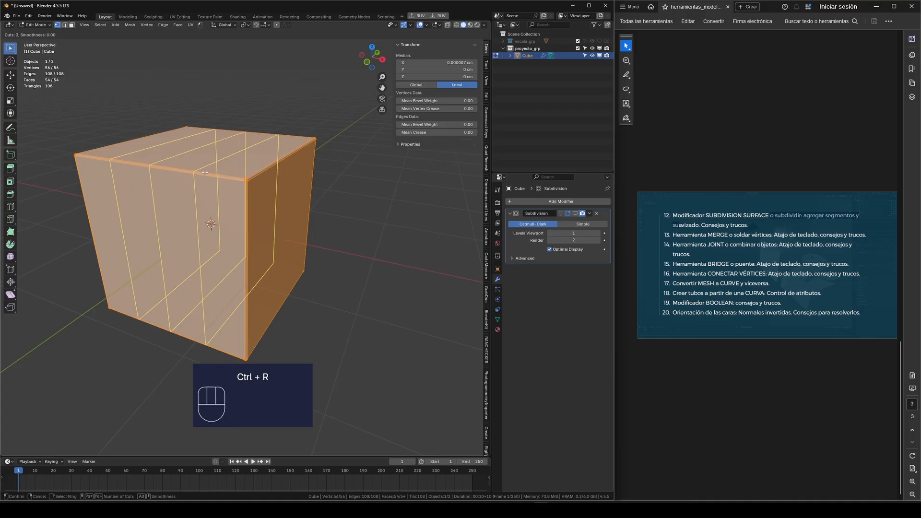
{"action": "left_click", "coordinate": [205, 172]}
{"action": "right_click", "coordinate": [206, 173]}
{"action": "middle_click_drag", "start_coordinate": [260, 169], "coordinate": [283, 167]}
Add three more evenly spaced vertical loop cuts perpendicular to the first set, so the top face forms a grid.
{"action": "key", "text": "ctrl+r"}
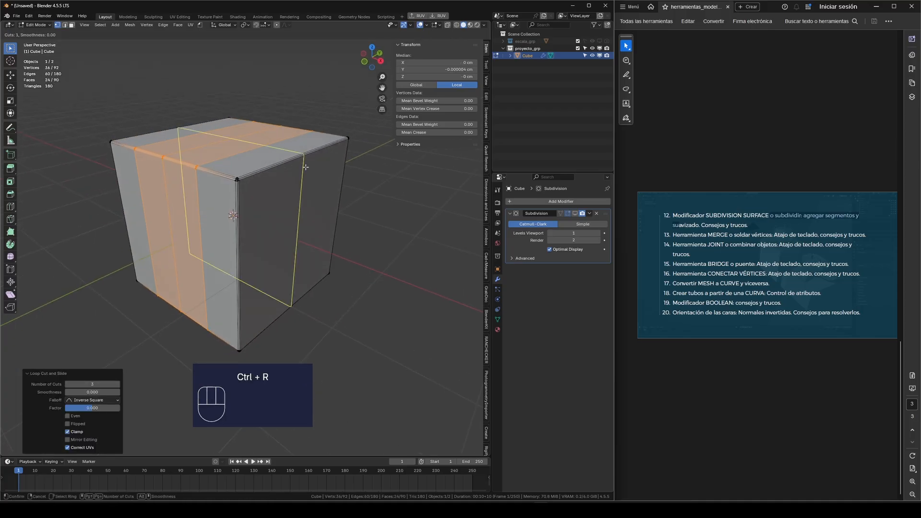
{"action": "scroll", "coordinate": [306, 160], "scroll_direction": "up", "scroll_amount": 2}
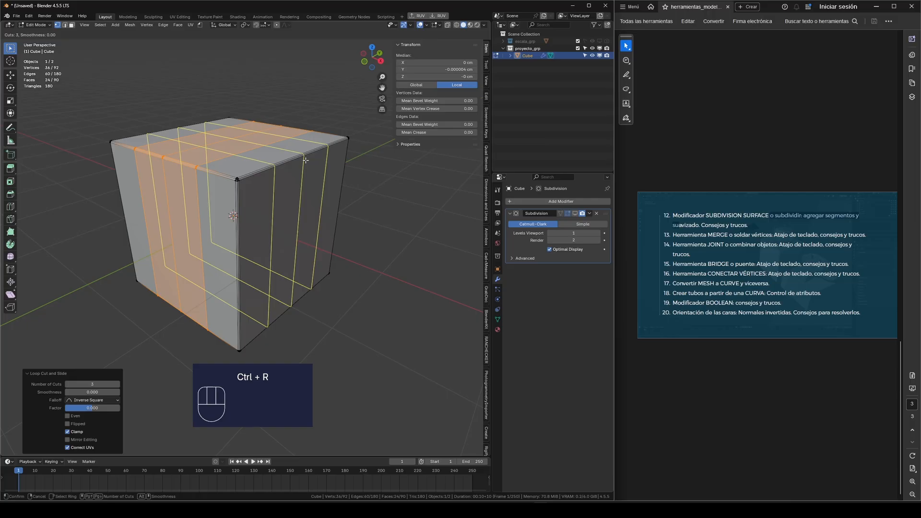
{"action": "left_click", "coordinate": [306, 160]}
{"action": "right_click", "coordinate": [306, 160]}
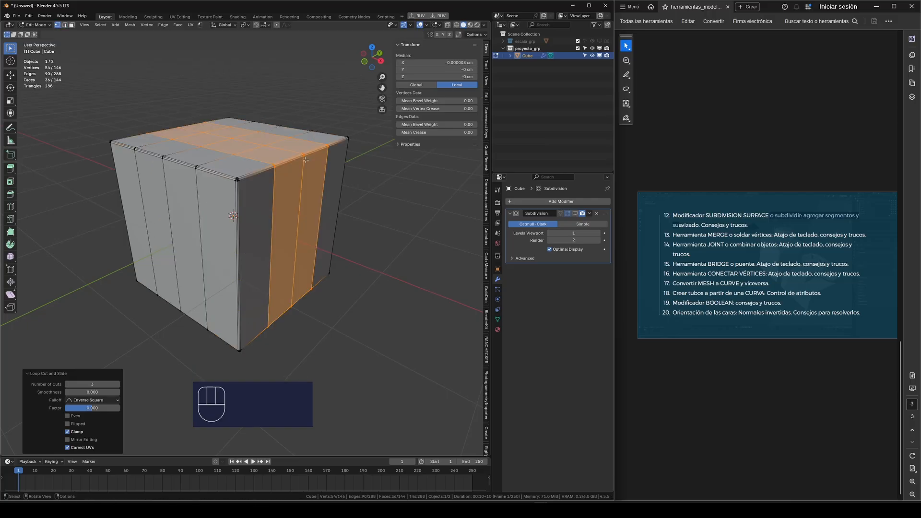
{"action": "scroll", "coordinate": [305, 166], "scroll_direction": "down", "scroll_amount": 2}
{"action": "middle_click_drag", "start_coordinate": [296, 192], "coordinate": [247, 205]}
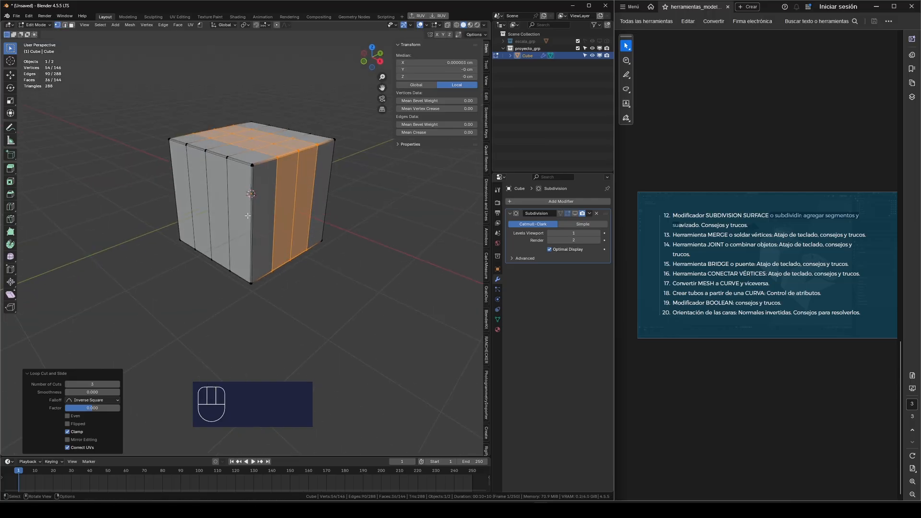
Add a centred horizontal loop cut around the cube's sides, set its number of cuts to 3, and leave Edit Mode.
{"action": "key", "text": "ctrl+r"}
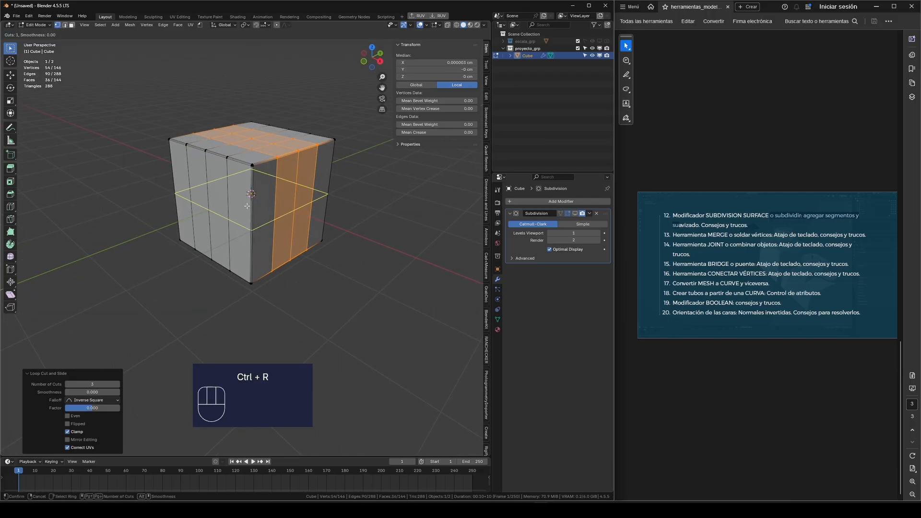
{"action": "left_click", "coordinate": [255, 229]}
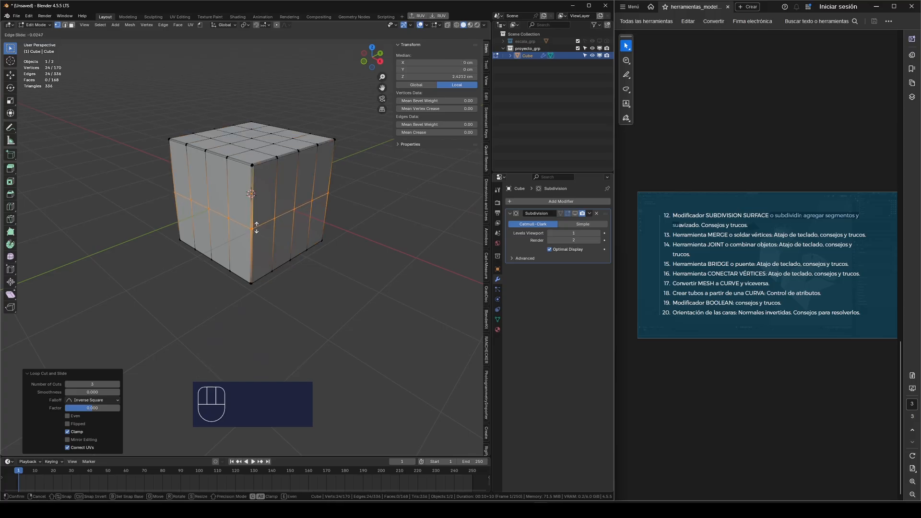
{"action": "right_click", "coordinate": [258, 212]}
{"action": "left_click", "coordinate": [118, 385]}
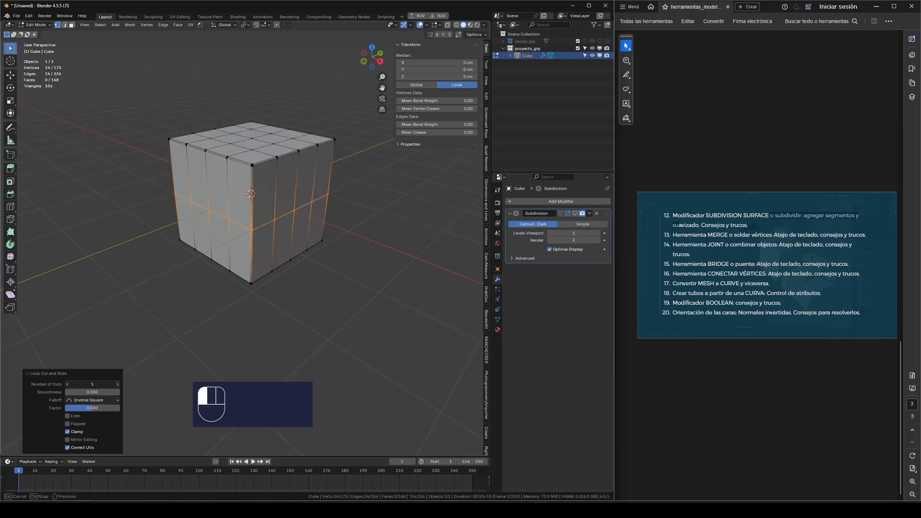
{"action": "left_click", "coordinate": [118, 385]}
{"action": "middle_click_drag", "start_coordinate": [234, 242], "coordinate": [336, 214]}
{"action": "key", "text": "Tab"}
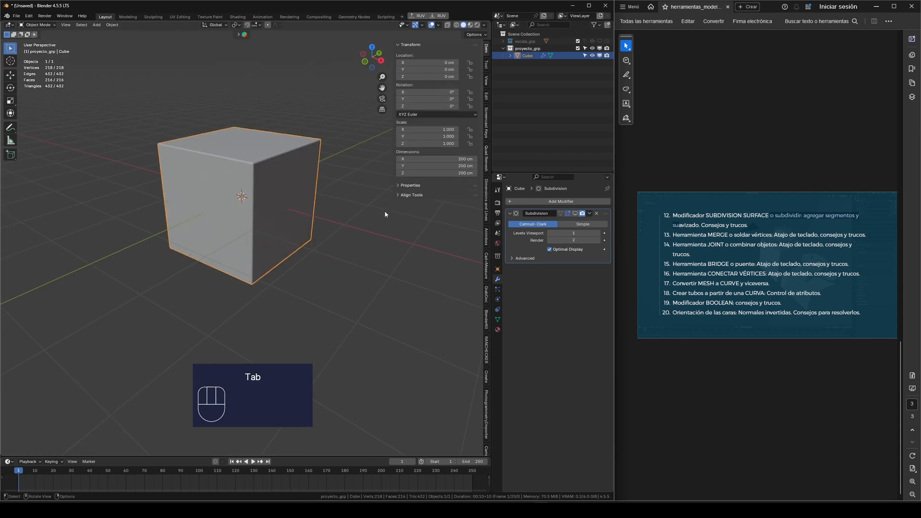
Turn the Subdivision modifier's viewport display back on and inspect the cube's beveled corner up close.
{"action": "left_click", "coordinate": [575, 213]}
{"action": "scroll", "coordinate": [255, 170], "scroll_direction": "up", "scroll_amount": 2}
{"action": "scroll", "coordinate": [255, 168], "scroll_direction": "down", "scroll_amount": 1}
{"action": "left_click", "coordinate": [259, 161]}
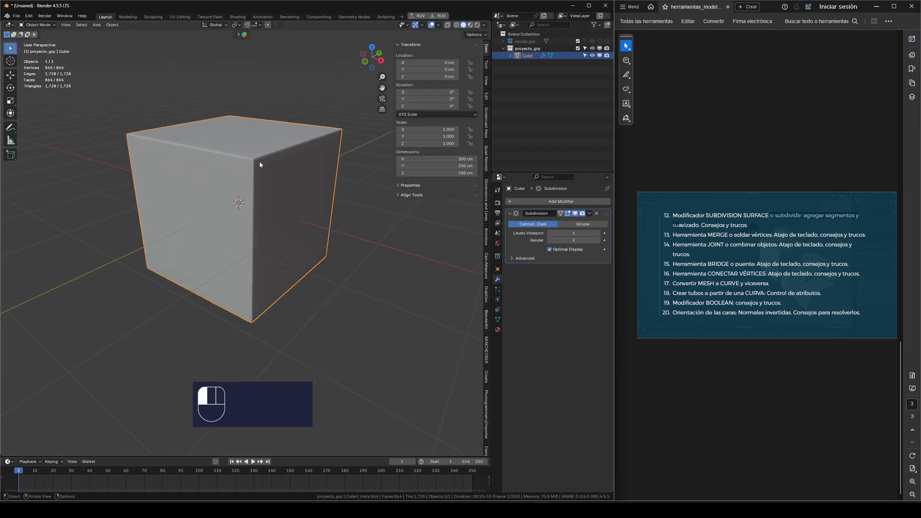
{"action": "scroll", "coordinate": [265, 163], "scroll_direction": "up", "scroll_amount": 3}
{"action": "mouse_move", "coordinate": [267, 164]}
{"action": "middle_mouse_down"}
{"action": "mouse_move", "coordinate": [291, 177]}
{"action": "mouse_move", "coordinate": [272, 174]}
{"action": "middle_mouse_up"}
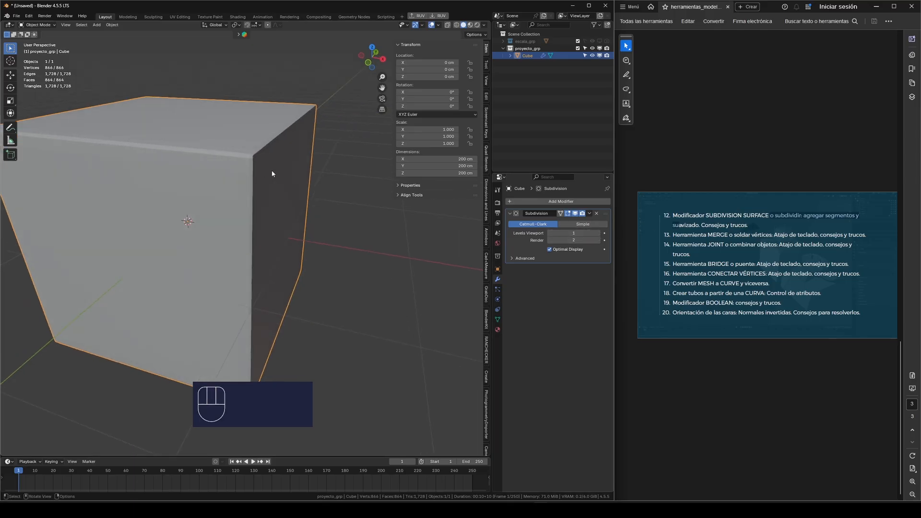
Set the Subdivision modifier's viewport level to 2, inspect the smoothed edges, and deselect the cube.
{"action": "left_click", "coordinate": [598, 234]}
{"action": "scroll", "coordinate": [271, 157], "scroll_direction": "up", "scroll_amount": 4}
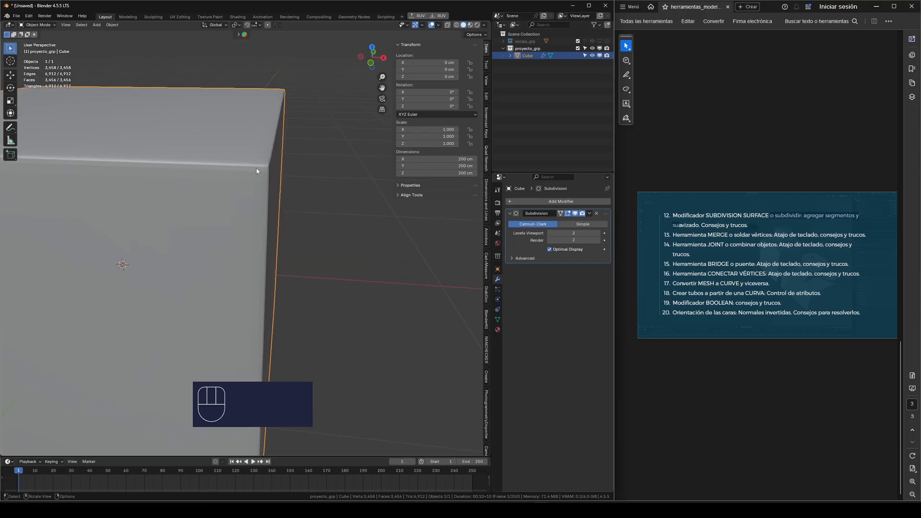
{"action": "middle_click_drag", "start_coordinate": [256, 168], "coordinate": [280, 181]}
{"action": "right_click", "coordinate": [287, 163]}
{"action": "left_click", "coordinate": [235, 166]}
{"action": "scroll", "coordinate": [259, 171], "scroll_direction": "down", "scroll_amount": 3}
{"action": "left_click", "coordinate": [383, 221]}
{"action": "scroll", "coordinate": [295, 209], "scroll_direction": "up", "scroll_amount": 3}
{"action": "scroll", "coordinate": [213, 210], "scroll_direction": "down", "scroll_amount": 2}
{"action": "middle_click_drag", "start_coordinate": [211, 209], "coordinate": [318, 212]}
{"action": "scroll", "coordinate": [250, 208], "scroll_direction": "down", "scroll_amount": 4}
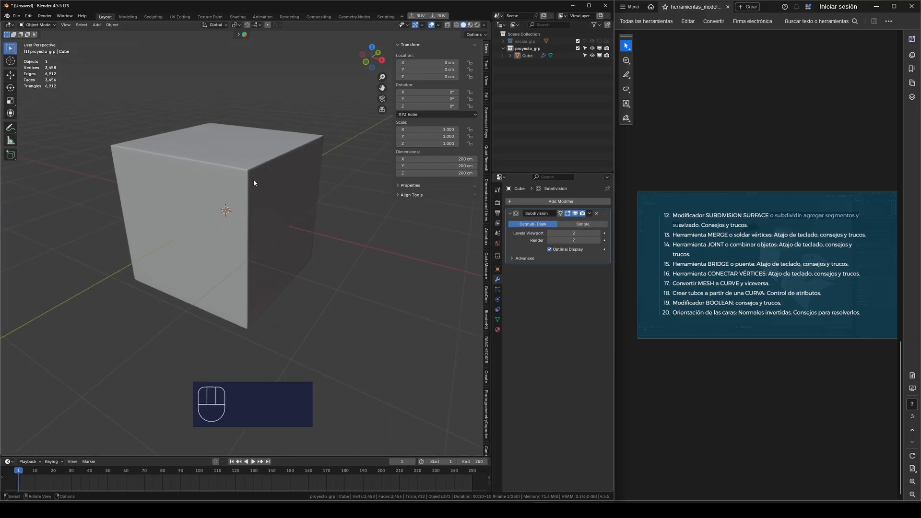
Enable the Wireframe geometry overlay in the viewport to show the cube's mesh lines.
{"action": "scroll", "coordinate": [243, 203], "scroll_direction": "up", "scroll_amount": 2}
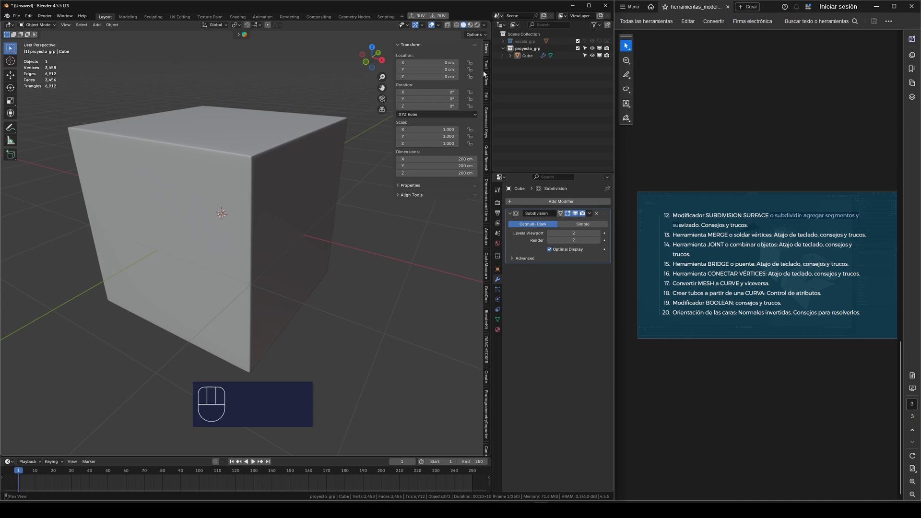
{"action": "left_click", "coordinate": [439, 25]}
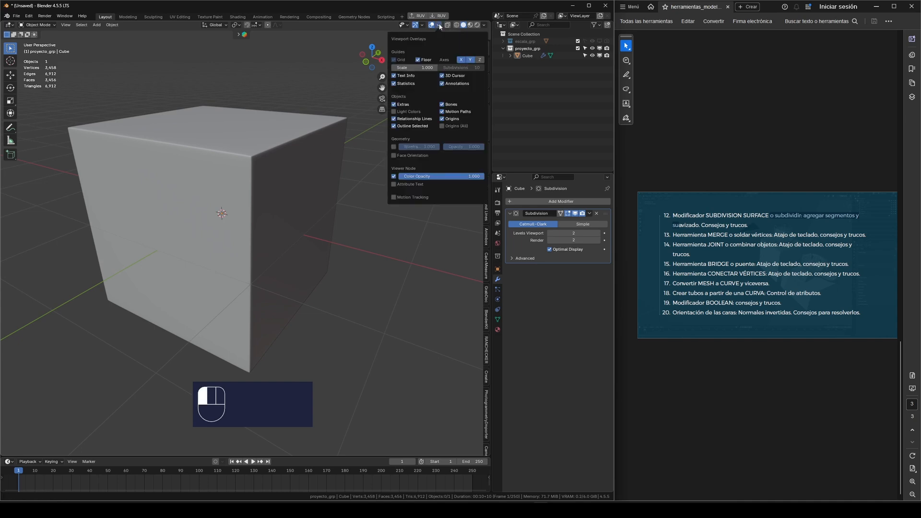
{"action": "left_click", "coordinate": [394, 147]}
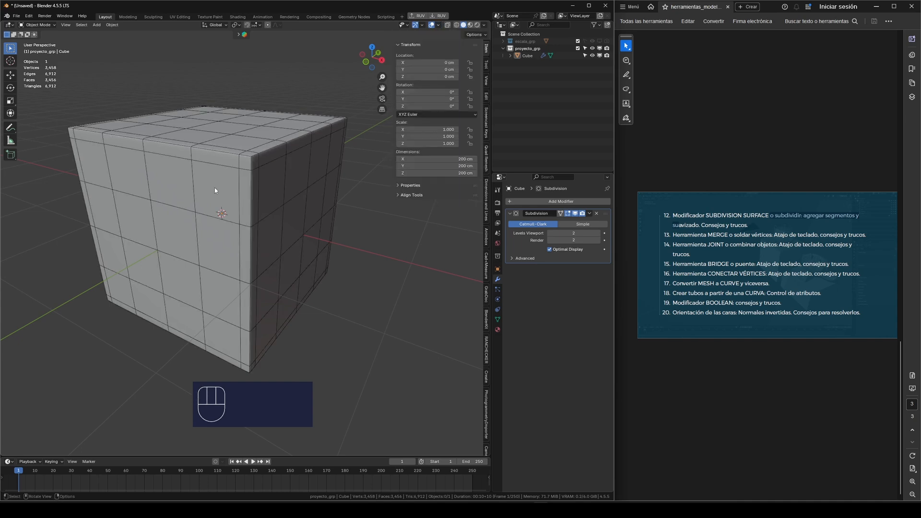
{"action": "middle_click_drag", "start_coordinate": [214, 188], "coordinate": [256, 168]}
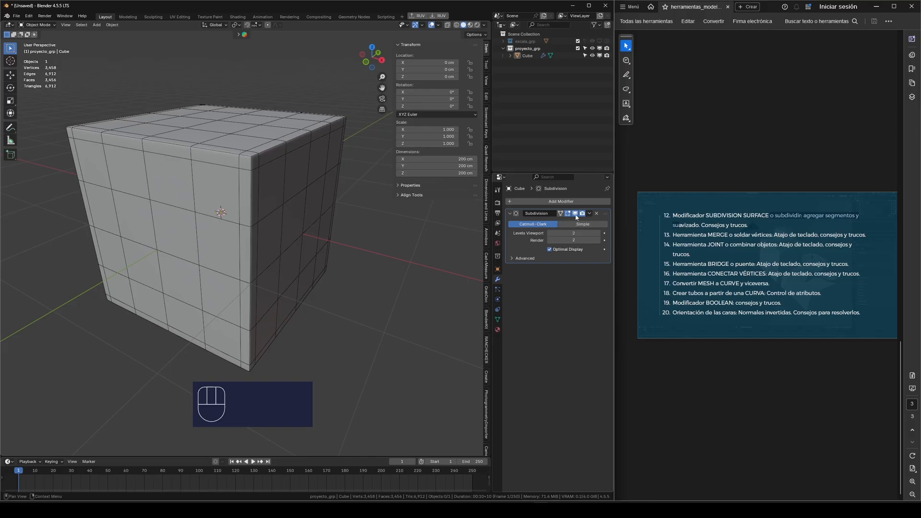
Toggle the Subdivision modifier's viewport display off and on repeatedly to compare the cube's base and subdivided meshes.
{"action": "left_click", "coordinate": [575, 214]}
{"action": "left_click", "coordinate": [576, 214]}
{"action": "left_click", "coordinate": [575, 214]}
{"action": "left_click", "coordinate": [575, 214]}
{"action": "left_click", "coordinate": [576, 214]}
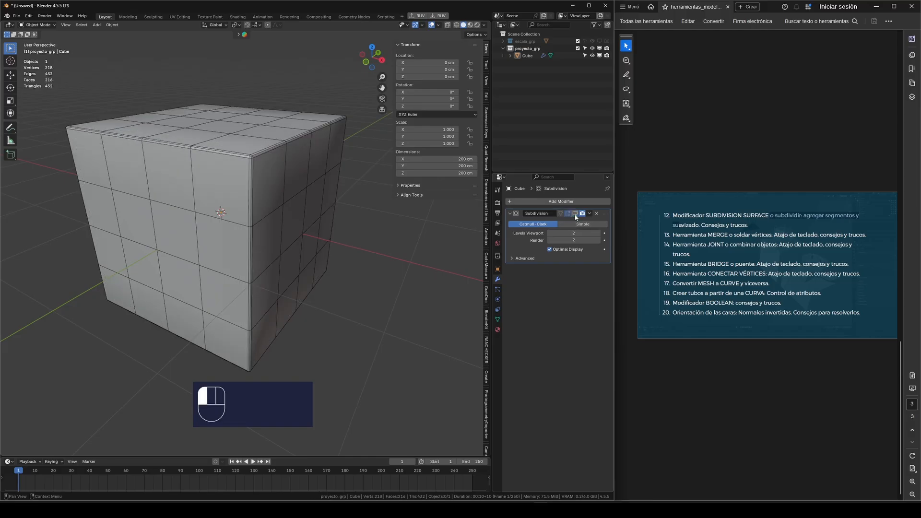
{"action": "left_click", "coordinate": [576, 214]}
{"action": "left_click", "coordinate": [575, 214]}
{"action": "left_click", "coordinate": [575, 214]}
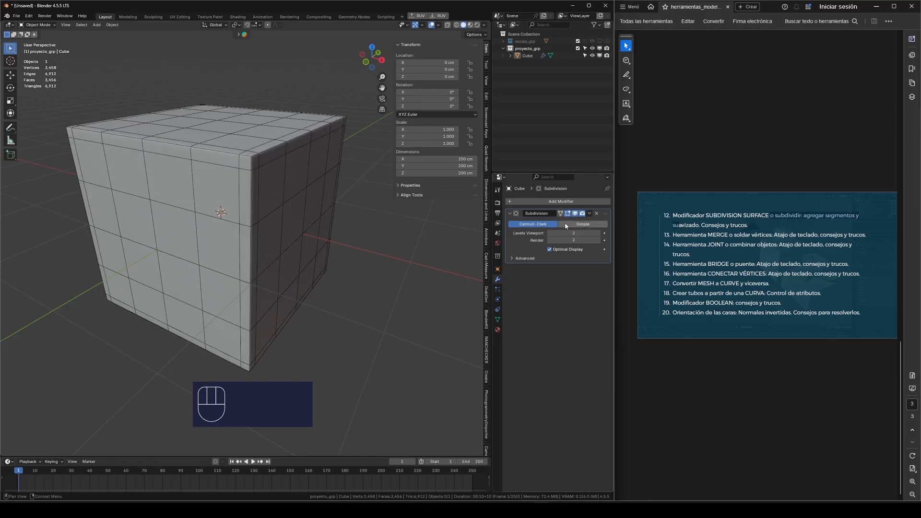
Toggle the Subdivision modifier's Optimal Display off and on to compare the wireframes, leaving it enabled.
{"action": "left_click", "coordinate": [550, 250]}
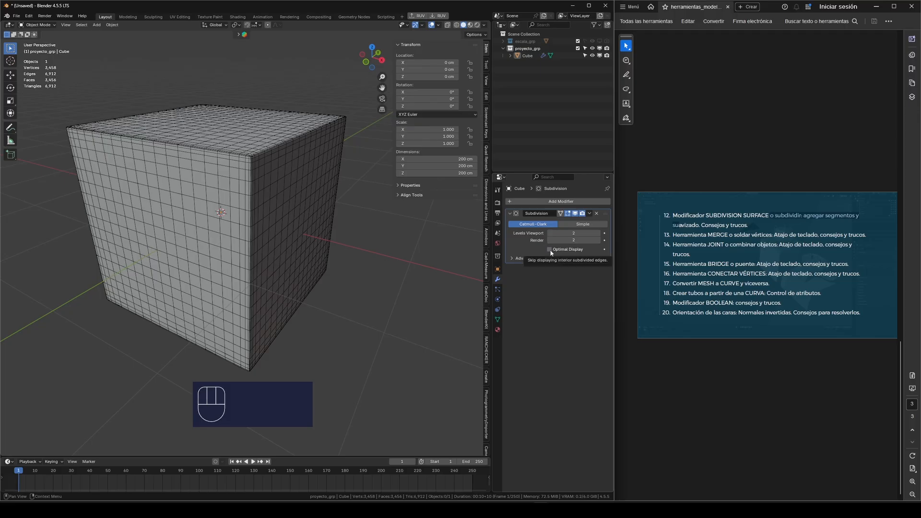
{"action": "left_click", "coordinate": [550, 250]}
{"action": "left_click", "coordinate": [550, 250]}
{"action": "left_click", "coordinate": [550, 250]}
{"action": "left_click", "coordinate": [550, 249]}
{"action": "left_click", "coordinate": [550, 250]}
{"action": "left_click", "coordinate": [550, 249]}
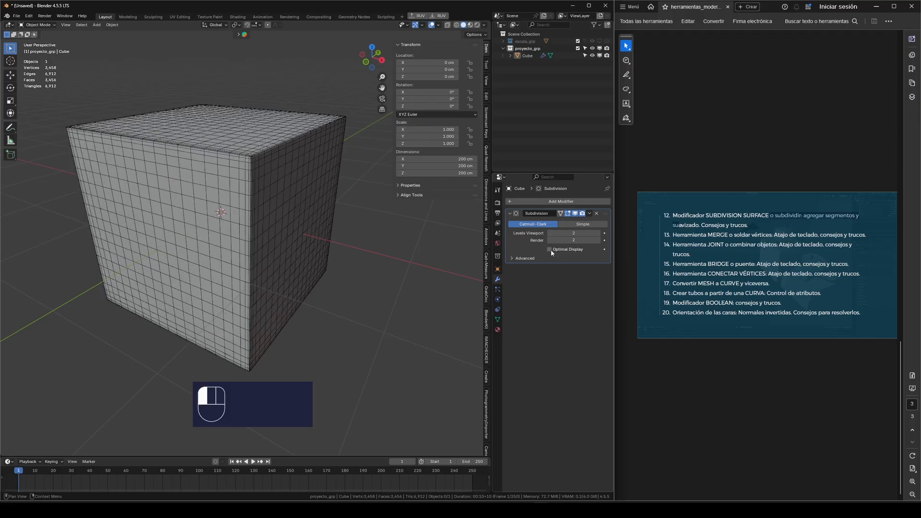
{"action": "left_click", "coordinate": [550, 250]}
{"action": "left_click", "coordinate": [550, 250]}
{"action": "left_click", "coordinate": [550, 249]}
{"action": "left_click", "coordinate": [550, 250]}
{"action": "left_click", "coordinate": [550, 249]}
{"action": "left_click", "coordinate": [550, 249]}
{"action": "left_click", "coordinate": [550, 249]}
{"action": "left_click", "coordinate": [550, 249]}
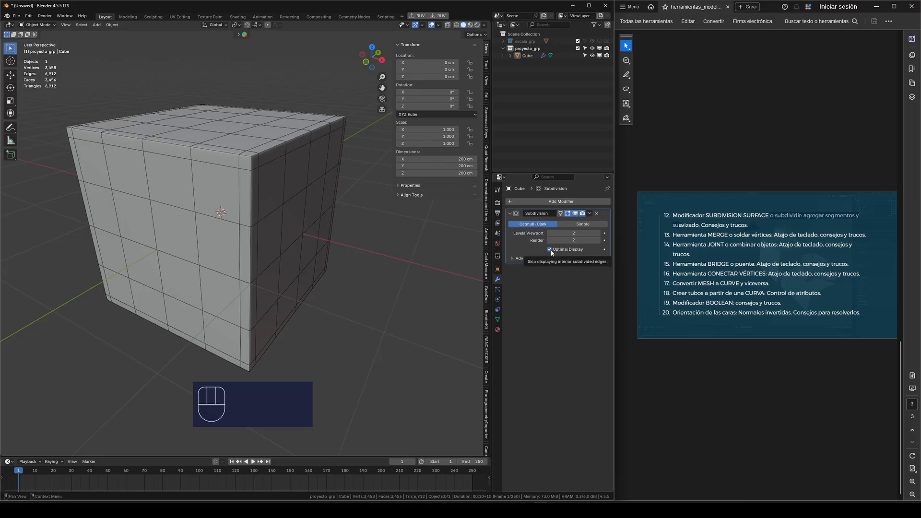
{"action": "left_click", "coordinate": [550, 249]}
Turn off the Subdivision modifier's viewport display and inspect the cube's base mesh from several angles.
{"action": "middle_click_drag", "start_coordinate": [325, 212], "coordinate": [237, 155]}
{"action": "scroll", "coordinate": [246, 201], "scroll_direction": "up", "scroll_amount": 2}
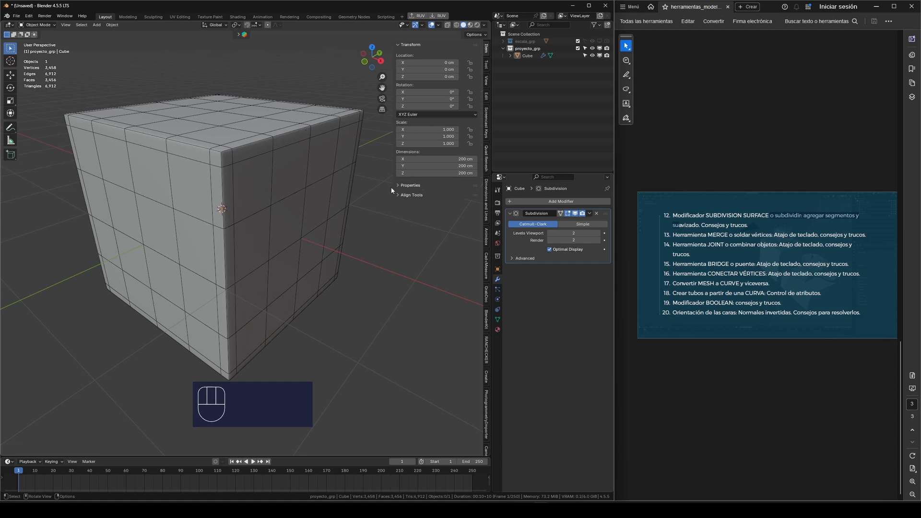
{"action": "left_click", "coordinate": [576, 214]}
{"action": "scroll", "coordinate": [234, 186], "scroll_direction": "down", "scroll_amount": 2}
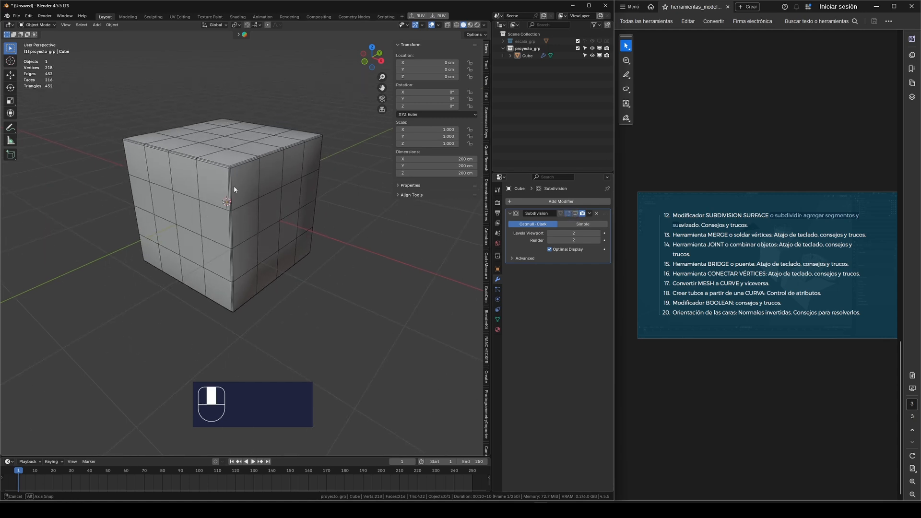
{"action": "scroll", "coordinate": [195, 183], "scroll_direction": "up", "scroll_amount": 1}
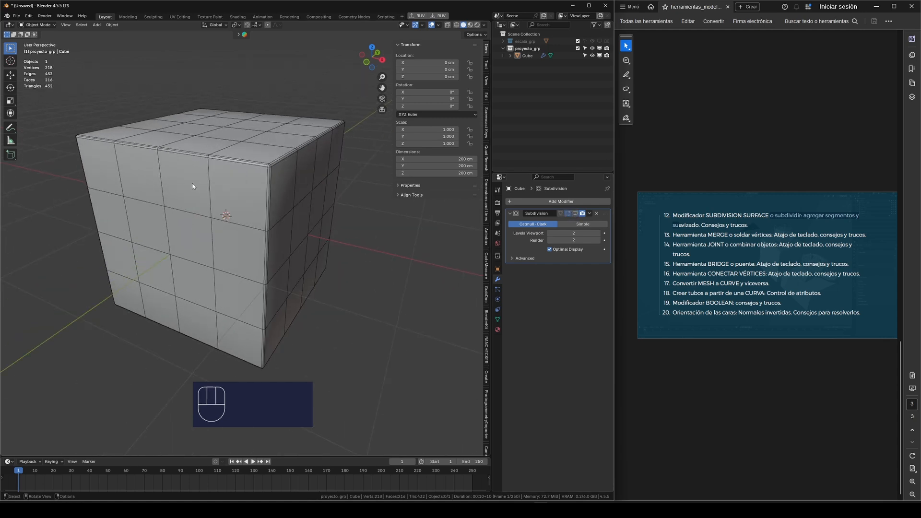
{"action": "middle_click_drag", "start_coordinate": [302, 173], "coordinate": [306, 199]}
{"action": "scroll", "coordinate": [226, 173], "scroll_direction": "down", "scroll_amount": 1}
{"action": "scroll", "coordinate": [259, 179], "scroll_direction": "up", "scroll_amount": 1}
Delete the beveled, loop-cut cube and add a new mesh cube in its place.
{"action": "left_click", "coordinate": [267, 177]}
{"action": "scroll", "coordinate": [267, 177], "scroll_direction": "down", "scroll_amount": 1}
{"action": "left_click", "coordinate": [382, 198]}
{"action": "left_click", "coordinate": [264, 194]}
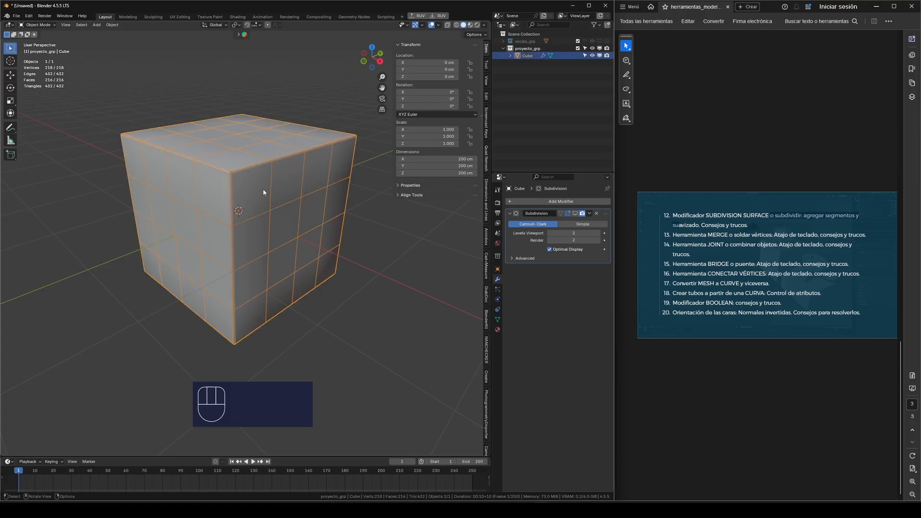
{"action": "key", "text": "Delete"}
{"action": "key", "text": "shift+a"}
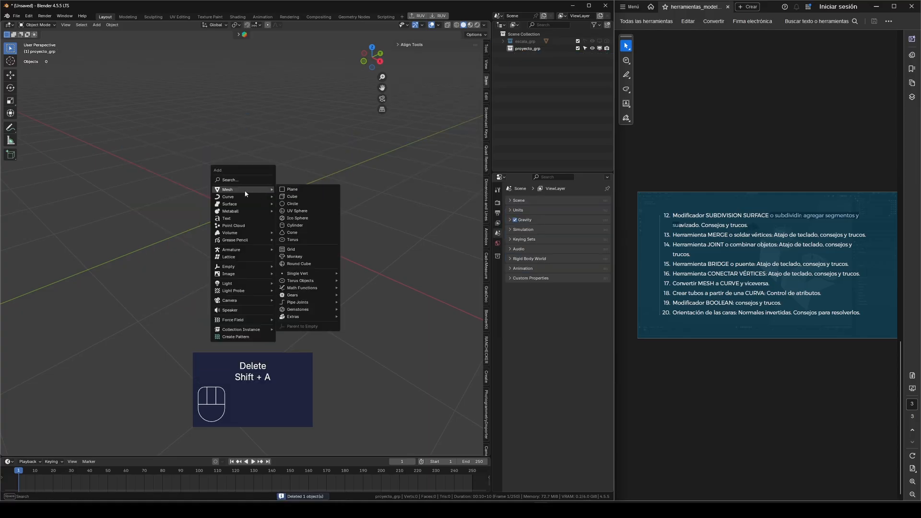
{"action": "left_click", "coordinate": [293, 196]}
Add a Subdivision Surface modifier to the new cube.
{"action": "middle_click_drag", "start_coordinate": [274, 197], "coordinate": [253, 192]}
{"action": "key", "text": "Tab"}
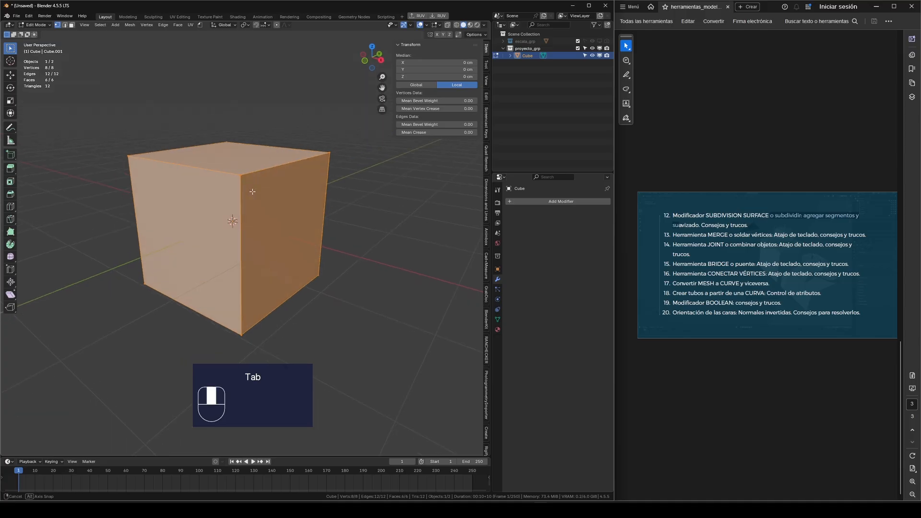
{"action": "key", "text": "Tab"}
{"action": "left_click", "coordinate": [536, 202]}
{"action": "mouse_move", "coordinate": [537, 205]}
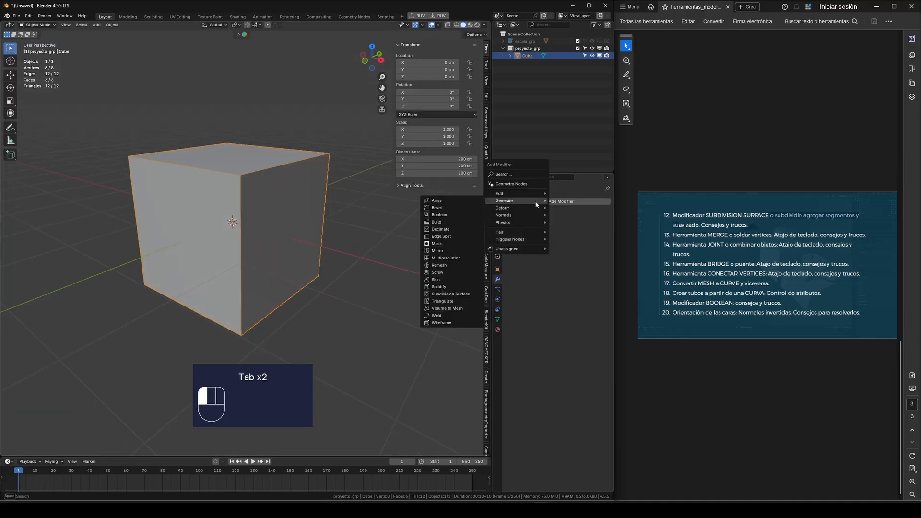
{"action": "left_click", "coordinate": [456, 294]}
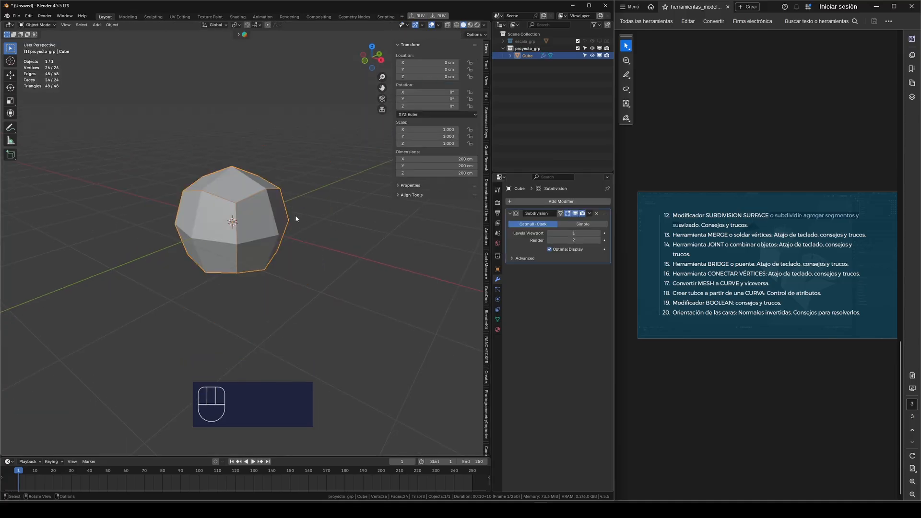
Enter Edit Mode and select the four top vertices of the cube's control cage.
{"action": "key", "text": "Tab"}
{"action": "middle_click_drag", "start_coordinate": [252, 211], "coordinate": [242, 192]}
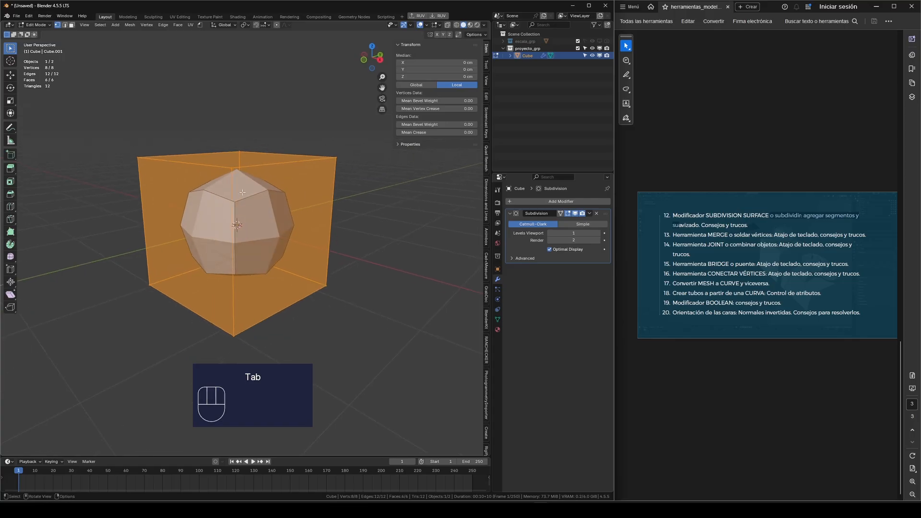
{"action": "left_click", "coordinate": [339, 150]}
{"action": "left_click_drag", "start_coordinate": [75, 133], "coordinate": [370, 173]}
{"action": "middle_click_drag", "start_coordinate": [369, 173], "coordinate": [280, 199]}
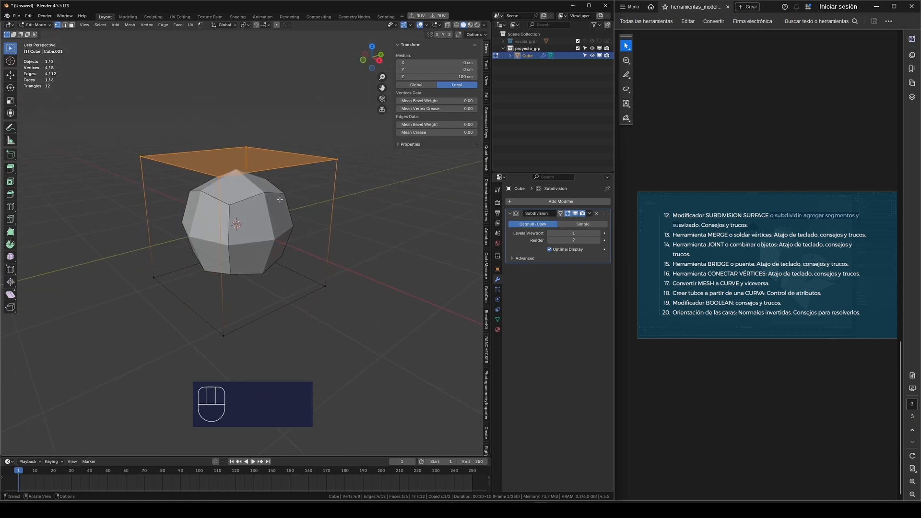
{"action": "scroll", "coordinate": [272, 198], "scroll_direction": "up", "scroll_amount": 2}
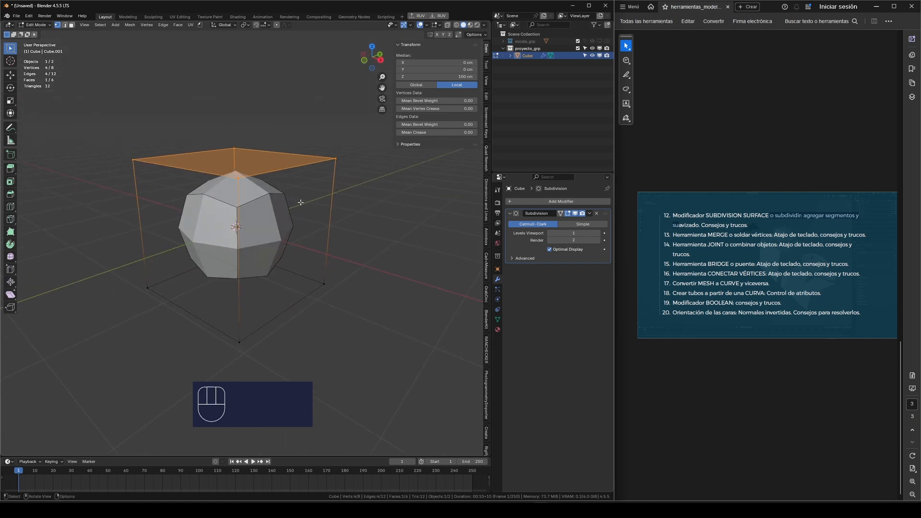
Add a horizontal loop cut around the cube's sides and slide it close to the top face, with a factor of about -0.934.
{"action": "key", "text": "ctrl+r"}
{"action": "left_click", "coordinate": [340, 218]}
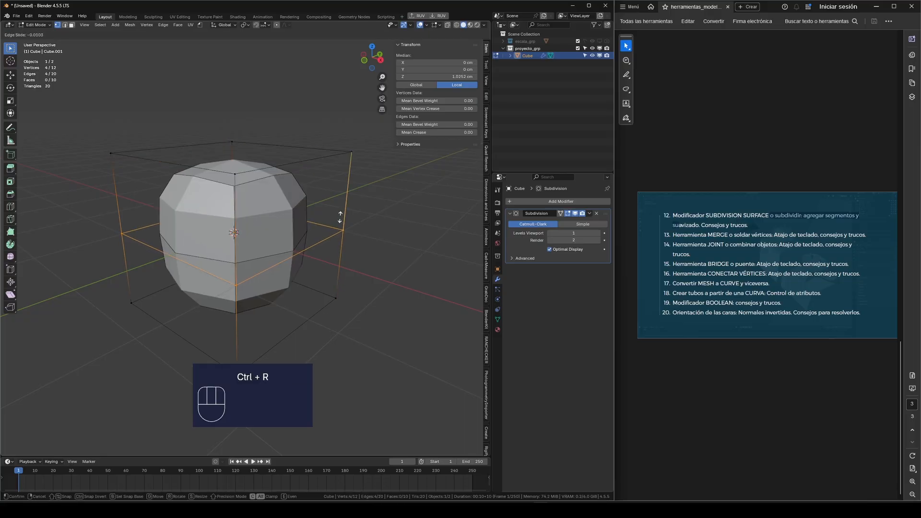
{"action": "left_click", "coordinate": [359, 151]}
{"action": "scroll", "coordinate": [353, 155], "scroll_direction": "up", "scroll_amount": 3}
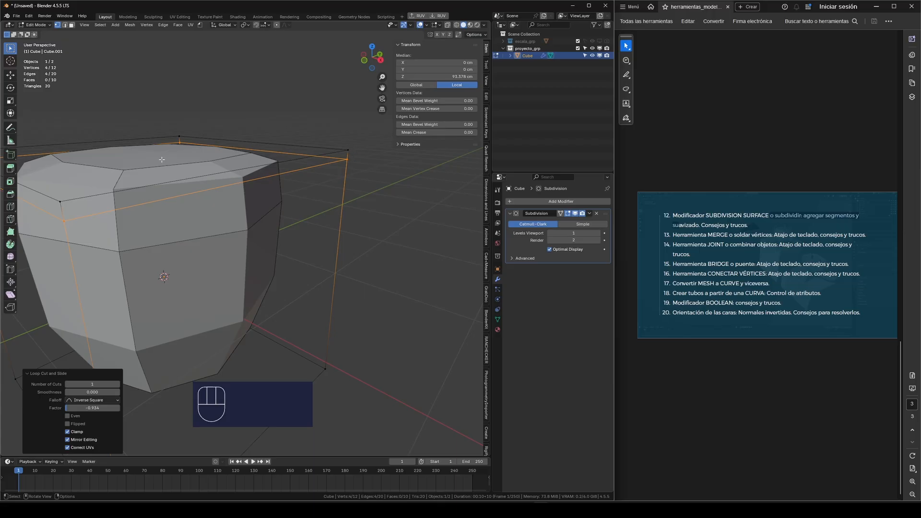
{"action": "scroll", "coordinate": [231, 168], "scroll_direction": "down", "scroll_amount": 5}
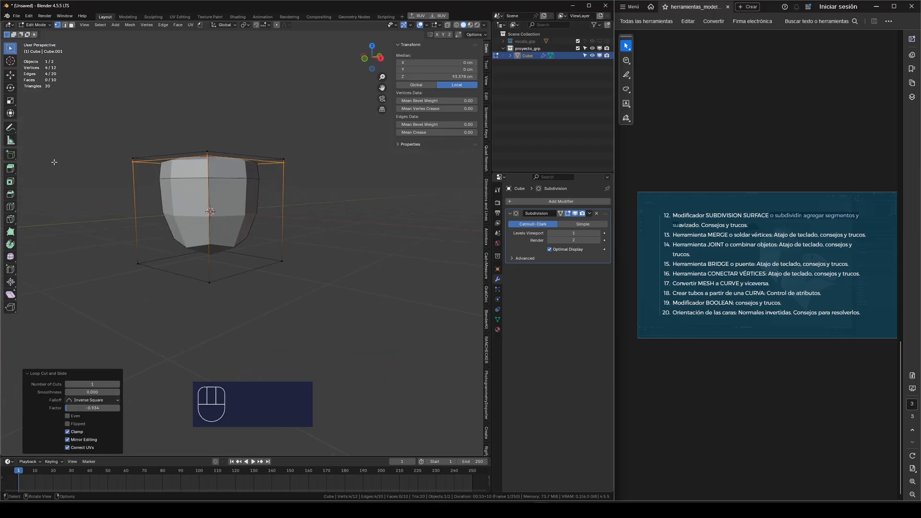
Circle the cage's two nearest bottom corner vertices with the Annotate tool.
{"action": "left_click", "coordinate": [13, 130]}
{"action": "scroll", "coordinate": [283, 201], "scroll_direction": "up", "scroll_amount": 2}
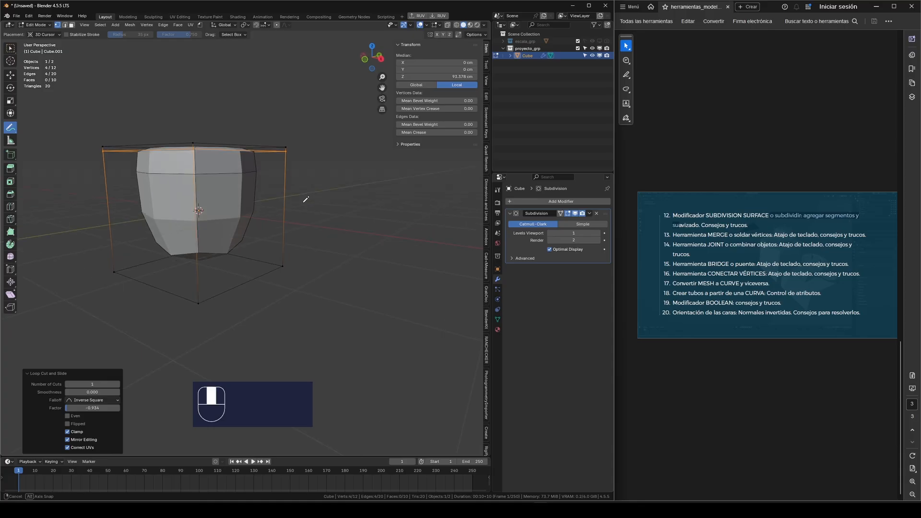
{"action": "left_click_drag", "start_coordinate": [306, 199], "coordinate": [302, 202]}
{"action": "mouse_move", "coordinate": [294, 224]}
{"action": "middle_mouse_down"}
{"action": "mouse_move", "coordinate": [264, 238]}
{"action": "mouse_move", "coordinate": [264, 259]}
{"action": "mouse_move", "coordinate": [277, 261]}
{"action": "mouse_move", "coordinate": [208, 265]}
{"action": "middle_mouse_up"}
{"action": "scroll", "coordinate": [249, 252], "scroll_direction": "up", "scroll_amount": 2}
{"action": "scroll", "coordinate": [208, 266], "scroll_direction": "up", "scroll_amount": 2}
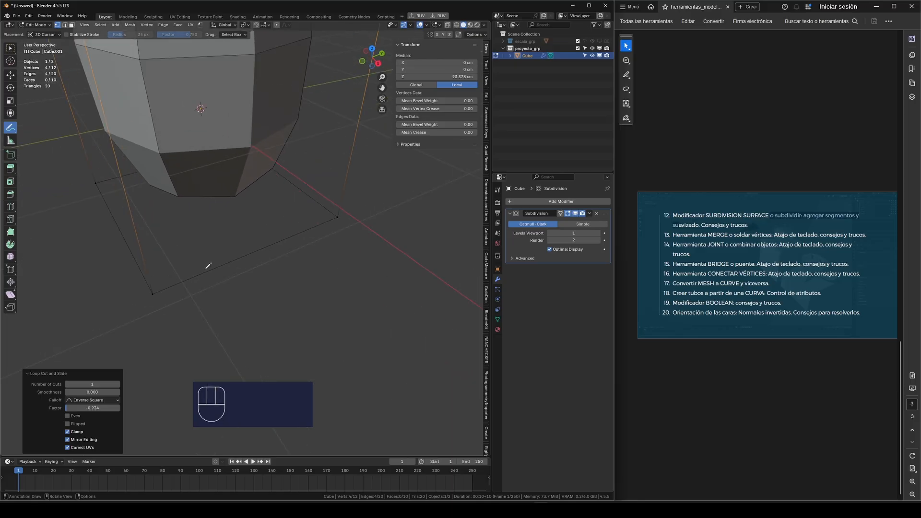
{"action": "mouse_move", "coordinate": [153, 283]}
{"action": "left_mouse_down"}
{"action": "mouse_move", "coordinate": [148, 296]}
{"action": "mouse_move", "coordinate": [148, 279]}
{"action": "left_mouse_up"}
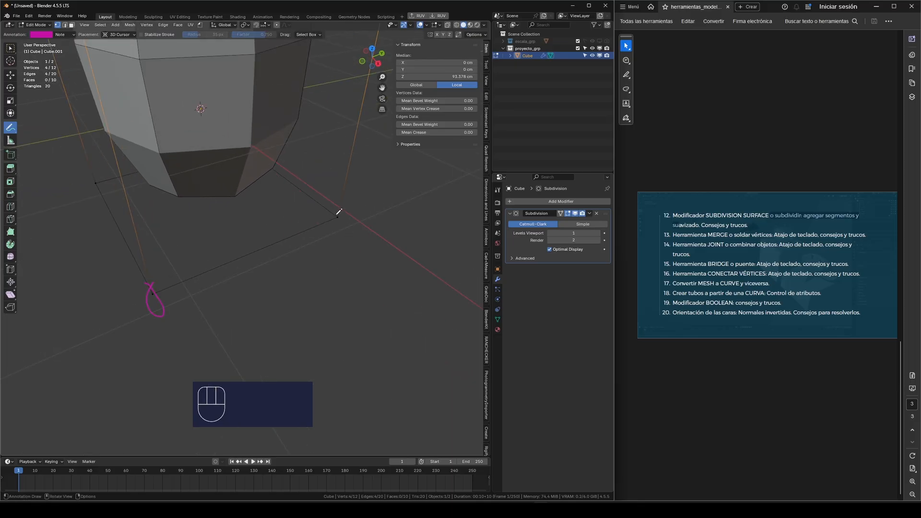
{"action": "mouse_move", "coordinate": [329, 210]}
{"action": "left_mouse_down"}
{"action": "mouse_move", "coordinate": [342, 225]}
{"action": "mouse_move", "coordinate": [336, 215]}
{"action": "left_mouse_up"}
Annotate the midpoints of the cage's bottom edges, draw a curve joining two of them, and re-mark the front bottom corner.
{"action": "left_click_drag", "start_coordinate": [255, 251], "coordinate": [261, 254]}
{"action": "left_click_drag", "start_coordinate": [120, 230], "coordinate": [112, 234]}
{"action": "left_click_drag", "start_coordinate": [283, 170], "coordinate": [278, 175]}
{"action": "left_click_drag", "start_coordinate": [124, 226], "coordinate": [125, 229]}
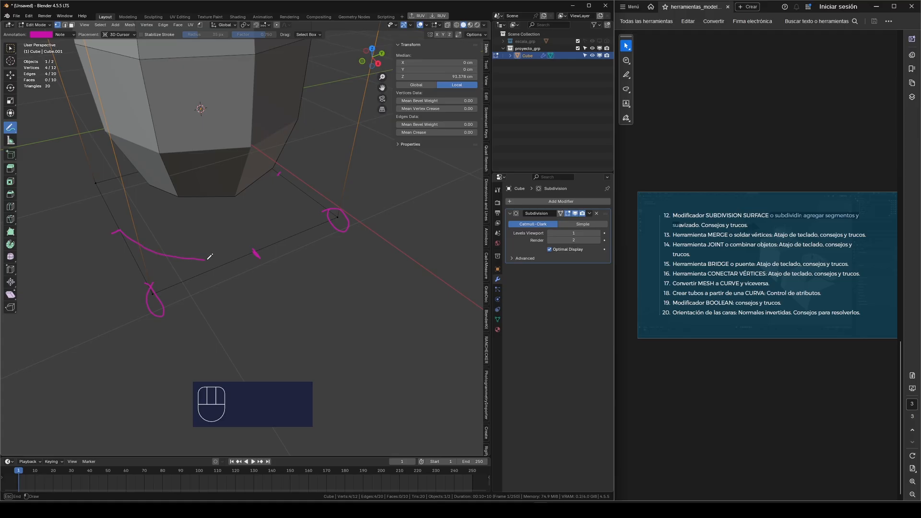
{"action": "mouse_move", "coordinate": [246, 255]}
{"action": "left_mouse_down"}
{"action": "mouse_move", "coordinate": [260, 255]}
{"action": "mouse_move", "coordinate": [250, 248]}
{"action": "left_mouse_up"}
{"action": "left_click_drag", "start_coordinate": [120, 228], "coordinate": [121, 235]}
{"action": "left_click_drag", "start_coordinate": [247, 252], "coordinate": [261, 248]}
{"action": "left_click_drag", "start_coordinate": [255, 253], "coordinate": [275, 254]}
{"action": "mouse_move", "coordinate": [151, 282]}
{"action": "left_mouse_down"}
{"action": "mouse_move", "coordinate": [162, 285]}
{"action": "mouse_move", "coordinate": [156, 289]}
{"action": "left_mouse_up"}
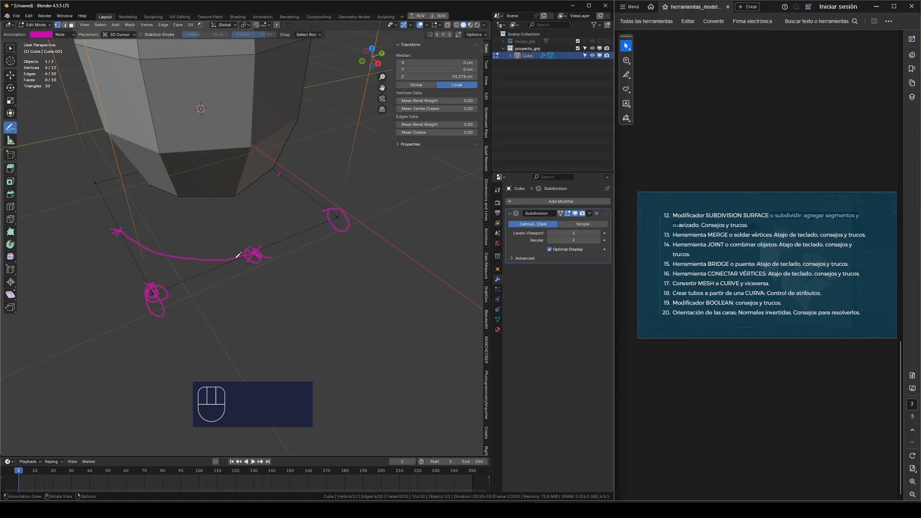
Circle the closely spaced vertex pair at a top corner of the cage and mark the midpoint of the adjacent top edge.
{"action": "scroll", "coordinate": [222, 284], "scroll_direction": "down", "scroll_amount": 3}
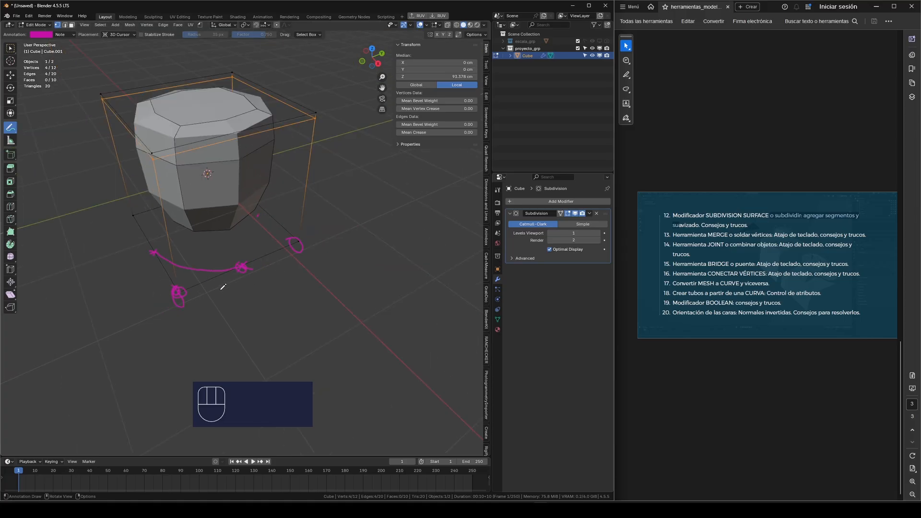
{"action": "left_click_drag", "start_coordinate": [315, 110], "coordinate": [314, 112]}
{"action": "scroll", "coordinate": [319, 107], "scroll_direction": "up", "scroll_amount": 3}
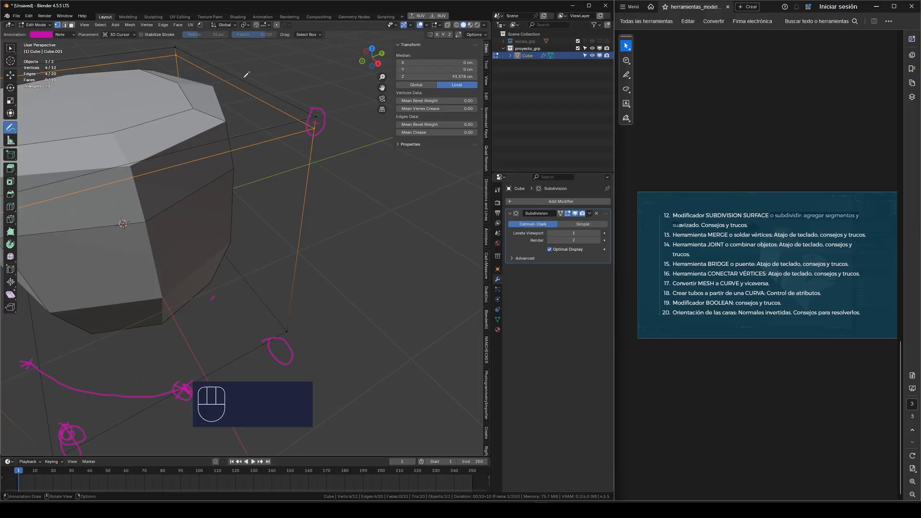
{"action": "left_click_drag", "start_coordinate": [236, 75], "coordinate": [229, 80]}
{"action": "scroll", "coordinate": [309, 167], "scroll_direction": "down", "scroll_amount": 5}
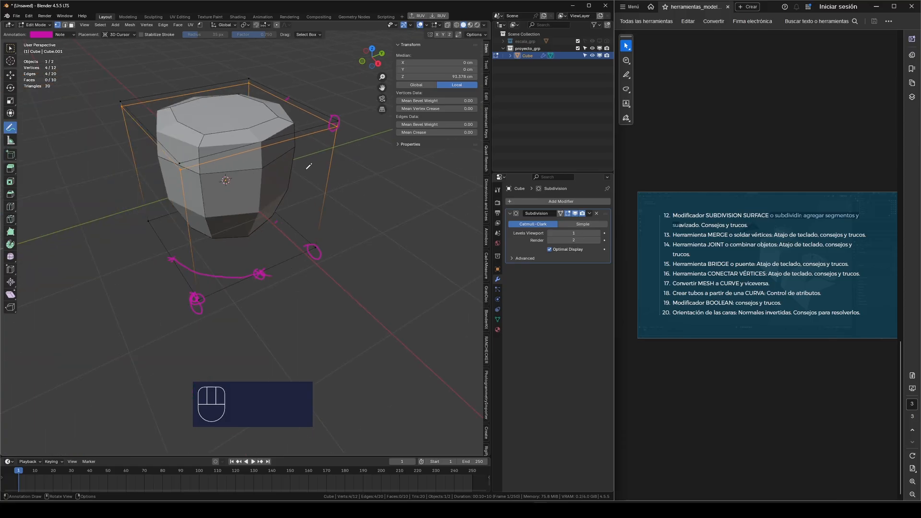
Remove the annotation layer with all its marks and return to the Select Box tool.
{"action": "left_click", "coordinate": [67, 35]}
{"action": "left_click", "coordinate": [111, 65]}
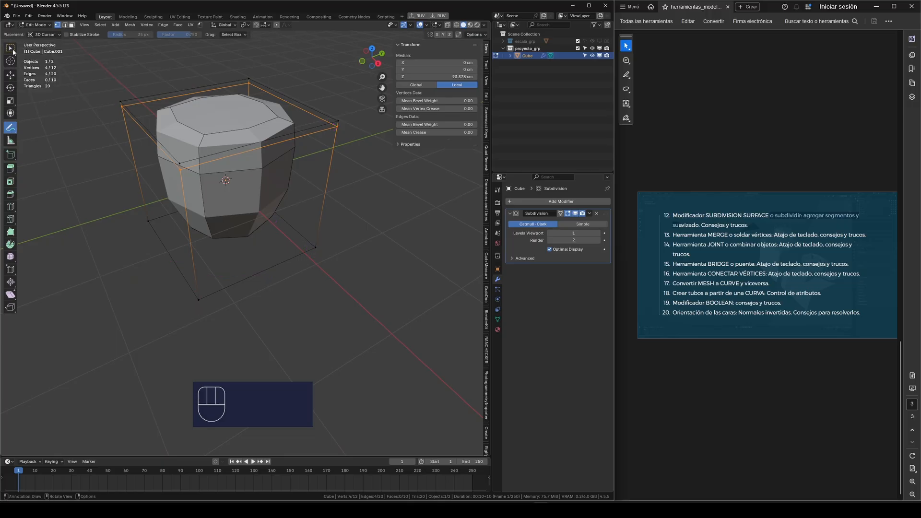
{"action": "left_click", "coordinate": [12, 50]}
{"action": "scroll", "coordinate": [184, 173], "scroll_direction": "down", "scroll_amount": 4}
{"action": "mouse_move", "coordinate": [226, 208]}
{"action": "middle_mouse_down"}
{"action": "mouse_move", "coordinate": [233, 175]}
{"action": "mouse_move", "coordinate": [235, 185]}
{"action": "mouse_move", "coordinate": [243, 182]}
{"action": "mouse_move", "coordinate": [234, 176]}
{"action": "mouse_move", "coordinate": [265, 184]}
{"action": "middle_mouse_up"}
Leave Edit Mode and set the Subdivision modifier's viewport level to 2.
{"action": "key", "text": "Tab"}
{"action": "scroll", "coordinate": [296, 200], "scroll_direction": "up", "scroll_amount": 2}
{"action": "key", "text": "Tab"}
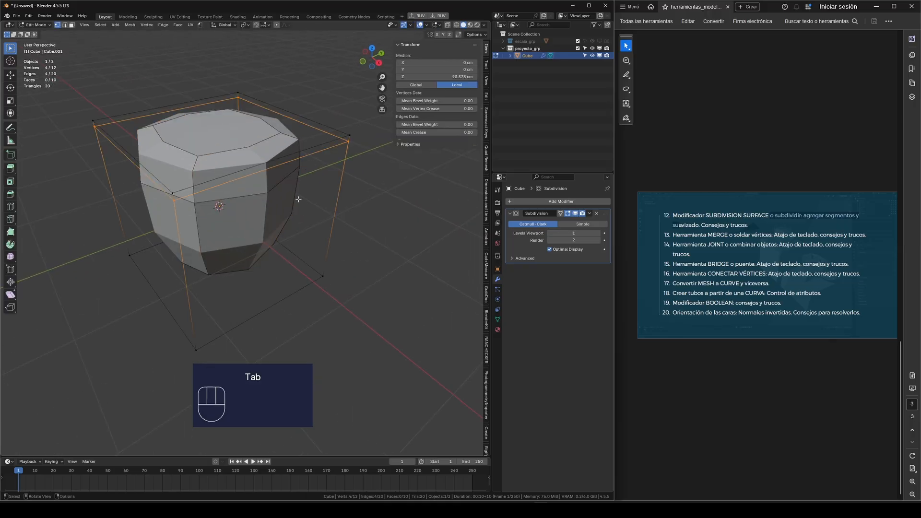
{"action": "key", "text": "Tab"}
{"action": "left_click", "coordinate": [600, 233]}
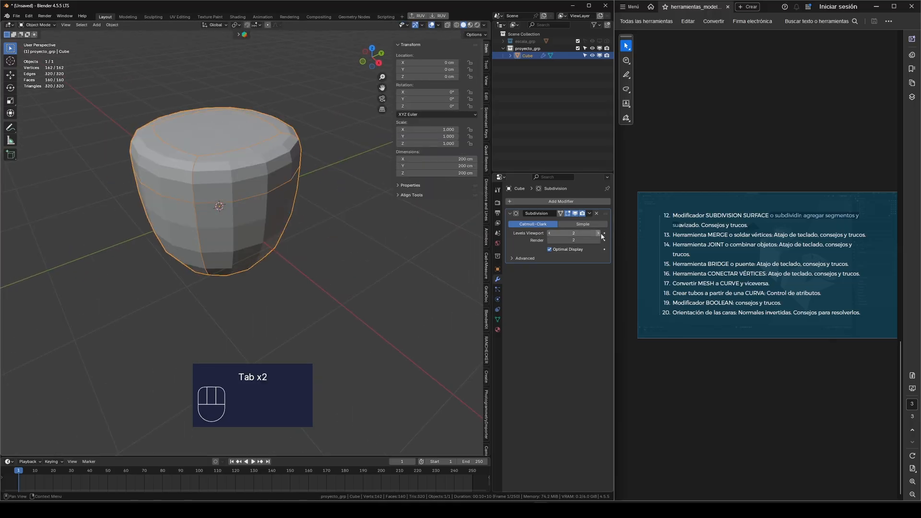
{"action": "middle_click_drag", "start_coordinate": [158, 201], "coordinate": [153, 154]}
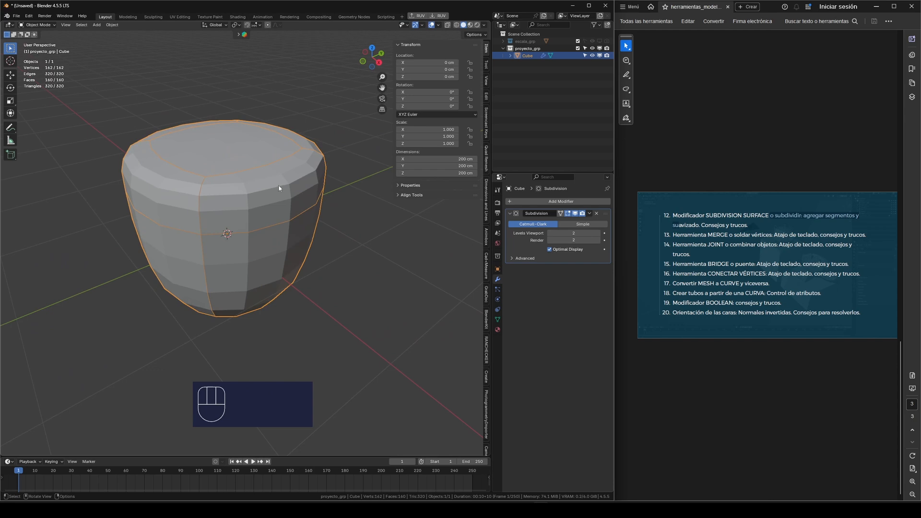
In Edit Mode, add a second horizontal loop cut around the cube and slide it below the middle, with a factor of about 0.23.
{"action": "key", "text": "Tab"}
{"action": "middle_click_drag", "start_coordinate": [280, 188], "coordinate": [235, 287]}
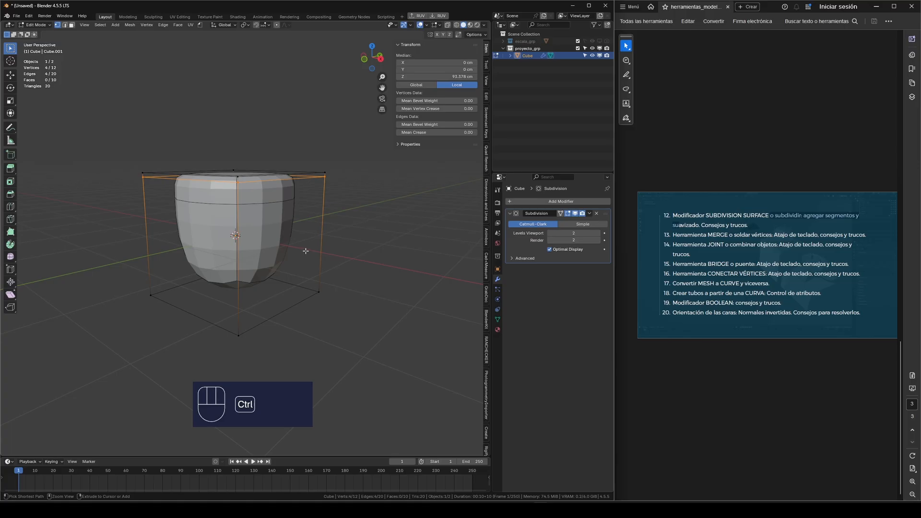
{"action": "key", "text": "ctrl+r"}
{"action": "left_click", "coordinate": [318, 241]}
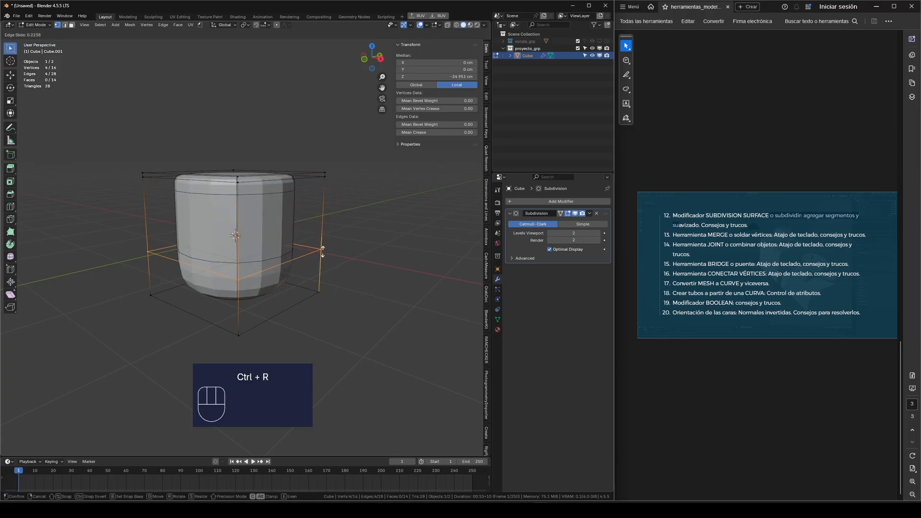
{"action": "left_click", "coordinate": [323, 250]}
{"action": "middle_click_drag", "start_coordinate": [322, 249], "coordinate": [249, 275]}
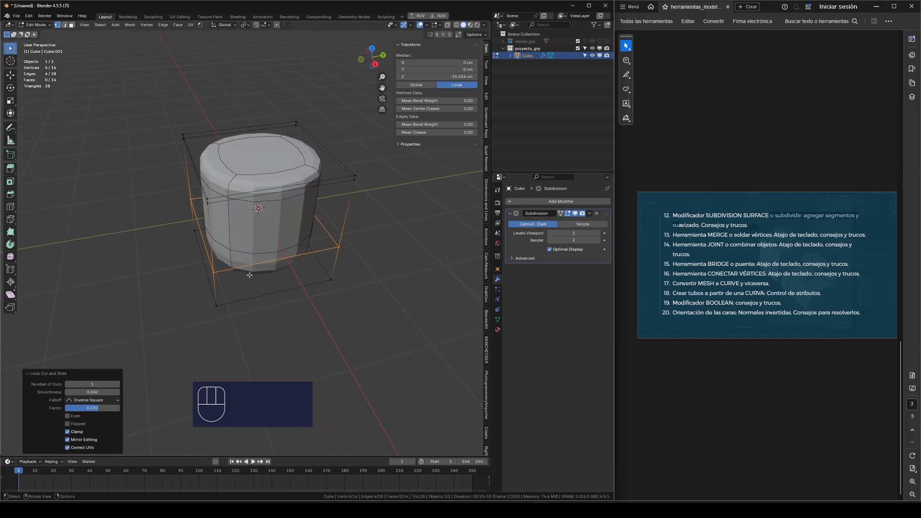
{"action": "middle_click_drag", "start_coordinate": [257, 207], "coordinate": [250, 211]}
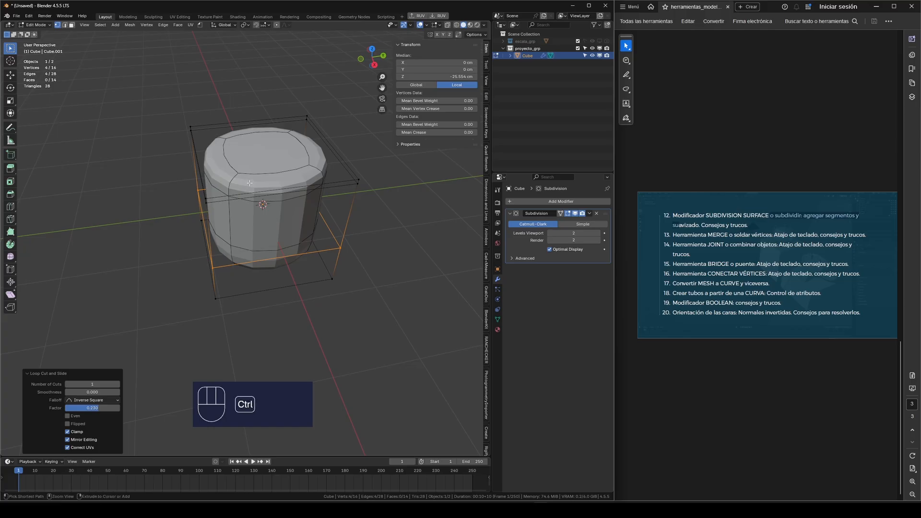
Add a vertical loop cut around the cube and slide it close to one side, with a factor of about 0.872.
{"action": "key", "text": "ctrl+r"}
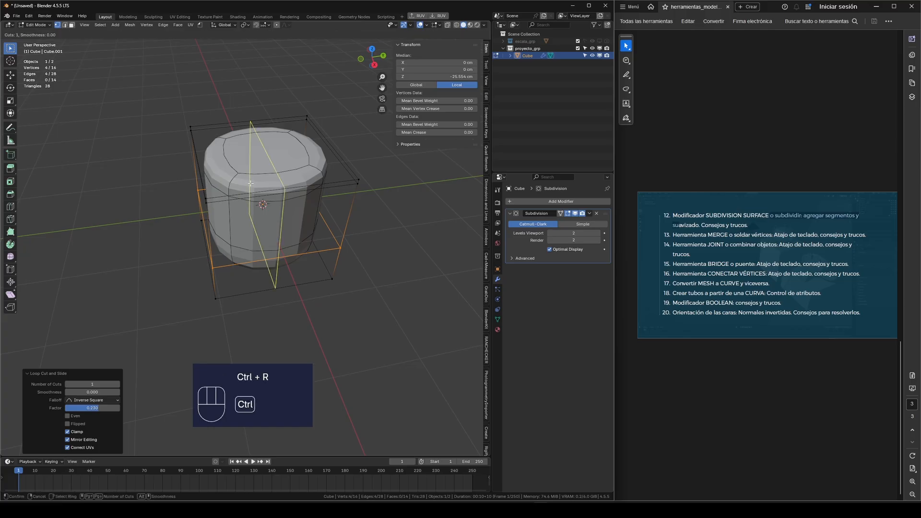
{"action": "left_click", "coordinate": [248, 184]}
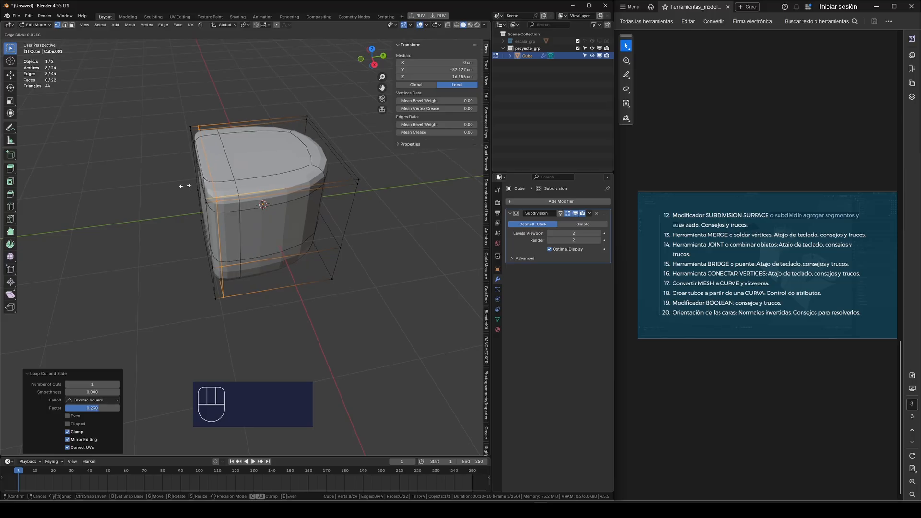
{"action": "left_click", "coordinate": [214, 197]}
{"action": "scroll", "coordinate": [217, 199], "scroll_direction": "up", "scroll_amount": 3}
{"action": "scroll", "coordinate": [206, 202], "scroll_direction": "down", "scroll_amount": 4}
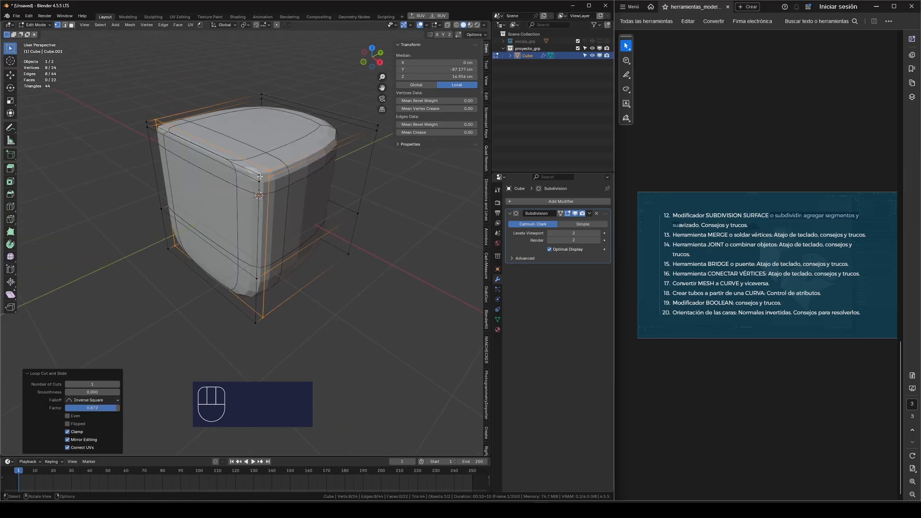
Add another vertical loop cut perpendicular to the previous one, slide it close to the cube's side, and leave Edit Mode.
{"action": "scroll", "coordinate": [260, 177], "scroll_direction": "up", "scroll_amount": 2}
{"action": "middle_click_drag", "start_coordinate": [273, 183], "coordinate": [321, 191]}
{"action": "scroll", "coordinate": [245, 188], "scroll_direction": "down", "scroll_amount": 3}
{"action": "key", "text": "ctrl+r"}
{"action": "left_click", "coordinate": [215, 177]}
{"action": "scroll", "coordinate": [288, 185], "scroll_direction": "down", "scroll_amount": 2}
{"action": "key", "text": "Tab"}
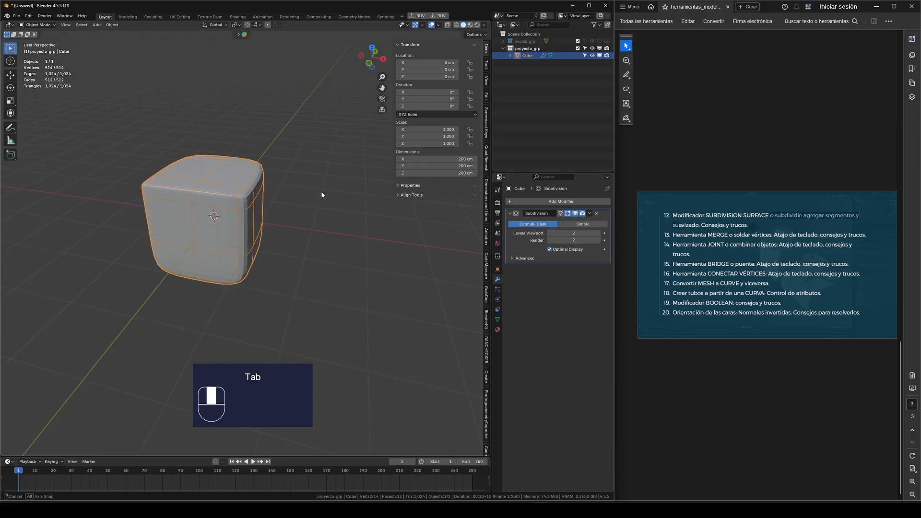
Delete the cube and add a Monkey mesh in its place.
{"action": "key", "text": "Delete"}
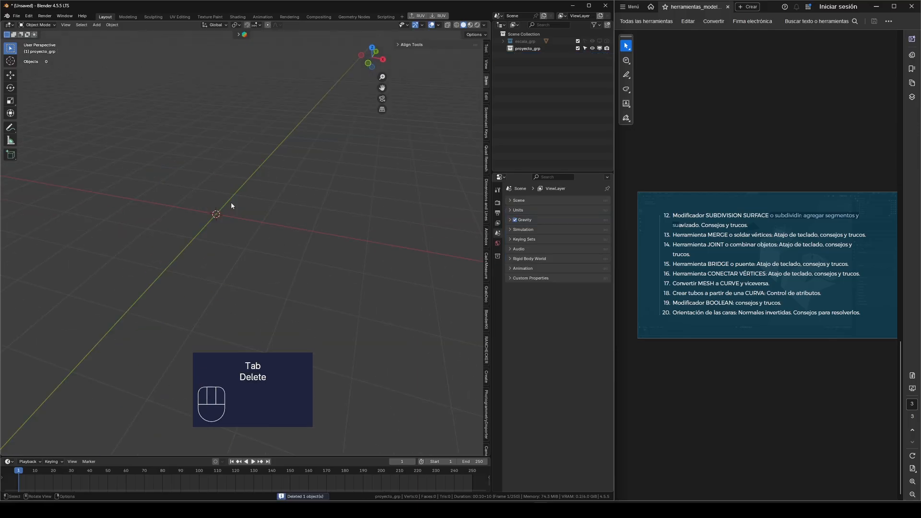
{"action": "key", "text": "shift+a"}
{"action": "mouse_move", "coordinate": [207, 204]}
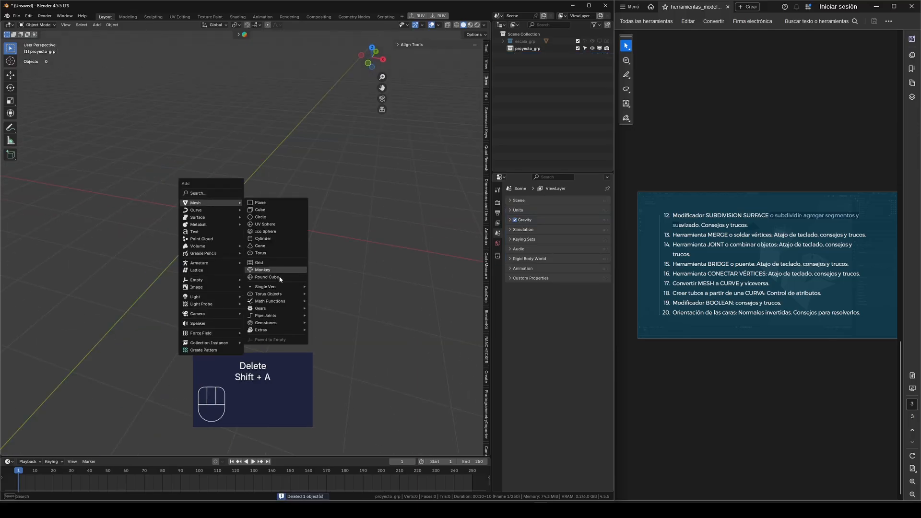
{"action": "left_click", "coordinate": [265, 270]}
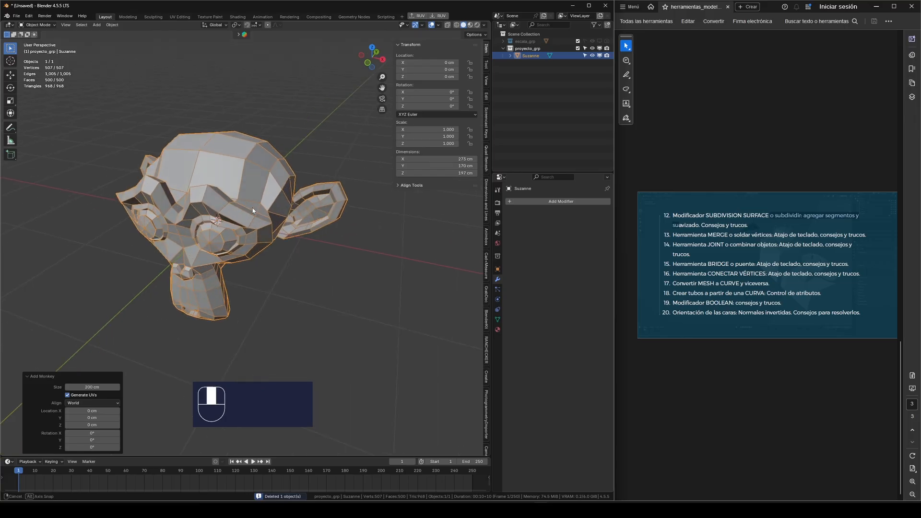
{"action": "mouse_move", "coordinate": [252, 208]}
{"action": "middle_mouse_down"}
{"action": "mouse_move", "coordinate": [226, 196]}
{"action": "mouse_move", "coordinate": [242, 210]}
{"action": "middle_mouse_up"}
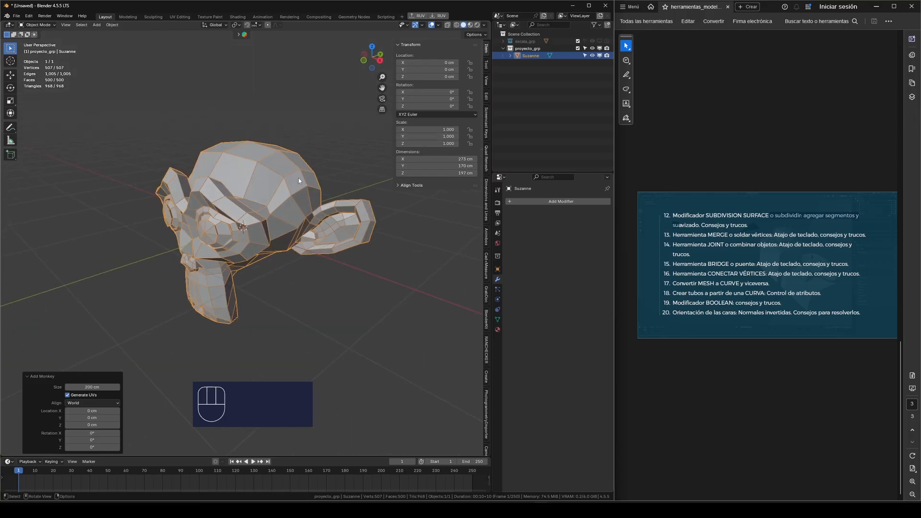
{"action": "middle_click_drag", "start_coordinate": [299, 178], "coordinate": [249, 185]}
{"action": "scroll", "coordinate": [232, 200], "scroll_direction": "up", "scroll_amount": 2}
{"action": "scroll", "coordinate": [238, 207], "scroll_direction": "down", "scroll_amount": 2}
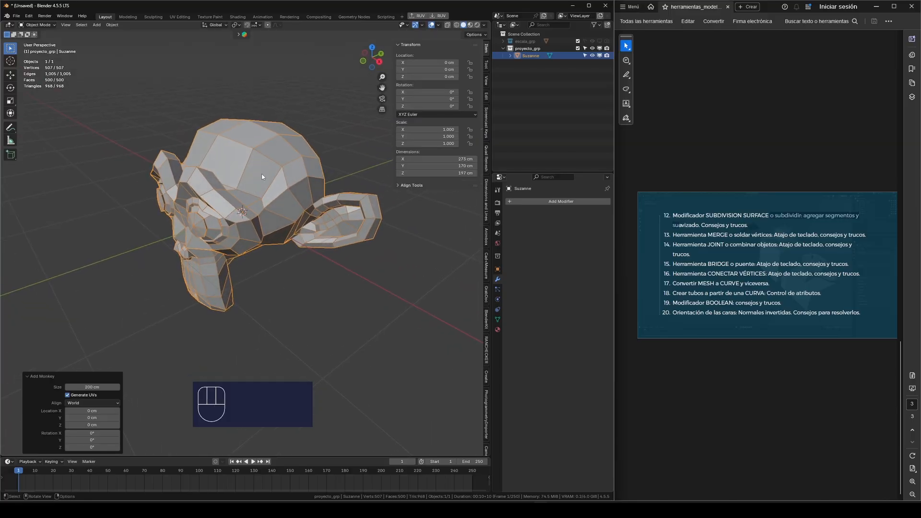
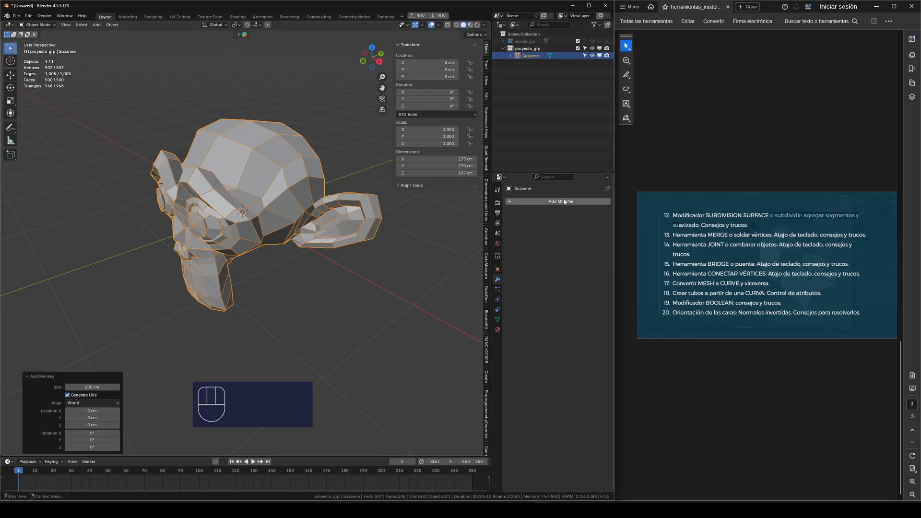
Add a Subdivision Surface modifier to the monkey head.
{"action": "left_click", "coordinate": [546, 202]}
{"action": "mouse_move", "coordinate": [544, 202]}
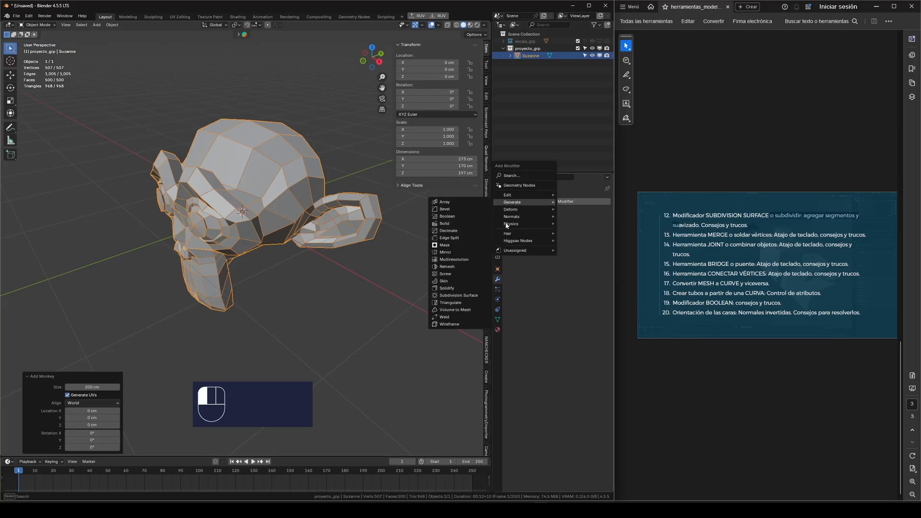
{"action": "left_click", "coordinate": [459, 296]}
{"action": "middle_click_drag", "start_coordinate": [336, 260], "coordinate": [376, 194]}
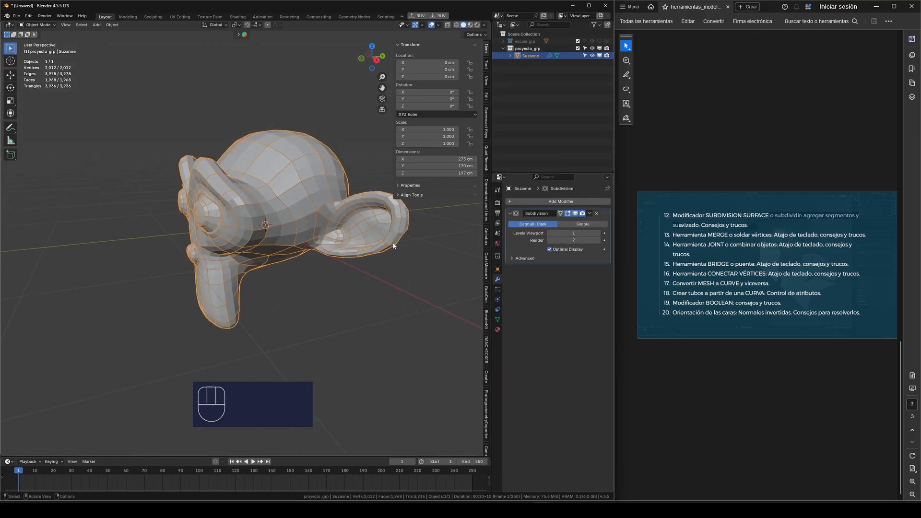
{"action": "middle_click_drag", "start_coordinate": [318, 247], "coordinate": [361, 198]}
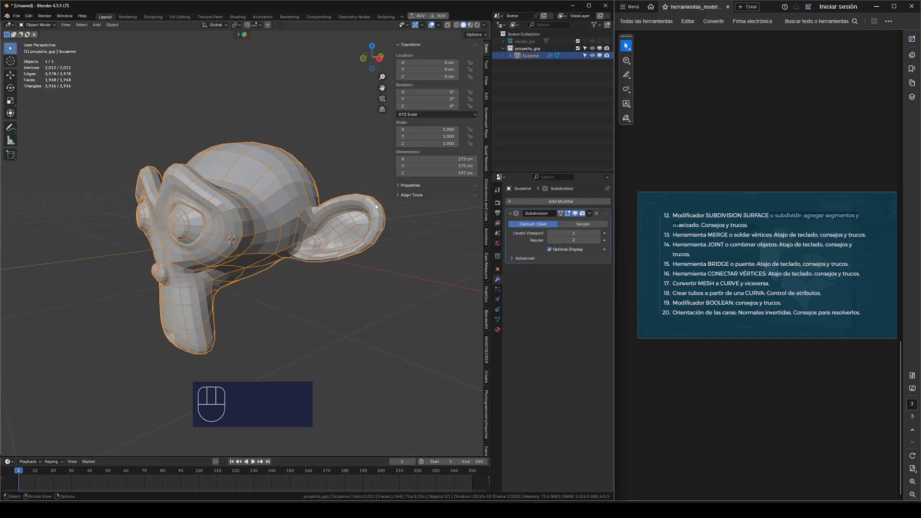
Switch the modifier's viewport display off and on for comparison, set its viewport level to 3, and deselect the monkey.
{"action": "left_click", "coordinate": [576, 213]}
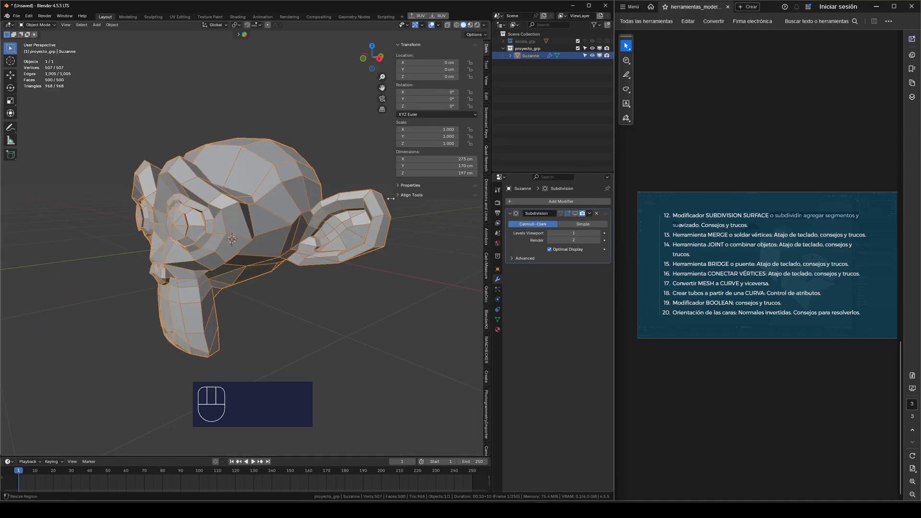
{"action": "left_click", "coordinate": [575, 214]}
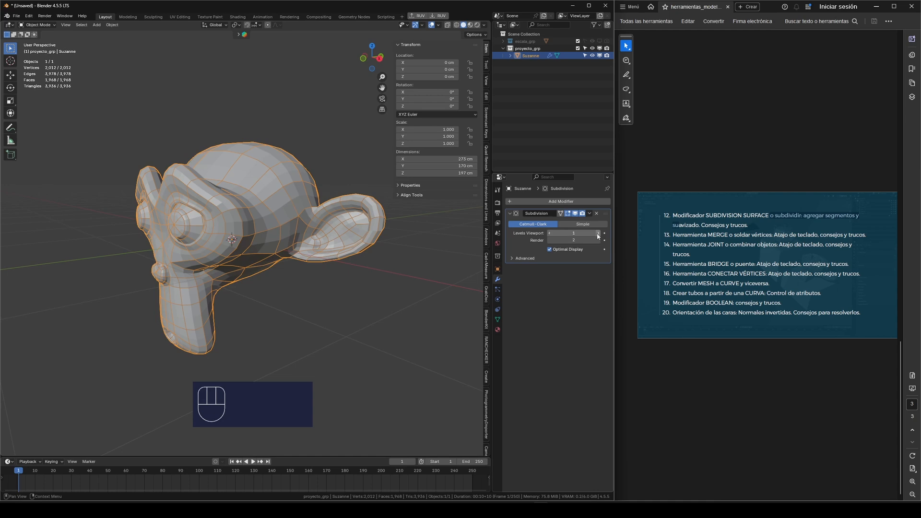
{"action": "left_click", "coordinate": [600, 233]}
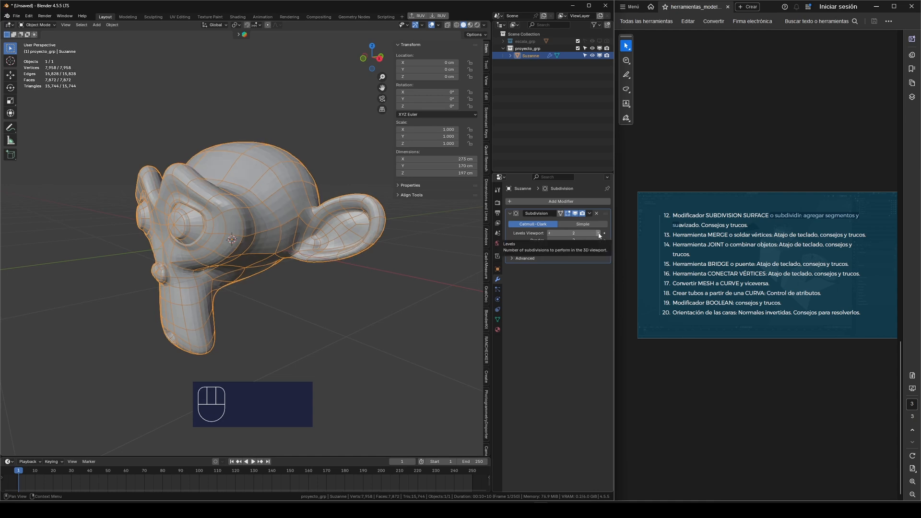
{"action": "left_click", "coordinate": [599, 233]}
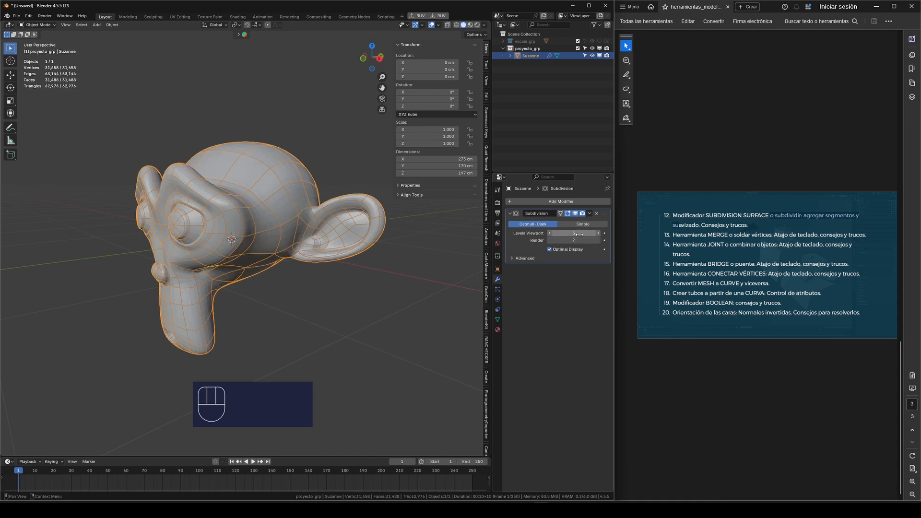
{"action": "middle_click_drag", "start_coordinate": [346, 244], "coordinate": [341, 257]}
{"action": "left_click", "coordinate": [335, 283]}
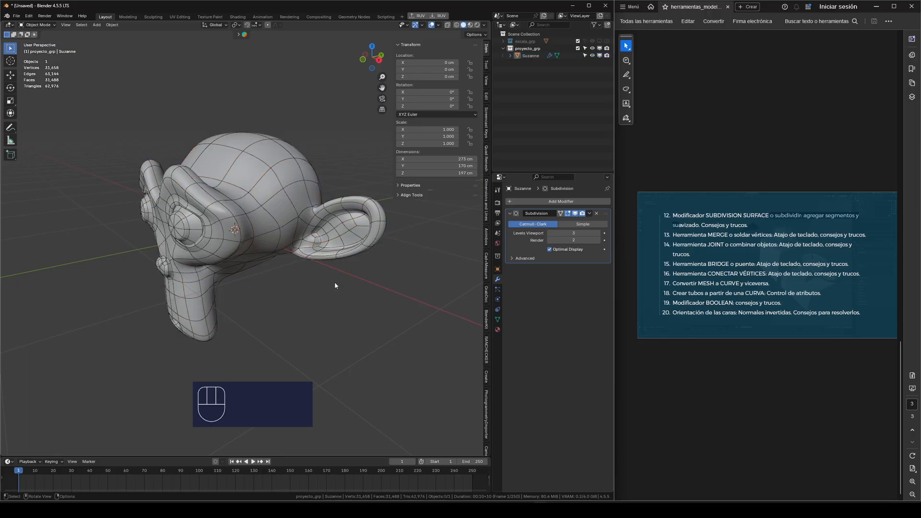
Check the faceted shading around the ear and eyebrow in front view, apply Shade Smooth to the monkey, and deselect it.
{"action": "middle_click_drag", "start_coordinate": [246, 224], "coordinate": [269, 214]}
{"action": "key", "text": "KP_1"}
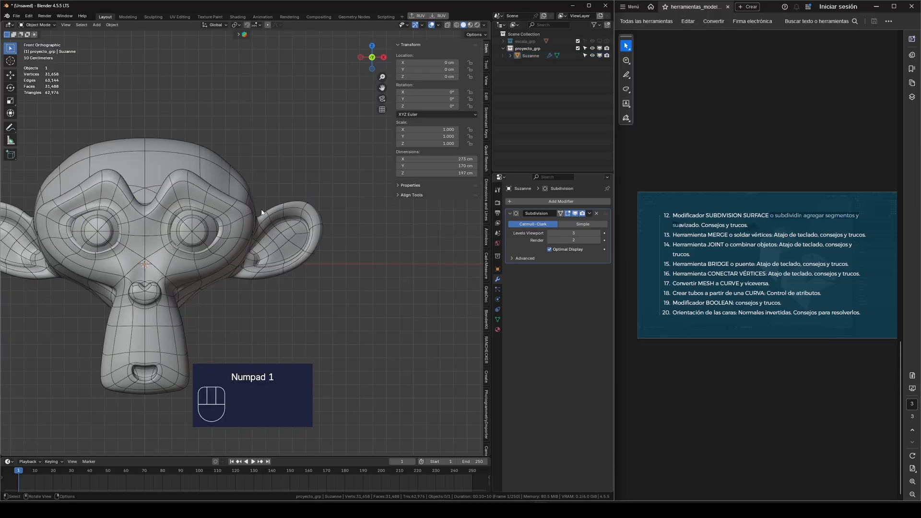
{"action": "scroll", "coordinate": [262, 212], "scroll_direction": "up", "scroll_amount": 6}
{"action": "scroll", "coordinate": [357, 197], "scroll_direction": "down", "scroll_amount": 3}
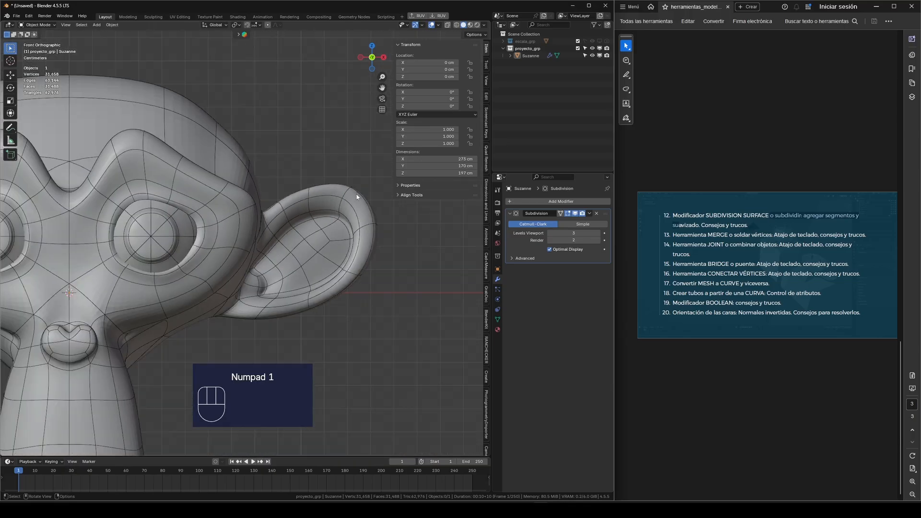
{"action": "scroll", "coordinate": [357, 196], "scroll_direction": "down", "scroll_amount": 4}
{"action": "scroll", "coordinate": [276, 195], "scroll_direction": "up", "scroll_amount": 8}
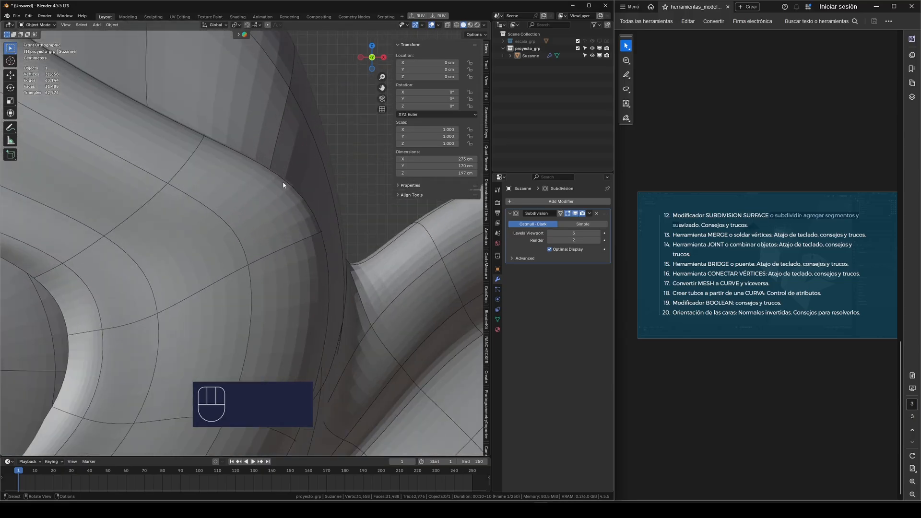
{"action": "scroll", "coordinate": [279, 178], "scroll_direction": "down", "scroll_amount": 5}
{"action": "scroll", "coordinate": [361, 195], "scroll_direction": "up", "scroll_amount": 4}
{"action": "left_click", "coordinate": [362, 195]}
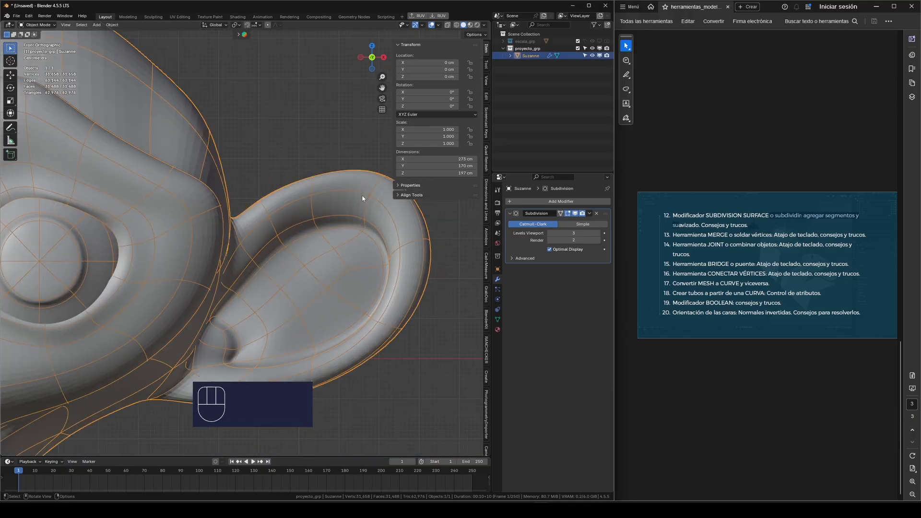
{"action": "right_click", "coordinate": [362, 195]}
{"action": "left_click", "coordinate": [335, 196]}
{"action": "left_click", "coordinate": [327, 191]}
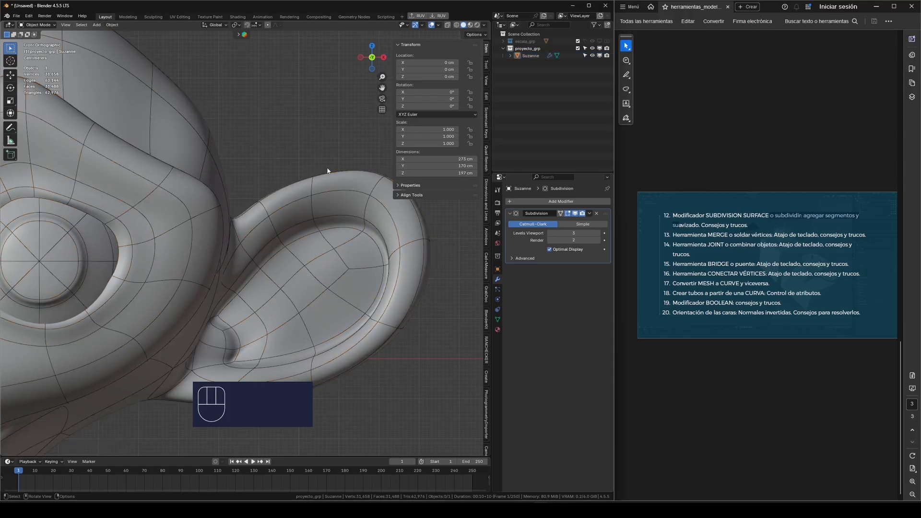
Toggle the Subdivision modifier's viewport display repeatedly to compare the monkey's low-poly and subdivided shapes.
{"action": "scroll", "coordinate": [316, 192], "scroll_direction": "down", "scroll_amount": 3}
{"action": "scroll", "coordinate": [316, 192], "scroll_direction": "down", "scroll_amount": 4}
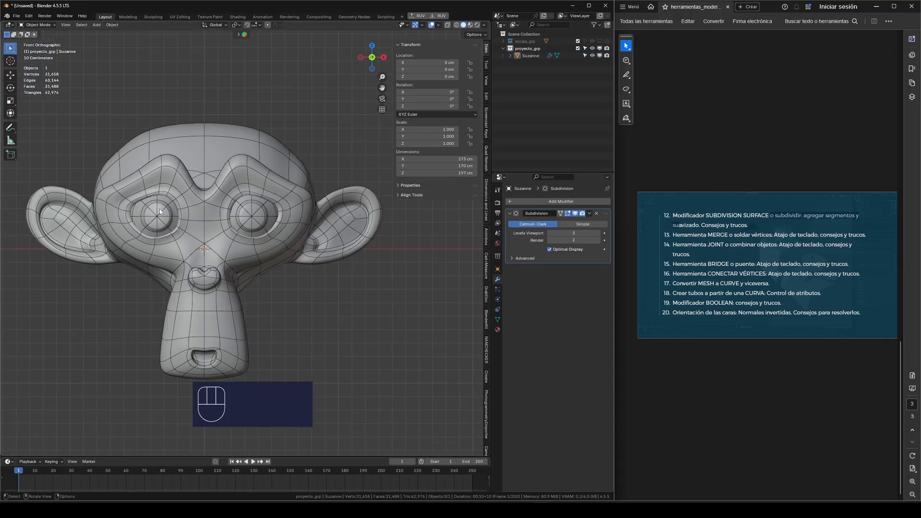
{"action": "scroll", "coordinate": [244, 214], "scroll_direction": "up", "scroll_amount": 1}
{"action": "middle_click_drag", "start_coordinate": [297, 261], "coordinate": [252, 249]}
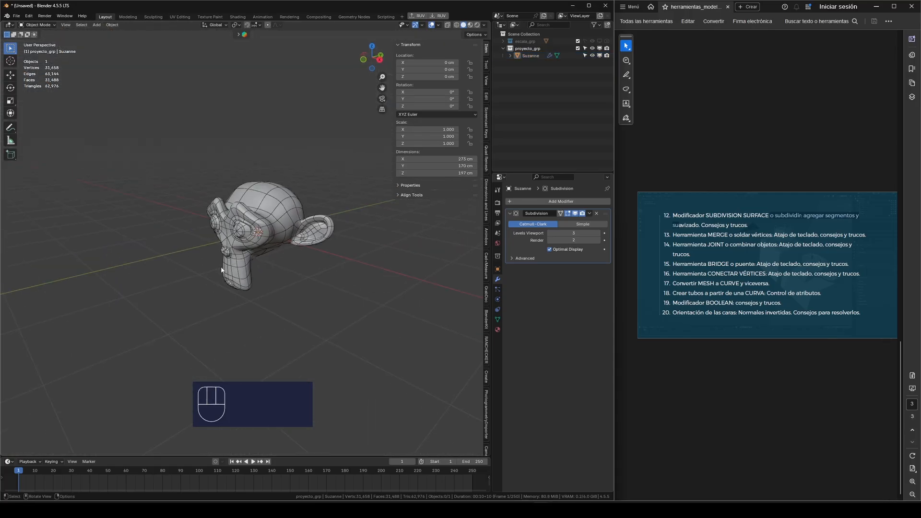
{"action": "mouse_move", "coordinate": [336, 227]}
{"action": "middle_mouse_down"}
{"action": "mouse_move", "coordinate": [353, 224]}
{"action": "mouse_move", "coordinate": [325, 238]}
{"action": "middle_mouse_up"}
{"action": "scroll", "coordinate": [325, 239], "scroll_direction": "up", "scroll_amount": 2}
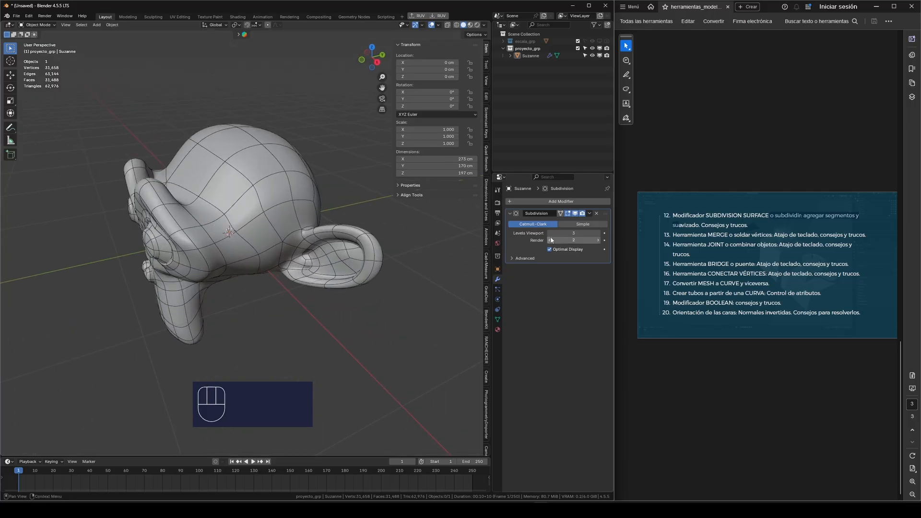
{"action": "left_click", "coordinate": [575, 214]}
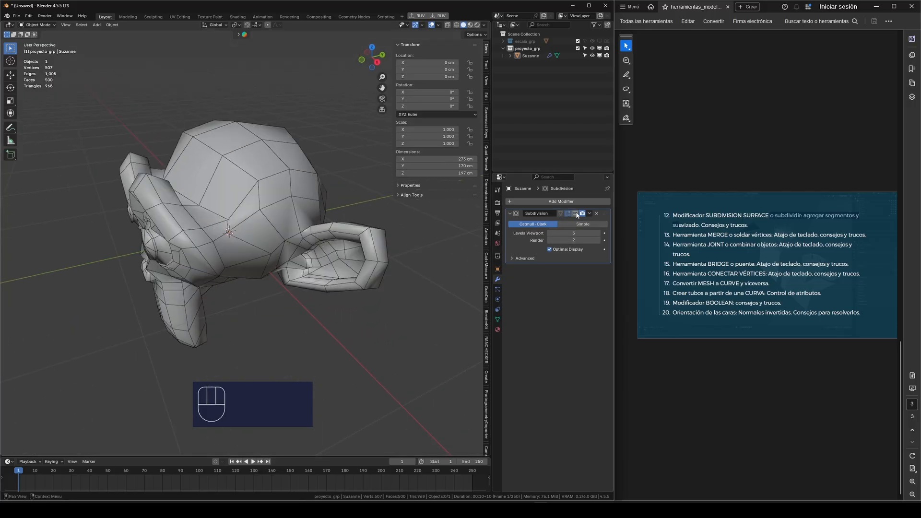
{"action": "middle_click_drag", "start_coordinate": [336, 211], "coordinate": [268, 203]}
{"action": "left_click", "coordinate": [575, 214]}
{"action": "left_click", "coordinate": [575, 214]}
{"action": "left_click", "coordinate": [575, 214]}
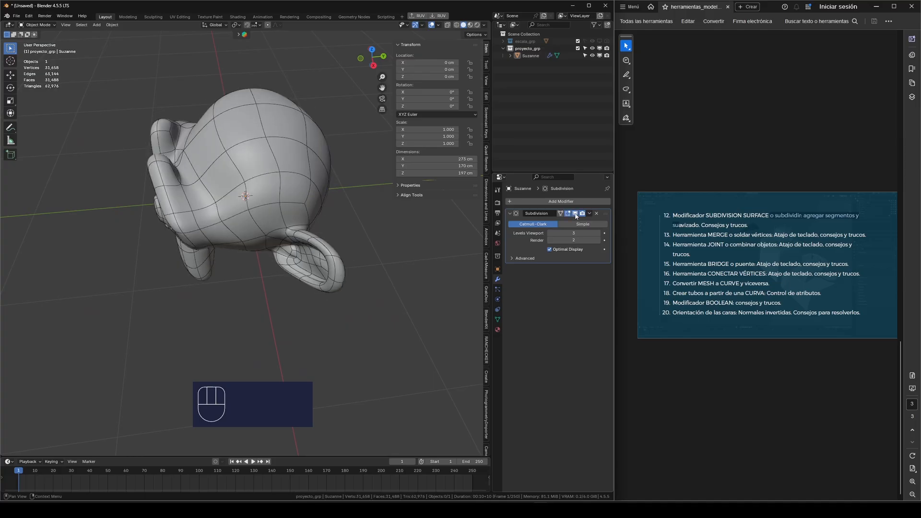
{"action": "left_click", "coordinate": [575, 214]}
{"action": "left_click", "coordinate": [576, 214]}
{"action": "left_click", "coordinate": [575, 214]}
{"action": "left_click", "coordinate": [575, 214]}
{"action": "left_click", "coordinate": [576, 214]}
{"action": "left_click", "coordinate": [575, 214]}
{"action": "left_click", "coordinate": [575, 214]}
{"action": "left_click", "coordinate": [576, 214]}
Remove the Subdivision modifier from the monkey and delete the object.
{"action": "middle_click_drag", "start_coordinate": [303, 224], "coordinate": [343, 235]}
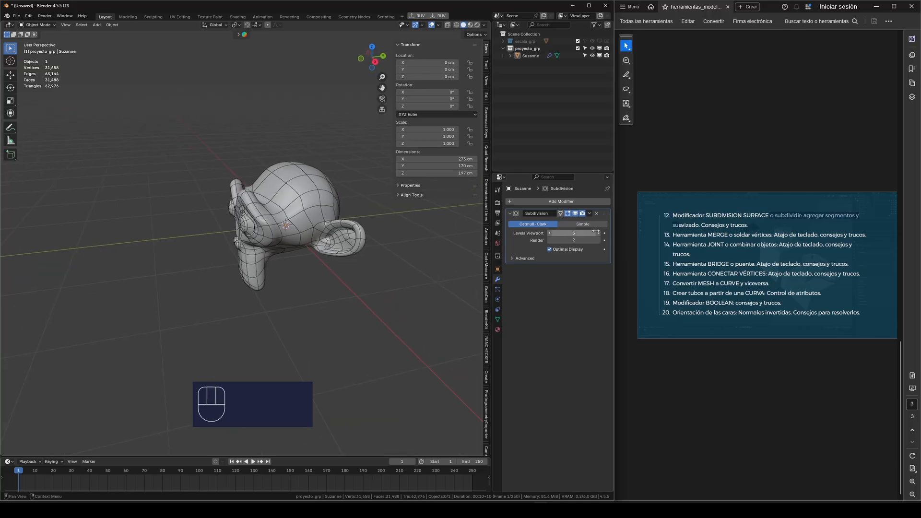
{"action": "middle_click_drag", "start_coordinate": [302, 209], "coordinate": [336, 215]}
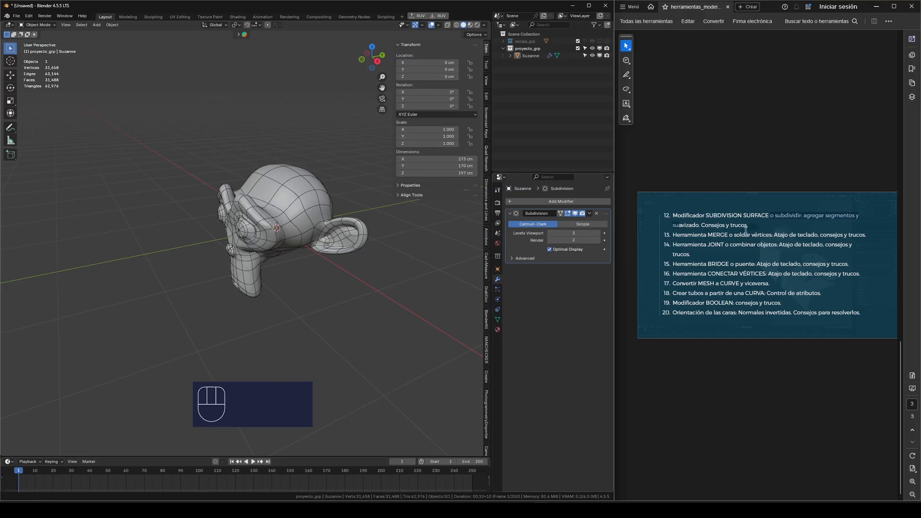
{"action": "left_click", "coordinate": [597, 214]}
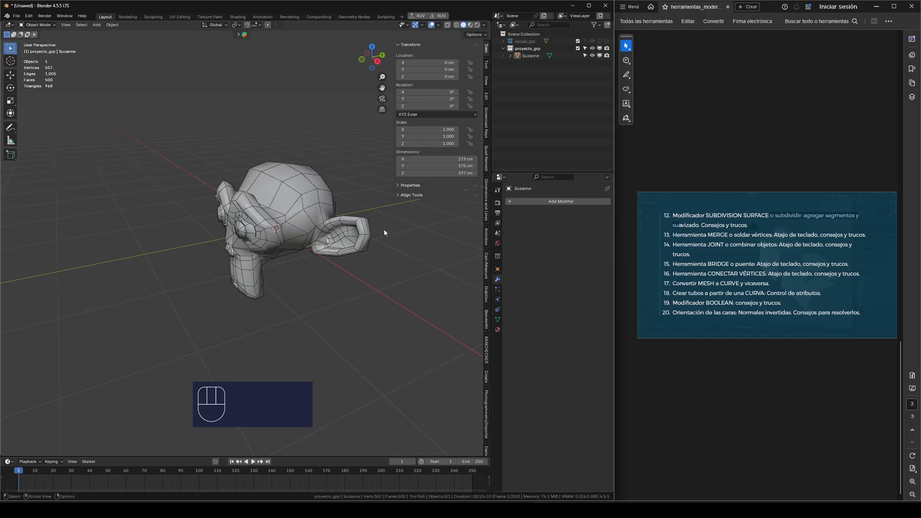
{"action": "left_click", "coordinate": [340, 240]}
{"action": "key", "text": "Delete"}
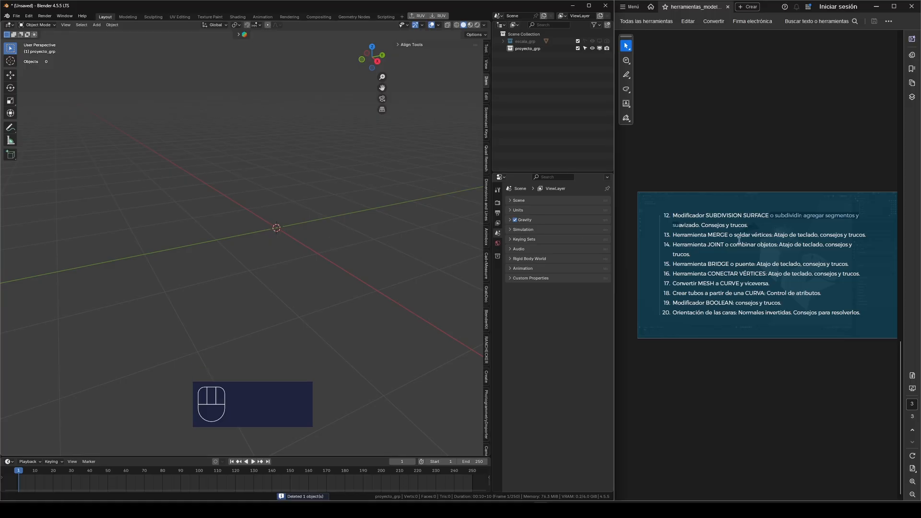
Add a Plane mesh with a size of 200 cm at the world origin.
{"action": "middle_click_drag", "start_coordinate": [308, 243], "coordinate": [329, 243]}
{"action": "key", "text": "shift+a"}
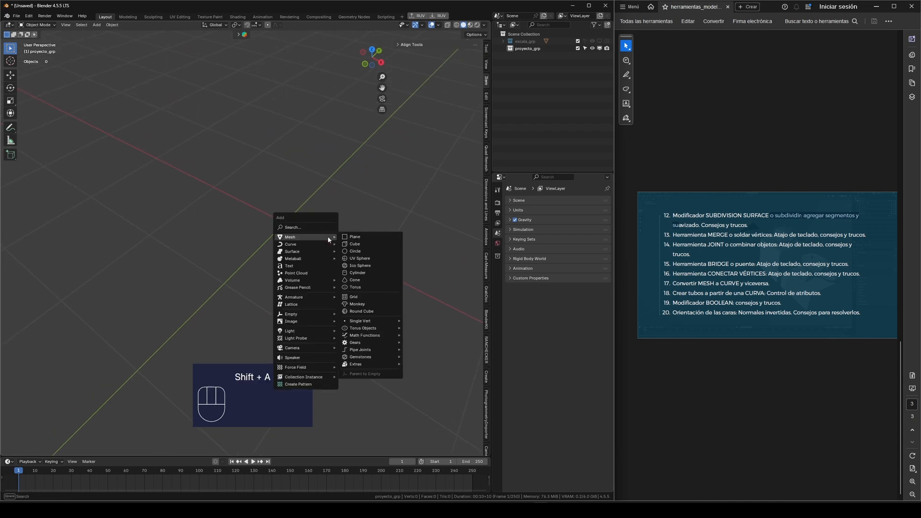
{"action": "left_click", "coordinate": [356, 237]}
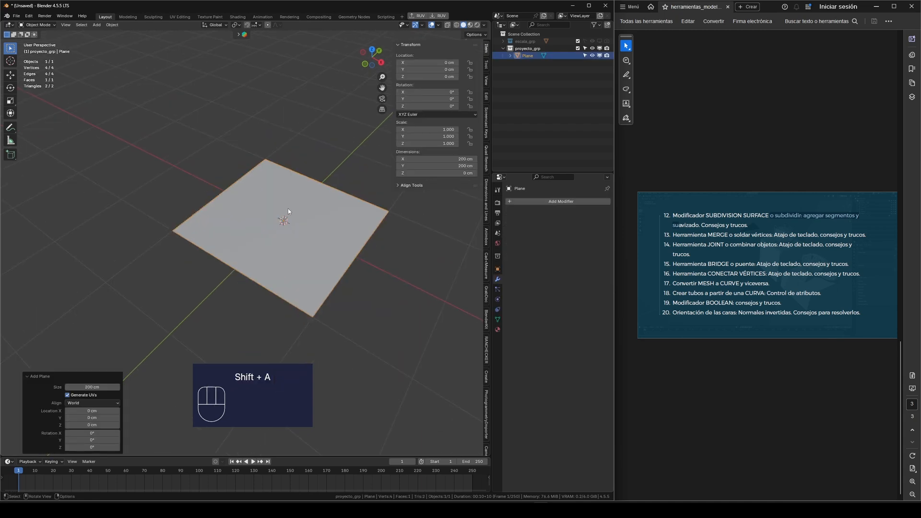
{"action": "mouse_move", "coordinate": [288, 211]}
{"action": "middle_mouse_down"}
{"action": "mouse_move", "coordinate": [302, 222]}
{"action": "mouse_move", "coordinate": [284, 227]}
{"action": "middle_mouse_up"}
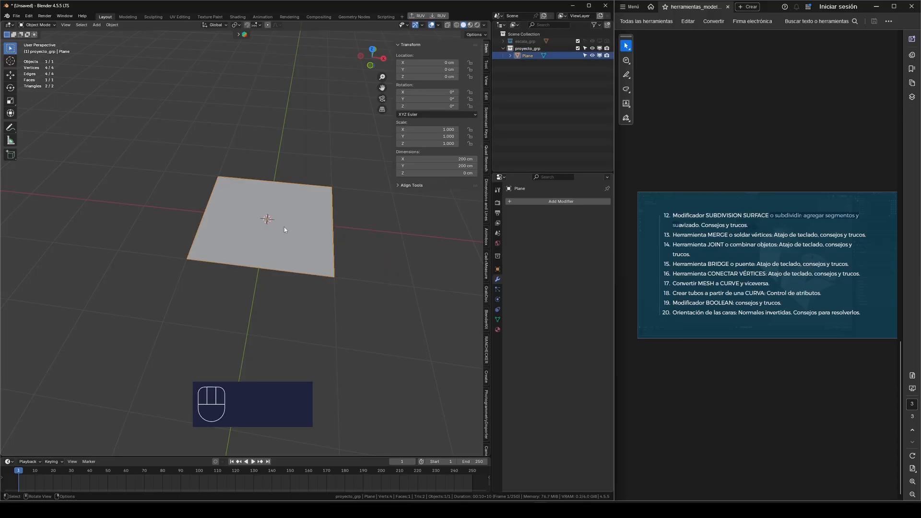
Add a second 200 cm plane and move it along X to about -211 cm, beside the first plane.
{"action": "left_click", "coordinate": [401, 246]}
{"action": "key", "text": "shift+a"}
{"action": "mouse_move", "coordinate": [378, 243]}
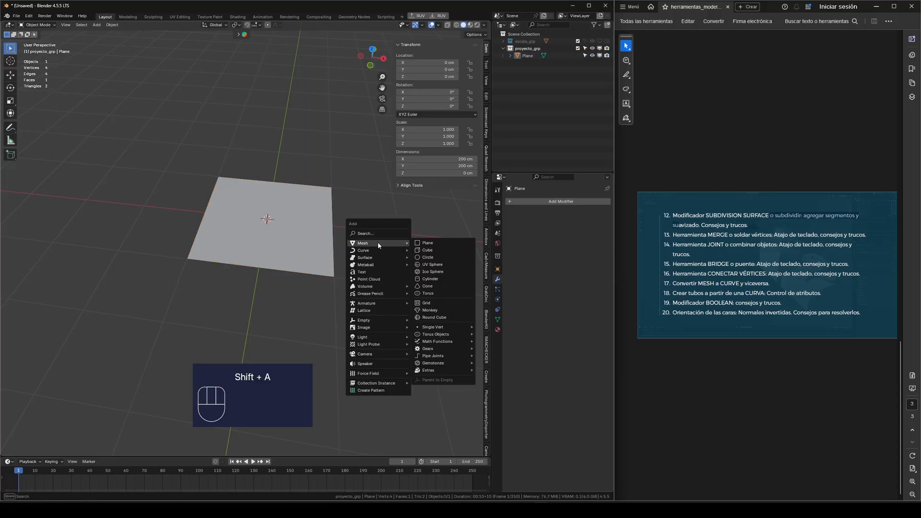
{"action": "left_click", "coordinate": [421, 241]}
{"action": "scroll", "coordinate": [330, 246], "scroll_direction": "down", "scroll_amount": 3}
{"action": "left_click", "coordinate": [12, 77]}
{"action": "scroll", "coordinate": [103, 77], "scroll_direction": "up", "scroll_amount": 1}
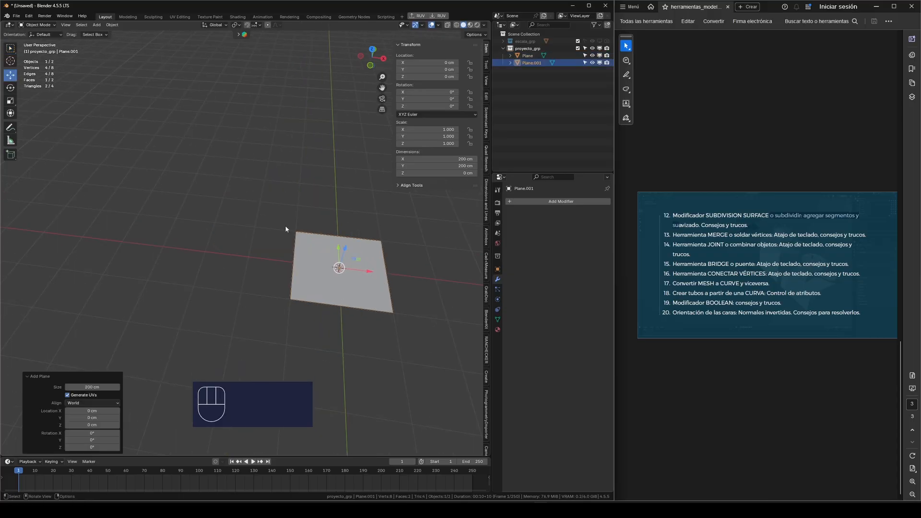
{"action": "left_click_drag", "start_coordinate": [364, 266], "coordinate": [307, 261]}
{"action": "middle_click_drag", "start_coordinate": [307, 261], "coordinate": [342, 267]}
Move the original plane along X by about -3.4 cm to narrow the gap to the second plane.
{"action": "left_click", "coordinate": [303, 252]}
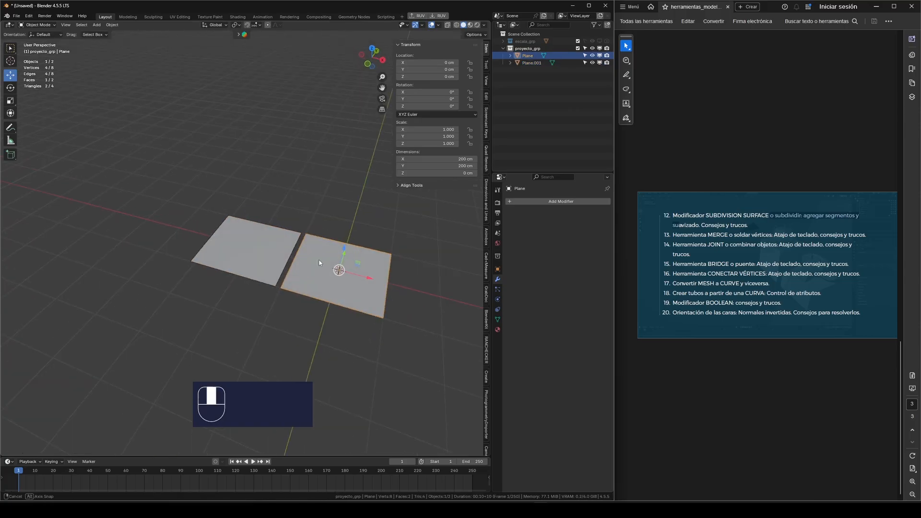
{"action": "scroll", "coordinate": [350, 269], "scroll_direction": "up", "scroll_amount": 3}
{"action": "left_click_drag", "start_coordinate": [363, 272], "coordinate": [359, 273]}
{"action": "scroll", "coordinate": [359, 273], "scroll_direction": "down", "scroll_amount": 3}
{"action": "scroll", "coordinate": [263, 288], "scroll_direction": "up", "scroll_amount": 2}
{"action": "middle_click_drag", "start_coordinate": [317, 274], "coordinate": [295, 269]}
{"action": "scroll", "coordinate": [414, 275], "scroll_direction": "up", "scroll_amount": 3}
{"action": "scroll", "coordinate": [301, 261], "scroll_direction": "down", "scroll_amount": 3}
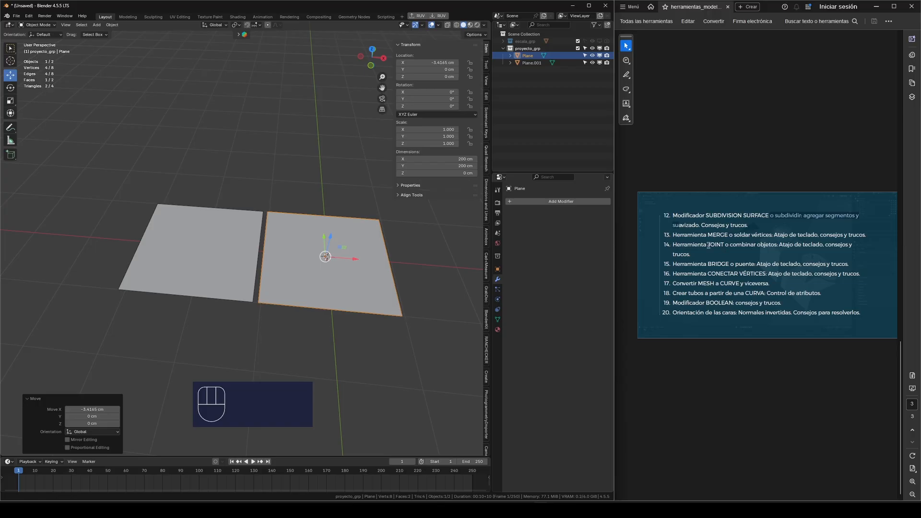
{"action": "scroll", "coordinate": [338, 272], "scroll_direction": "up", "scroll_amount": 3}
{"action": "scroll", "coordinate": [339, 272], "scroll_direction": "down", "scroll_amount": 2}
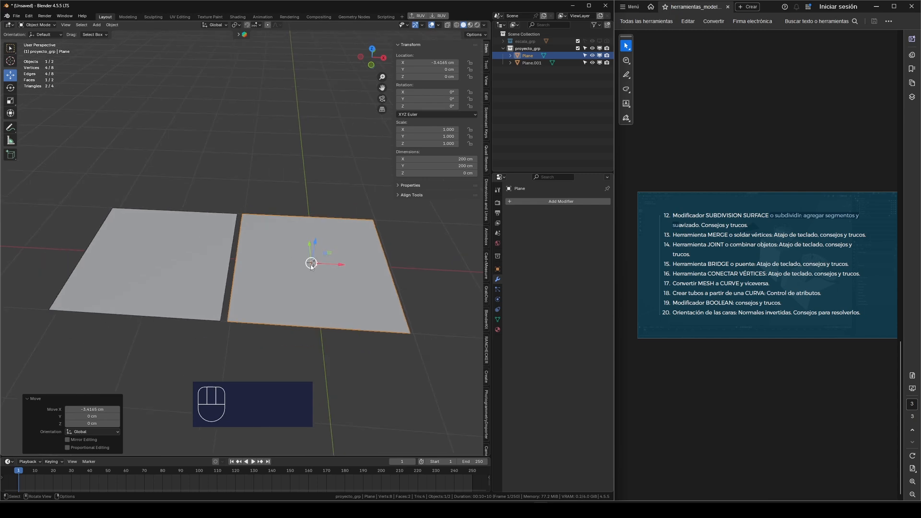
Clear the selection of both planes and set the viewport shading's object color to Random.
{"action": "middle_click_drag", "start_coordinate": [338, 272], "coordinate": [314, 252]}
{"action": "left_click", "coordinate": [253, 216], "text": "shift"}
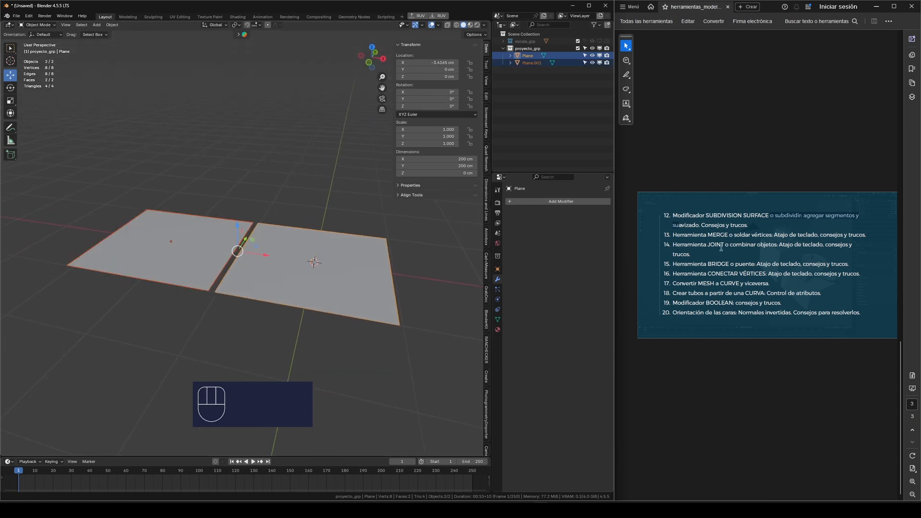
{"action": "left_click_drag", "start_coordinate": [294, 246], "coordinate": [280, 252]}
{"action": "middle_click_drag", "start_coordinate": [280, 248], "coordinate": [275, 247]}
{"action": "left_click", "coordinate": [293, 218]}
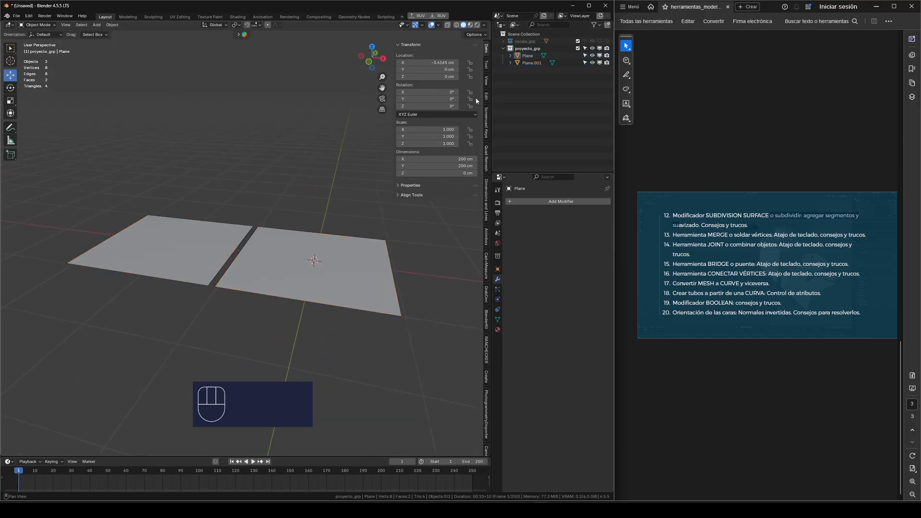
{"action": "left_click", "coordinate": [486, 25]}
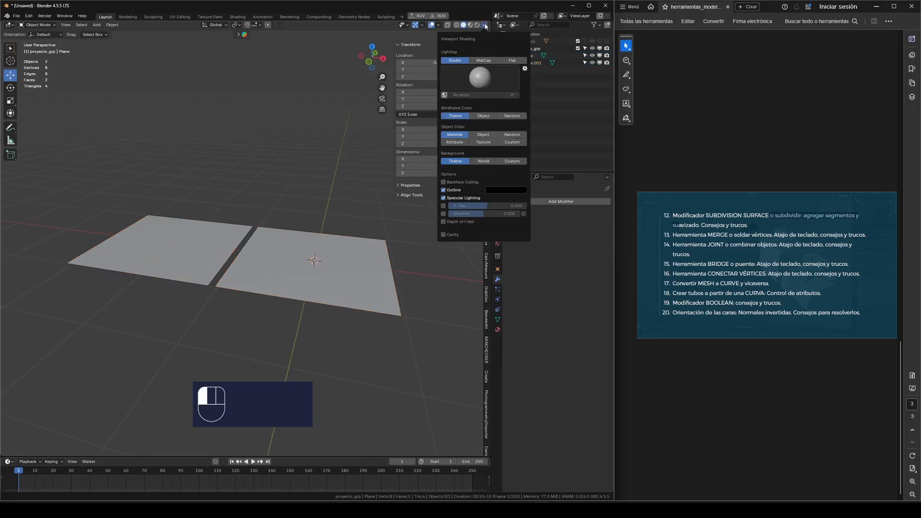
{"action": "left_click", "coordinate": [465, 26]}
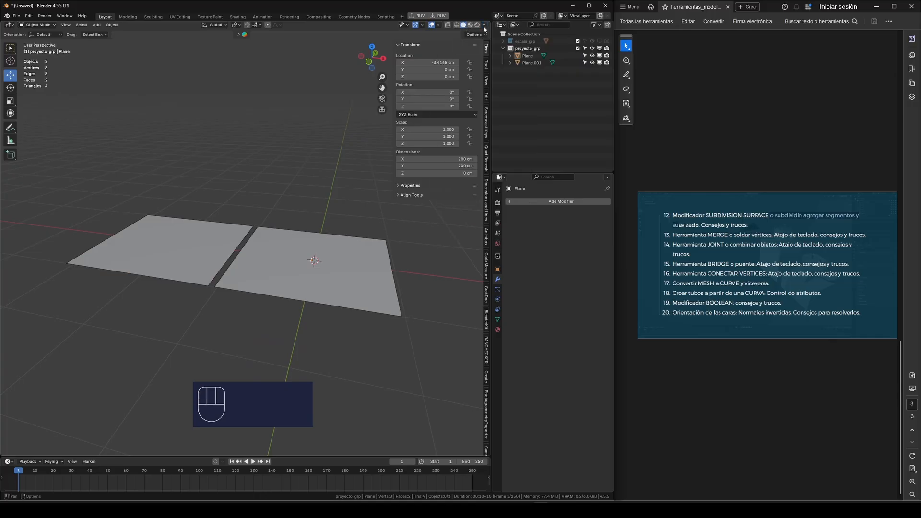
{"action": "left_click", "coordinate": [485, 26]}
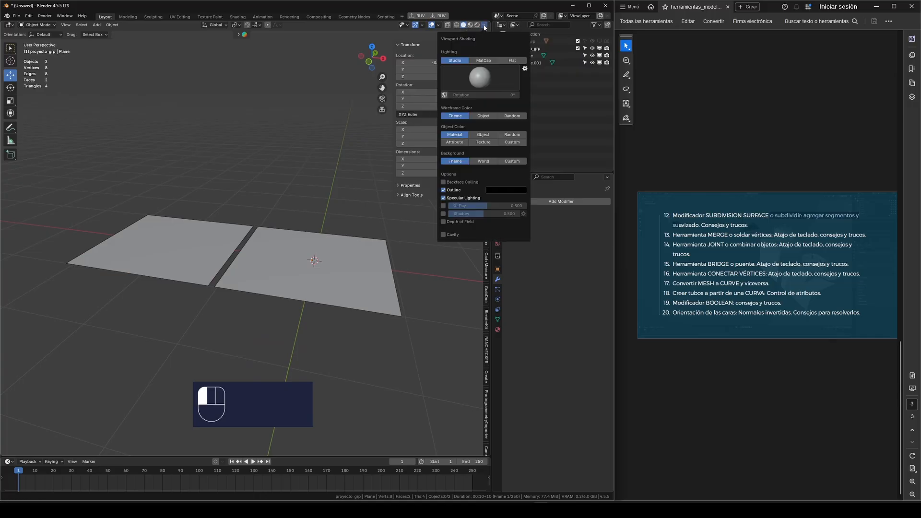
{"action": "left_click", "coordinate": [512, 135]}
{"action": "scroll", "coordinate": [202, 254], "scroll_direction": "up", "scroll_amount": 4}
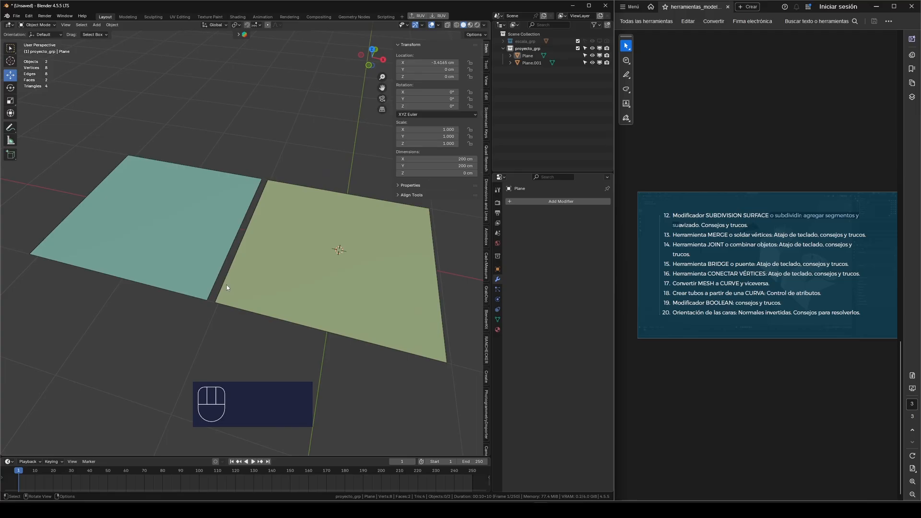
Select the two colored planes individually and together to compare them as separate objects.
{"action": "left_click", "coordinate": [202, 253]}
{"action": "left_click", "coordinate": [279, 263]}
{"action": "left_click", "coordinate": [216, 244]}
{"action": "middle_click_drag", "start_coordinate": [261, 250], "coordinate": [298, 234]}
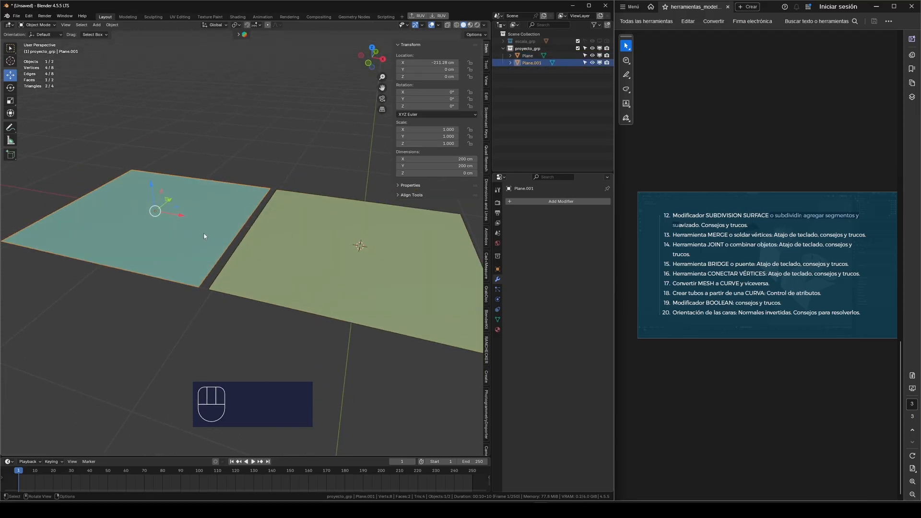
{"action": "scroll", "coordinate": [206, 235], "scroll_direction": "down", "scroll_amount": 2}
{"action": "left_click", "coordinate": [259, 189]}
{"action": "scroll", "coordinate": [230, 229], "scroll_direction": "up", "scroll_amount": 4}
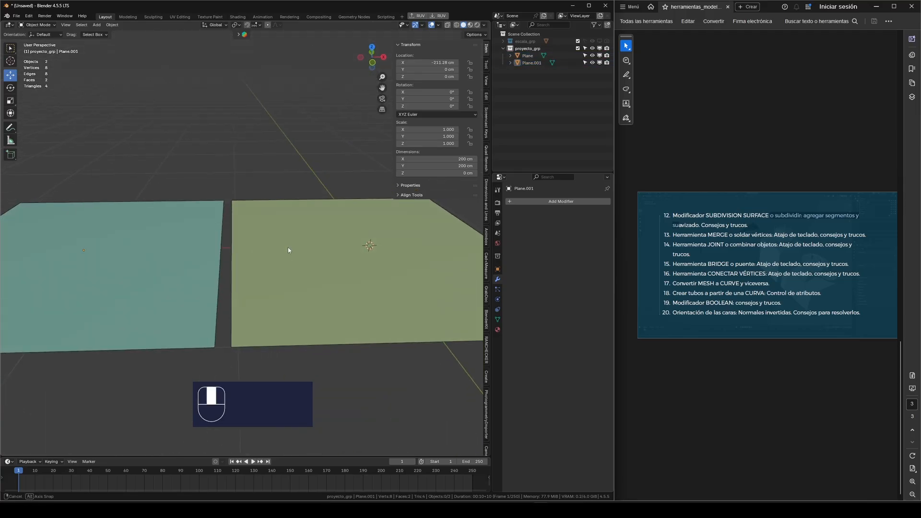
{"action": "middle_click_drag", "start_coordinate": [255, 209], "coordinate": [265, 249]}
{"action": "left_click", "coordinate": [200, 241]}
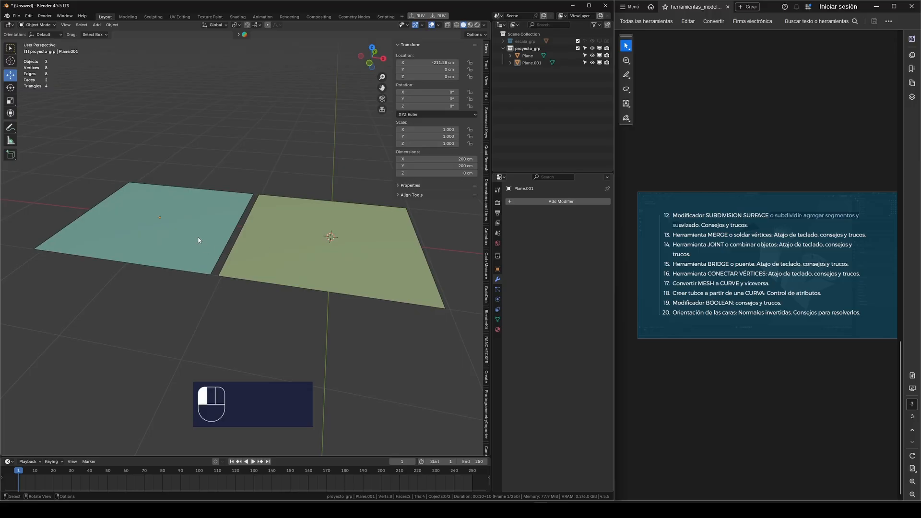
{"action": "left_click", "coordinate": [206, 250]}
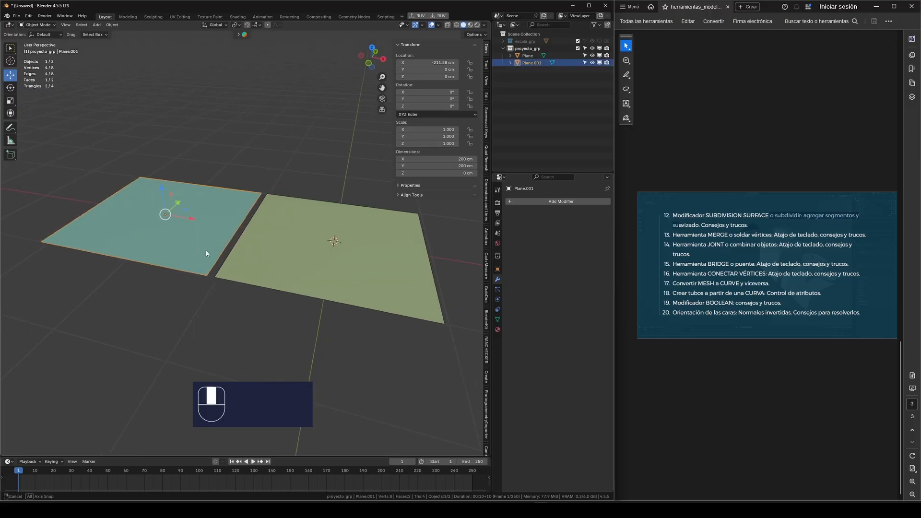
{"action": "left_click", "coordinate": [339, 257]}
{"action": "middle_click_drag", "start_coordinate": [338, 254], "coordinate": [339, 253]}
{"action": "left_click", "coordinate": [264, 309]}
{"action": "middle_click_drag", "start_coordinate": [264, 308], "coordinate": [224, 269]}
{"action": "left_click", "coordinate": [259, 256]}
{"action": "left_click", "coordinate": [212, 253]}
{"action": "left_click_drag", "start_coordinate": [255, 288], "coordinate": [190, 240]}
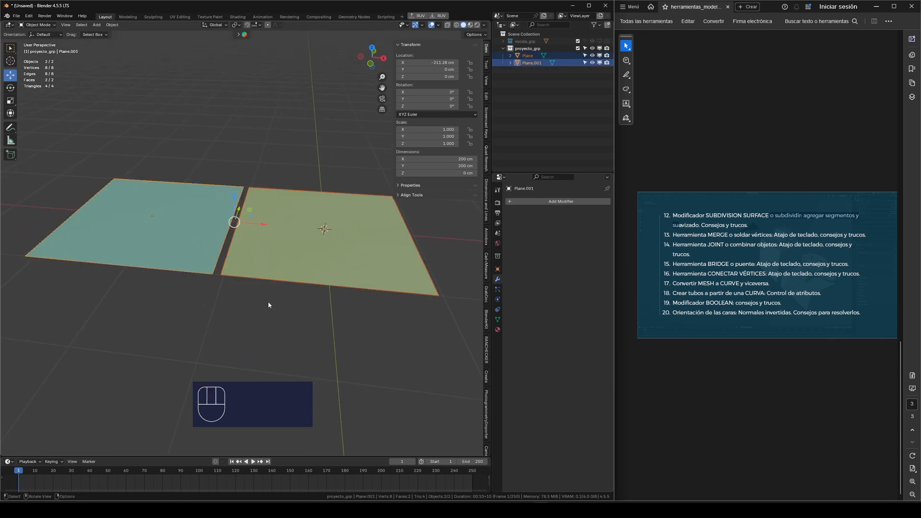
Select both planes with the green one as the active object and join them into a single mesh.
{"action": "left_click", "coordinate": [237, 269]}
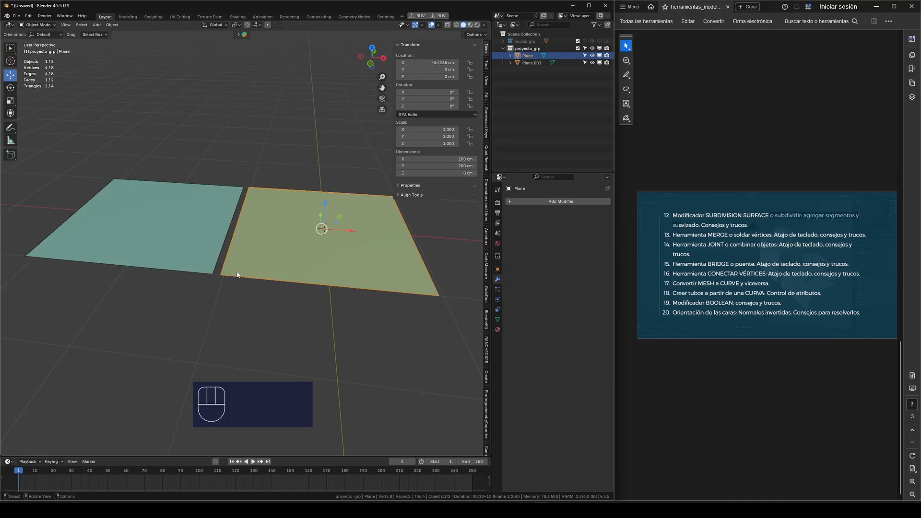
{"action": "middle_click_drag", "start_coordinate": [291, 291], "coordinate": [226, 249]}
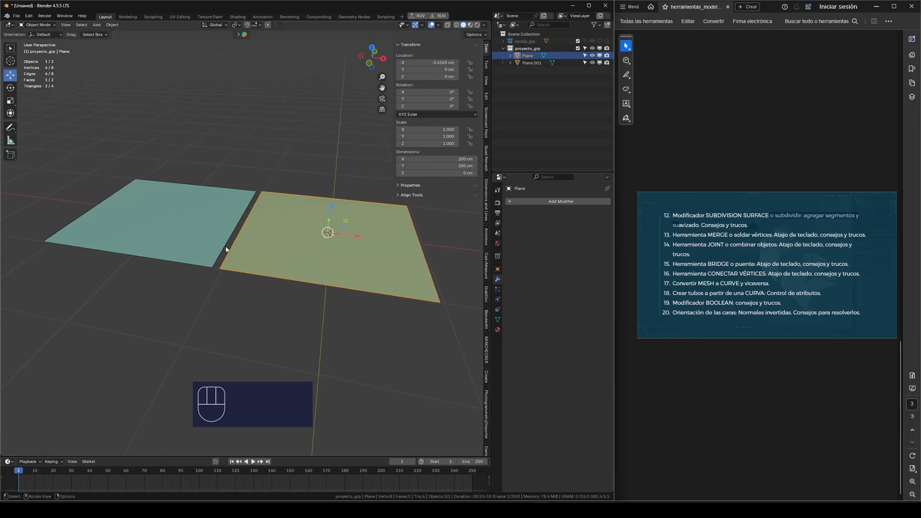
{"action": "key", "text": "a"}
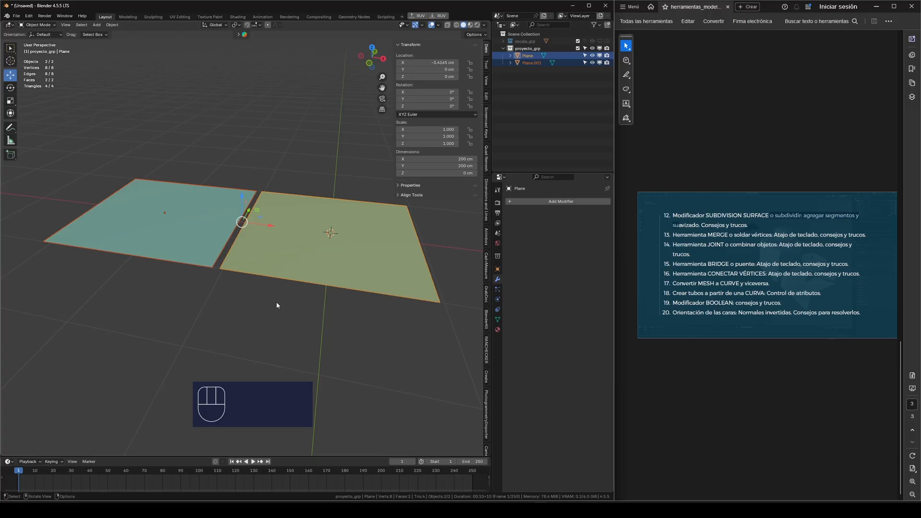
{"action": "middle_click_drag", "start_coordinate": [238, 252], "coordinate": [237, 264]}
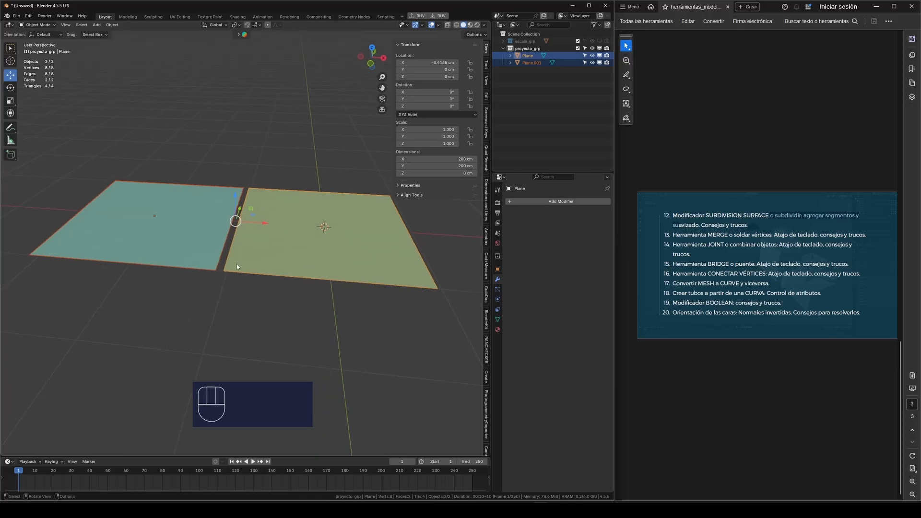
{"action": "scroll", "coordinate": [237, 264], "scroll_direction": "up", "scroll_amount": 2}
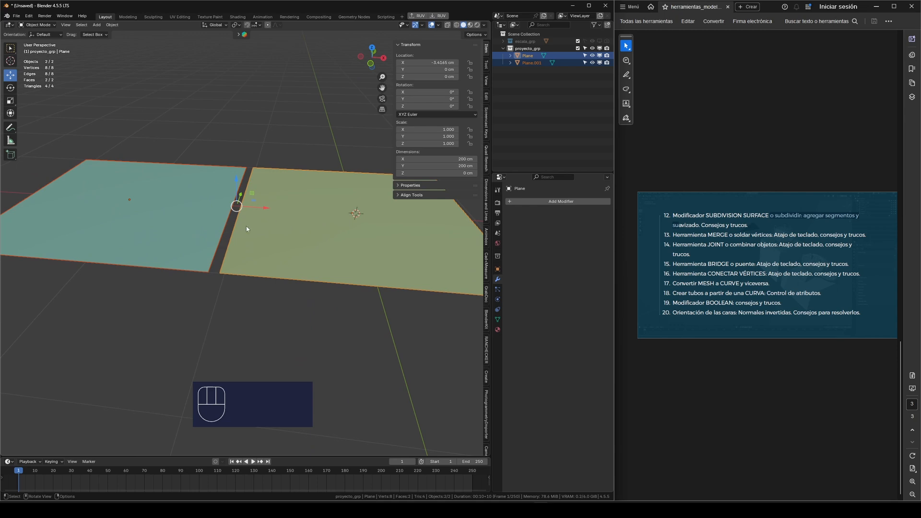
{"action": "scroll", "coordinate": [254, 232], "scroll_direction": "down", "scroll_amount": 2}
{"action": "left_click_drag", "start_coordinate": [309, 312], "coordinate": [180, 217]}
{"action": "left_click_drag", "start_coordinate": [329, 304], "coordinate": [199, 230]}
{"action": "left_click", "coordinate": [256, 246]}
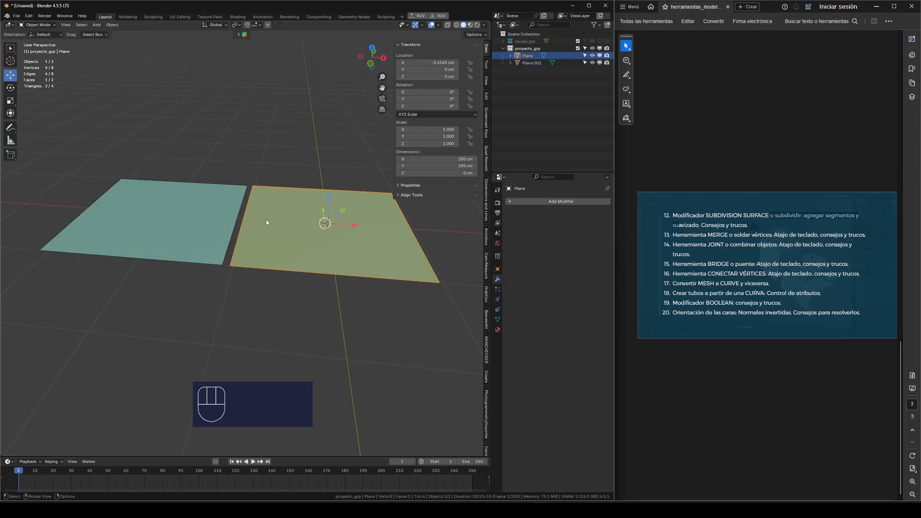
{"action": "left_click_drag", "start_coordinate": [272, 291], "coordinate": [178, 222]}
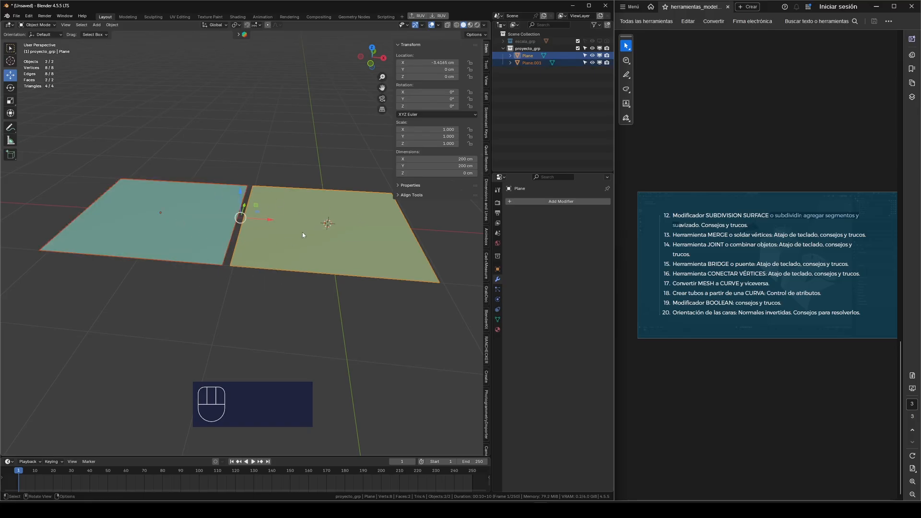
{"action": "middle_click_drag", "start_coordinate": [303, 235], "coordinate": [224, 221]}
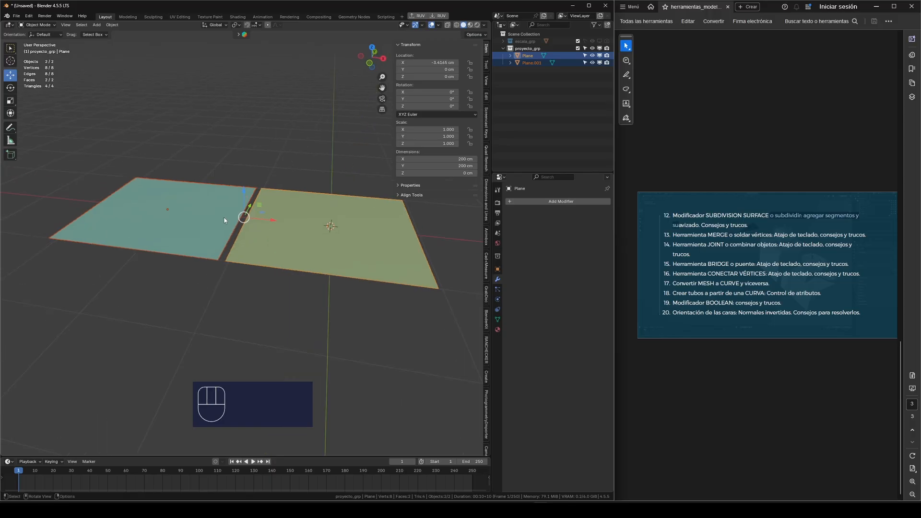
{"action": "key", "text": "ctrl+j"}
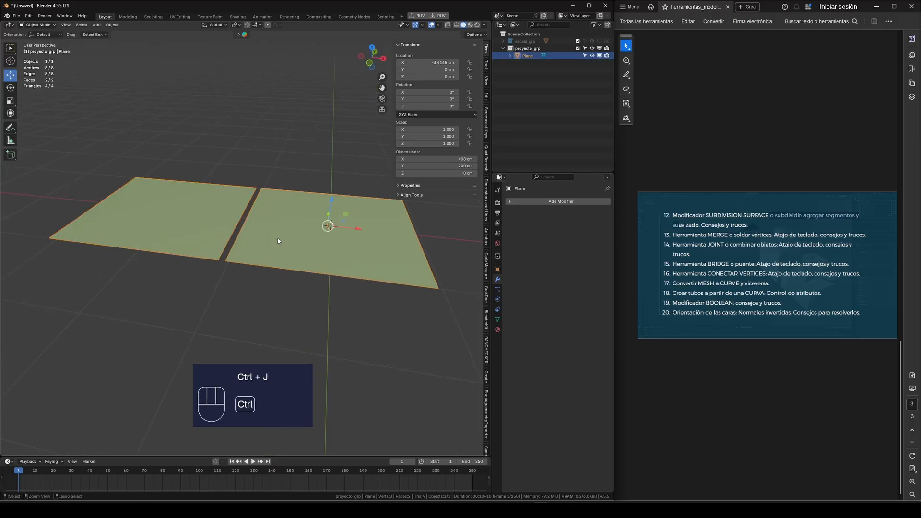
Enter Edit Mode on the joined mesh and select the two facing front corner vertices at the gap.
{"action": "scroll", "coordinate": [248, 206], "scroll_direction": "up", "scroll_amount": 4}
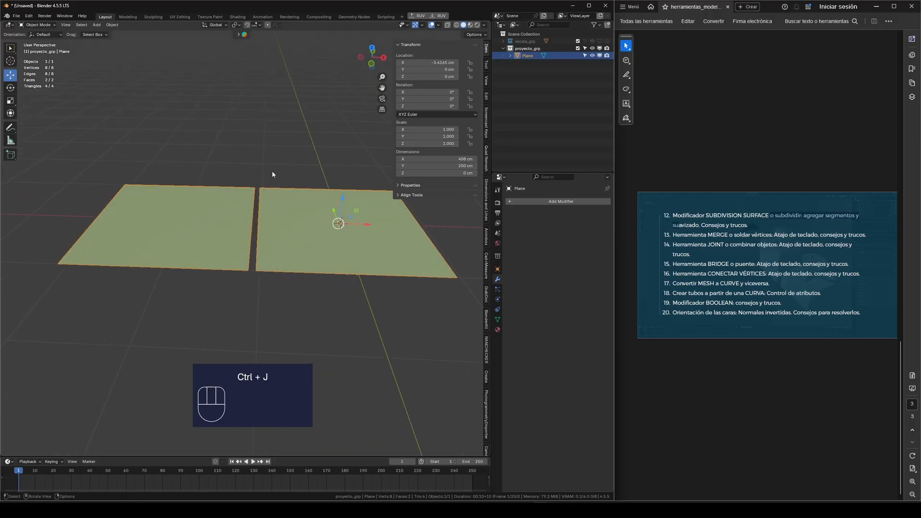
{"action": "scroll", "coordinate": [231, 210], "scroll_direction": "down", "scroll_amount": 3}
{"action": "middle_click_drag", "start_coordinate": [274, 207], "coordinate": [297, 204]}
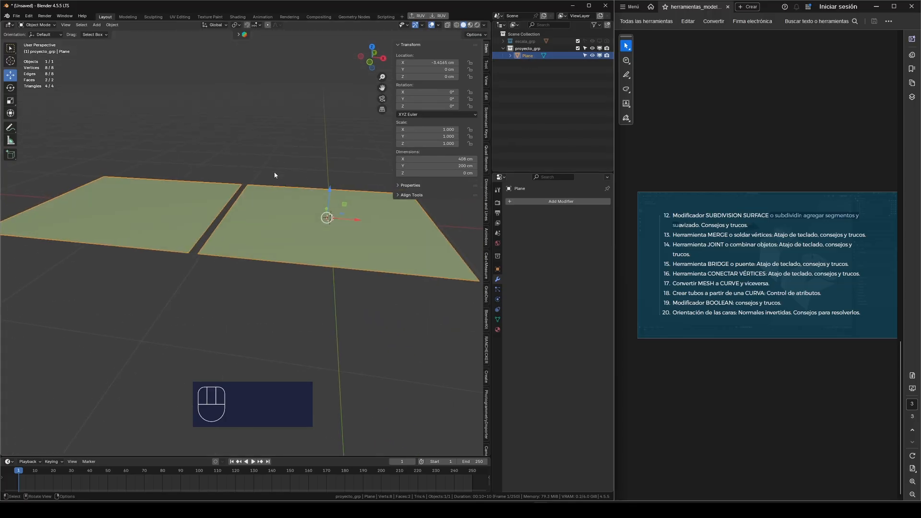
{"action": "middle_click_drag", "start_coordinate": [274, 175], "coordinate": [281, 201]}
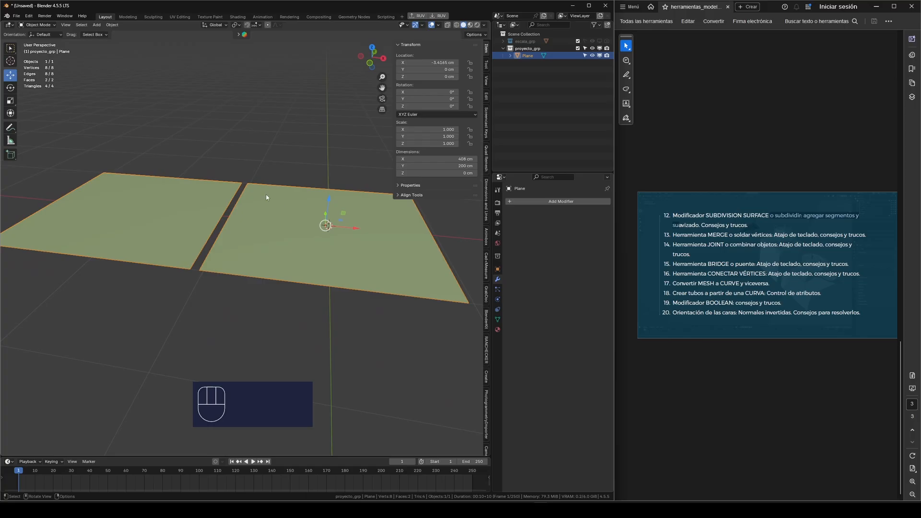
{"action": "key", "text": "Tab"}
{"action": "middle_click_drag", "start_coordinate": [261, 165], "coordinate": [260, 298]}
{"action": "left_click", "coordinate": [260, 300]}
{"action": "left_click_drag", "start_coordinate": [260, 300], "coordinate": [217, 262]}
{"action": "middle_click_drag", "start_coordinate": [217, 263], "coordinate": [261, 217]}
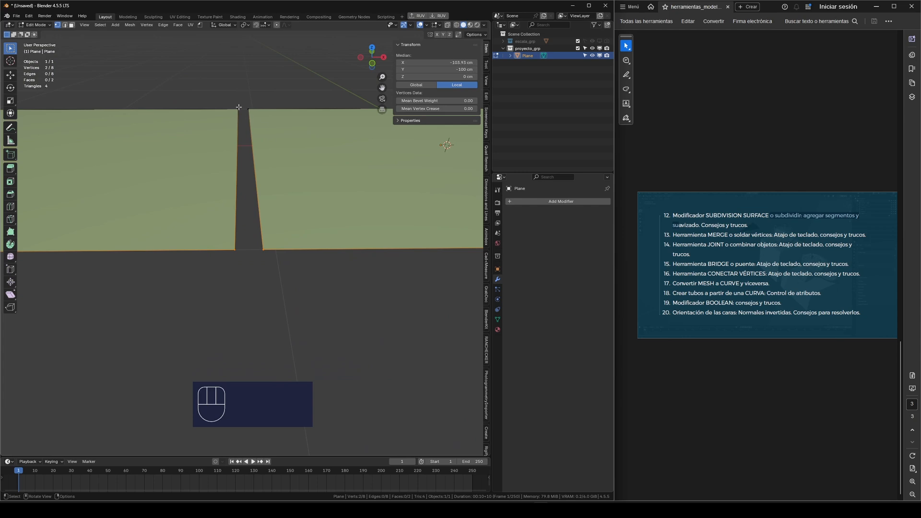
{"action": "left_click_drag", "start_coordinate": [230, 102], "coordinate": [269, 117]}
{"action": "left_click_drag", "start_coordinate": [197, 220], "coordinate": [307, 265]}
{"action": "middle_click_drag", "start_coordinate": [298, 264], "coordinate": [225, 243]}
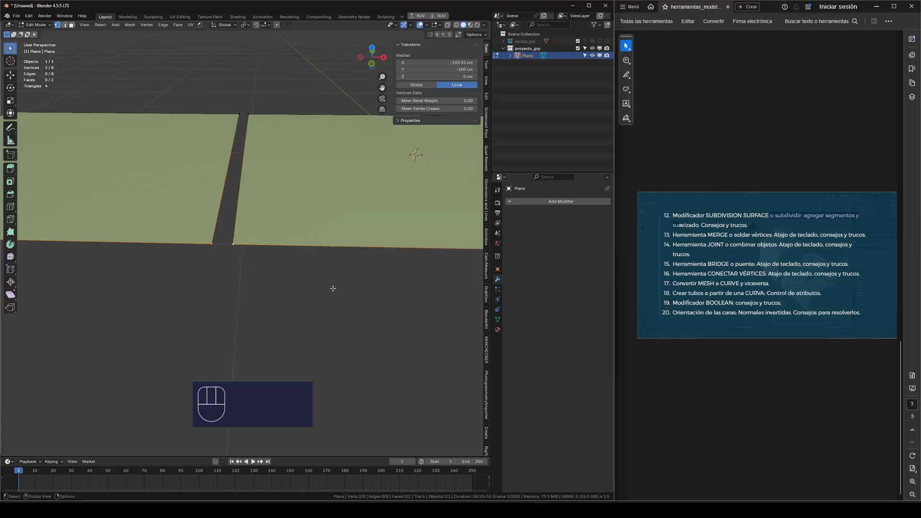
Merge the two selected corner vertices At Center, and undo the merge.
{"action": "key", "text": "m"}
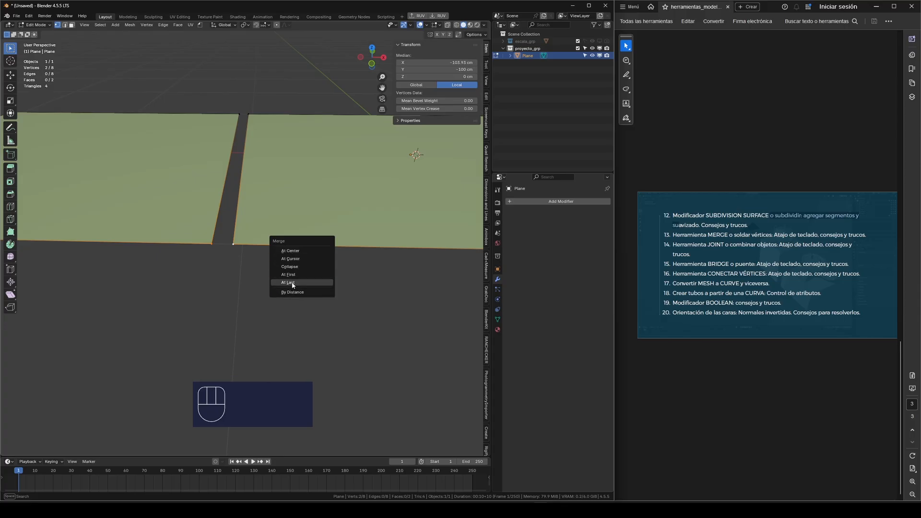
{"action": "left_click", "coordinate": [304, 249]}
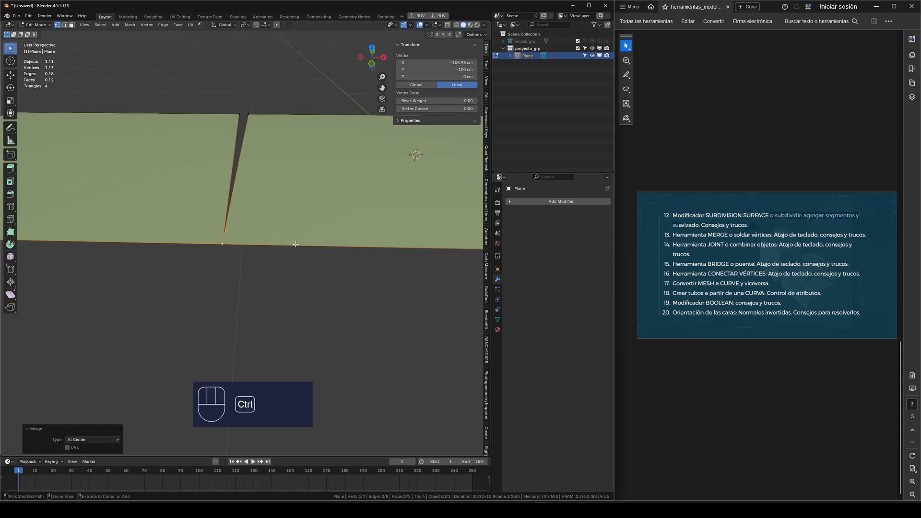
{"action": "key", "text": "ctrl+z"}
Merge the two selected corner vertices At Cursor, and undo the merge.
{"action": "key", "text": "m"}
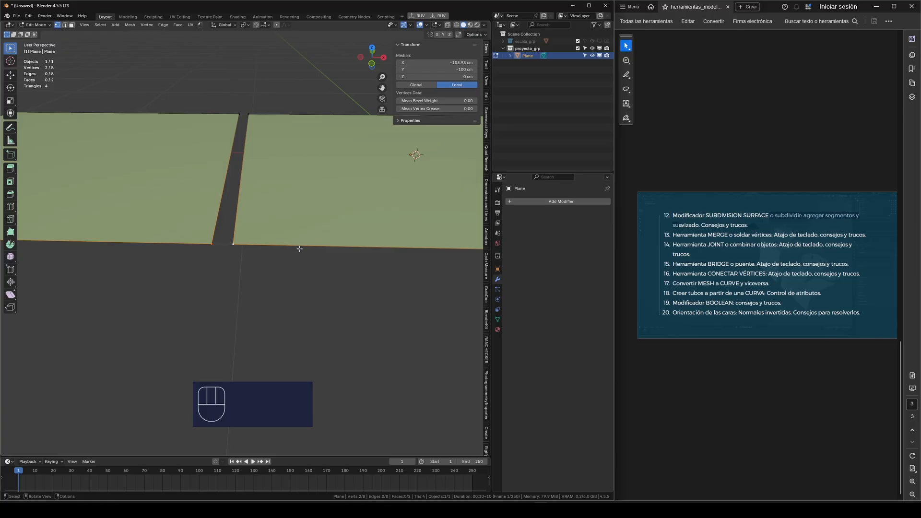
{"action": "key", "text": "m"}
{"action": "left_click", "coordinate": [302, 267]}
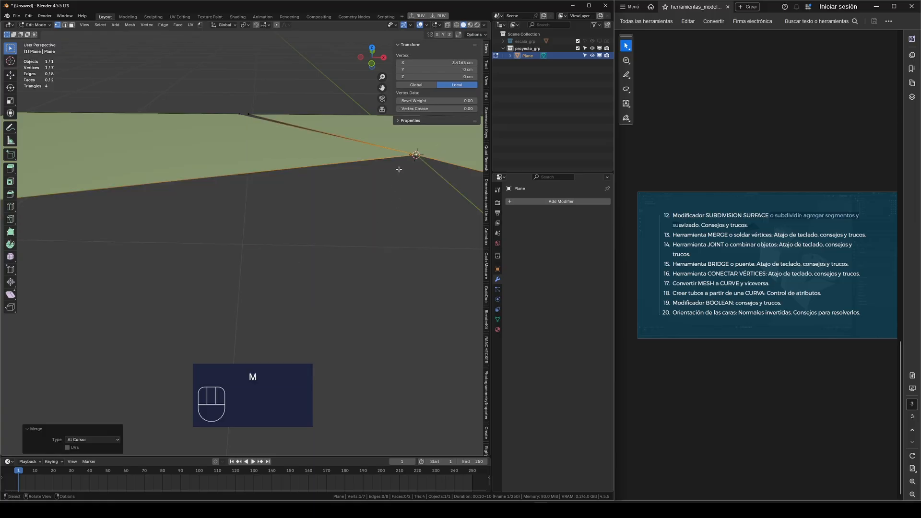
{"action": "key", "text": "ctrl+z"}
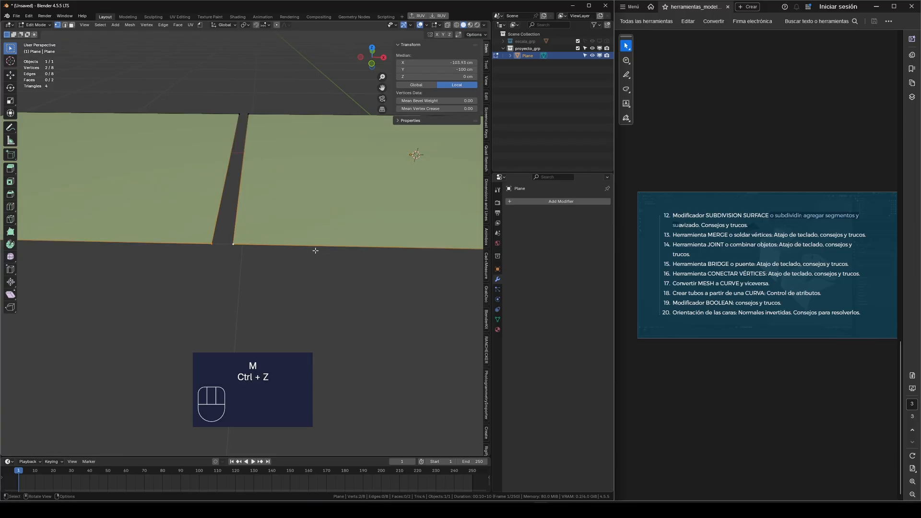
Try to merge the two selected front corner vertices at the gap with Collapse.
{"action": "left_click", "coordinate": [291, 266]}
{"action": "middle_click_drag", "start_coordinate": [291, 265], "coordinate": [240, 237]}
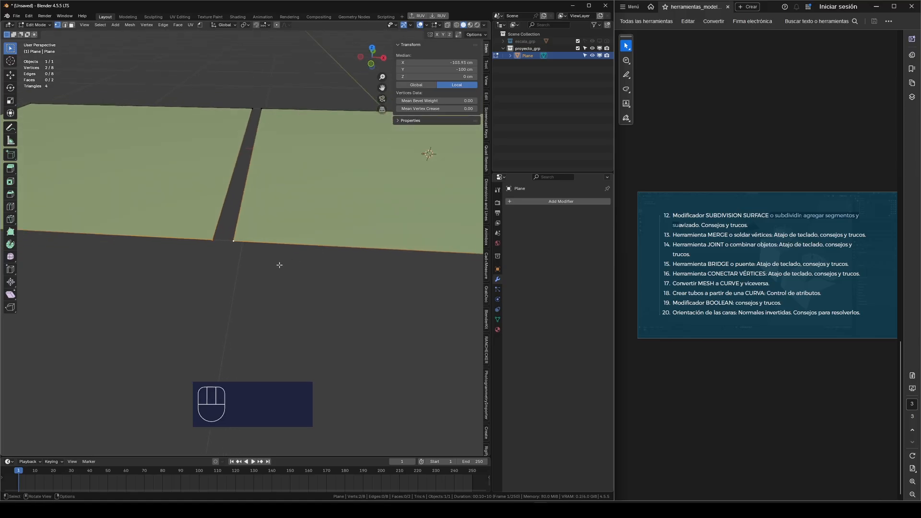
{"action": "key", "text": "m"}
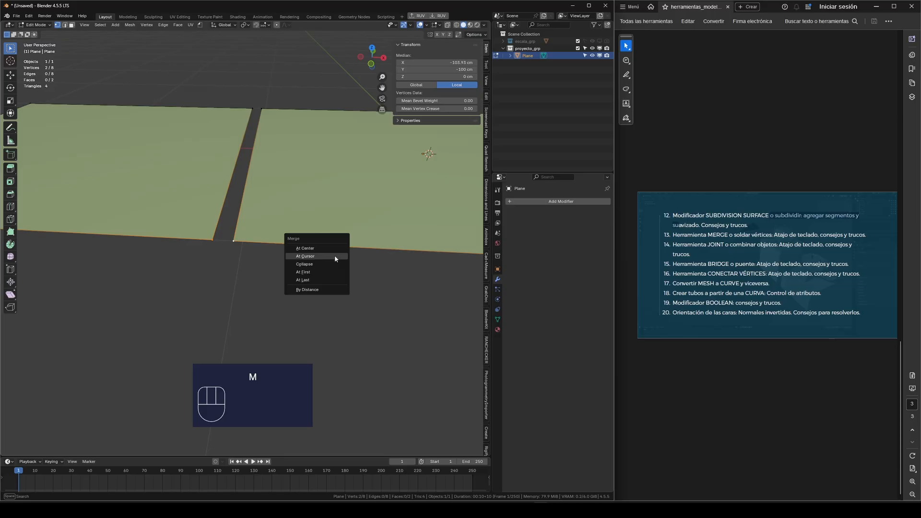
{"action": "left_click", "coordinate": [310, 263]}
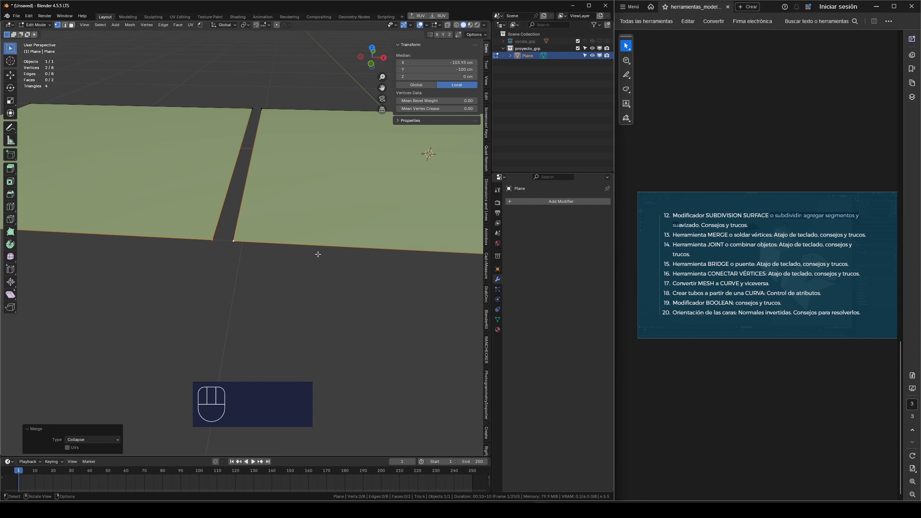
Merge the two selected front corner vertices At First, and undo the merge.
{"action": "key", "text": "m"}
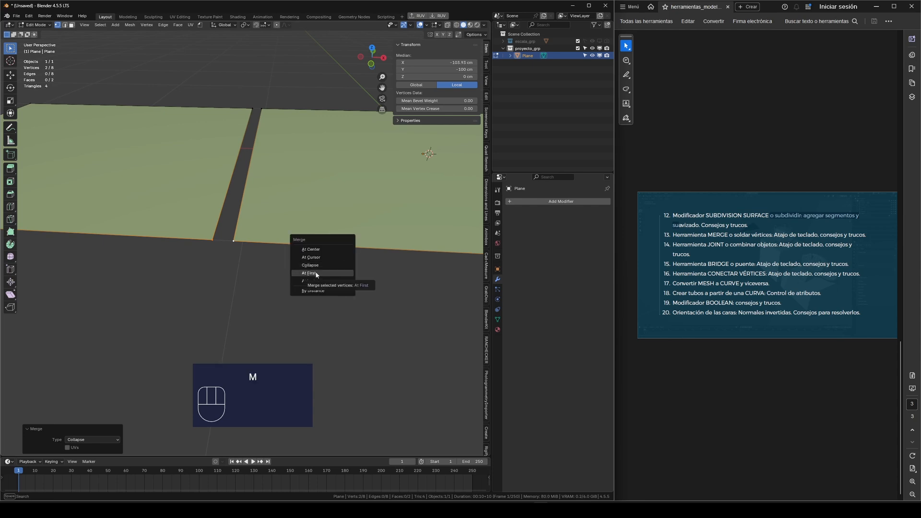
{"action": "left_click", "coordinate": [316, 273]}
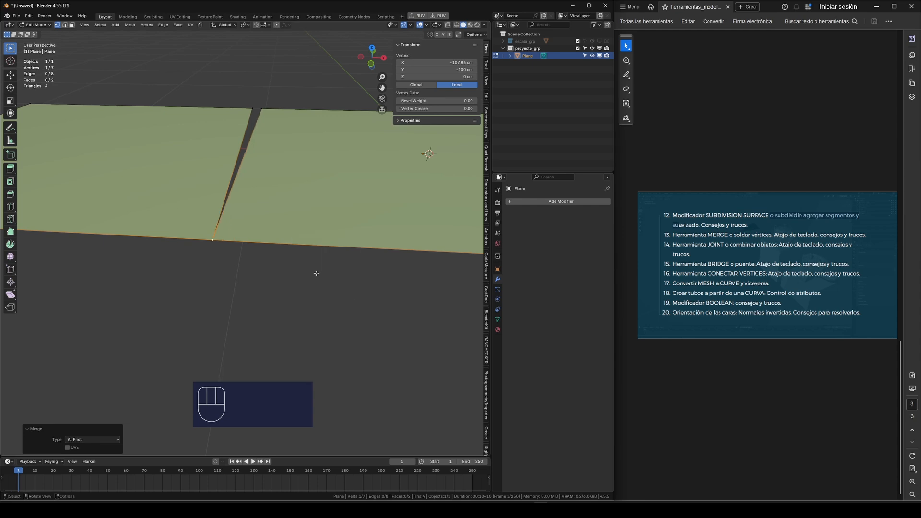
{"action": "key", "text": "ctrl+z"}
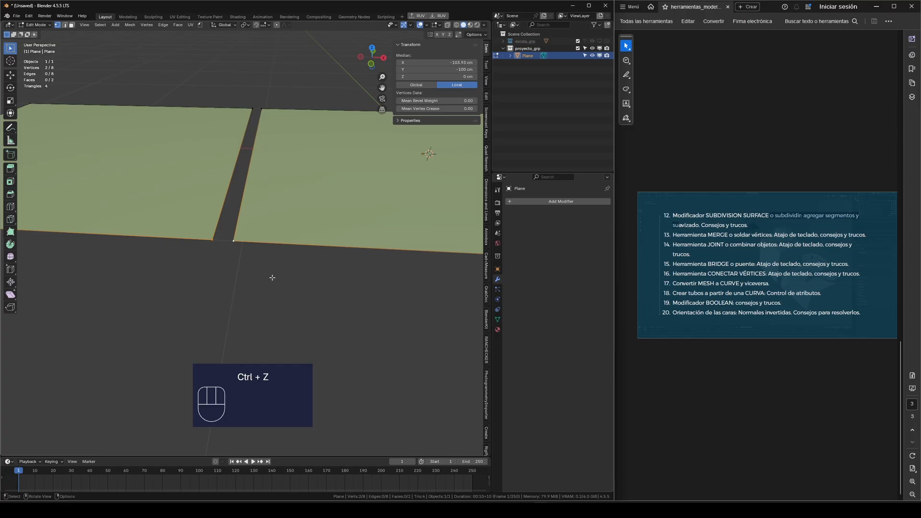
Reselect the left plane's front gap corner before the right one, merge them At First, undo the merge, and clear the selection.
{"action": "left_click", "coordinate": [216, 247]}
{"action": "left_click", "coordinate": [236, 244], "text": "shift"}
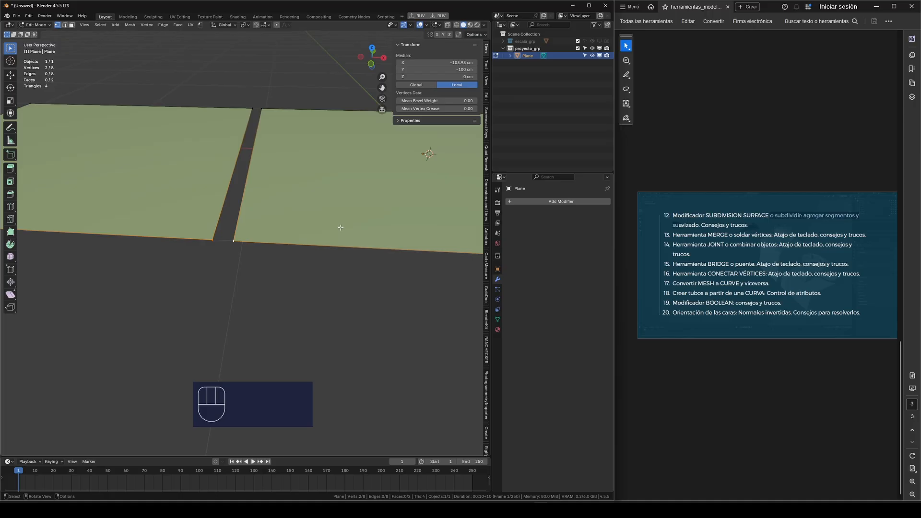
{"action": "key", "text": "m"}
{"action": "left_click", "coordinate": [323, 233]}
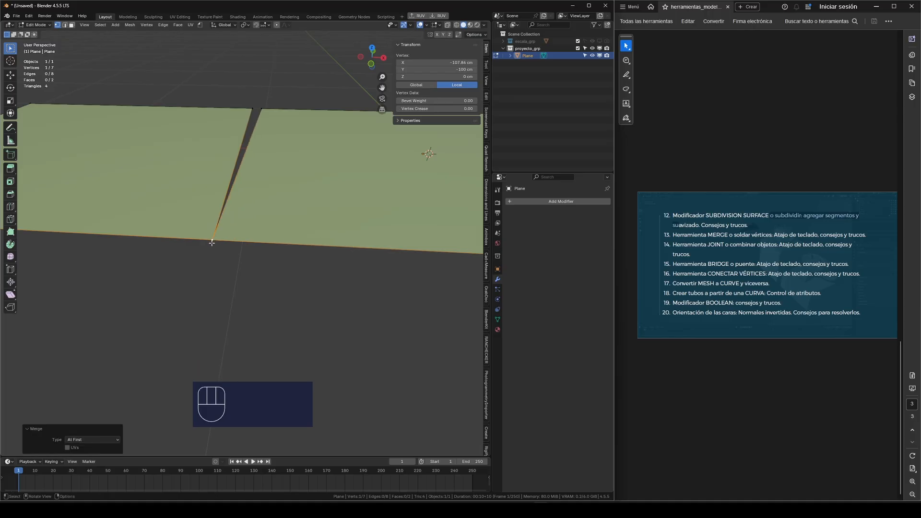
{"action": "key", "text": "ctrl+z"}
{"action": "left_click", "coordinate": [297, 297]}
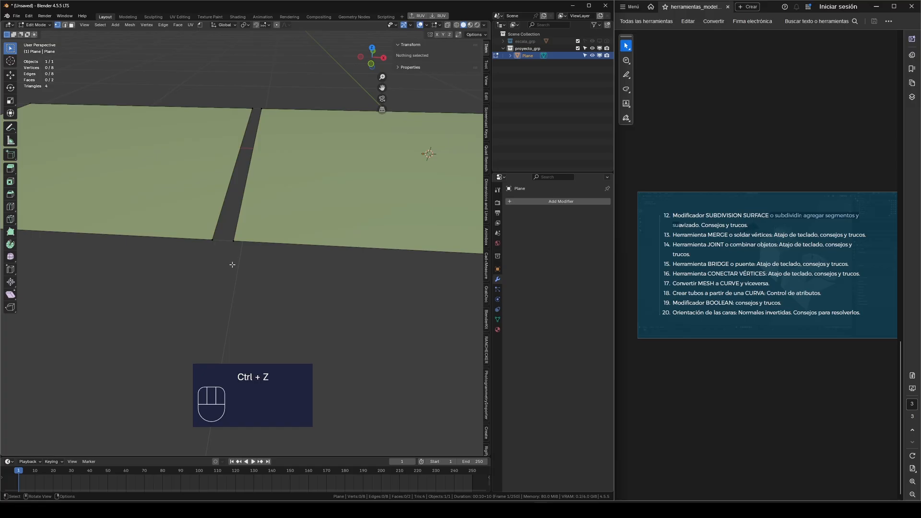
Select the left plane's front gap corner followed by the right one, merge them At Last, and undo the merge.
{"action": "left_click", "coordinate": [213, 241]}
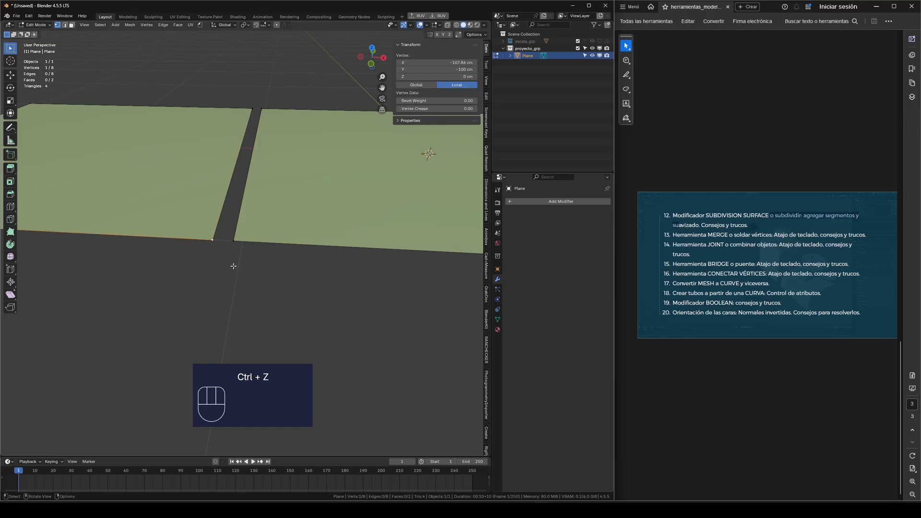
{"action": "left_click", "coordinate": [233, 241], "text": "shift"}
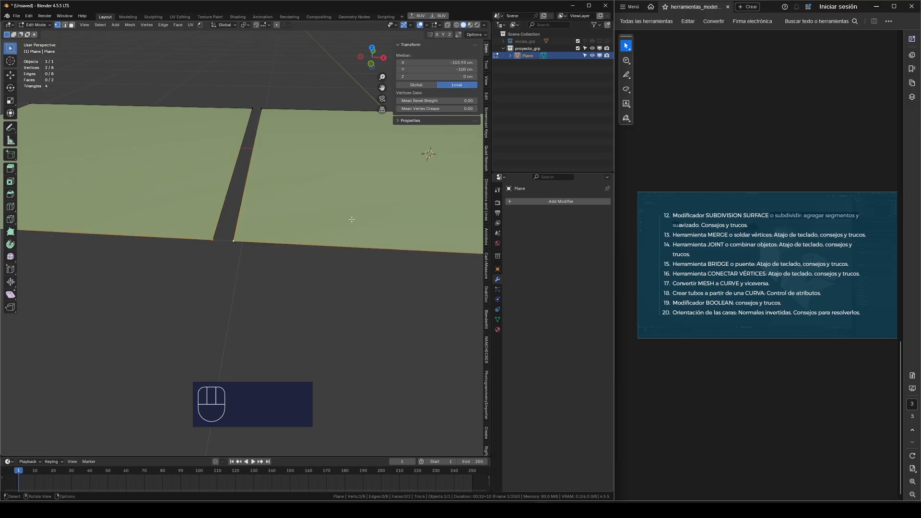
{"action": "key", "text": "m"}
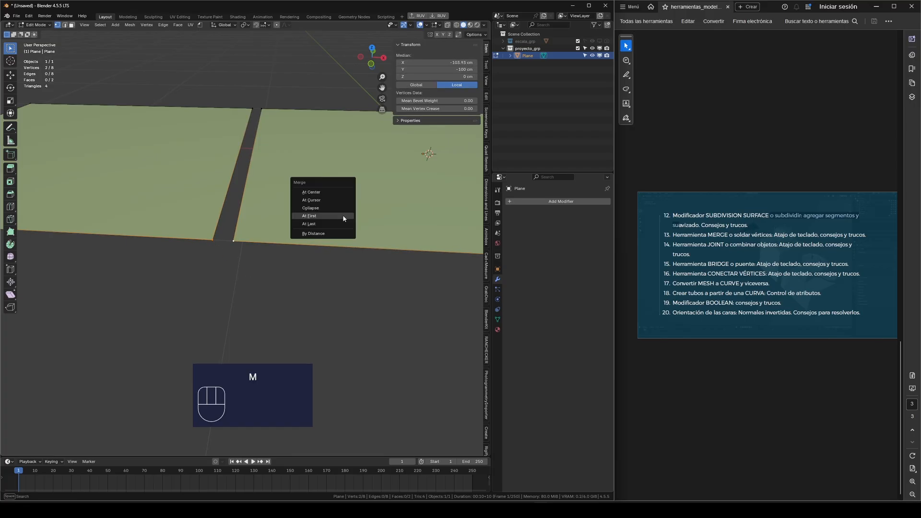
{"action": "left_click", "coordinate": [318, 224]}
{"action": "key", "text": "ctrl+z"}
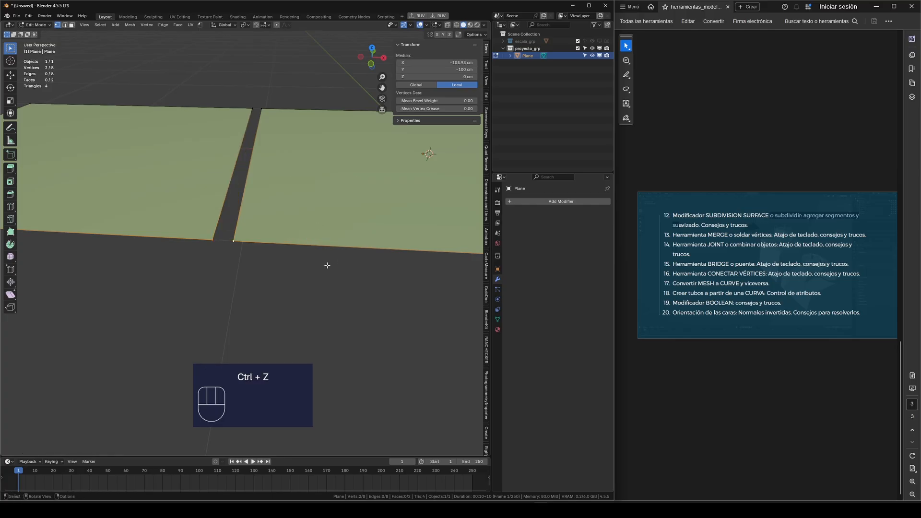
Apply Merge By Distance to the two selected front corner vertices with a merge distance of 1 cm.
{"action": "middle_click_drag", "start_coordinate": [261, 273], "coordinate": [254, 266]}
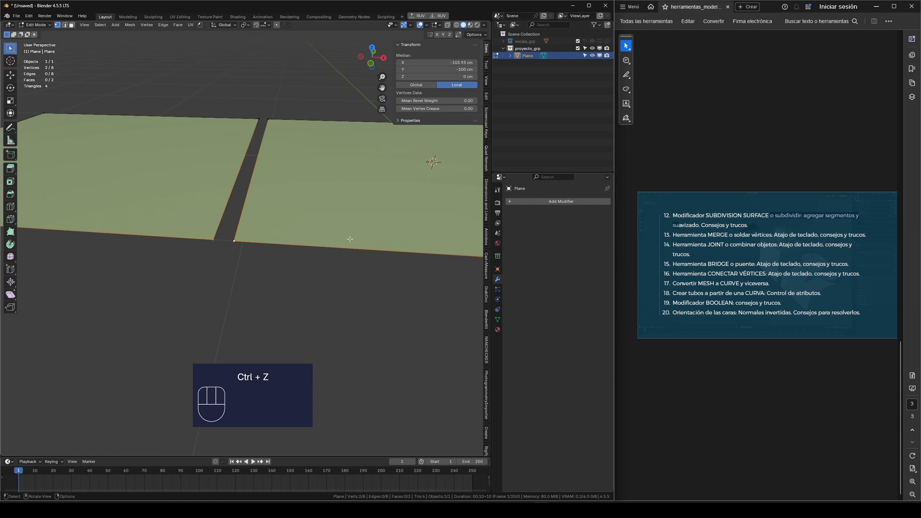
{"action": "key", "text": "m"}
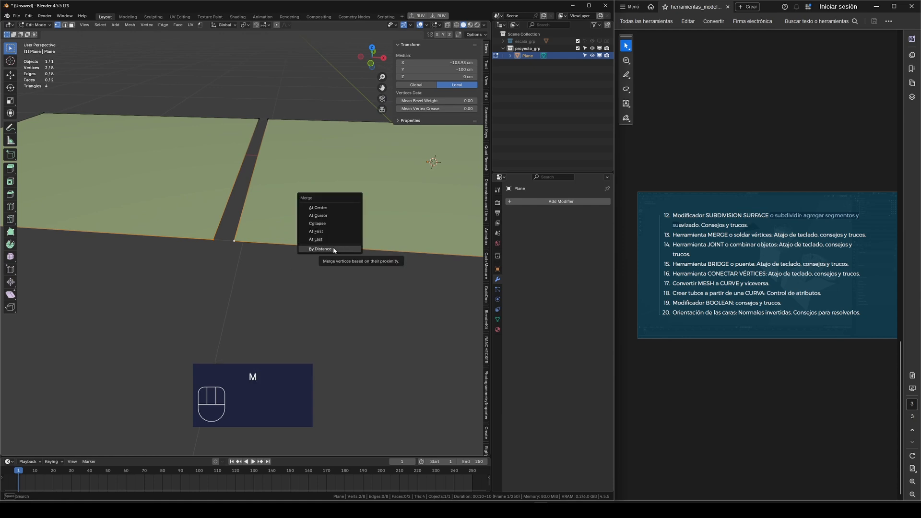
{"action": "left_click", "coordinate": [335, 249]}
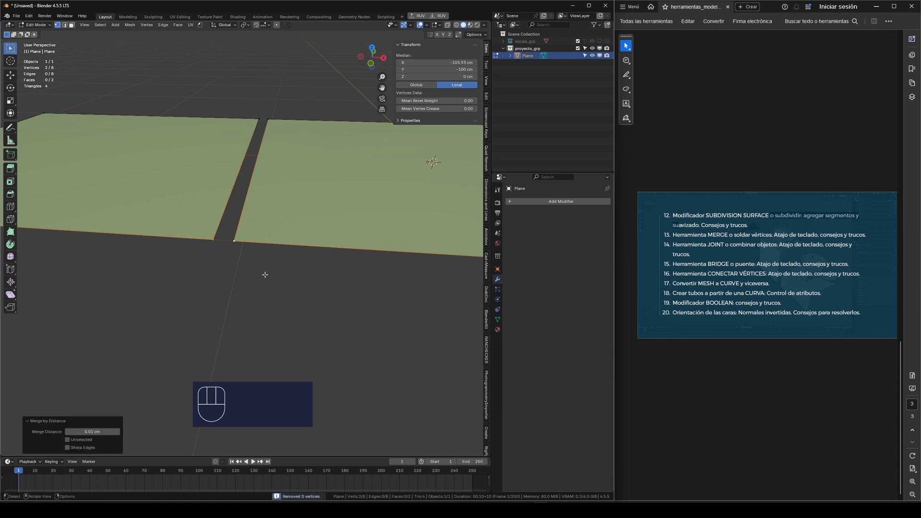
{"action": "left_click", "coordinate": [99, 433]}
{"action": "type", "text": "1."}
{"action": "key", "text": "Return"}
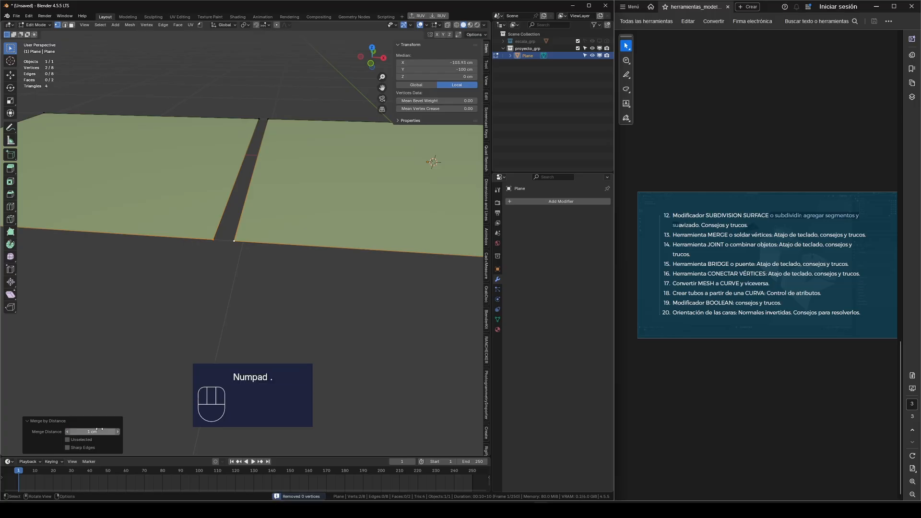
Raise the merge distance for the two front corner vertices to 2 cm and finally to 10 cm.
{"action": "left_click", "coordinate": [96, 432]}
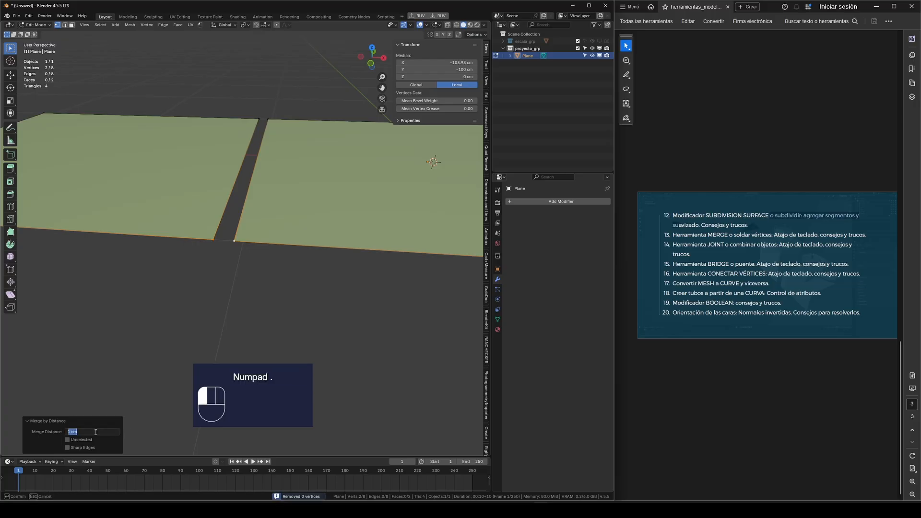
{"action": "type", "text": "2"}
{"action": "key", "text": "Return"}
{"action": "left_click", "coordinate": [95, 432]}
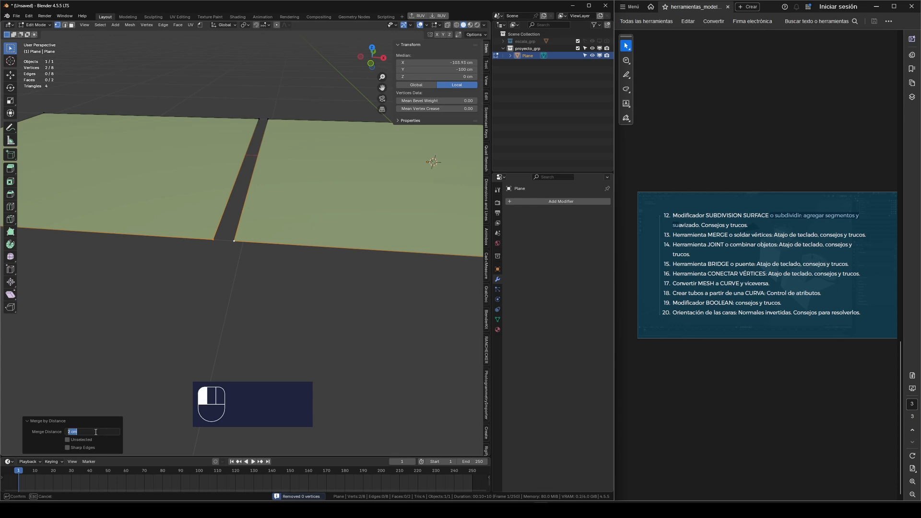
{"action": "type", "text": "10"}
{"action": "key", "text": "Return"}
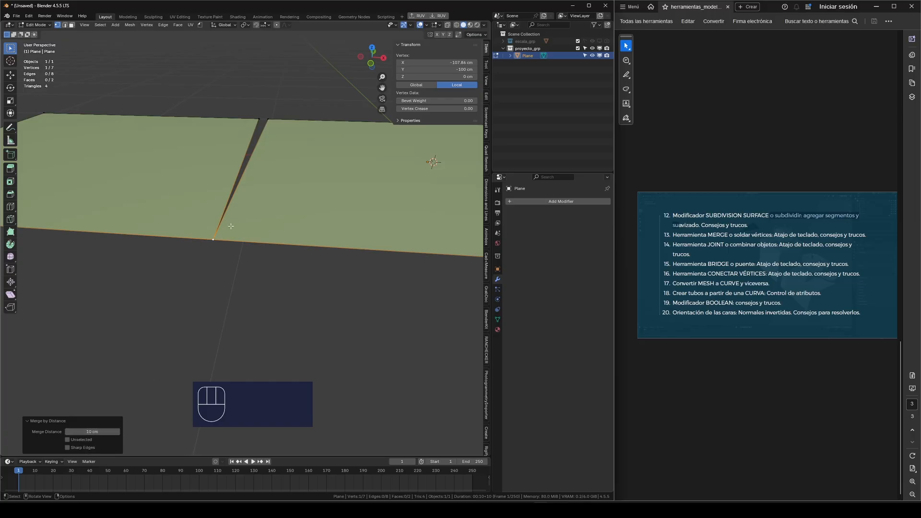
Enable snapping with Vertex as the target and move the right plane's rear gap corner onto the left plane's rear corner.
{"action": "scroll", "coordinate": [243, 211], "scroll_direction": "down", "scroll_amount": 2}
{"action": "scroll", "coordinate": [251, 108], "scroll_direction": "up", "scroll_amount": 3}
{"action": "scroll", "coordinate": [242, 156], "scroll_direction": "up", "scroll_amount": 2}
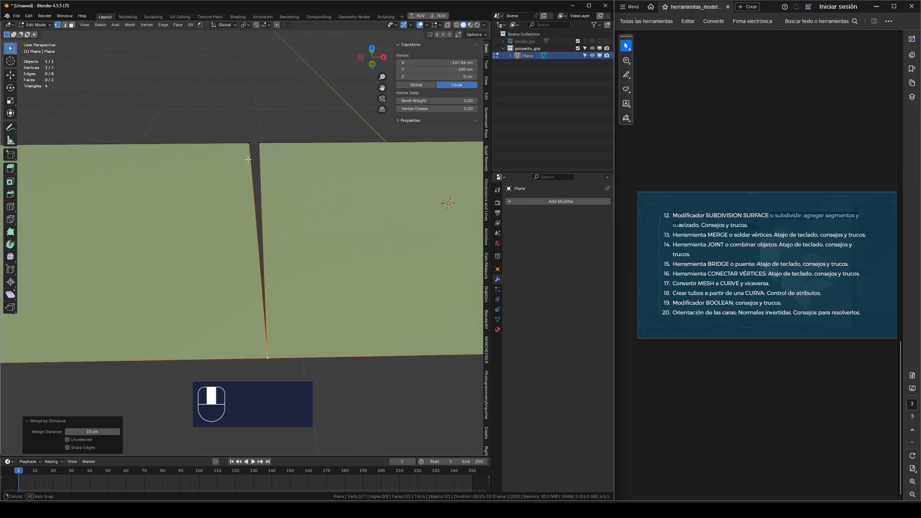
{"action": "scroll", "coordinate": [247, 272], "scroll_direction": "down", "scroll_amount": 2}
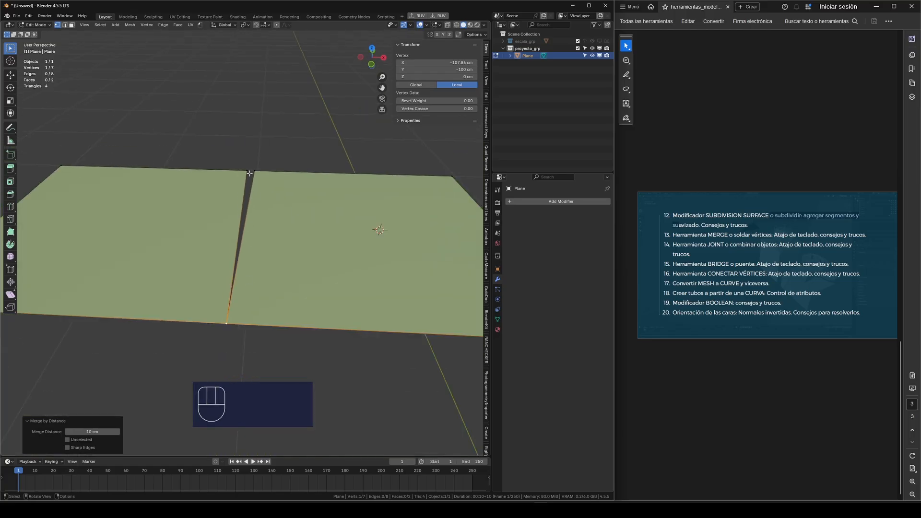
{"action": "scroll", "coordinate": [255, 173], "scroll_direction": "up", "scroll_amount": 3}
{"action": "left_click", "coordinate": [257, 177]}
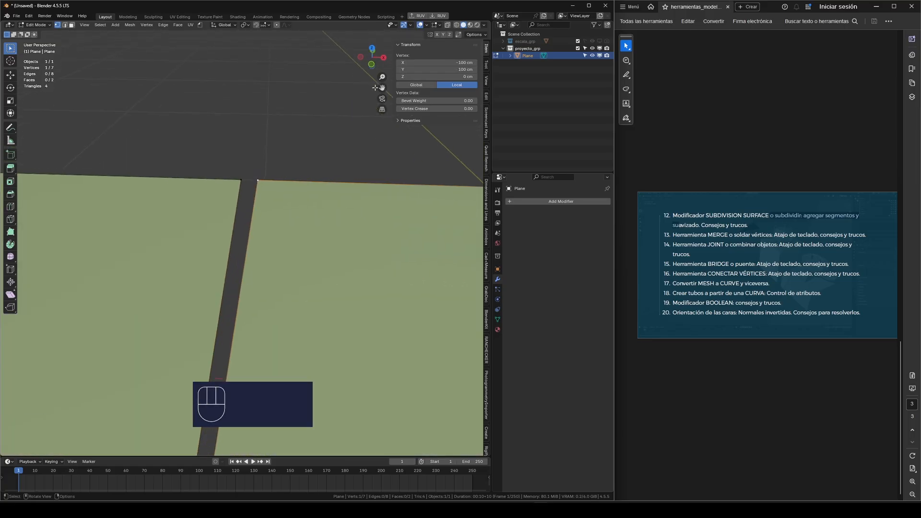
{"action": "left_click", "coordinate": [256, 25]}
{"action": "left_click", "coordinate": [265, 25]}
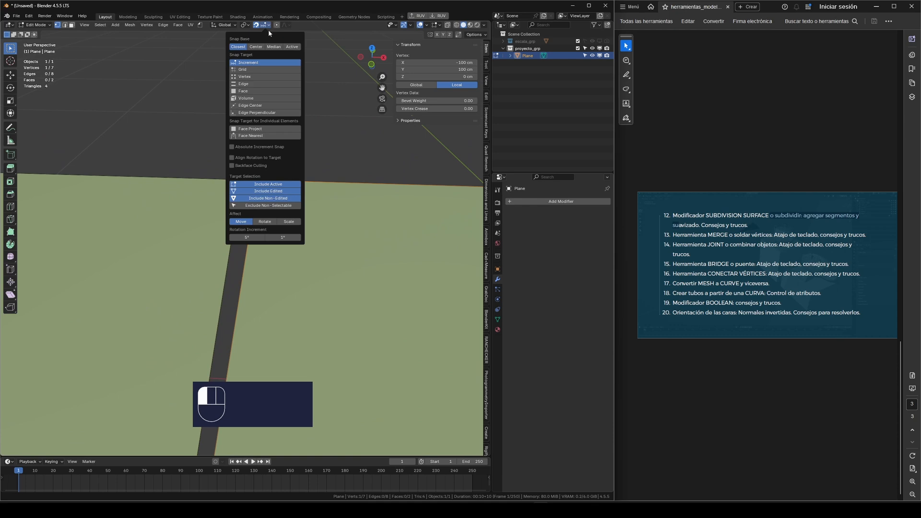
{"action": "left_click", "coordinate": [255, 77]}
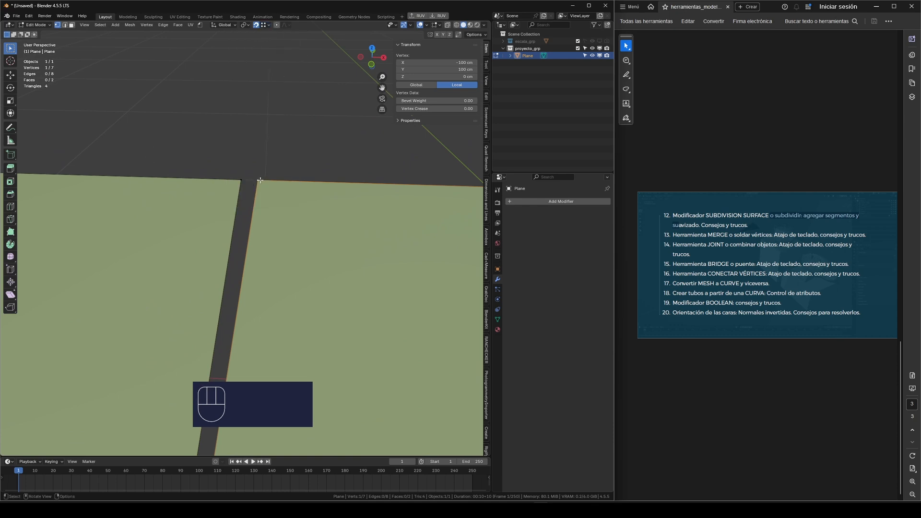
{"action": "key", "text": "g"}
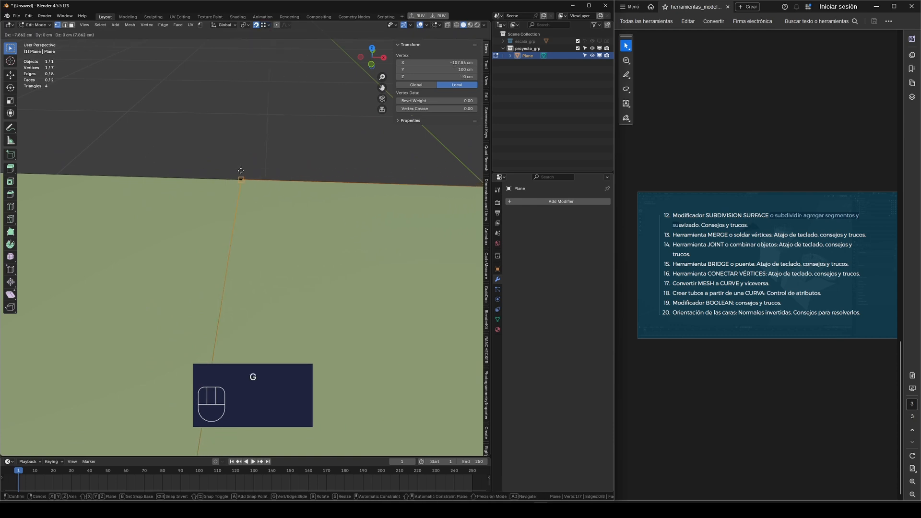
{"action": "left_click", "coordinate": [238, 182]}
Move the snapped rear corner vertex slightly away from the other plane's corner, and undo the move.
{"action": "middle_click_drag", "start_coordinate": [238, 182], "coordinate": [215, 214]}
{"action": "left_click", "coordinate": [249, 180]}
{"action": "left_click", "coordinate": [173, 198]}
{"action": "left_click", "coordinate": [211, 187]}
{"action": "middle_click_drag", "start_coordinate": [219, 246], "coordinate": [224, 223]}
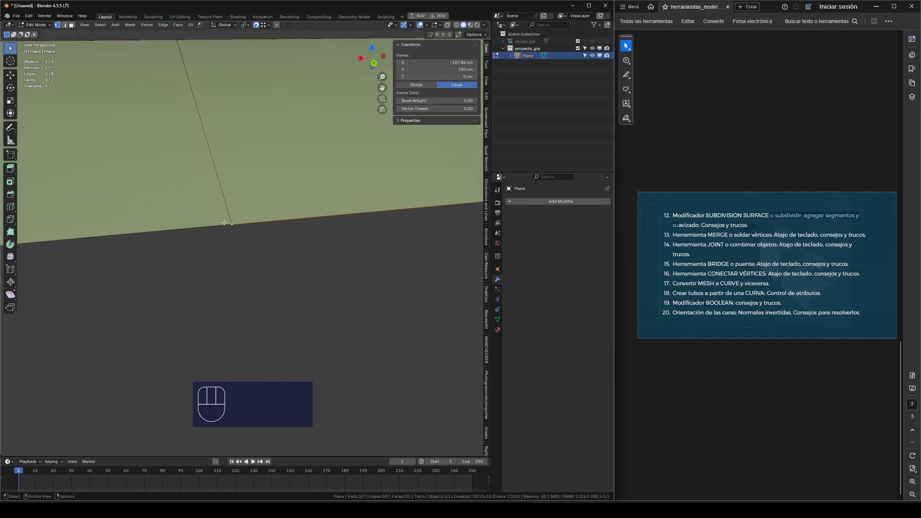
{"action": "key", "text": "g"}
{"action": "left_click", "coordinate": [247, 230]}
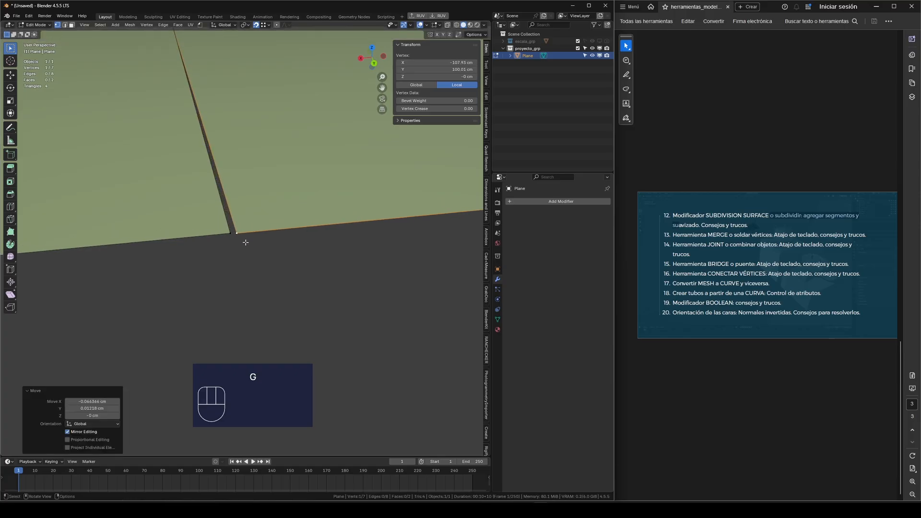
{"action": "key", "text": "ctrl+z"}
Switch the viewport to wireframe shading and select the welded front vertex at the seam between the planes.
{"action": "middle_click_drag", "start_coordinate": [243, 255], "coordinate": [214, 237]}
{"action": "scroll", "coordinate": [163, 218], "scroll_direction": "down", "scroll_amount": 6}
{"action": "scroll", "coordinate": [166, 238], "scroll_direction": "up", "scroll_amount": 3}
{"action": "scroll", "coordinate": [214, 237], "scroll_direction": "down", "scroll_amount": 2}
{"action": "scroll", "coordinate": [230, 168], "scroll_direction": "up", "scroll_amount": 6}
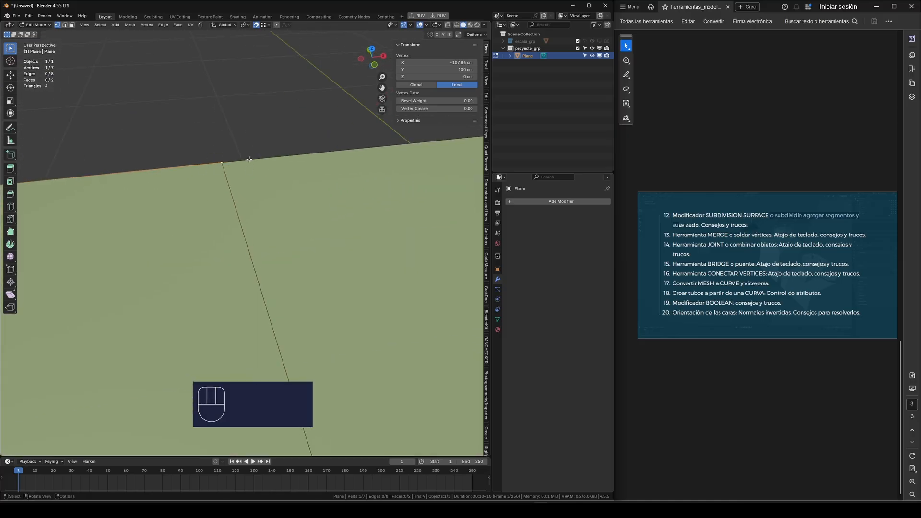
{"action": "scroll", "coordinate": [232, 171], "scroll_direction": "down", "scroll_amount": 3}
{"action": "scroll", "coordinate": [232, 171], "scroll_direction": "up", "scroll_amount": 3}
{"action": "scroll", "coordinate": [232, 171], "scroll_direction": "down", "scroll_amount": 3}
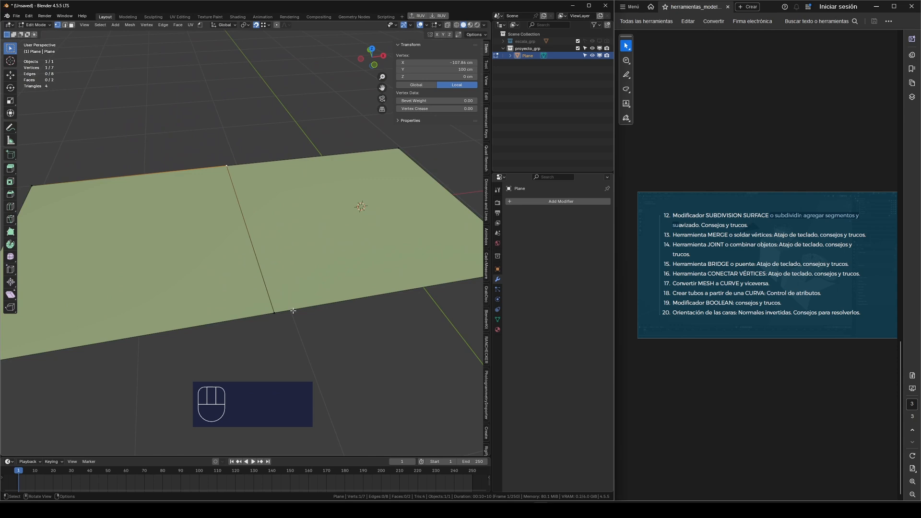
{"action": "key", "text": "shift+z"}
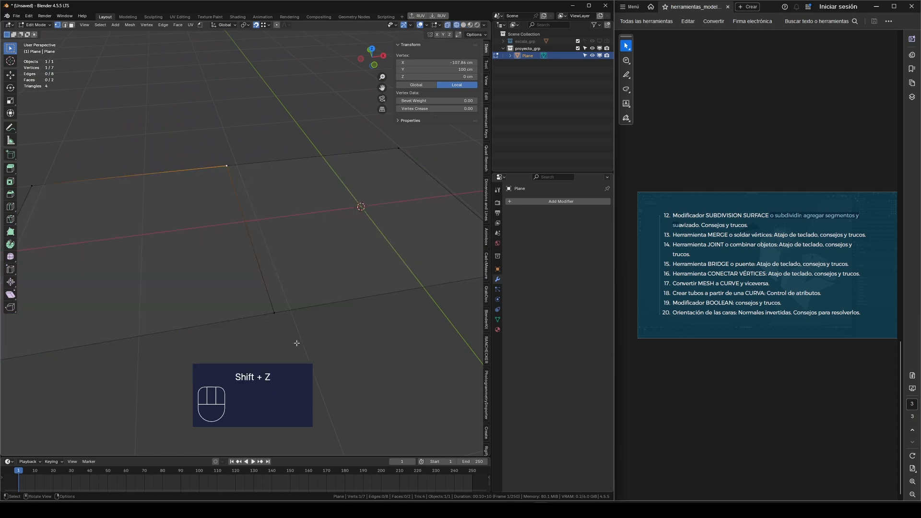
{"action": "left_click", "coordinate": [274, 313]}
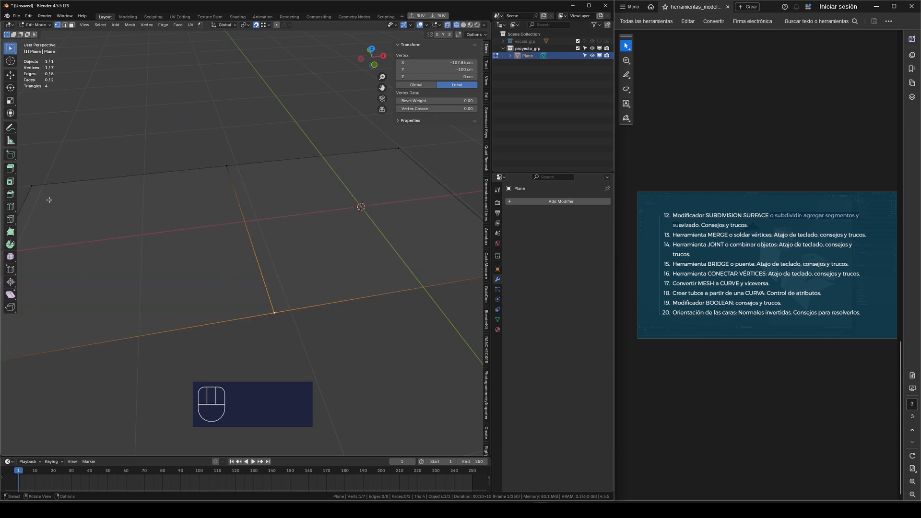
Annotate freehand a line along the seam between the two planes and a circle around the welded front vertex.
{"action": "left_click", "coordinate": [11, 127]}
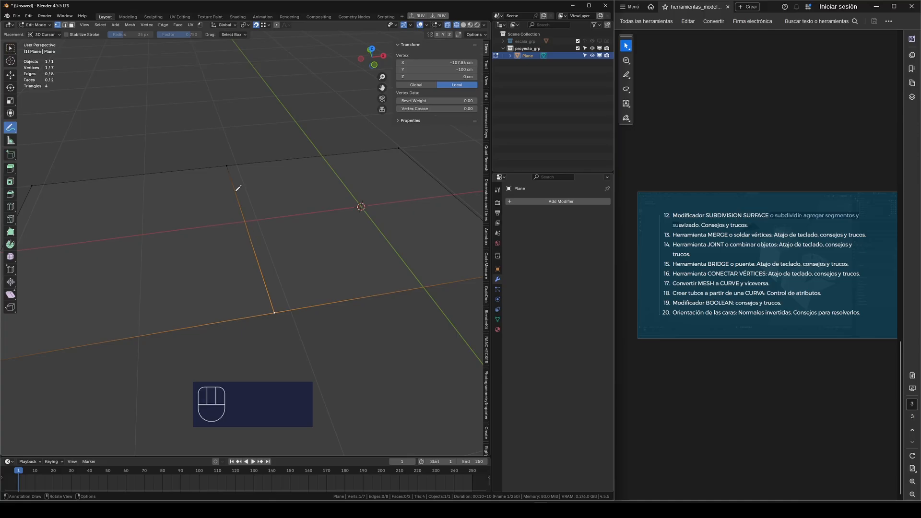
{"action": "mouse_move", "coordinate": [228, 168]}
{"action": "left_mouse_down"}
{"action": "mouse_move", "coordinate": [261, 281]}
{"action": "mouse_move", "coordinate": [295, 311]}
{"action": "left_mouse_up"}
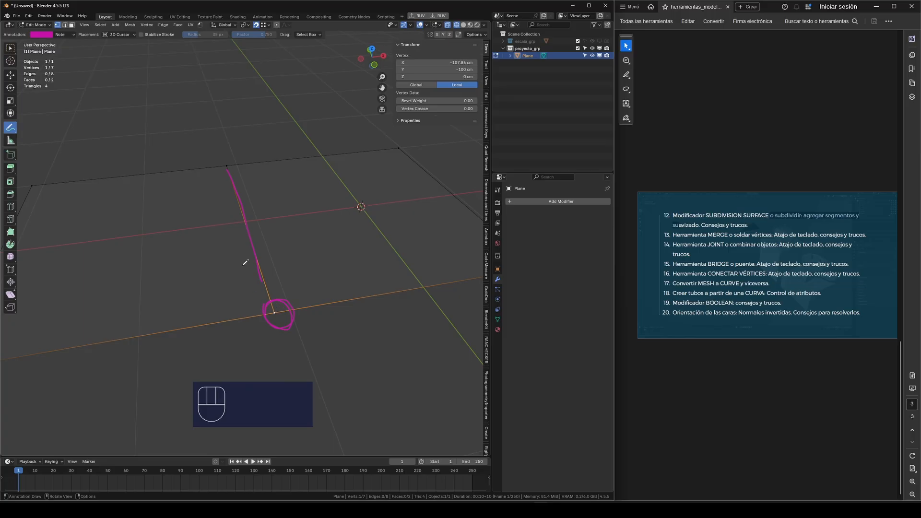
{"action": "scroll", "coordinate": [232, 286], "scroll_direction": "down", "scroll_amount": 3}
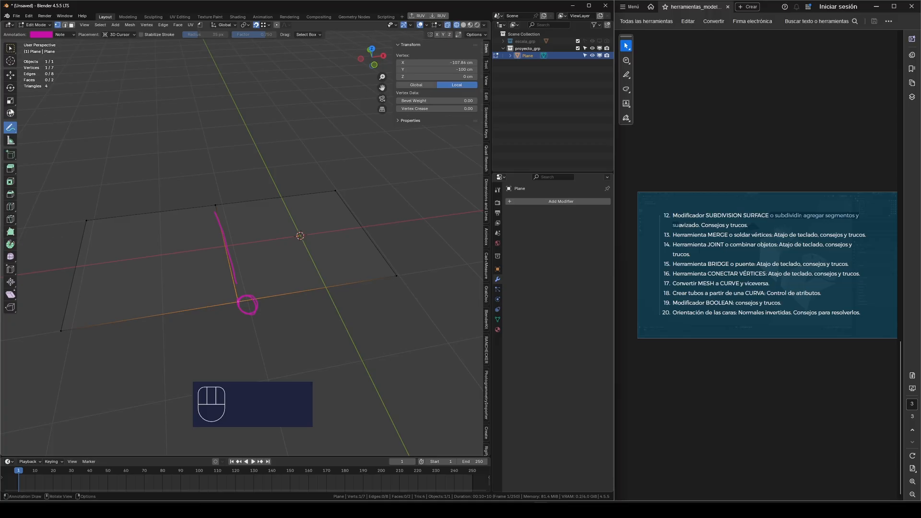
Delete the Note annotation layer with the seam drawings and return to the selection tool.
{"action": "left_click", "coordinate": [70, 34]}
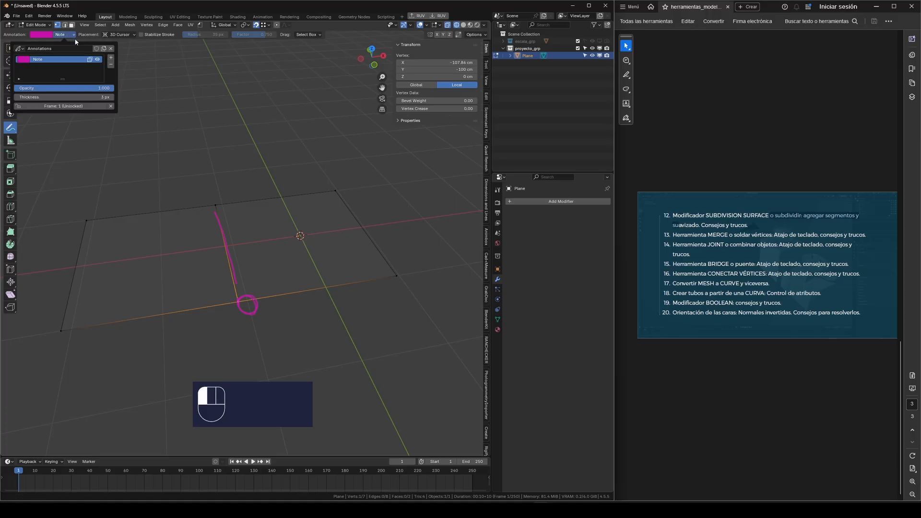
{"action": "left_click", "coordinate": [111, 67]}
{"action": "left_click", "coordinate": [9, 50]}
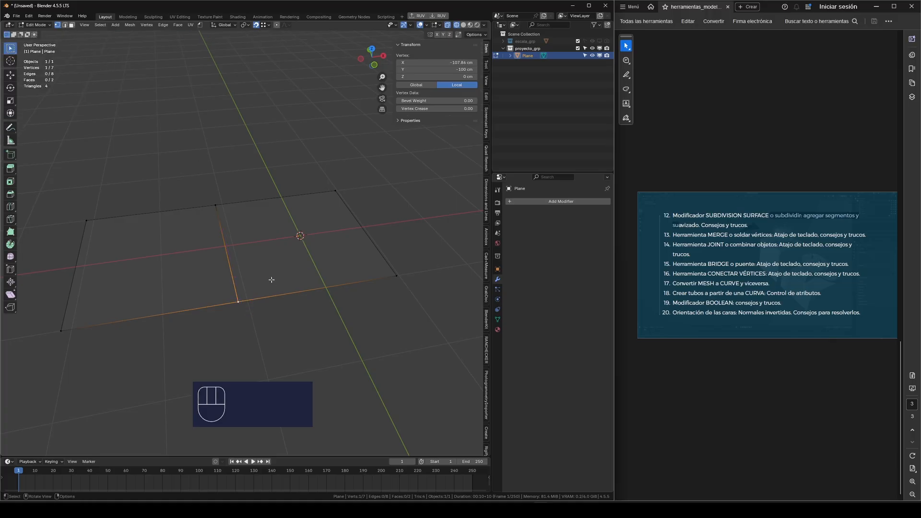
Try to move the unwelded rear seam vertex away from the other plane's corner, and cancel the move.
{"action": "left_click", "coordinate": [214, 202]}
{"action": "key", "text": "g"}
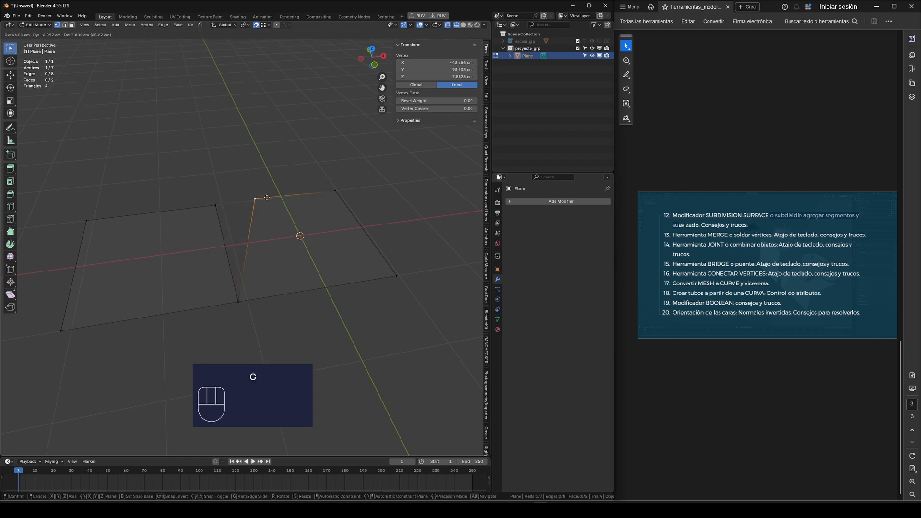
{"action": "key", "text": "Escape"}
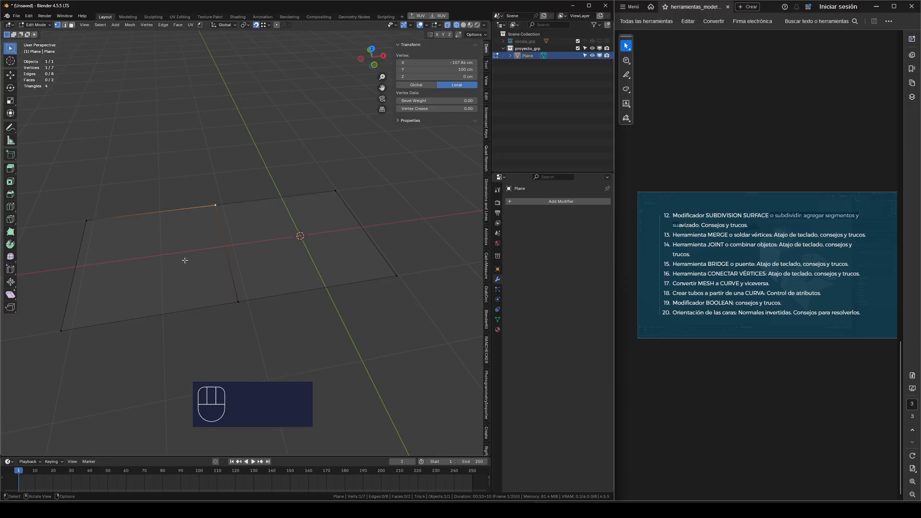
Select all vertices of the two adjoining planes and merge them by distance.
{"action": "left_click_drag", "start_coordinate": [214, 207], "coordinate": [254, 232]}
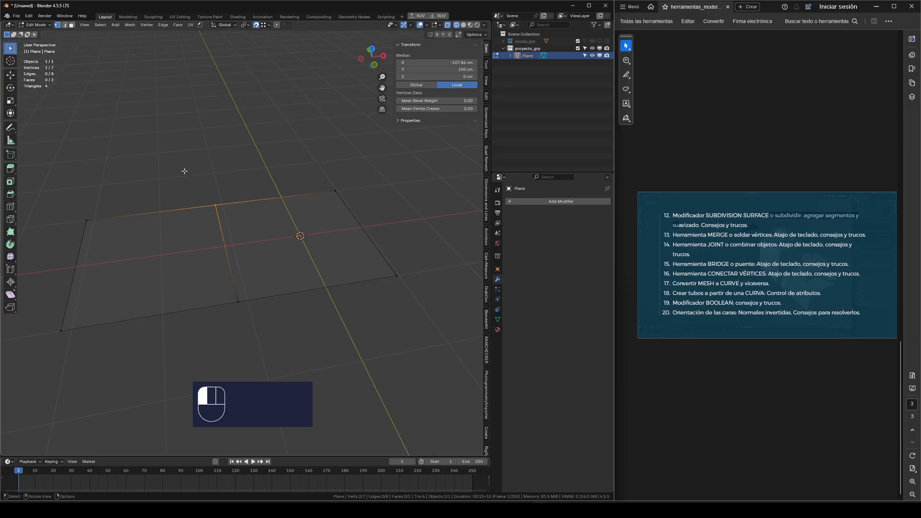
{"action": "left_click_drag", "start_coordinate": [185, 171], "coordinate": [261, 327], "text": "shift"}
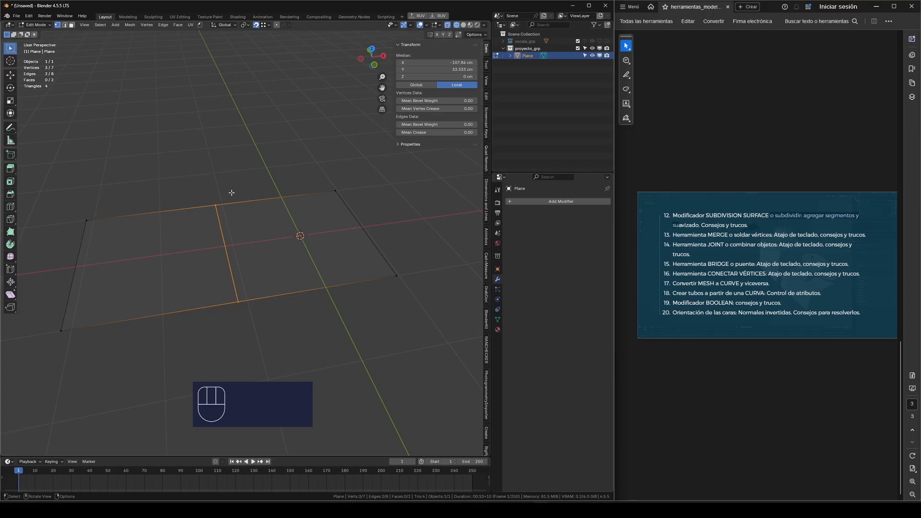
{"action": "key", "text": "a"}
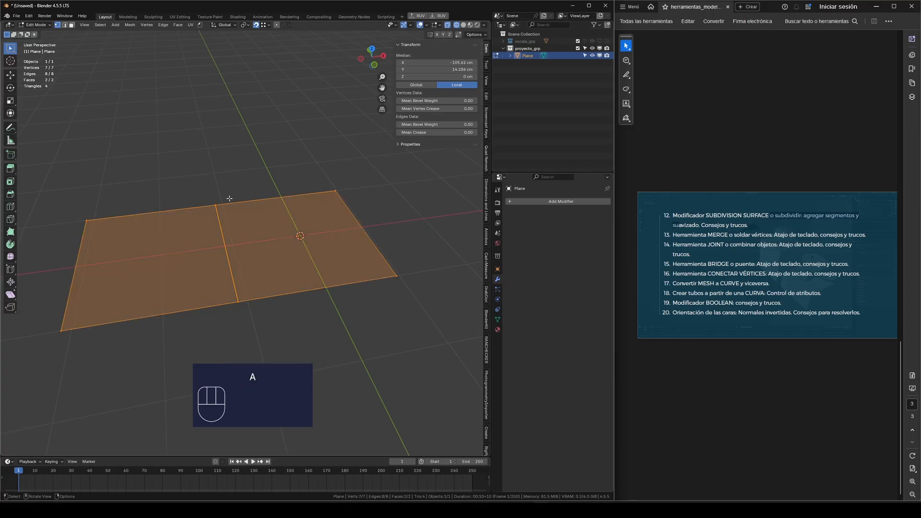
{"action": "key", "text": "m"}
{"action": "left_click", "coordinate": [294, 132]}
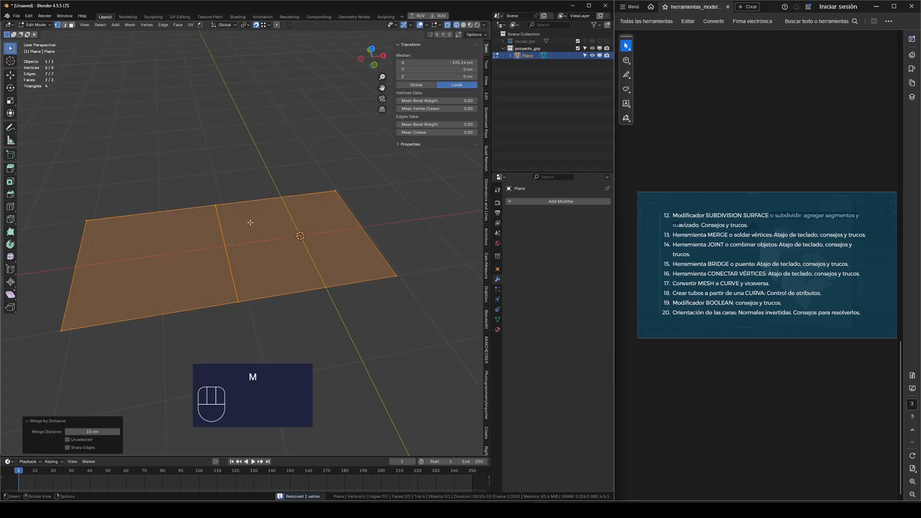
Set the merge distance to 0.01 cm, then open the info log to review the merge and close it.
{"action": "left_click", "coordinate": [109, 432]}
{"action": "type", "text": "0"}
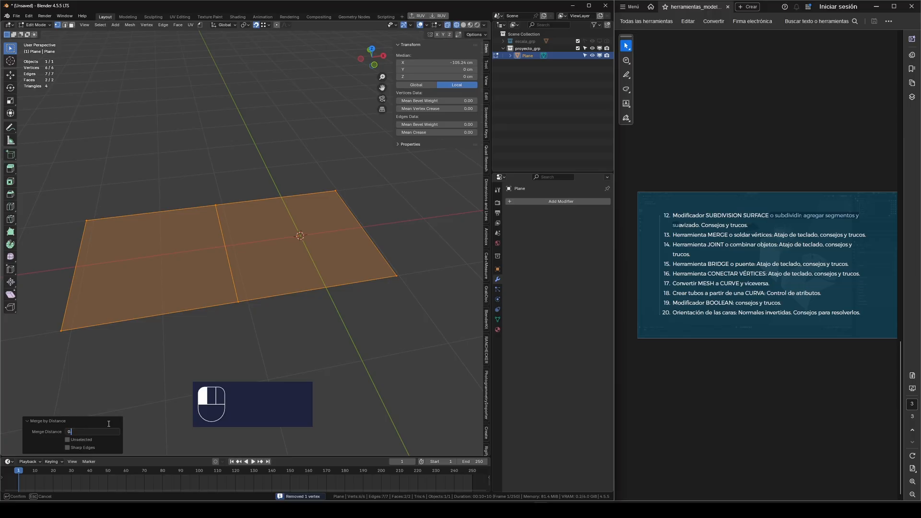
{"action": "type", "text": ".01"}
{"action": "key", "text": "Return"}
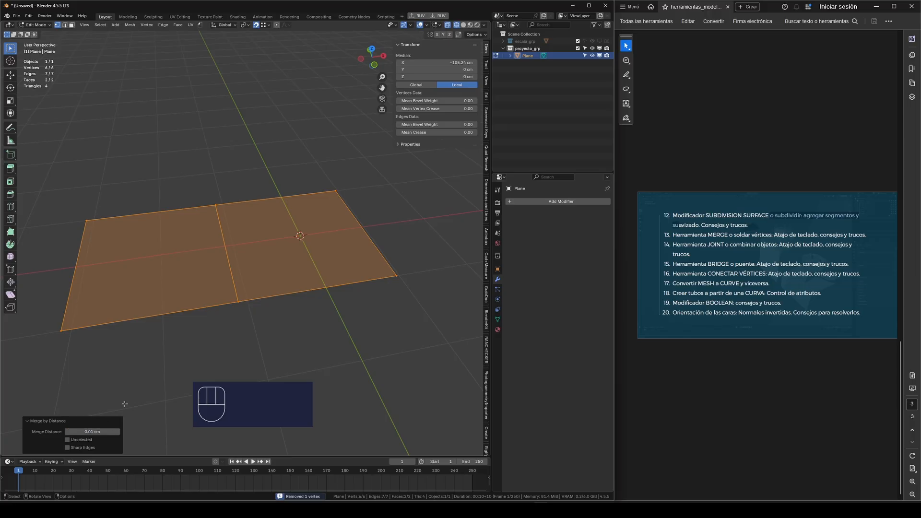
{"action": "left_click", "coordinate": [301, 496]}
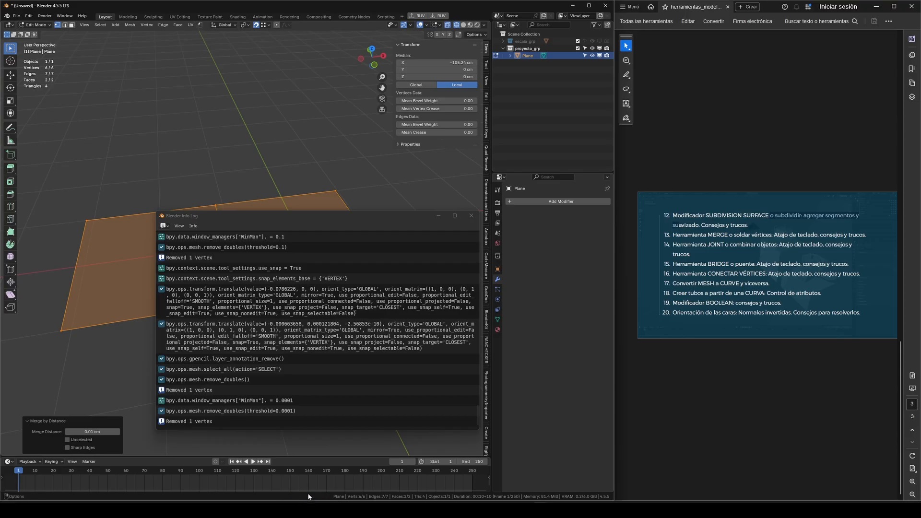
{"action": "left_click", "coordinate": [471, 216]}
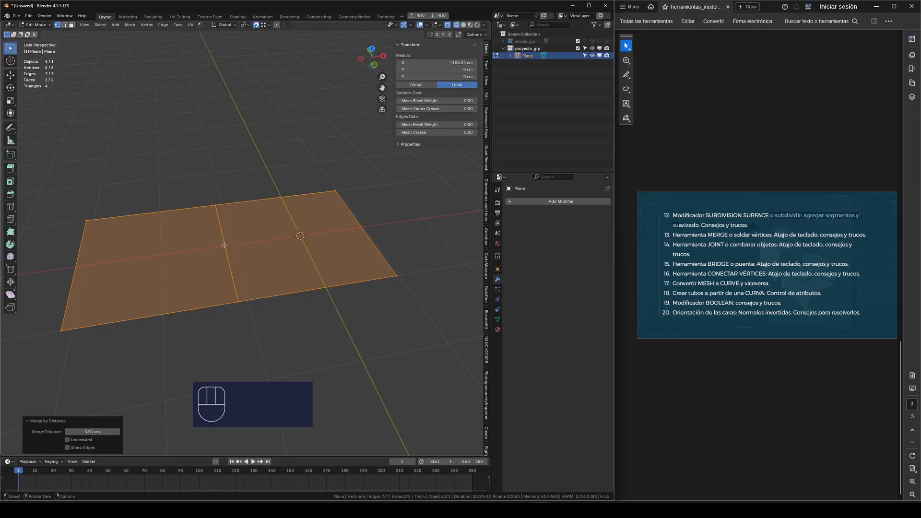
Return to Object Mode with solid shading and deselect the welded plane.
{"action": "mouse_move", "coordinate": [224, 245]}
{"action": "middle_mouse_down"}
{"action": "mouse_move", "coordinate": [242, 248]}
{"action": "mouse_move", "coordinate": [269, 226]}
{"action": "mouse_move", "coordinate": [336, 266]}
{"action": "mouse_move", "coordinate": [294, 248]}
{"action": "mouse_move", "coordinate": [323, 287]}
{"action": "mouse_move", "coordinate": [307, 283]}
{"action": "mouse_move", "coordinate": [315, 278]}
{"action": "middle_mouse_up"}
{"action": "key", "text": "Tab"}
{"action": "key", "text": "shift+z"}
{"action": "scroll", "coordinate": [306, 277], "scroll_direction": "down", "scroll_amount": 3}
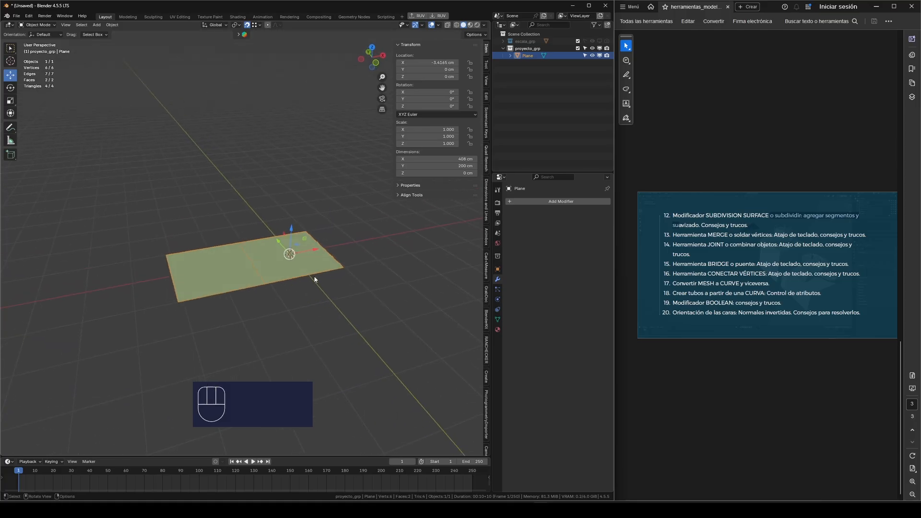
{"action": "left_click", "coordinate": [327, 329]}
{"action": "left_click", "coordinate": [278, 274]}
{"action": "left_click", "coordinate": [340, 312]}
{"action": "key", "text": "shift+a"}
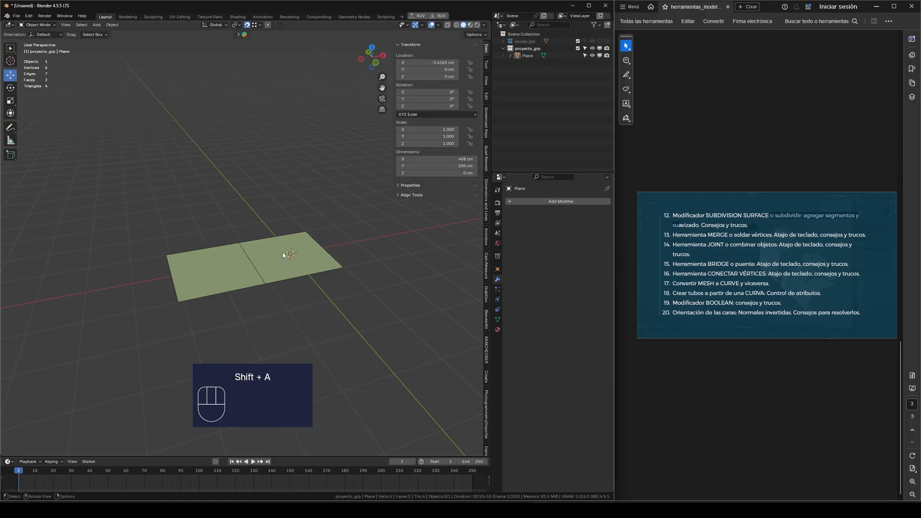
Duplicate the welded plane and move the copy about 94 cm straight up along Z.
{"action": "left_click", "coordinate": [277, 263]}
{"action": "scroll", "coordinate": [278, 263], "scroll_direction": "up", "scroll_amount": 1}
{"action": "key", "text": "shift+d"}
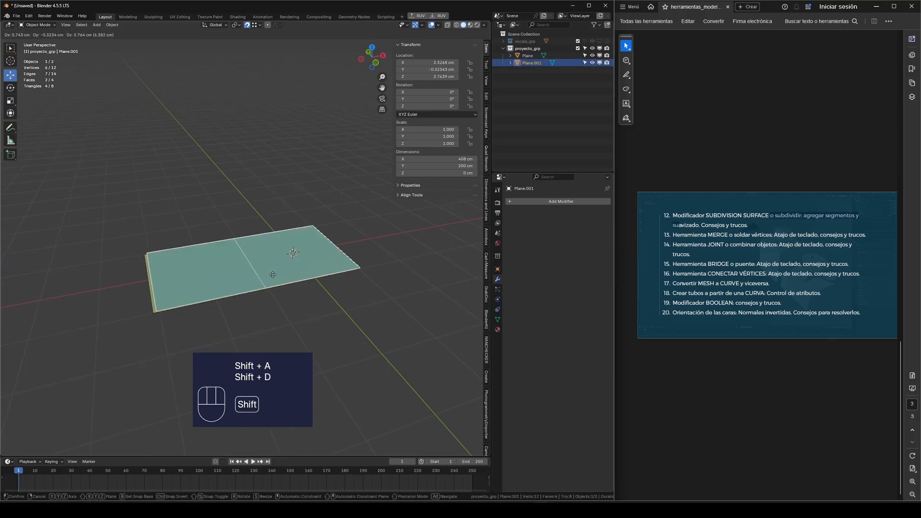
{"action": "right_click", "coordinate": [272, 252]}
{"action": "left_click_drag", "start_coordinate": [294, 229], "coordinate": [293, 190]}
{"action": "scroll", "coordinate": [291, 192], "scroll_direction": "down", "scroll_amount": 4}
{"action": "middle_click_drag", "start_coordinate": [288, 298], "coordinate": [291, 268]}
{"action": "scroll", "coordinate": [291, 269], "scroll_direction": "up", "scroll_amount": 3}
Select both the lower and upper planes and join them into one object.
{"action": "left_click_drag", "start_coordinate": [332, 198], "coordinate": [281, 275]}
{"action": "mouse_move", "coordinate": [286, 277]}
{"action": "middle_mouse_down"}
{"action": "mouse_move", "coordinate": [317, 293]}
{"action": "mouse_move", "coordinate": [292, 284]}
{"action": "middle_mouse_up"}
{"action": "left_click", "coordinate": [329, 296]}
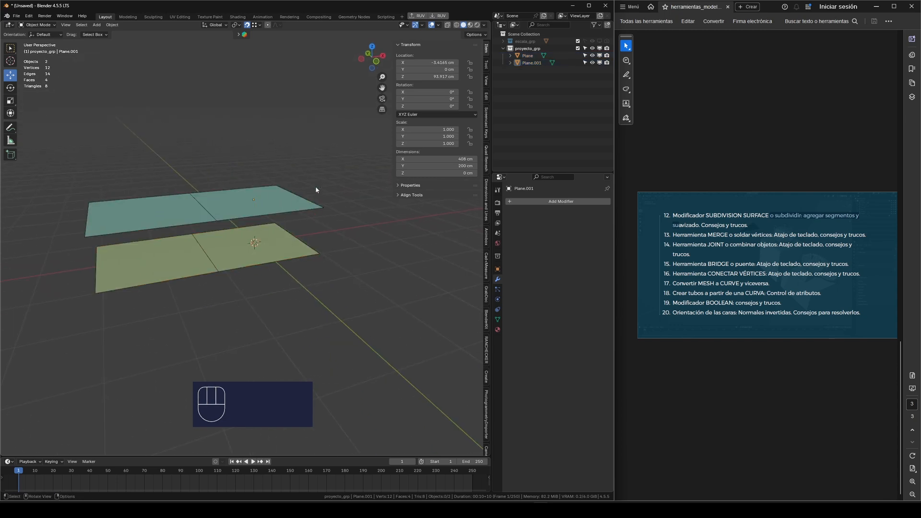
{"action": "left_click", "coordinate": [284, 207]}
{"action": "left_click_drag", "start_coordinate": [342, 168], "coordinate": [291, 277]}
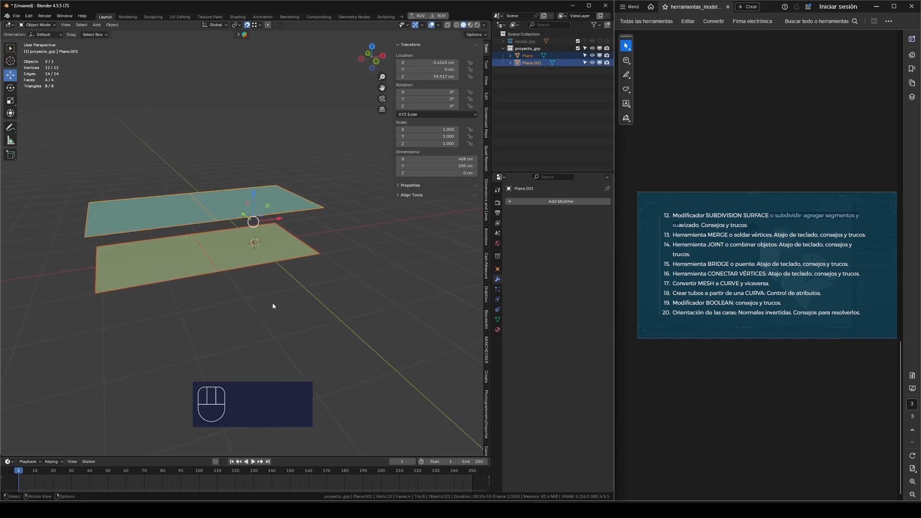
{"action": "key", "text": "ctrl+j"}
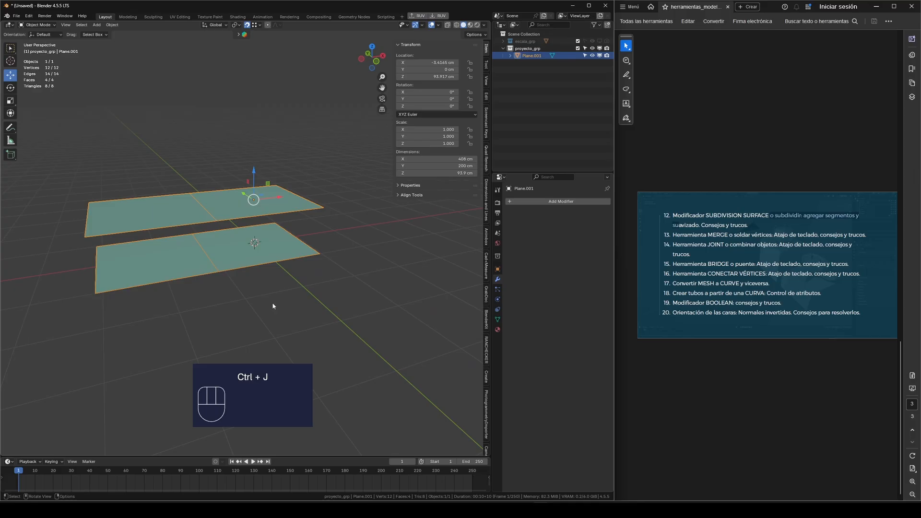
Enter Edit Mode on the joined object and select corner vertices at the end of the upper plane.
{"action": "middle_click_drag", "start_coordinate": [284, 291], "coordinate": [324, 292]}
{"action": "key", "text": "Tab"}
{"action": "left_click", "coordinate": [281, 161]}
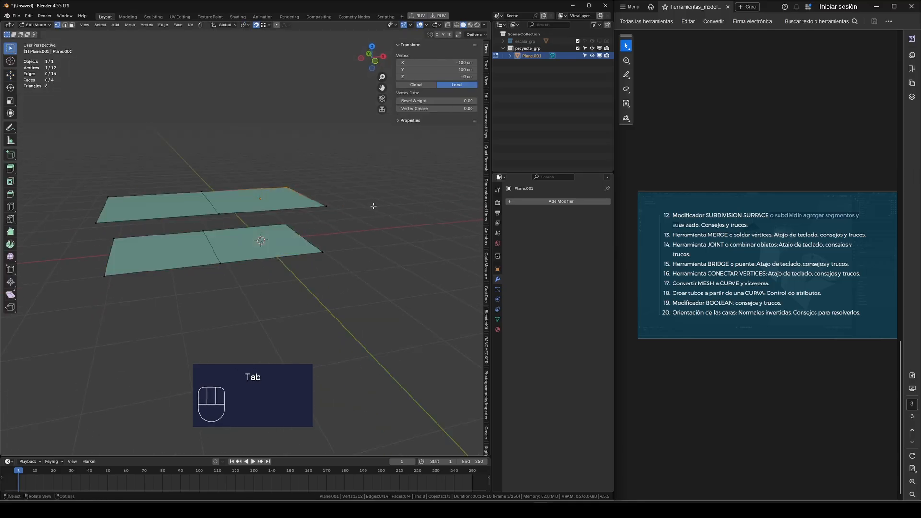
{"action": "middle_click_drag", "start_coordinate": [372, 206], "coordinate": [358, 201]}
{"action": "left_click_drag", "start_coordinate": [351, 186], "coordinate": [322, 229]}
{"action": "middle_click_drag", "start_coordinate": [322, 230], "coordinate": [302, 246]}
{"action": "key", "text": "Tab"}
{"action": "key", "text": "Tab"}
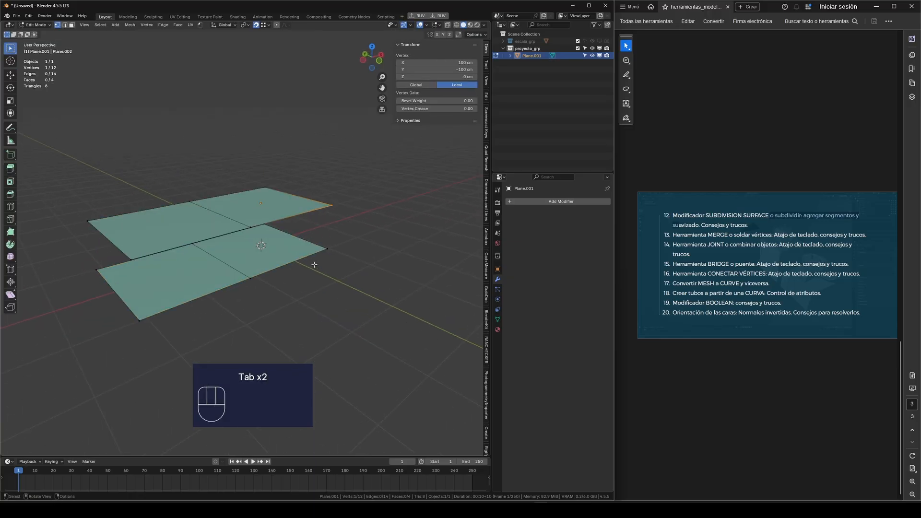
In edge select mode, select the matching front edges of the upper and lower planes, and return to Object Mode.
{"action": "key", "text": "2"}
{"action": "left_click", "coordinate": [308, 258], "text": "shift"}
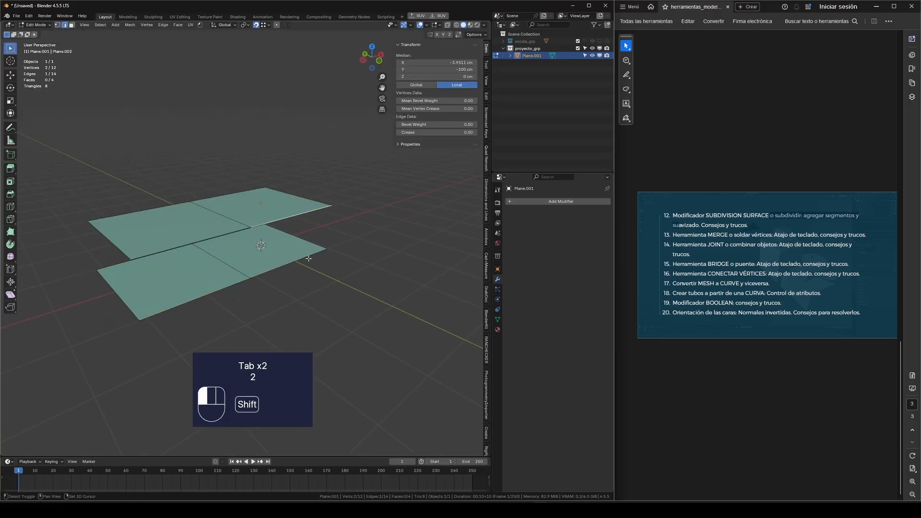
{"action": "left_click", "coordinate": [309, 259], "text": "shift"}
{"action": "middle_click_drag", "start_coordinate": [309, 259], "coordinate": [352, 269]}
{"action": "key", "text": "Tab"}
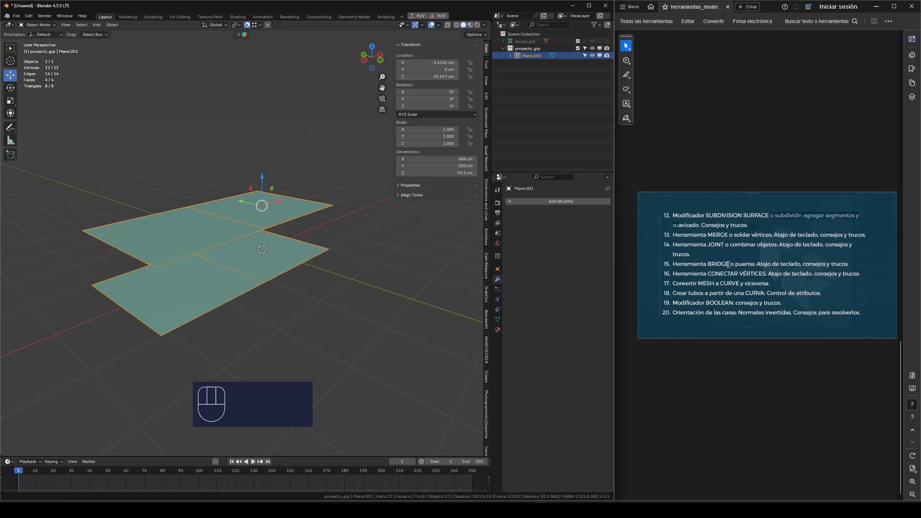
In Edit Mode with face selection, select all linked faces of the lower plane.
{"action": "middle_click_drag", "start_coordinate": [347, 296], "coordinate": [350, 240]}
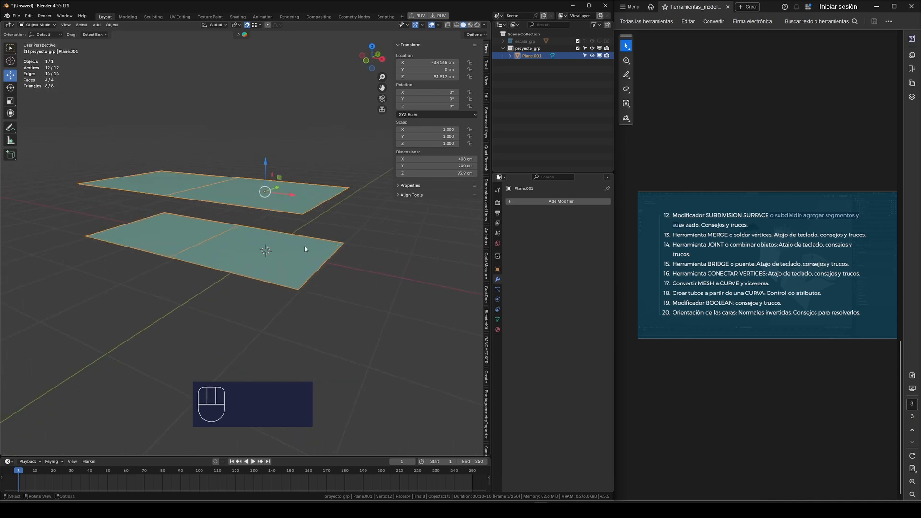
{"action": "mouse_move", "coordinate": [287, 271]}
{"action": "middle_mouse_down"}
{"action": "mouse_move", "coordinate": [273, 273]}
{"action": "mouse_move", "coordinate": [297, 272]}
{"action": "middle_mouse_up"}
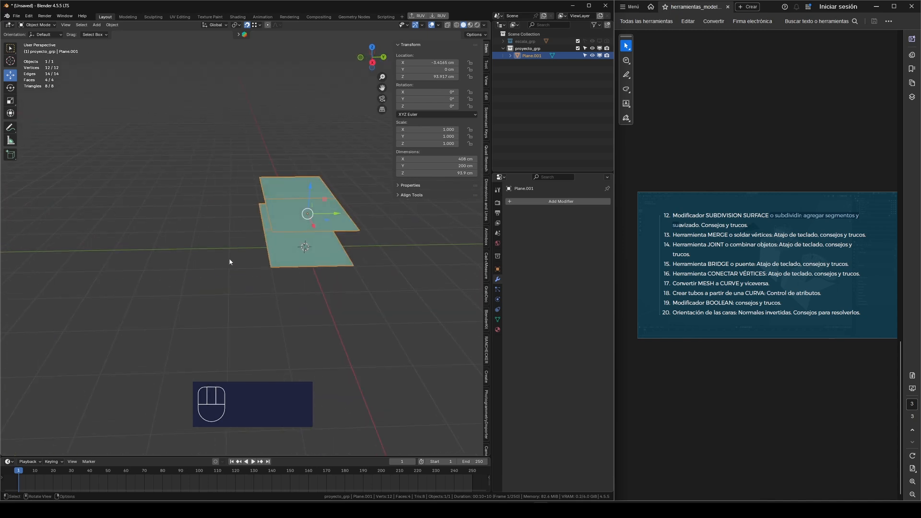
{"action": "key", "text": "Tab"}
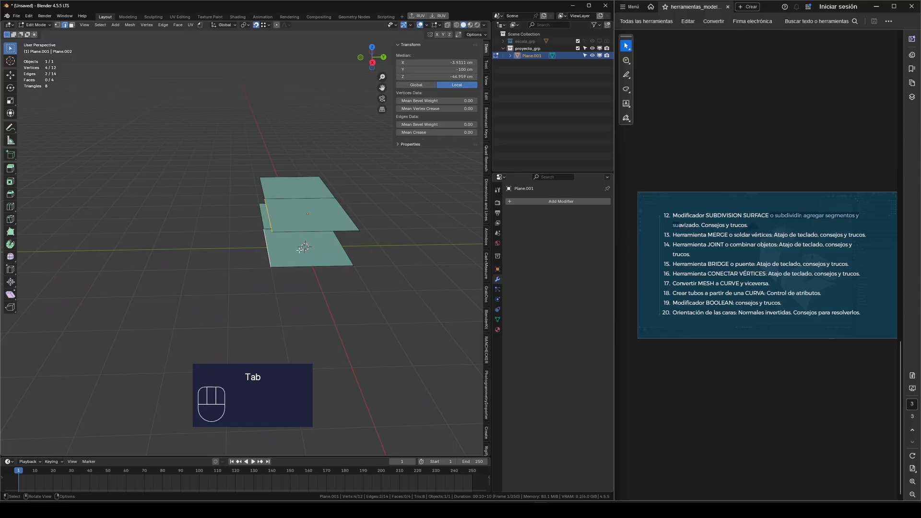
{"action": "key", "text": "3"}
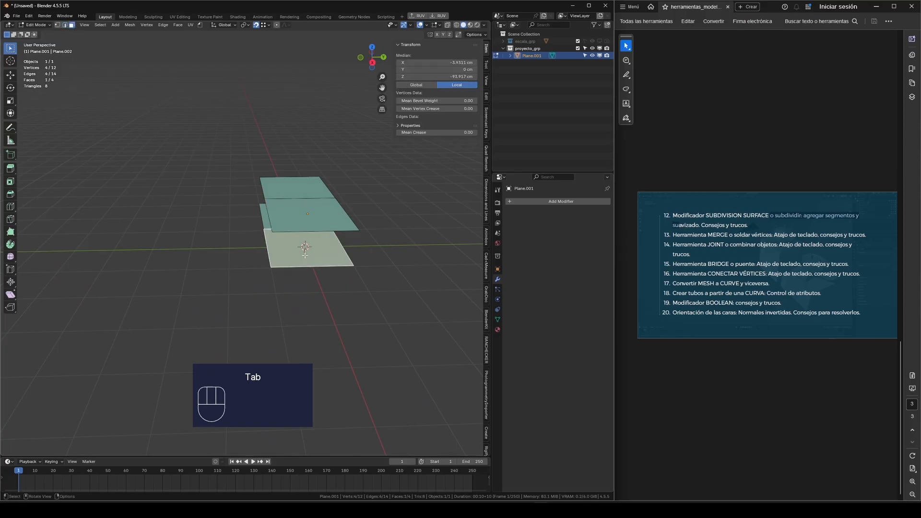
{"action": "key", "text": "l"}
{"action": "key", "text": "shift"}
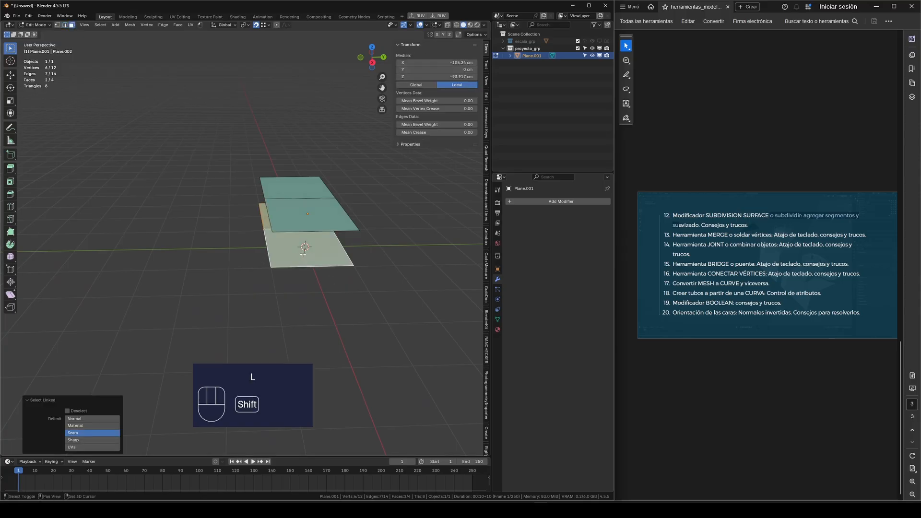
Duplicate the selected lower plane and move the copy -361.47 cm along Y.
{"action": "key", "text": "shift+d"}
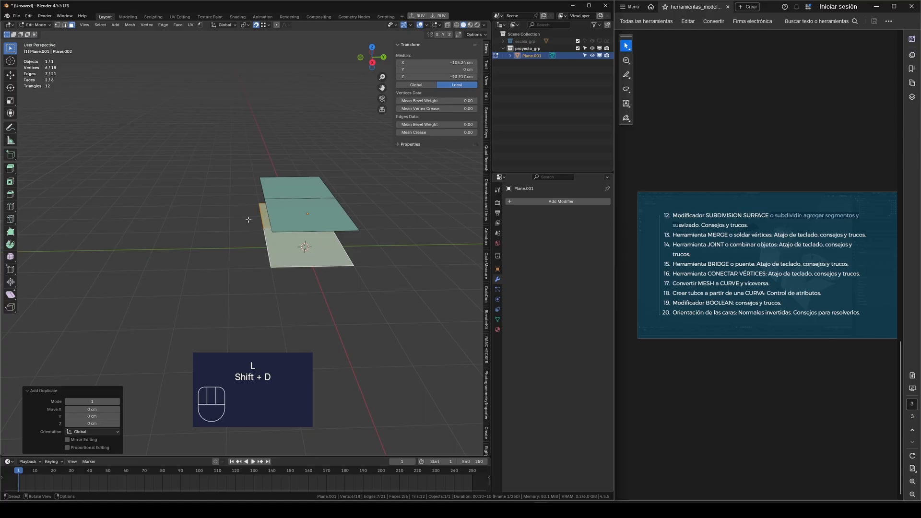
{"action": "left_click", "coordinate": [11, 76]}
{"action": "left_click_drag", "start_coordinate": [331, 230], "coordinate": [201, 245]}
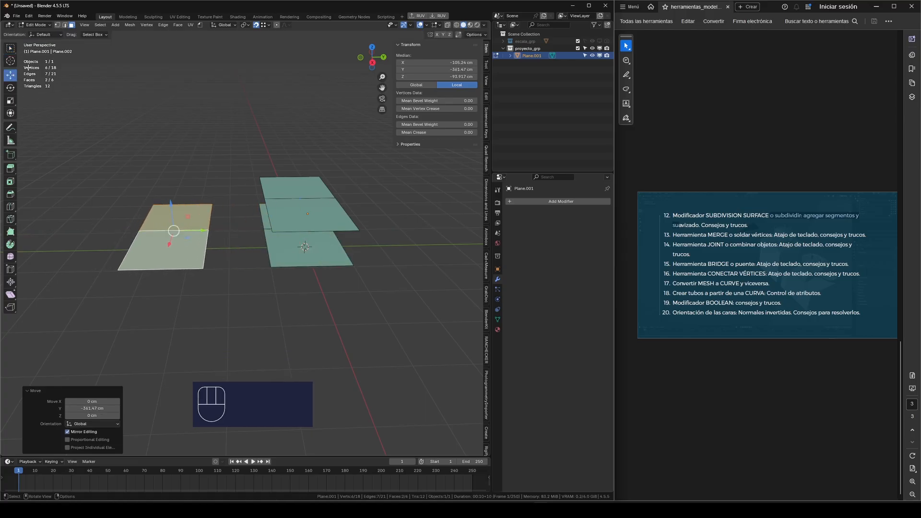
{"action": "key", "text": "w"}
Annotate freehand strokes and loops across the gap between the duplicated plane and the stacked planes, and delete the annotation layer.
{"action": "middle_click_drag", "start_coordinate": [207, 239], "coordinate": [268, 230]}
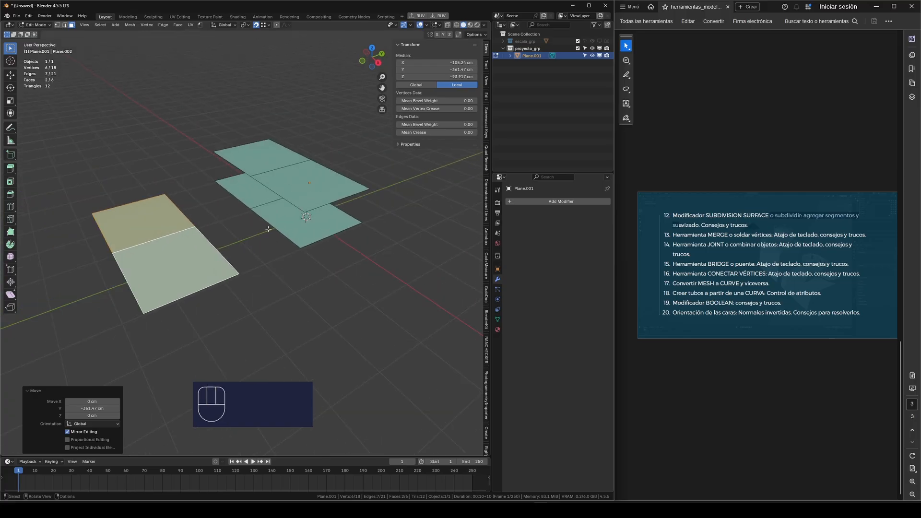
{"action": "left_click", "coordinate": [10, 127]}
{"action": "left_click_drag", "start_coordinate": [211, 251], "coordinate": [281, 221]}
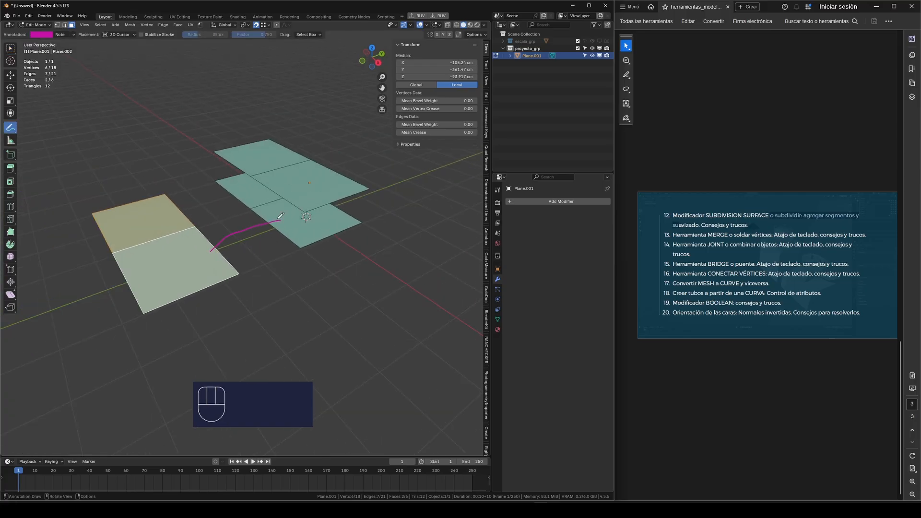
{"action": "left_click_drag", "start_coordinate": [235, 191], "coordinate": [168, 213]}
{"action": "mouse_move", "coordinate": [240, 229]}
{"action": "left_mouse_down"}
{"action": "mouse_move", "coordinate": [252, 220]}
{"action": "mouse_move", "coordinate": [290, 284]}
{"action": "left_mouse_up"}
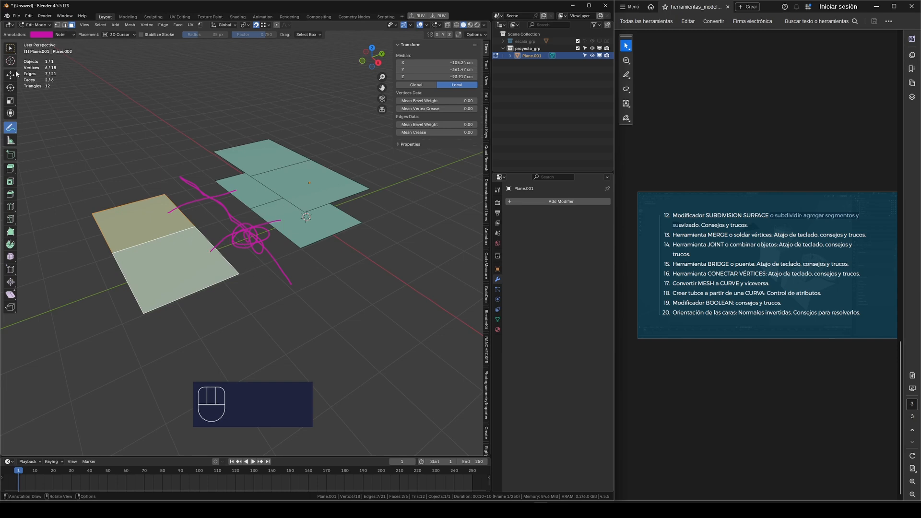
{"action": "left_click", "coordinate": [66, 36]}
{"action": "left_click", "coordinate": [112, 67]}
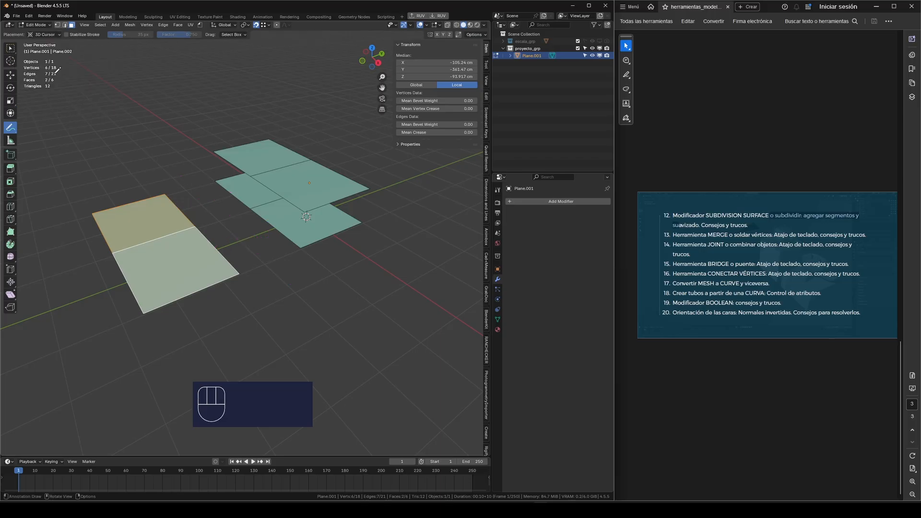
Select one pair of facing edges on the two separated lower planes and fill a face between them.
{"action": "left_click", "coordinate": [10, 49]}
{"action": "scroll", "coordinate": [248, 213], "scroll_direction": "up", "scroll_amount": 2}
{"action": "left_click", "coordinate": [283, 238]}
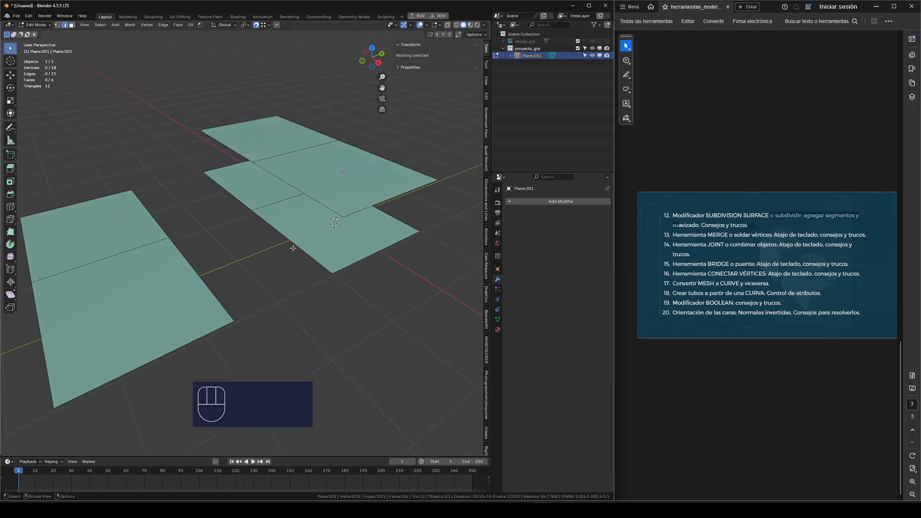
{"action": "left_click", "coordinate": [300, 247]}
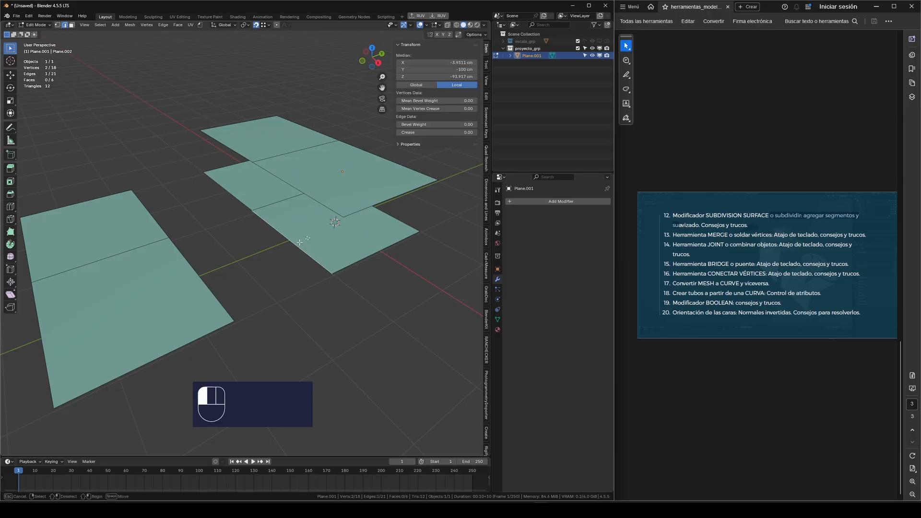
{"action": "left_click_drag", "start_coordinate": [244, 269], "coordinate": [189, 262], "text": "shift"}
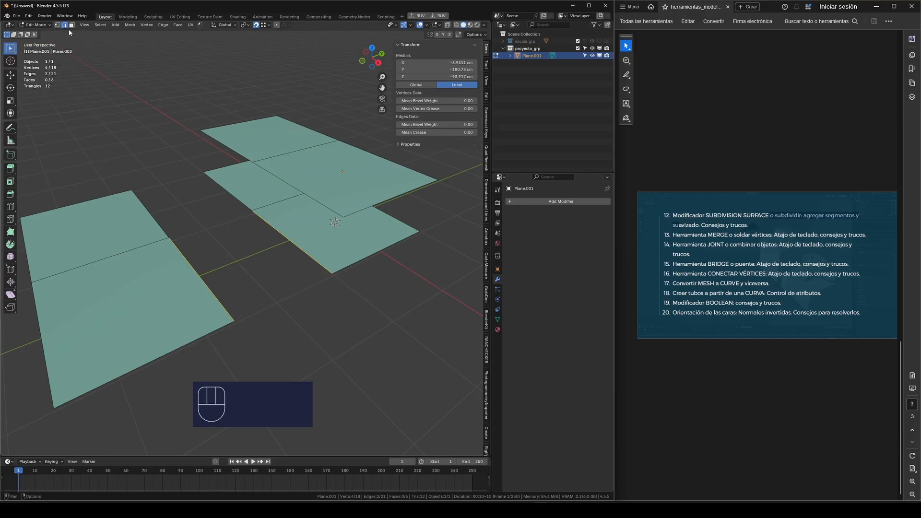
{"action": "middle_click_drag", "start_coordinate": [233, 238], "coordinate": [268, 238]}
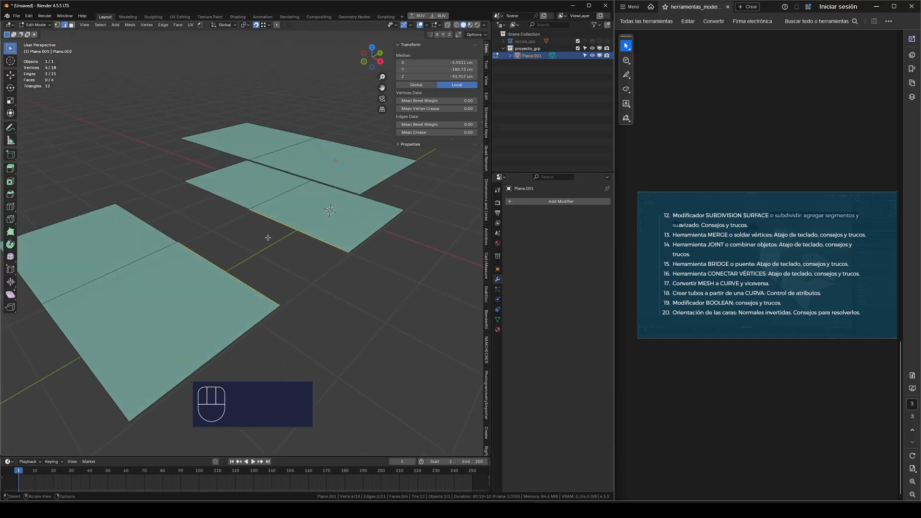
{"action": "middle_click_drag", "start_coordinate": [236, 271], "coordinate": [276, 236]}
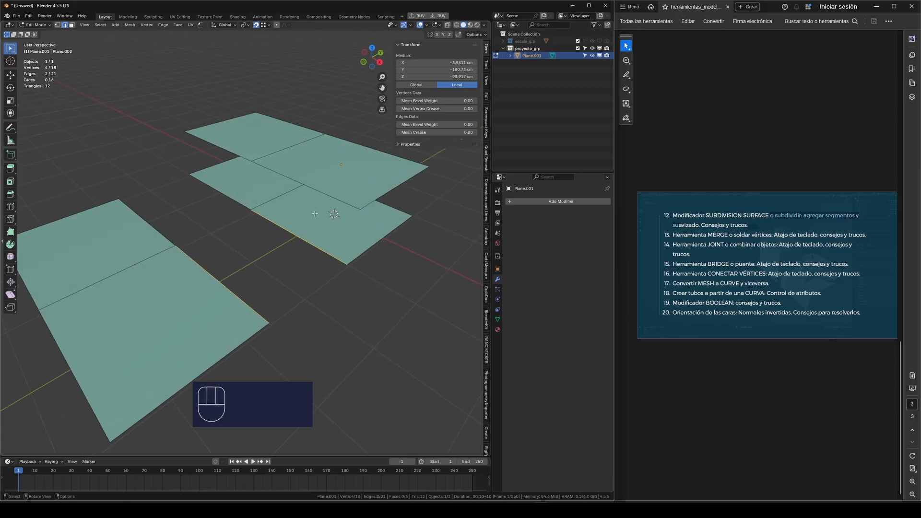
{"action": "key", "text": "f"}
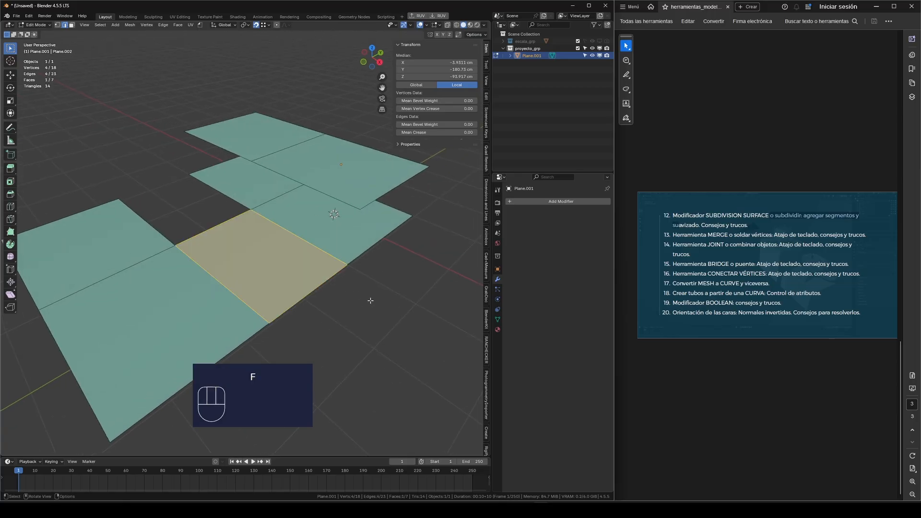
{"action": "middle_click_drag", "start_coordinate": [270, 280], "coordinate": [287, 269]}
{"action": "middle_click_drag", "start_coordinate": [248, 246], "coordinate": [249, 245]}
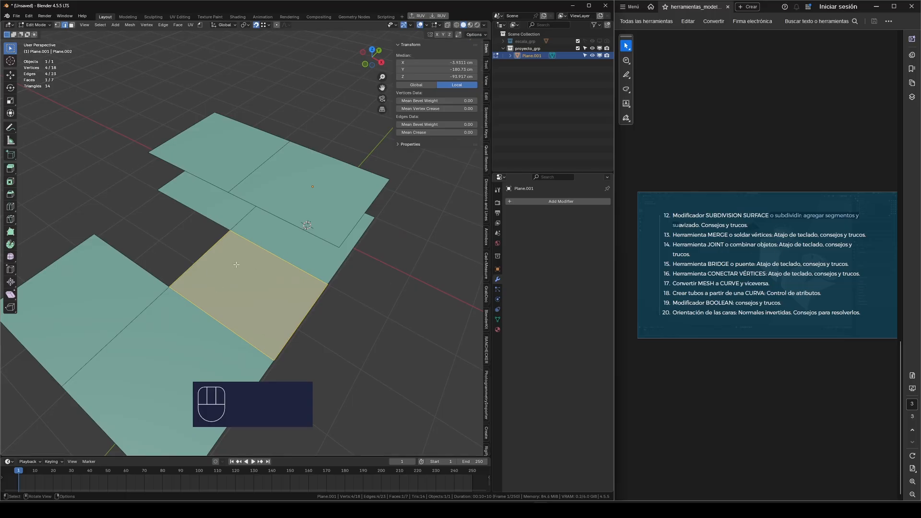
Fill the neighbouring gap between the lower planes with a face built from its two opposite edges.
{"action": "left_click", "coordinate": [191, 263]}
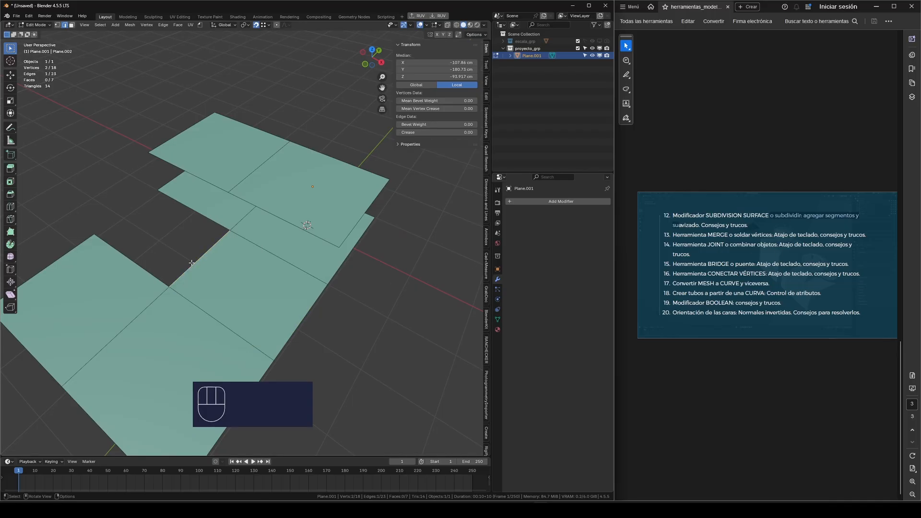
{"action": "left_click", "coordinate": [142, 263]}
{"action": "left_click", "coordinate": [199, 216], "text": "shift"}
{"action": "key", "text": "f"}
{"action": "middle_click_drag", "start_coordinate": [288, 265], "coordinate": [263, 248]}
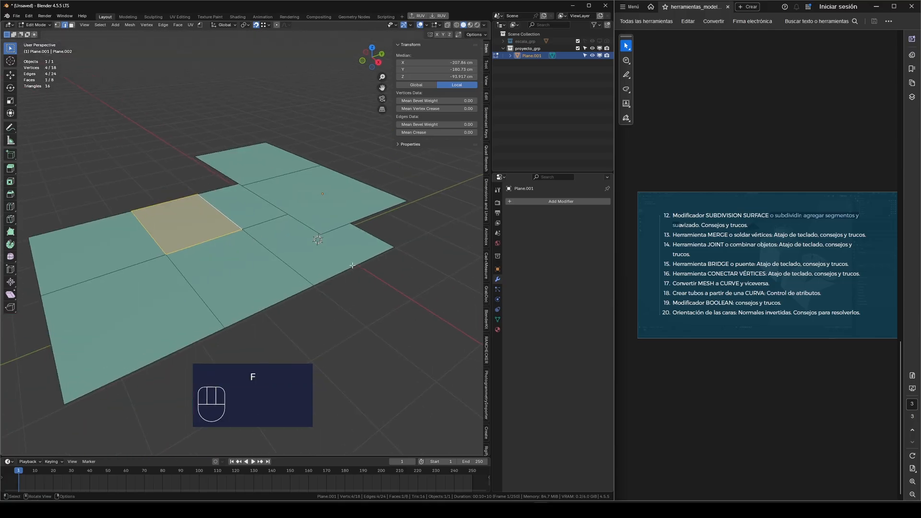
Undo both faces that join the two lower planes.
{"action": "key", "text": "ctrl+z"}
{"action": "key", "text": "ctrl+z"}
{"action": "key", "text": "ctrl+z"}
{"action": "key", "text": "ctrl+z"}
{"action": "key", "text": "ctrl+z"}
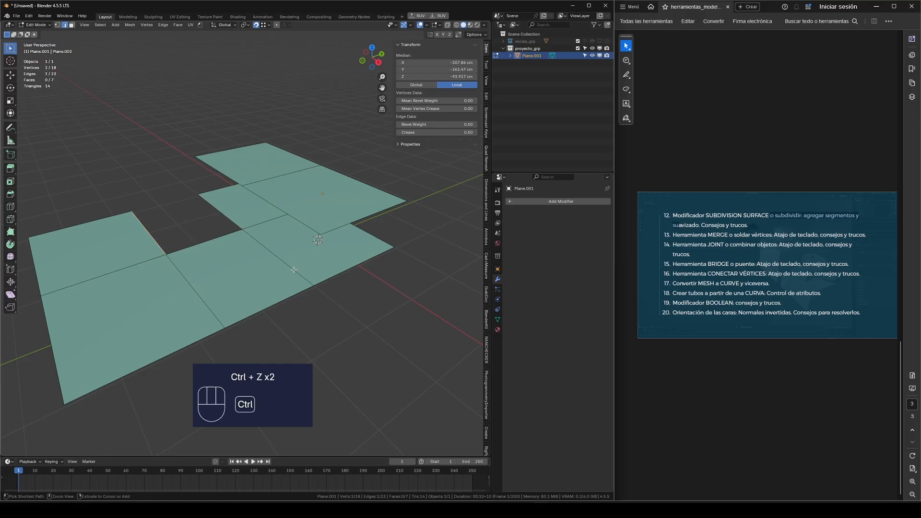
Add a centred loop cut with 2 cuts to one half of the lower plane beneath the upper one.
{"action": "middle_click_drag", "start_coordinate": [292, 274], "coordinate": [320, 274]}
{"action": "key", "text": "ctrl+r"}
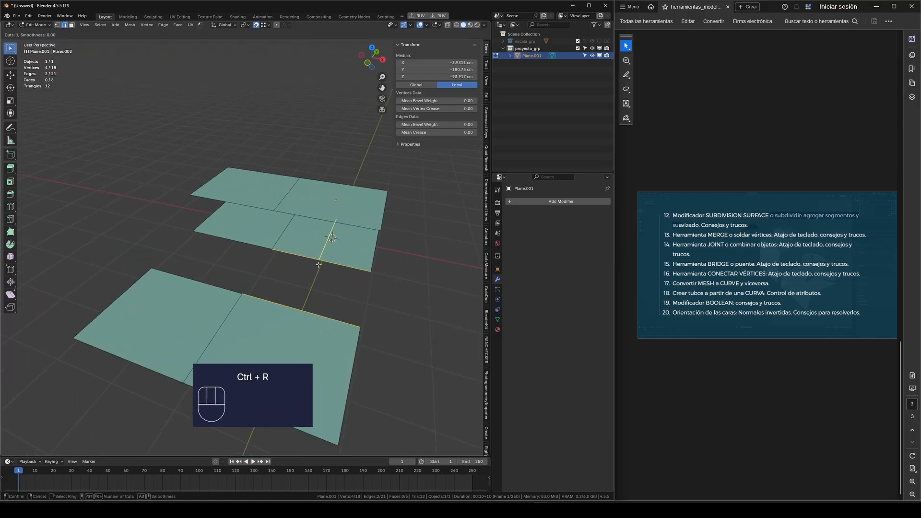
{"action": "scroll", "coordinate": [319, 264], "scroll_direction": "up", "scroll_amount": 1}
{"action": "left_click", "coordinate": [318, 264]}
{"action": "right_click", "coordinate": [319, 264]}
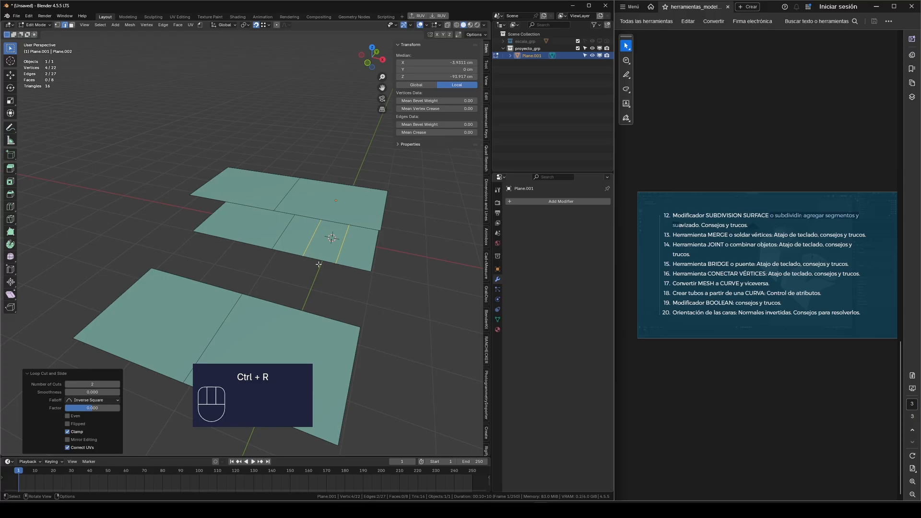
Add a centred loop cut with 2 cuts to the matching half of the separate lower plane.
{"action": "key", "text": "ctrl+r"}
{"action": "left_click", "coordinate": [294, 321]}
{"action": "right_click", "coordinate": [286, 271]}
{"action": "middle_click_drag", "start_coordinate": [286, 271], "coordinate": [285, 283]}
Annotate the facing borders of the two lower planes with a long line each and a tick at every segment.
{"action": "left_click", "coordinate": [10, 126]}
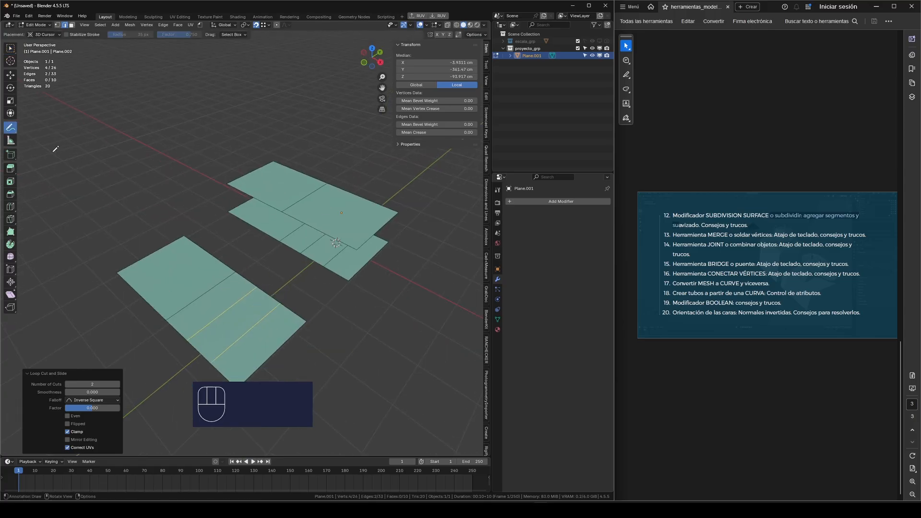
{"action": "scroll", "coordinate": [299, 310], "scroll_direction": "up", "scroll_amount": 1}
{"action": "mouse_move", "coordinate": [288, 322]}
{"action": "left_mouse_down"}
{"action": "mouse_move", "coordinate": [294, 315]}
{"action": "mouse_move", "coordinate": [274, 290]}
{"action": "mouse_move", "coordinate": [245, 271]}
{"action": "left_mouse_up"}
{"action": "left_click_drag", "start_coordinate": [175, 222], "coordinate": [269, 282]}
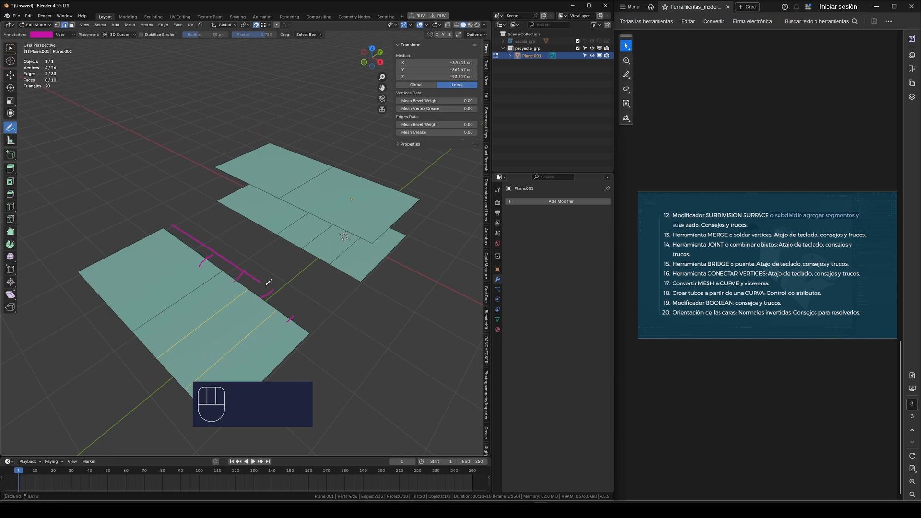
{"action": "left_click_drag", "start_coordinate": [320, 321], "coordinate": [318, 321]}
{"action": "mouse_move", "coordinate": [217, 204]}
{"action": "left_mouse_down"}
{"action": "mouse_move", "coordinate": [357, 292]}
{"action": "mouse_move", "coordinate": [341, 277]}
{"action": "left_mouse_up"}
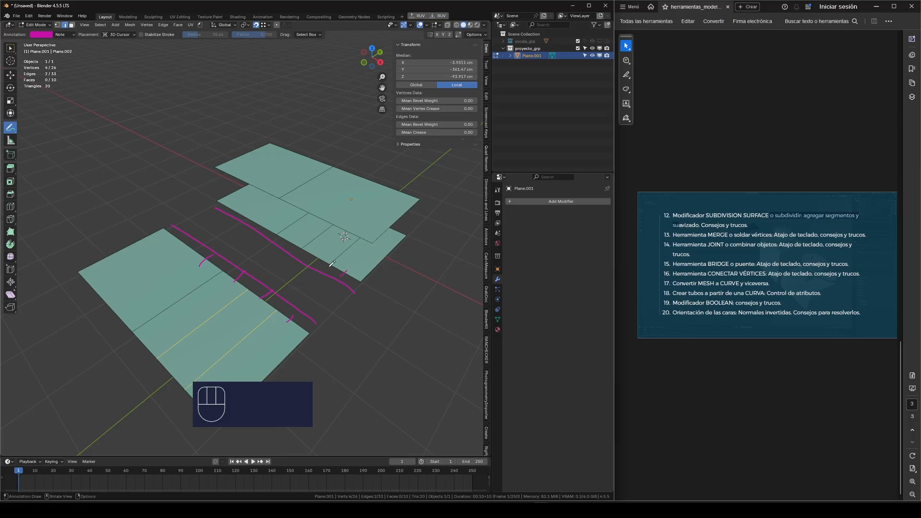
{"action": "mouse_move", "coordinate": [316, 248]}
{"action": "left_mouse_down"}
{"action": "mouse_move", "coordinate": [309, 256]}
{"action": "mouse_move", "coordinate": [285, 240]}
{"action": "left_mouse_up"}
Select the faces of both lower planes one at a time to compare their segment counts.
{"action": "key", "text": "alt+a"}
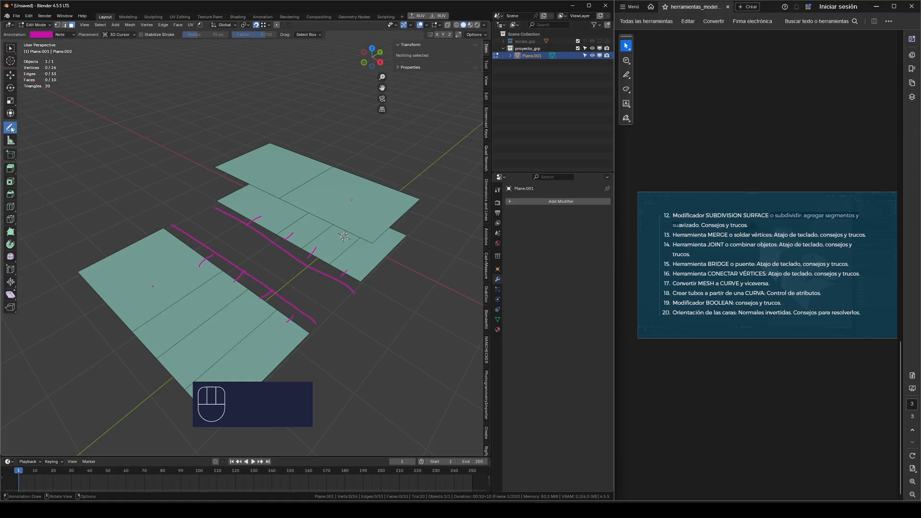
{"action": "left_click", "coordinate": [10, 50]}
{"action": "left_click", "coordinate": [151, 276]}
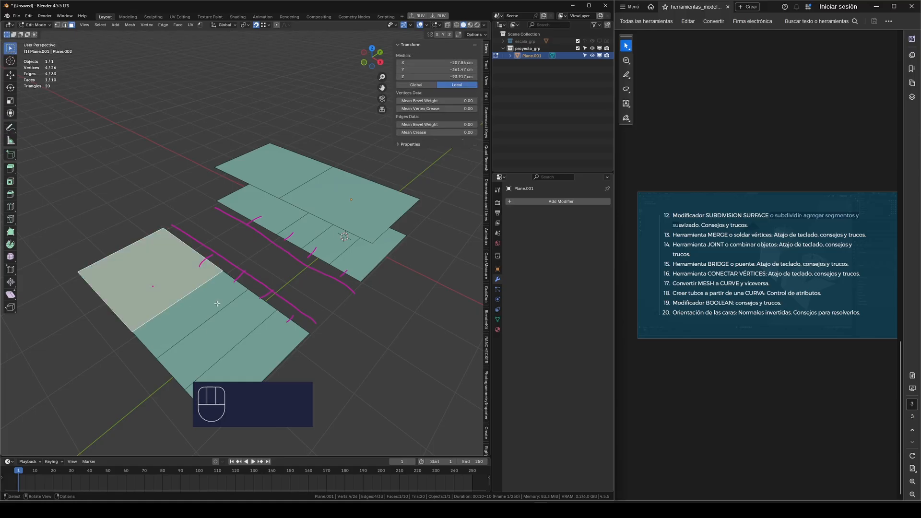
{"action": "left_click", "coordinate": [192, 315]}
{"action": "left_click", "coordinate": [230, 338]}
{"action": "left_click", "coordinate": [195, 319]}
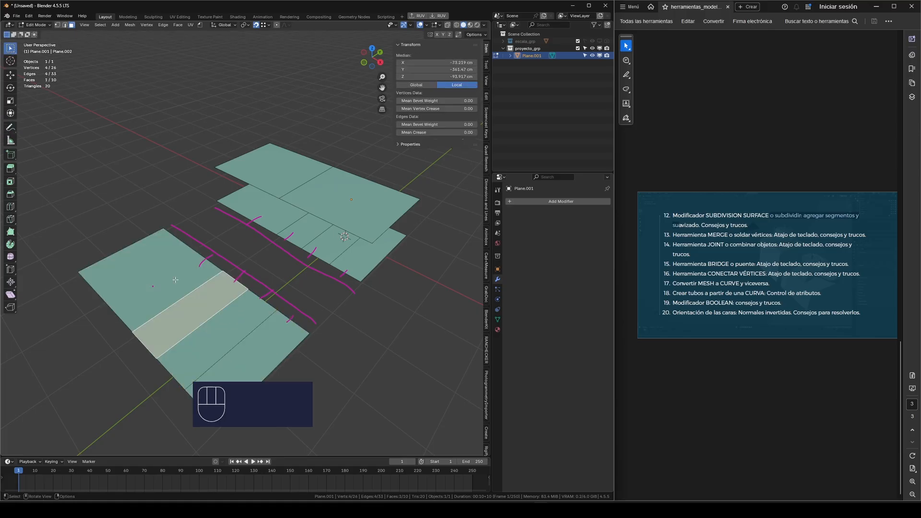
{"action": "left_click", "coordinate": [162, 254]}
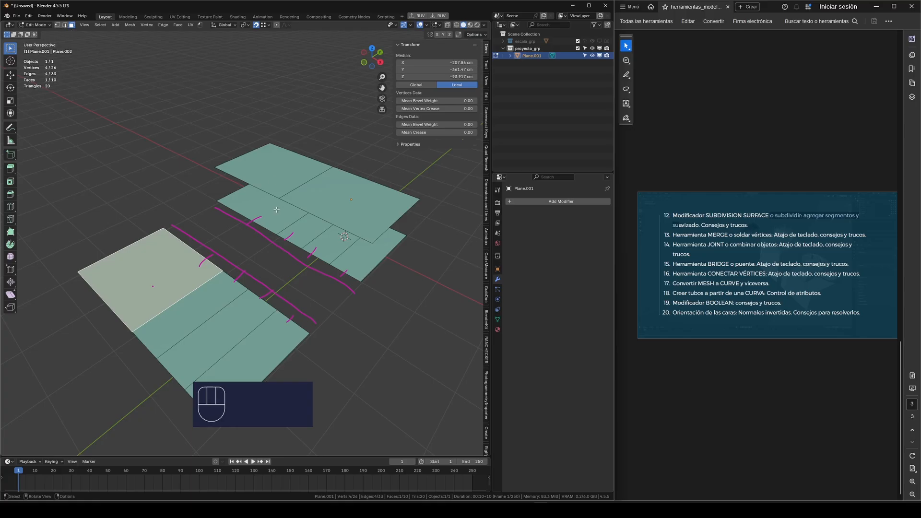
{"action": "left_click", "coordinate": [261, 206]}
{"action": "left_click", "coordinate": [317, 234]}
{"action": "left_click", "coordinate": [359, 258]}
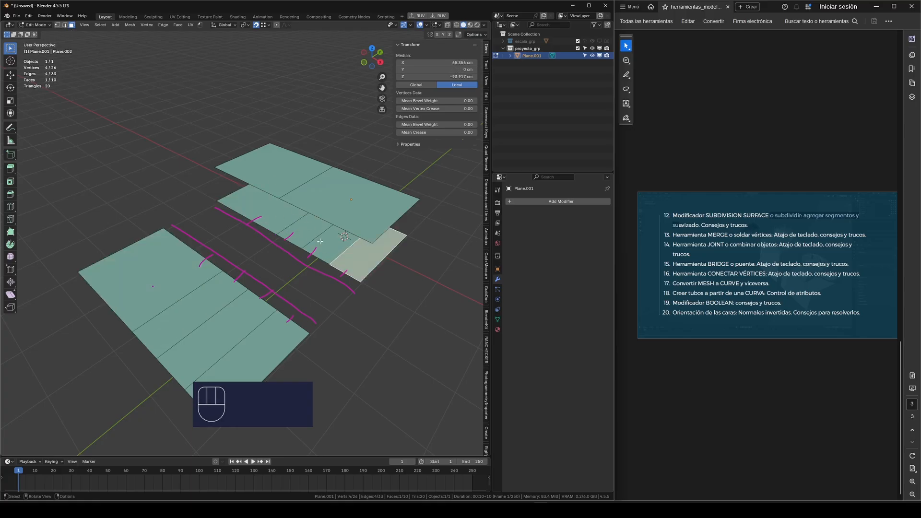
{"action": "left_click", "coordinate": [320, 242]}
{"action": "left_click", "coordinate": [303, 230]}
{"action": "left_click", "coordinate": [261, 206]}
{"action": "left_click", "coordinate": [202, 300]}
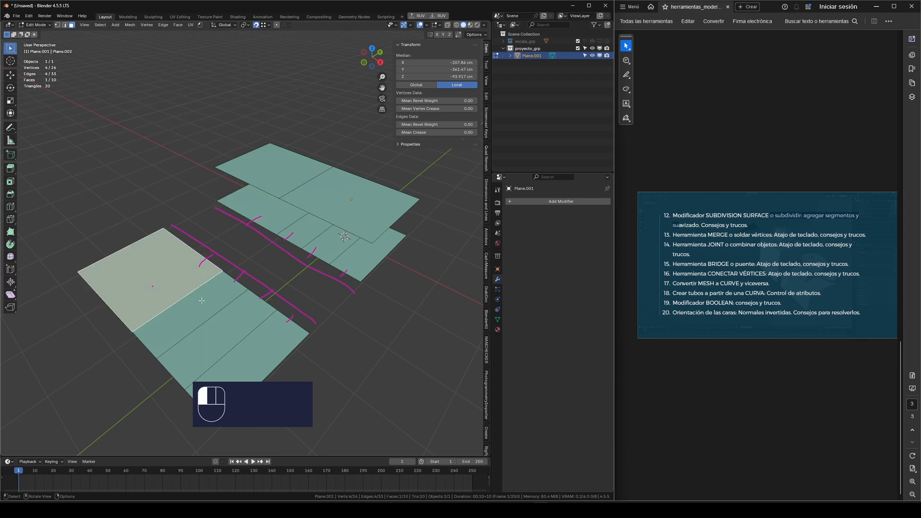
{"action": "left_click", "coordinate": [211, 304]}
{"action": "left_click", "coordinate": [240, 319]}
{"action": "left_click", "coordinate": [265, 334]}
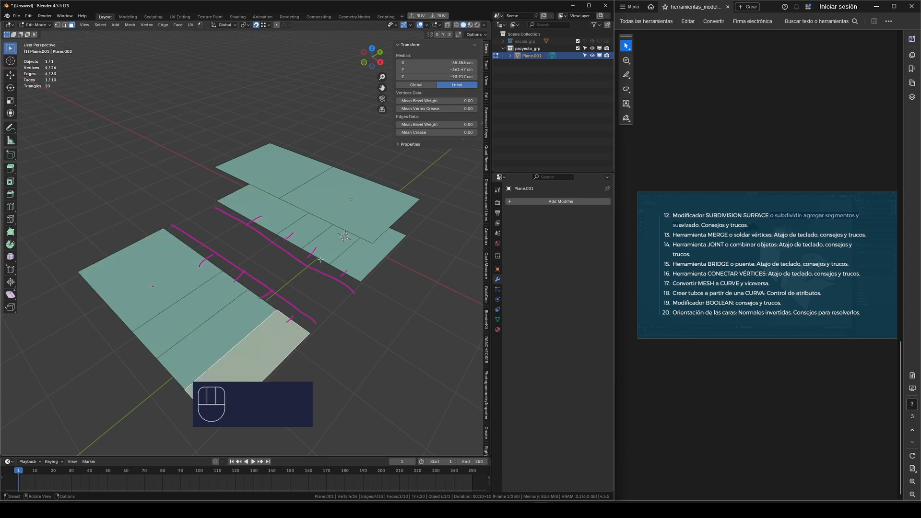
{"action": "left_click_drag", "start_coordinate": [254, 223], "coordinate": [339, 293]}
{"action": "left_click", "coordinate": [340, 293]}
{"action": "left_click", "coordinate": [344, 263]}
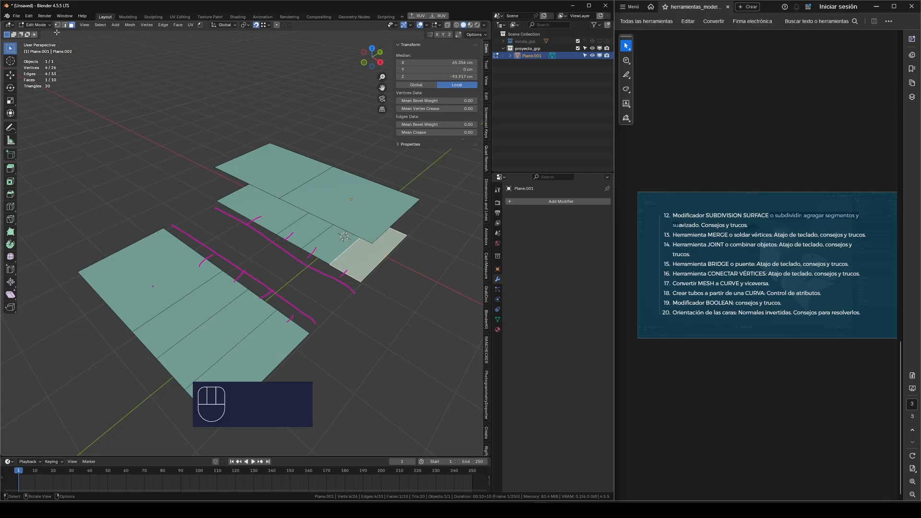
Switch to edge selection, delete the annotation layer and return to the selection tool.
{"action": "key", "text": "2"}
{"action": "left_click", "coordinate": [9, 130]}
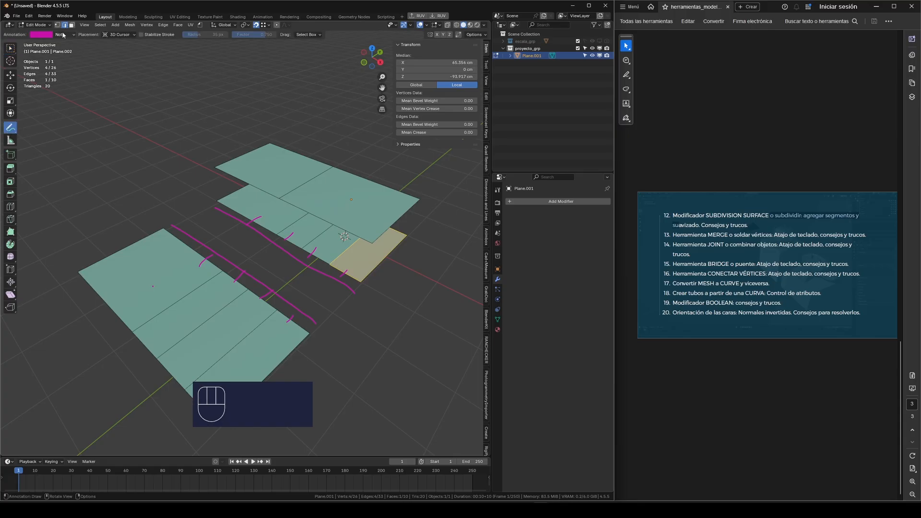
{"action": "left_click", "coordinate": [66, 34]}
{"action": "left_click", "coordinate": [111, 65]}
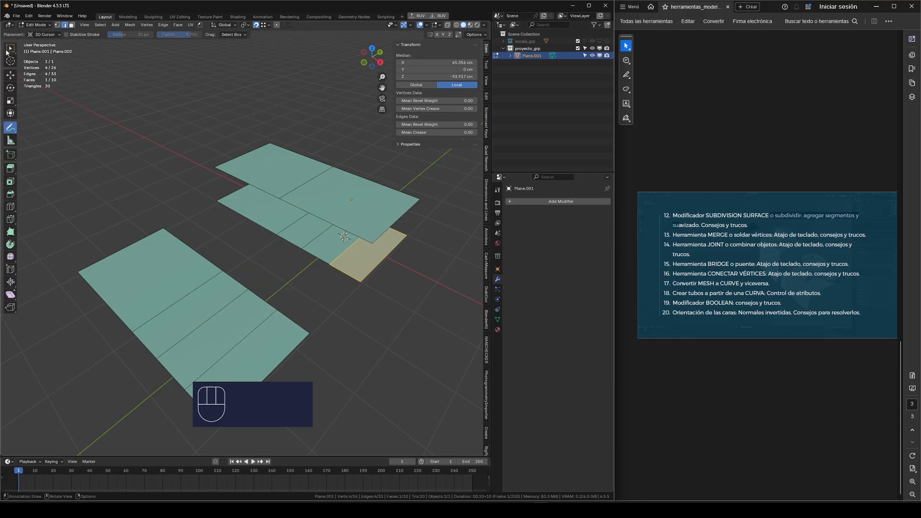
{"action": "left_click", "coordinate": [10, 50]}
Fill a face between the outermost pair of short facing edges on the two lower planes.
{"action": "middle_click_drag", "start_coordinate": [317, 296], "coordinate": [325, 290]}
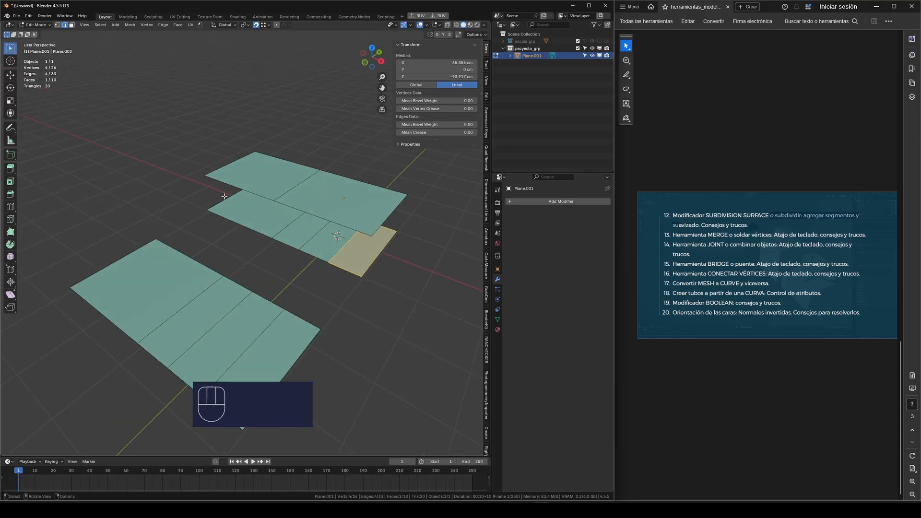
{"action": "left_click", "coordinate": [293, 318]}
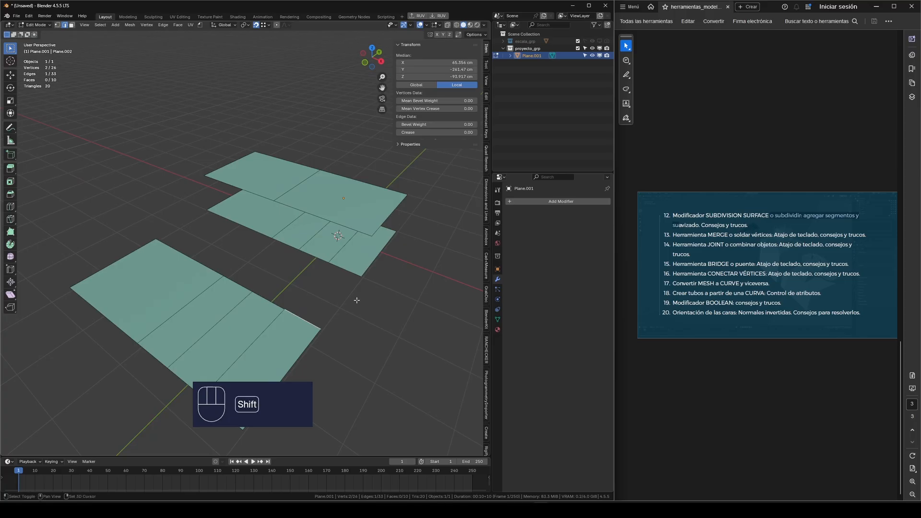
{"action": "left_click", "coordinate": [349, 275], "text": "shift"}
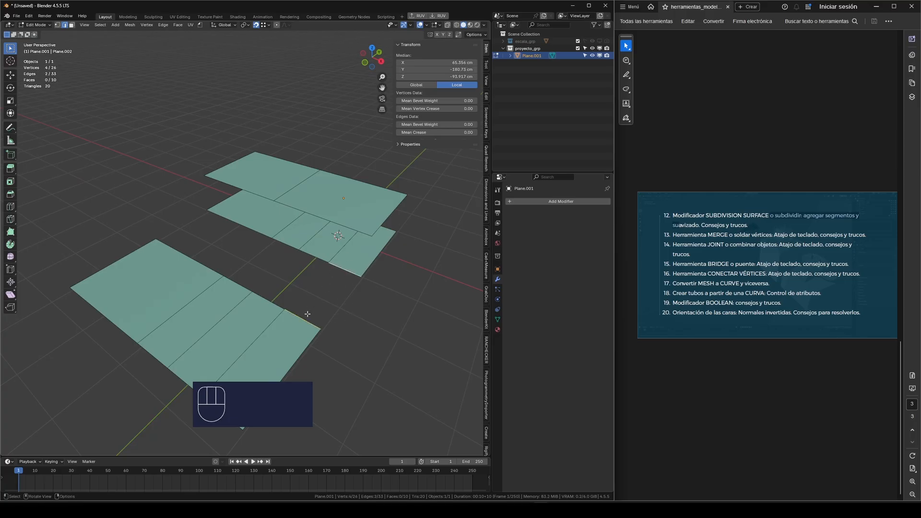
{"action": "key", "text": "f"}
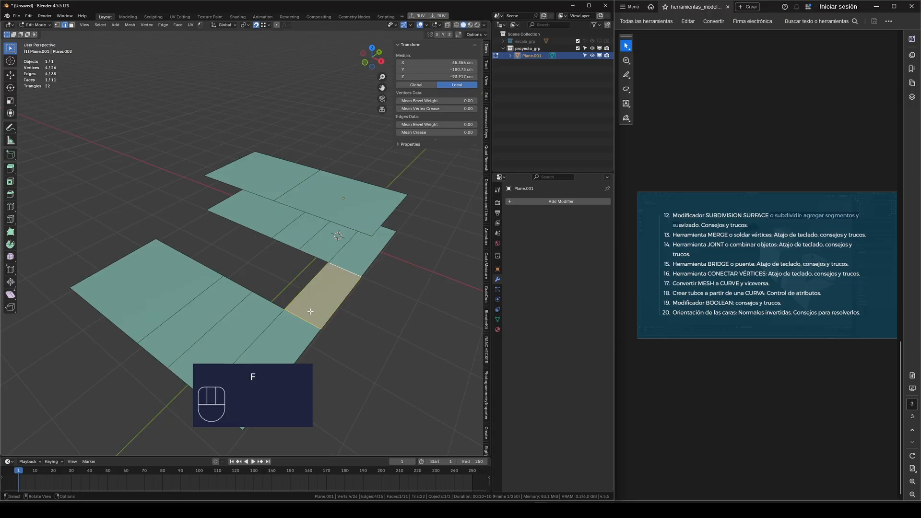
Try to fill the rest of the gap at once from its three remaining pairs of facing edges, and undo it.
{"action": "left_click", "coordinate": [308, 258]}
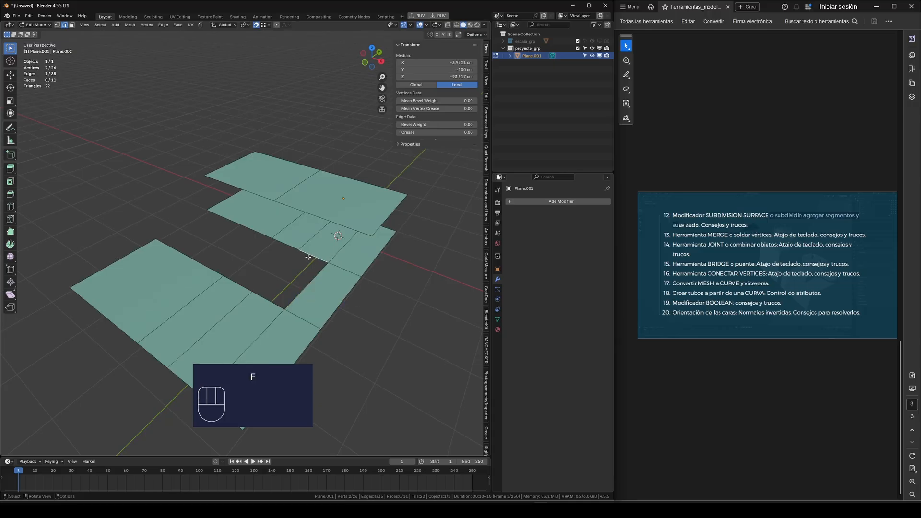
{"action": "left_click", "coordinate": [271, 299], "text": "shift"}
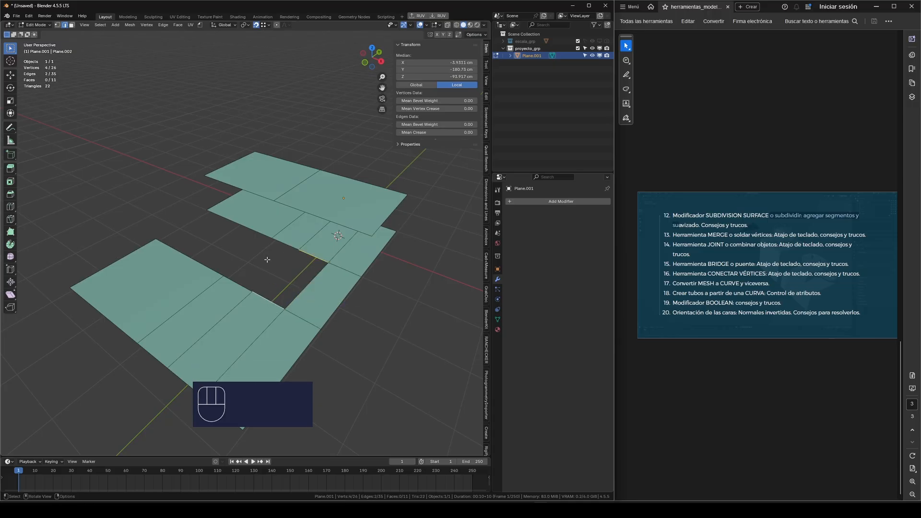
{"action": "left_click", "coordinate": [279, 245], "text": "shift"}
{"action": "left_click", "coordinate": [251, 234], "text": "shift"}
{"action": "left_click", "coordinate": [203, 263], "text": "shift"}
{"action": "left_click", "coordinate": [241, 281], "text": "shift"}
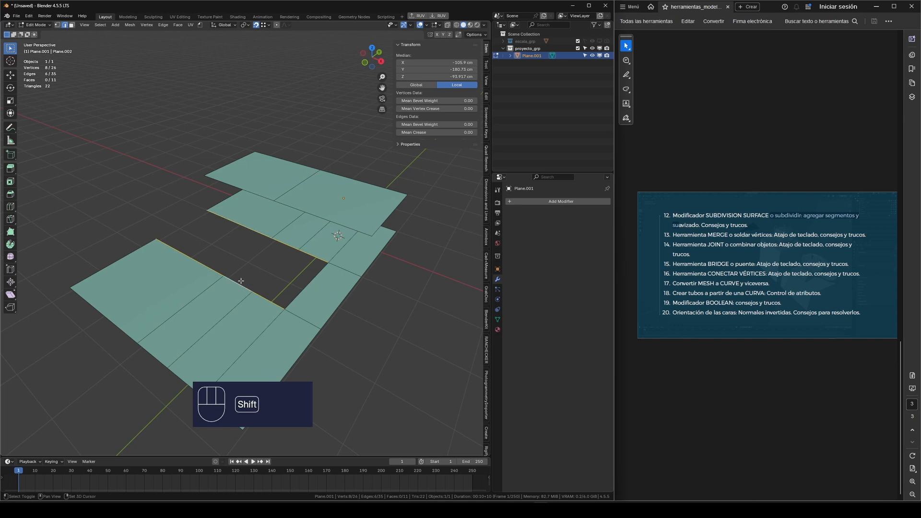
{"action": "key", "text": "f"}
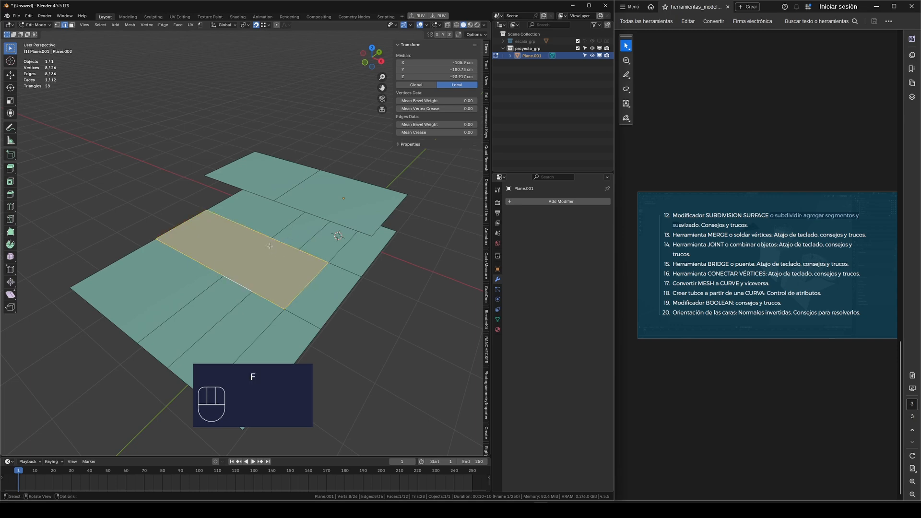
{"action": "key", "text": "ctrl+z"}
{"action": "key", "text": "f"}
{"action": "middle_click_drag", "start_coordinate": [286, 262], "coordinate": [293, 233]}
{"action": "key", "text": "ctrl+z"}
Fill the remaining gap between the lower planes with three separate faces, one per pair of edges.
{"action": "key", "text": "f"}
{"action": "key", "text": "f"}
{"action": "key", "text": "f"}
Select the three short segments along the lower plane's edge beneath the upper plane to compare their count with the upper edge.
{"action": "middle_click_drag", "start_coordinate": [192, 265], "coordinate": [189, 215]}
{"action": "scroll", "coordinate": [189, 215], "scroll_direction": "up", "scroll_amount": 4}
{"action": "mouse_move", "coordinate": [260, 256]}
{"action": "middle_mouse_down"}
{"action": "mouse_move", "coordinate": [243, 261]}
{"action": "mouse_move", "coordinate": [255, 261]}
{"action": "middle_mouse_up"}
{"action": "scroll", "coordinate": [268, 288], "scroll_direction": "down", "scroll_amount": 1}
{"action": "middle_click_drag", "start_coordinate": [346, 341], "coordinate": [325, 336]}
{"action": "left_click", "coordinate": [295, 337]}
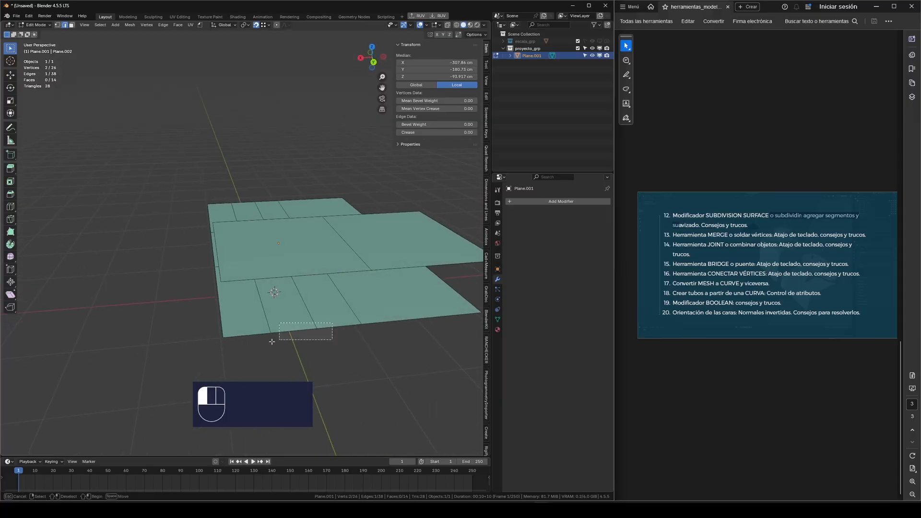
{"action": "left_click", "coordinate": [328, 334], "text": "shift"}
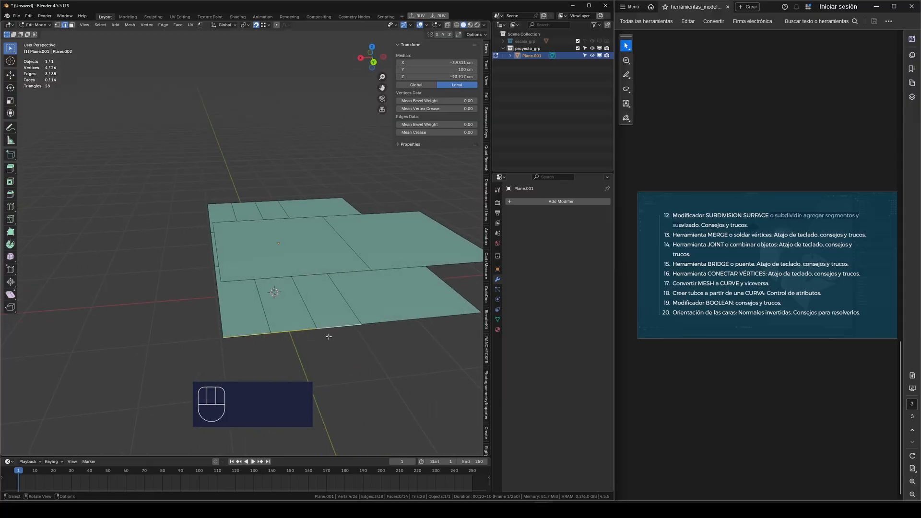
{"action": "left_click", "coordinate": [321, 318]}
Add two evenly spaced loop cuts to the upper plane's section above the three short lower segments.
{"action": "middle_click_drag", "start_coordinate": [321, 318], "coordinate": [291, 273]}
{"action": "key", "text": "ctrl+r"}
{"action": "scroll", "coordinate": [297, 260], "scroll_direction": "up", "scroll_amount": 1}
{"action": "left_click", "coordinate": [298, 261]}
{"action": "left_click", "coordinate": [298, 260]}
{"action": "scroll", "coordinate": [281, 257], "scroll_direction": "down", "scroll_amount": 2}
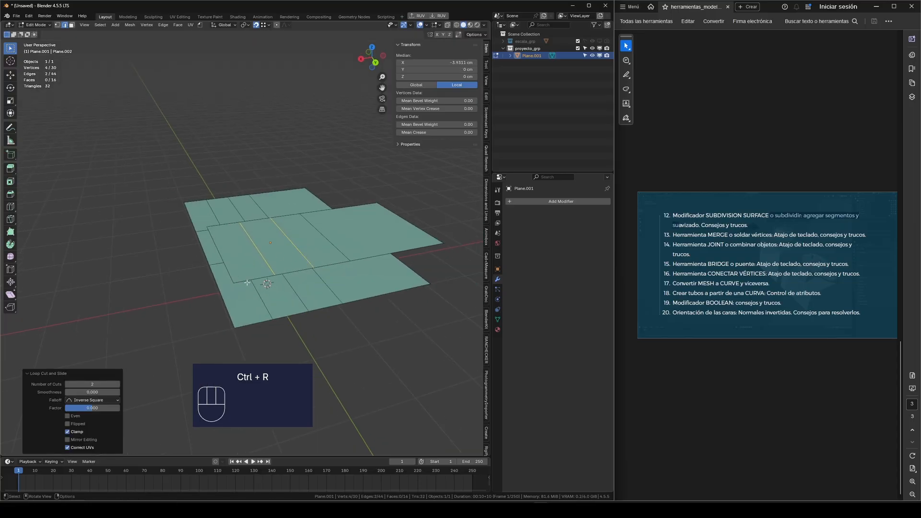
Select the upper plane's edge segments and the matching lower ones in turn to check that they pair up.
{"action": "left_click", "coordinate": [247, 282]}
{"action": "left_click", "coordinate": [294, 273], "text": "shift"}
{"action": "left_click", "coordinate": [328, 267], "text": "shift"}
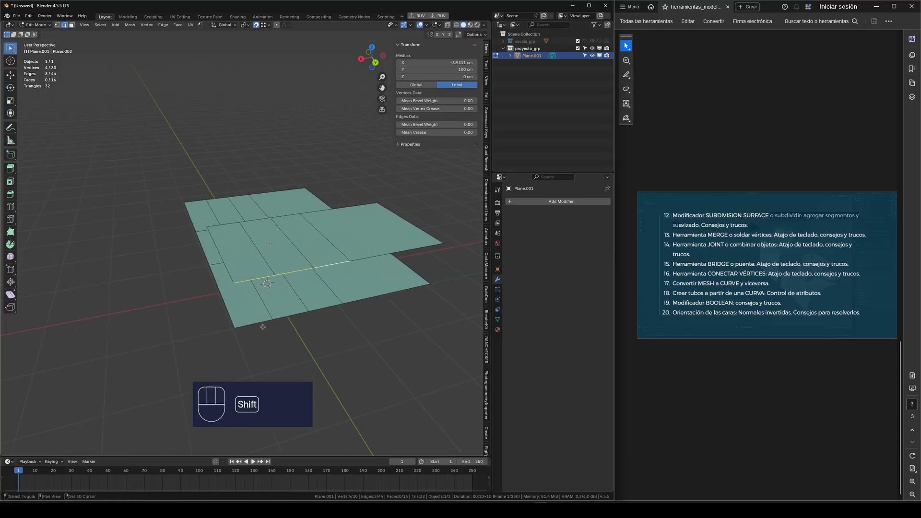
{"action": "left_click", "coordinate": [263, 326]}
{"action": "left_click", "coordinate": [289, 320], "text": "shift"}
{"action": "left_click", "coordinate": [327, 315], "text": "shift"}
{"action": "middle_click_drag", "start_coordinate": [368, 253], "coordinate": [383, 251]}
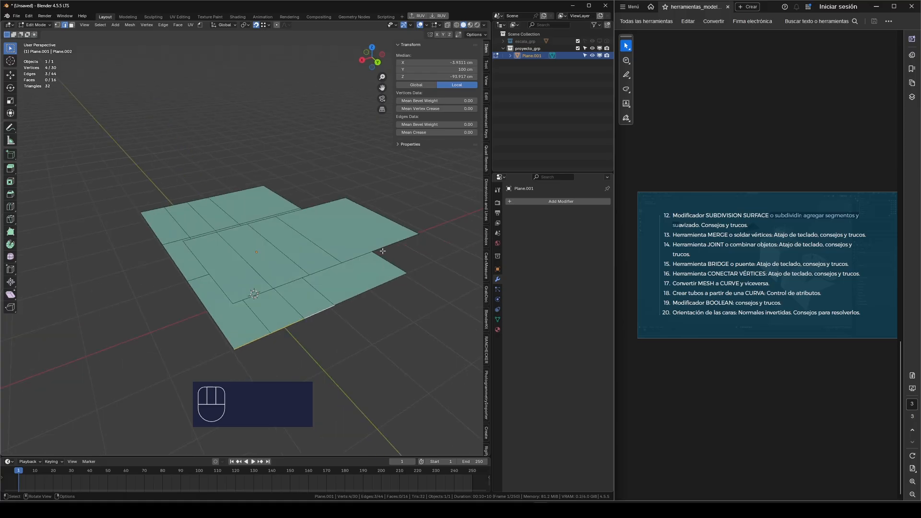
{"action": "left_click", "coordinate": [383, 251]}
{"action": "left_click", "coordinate": [387, 277]}
Fill a vertical face between the outermost pair of matching edges on the upper and lower planes.
{"action": "left_click", "coordinate": [239, 305]}
{"action": "left_click", "coordinate": [253, 342], "text": "shift"}
{"action": "key", "text": "f"}
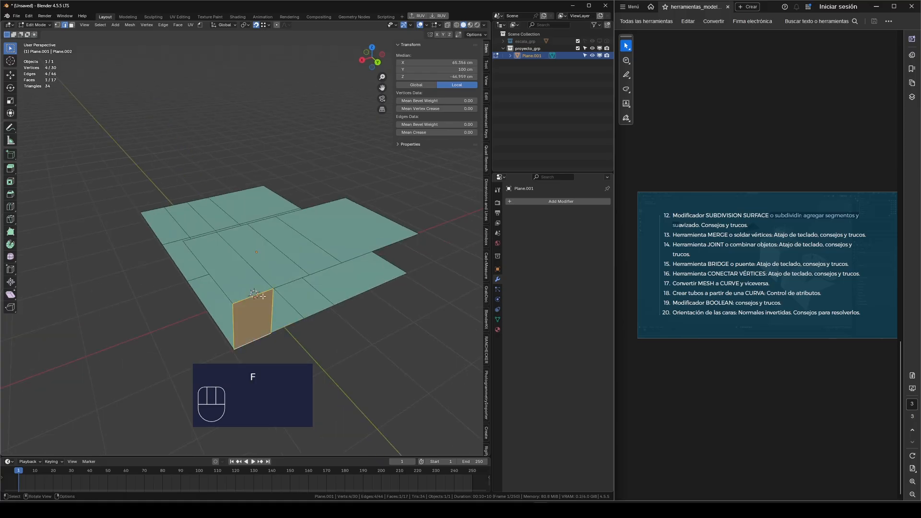
Fill the remaining edge pairs to complete the vertical wall, and close the adjoining end between the upper and lower planes.
{"action": "left_click", "coordinate": [271, 312]}
{"action": "scroll", "coordinate": [271, 312], "scroll_direction": "down", "scroll_amount": 2}
{"action": "middle_click_drag", "start_coordinate": [271, 312], "coordinate": [336, 329]}
{"action": "scroll", "coordinate": [245, 306], "scroll_direction": "up", "scroll_amount": 4}
{"action": "scroll", "coordinate": [288, 317], "scroll_direction": "down", "scroll_amount": 3}
{"action": "key", "text": "f"}
{"action": "key", "text": "f"}
{"action": "middle_click_drag", "start_coordinate": [338, 325], "coordinate": [262, 284]}
{"action": "key", "text": "f"}
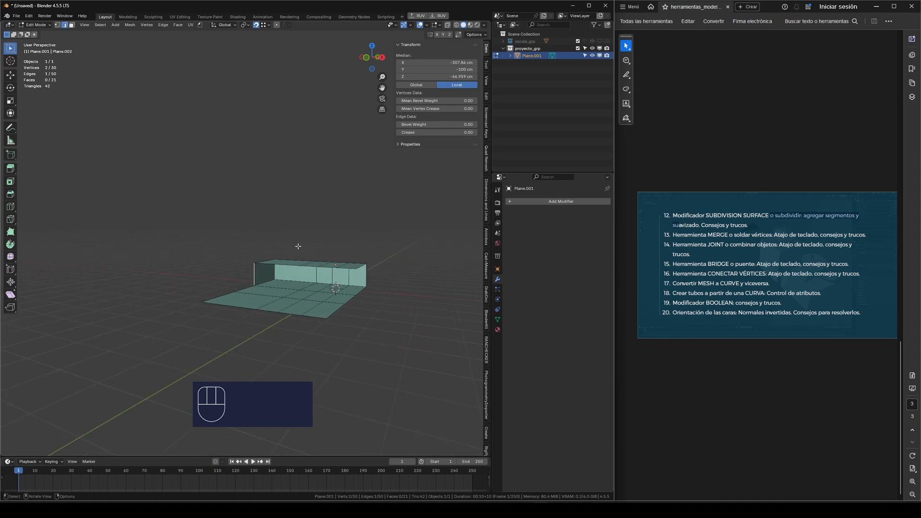
Select the joined plane object in Object Mode and delete it from the scene.
{"action": "middle_click_drag", "start_coordinate": [269, 288], "coordinate": [307, 288]}
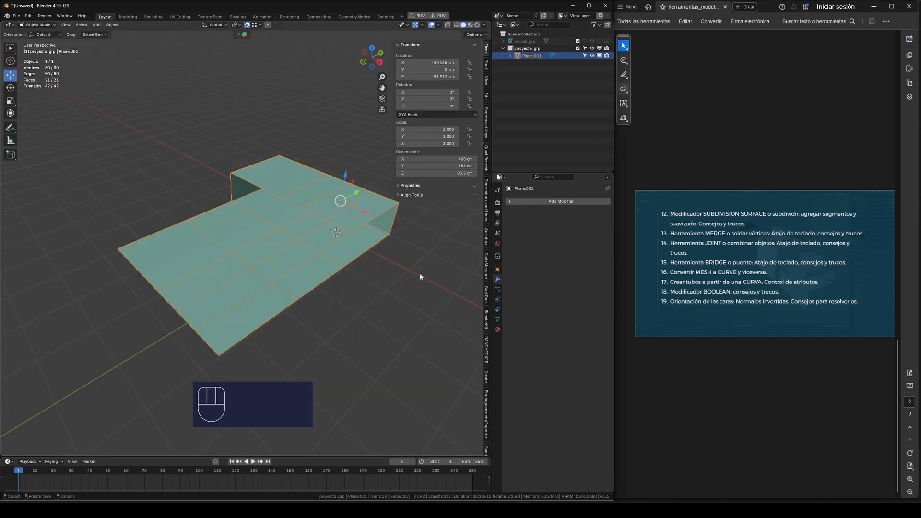
{"action": "left_click", "coordinate": [337, 224]}
{"action": "left_click", "coordinate": [372, 318]}
{"action": "left_click", "coordinate": [305, 230]}
{"action": "key", "text": "Delete"}
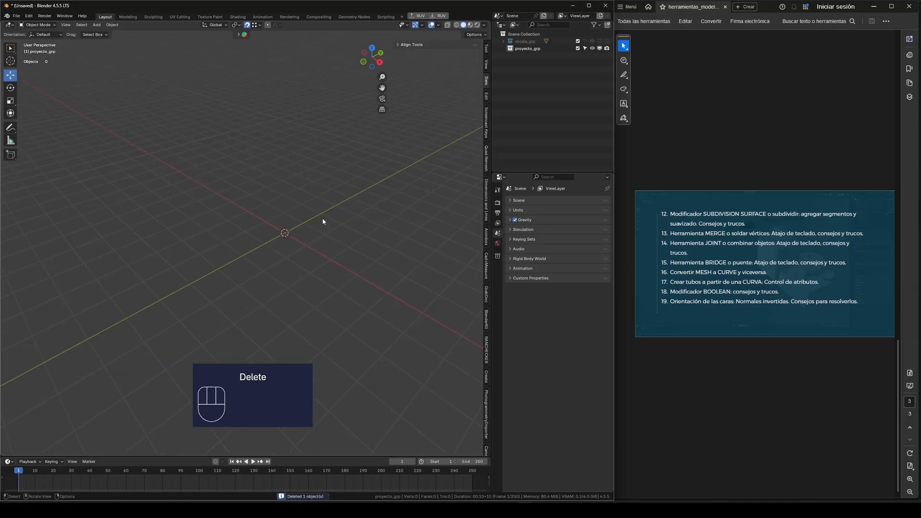
Add a mesh plane at the world origin in the empty scene.
{"action": "middle_click_drag", "start_coordinate": [244, 231], "coordinate": [278, 243]}
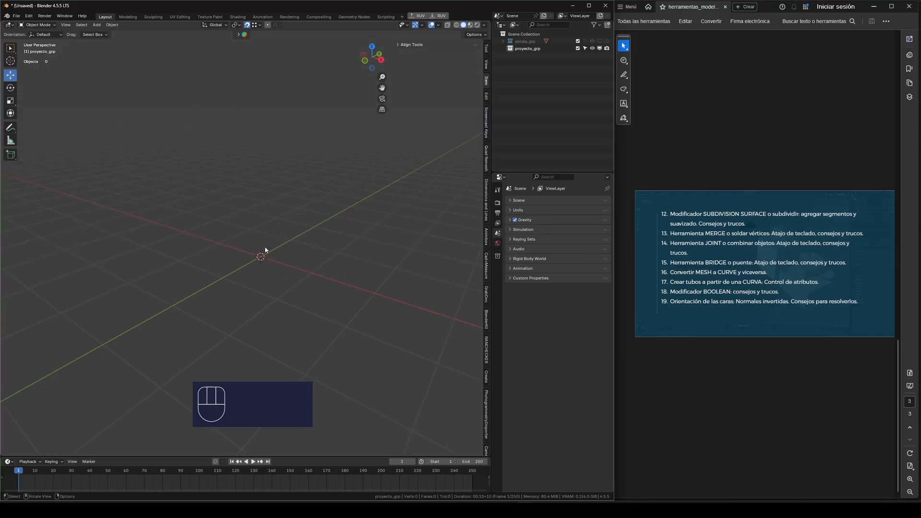
{"action": "mouse_move", "coordinate": [261, 237]}
{"action": "middle_mouse_down"}
{"action": "mouse_move", "coordinate": [286, 221]}
{"action": "mouse_move", "coordinate": [278, 229]}
{"action": "mouse_move", "coordinate": [220, 229]}
{"action": "mouse_move", "coordinate": [255, 220]}
{"action": "middle_mouse_up"}
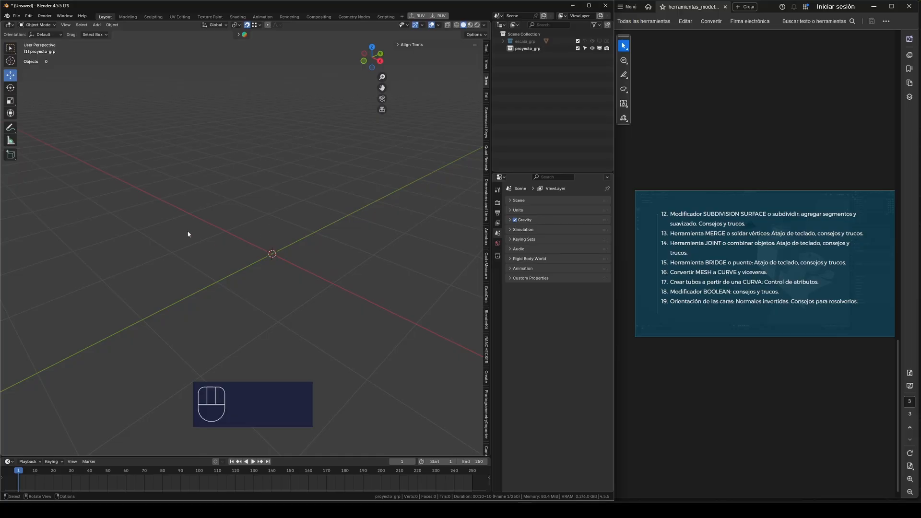
{"action": "middle_click_drag", "start_coordinate": [187, 231], "coordinate": [220, 228]}
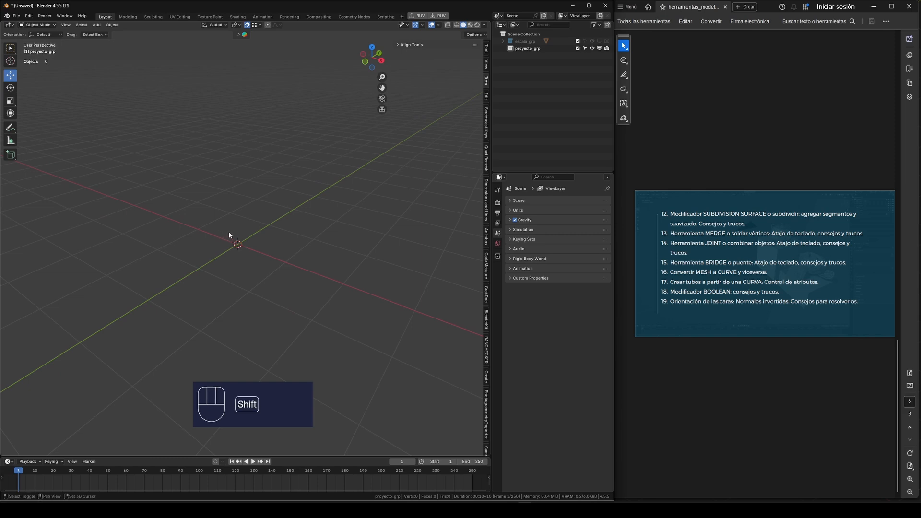
{"action": "key", "text": "shift+a"}
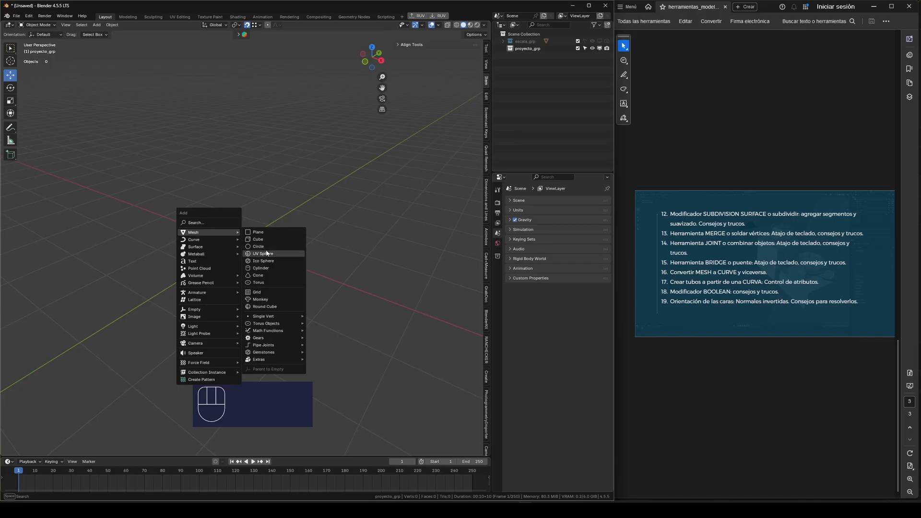
{"action": "left_click", "coordinate": [262, 232]}
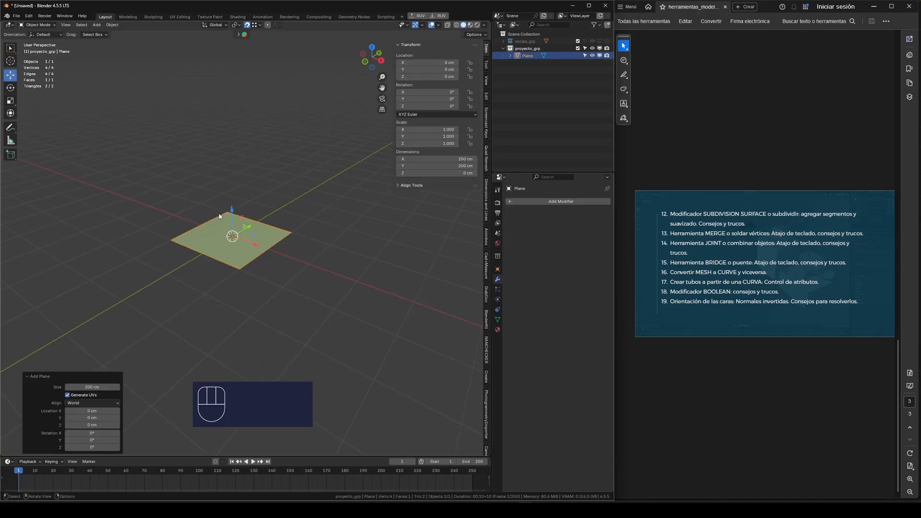
Add a Bézier circle curve at the world origin, over the plane.
{"action": "scroll", "coordinate": [233, 218], "scroll_direction": "up", "scroll_amount": 2}
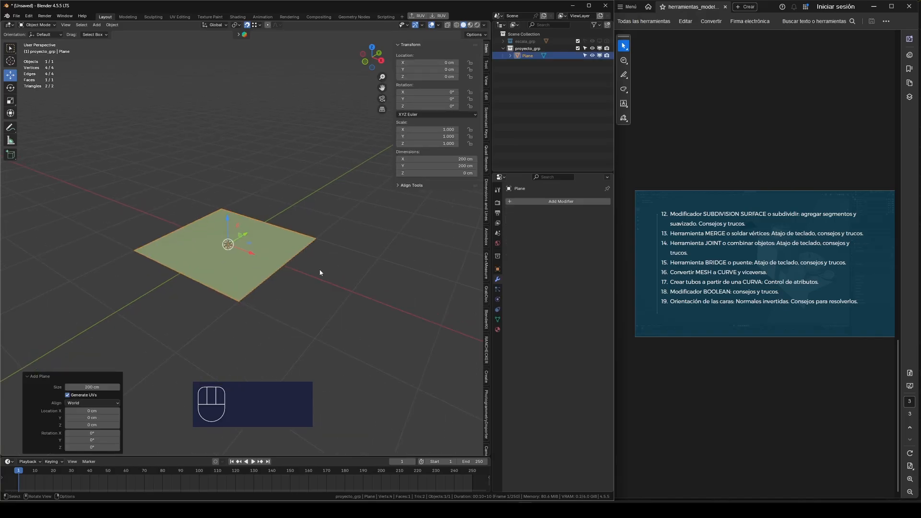
{"action": "key", "text": "shift+a"}
{"action": "mouse_move", "coordinate": [285, 272]}
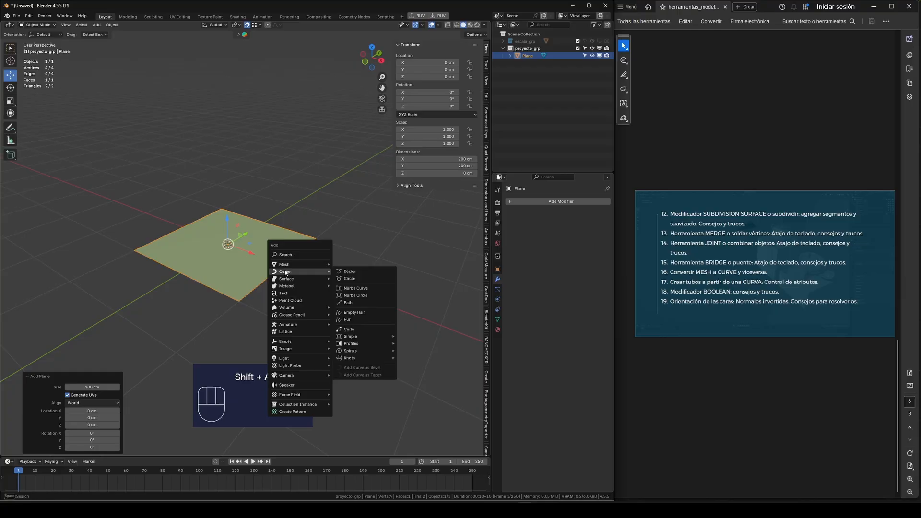
{"action": "left_click", "coordinate": [355, 279]}
{"action": "scroll", "coordinate": [288, 219], "scroll_direction": "down", "scroll_amount": 2}
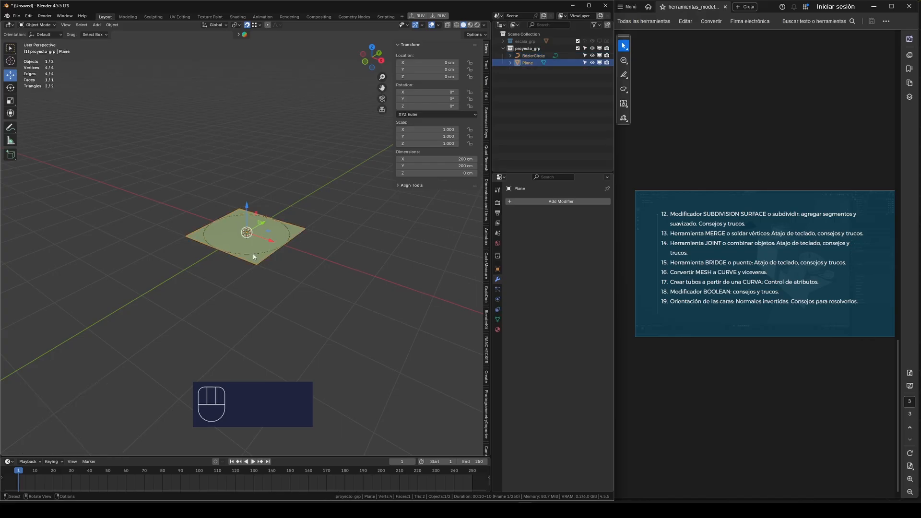
Move the plane about 236 cm along negative X so that it sits clear of the circle.
{"action": "scroll", "coordinate": [236, 240], "scroll_direction": "up", "scroll_amount": 3}
{"action": "left_click_drag", "start_coordinate": [289, 243], "coordinate": [174, 204]}
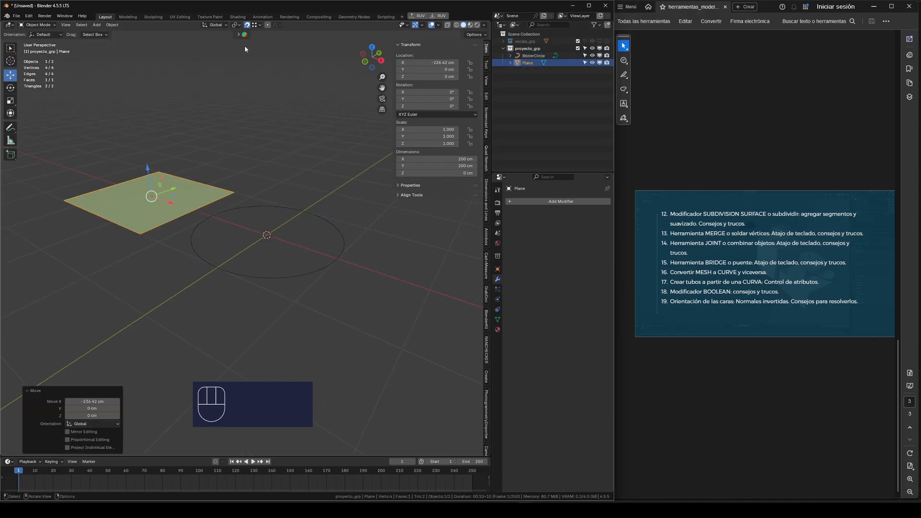
{"action": "middle_click_drag", "start_coordinate": [250, 139], "coordinate": [273, 157]}
{"action": "left_click_drag", "start_coordinate": [308, 178], "coordinate": [180, 234]}
{"action": "left_click", "coordinate": [162, 203]}
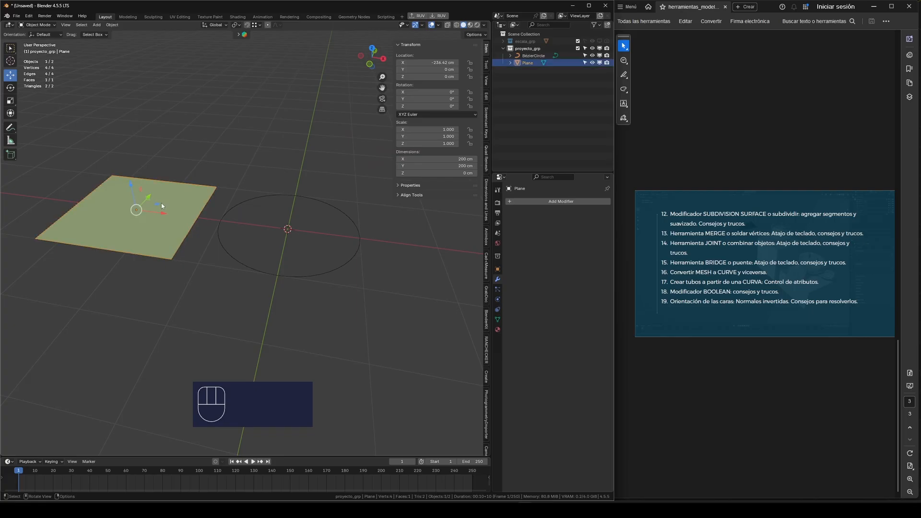
Open the Bézier circle for editing and select its control points one after another to examine their handles.
{"action": "middle_click_drag", "start_coordinate": [209, 197], "coordinate": [166, 200]}
{"action": "left_click", "coordinate": [304, 209]}
{"action": "scroll", "coordinate": [312, 216], "scroll_direction": "up", "scroll_amount": 1}
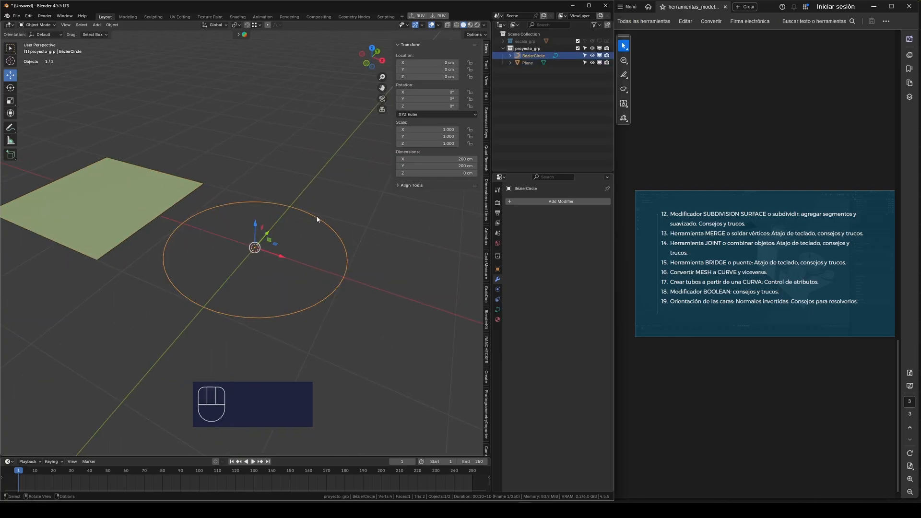
{"action": "scroll", "coordinate": [341, 223], "scroll_direction": "down", "scroll_amount": 2}
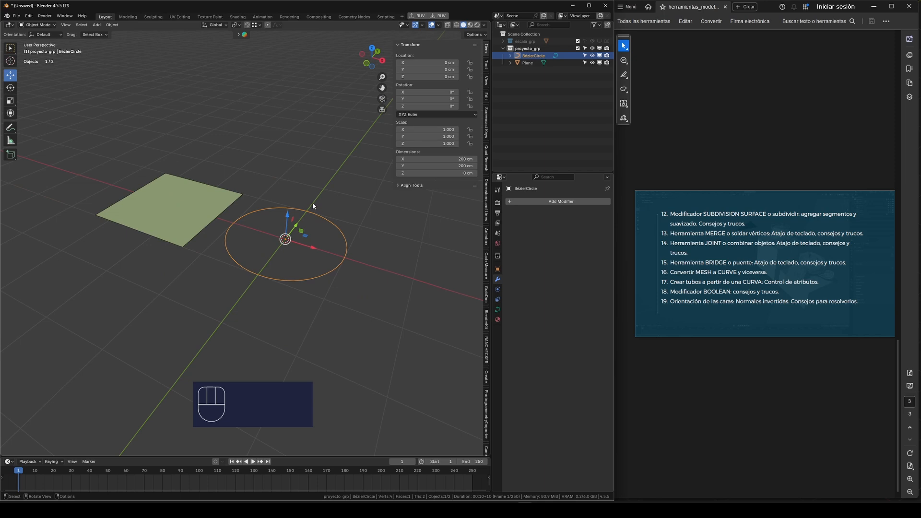
{"action": "key", "text": "Tab"}
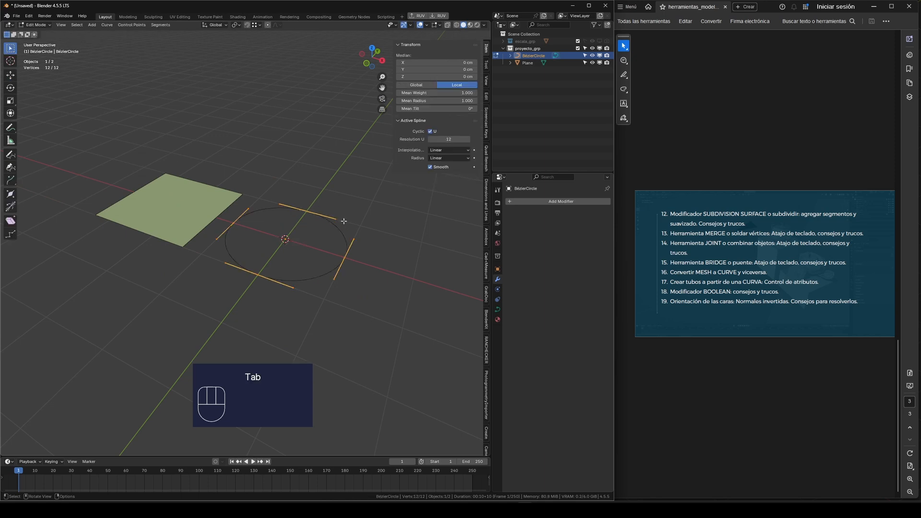
{"action": "scroll", "coordinate": [290, 197], "scroll_direction": "up", "scroll_amount": 2}
{"action": "left_click", "coordinate": [267, 194]}
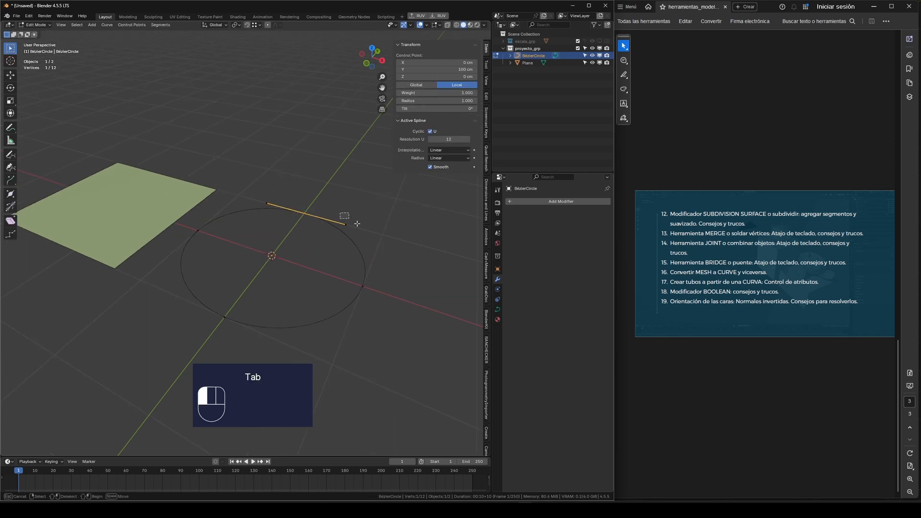
{"action": "left_click_drag", "start_coordinate": [243, 219], "coordinate": [200, 255]}
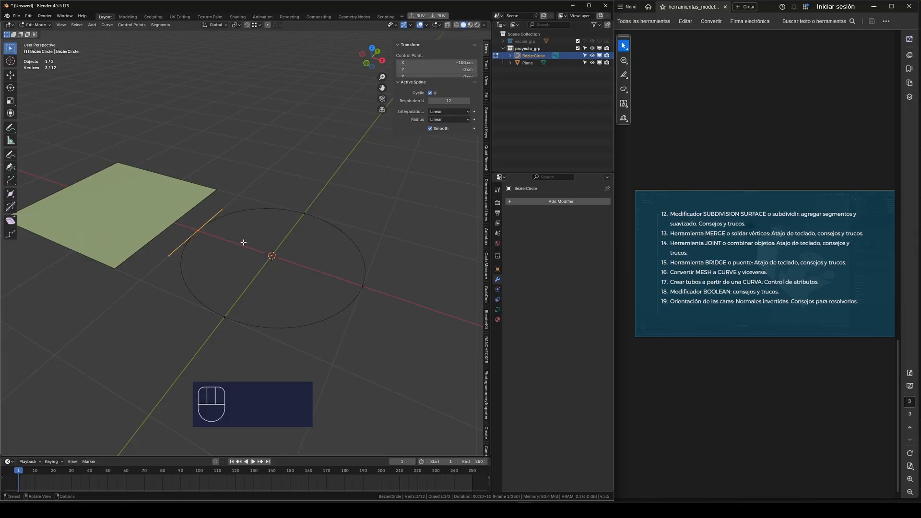
{"action": "left_click_drag", "start_coordinate": [187, 294], "coordinate": [331, 366]}
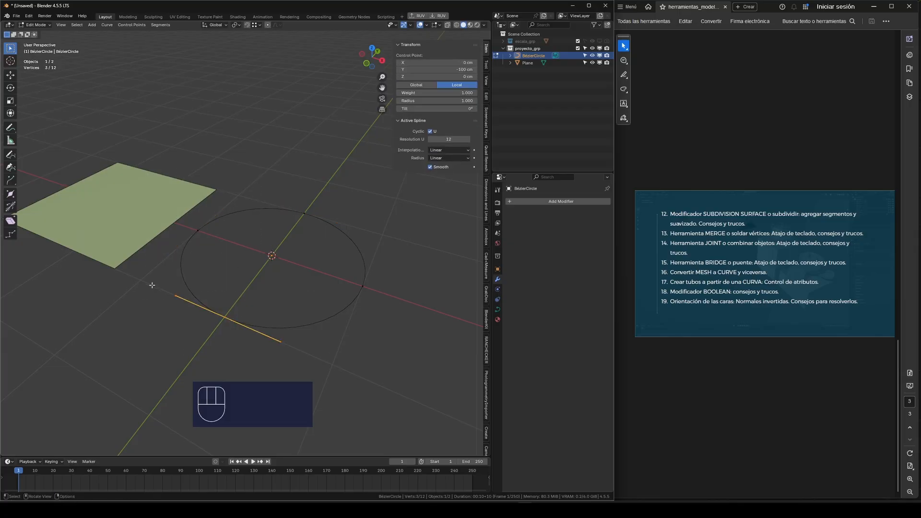
{"action": "left_click_drag", "start_coordinate": [327, 294], "coordinate": [389, 258]}
Try moving a handle and two control points of the Bézier circle, cancelling each move.
{"action": "key", "text": "a"}
{"action": "middle_click_drag", "start_coordinate": [250, 225], "coordinate": [399, 248]}
{"action": "left_click", "coordinate": [336, 244]}
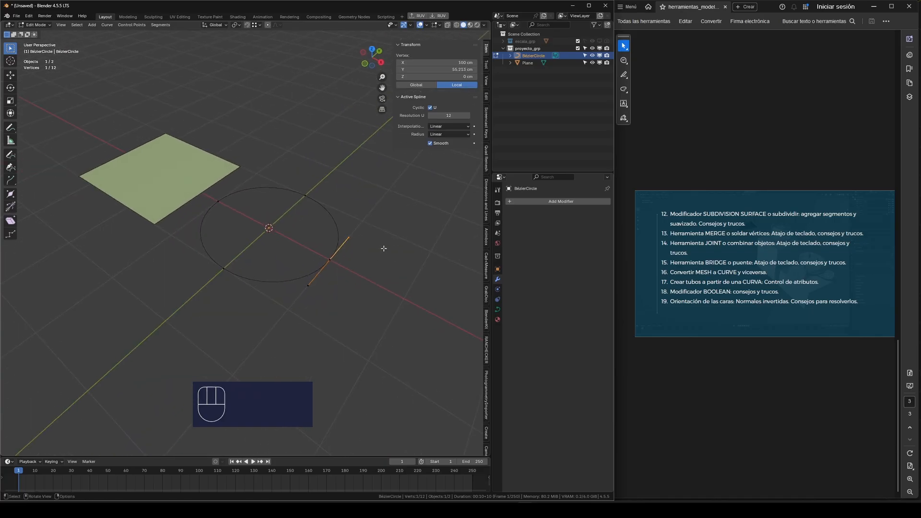
{"action": "key", "text": "g"}
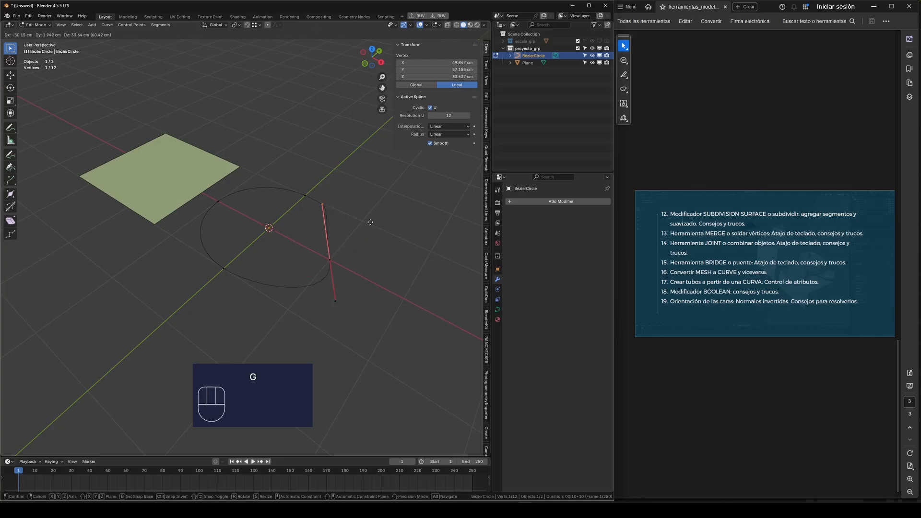
{"action": "right_click", "coordinate": [379, 271]}
{"action": "key", "text": "g"}
{"action": "right_click", "coordinate": [400, 272]}
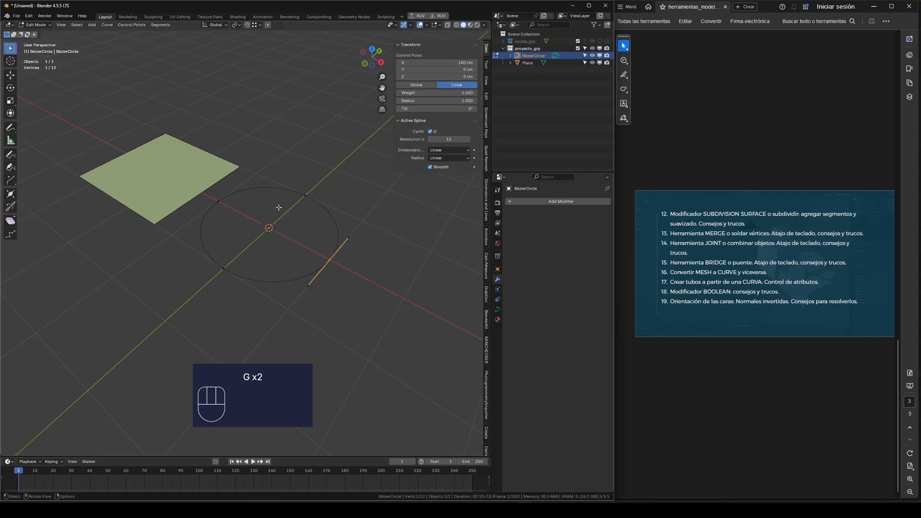
{"action": "left_click", "coordinate": [218, 201]}
{"action": "key", "text": "g"}
{"action": "right_click", "coordinate": [240, 175]}
Leave curve editing, open the plane for editing and try moving one of its corner vertices, cancelling the move.
{"action": "key", "text": "Tab"}
{"action": "left_click", "coordinate": [209, 175]}
{"action": "scroll", "coordinate": [259, 198], "scroll_direction": "down", "scroll_amount": 1}
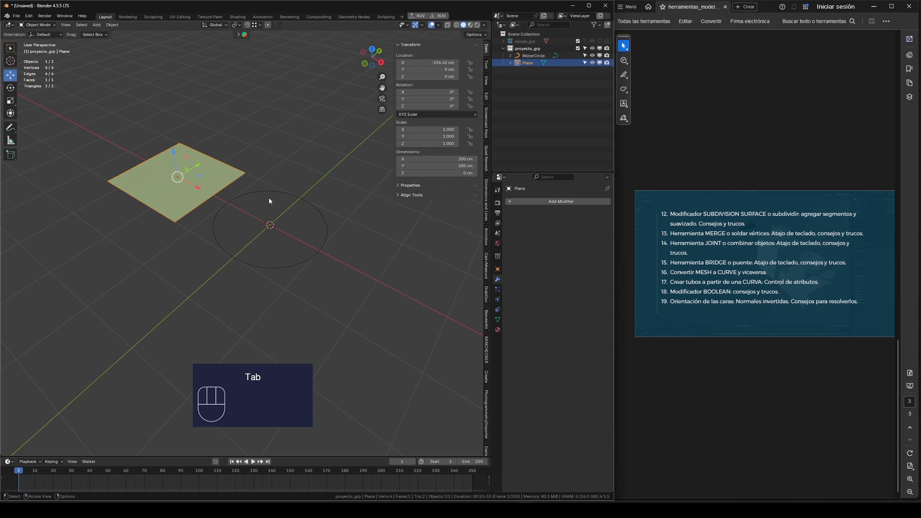
{"action": "key", "text": "Tab"}
{"action": "scroll", "coordinate": [271, 192], "scroll_direction": "up", "scroll_amount": 3}
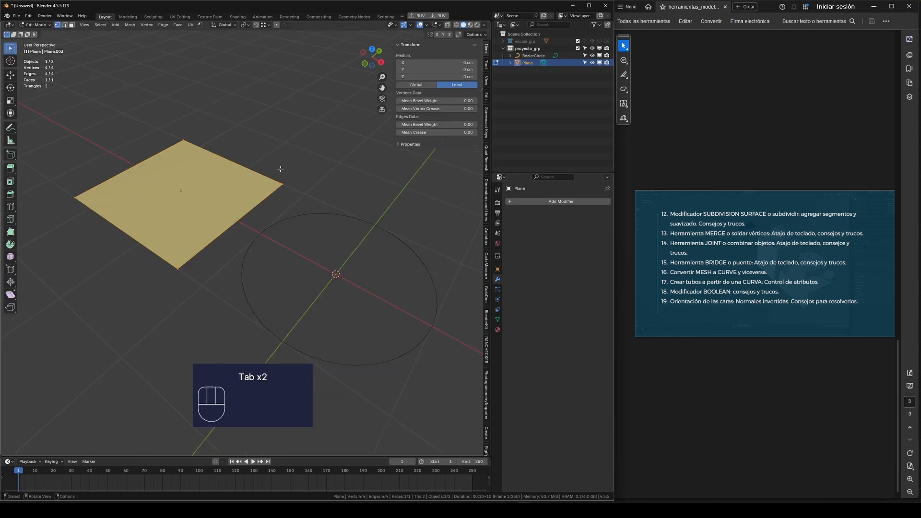
{"action": "left_click", "coordinate": [283, 184]}
{"action": "key", "text": "g"}
{"action": "right_click", "coordinate": [257, 138]}
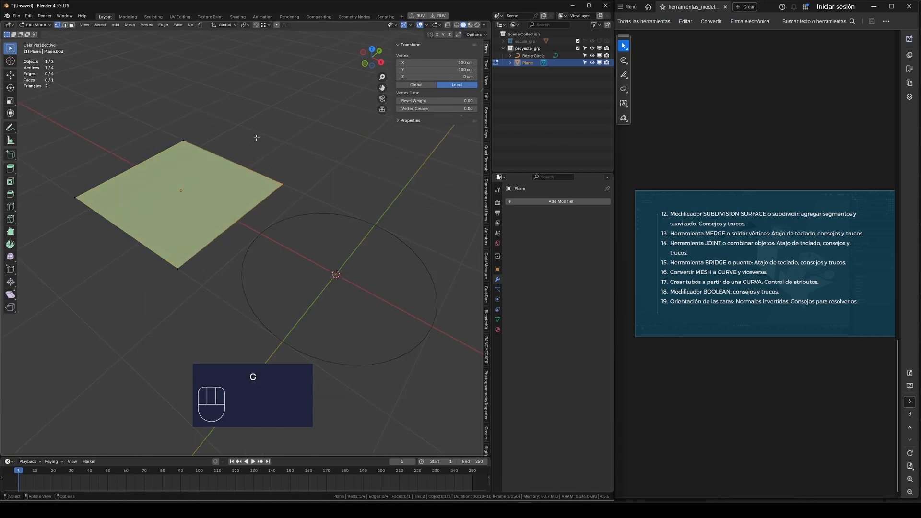
Select one of the plane's edges in edge selection mode and its face in face selection mode.
{"action": "key", "text": "2"}
{"action": "left_click", "coordinate": [243, 167]}
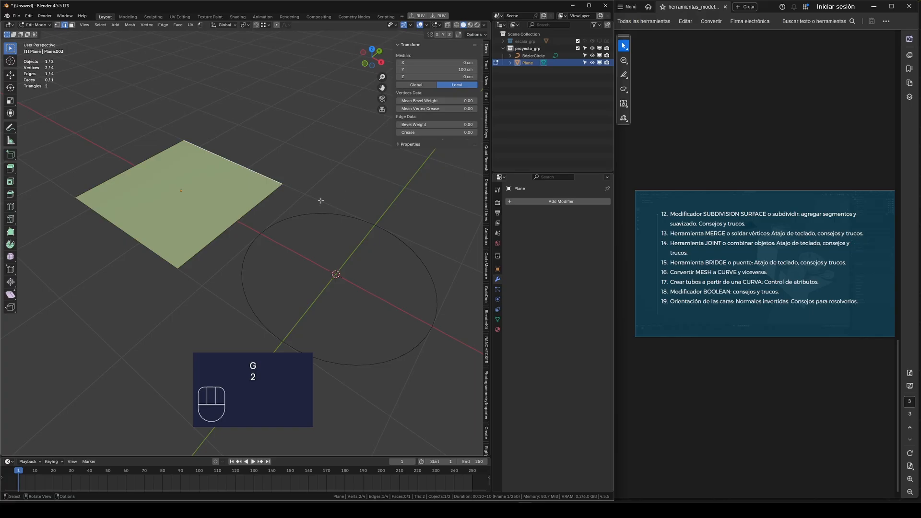
{"action": "key", "text": "3"}
{"action": "left_click", "coordinate": [235, 202]}
{"action": "middle_click_drag", "start_coordinate": [244, 224], "coordinate": [330, 245]}
Return to Object Mode and select the circle and the plane alternately to compare their object data types.
{"action": "key", "text": "Tab"}
{"action": "left_click", "coordinate": [320, 212]}
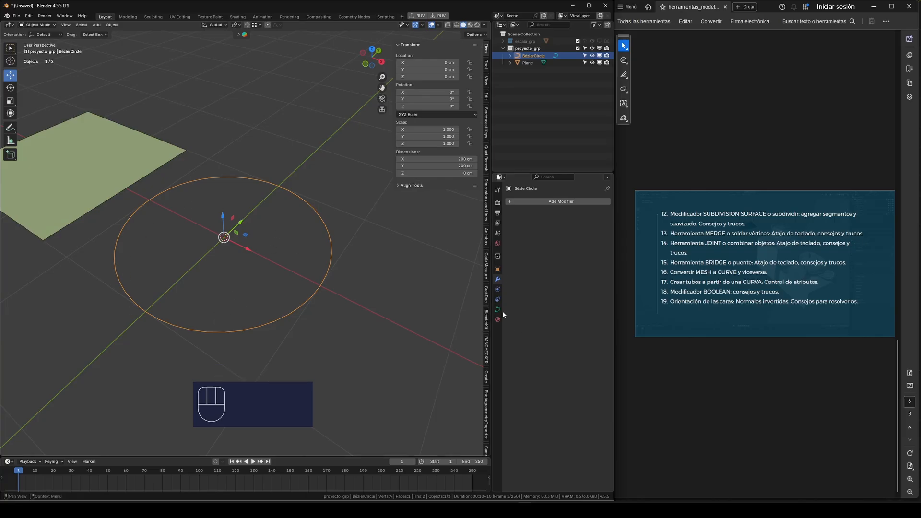
{"action": "scroll", "coordinate": [202, 187], "scroll_direction": "down", "scroll_amount": 1}
{"action": "left_click", "coordinate": [152, 175]}
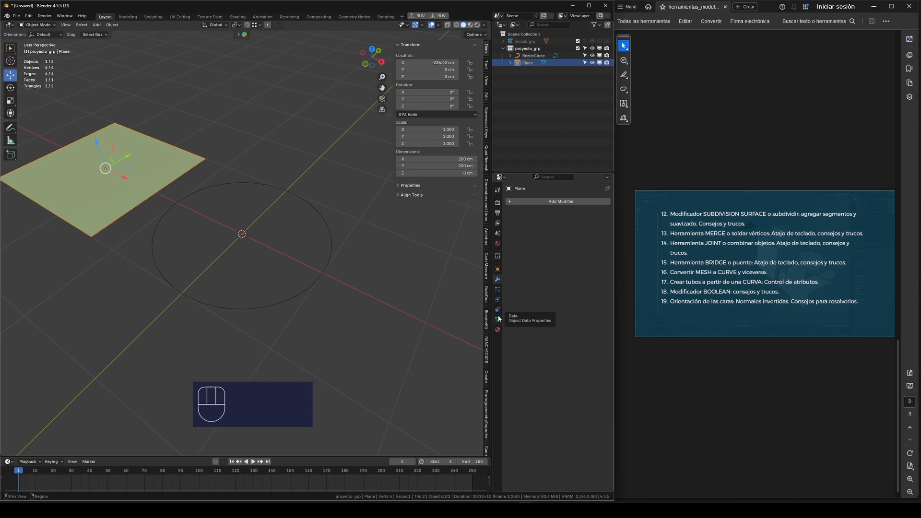
{"action": "left_click", "coordinate": [331, 258]}
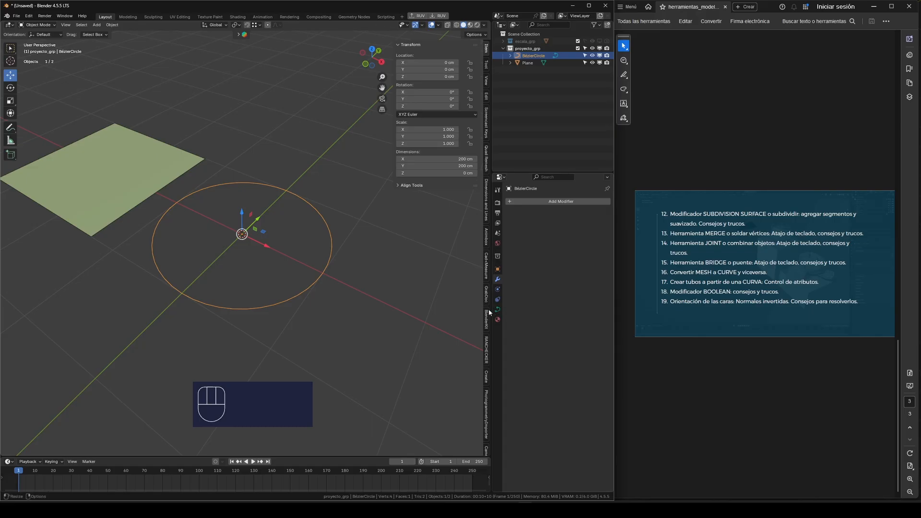
Compare the plane and the Bézier circle by selecting each, then open the circle's curve data properties with only its Geometry settings expanded.
{"action": "left_click", "coordinate": [156, 181]}
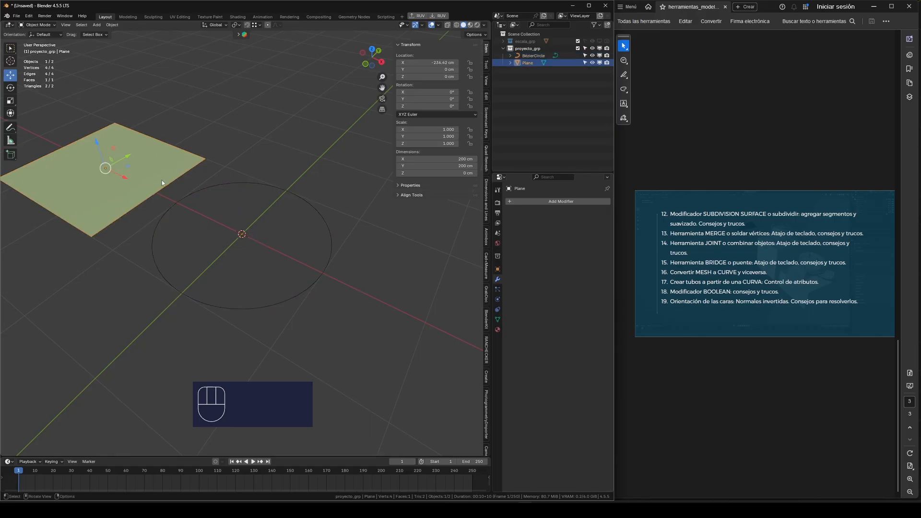
{"action": "left_click", "coordinate": [282, 193]}
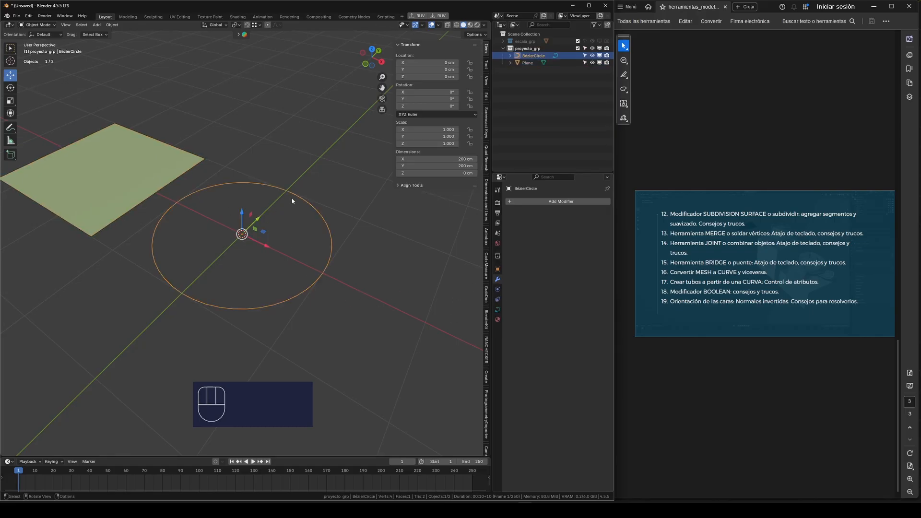
{"action": "left_click", "coordinate": [498, 310]}
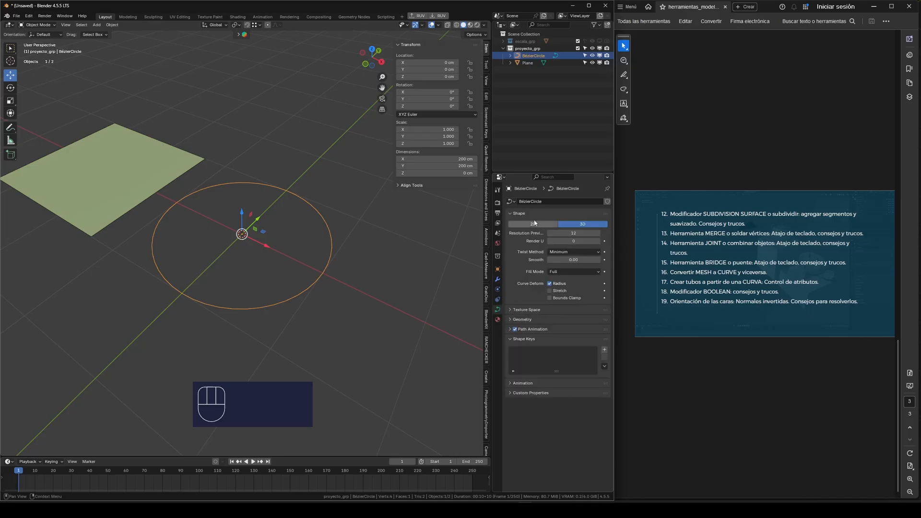
{"action": "left_click", "coordinate": [524, 339]}
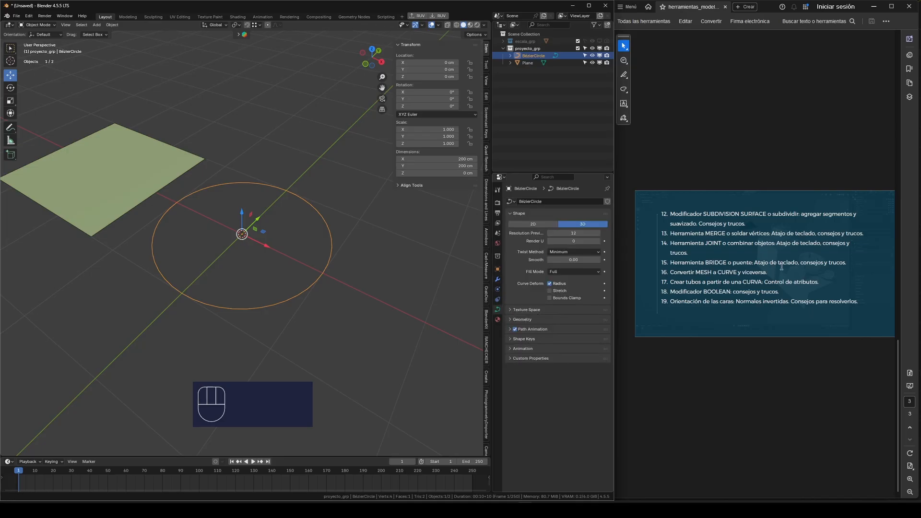
{"action": "left_click", "coordinate": [531, 320]}
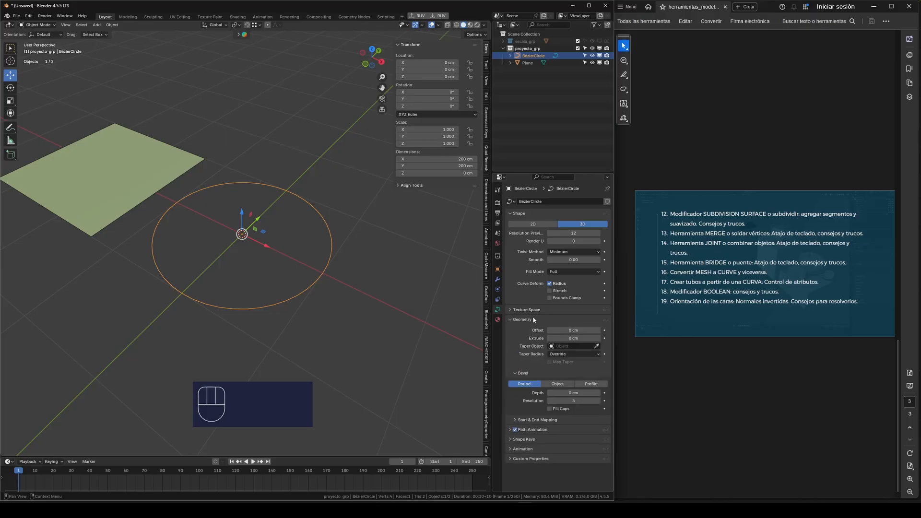
{"action": "left_click", "coordinate": [519, 214]}
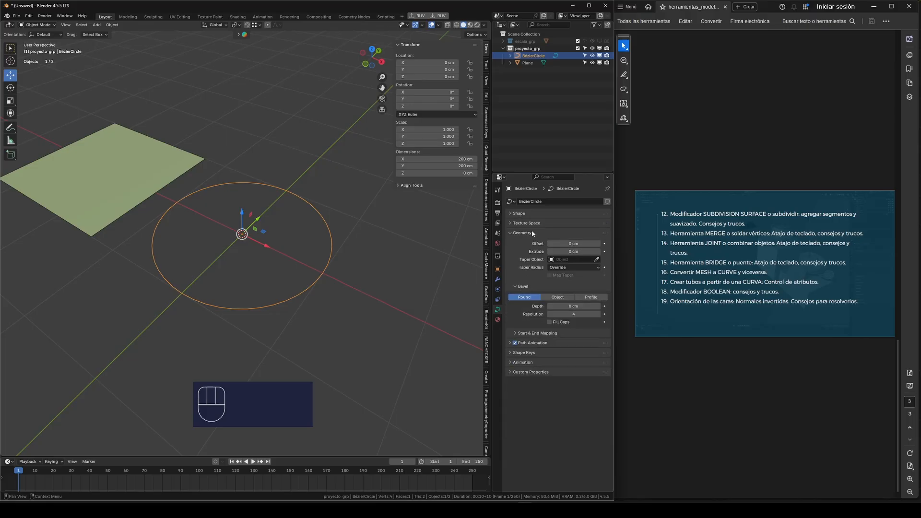
Set the Bézier circle's round bevel depth to 29 cm to turn it into a tube and inspect the shape.
{"action": "left_click_drag", "start_coordinate": [573, 306], "coordinate": [610, 306]}
{"action": "middle_click_drag", "start_coordinate": [307, 300], "coordinate": [336, 282]}
{"action": "scroll", "coordinate": [365, 301], "scroll_direction": "down", "scroll_amount": 1}
{"action": "scroll", "coordinate": [288, 248], "scroll_direction": "up", "scroll_amount": 3}
{"action": "middle_click_drag", "start_coordinate": [288, 248], "coordinate": [309, 267]}
{"action": "scroll", "coordinate": [340, 274], "scroll_direction": "down", "scroll_amount": 3}
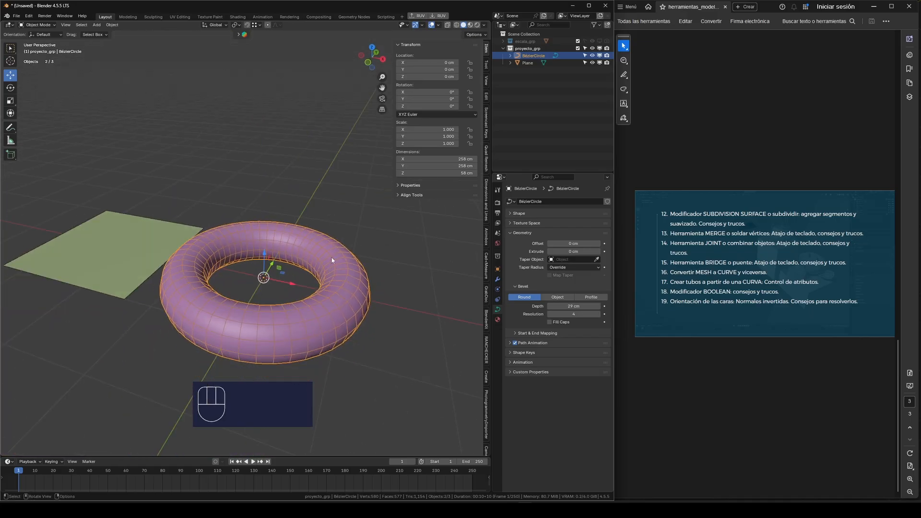
{"action": "scroll", "coordinate": [353, 271], "scroll_direction": "up", "scroll_amount": 2}
{"action": "scroll", "coordinate": [370, 279], "scroll_direction": "down", "scroll_amount": 1}
{"action": "mouse_move", "coordinate": [370, 279]}
{"action": "middle_mouse_down"}
{"action": "mouse_move", "coordinate": [341, 280]}
{"action": "mouse_move", "coordinate": [352, 274]}
{"action": "mouse_move", "coordinate": [341, 271]}
{"action": "mouse_move", "coordinate": [361, 277]}
{"action": "middle_mouse_up"}
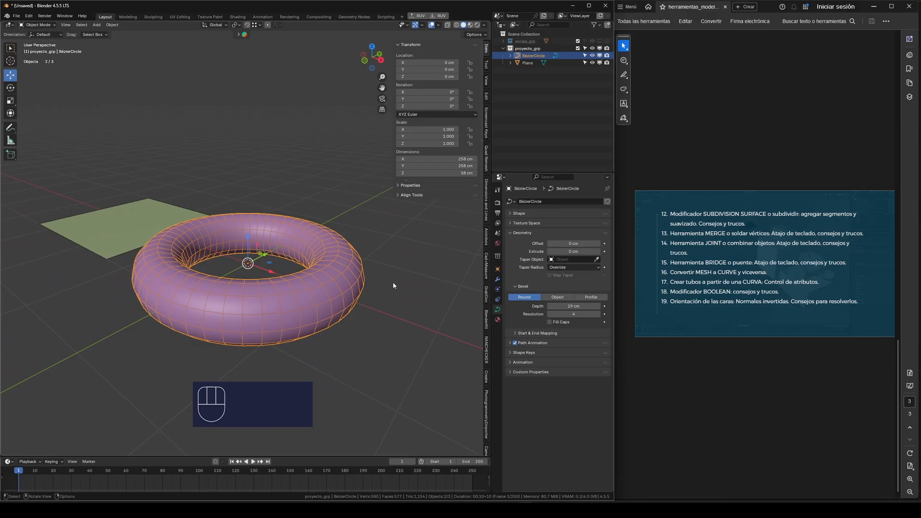
Open the beveled circle for curve editing and display it in wireframe to look for its control points.
{"action": "key", "text": "Tab"}
{"action": "scroll", "coordinate": [360, 264], "scroll_direction": "up", "scroll_amount": 3}
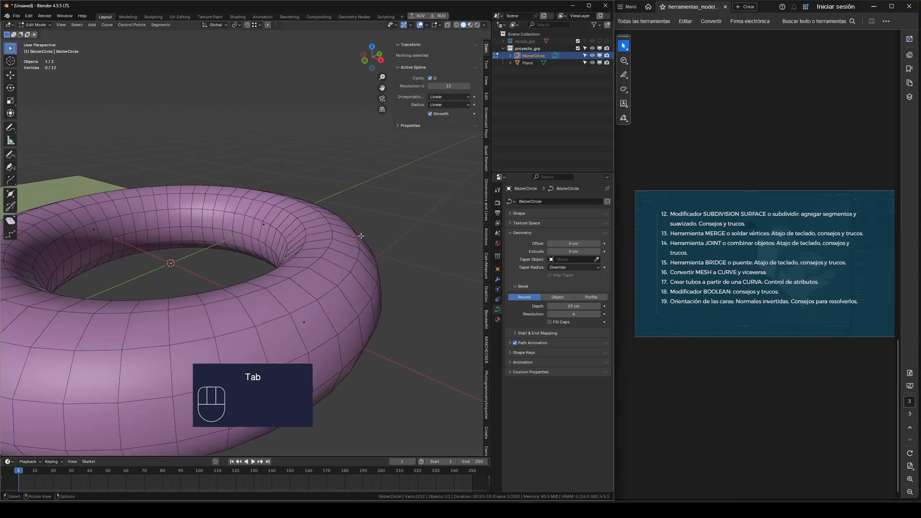
{"action": "scroll", "coordinate": [361, 235], "scroll_direction": "down", "scroll_amount": 3}
{"action": "key", "text": "Tab"}
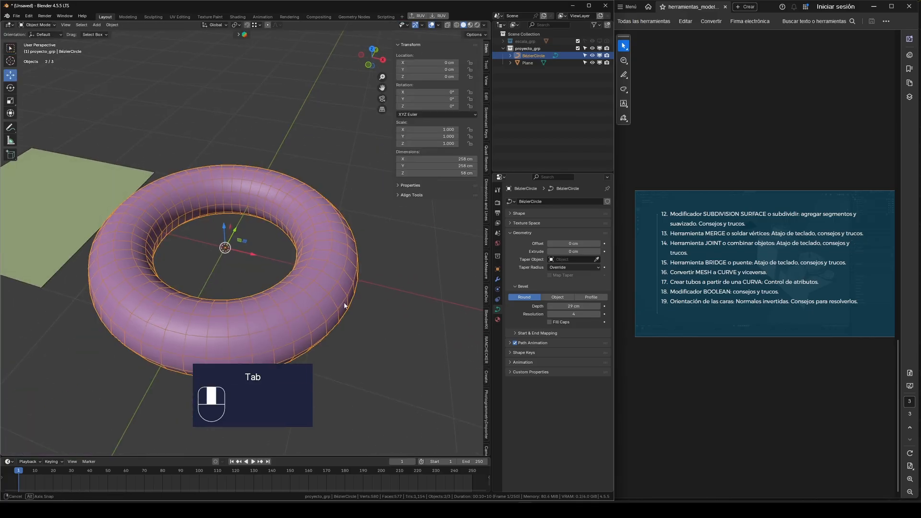
{"action": "key", "text": "Tab"}
{"action": "scroll", "coordinate": [343, 288], "scroll_direction": "up", "scroll_amount": 3}
{"action": "key", "text": "shift+z"}
{"action": "scroll", "coordinate": [340, 269], "scroll_direction": "down", "scroll_amount": 4}
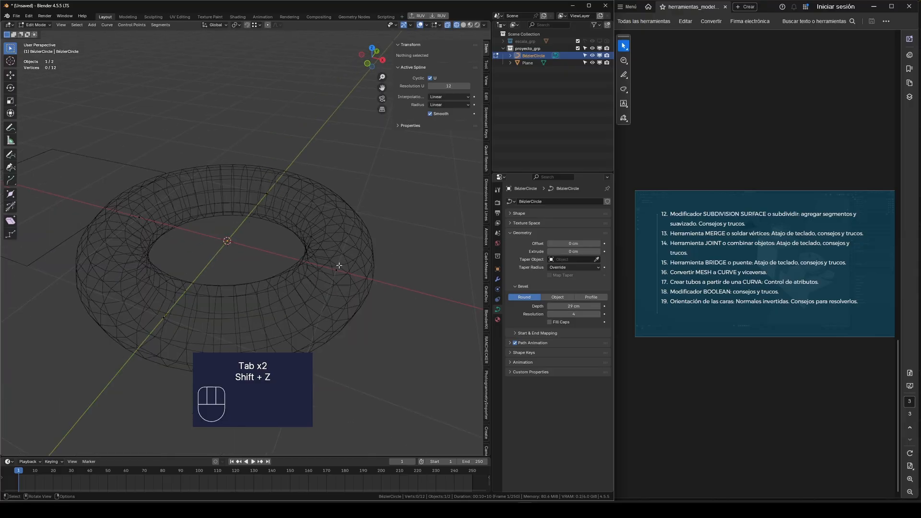
Try moving one of the curve's control points, cancel the move, and return to solid view in Object Mode.
{"action": "scroll", "coordinate": [340, 265], "scroll_direction": "down", "scroll_amount": 1}
{"action": "left_click_drag", "start_coordinate": [401, 307], "coordinate": [311, 253]}
{"action": "scroll", "coordinate": [312, 254], "scroll_direction": "down", "scroll_amount": 2}
{"action": "left_click", "coordinate": [352, 287]}
{"action": "middle_click_drag", "start_coordinate": [343, 280], "coordinate": [351, 303]}
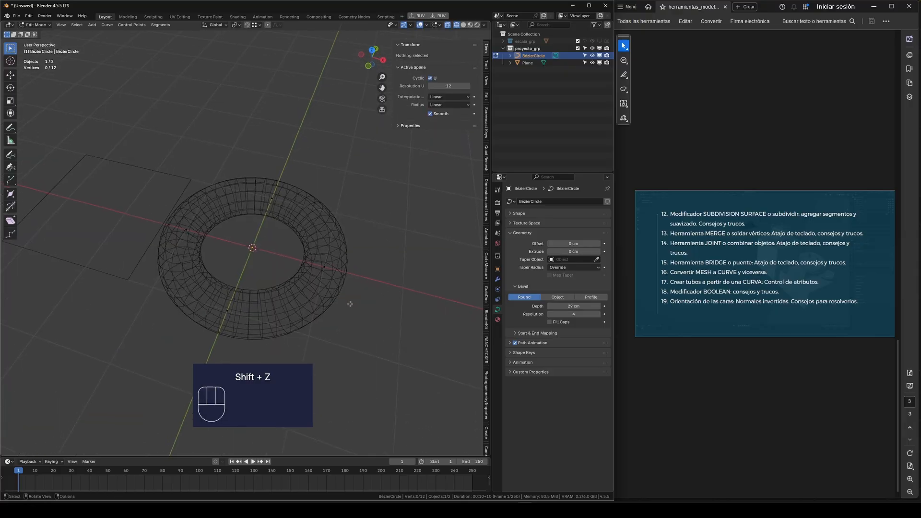
{"action": "left_click", "coordinate": [324, 267]}
{"action": "key", "text": "g"}
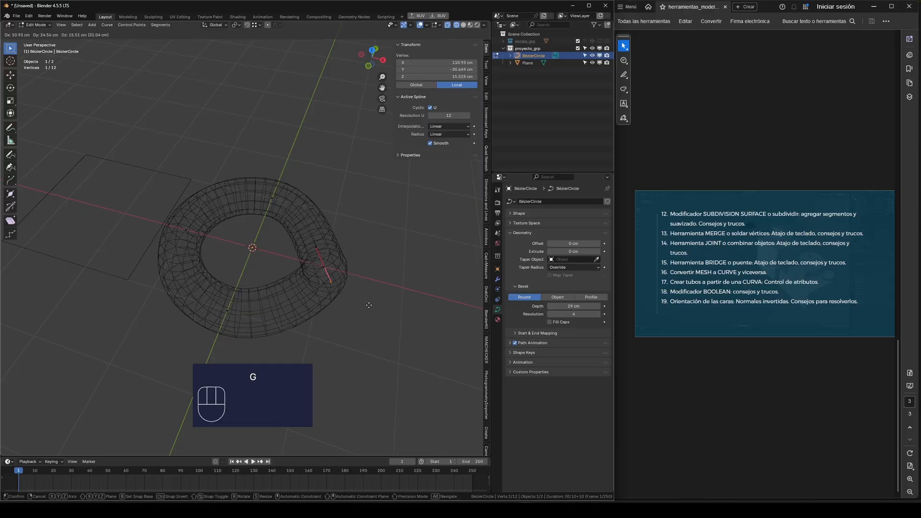
{"action": "right_click", "coordinate": [338, 310]}
{"action": "mouse_move", "coordinate": [379, 292]}
{"action": "middle_mouse_down"}
{"action": "mouse_move", "coordinate": [329, 255]}
{"action": "mouse_move", "coordinate": [342, 282]}
{"action": "middle_mouse_up"}
{"action": "key", "text": "shift+z"}
{"action": "key", "text": "Tab"}
Select the plane and the beveled circle alternately in the viewport to compare their mesh and curve data properties.
{"action": "scroll", "coordinate": [411, 307], "scroll_direction": "down", "scroll_amount": 2}
{"action": "scroll", "coordinate": [231, 236], "scroll_direction": "up", "scroll_amount": 2}
{"action": "left_click", "coordinate": [224, 235]}
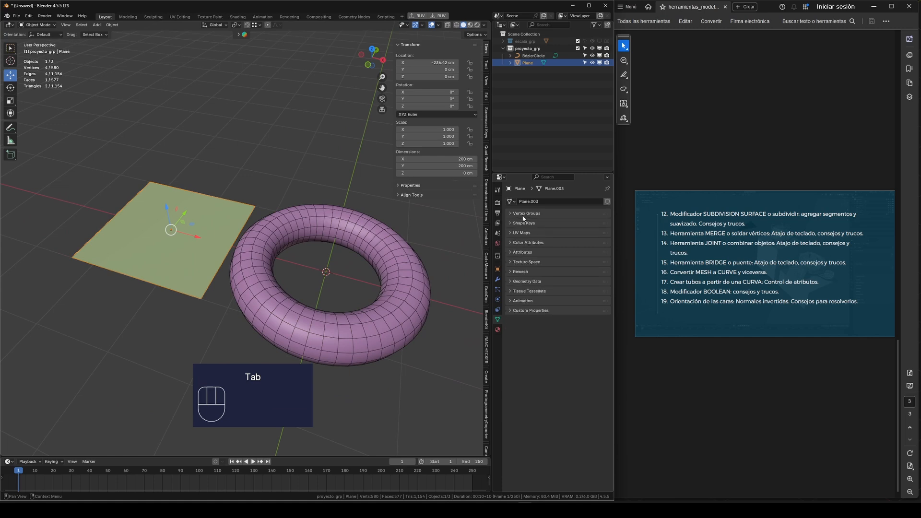
{"action": "scroll", "coordinate": [288, 278], "scroll_direction": "down", "scroll_amount": 3}
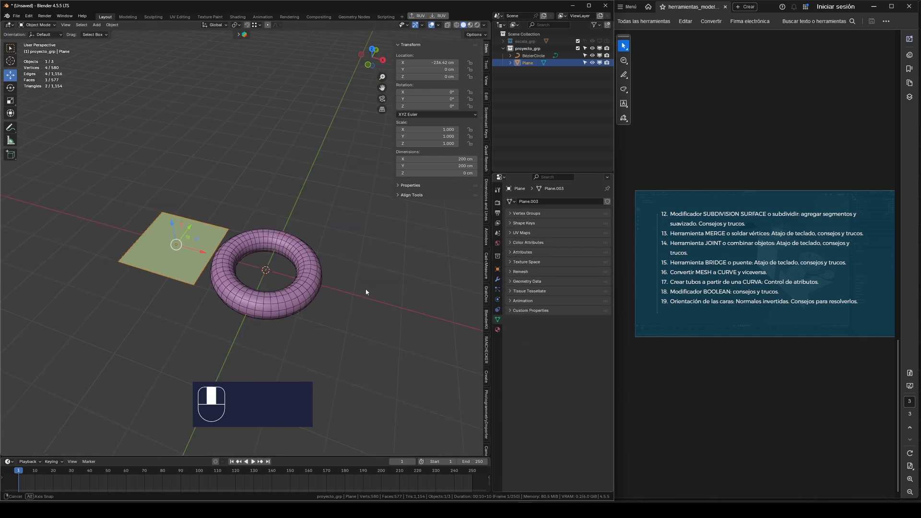
{"action": "scroll", "coordinate": [304, 283], "scroll_direction": "up", "scroll_amount": 2}
{"action": "left_click", "coordinate": [303, 282]}
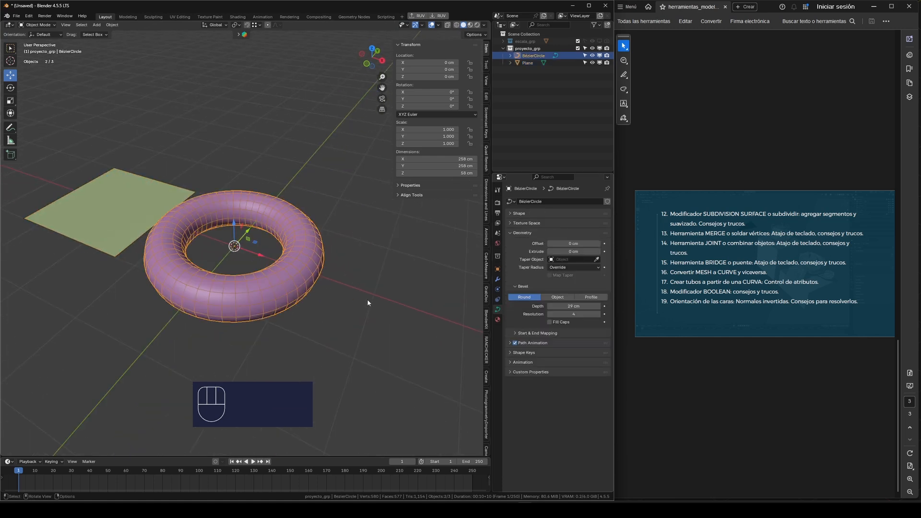
{"action": "scroll", "coordinate": [307, 255], "scroll_direction": "up", "scroll_amount": 2}
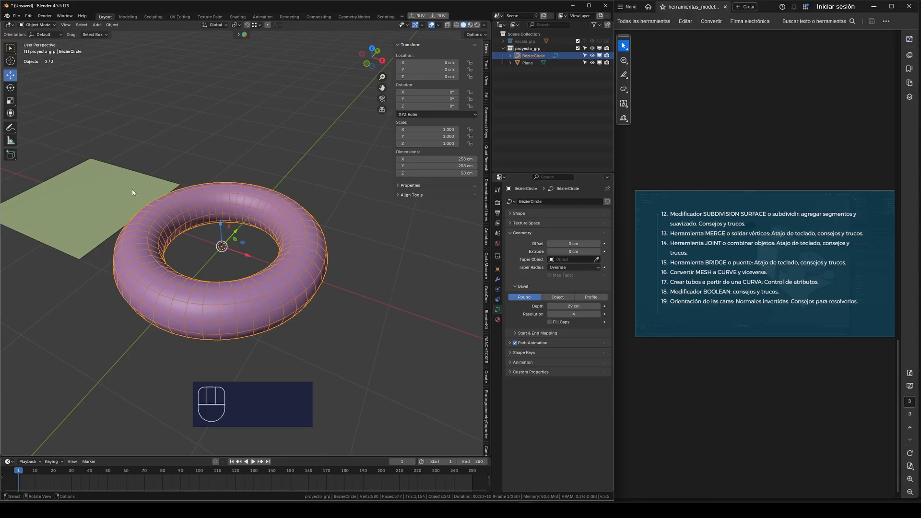
{"action": "left_click", "coordinate": [115, 189]}
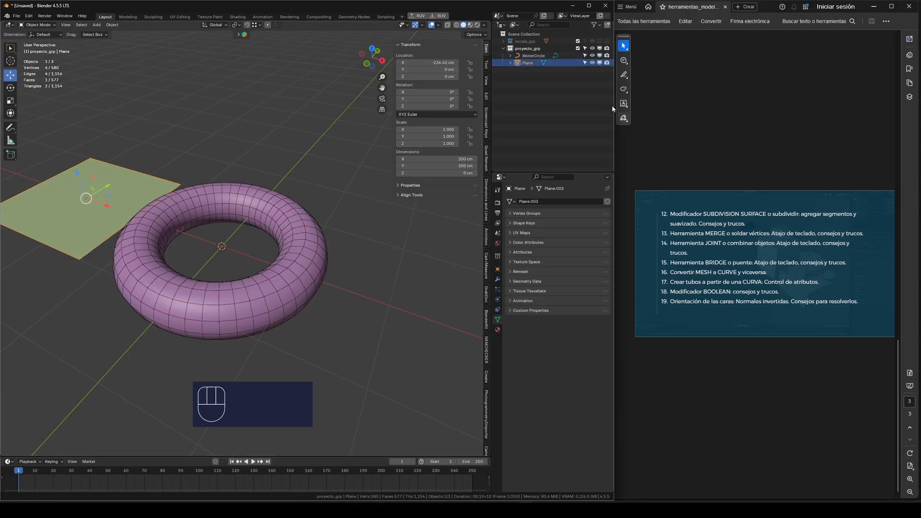
Compare the object type icons of the circle and the plane by selecting their scene collection entries in turn.
{"action": "left_click", "coordinate": [532, 58]}
{"action": "left_click", "coordinate": [530, 63]}
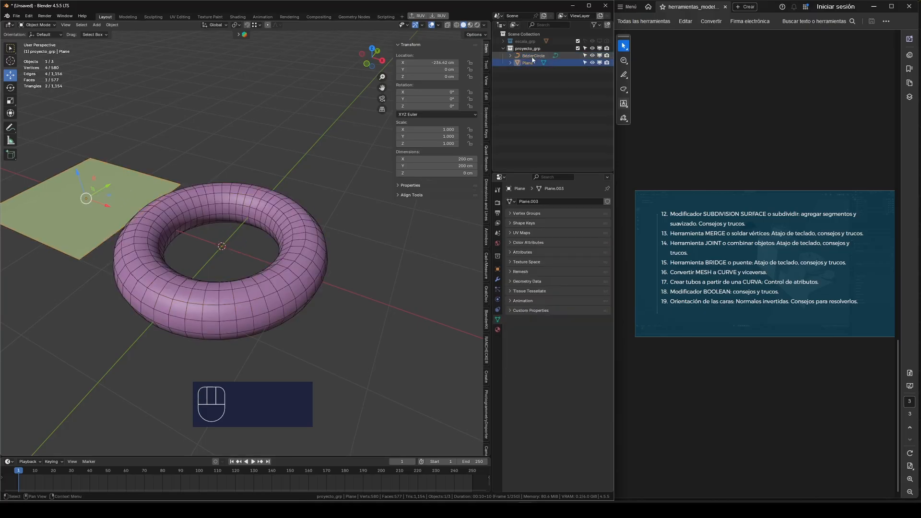
{"action": "left_click", "coordinate": [533, 58]}
{"action": "left_click", "coordinate": [529, 63]}
{"action": "left_click", "coordinate": [523, 50]}
{"action": "left_click", "coordinate": [519, 57]}
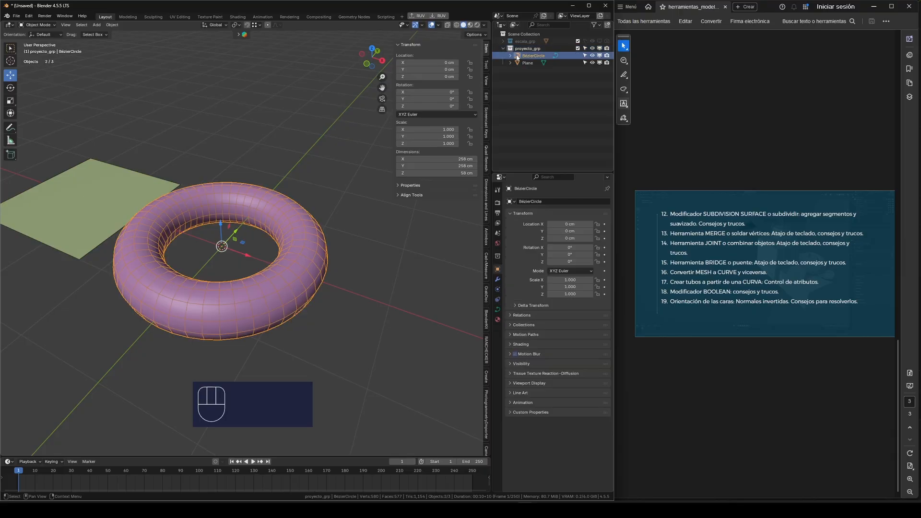
{"action": "left_click", "coordinate": [528, 63]}
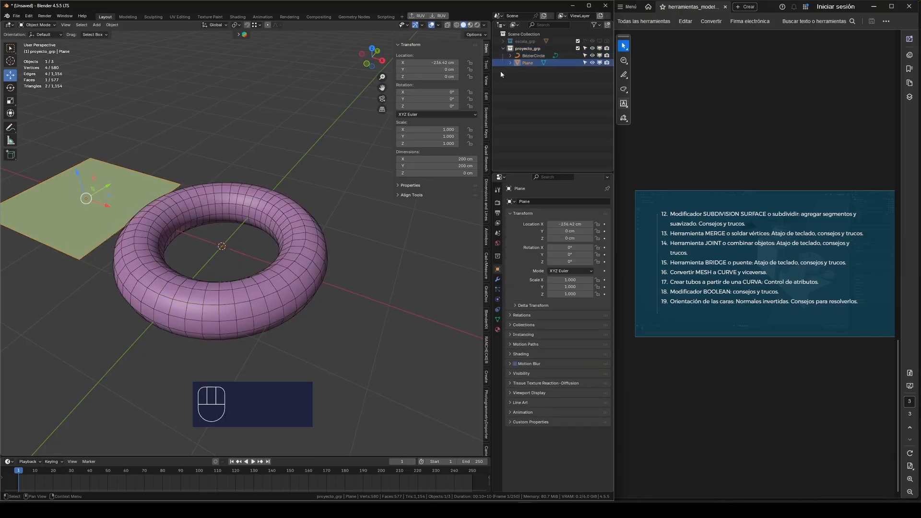
Convert the beveled Bézier circle from a curve to a mesh.
{"action": "left_click", "coordinate": [291, 225]}
{"action": "right_click", "coordinate": [301, 210]}
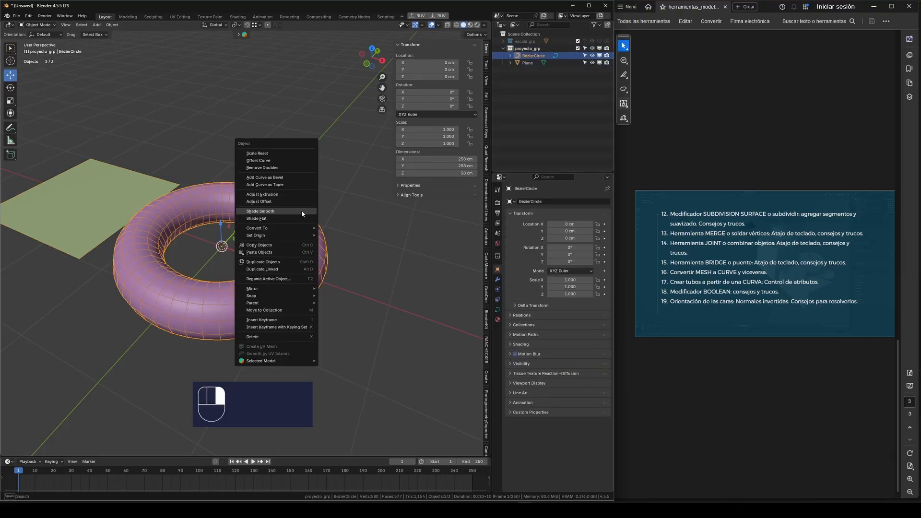
{"action": "mouse_move", "coordinate": [267, 230]}
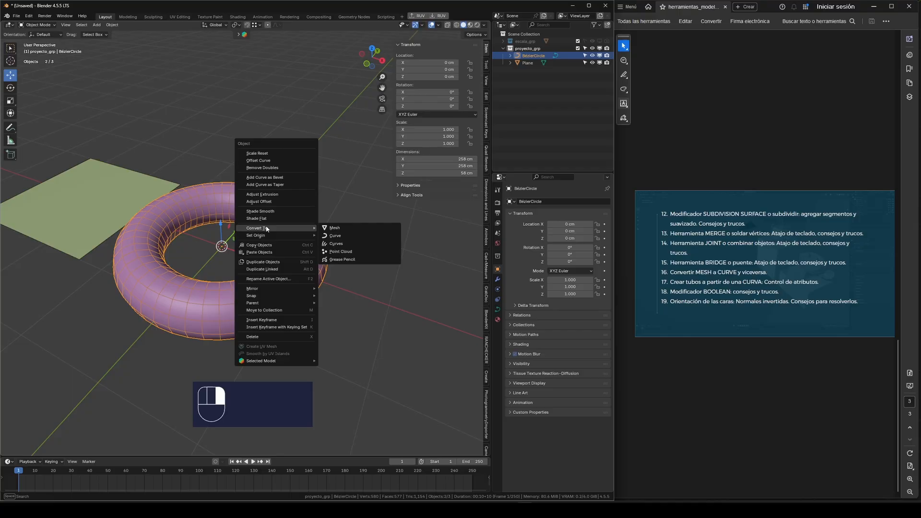
{"action": "left_click", "coordinate": [346, 229]}
{"action": "right_click", "coordinate": [303, 224]}
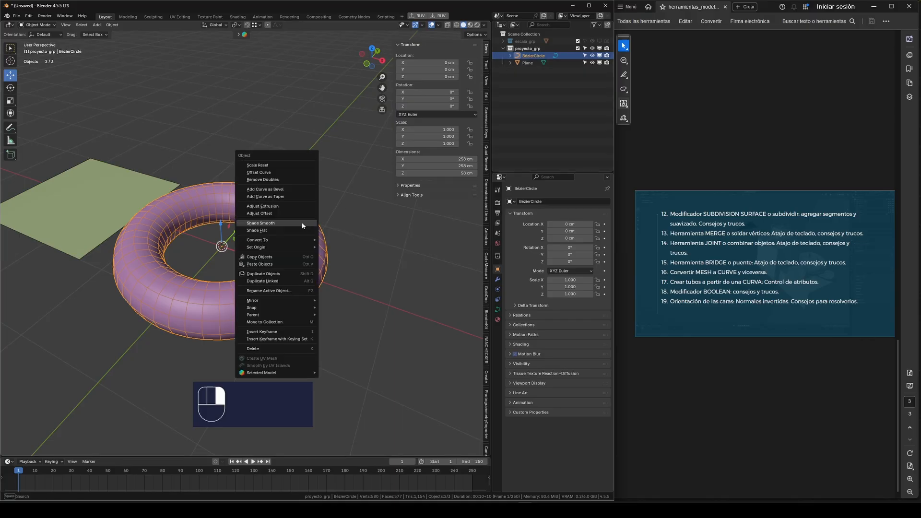
{"action": "left_click", "coordinate": [344, 241]}
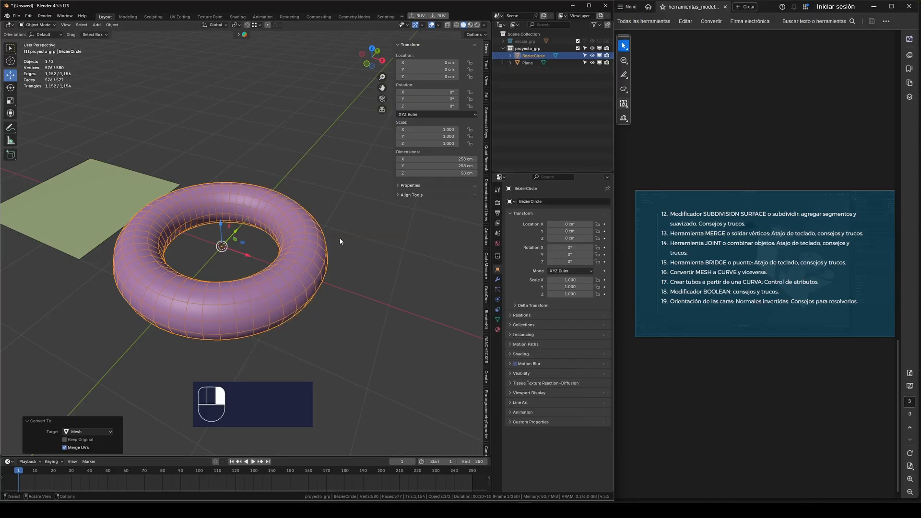
Open the converted ring in Edit Mode with vertex selection and select several of its vertices one at a time.
{"action": "key", "text": "Tab"}
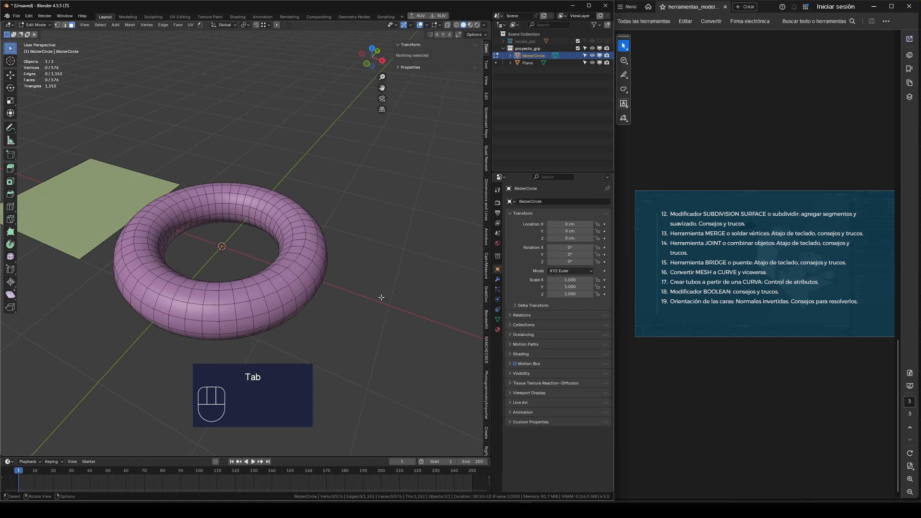
{"action": "key", "text": "1"}
{"action": "scroll", "coordinate": [379, 295], "scroll_direction": "up", "scroll_amount": 3}
{"action": "left_click", "coordinate": [314, 225]}
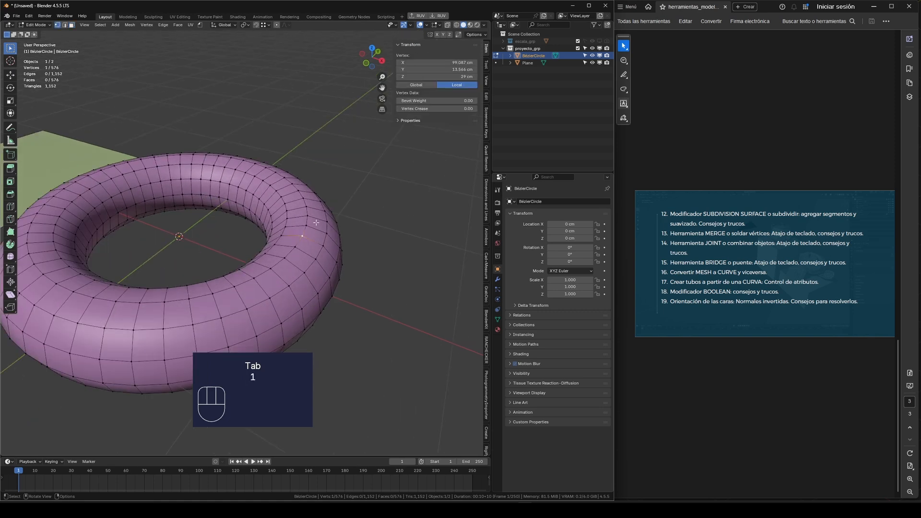
{"action": "middle_click_drag", "start_coordinate": [317, 223], "coordinate": [302, 207]}
{"action": "left_click", "coordinate": [286, 236]}
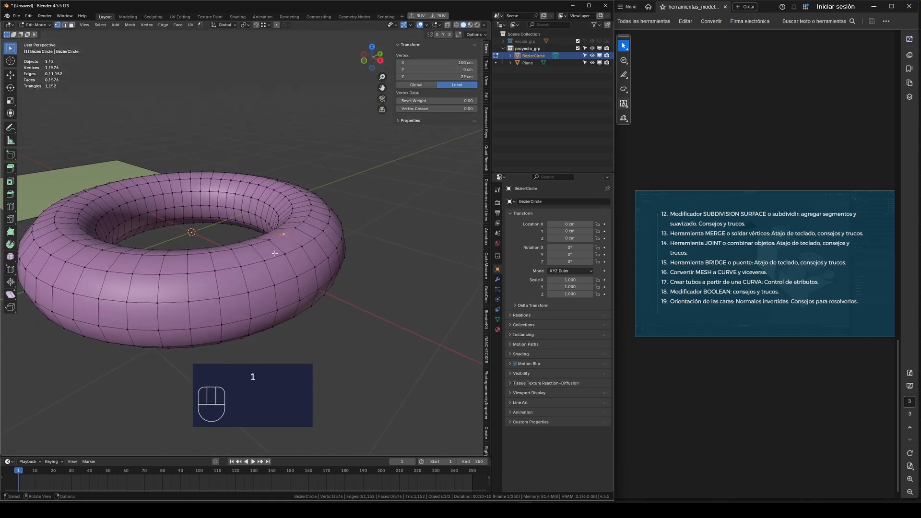
{"action": "left_click", "coordinate": [316, 257]}
Try moving one of the ring's vertices with the Move tool, about 43 cm along X and upward along Z, undoing each move.
{"action": "left_click", "coordinate": [10, 75]}
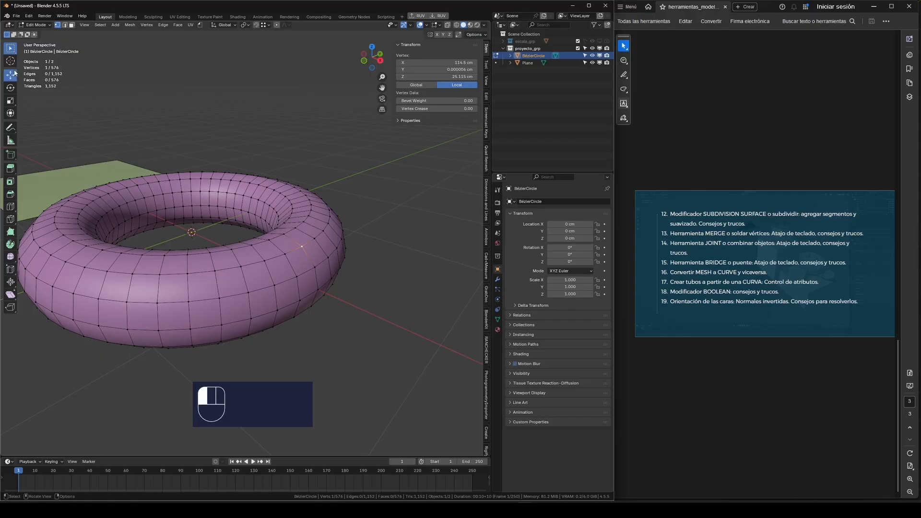
{"action": "left_click_drag", "start_coordinate": [319, 238], "coordinate": [391, 257]}
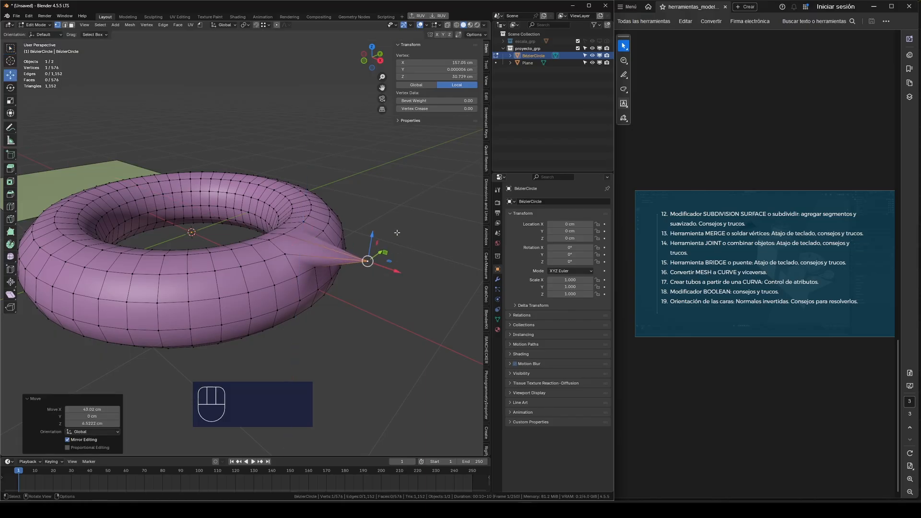
{"action": "key", "text": "ctrl+z"}
{"action": "middle_click_drag", "start_coordinate": [353, 263], "coordinate": [377, 269]}
{"action": "left_click_drag", "start_coordinate": [322, 238], "coordinate": [327, 197]}
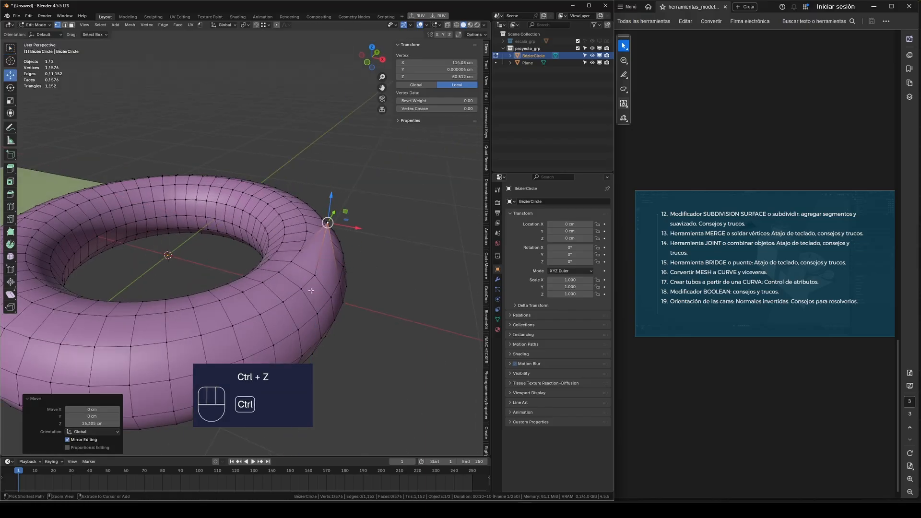
{"action": "key", "text": "ctrl+z"}
Try raising two other vertices on the ring's outer side, undoing each move.
{"action": "left_click", "coordinate": [315, 273]}
{"action": "left_click_drag", "start_coordinate": [318, 248], "coordinate": [321, 227]}
{"action": "key", "text": "ctrl+z"}
{"action": "middle_click_drag", "start_coordinate": [360, 247], "coordinate": [366, 274]}
{"action": "left_click", "coordinate": [345, 302]}
{"action": "scroll", "coordinate": [345, 300], "scroll_direction": "down", "scroll_amount": 2}
{"action": "left_click_drag", "start_coordinate": [349, 278], "coordinate": [370, 227]}
{"action": "key", "text": "ctrl+z"}
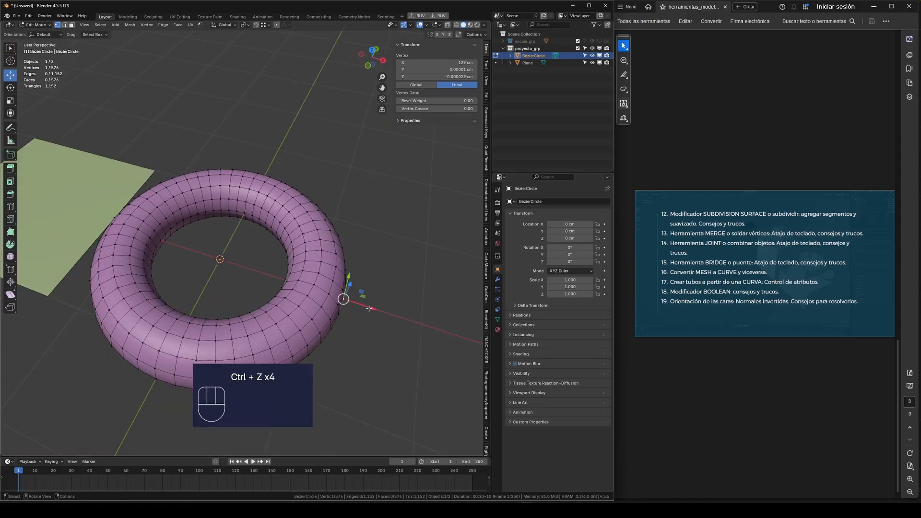
Try raising the ring's outermost vertex once more from a lower view, undo the move and return to Object Mode.
{"action": "middle_click_drag", "start_coordinate": [369, 300], "coordinate": [346, 265]}
{"action": "left_click_drag", "start_coordinate": [335, 255], "coordinate": [340, 235]}
{"action": "key", "text": "ctrl+z"}
{"action": "middle_click_drag", "start_coordinate": [354, 236], "coordinate": [375, 306]}
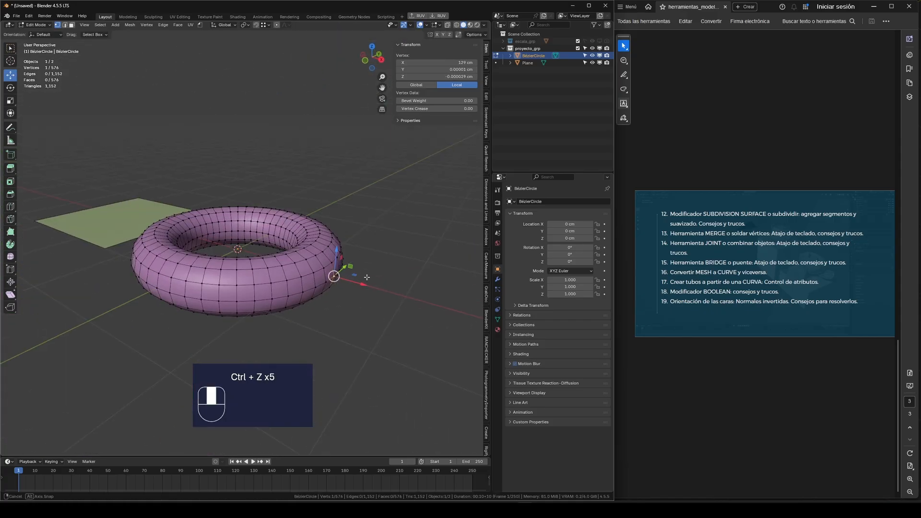
{"action": "key", "text": "Tab"}
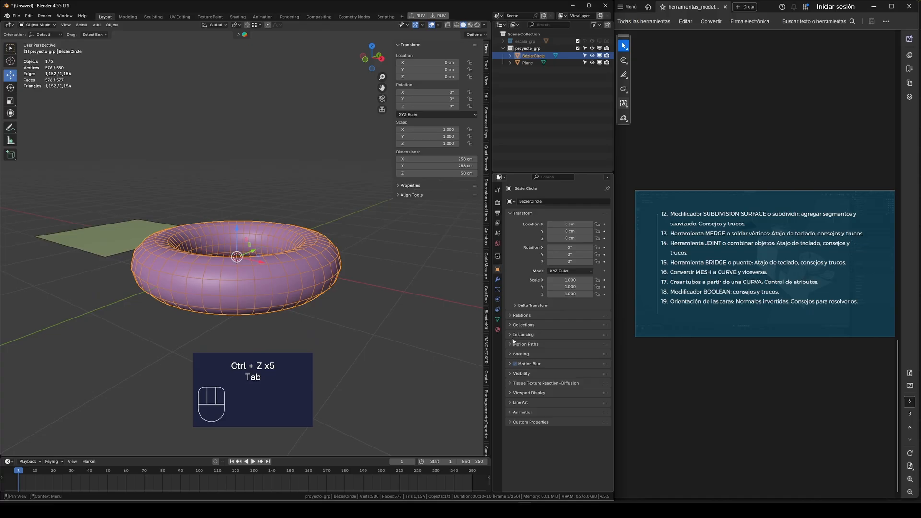
{"action": "mouse_move", "coordinate": [398, 321]}
{"action": "middle_mouse_down"}
{"action": "mouse_move", "coordinate": [387, 318]}
{"action": "mouse_move", "coordinate": [394, 308]}
{"action": "middle_mouse_up"}
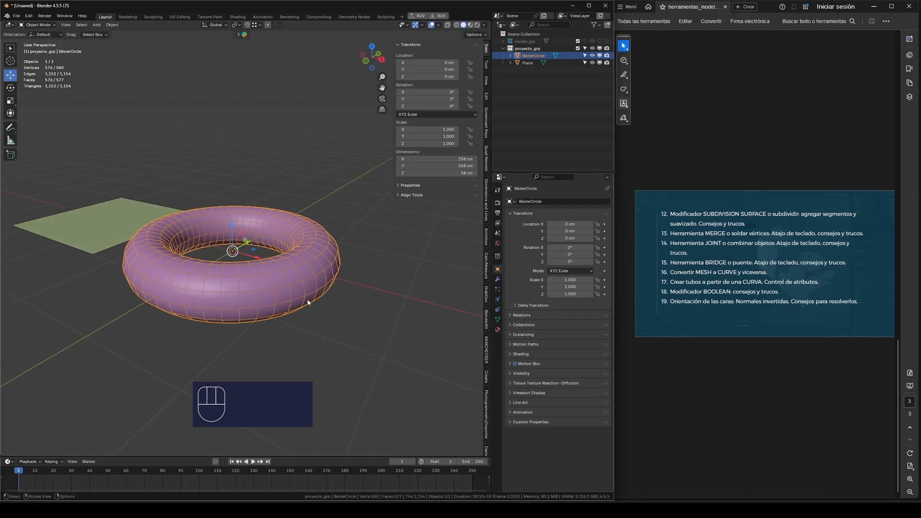
Undo the ring's vertex edits and its mesh conversion so that it is a beveled Bézier curve again.
{"action": "key", "text": "ctrl"}
{"action": "key", "text": "ctrl+z"}
{"action": "key", "text": "ctrl+z"}
{"action": "key", "text": "ctrl+z"}
{"action": "key", "text": "ctrl+z"}
{"action": "key", "text": "ctrl+z"}
{"action": "key", "text": "ctrl+z"}
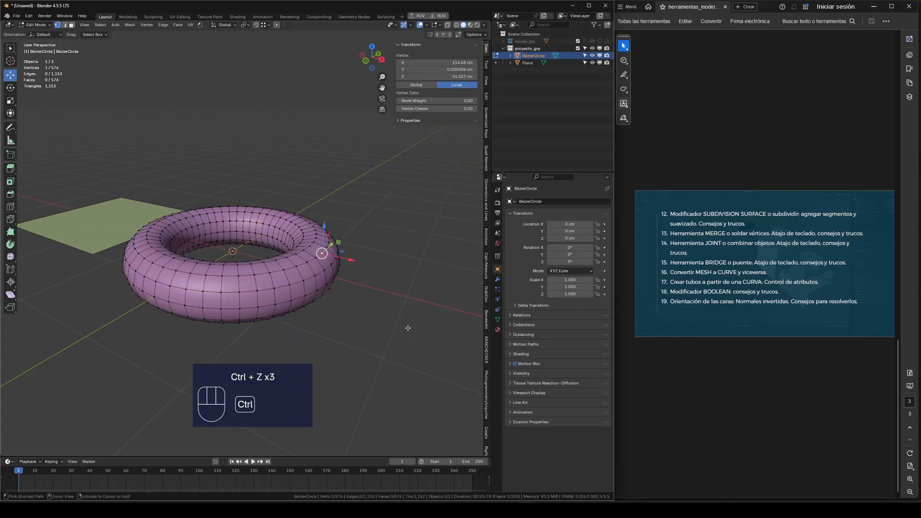
{"action": "key", "text": "ctrl+z"}
{"action": "key", "text": "ctrl+z"}
{"action": "key", "text": "ctrl+z"}
{"action": "key", "text": "ctrl+z"}
{"action": "key", "text": "ctrl+z"}
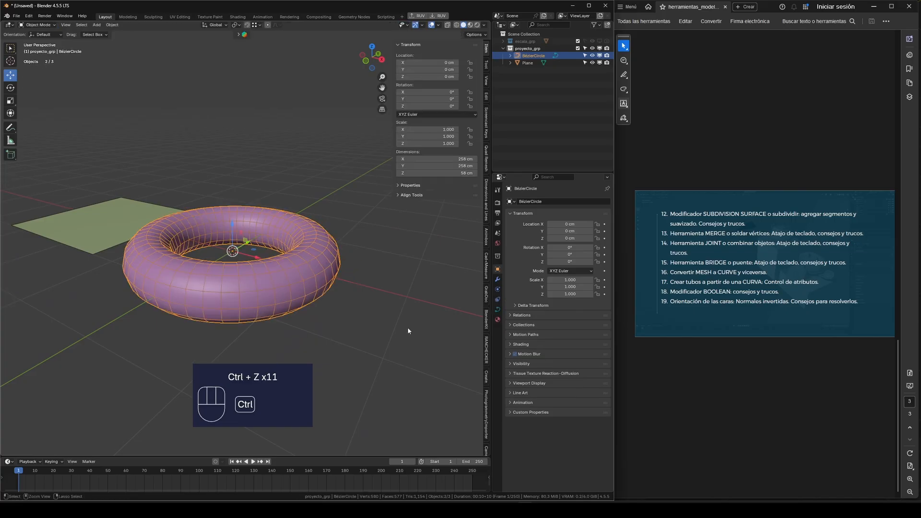
Open the curve's data properties and set its bevel depth to 0 cm.
{"action": "left_click", "coordinate": [498, 309]}
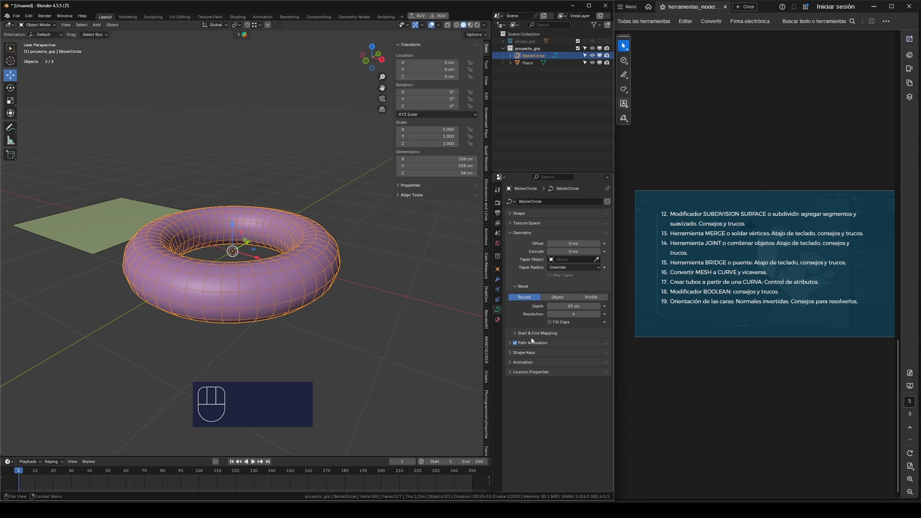
{"action": "left_click_drag", "start_coordinate": [589, 306], "coordinate": [556, 306]}
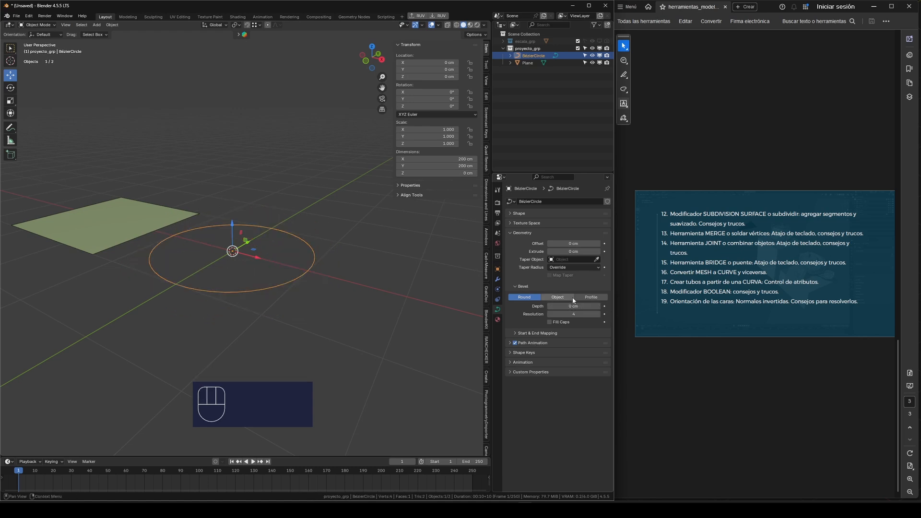
Try extruding the circle into a tall open cylinder and offsetting it 14 cm, then restore both values to 0 cm.
{"action": "mouse_move", "coordinate": [568, 251]}
{"action": "left_mouse_down"}
{"action": "mouse_move", "coordinate": [667, 251]}
{"action": "mouse_move", "coordinate": [573, 251]}
{"action": "left_mouse_up"}
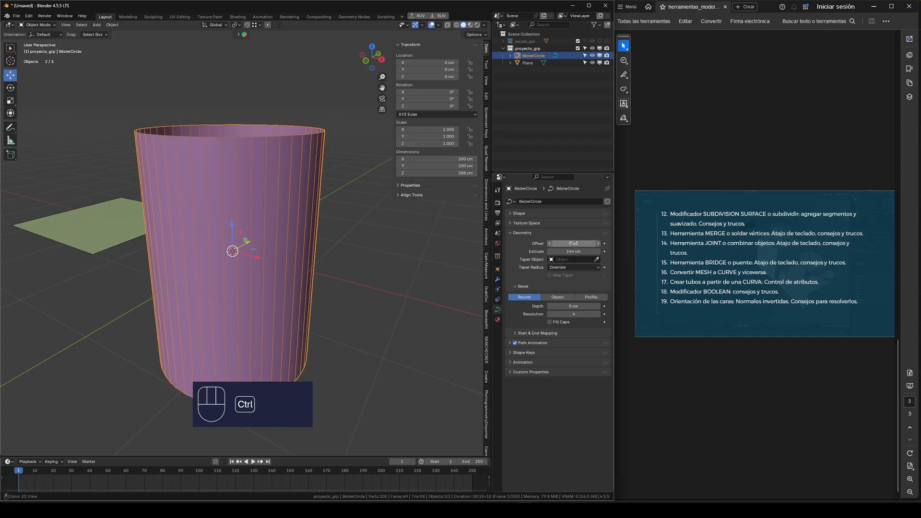
{"action": "key", "text": "ctrl+z"}
{"action": "key", "text": "ctrl+z"}
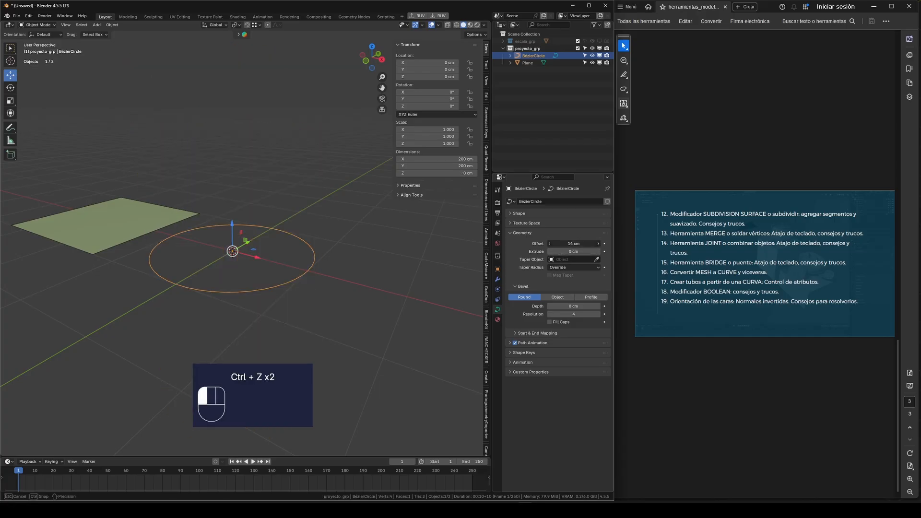
{"action": "key", "text": "ctrl+z"}
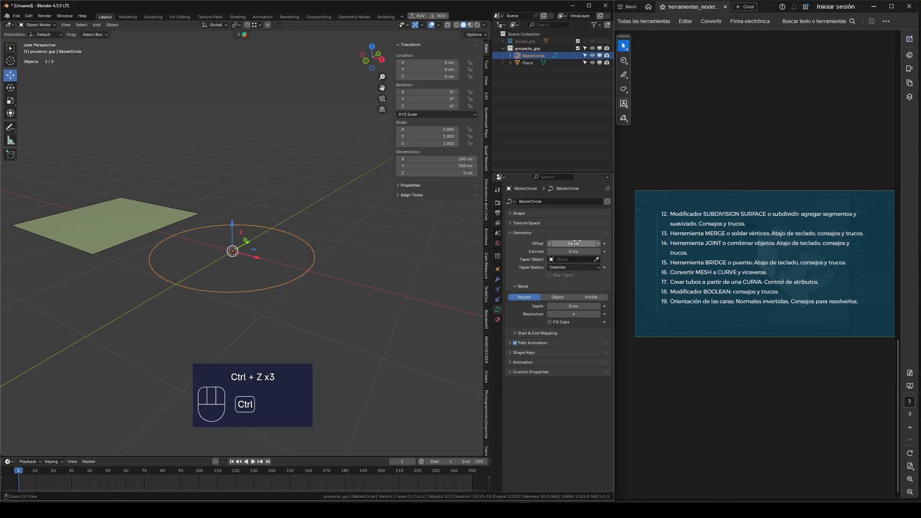
{"action": "left_click_drag", "start_coordinate": [565, 242], "coordinate": [606, 251]}
{"action": "left_click", "coordinate": [565, 243]}
{"action": "type", "text": "0"}
{"action": "key", "text": "Return"}
{"action": "key", "text": "ctrl+z"}
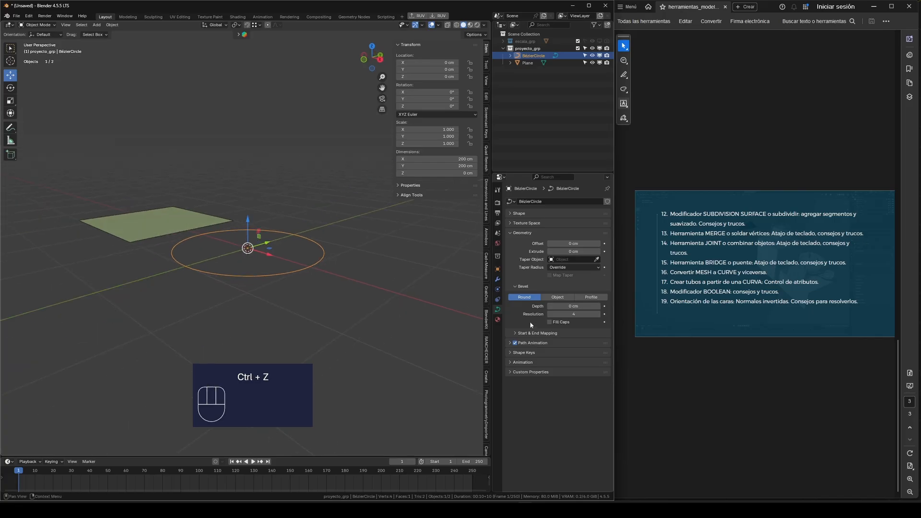
Set the circle's bevel resolution to 5, try a bevel depth that thickens it into a ring, and undo the depth.
{"action": "left_click", "coordinate": [595, 333]}
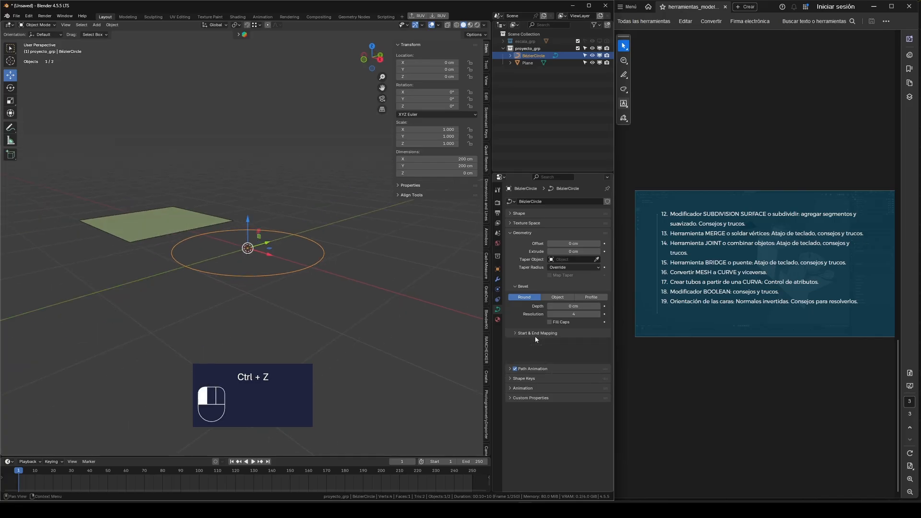
{"action": "left_click", "coordinate": [547, 333]}
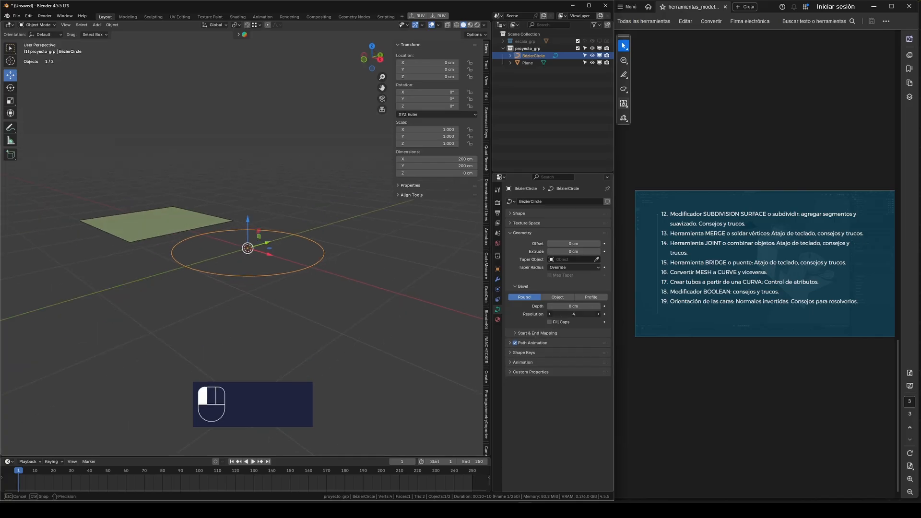
{"action": "left_click_drag", "start_coordinate": [574, 313], "coordinate": [573, 307]}
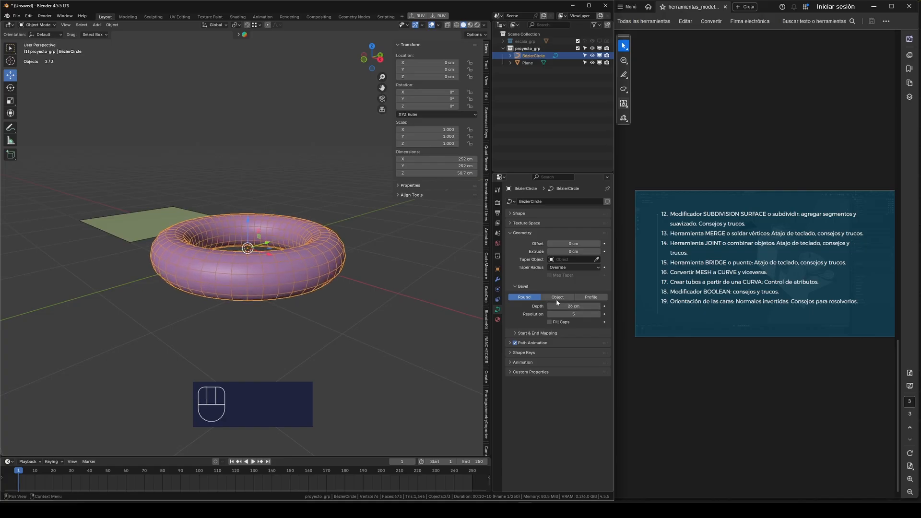
{"action": "key", "text": "ctrl+z"}
Examine the Bézier circle's control points in Edit Mode by adding one to the selection, and return to Object Mode.
{"action": "middle_click_drag", "start_coordinate": [402, 278], "coordinate": [340, 273]}
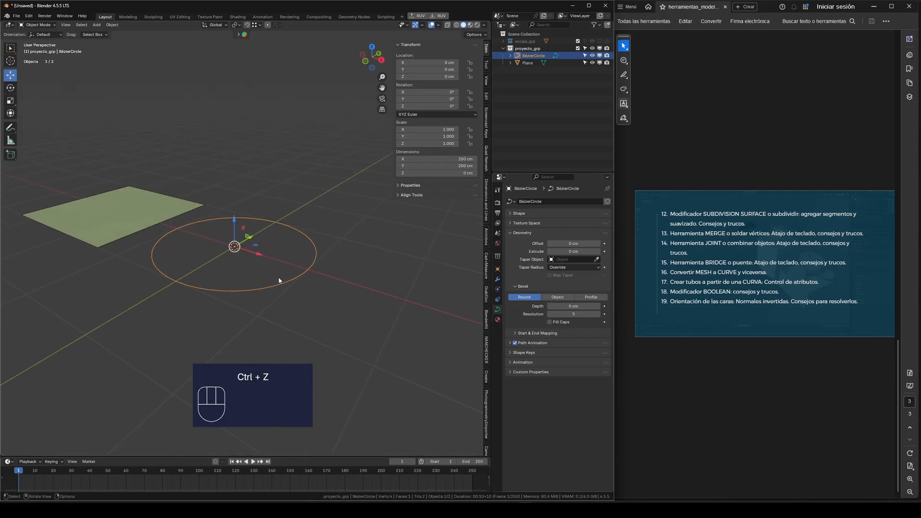
{"action": "middle_click_drag", "start_coordinate": [279, 277], "coordinate": [538, 285], "text": "shift"}
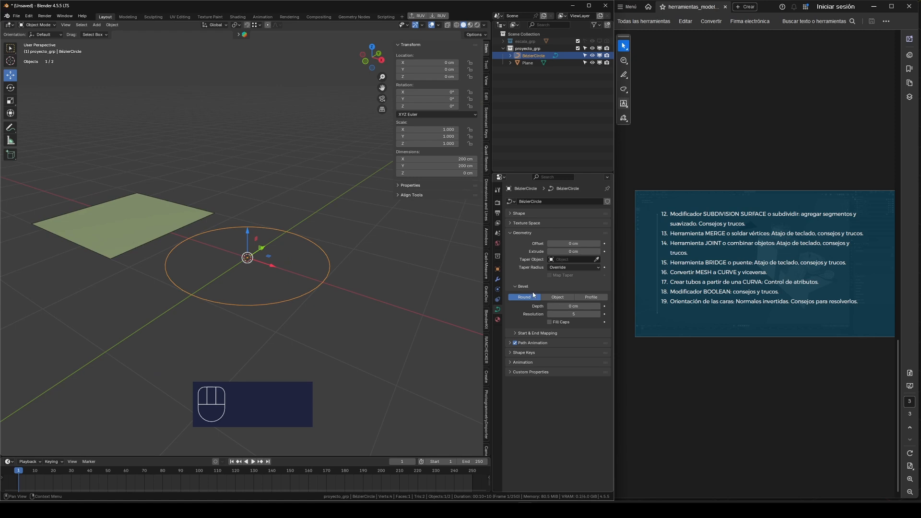
{"action": "scroll", "coordinate": [282, 281], "scroll_direction": "up", "scroll_amount": 3}
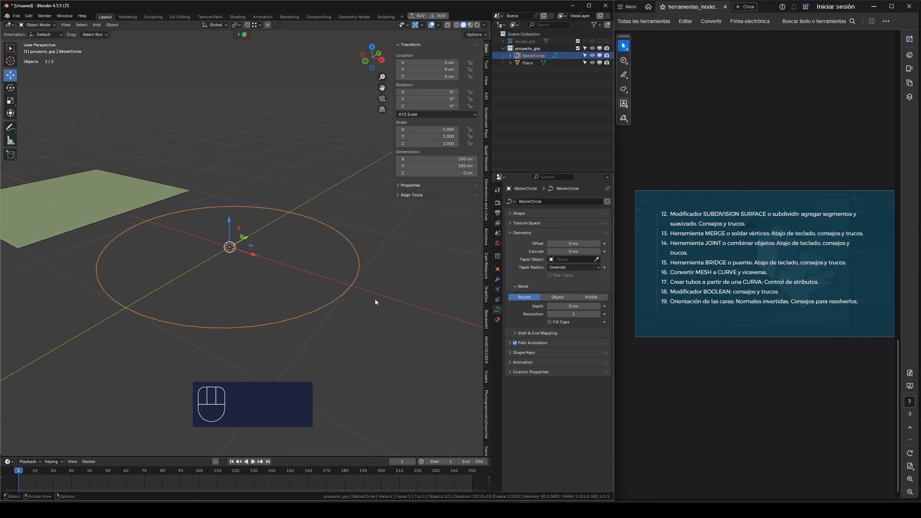
{"action": "key", "text": "q"}
{"action": "left_click", "coordinate": [376, 245]}
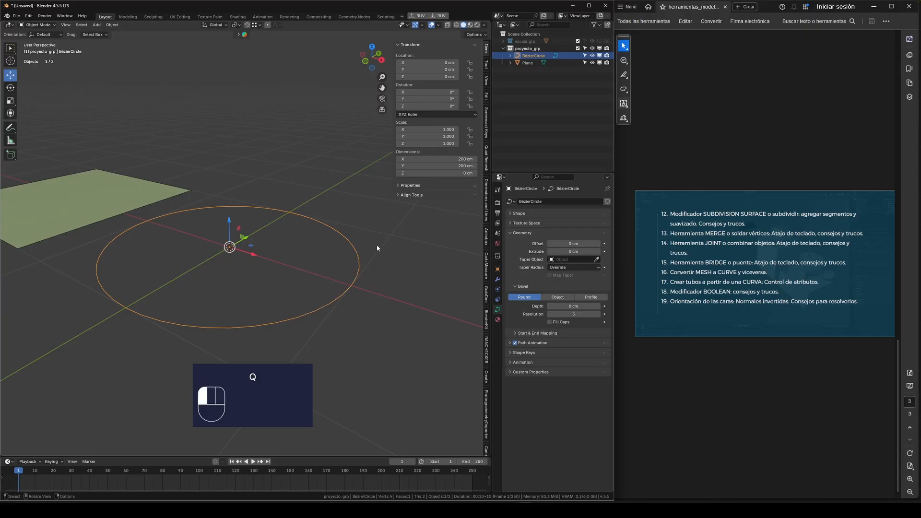
{"action": "key", "text": "Tab"}
{"action": "left_click", "coordinate": [289, 212], "text": "shift"}
{"action": "scroll", "coordinate": [320, 283], "scroll_direction": "down", "scroll_amount": 3}
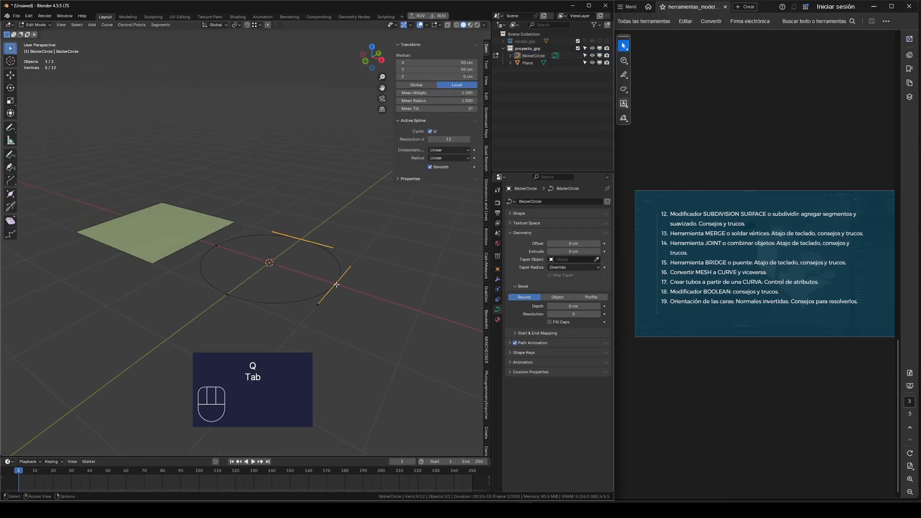
{"action": "key", "text": "Tab"}
{"action": "scroll", "coordinate": [331, 276], "scroll_direction": "up", "scroll_amount": 3}
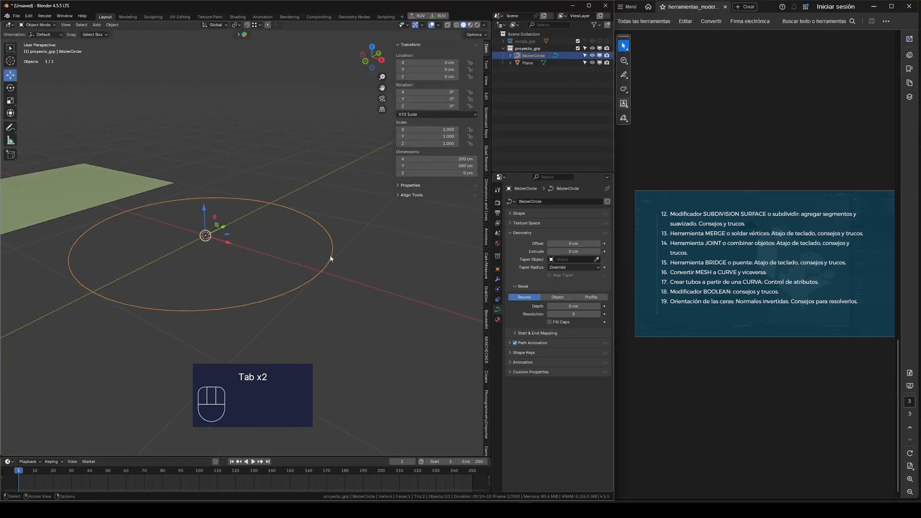
Convert the flat Bézier circle to a mesh.
{"action": "right_click", "coordinate": [312, 247]}
{"action": "mouse_move", "coordinate": [312, 247]}
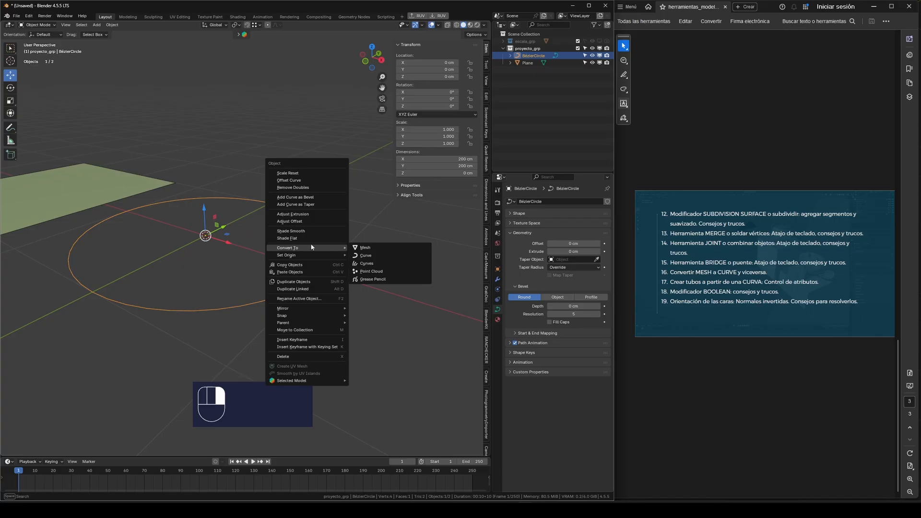
{"action": "left_click", "coordinate": [368, 247]}
Examine the converted circle in Edit Mode by box-selecting groups of its vertices in vertex mode, and return to Object Mode.
{"action": "scroll", "coordinate": [370, 279], "scroll_direction": "down", "scroll_amount": 2}
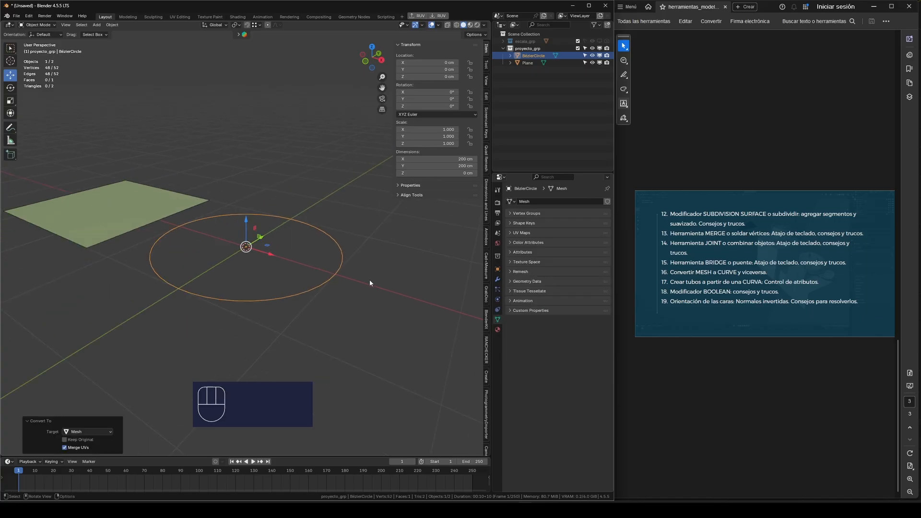
{"action": "key", "text": "Tab"}
{"action": "key", "text": "1"}
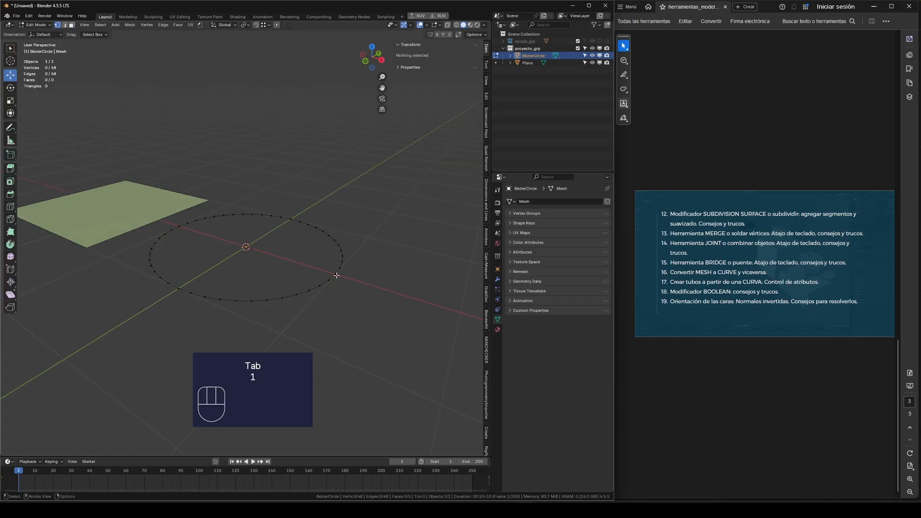
{"action": "left_click_drag", "start_coordinate": [363, 252], "coordinate": [290, 296]}
{"action": "left_click_drag", "start_coordinate": [363, 209], "coordinate": [97, 308]}
{"action": "left_click_drag", "start_coordinate": [76, 179], "coordinate": [410, 344]}
{"action": "middle_click_drag", "start_coordinate": [361, 280], "coordinate": [384, 278]}
{"action": "scroll", "coordinate": [309, 255], "scroll_direction": "up", "scroll_amount": 2}
{"action": "scroll", "coordinate": [344, 312], "scroll_direction": "down", "scroll_amount": 3}
{"action": "middle_click_drag", "start_coordinate": [385, 326], "coordinate": [351, 330]}
{"action": "key", "text": "Tab"}
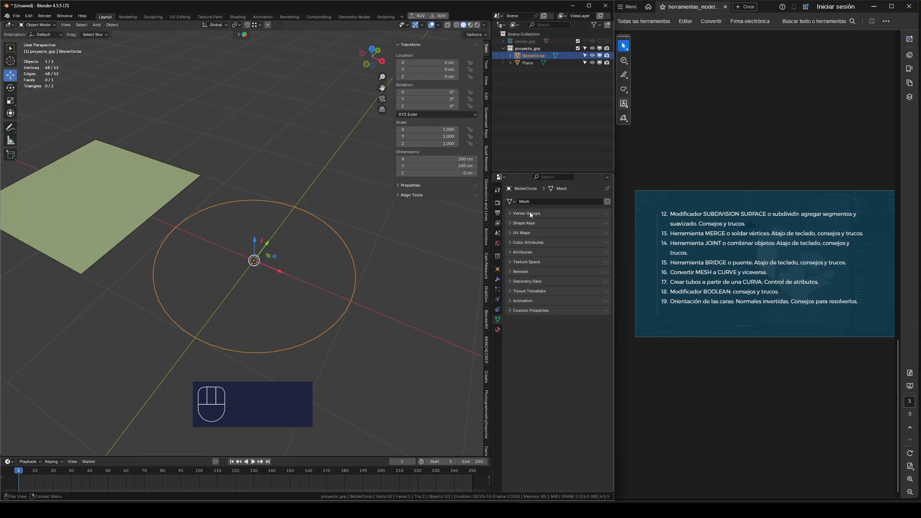
Convert the mesh circle back to a curve.
{"action": "middle_click_drag", "start_coordinate": [336, 321], "coordinate": [327, 312]}
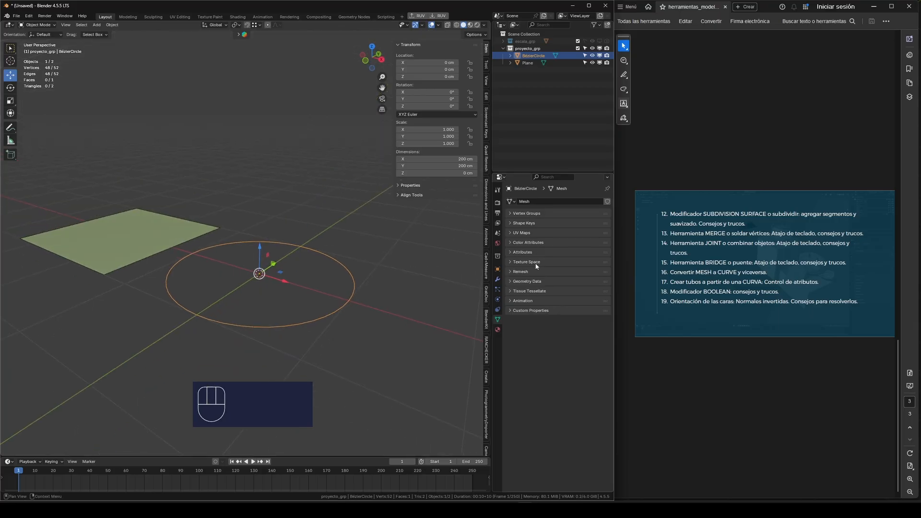
{"action": "middle_click_drag", "start_coordinate": [337, 281], "coordinate": [395, 284]}
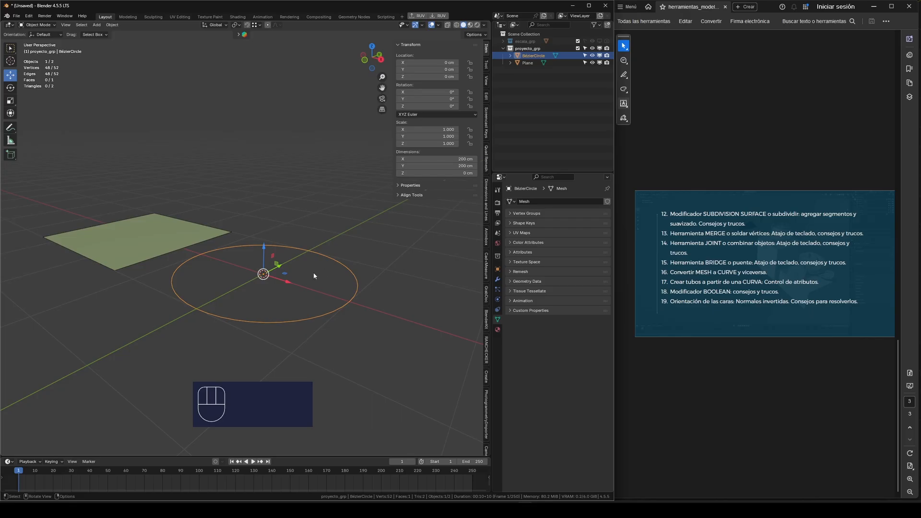
{"action": "middle_click_drag", "start_coordinate": [356, 275], "coordinate": [392, 282]}
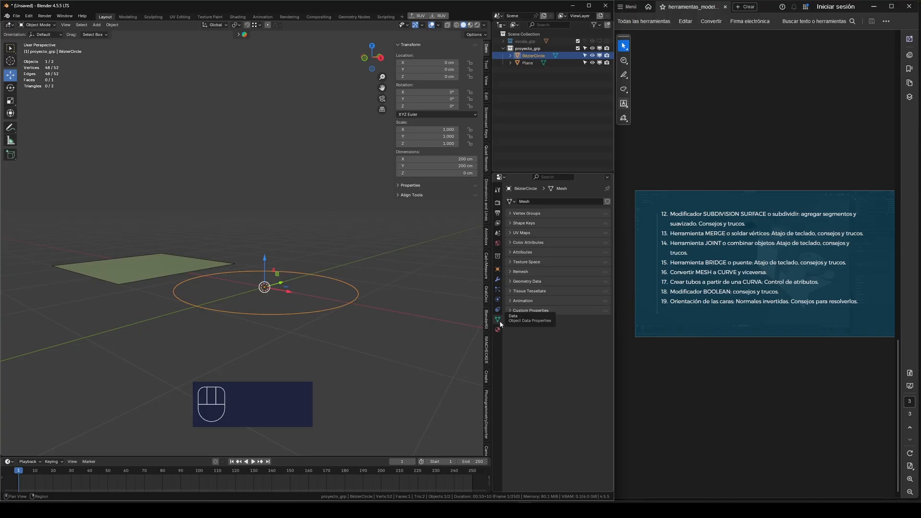
{"action": "middle_click_drag", "start_coordinate": [322, 318], "coordinate": [332, 321]}
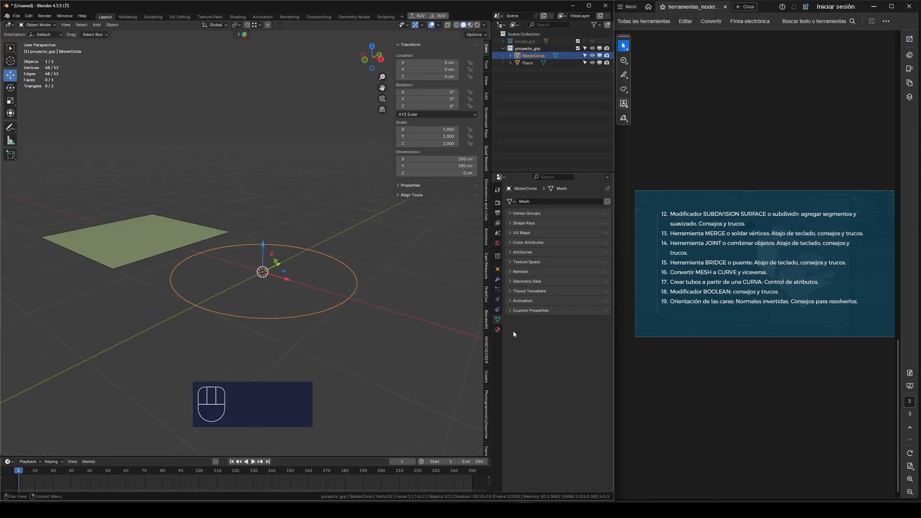
{"action": "scroll", "coordinate": [361, 281], "scroll_direction": "up", "scroll_amount": 2}
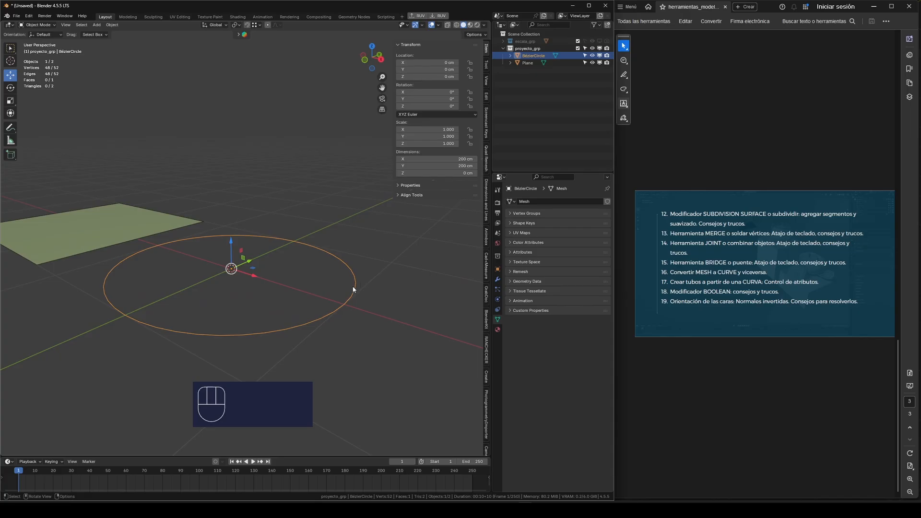
{"action": "right_click", "coordinate": [357, 289]}
{"action": "mouse_move", "coordinate": [356, 289]}
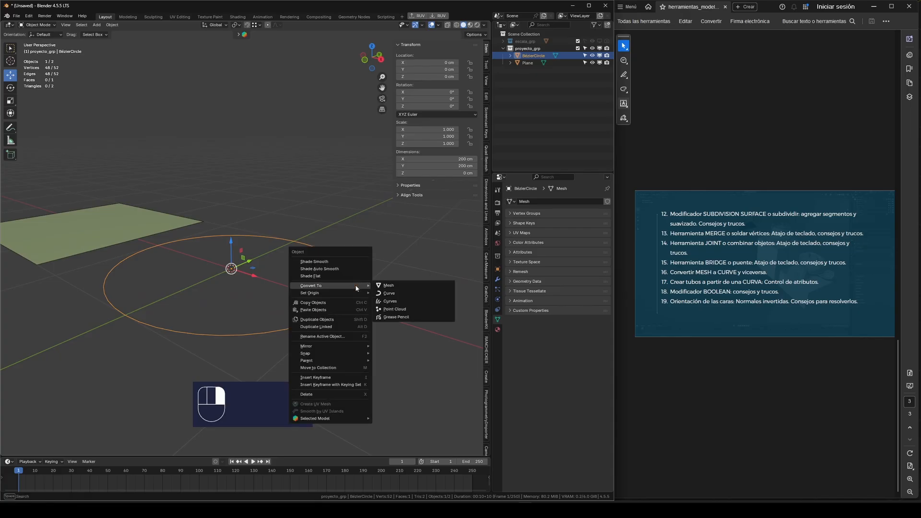
{"action": "left_click", "coordinate": [395, 293]}
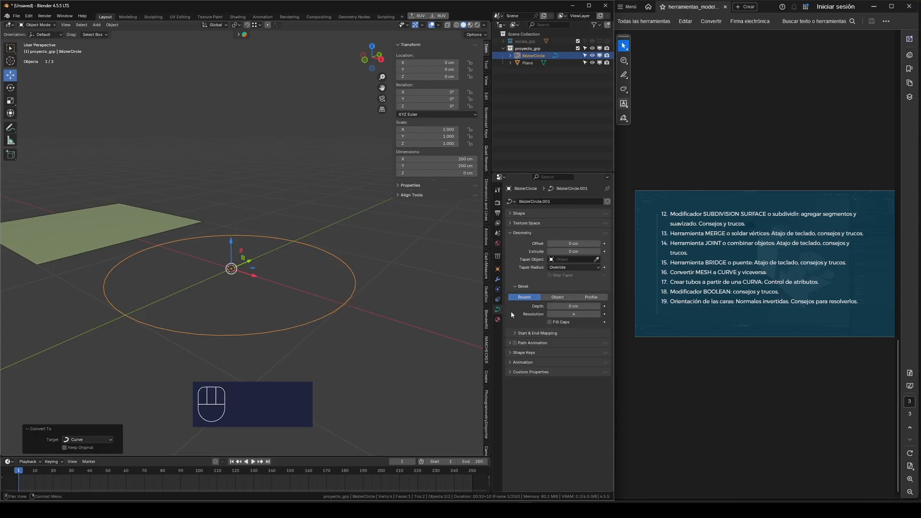
Try moving the control point at X 100 cm on the reconverted curve, cancel the move and return to Object Mode.
{"action": "key", "text": "Tab"}
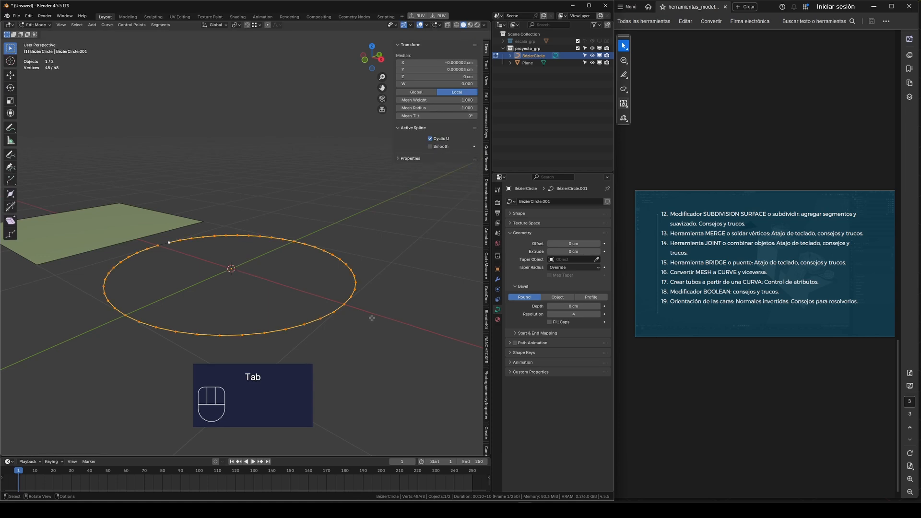
{"action": "scroll", "coordinate": [371, 298], "scroll_direction": "up", "scroll_amount": 4}
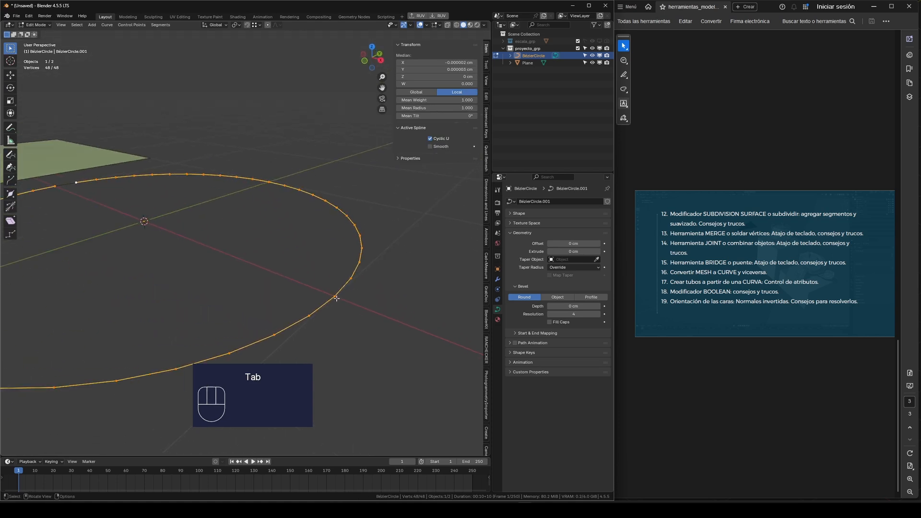
{"action": "scroll", "coordinate": [346, 307], "scroll_direction": "down", "scroll_amount": 5}
{"action": "left_click", "coordinate": [346, 306]}
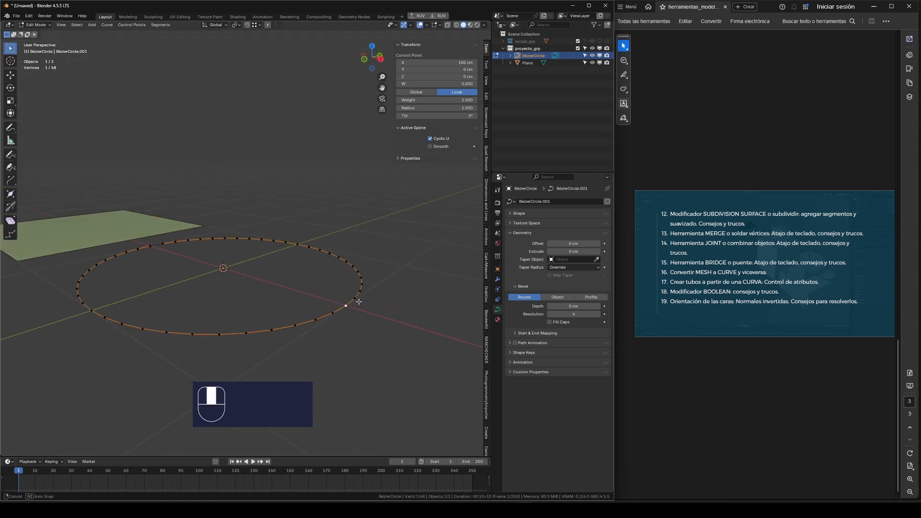
{"action": "key", "text": "g"}
{"action": "right_click", "coordinate": [413, 308]}
{"action": "middle_click_drag", "start_coordinate": [398, 323], "coordinate": [396, 336]}
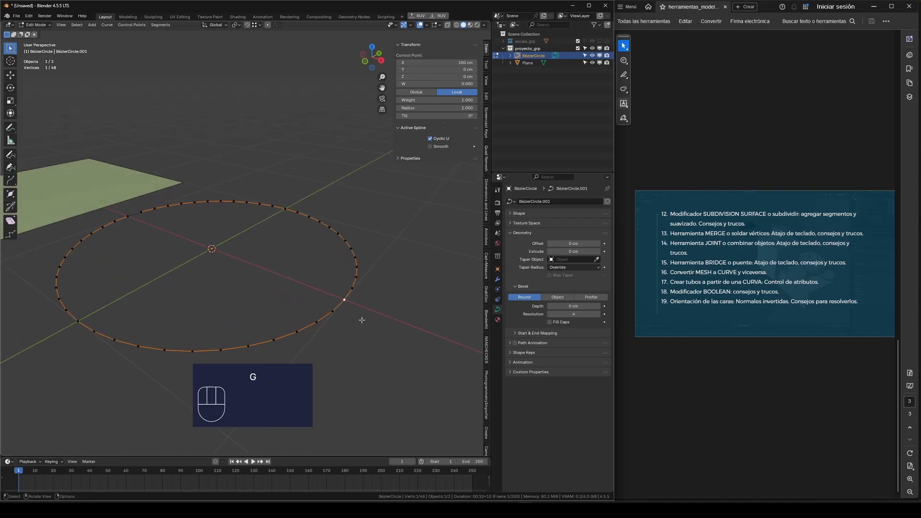
{"action": "key", "text": "Tab"}
{"action": "scroll", "coordinate": [342, 296], "scroll_direction": "down", "scroll_amount": 2}
{"action": "middle_click_drag", "start_coordinate": [340, 297], "coordinate": [315, 293]}
{"action": "scroll", "coordinate": [352, 287], "scroll_direction": "down", "scroll_amount": 2}
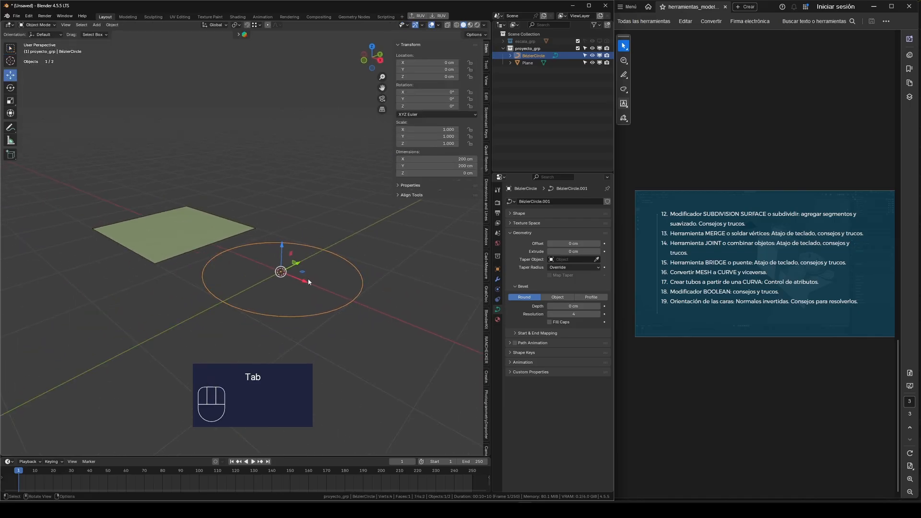
Try converting the plane to a curve, and undo the conversion.
{"action": "scroll", "coordinate": [309, 280], "scroll_direction": "up", "scroll_amount": 3}
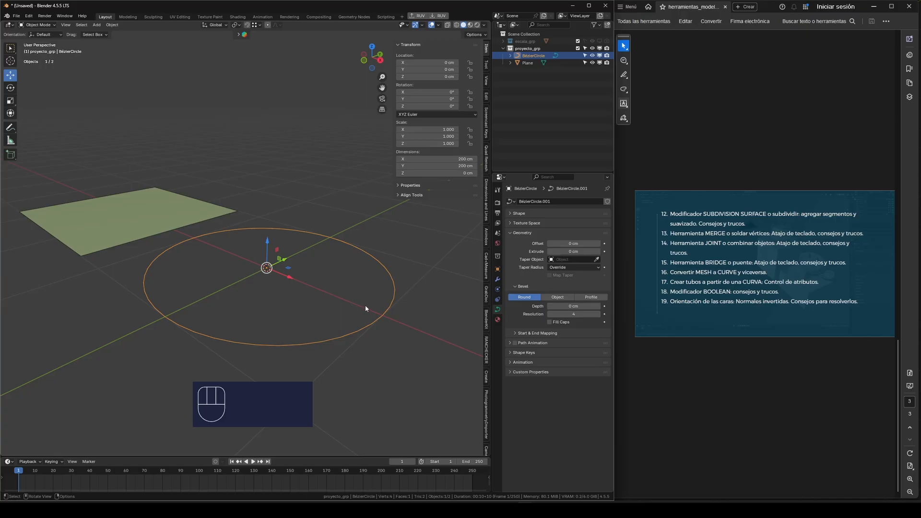
{"action": "left_click", "coordinate": [168, 208]}
{"action": "scroll", "coordinate": [168, 208], "scroll_direction": "up", "scroll_amount": 3}
{"action": "right_click", "coordinate": [275, 208]}
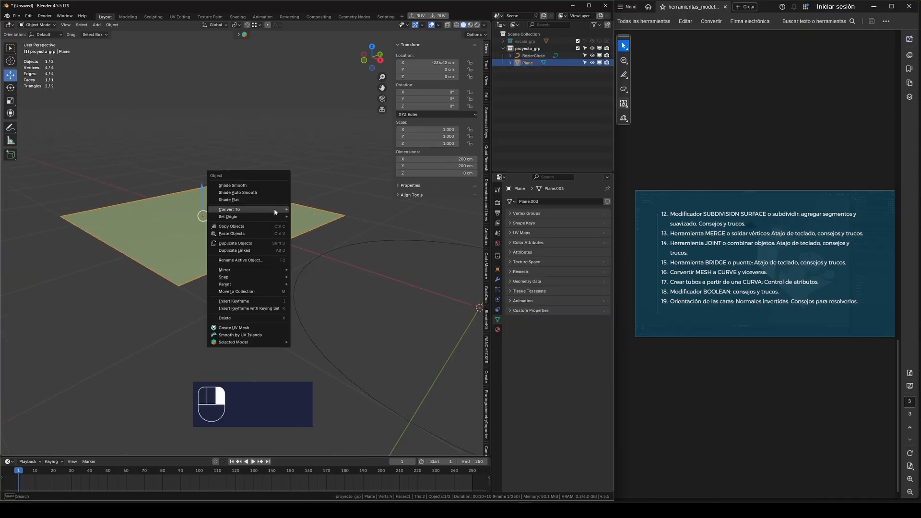
{"action": "left_click", "coordinate": [307, 217]}
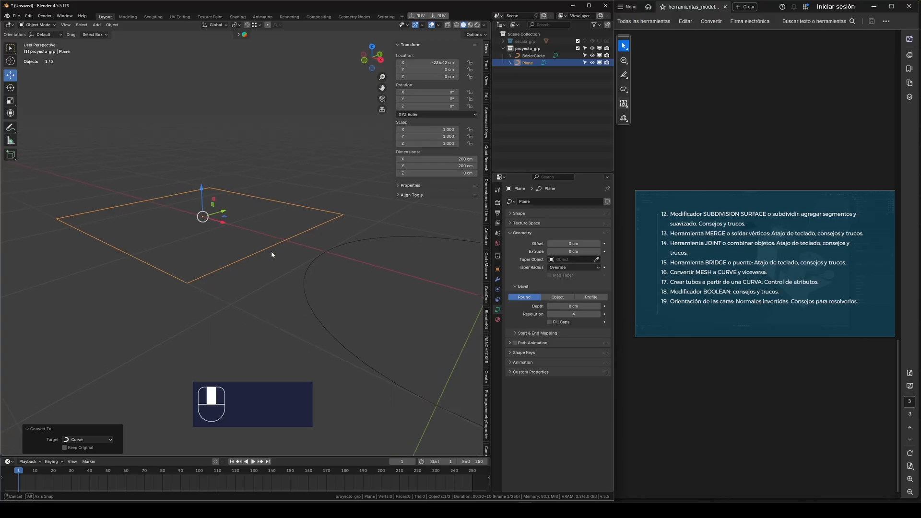
{"action": "middle_click_drag", "start_coordinate": [276, 245], "coordinate": [317, 250]}
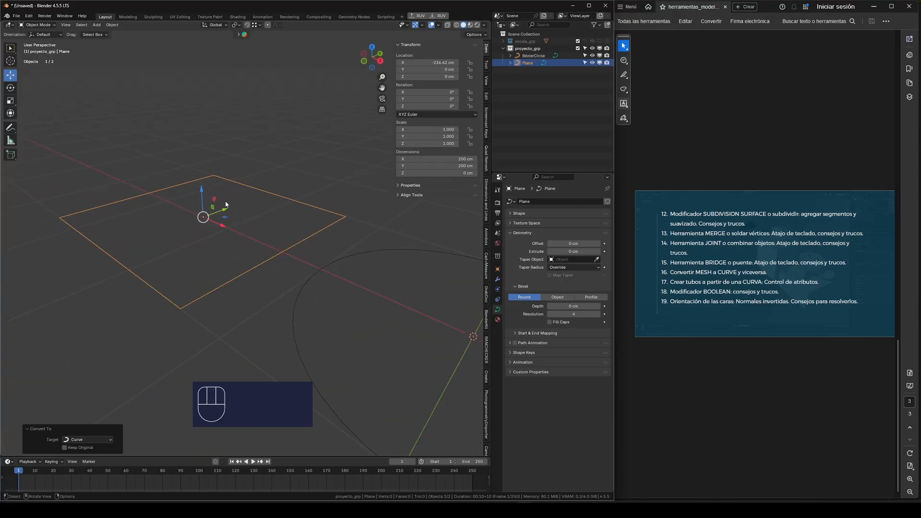
{"action": "scroll", "coordinate": [246, 218], "scroll_direction": "down", "scroll_amount": 2}
{"action": "key", "text": "ctrl+z"}
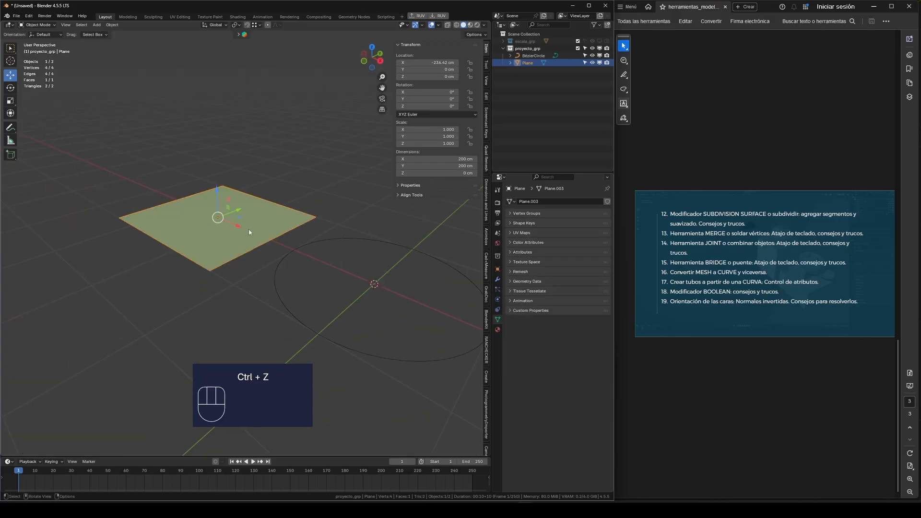
Divide the plane with three loop cuts in each direction in Edit Mode, and return to Object Mode.
{"action": "key", "text": "Tab"}
{"action": "key", "text": "ctrl+r"}
{"action": "scroll", "coordinate": [274, 213], "scroll_direction": "up", "scroll_amount": 1}
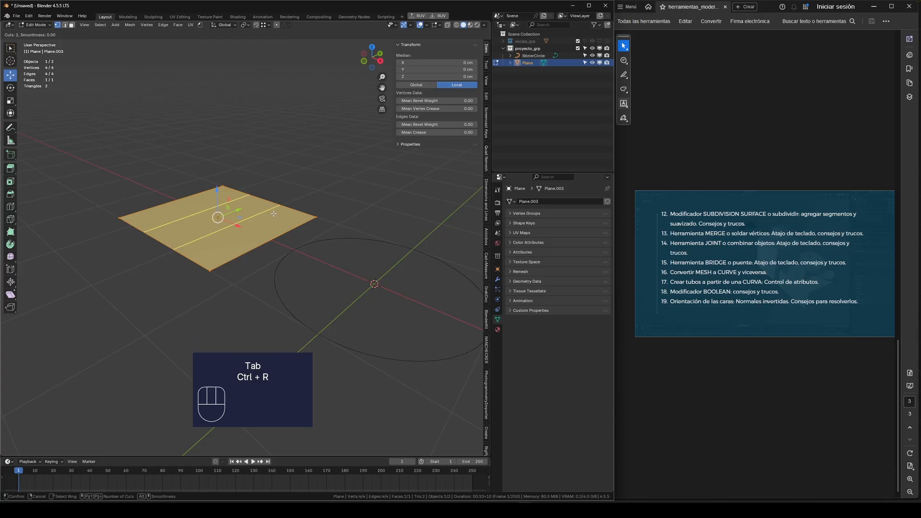
{"action": "scroll", "coordinate": [274, 214], "scroll_direction": "up", "scroll_amount": 1}
{"action": "left_click", "coordinate": [273, 214]}
{"action": "right_click", "coordinate": [273, 214]}
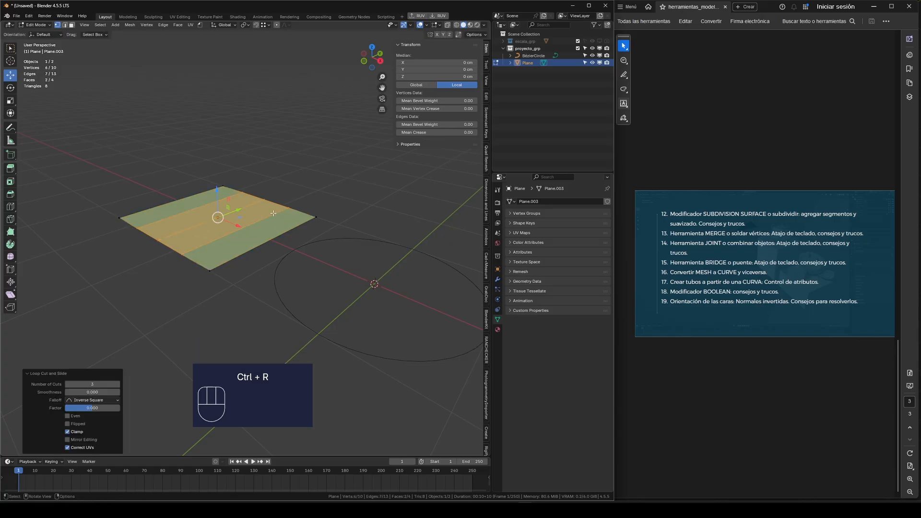
{"action": "key", "text": "ctrl+r"}
{"action": "scroll", "coordinate": [254, 241], "scroll_direction": "up", "scroll_amount": 2}
{"action": "left_click", "coordinate": [254, 240]}
{"action": "right_click", "coordinate": [253, 239]}
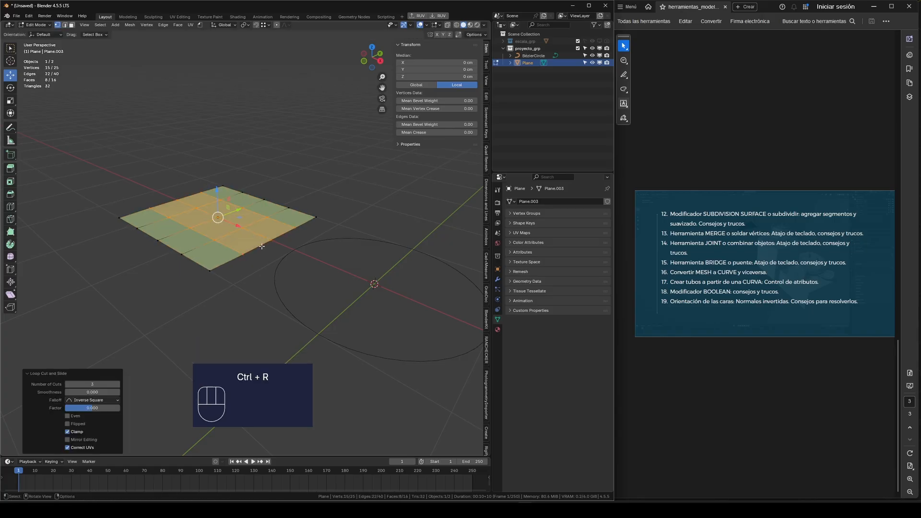
{"action": "key", "text": "Tab"}
Try converting the subdivided plane to a curve, and undo the conversion to restore the mesh.
{"action": "right_click", "coordinate": [254, 234]}
{"action": "mouse_move", "coordinate": [249, 234]}
{"action": "left_click", "coordinate": [290, 235]}
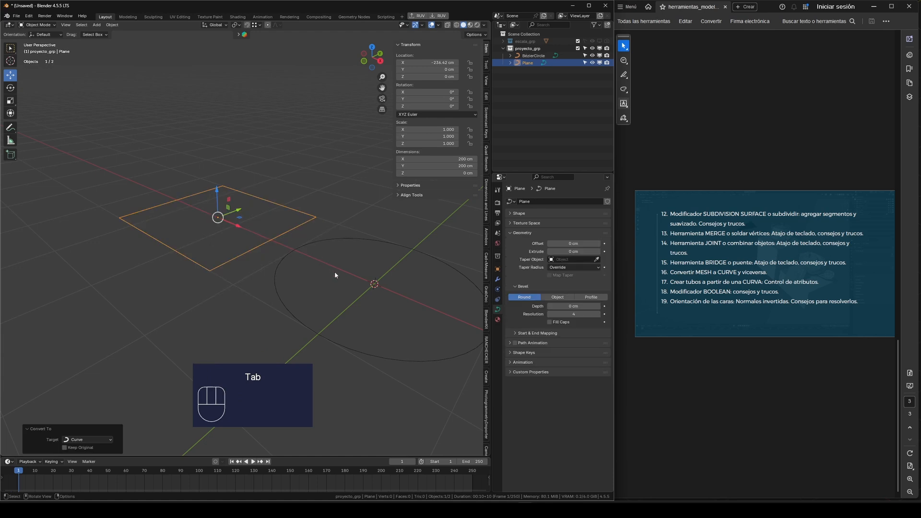
{"action": "mouse_move", "coordinate": [335, 275]}
{"action": "middle_mouse_down"}
{"action": "mouse_move", "coordinate": [335, 257]}
{"action": "mouse_move", "coordinate": [342, 269]}
{"action": "middle_mouse_up"}
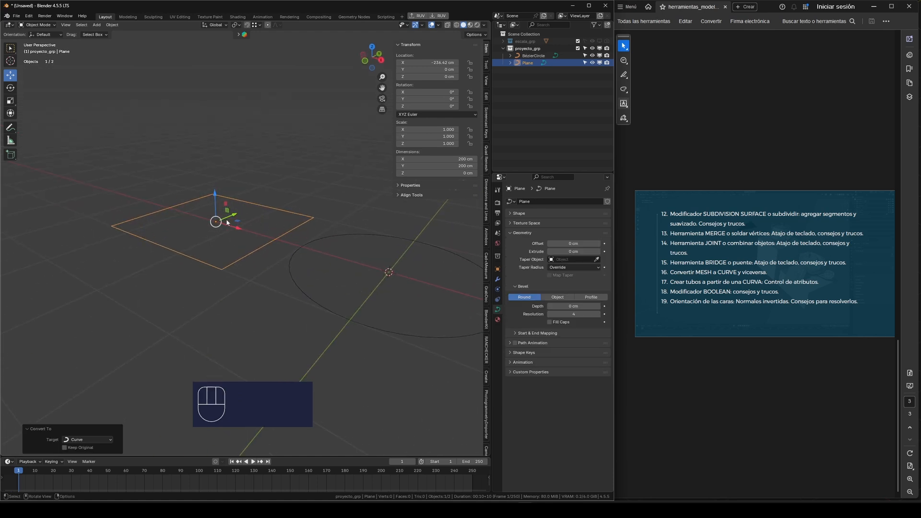
{"action": "middle_click_drag", "start_coordinate": [228, 222], "coordinate": [252, 221]}
{"action": "key", "text": "ctrl+z"}
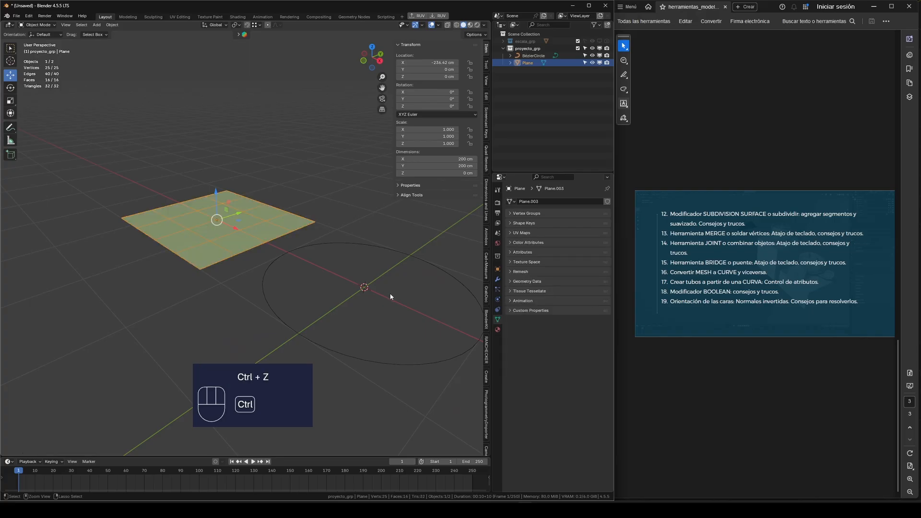
{"action": "middle_click_drag", "start_coordinate": [259, 239], "coordinate": [236, 236]}
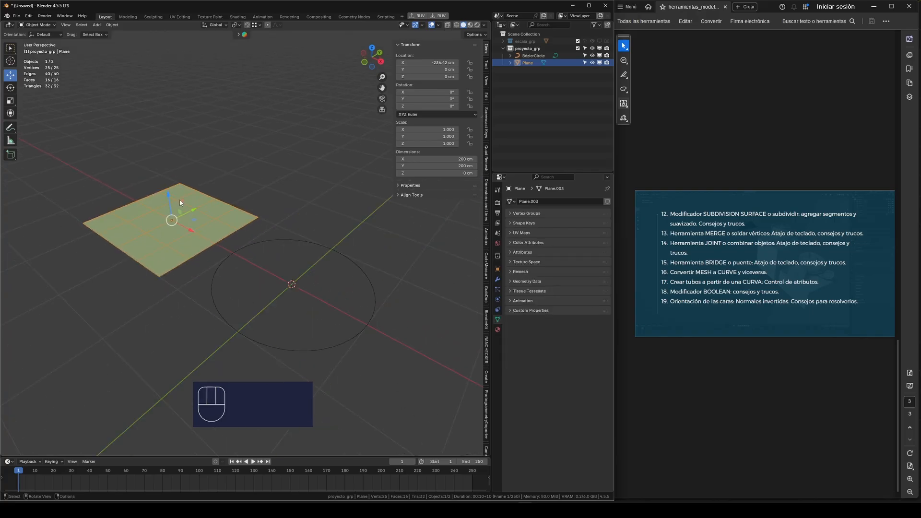
{"action": "middle_click_drag", "start_coordinate": [173, 264], "coordinate": [50, 200]}
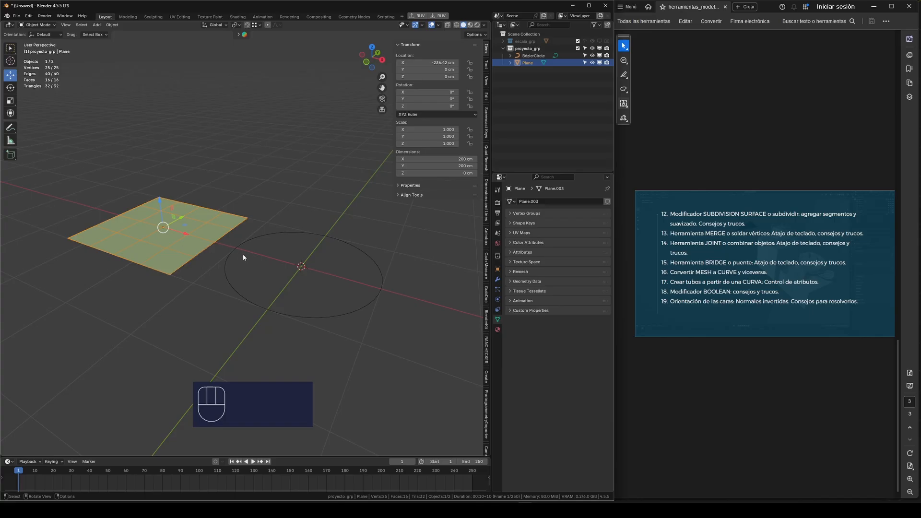
Select the Bézier circle and give it a round bevel with a depth of 18 cm.
{"action": "left_click", "coordinate": [293, 316]}
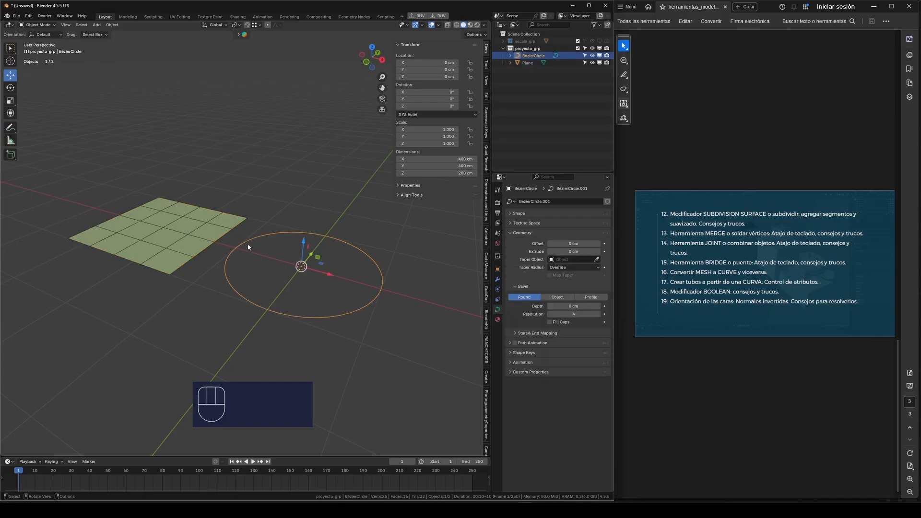
{"action": "left_click", "coordinate": [189, 237]}
{"action": "middle_click_drag", "start_coordinate": [400, 272], "coordinate": [373, 272]}
{"action": "scroll", "coordinate": [372, 271], "scroll_direction": "up", "scroll_amount": 3}
{"action": "left_click", "coordinate": [368, 263]}
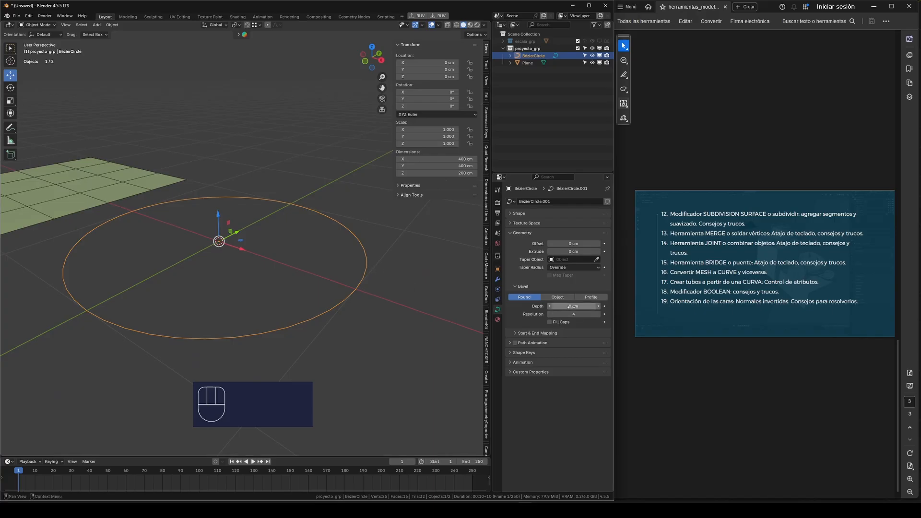
{"action": "mouse_move", "coordinate": [571, 307]}
{"action": "left_mouse_down"}
{"action": "mouse_move", "coordinate": [598, 306]}
{"action": "mouse_move", "coordinate": [584, 306]}
{"action": "left_mouse_up"}
{"action": "scroll", "coordinate": [317, 246], "scroll_direction": "down", "scroll_amount": 3}
{"action": "middle_click_drag", "start_coordinate": [317, 246], "coordinate": [372, 265]}
{"action": "scroll", "coordinate": [372, 265], "scroll_direction": "down", "scroll_amount": 2}
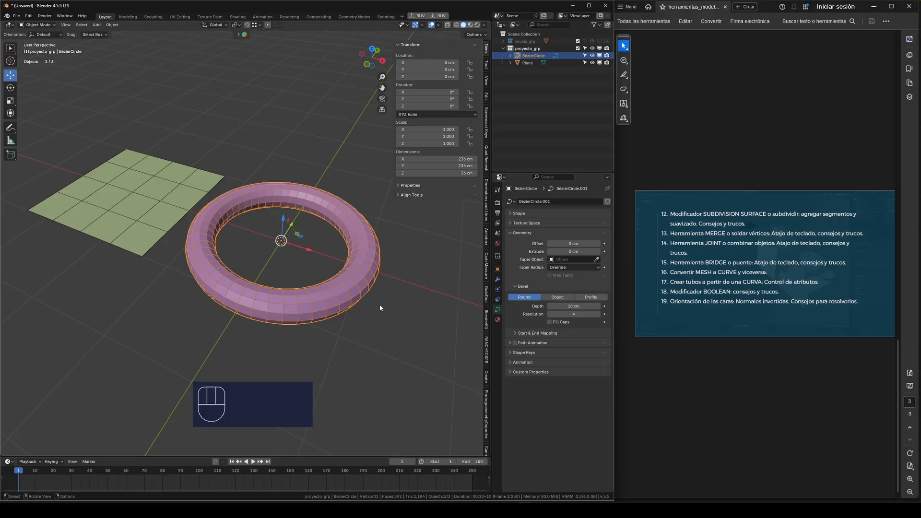
{"action": "scroll", "coordinate": [369, 311], "scroll_direction": "up", "scroll_amount": 3}
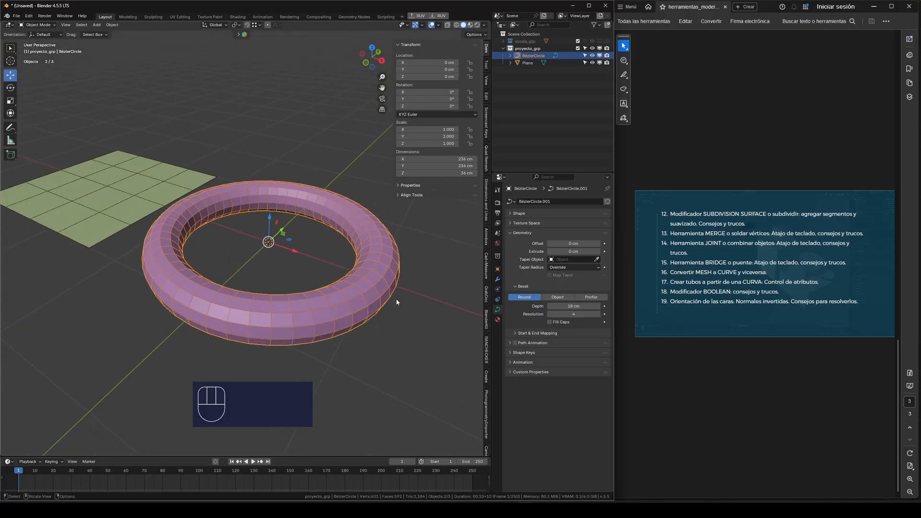
Reduce the Bézier circle's bevel depth to 0.000001 cm and deselect all objects.
{"action": "left_click_drag", "start_coordinate": [578, 306], "coordinate": [552, 306]}
{"action": "middle_click_drag", "start_coordinate": [331, 267], "coordinate": [622, 167]}
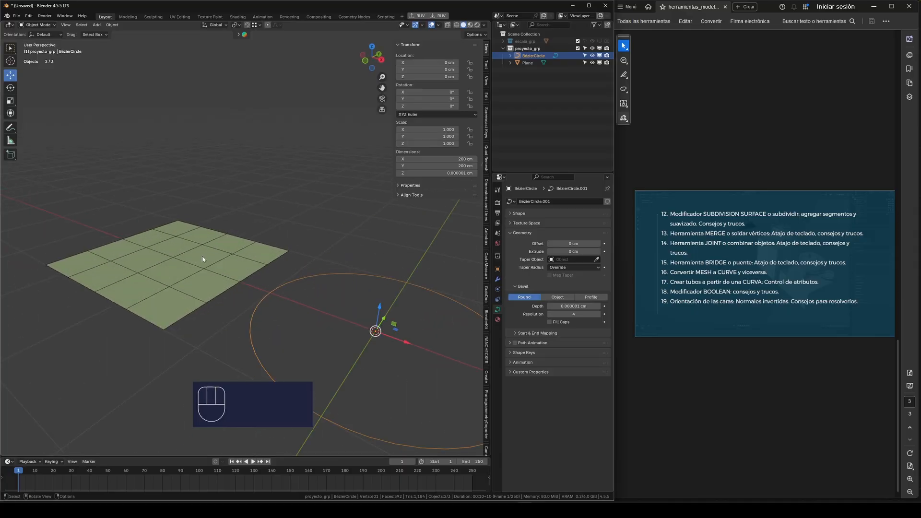
{"action": "middle_click_drag", "start_coordinate": [205, 259], "coordinate": [307, 288]}
{"action": "left_click_drag", "start_coordinate": [304, 313], "coordinate": [230, 279]}
{"action": "scroll", "coordinate": [272, 222], "scroll_direction": "down", "scroll_amount": 2}
{"action": "middle_click_drag", "start_coordinate": [274, 221], "coordinate": [329, 223]}
{"action": "left_click", "coordinate": [325, 214]}
{"action": "scroll", "coordinate": [243, 250], "scroll_direction": "up", "scroll_amount": 2}
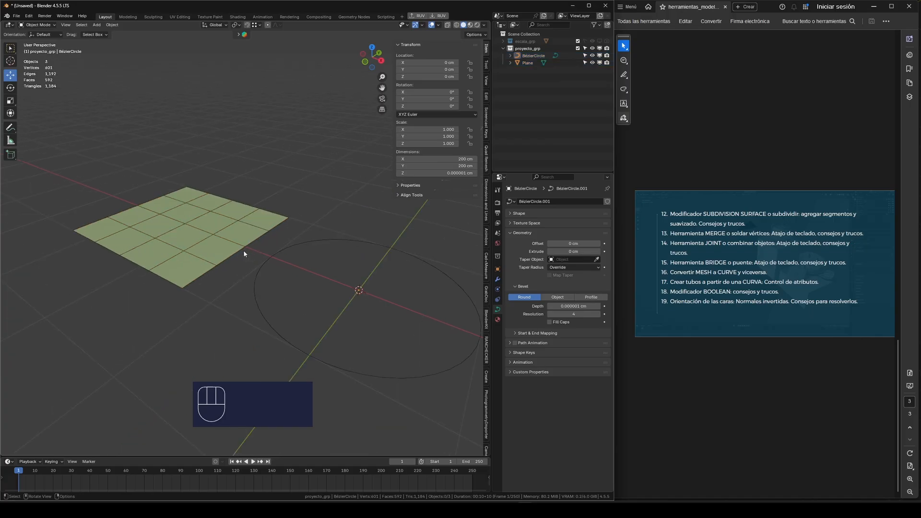
{"action": "key", "text": "Tab"}
{"action": "key", "text": "2"}
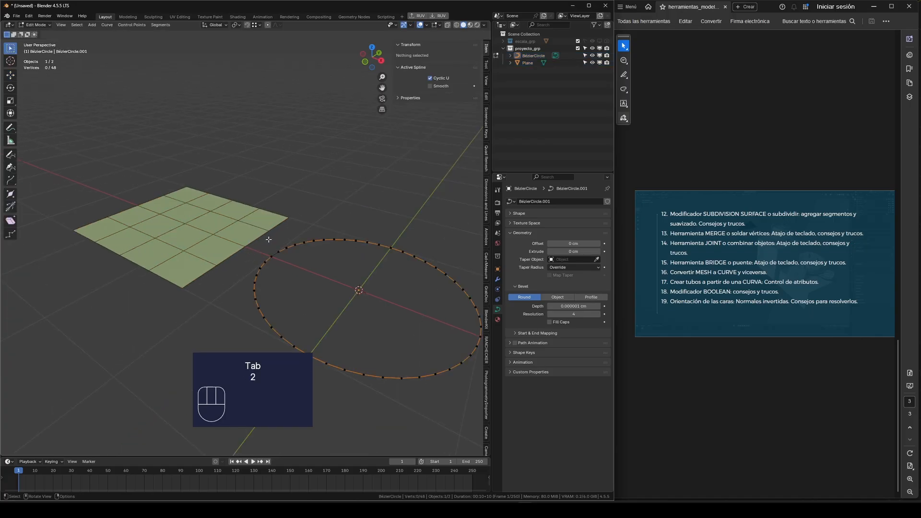
{"action": "key", "text": "Tab"}
Duplicate the row of border edges on the plane's side facing the circle, and raise the copy about 93 cm along Z.
{"action": "left_click", "coordinate": [257, 226]}
{"action": "key", "text": "Tab"}
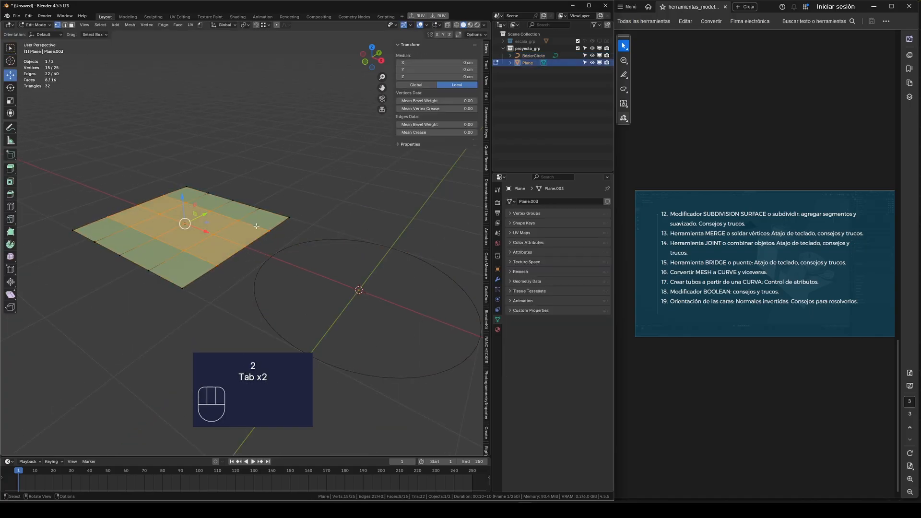
{"action": "key", "text": "2"}
{"action": "left_click", "coordinate": [278, 229]}
{"action": "left_click", "coordinate": [200, 277], "text": "alt+shift"}
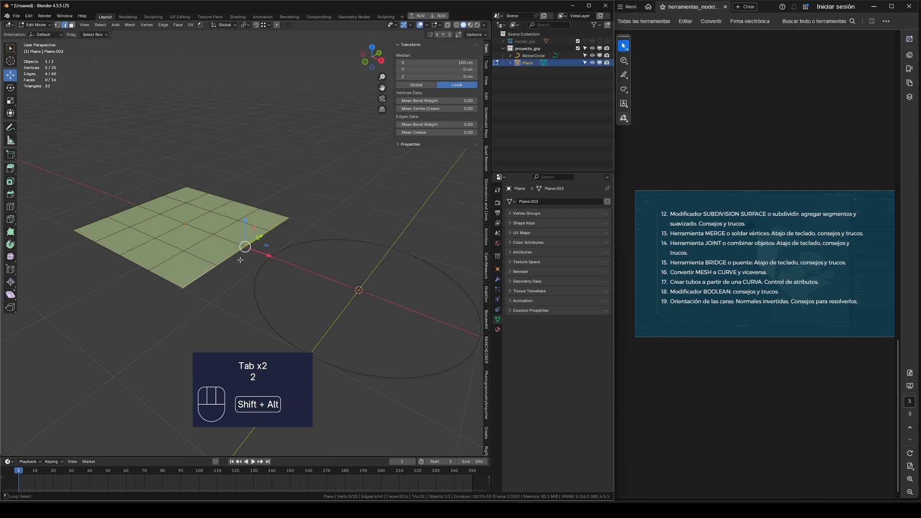
{"action": "key", "text": "shift+d"}
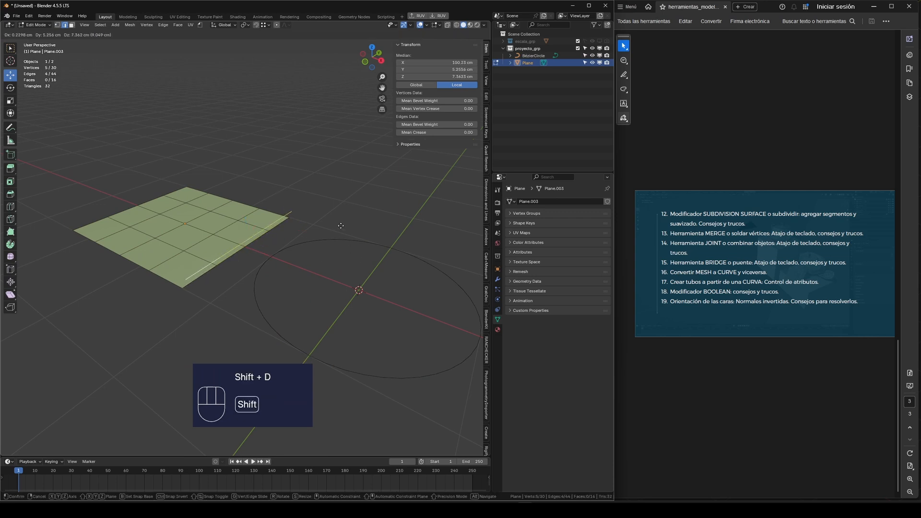
{"action": "right_click", "coordinate": [303, 196]}
{"action": "left_click_drag", "start_coordinate": [247, 225], "coordinate": [249, 149]}
{"action": "middle_click_drag", "start_coordinate": [276, 188], "coordinate": [317, 180]}
Separate the duplicated edges into their own object and select it in Object Mode.
{"action": "key", "text": "p"}
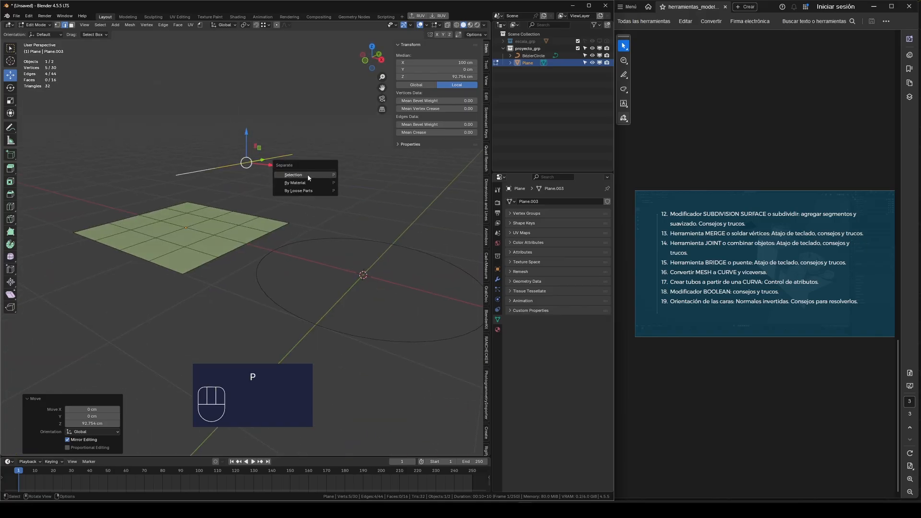
{"action": "left_click", "coordinate": [324, 178]}
{"action": "key", "text": "Tab"}
{"action": "left_click", "coordinate": [260, 159]}
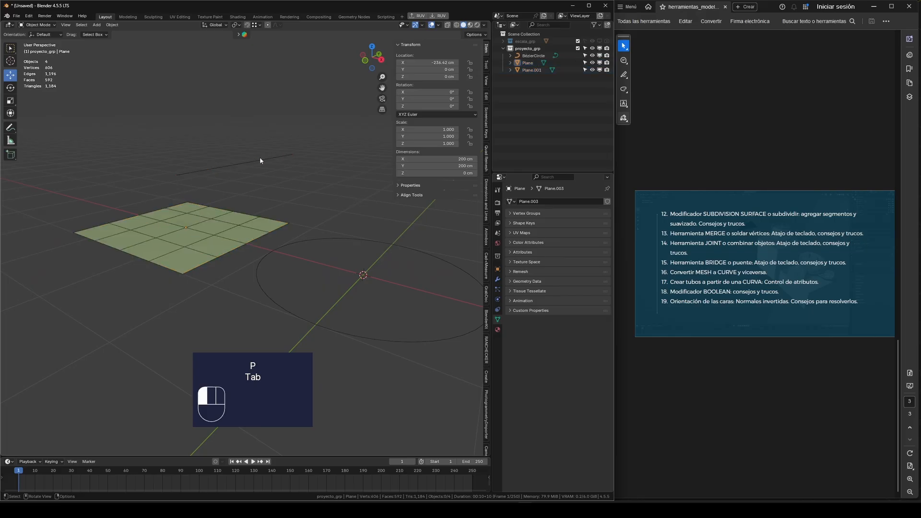
{"action": "middle_click_drag", "start_coordinate": [274, 192], "coordinate": [278, 209]}
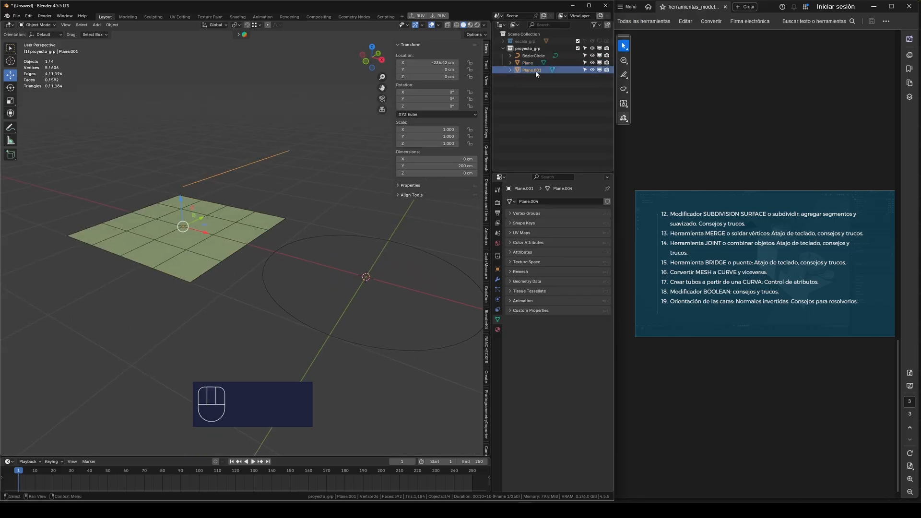
{"action": "middle_click_drag", "start_coordinate": [229, 182], "coordinate": [222, 175]}
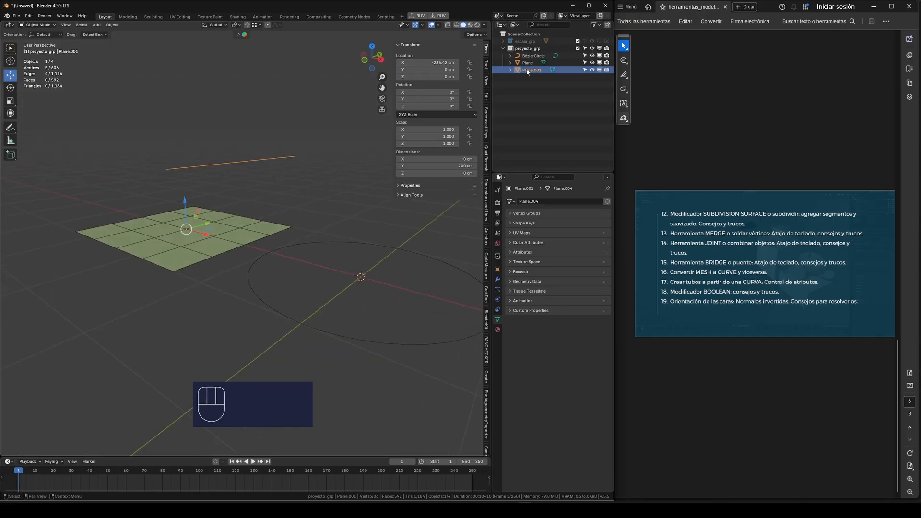
Convert the separated edge object to a curve.
{"action": "right_click", "coordinate": [251, 164]}
{"action": "mouse_move", "coordinate": [251, 165]}
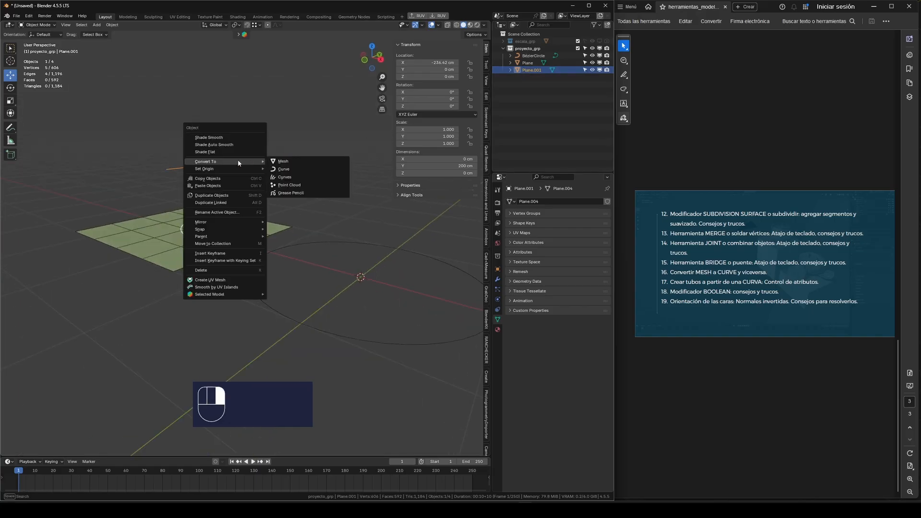
{"action": "left_click", "coordinate": [282, 168]}
Turn the straight curve into a capped tube with a bevel depth of 21 cm and Fill Caps enabled.
{"action": "left_click_drag", "start_coordinate": [573, 307], "coordinate": [589, 306]}
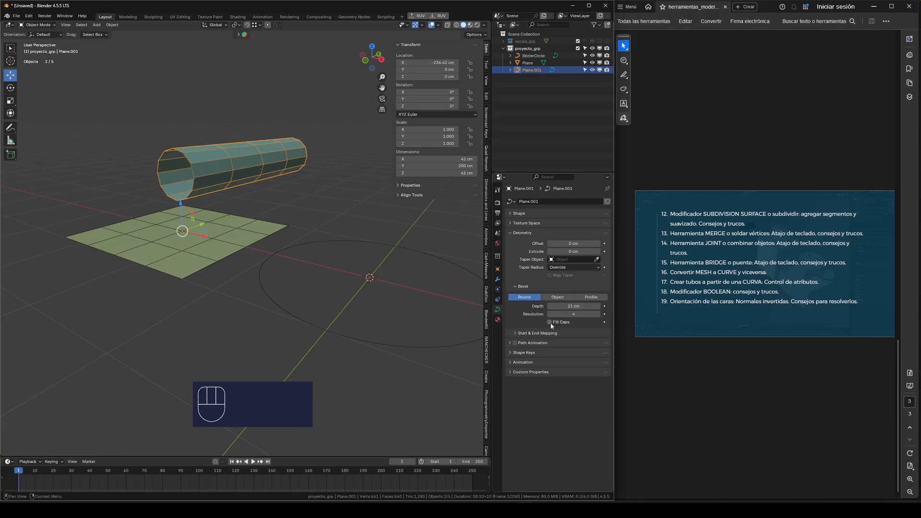
{"action": "left_click", "coordinate": [550, 322]}
{"action": "middle_click_drag", "start_coordinate": [298, 269], "coordinate": [264, 232]}
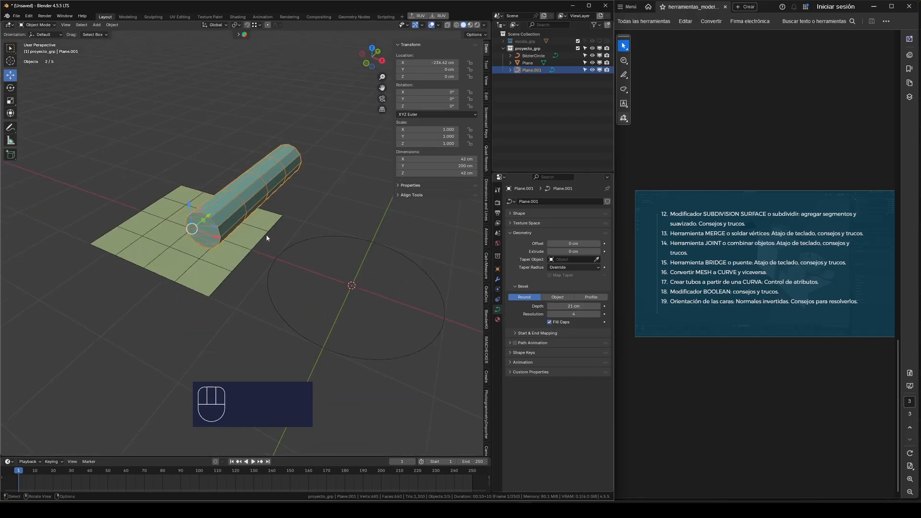
Move the control point at the tube's far end about 75 cm along X in Edit Mode.
{"action": "key", "text": "Tab"}
{"action": "left_click", "coordinate": [293, 160]}
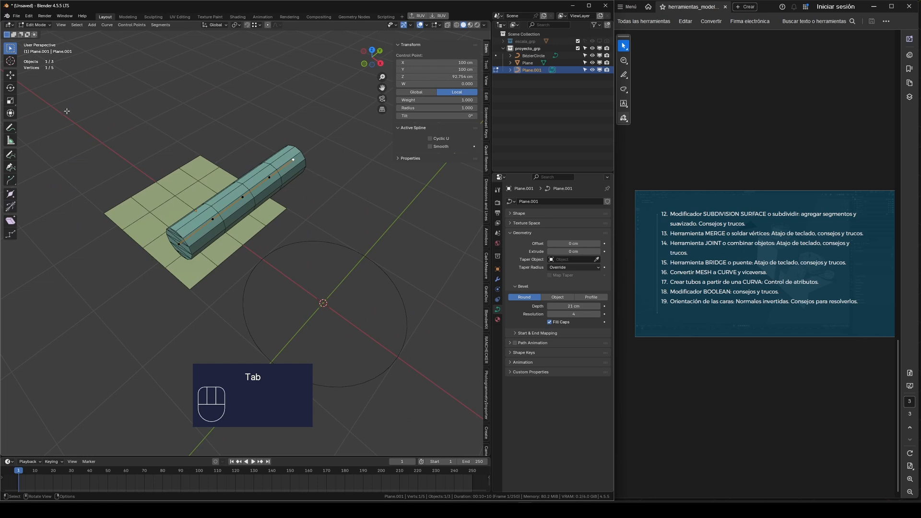
{"action": "left_click", "coordinate": [10, 75]}
{"action": "left_click_drag", "start_coordinate": [319, 172], "coordinate": [367, 198]}
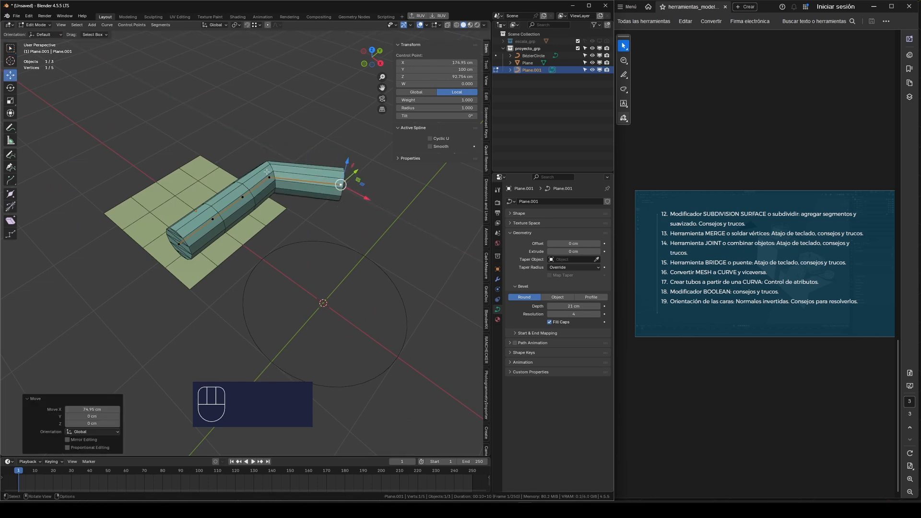
Bend the tube by moving the neighbouring control point about 40 cm along X and raising the end point about 75 cm, and return to Object Mode.
{"action": "left_click", "coordinate": [268, 174]}
{"action": "left_click_drag", "start_coordinate": [287, 187], "coordinate": [321, 109]}
{"action": "left_click", "coordinate": [341, 187]}
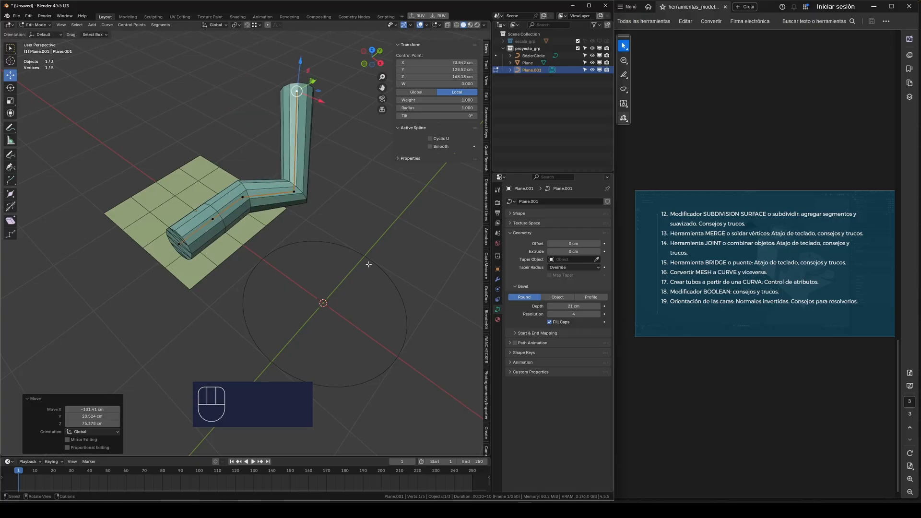
{"action": "left_click", "coordinate": [212, 220]}
{"action": "scroll", "coordinate": [383, 210], "scroll_direction": "up", "scroll_amount": 5}
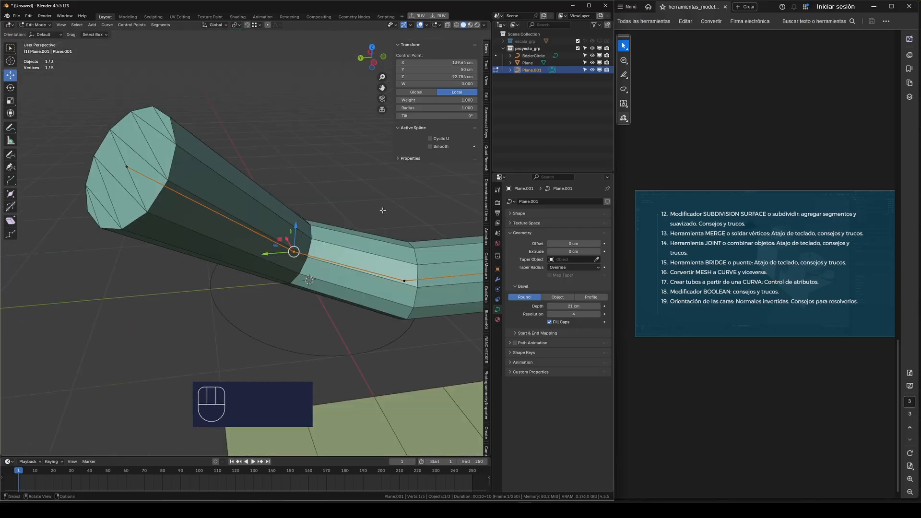
{"action": "scroll", "coordinate": [383, 210], "scroll_direction": "down", "scroll_amount": 4}
{"action": "middle_click_drag", "start_coordinate": [382, 210], "coordinate": [313, 251]}
{"action": "key", "text": "Tab"}
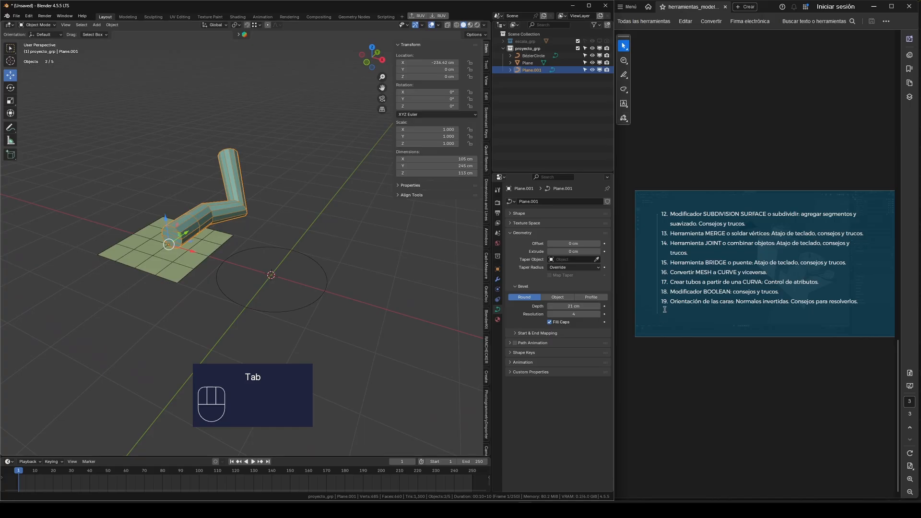
Delete every object in the scene, including the tube, the plane and the circle curve.
{"action": "middle_click_drag", "start_coordinate": [326, 218], "coordinate": [260, 219]}
{"action": "left_click_drag", "start_coordinate": [308, 157], "coordinate": [255, 219]}
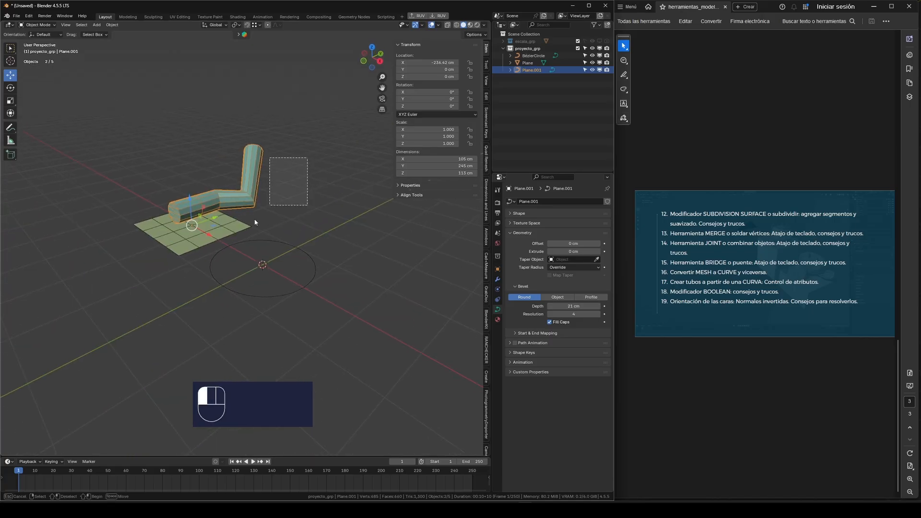
{"action": "key", "text": "a"}
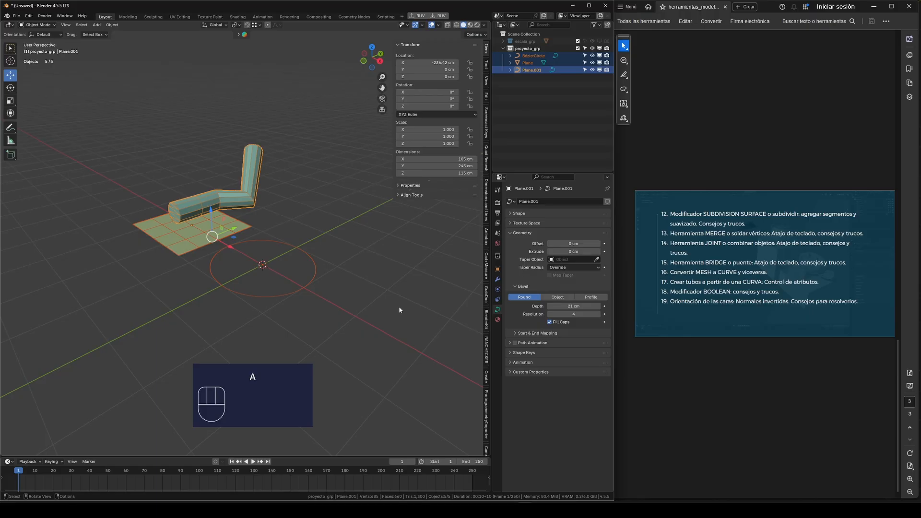
{"action": "key", "text": "Delete"}
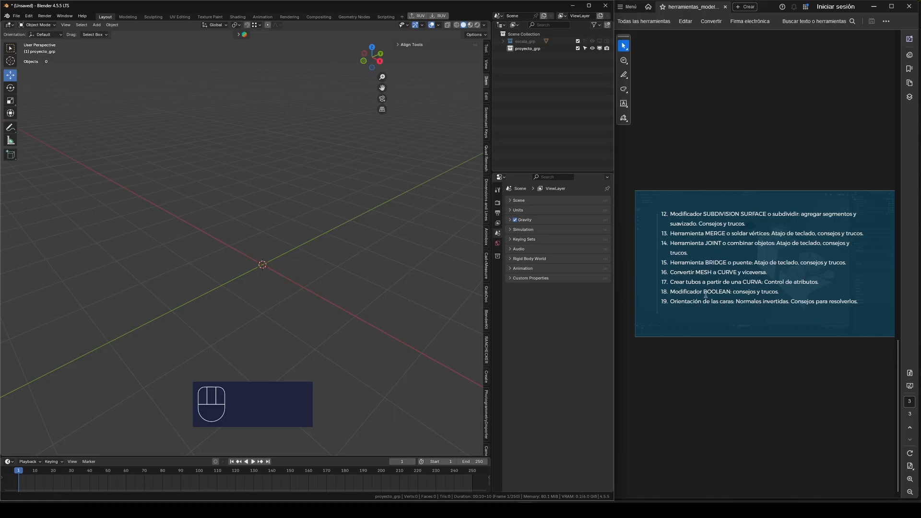
Add a 200 cm mesh cube at the world origin.
{"action": "mouse_move", "coordinate": [703, 283]}
{"action": "left_mouse_down"}
{"action": "mouse_move", "coordinate": [670, 282]}
{"action": "mouse_move", "coordinate": [712, 272]}
{"action": "left_mouse_up"}
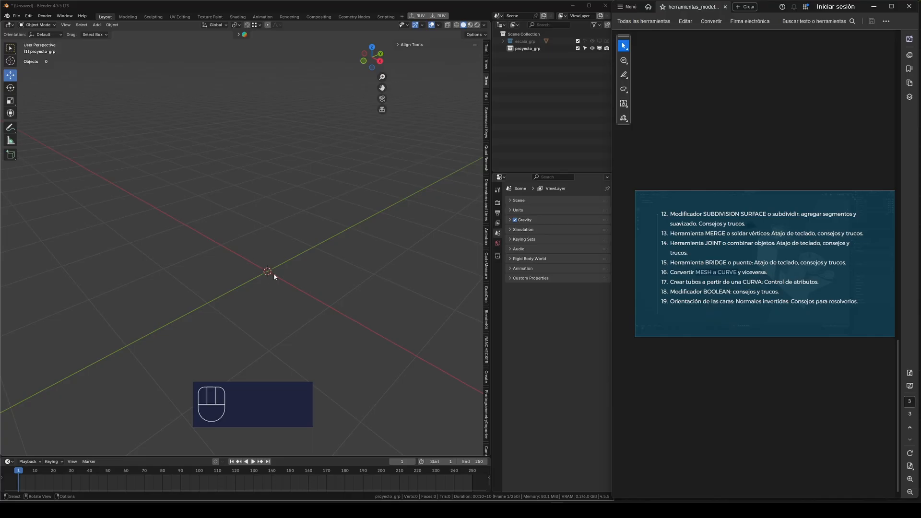
{"action": "left_click", "coordinate": [288, 272]}
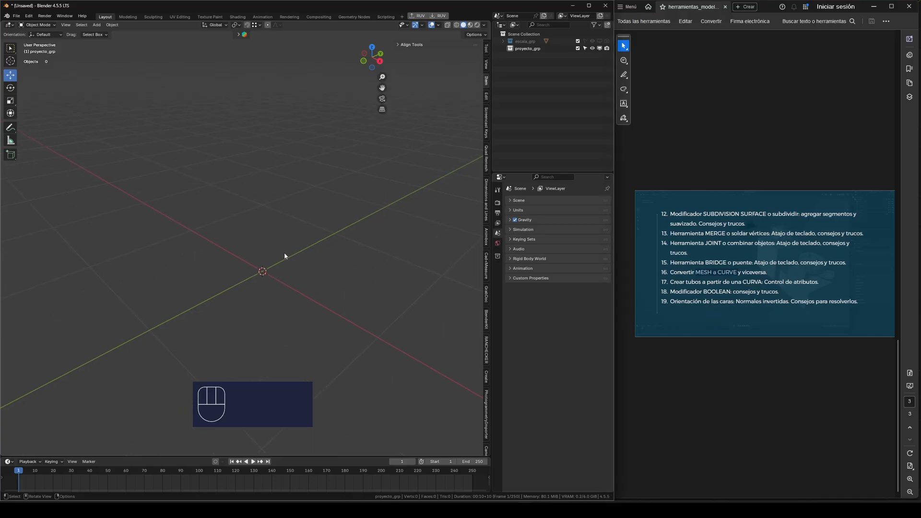
{"action": "key", "text": "shift+a"}
{"action": "mouse_move", "coordinate": [286, 250]}
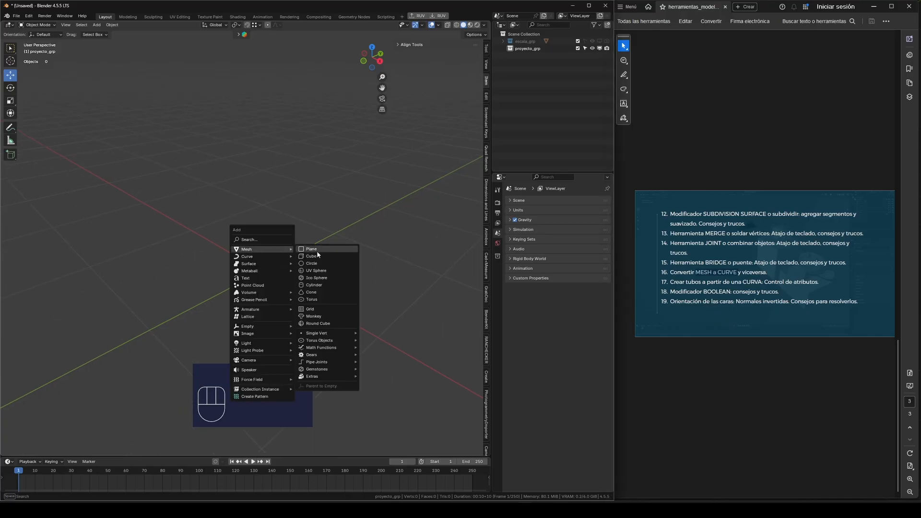
{"action": "left_click", "coordinate": [317, 255]}
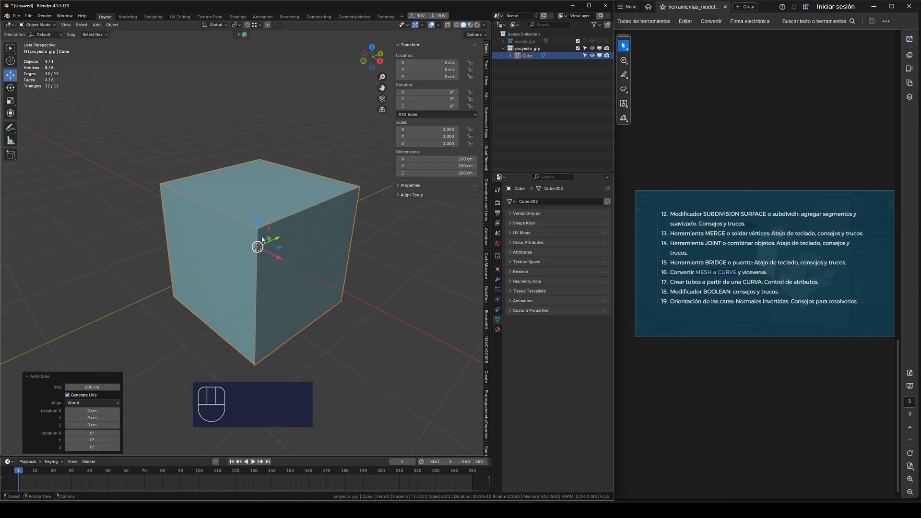
Add a UV sphere with 32 segments, 16 rings and a 100 cm radius, and raise it about 136 cm along Z.
{"action": "middle_click_drag", "start_coordinate": [263, 239], "coordinate": [294, 232]}
{"action": "key", "text": "shift+a"}
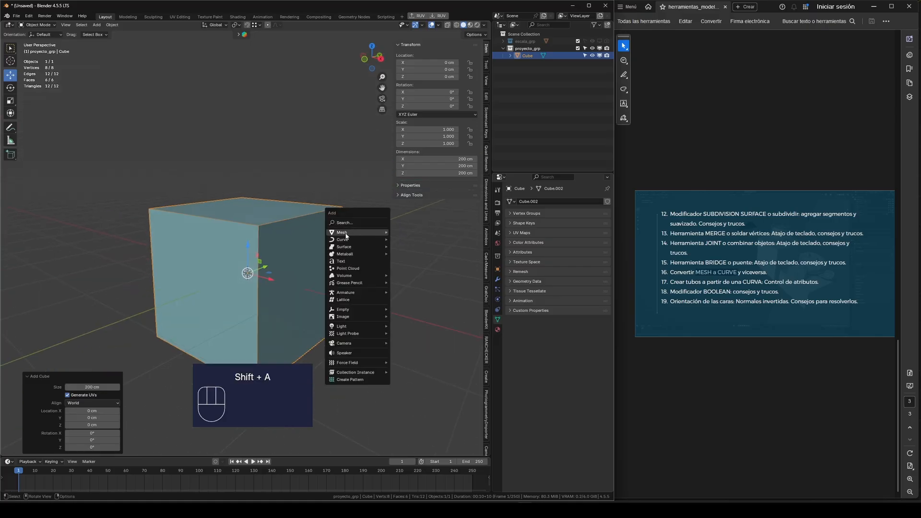
{"action": "mouse_move", "coordinate": [342, 232]}
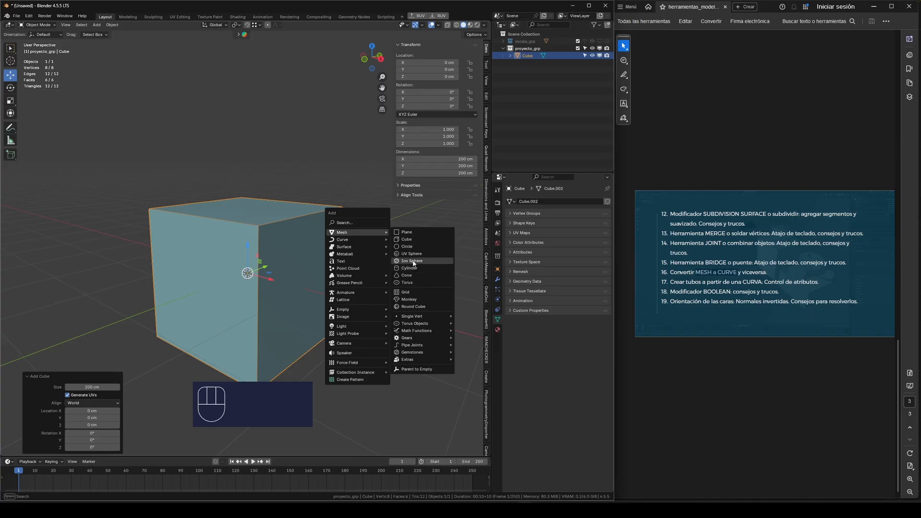
{"action": "left_click", "coordinate": [411, 254]}
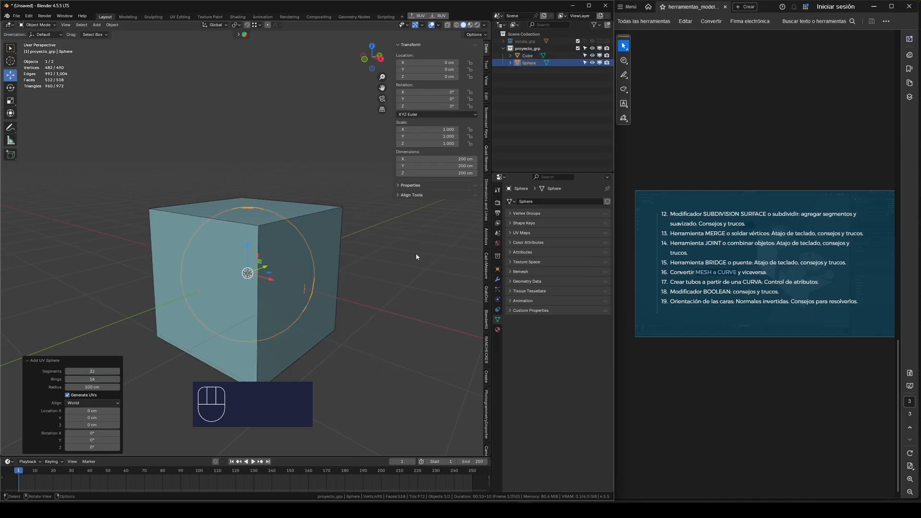
{"action": "left_click_drag", "start_coordinate": [263, 229], "coordinate": [263, 171]}
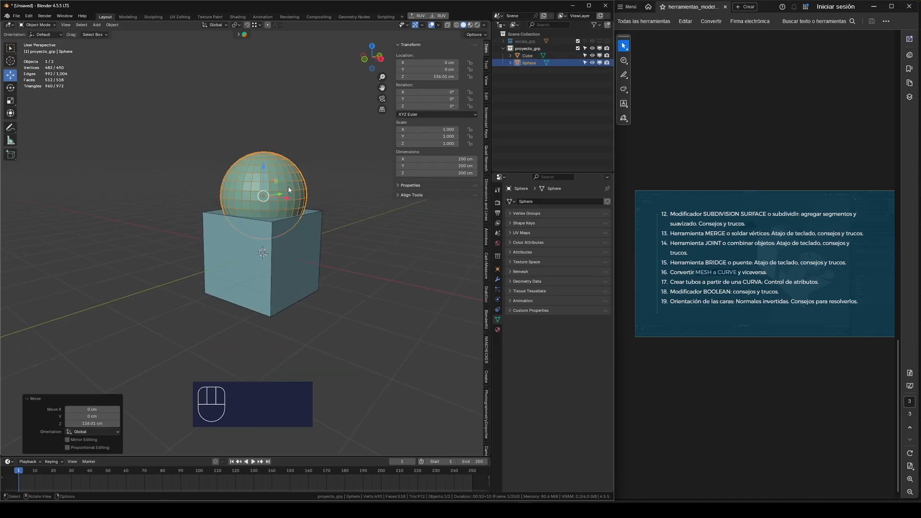
Move the sphere about -107 cm along Y and -60 cm along X so it overlaps the cube's upper corner.
{"action": "middle_click_drag", "start_coordinate": [263, 172], "coordinate": [311, 186]}
{"action": "left_click_drag", "start_coordinate": [311, 185], "coordinate": [266, 185]}
{"action": "middle_click_drag", "start_coordinate": [265, 185], "coordinate": [281, 209]}
{"action": "left_click_drag", "start_coordinate": [245, 215], "coordinate": [217, 216]}
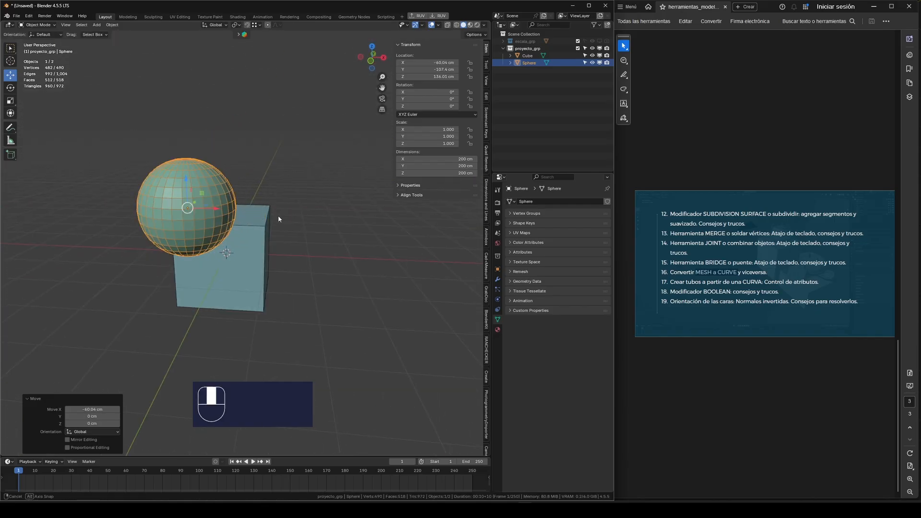
{"action": "middle_click_drag", "start_coordinate": [277, 215], "coordinate": [247, 216]}
Add a Boolean modifier to the cube.
{"action": "left_click", "coordinate": [295, 237]}
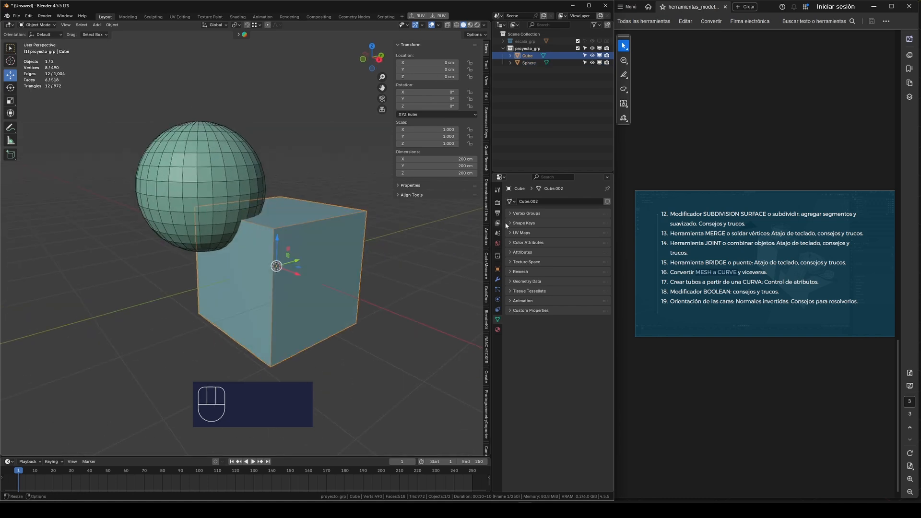
{"action": "left_click", "coordinate": [498, 280]}
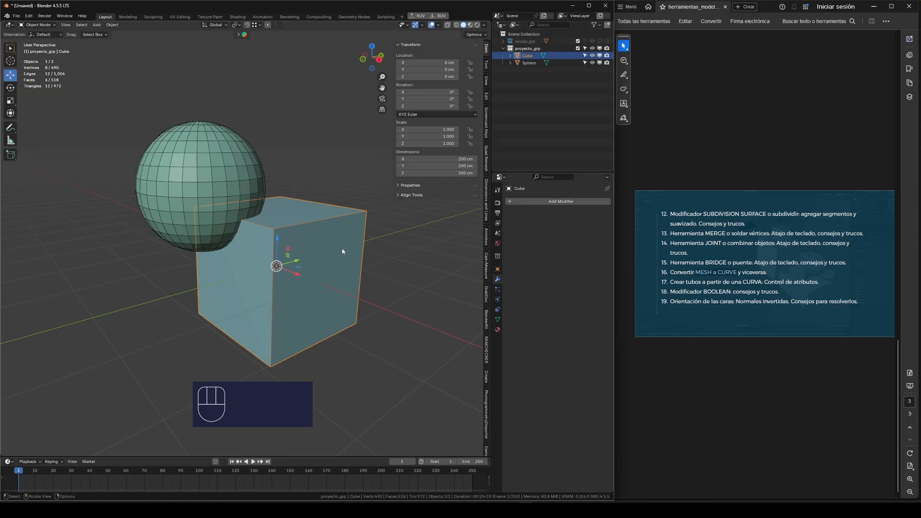
{"action": "left_click", "coordinate": [210, 170]}
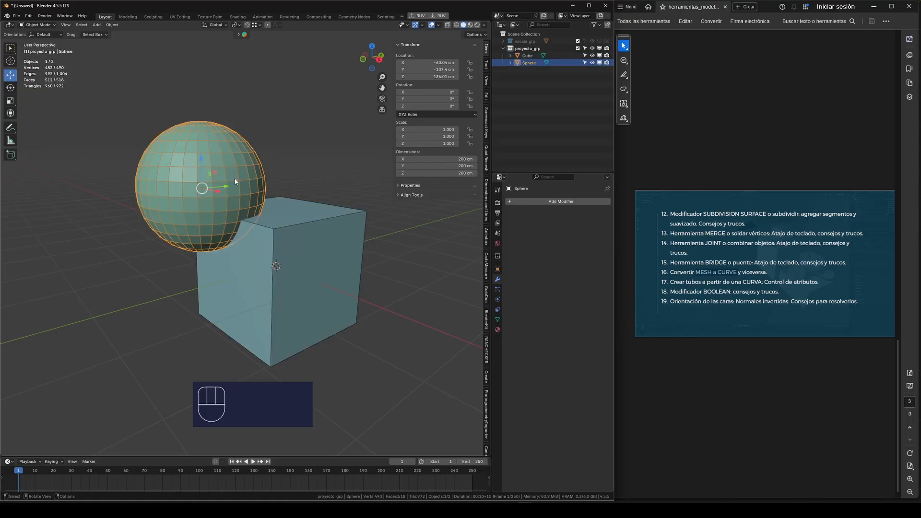
{"action": "left_click", "coordinate": [336, 249]}
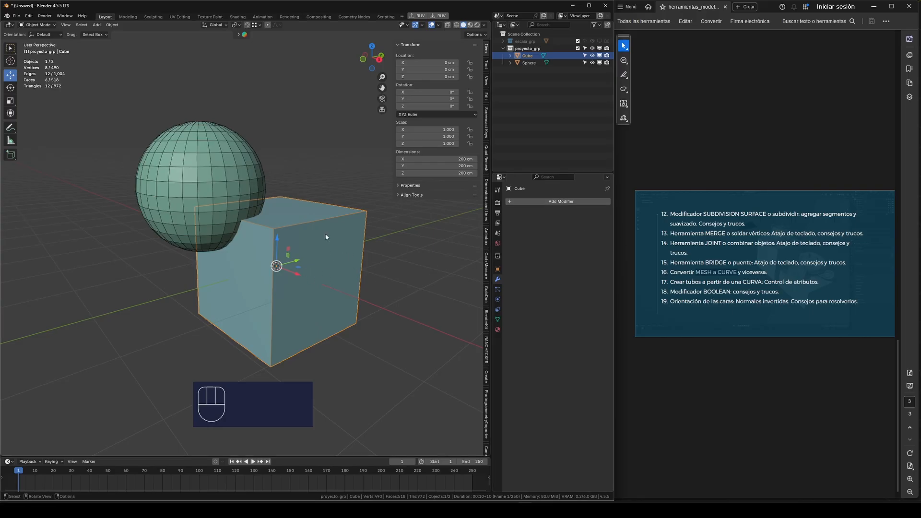
{"action": "left_click", "coordinate": [541, 201]}
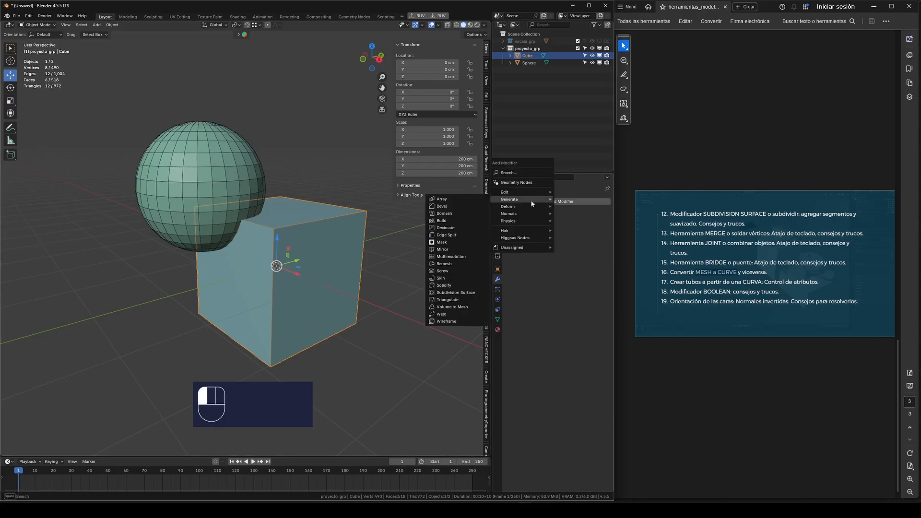
{"action": "left_click", "coordinate": [534, 202]}
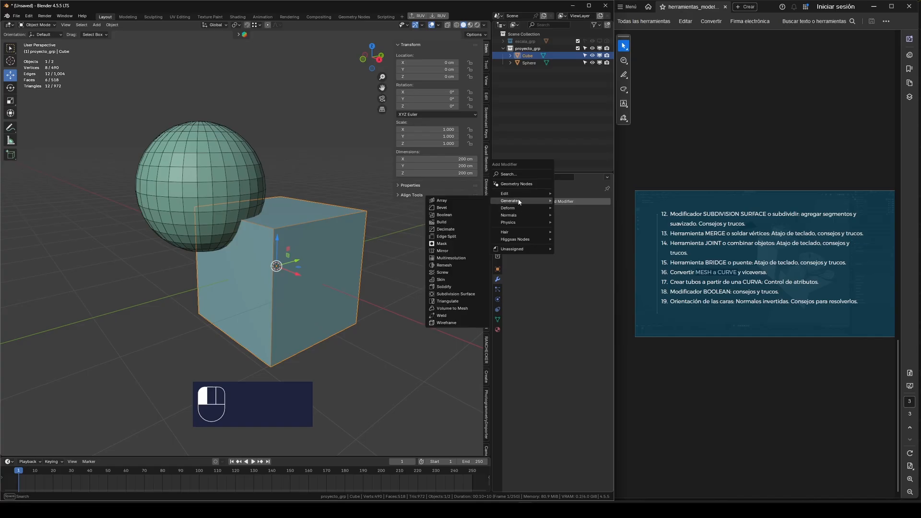
{"action": "left_click", "coordinate": [439, 215]}
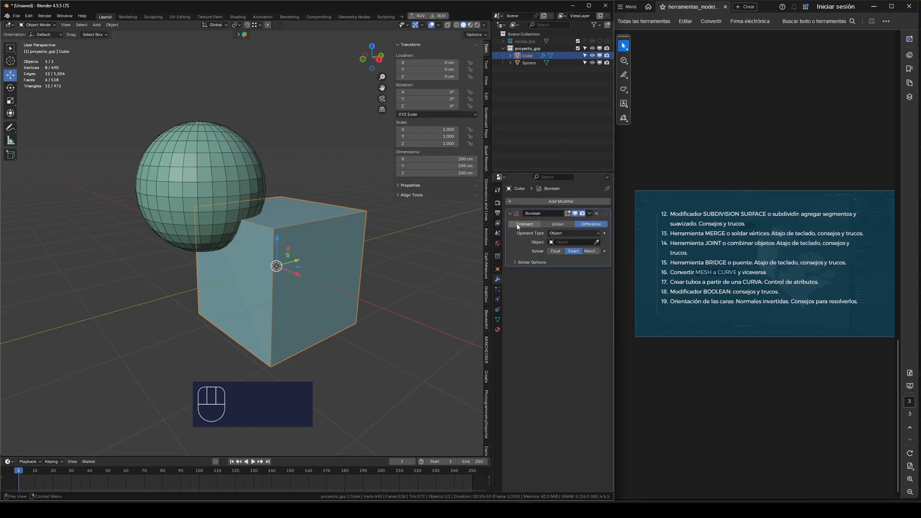
Pick the sphere as the operand object of the cube's Difference Boolean.
{"action": "left_click", "coordinate": [597, 242]}
{"action": "left_click", "coordinate": [244, 150]}
{"action": "middle_click_drag", "start_coordinate": [240, 154], "coordinate": [221, 208]}
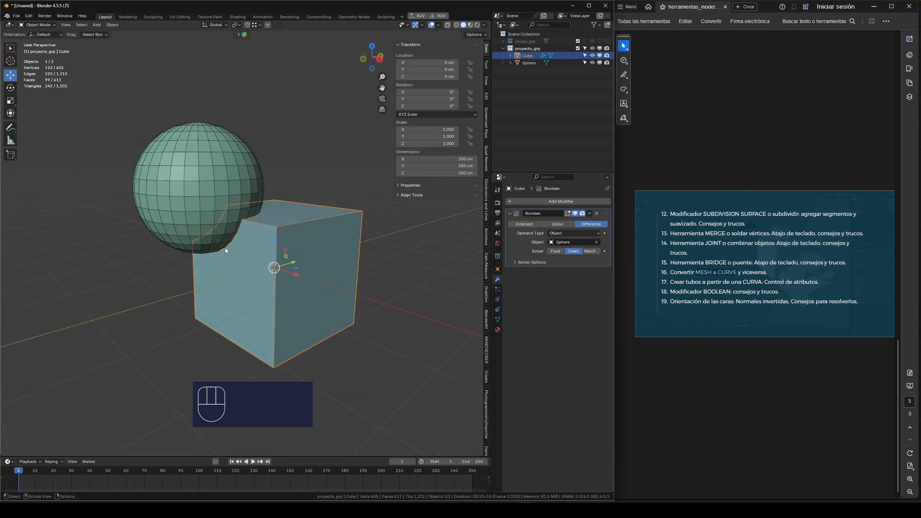
Disable the sphere in the viewport and inspect the spherical cut in the cube's corner.
{"action": "left_click", "coordinate": [599, 62]}
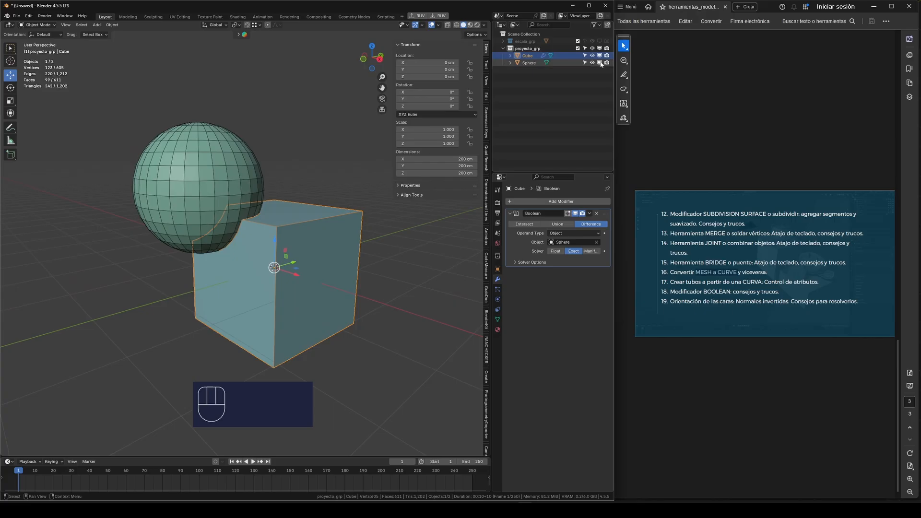
{"action": "middle_click_drag", "start_coordinate": [275, 179], "coordinate": [327, 184]}
{"action": "scroll", "coordinate": [263, 250], "scroll_direction": "up", "scroll_amount": 2}
{"action": "middle_click_drag", "start_coordinate": [263, 250], "coordinate": [311, 259]}
{"action": "scroll", "coordinate": [369, 243], "scroll_direction": "up", "scroll_amount": 2}
{"action": "scroll", "coordinate": [369, 244], "scroll_direction": "down", "scroll_amount": 4}
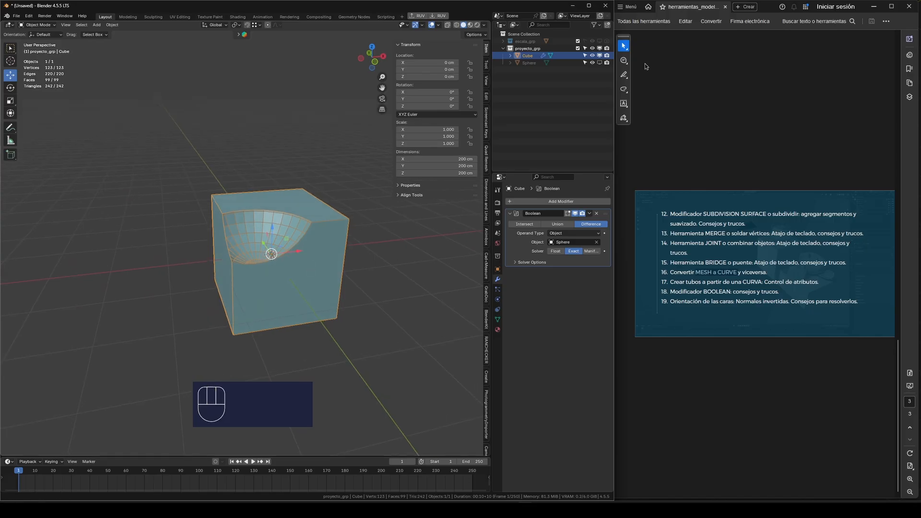
Show the sphere again and move it about 103 cm along Y.
{"action": "left_click", "coordinate": [600, 63]}
{"action": "middle_click_drag", "start_coordinate": [336, 187], "coordinate": [232, 240]}
{"action": "left_click_drag", "start_coordinate": [241, 226], "coordinate": [198, 229]}
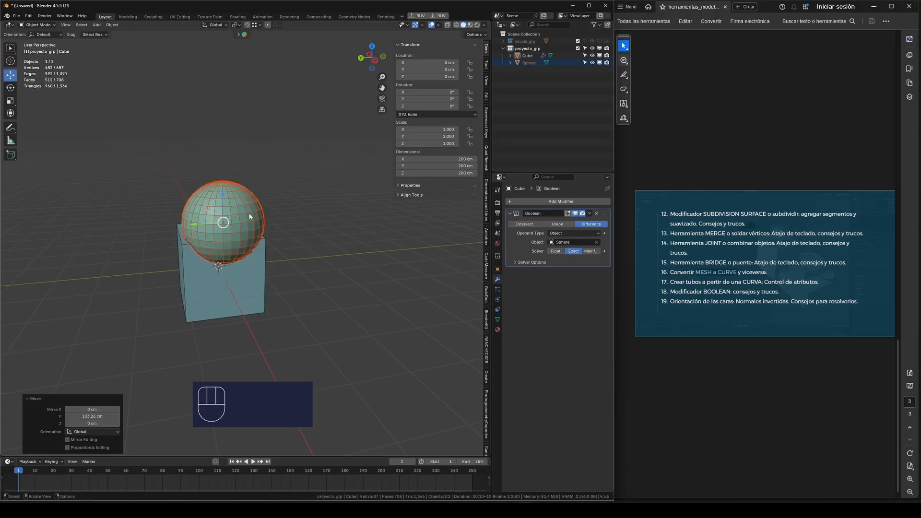
Hide the moved sphere in the viewport and examine the updated hollow in the cube from several angles.
{"action": "left_click", "coordinate": [601, 63]}
{"action": "middle_click_drag", "start_coordinate": [229, 219], "coordinate": [259, 223]}
{"action": "scroll", "coordinate": [292, 248], "scroll_direction": "up", "scroll_amount": 1}
{"action": "scroll", "coordinate": [292, 247], "scroll_direction": "up", "scroll_amount": 2}
{"action": "scroll", "coordinate": [316, 213], "scroll_direction": "up", "scroll_amount": 1}
{"action": "middle_click_drag", "start_coordinate": [324, 211], "coordinate": [344, 188]}
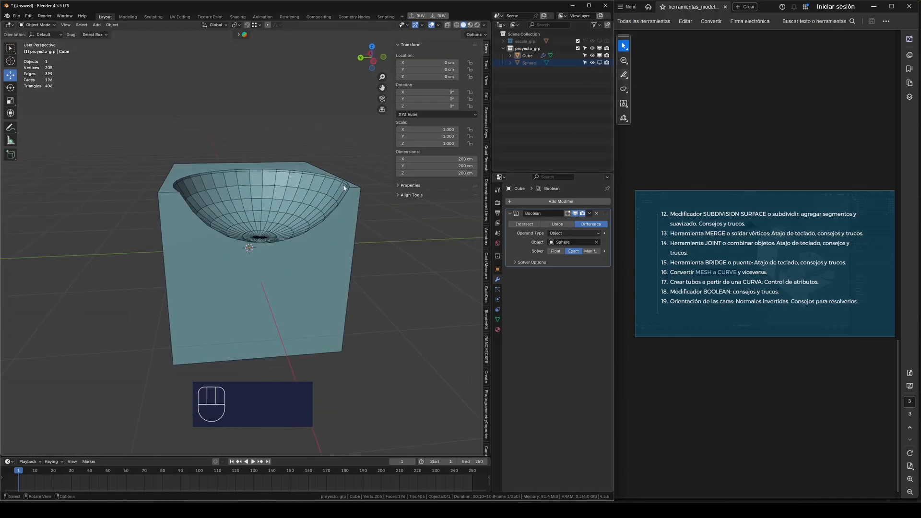
{"action": "middle_click_drag", "start_coordinate": [283, 245], "coordinate": [332, 205]}
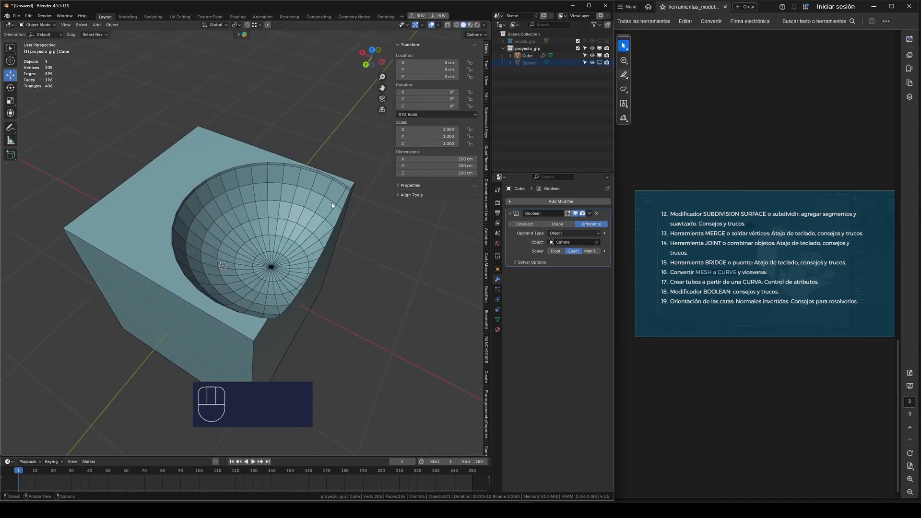
{"action": "middle_click_drag", "start_coordinate": [268, 217], "coordinate": [298, 227]}
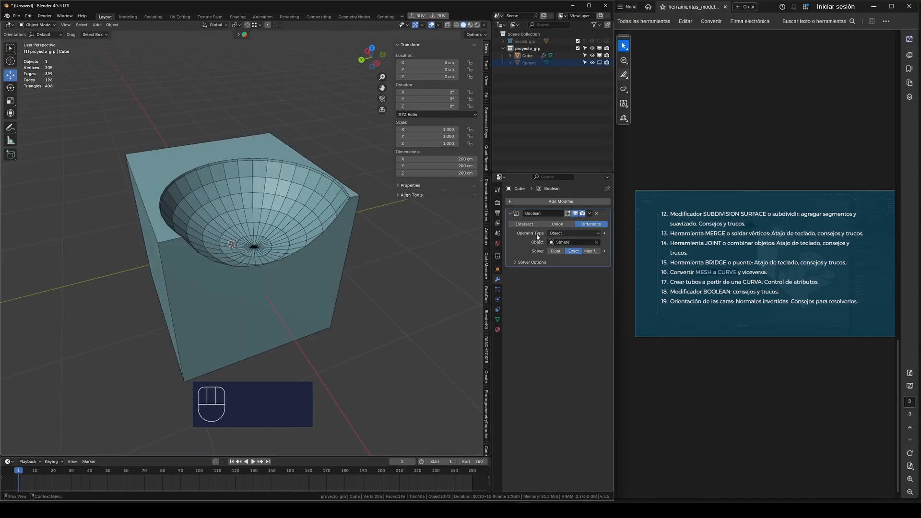
Switch the cube's Boolean operation to Union and select the combined shape.
{"action": "left_click", "coordinate": [557, 224]}
{"action": "middle_click_drag", "start_coordinate": [173, 248], "coordinate": [225, 202]}
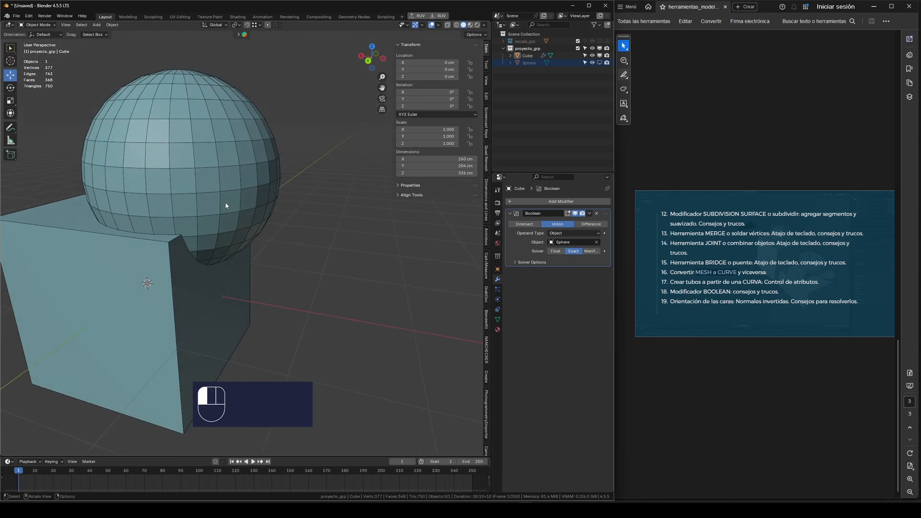
{"action": "left_click", "coordinate": [226, 203]}
{"action": "scroll", "coordinate": [291, 255], "scroll_direction": "down", "scroll_amount": 3}
{"action": "middle_click_drag", "start_coordinate": [292, 255], "coordinate": [268, 234]}
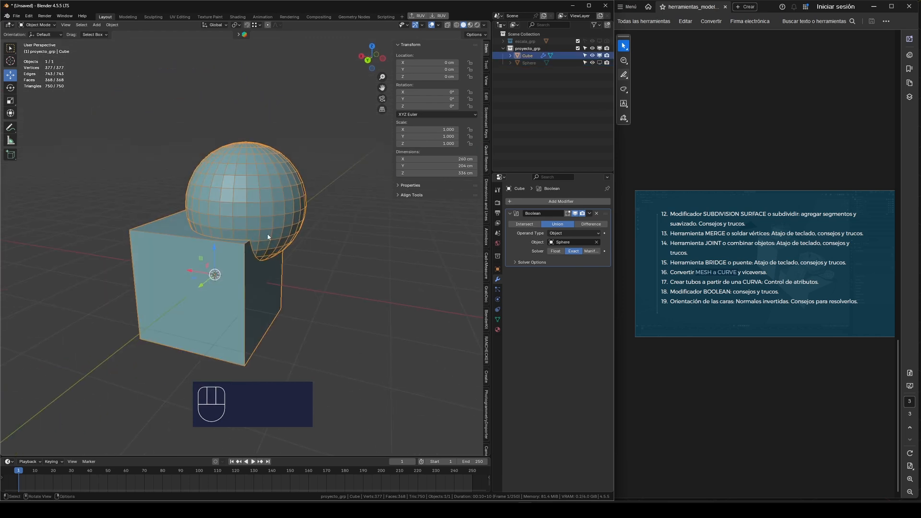
Show the sphere, move it about -43 cm along X, and disable it in the viewport again.
{"action": "left_click", "coordinate": [592, 63]}
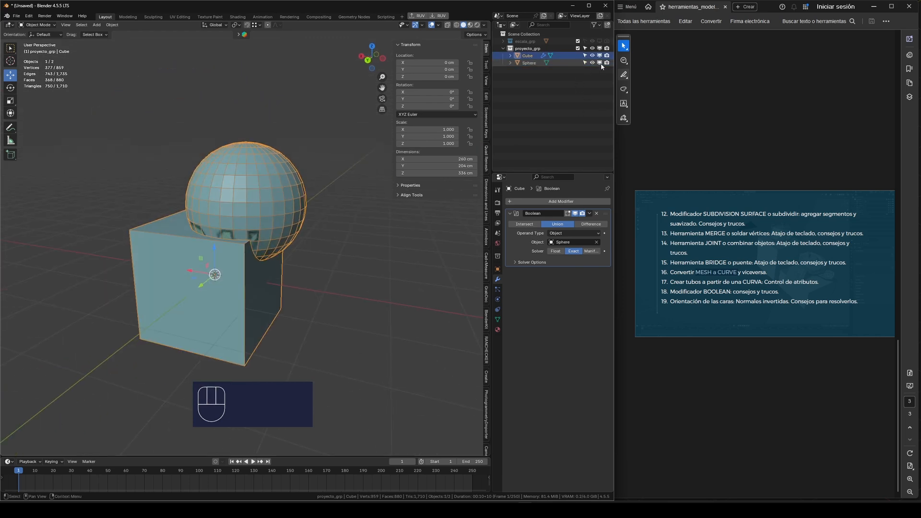
{"action": "left_click", "coordinate": [529, 63]}
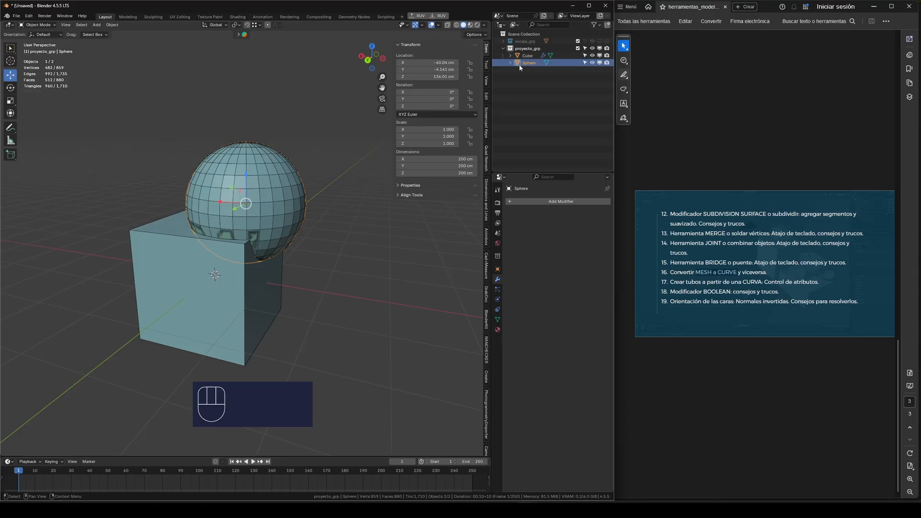
{"action": "left_click_drag", "start_coordinate": [223, 201], "coordinate": [248, 199]}
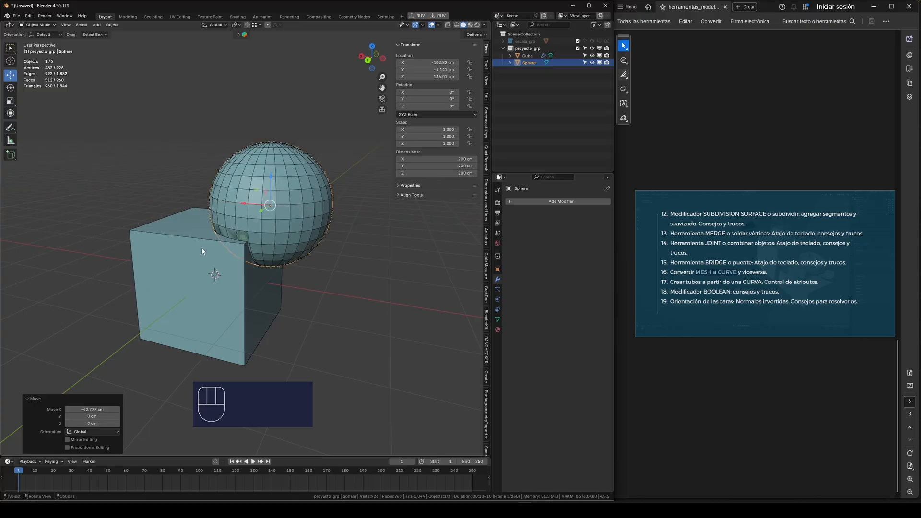
{"action": "left_click", "coordinate": [599, 63]}
Try the Intersect operation on the cube's Boolean to inspect the overlapping volume, and return it to Union.
{"action": "left_click", "coordinate": [296, 203]}
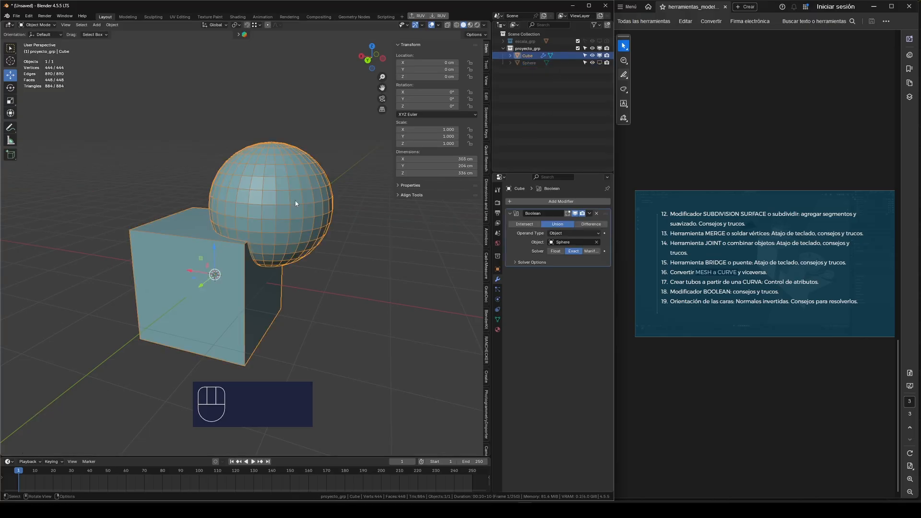
{"action": "left_click", "coordinate": [534, 225]}
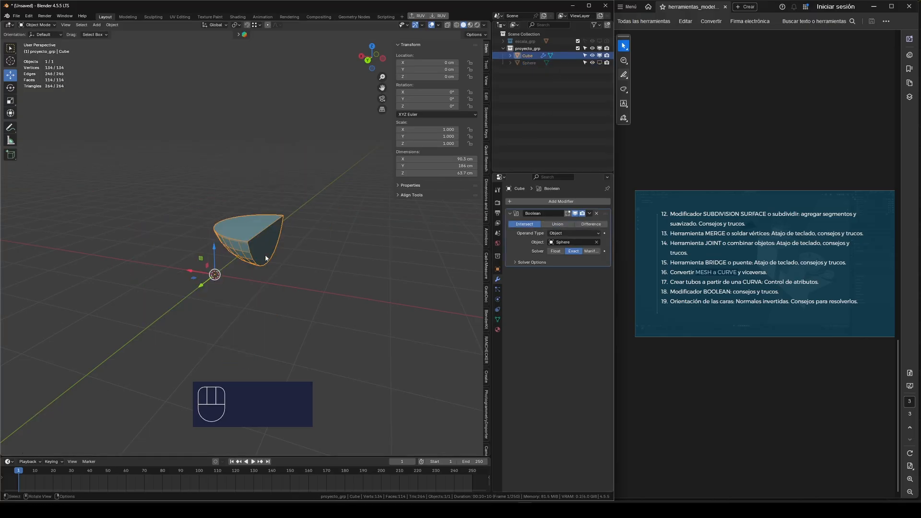
{"action": "scroll", "coordinate": [296, 218], "scroll_direction": "up", "scroll_amount": 2}
{"action": "middle_click_drag", "start_coordinate": [310, 214], "coordinate": [321, 216]}
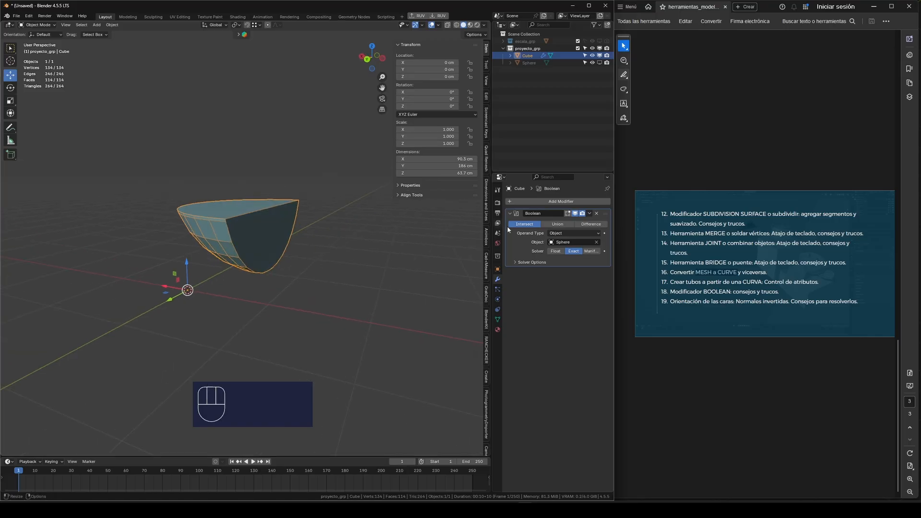
{"action": "left_click", "coordinate": [564, 225]}
{"action": "middle_click_drag", "start_coordinate": [187, 207], "coordinate": [154, 199]}
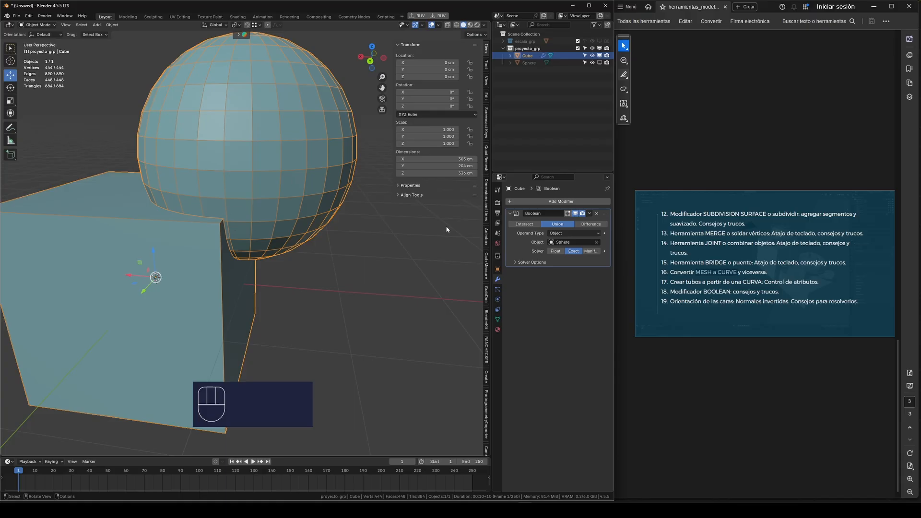
Preview the cube's Boolean with Intersect once more, view the shared volume from another angle, and restore Union.
{"action": "scroll", "coordinate": [338, 253], "scroll_direction": "down", "scroll_amount": 2}
{"action": "middle_click_drag", "start_coordinate": [339, 253], "coordinate": [299, 230]}
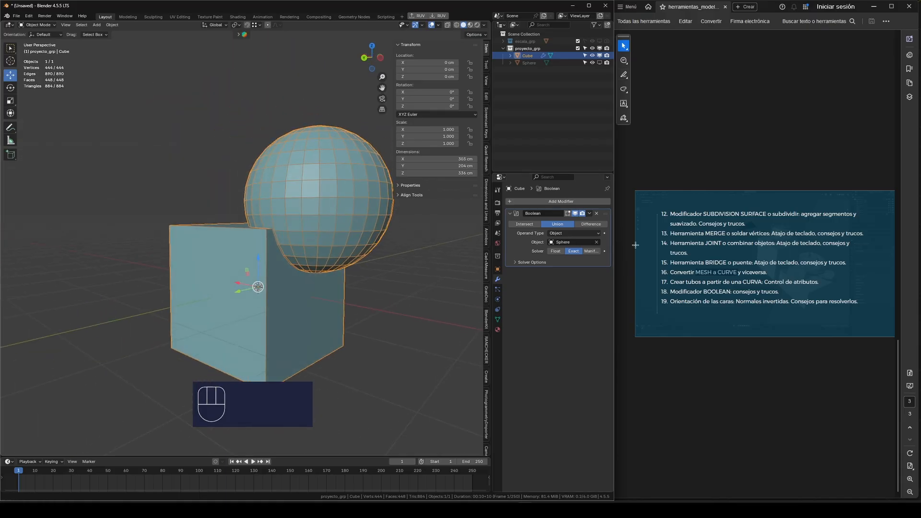
{"action": "left_click", "coordinate": [525, 224]}
{"action": "middle_click_drag", "start_coordinate": [336, 269], "coordinate": [261, 246]}
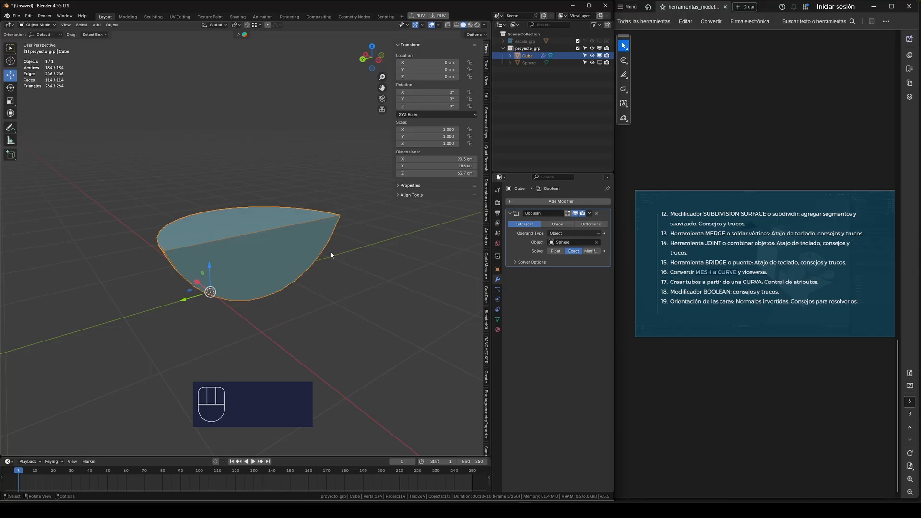
{"action": "left_click", "coordinate": [559, 226]}
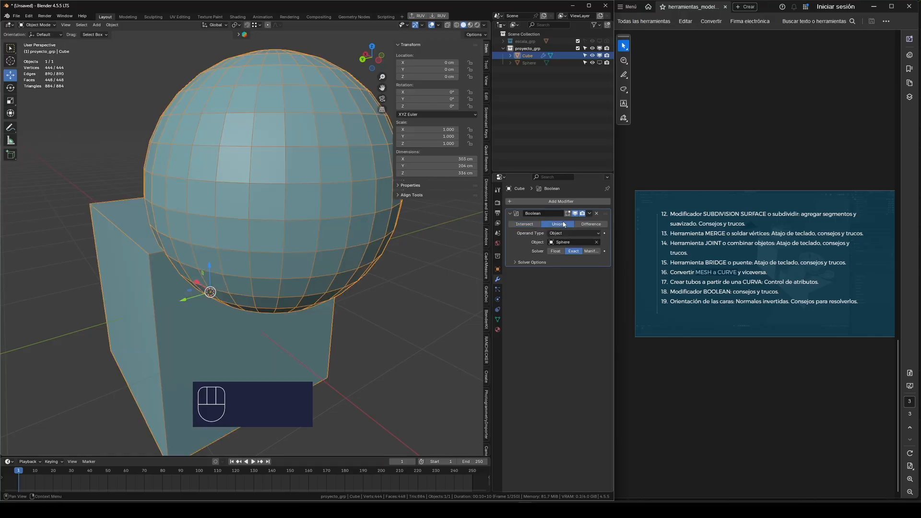
Inspect the united cube and sphere in wireframe shading from several angles.
{"action": "middle_click_drag", "start_coordinate": [293, 253], "coordinate": [266, 223]}
{"action": "scroll", "coordinate": [447, 229], "scroll_direction": "down", "scroll_amount": 3}
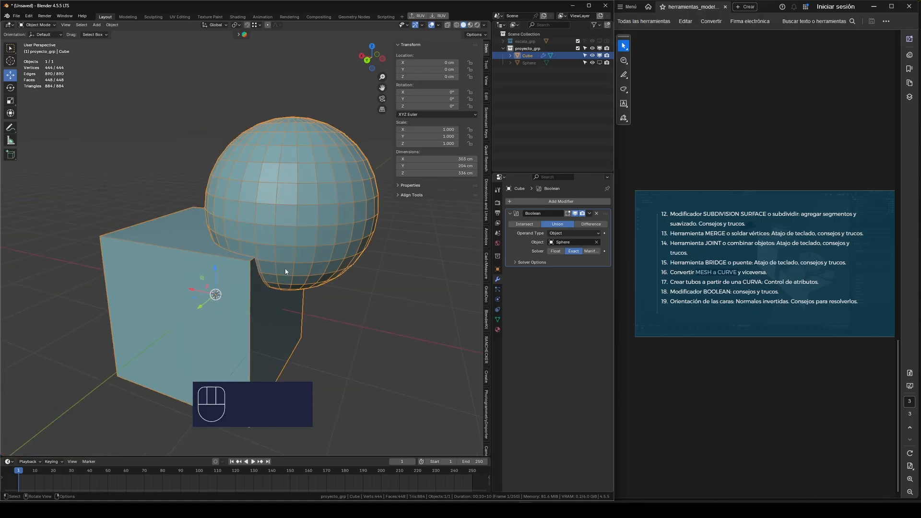
{"action": "key", "text": "shift+z"}
{"action": "middle_click_drag", "start_coordinate": [316, 275], "coordinate": [323, 257]}
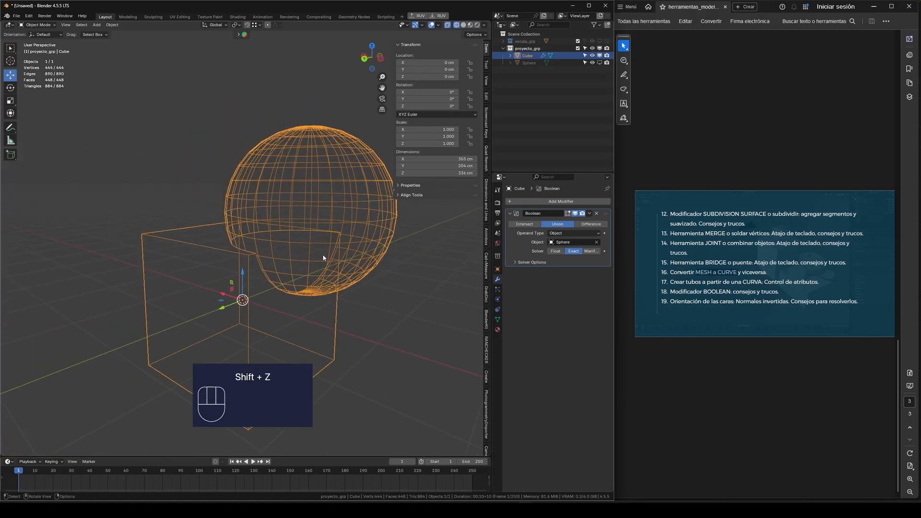
{"action": "middle_click_drag", "start_coordinate": [269, 272], "coordinate": [287, 274]}
{"action": "key", "text": "shift+z"}
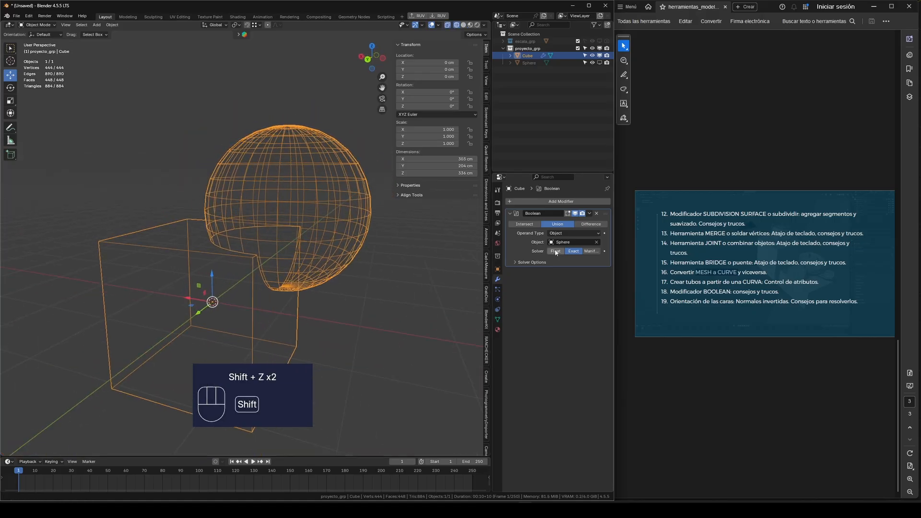
Set the cube's Boolean operation to Difference, return to solid shading, and examine the carved corner.
{"action": "left_click", "coordinate": [593, 225]}
{"action": "key", "text": "shift+z"}
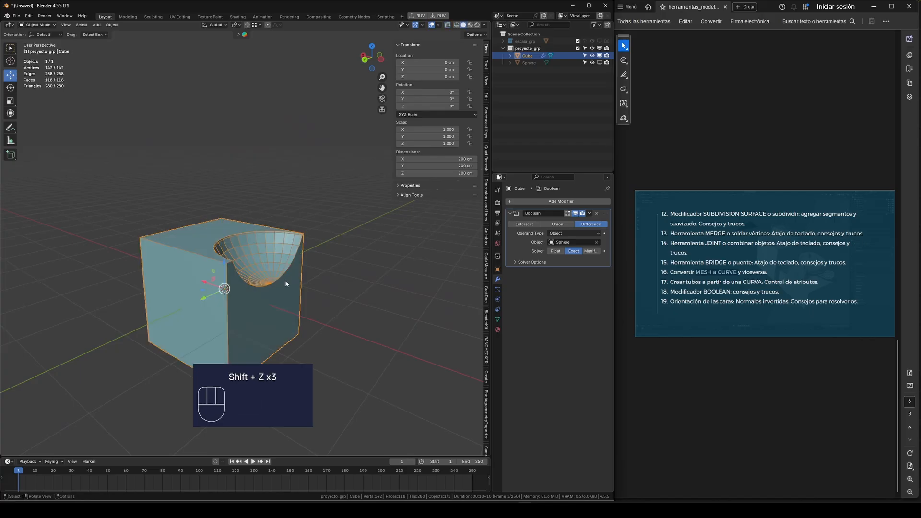
{"action": "middle_click_drag", "start_coordinate": [285, 280], "coordinate": [207, 290]}
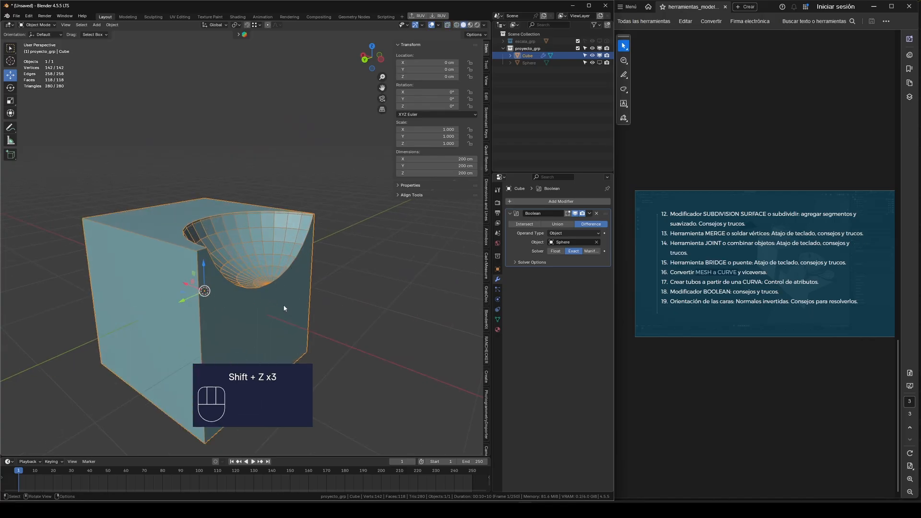
{"action": "middle_click_drag", "start_coordinate": [388, 282], "coordinate": [324, 257]}
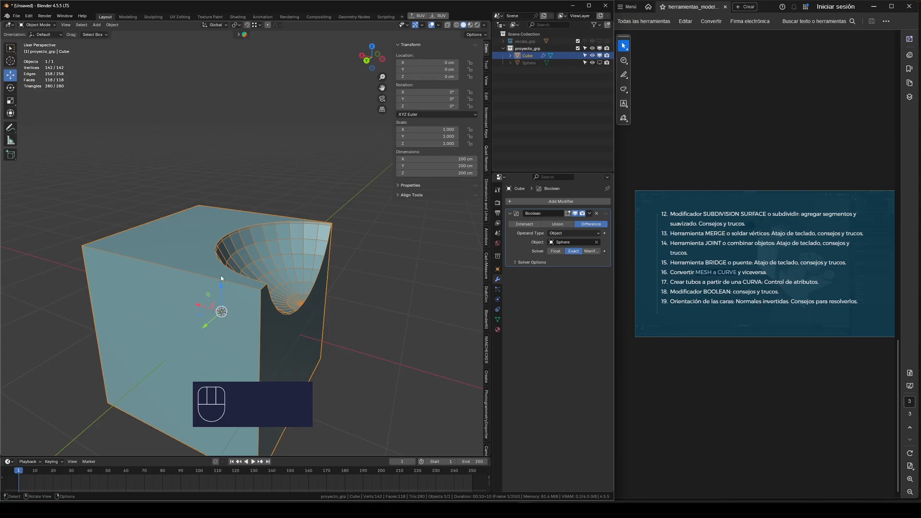
{"action": "middle_click_drag", "start_coordinate": [352, 294], "coordinate": [409, 214]}
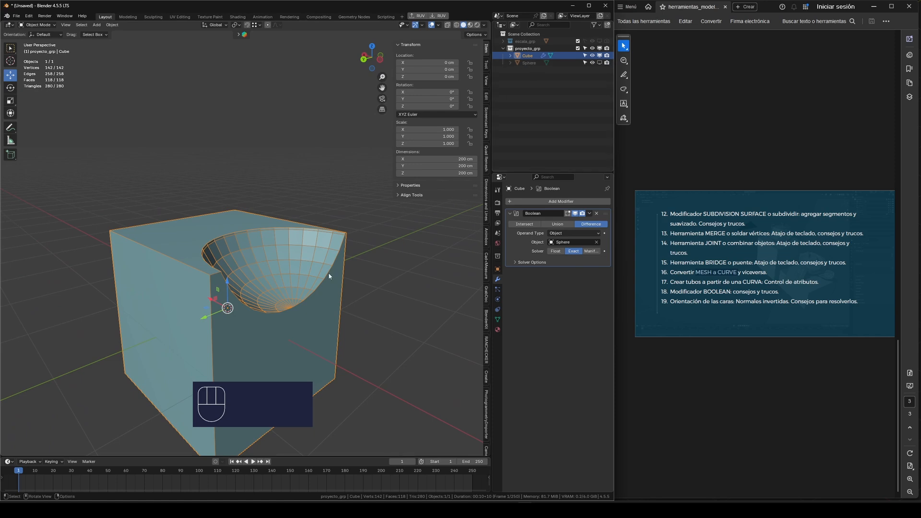
{"action": "middle_click_drag", "start_coordinate": [303, 277], "coordinate": [305, 298]}
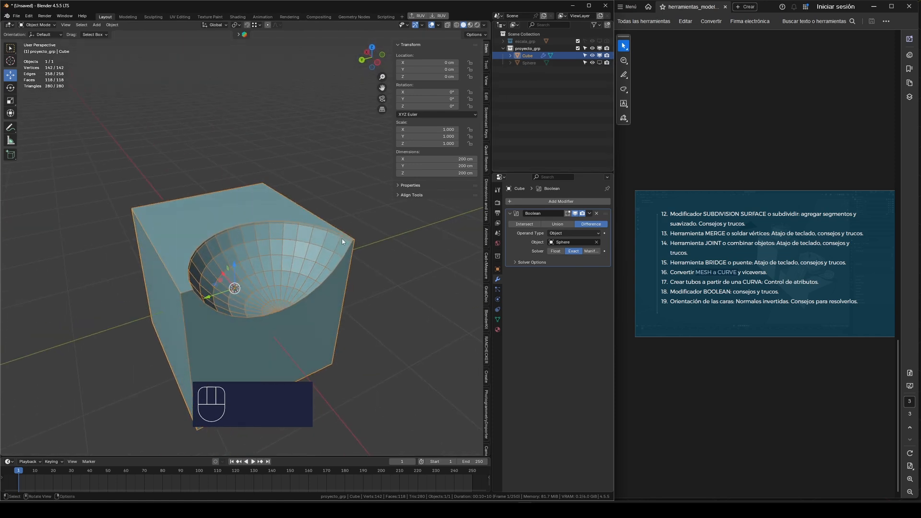
{"action": "mouse_move", "coordinate": [343, 242]}
{"action": "middle_mouse_down"}
{"action": "mouse_move", "coordinate": [342, 267]}
{"action": "mouse_move", "coordinate": [338, 225]}
{"action": "middle_mouse_up"}
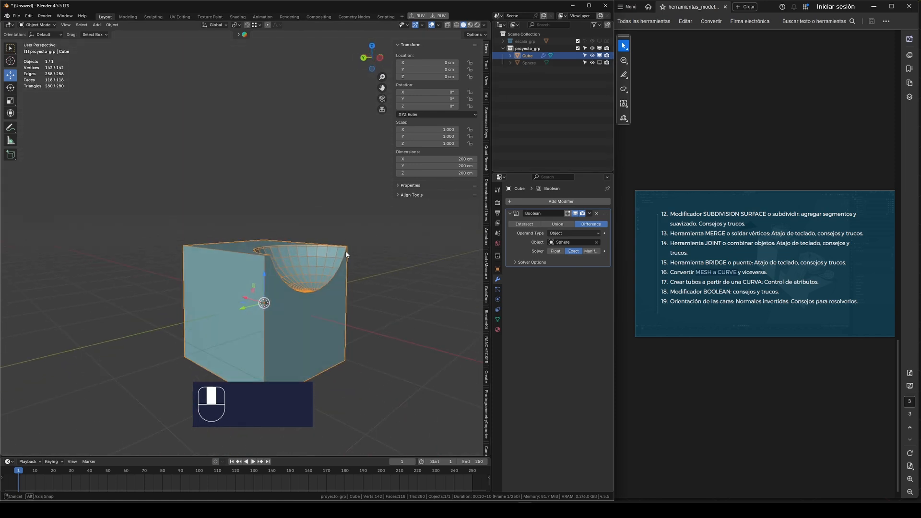
Toggle the Boolean modifier's viewport display repeatedly to compare the cube with and without the cut, leaving it enabled.
{"action": "left_click", "coordinate": [576, 214]}
{"action": "left_click", "coordinate": [576, 213]}
{"action": "left_click", "coordinate": [576, 214]}
{"action": "left_click", "coordinate": [575, 214]}
{"action": "left_click", "coordinate": [576, 214]}
{"action": "left_click", "coordinate": [575, 213]}
{"action": "left_click", "coordinate": [575, 213]}
{"action": "left_click", "coordinate": [576, 213]}
{"action": "left_click", "coordinate": [576, 213]}
{"action": "left_click", "coordinate": [576, 213]}
{"action": "middle_click_drag", "start_coordinate": [355, 268], "coordinate": [374, 278]}
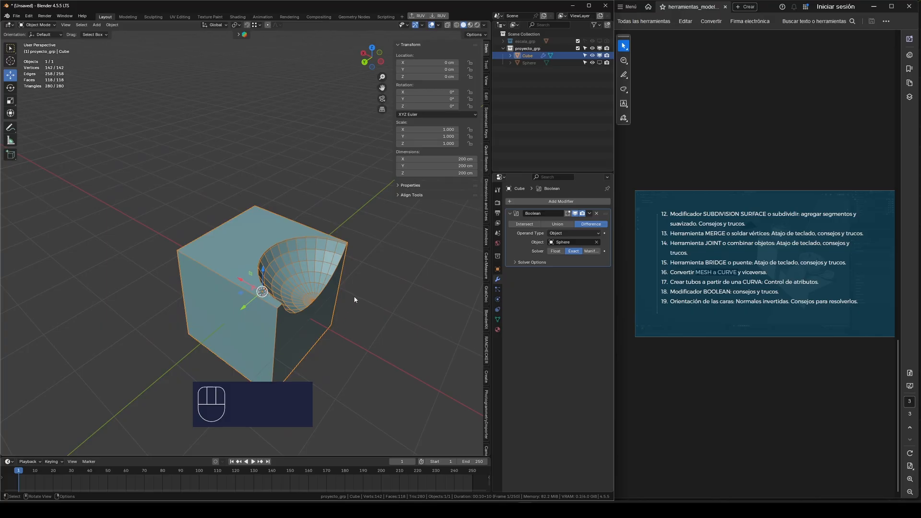
Show the sphere, move it along X to about -3.6 cm, disable it in the viewport again, and select the cube.
{"action": "left_click", "coordinate": [600, 63]}
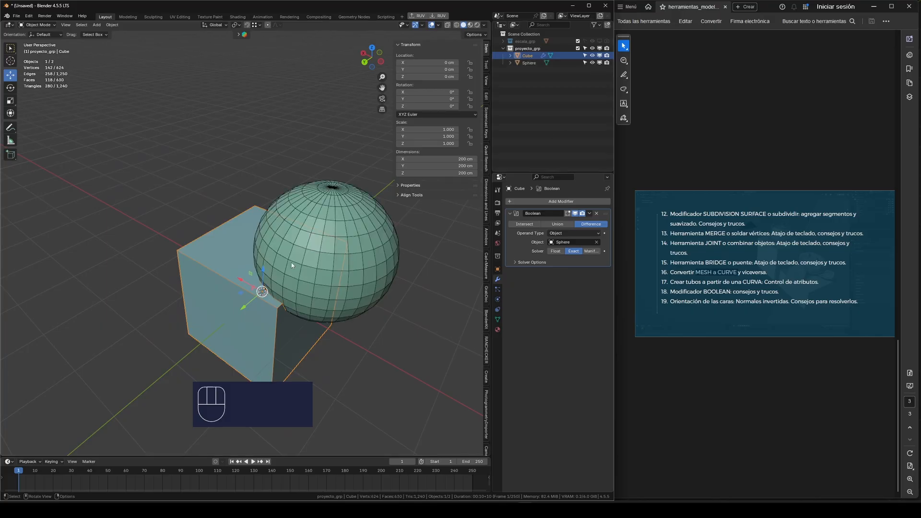
{"action": "left_click", "coordinate": [334, 263]}
{"action": "middle_click_drag", "start_coordinate": [334, 264], "coordinate": [355, 258]}
{"action": "left_click_drag", "start_coordinate": [266, 257], "coordinate": [197, 255]}
{"action": "left_click", "coordinate": [600, 56]}
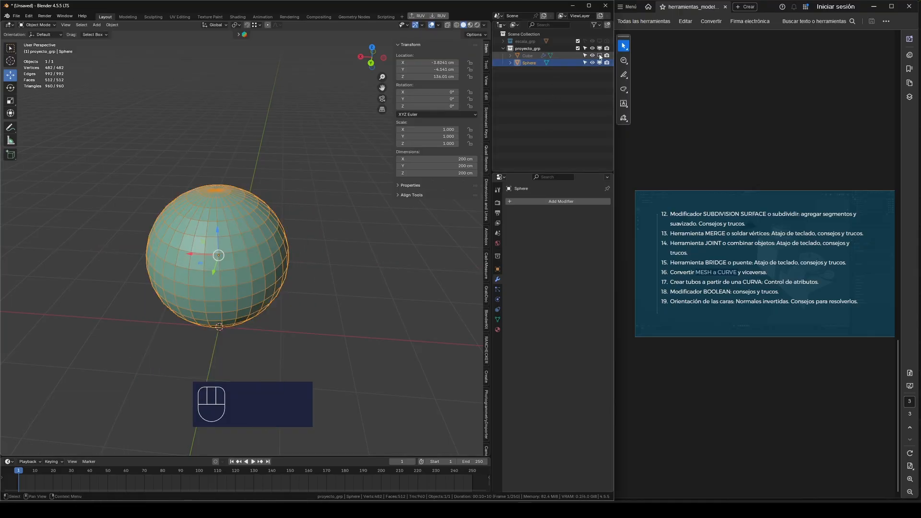
{"action": "left_click", "coordinate": [600, 56]}
{"action": "left_click", "coordinate": [600, 63]}
{"action": "mouse_move", "coordinate": [335, 259]}
{"action": "middle_mouse_down"}
{"action": "mouse_move", "coordinate": [338, 242]}
{"action": "mouse_move", "coordinate": [335, 284]}
{"action": "mouse_move", "coordinate": [317, 263]}
{"action": "middle_mouse_up"}
{"action": "left_click", "coordinate": [317, 263]}
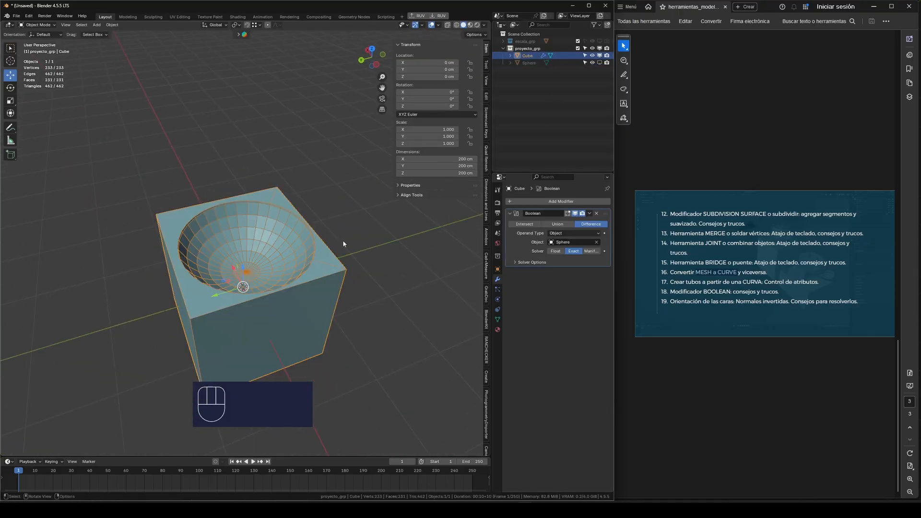
Examine the Boolean modifier's additional options and the bowl-shaped hollow in the cube from several distances.
{"action": "left_click", "coordinate": [590, 214]}
{"action": "middle_click_drag", "start_coordinate": [259, 267], "coordinate": [289, 244]}
{"action": "scroll", "coordinate": [309, 159], "scroll_direction": "up", "scroll_amount": 3}
{"action": "scroll", "coordinate": [338, 199], "scroll_direction": "up", "scroll_amount": 3}
{"action": "scroll", "coordinate": [338, 199], "scroll_direction": "down", "scroll_amount": 5}
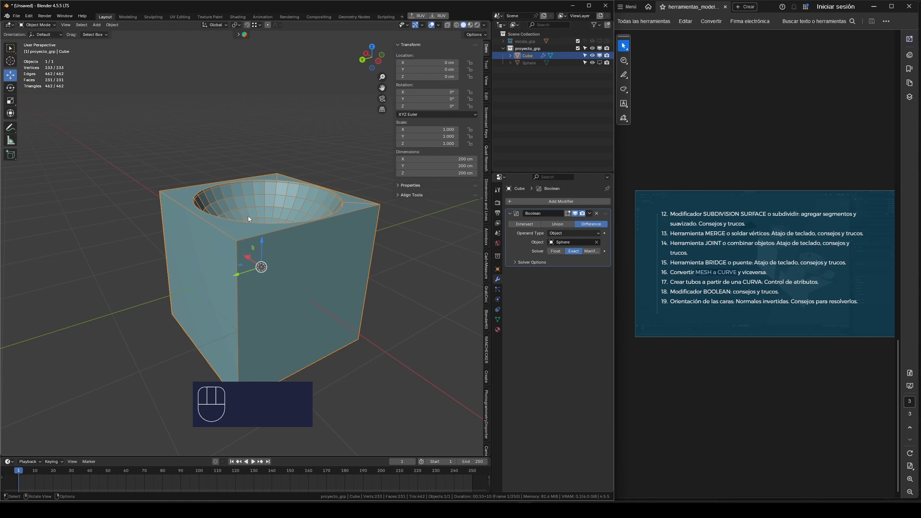
{"action": "scroll", "coordinate": [286, 244], "scroll_direction": "down", "scroll_amount": 3}
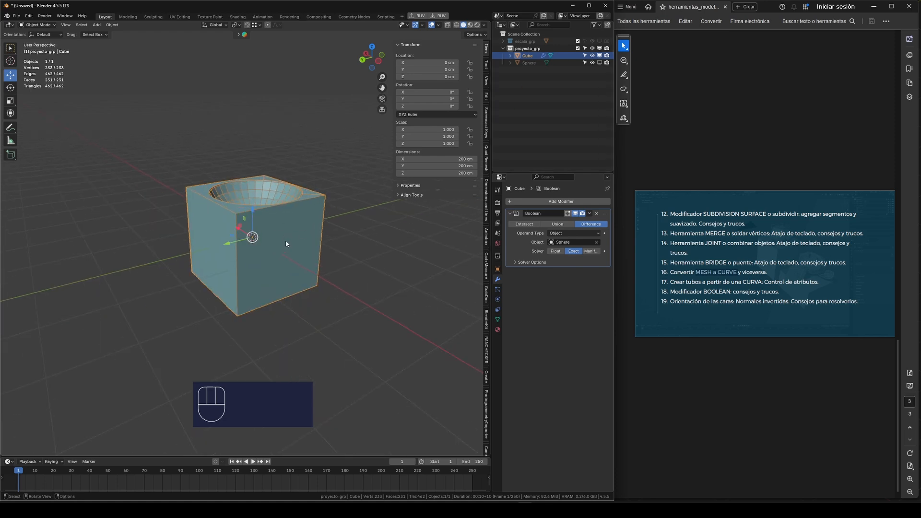
{"action": "scroll", "coordinate": [286, 244], "scroll_direction": "up", "scroll_amount": 2}
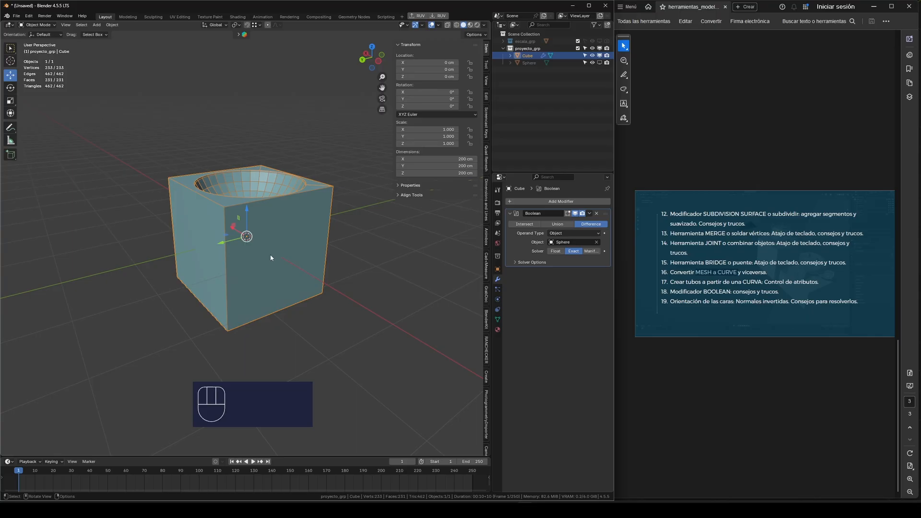
{"action": "middle_click_drag", "start_coordinate": [270, 258], "coordinate": [305, 262]}
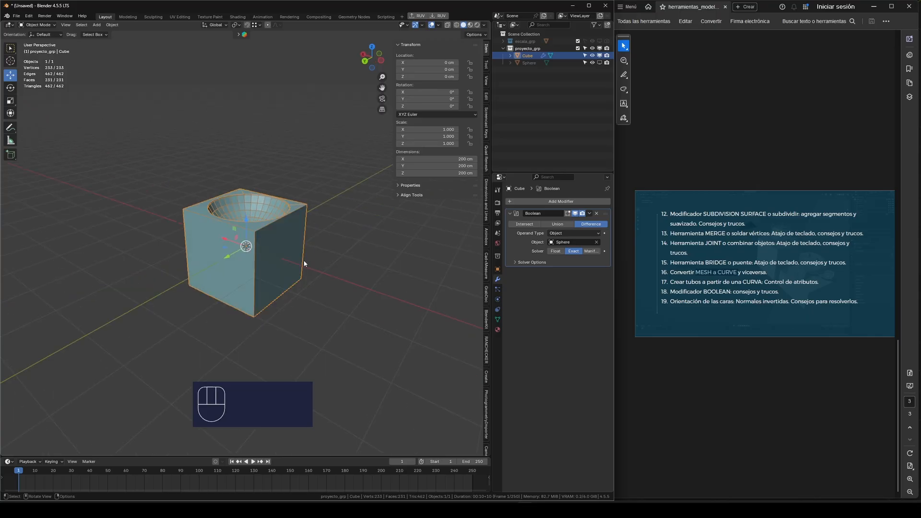
Delete the hollowed cube and add a 200 cm plane at the world origin.
{"action": "key", "text": "Delete"}
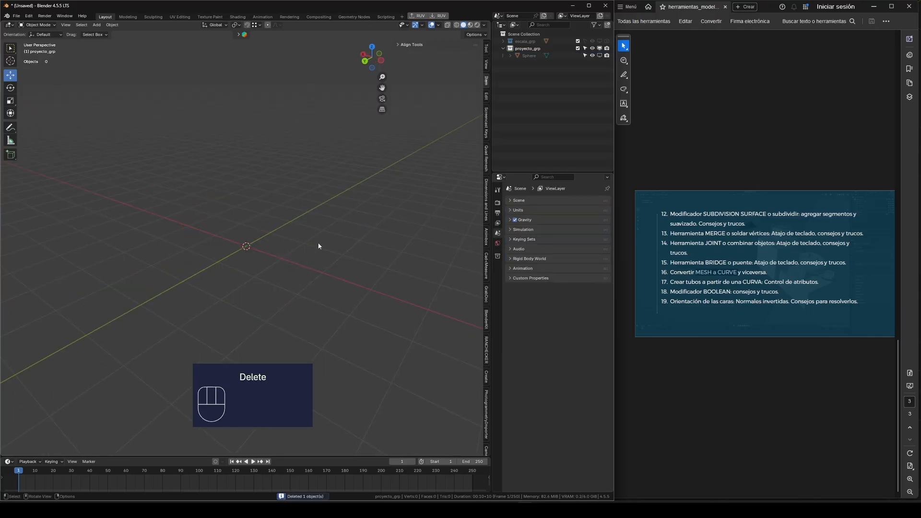
{"action": "scroll", "coordinate": [253, 244], "scroll_direction": "up", "scroll_amount": 2}
{"action": "middle_click_drag", "start_coordinate": [255, 237], "coordinate": [330, 247]}
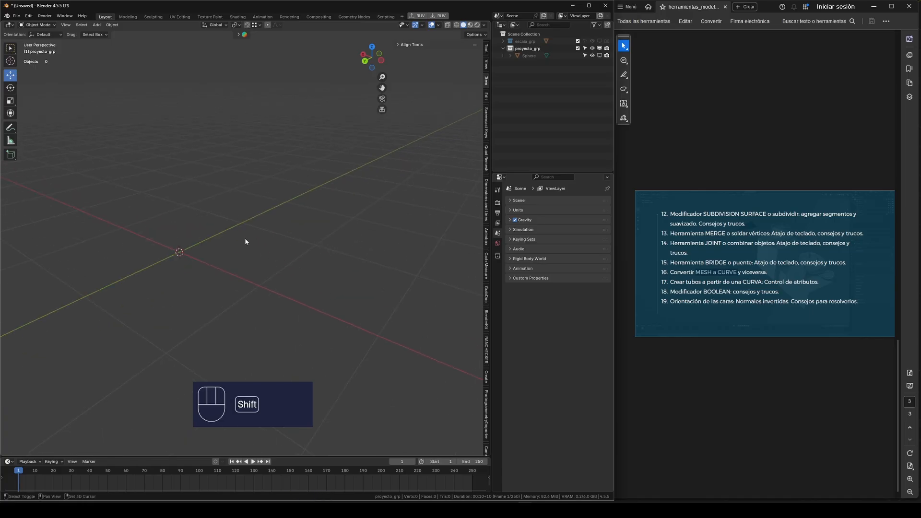
{"action": "key", "text": "shift+a"}
{"action": "mouse_move", "coordinate": [245, 239]}
{"action": "left_click", "coordinate": [278, 239]}
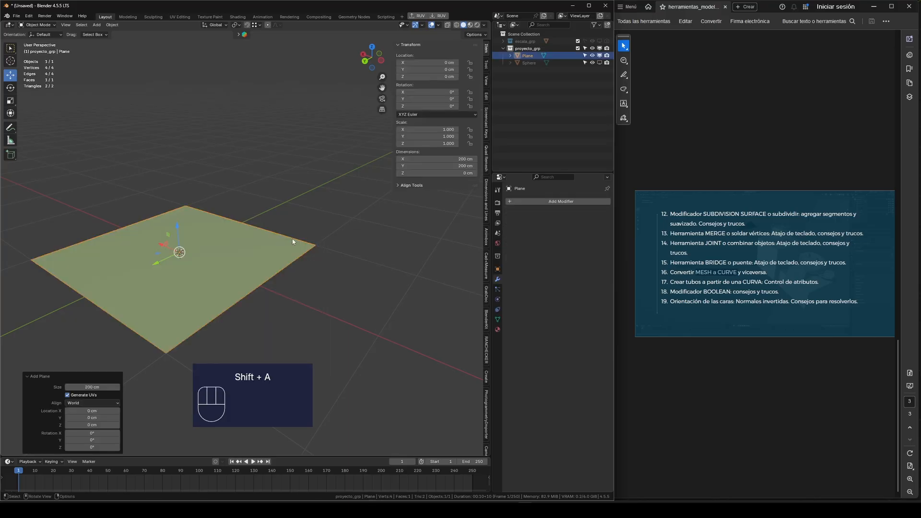
{"action": "scroll", "coordinate": [293, 245], "scroll_direction": "down", "scroll_amount": 4}
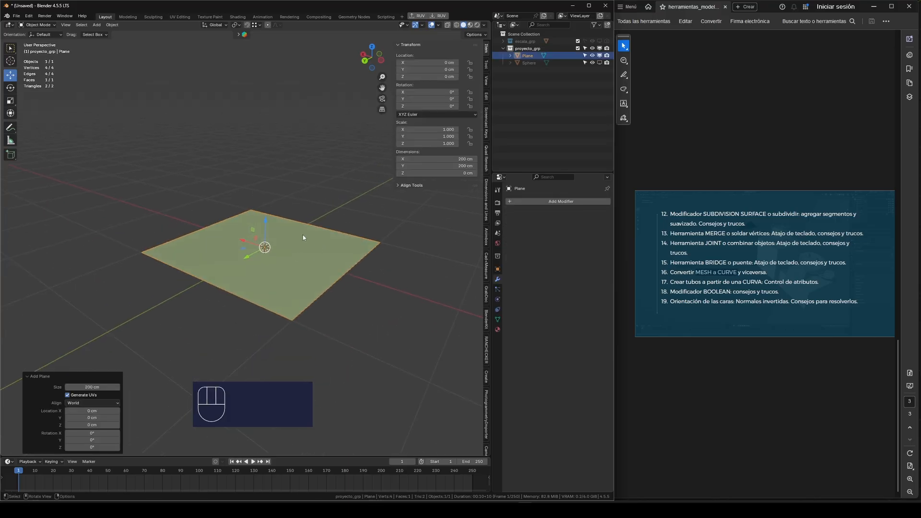
Sketch several magenta strokes across the plane with the Annotate tool, including three roughly parallel lines near its far side.
{"action": "left_click", "coordinate": [11, 127]}
{"action": "scroll", "coordinate": [291, 260], "scroll_direction": "up", "scroll_amount": 1}
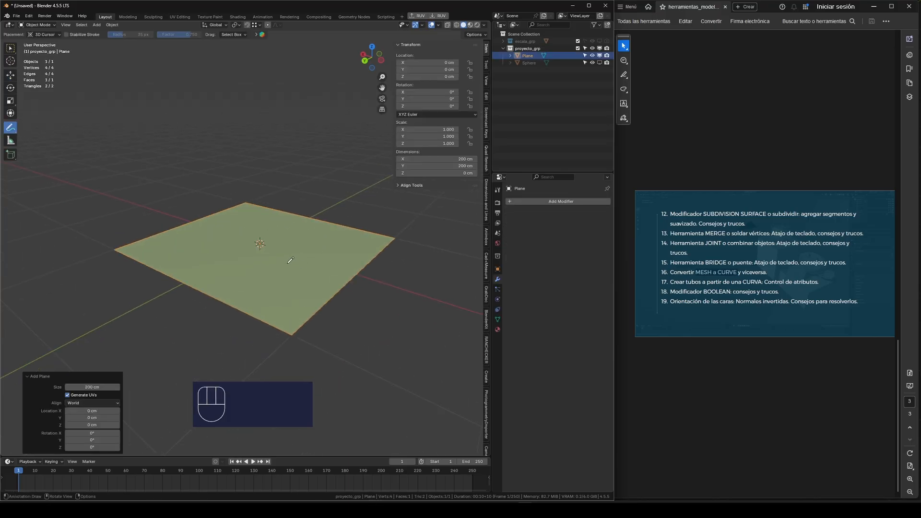
{"action": "mouse_move", "coordinate": [329, 249]}
{"action": "left_mouse_down"}
{"action": "mouse_move", "coordinate": [279, 277]}
{"action": "mouse_move", "coordinate": [249, 270]}
{"action": "left_mouse_up"}
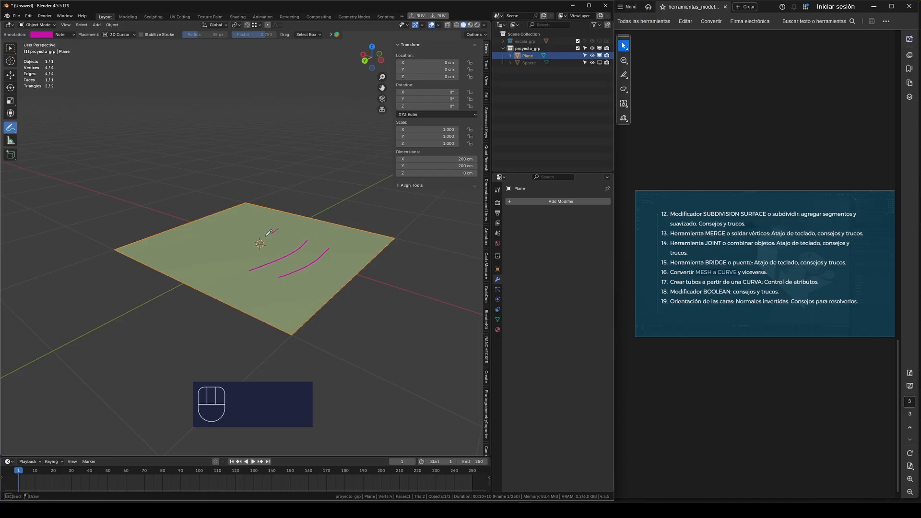
{"action": "left_click_drag", "start_coordinate": [279, 229], "coordinate": [228, 252]}
{"action": "left_click_drag", "start_coordinate": [249, 222], "coordinate": [188, 248]}
{"action": "mouse_move", "coordinate": [239, 270]}
{"action": "left_mouse_down"}
{"action": "mouse_move", "coordinate": [264, 290]}
{"action": "mouse_move", "coordinate": [263, 259]}
{"action": "mouse_move", "coordinate": [259, 280]}
{"action": "left_mouse_up"}
{"action": "middle_click_drag", "start_coordinate": [250, 255], "coordinate": [264, 222]}
{"action": "left_click_drag", "start_coordinate": [206, 167], "coordinate": [305, 164]}
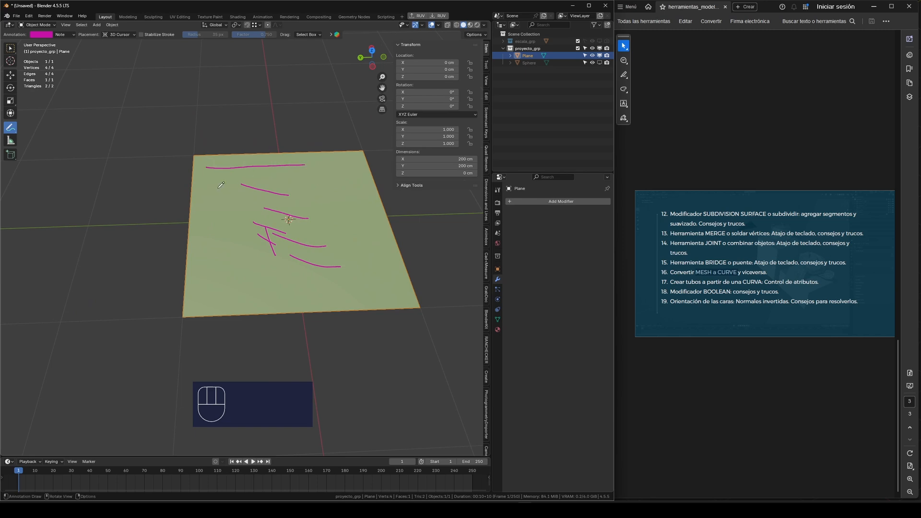
{"action": "left_click_drag", "start_coordinate": [219, 188], "coordinate": [305, 188]}
{"action": "left_click_drag", "start_coordinate": [222, 209], "coordinate": [298, 213]}
Deselect the plane and annotate a circle around its far corner with a curved arrow leading to the opposite side.
{"action": "key", "text": "shift+space"}
{"action": "key", "text": "g"}
{"action": "left_click", "coordinate": [9, 113]}
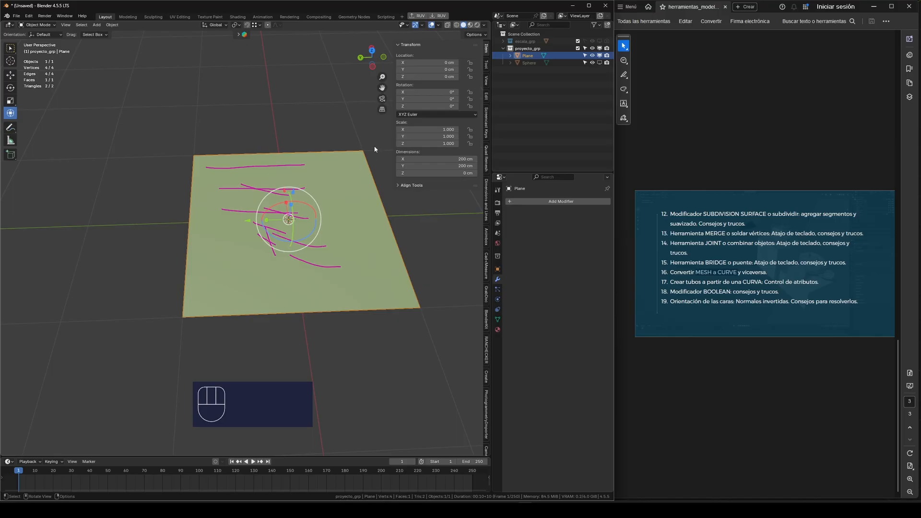
{"action": "left_click", "coordinate": [172, 126]}
{"action": "left_click", "coordinate": [10, 127]}
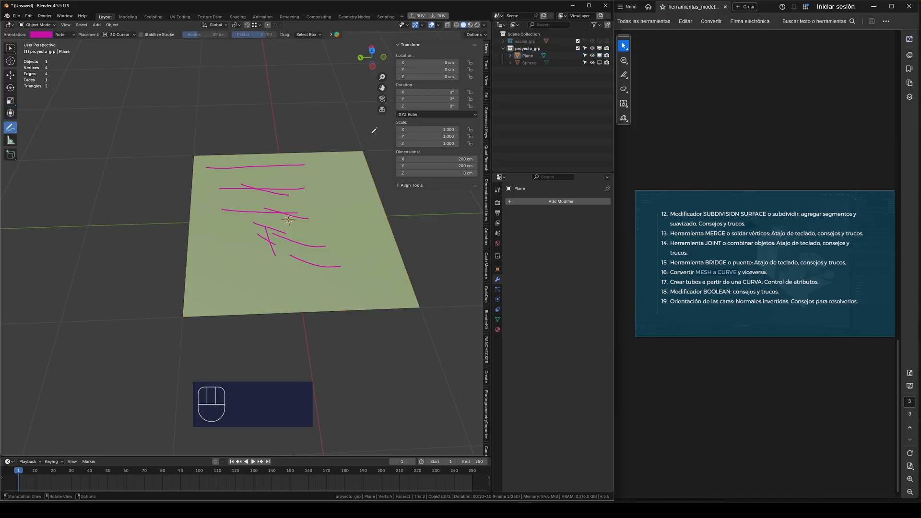
{"action": "mouse_move", "coordinate": [367, 134]}
{"action": "left_mouse_down"}
{"action": "mouse_move", "coordinate": [346, 161]}
{"action": "mouse_move", "coordinate": [342, 110]}
{"action": "left_mouse_up"}
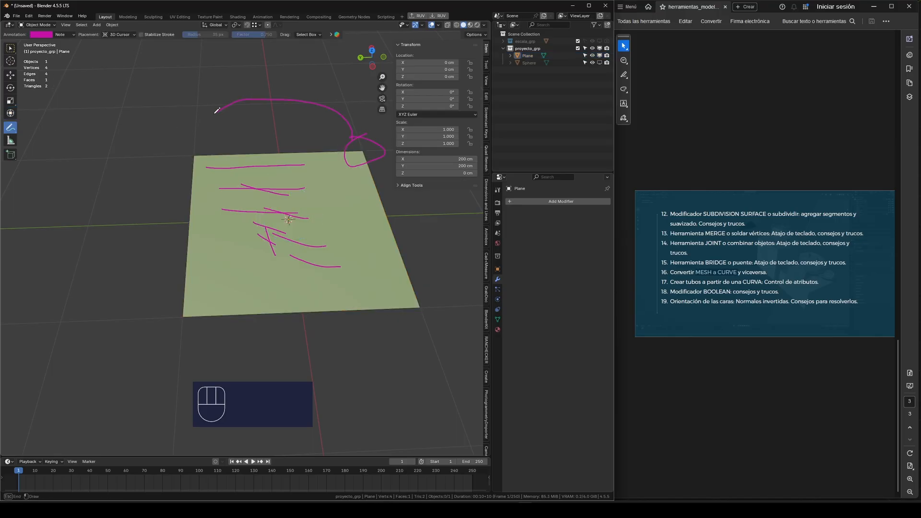
{"action": "left_click_drag", "start_coordinate": [217, 111], "coordinate": [222, 126]}
Select the annotated plane and activate the Transform tool on it.
{"action": "left_click", "coordinate": [10, 76]}
{"action": "scroll", "coordinate": [324, 179], "scroll_direction": "down", "scroll_amount": 3}
{"action": "left_click", "coordinate": [324, 179]}
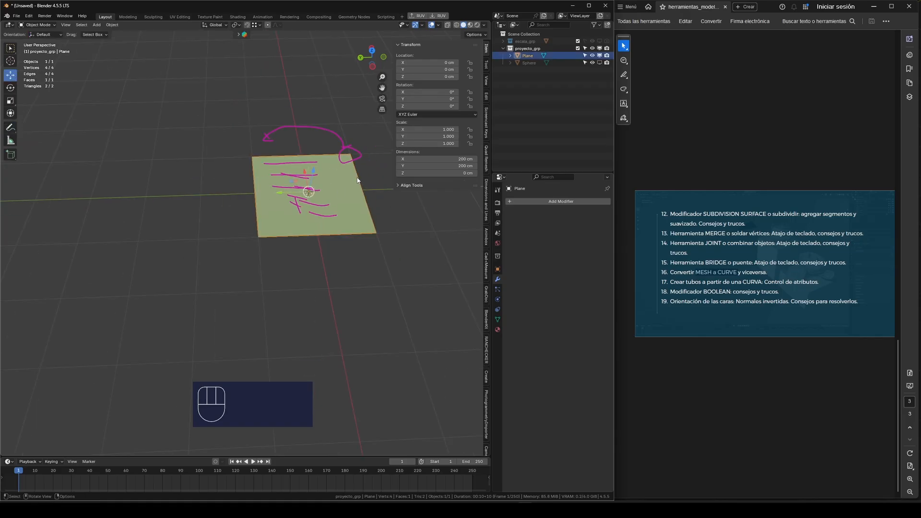
{"action": "left_click", "coordinate": [10, 113]}
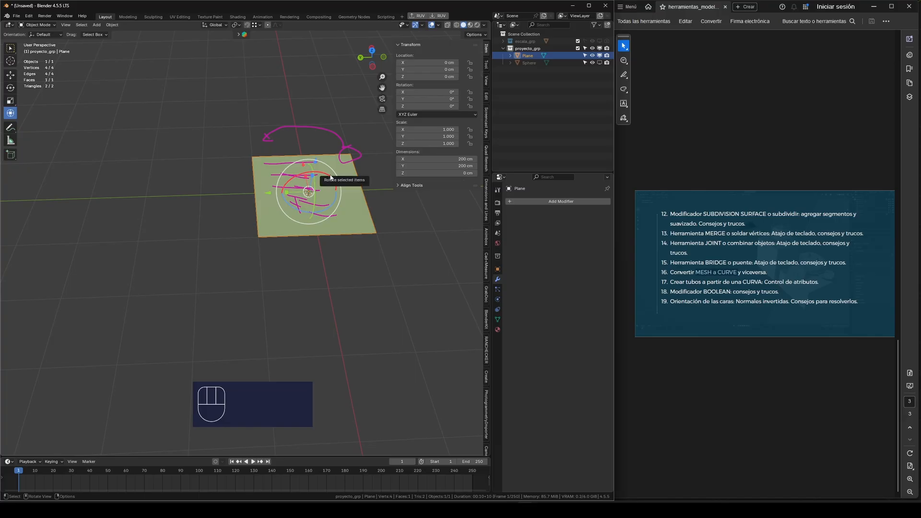
{"action": "left_click", "coordinate": [330, 178]}
Snap the 3D cursor to the plane's edge at Y 100 cm in Edit Mode and return to Object Mode.
{"action": "key", "text": "Tab"}
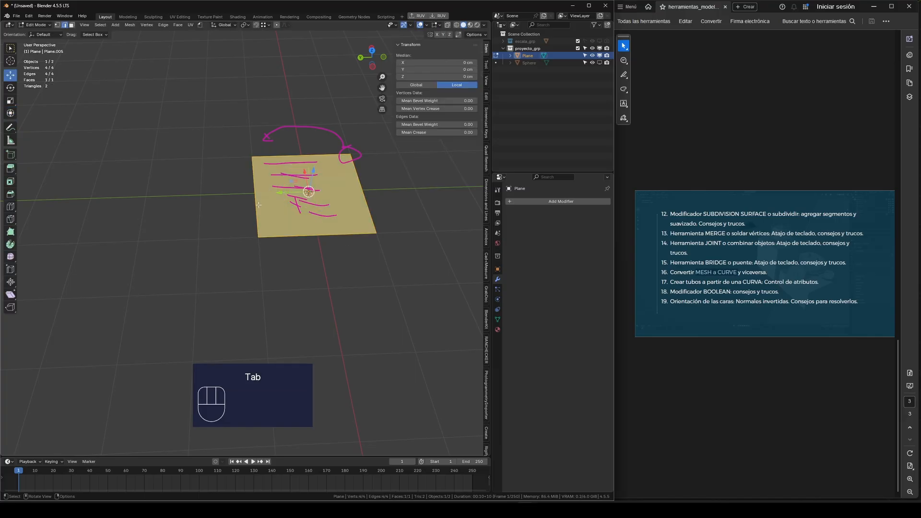
{"action": "left_click", "coordinate": [253, 195]}
{"action": "key", "text": "shift+s"}
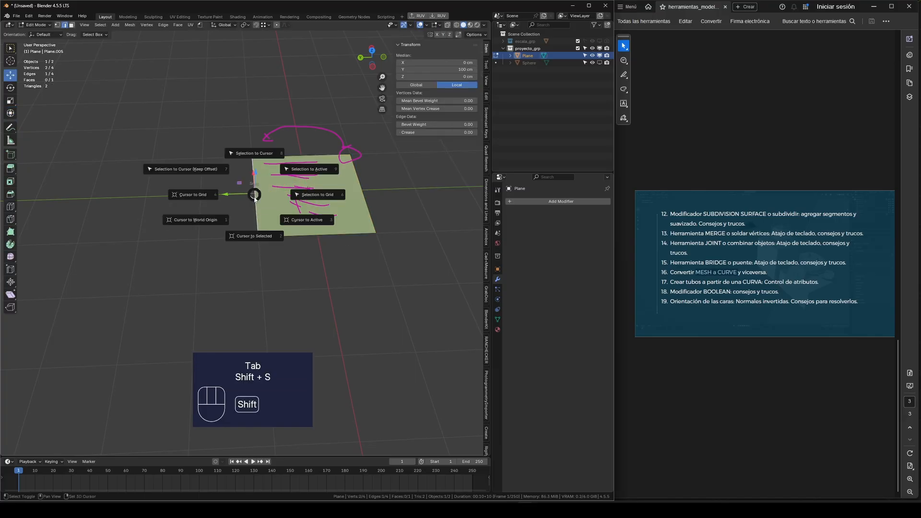
{"action": "left_click", "coordinate": [254, 225]}
{"action": "key", "text": "Tab"}
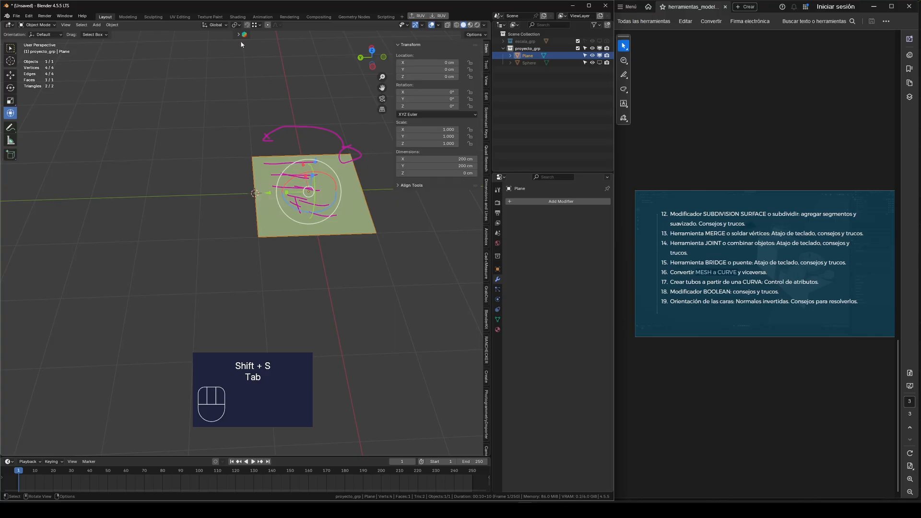
Set the transform pivot point to the 3D Cursor and rotate the plane about -179° around the X axis.
{"action": "left_click", "coordinate": [235, 24]}
{"action": "left_click", "coordinate": [247, 54]}
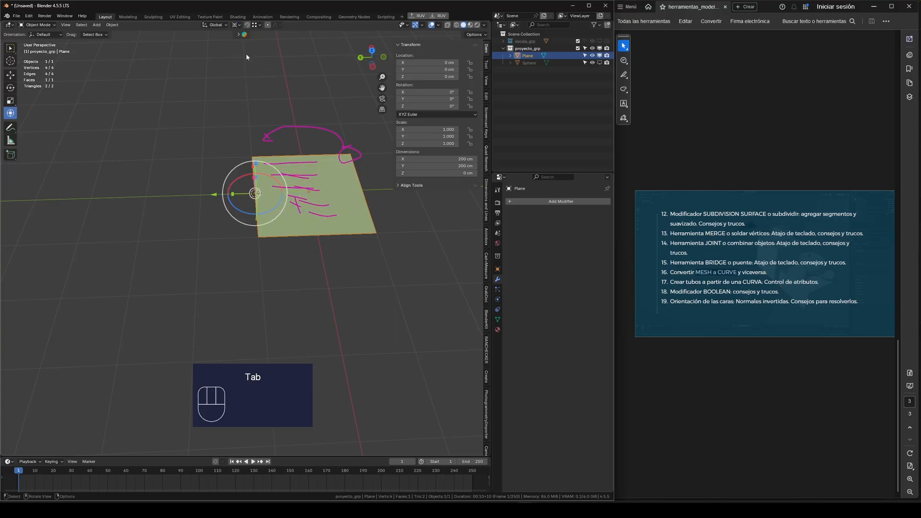
{"action": "scroll", "coordinate": [342, 180], "scroll_direction": "up", "scroll_amount": 1}
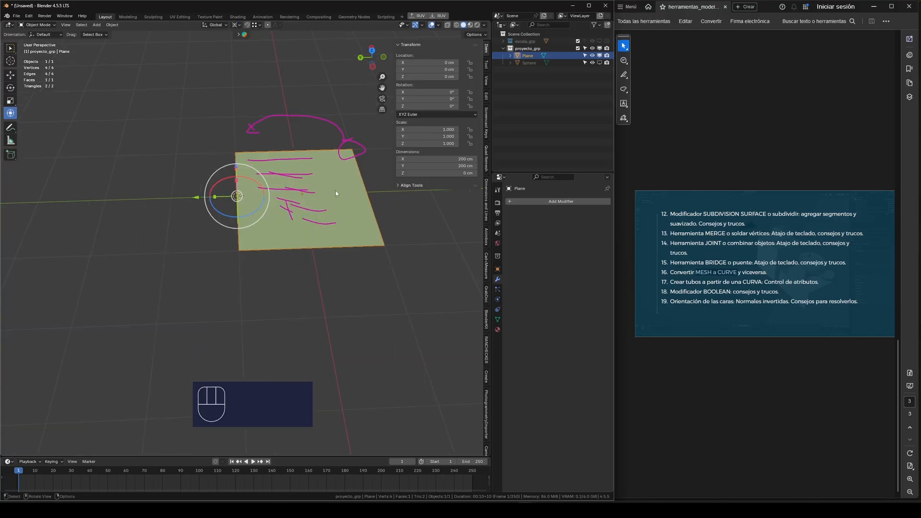
{"action": "left_click_drag", "start_coordinate": [214, 188], "coordinate": [166, 263]}
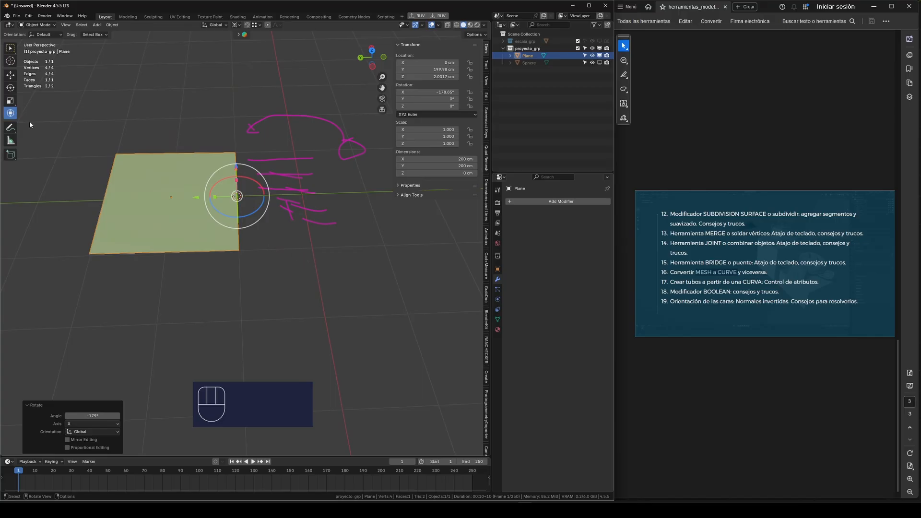
Delete the magenta Note annotation layer and return to the selection tool.
{"action": "left_click", "coordinate": [12, 129]}
{"action": "left_click", "coordinate": [70, 35]}
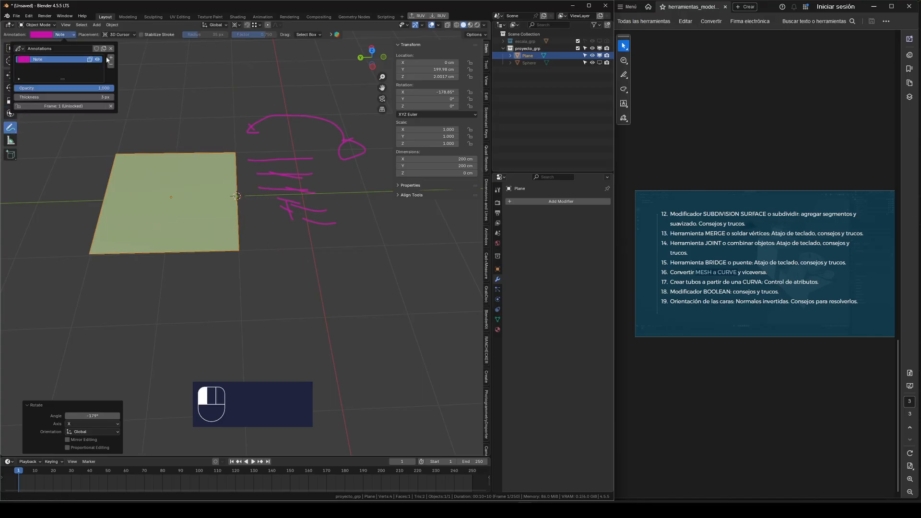
{"action": "left_click", "coordinate": [111, 66]}
{"action": "left_click", "coordinate": [10, 48]}
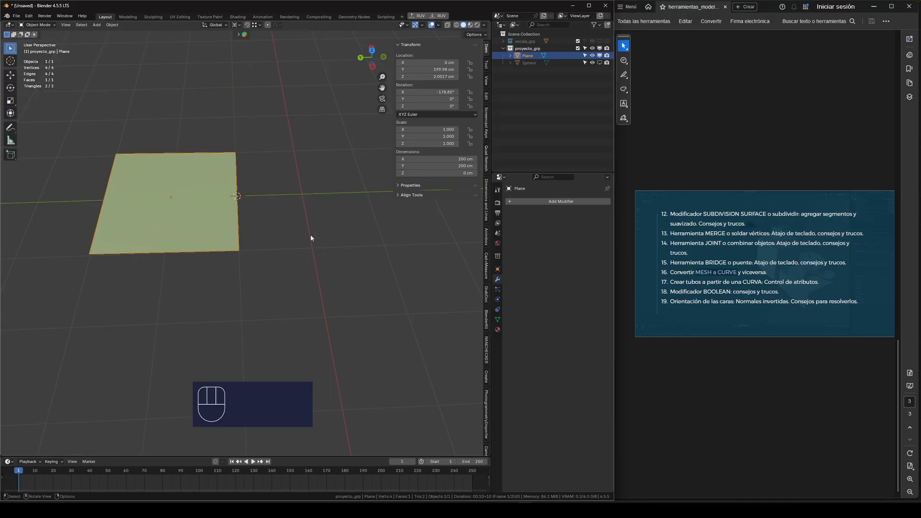
Rotate the plane around the 3D cursor on the X axis with the Transform tool, by about 180°, -164° and 128° in turn.
{"action": "left_click", "coordinate": [10, 114]}
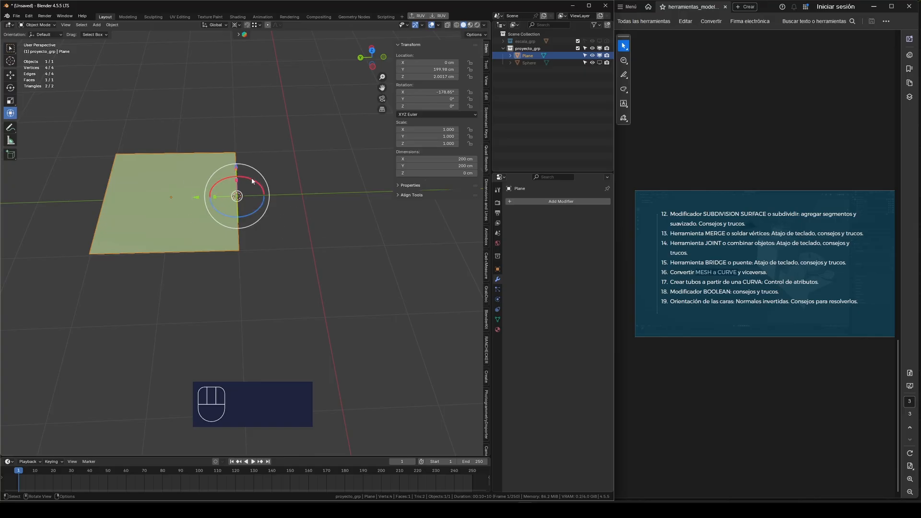
{"action": "left_click_drag", "start_coordinate": [263, 201], "coordinate": [218, 204]}
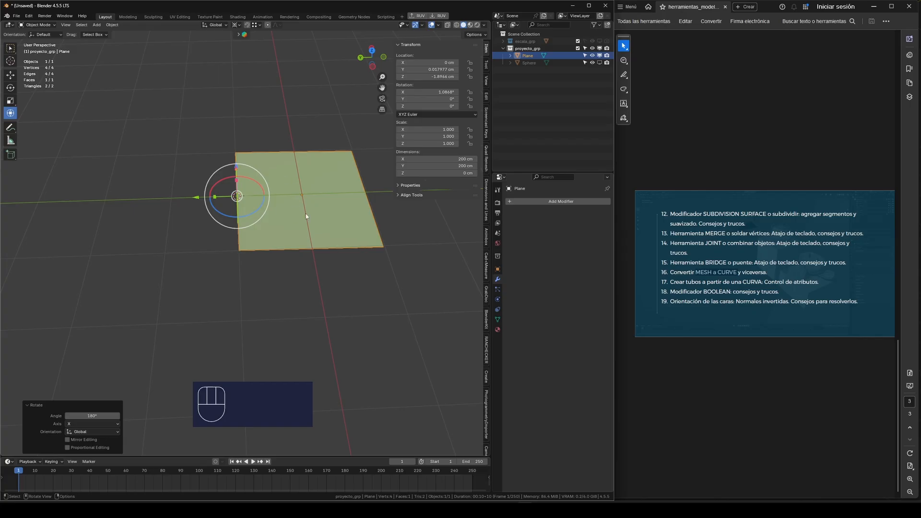
{"action": "left_click_drag", "start_coordinate": [260, 184], "coordinate": [127, 225]}
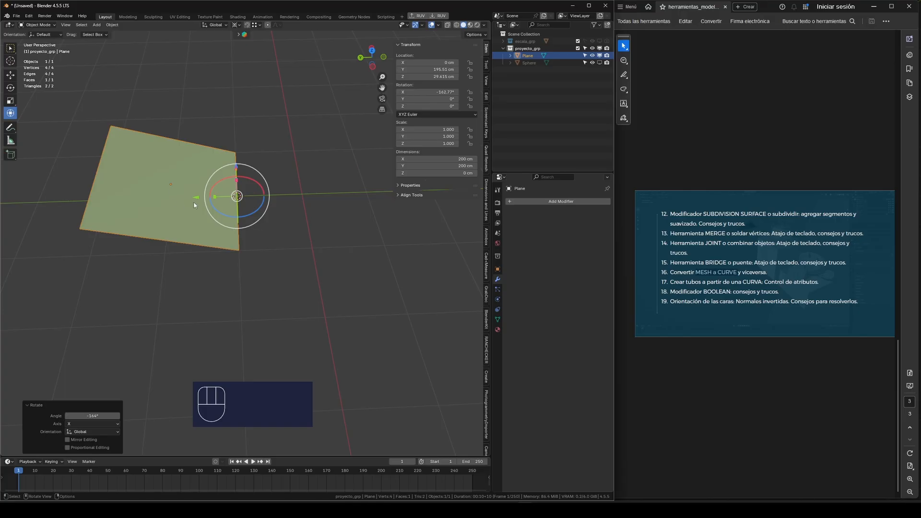
{"action": "left_click_drag", "start_coordinate": [251, 181], "coordinate": [290, 180]}
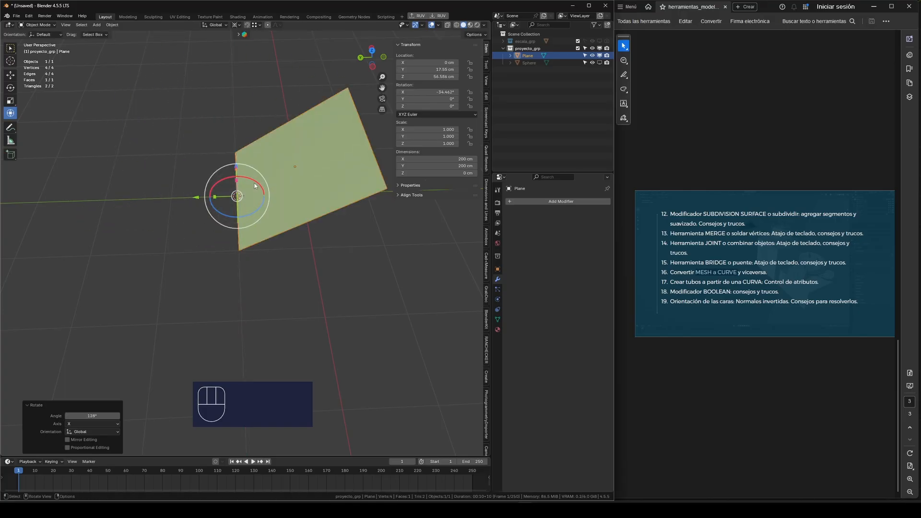
Try another rotation of the plane around the 3D cursor and undo it.
{"action": "left_click", "coordinate": [484, 24]}
{"action": "left_click", "coordinate": [438, 26]}
{"action": "middle_click_drag", "start_coordinate": [321, 179], "coordinate": [277, 182]}
{"action": "left_click_drag", "start_coordinate": [258, 193], "coordinate": [299, 200]}
{"action": "key", "text": "ctrl+z"}
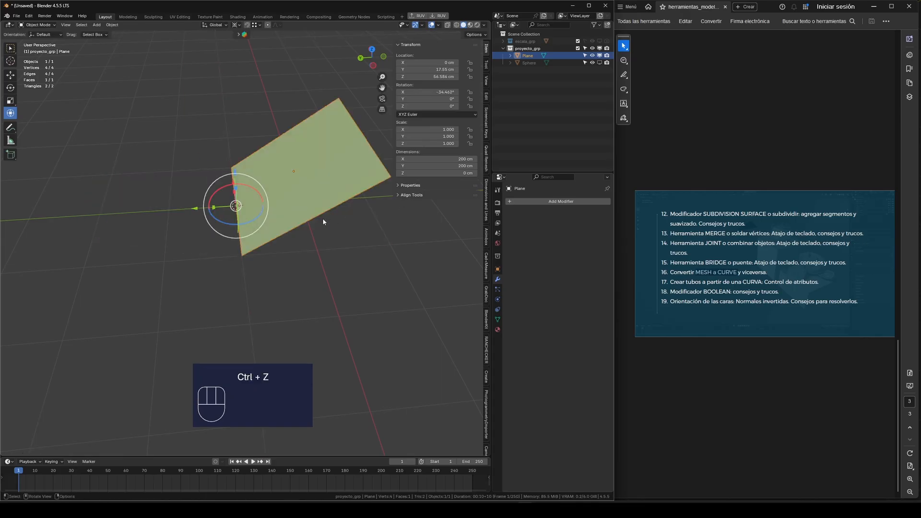
Try resetting the plane's X rotation to 0 and undo the change.
{"action": "left_click", "coordinate": [412, 92]}
{"action": "type", "text": "0"}
{"action": "key", "text": "Return"}
{"action": "middle_click_drag", "start_coordinate": [259, 192], "coordinate": [302, 163]}
{"action": "scroll", "coordinate": [308, 166], "scroll_direction": "up", "scroll_amount": 2}
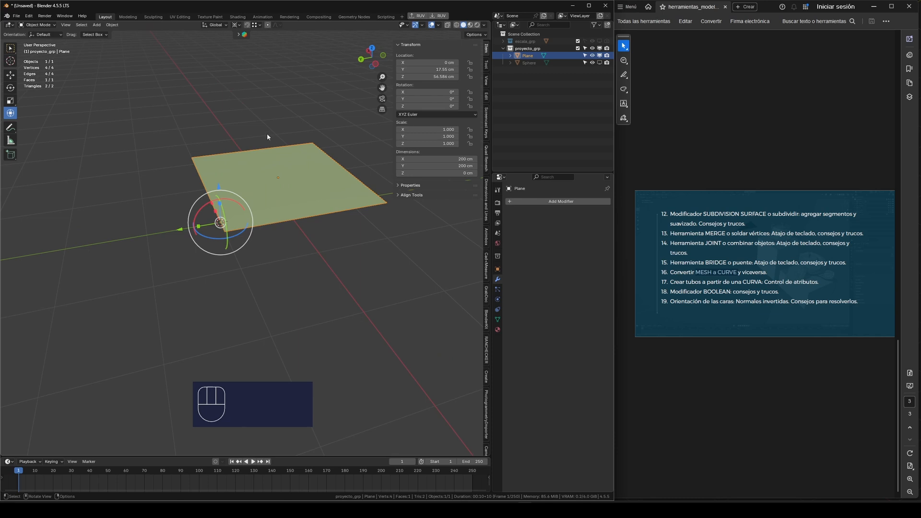
{"action": "key", "text": "ctrl+z"}
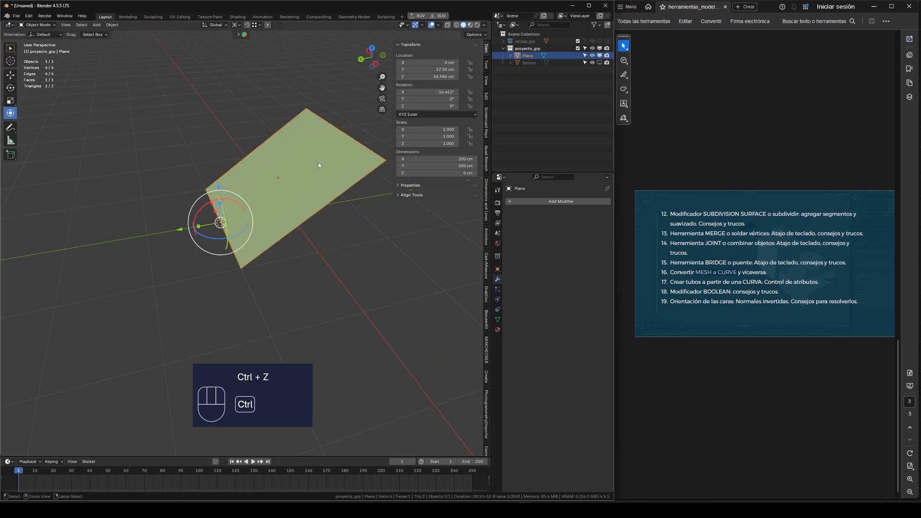
Switch the transform pivot point from the 3D cursor back to the plane's own centre.
{"action": "left_click", "coordinate": [235, 24]}
{"action": "left_click", "coordinate": [250, 46]}
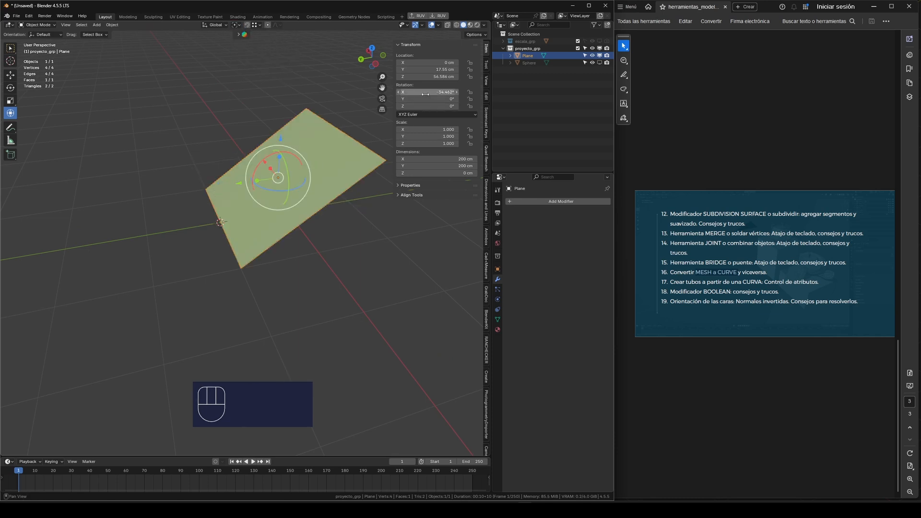
{"action": "left_click", "coordinate": [425, 92]}
{"action": "left_click", "coordinate": [275, 105]}
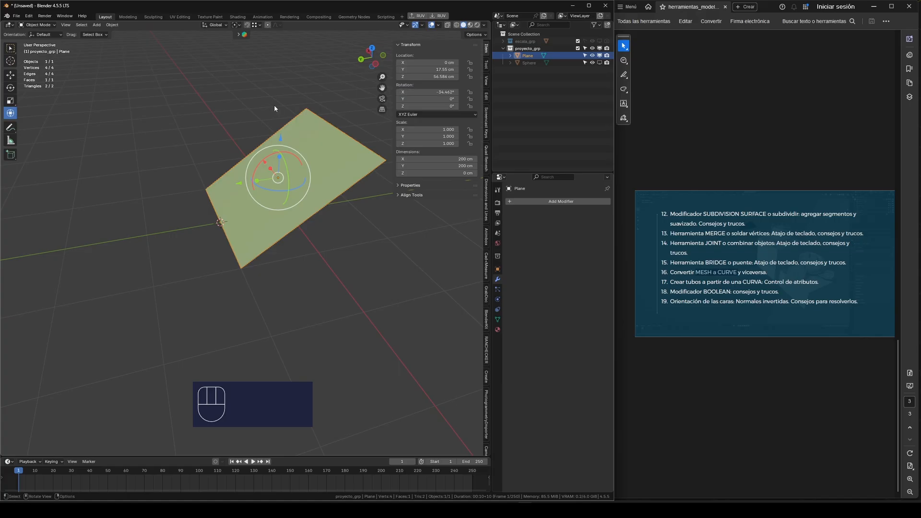
{"action": "middle_click_drag", "start_coordinate": [312, 146], "coordinate": [267, 151]}
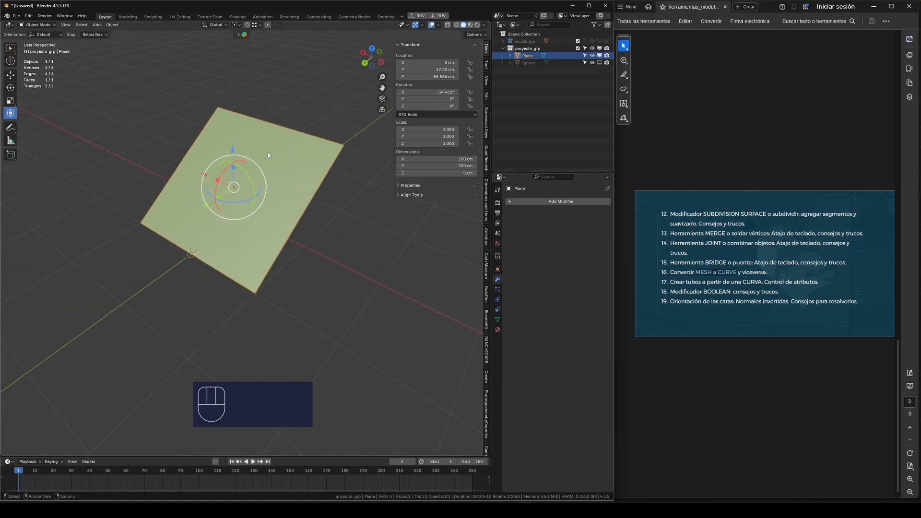
Add three evenly spaced loop cuts in each direction of the plane in Edit Mode to form a 4 by 4 grid.
{"action": "key", "text": "Tab"}
{"action": "key", "text": "ctrl+r"}
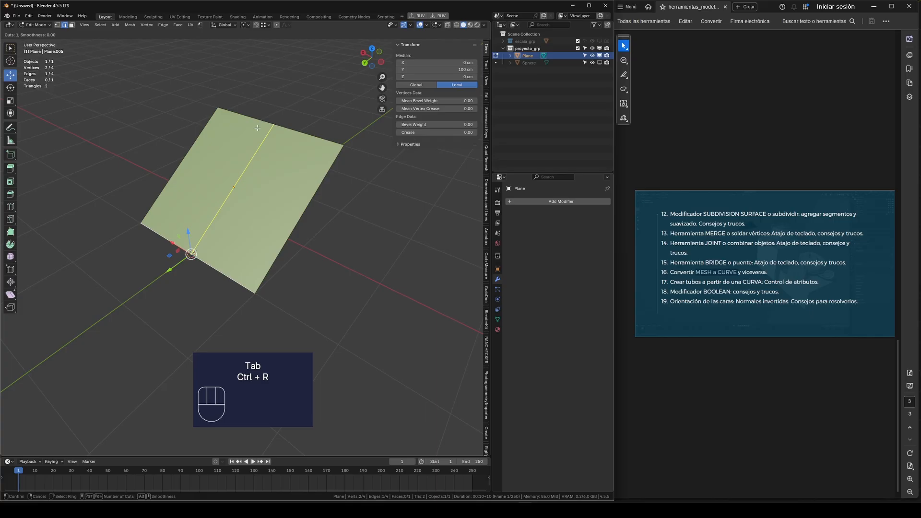
{"action": "scroll", "coordinate": [258, 128], "scroll_direction": "up", "scroll_amount": 2}
{"action": "left_click", "coordinate": [258, 128]}
{"action": "right_click", "coordinate": [258, 128]}
{"action": "key", "text": "ctrl+r"}
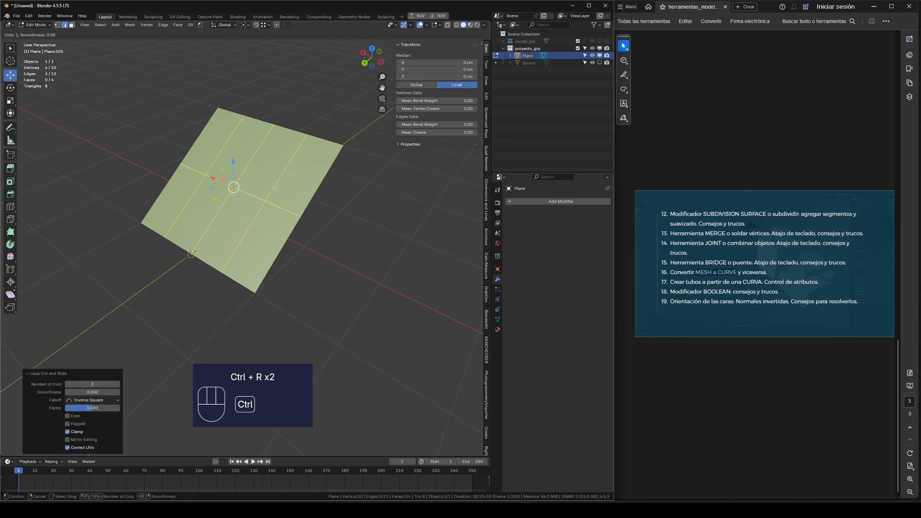
{"action": "scroll", "coordinate": [275, 187], "scroll_direction": "up", "scroll_amount": 1}
{"action": "scroll", "coordinate": [275, 188], "scroll_direction": "up", "scroll_amount": 1}
{"action": "left_click", "coordinate": [275, 187]}
{"action": "right_click", "coordinate": [275, 187]}
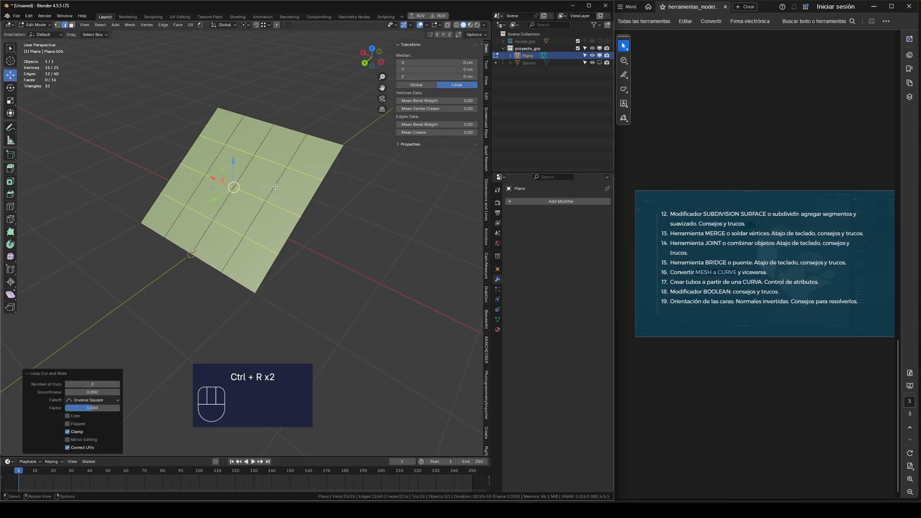
Select the row of four faces along the plane's raised far edge and flip their normals.
{"action": "middle_click_drag", "start_coordinate": [275, 187], "coordinate": [275, 155]}
{"action": "left_click", "coordinate": [73, 27]}
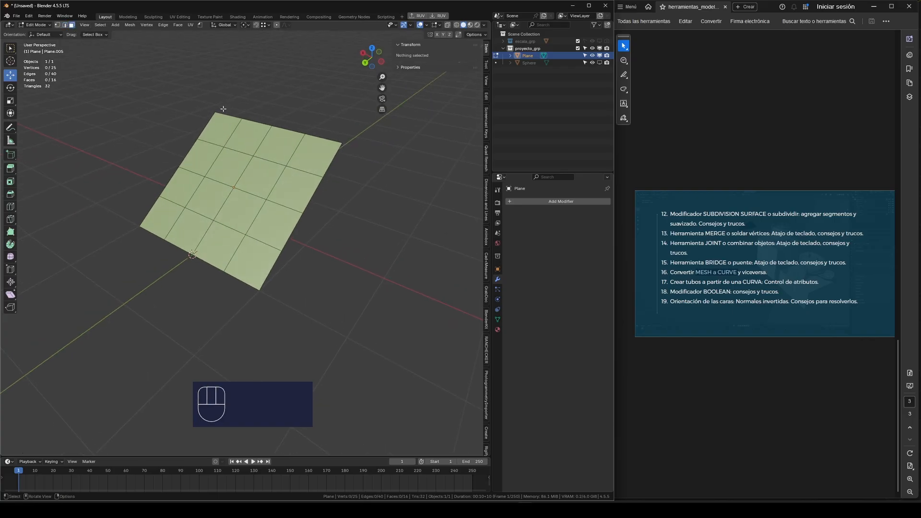
{"action": "left_click_drag", "start_coordinate": [223, 106], "coordinate": [321, 143]}
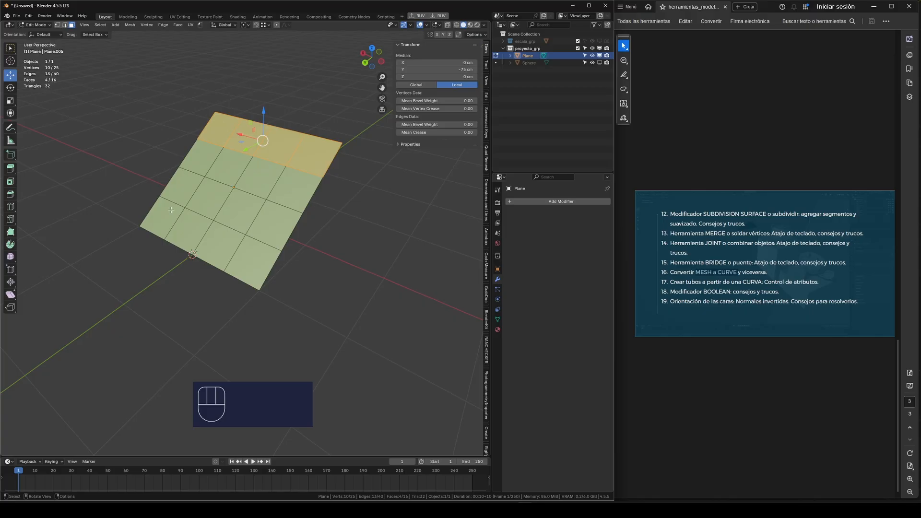
{"action": "middle_click_drag", "start_coordinate": [239, 193], "coordinate": [222, 205]}
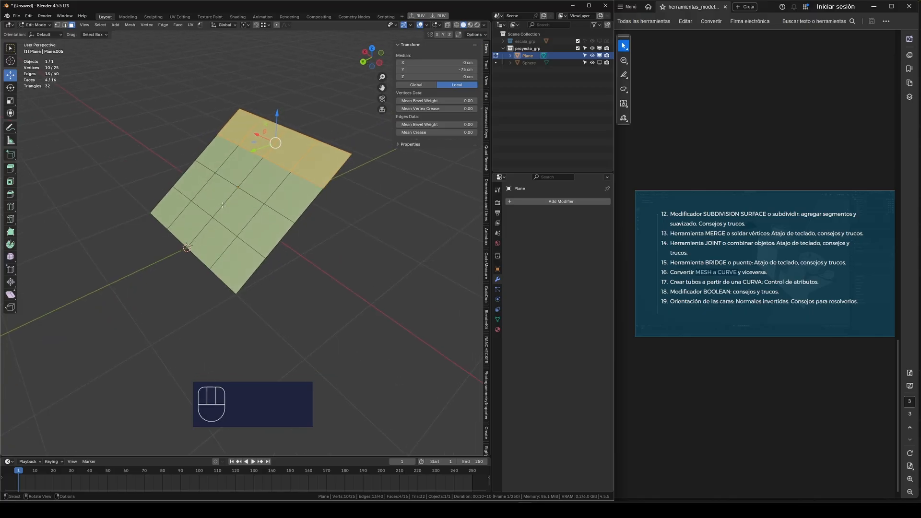
{"action": "scroll", "coordinate": [321, 146], "scroll_direction": "up", "scroll_amount": 4}
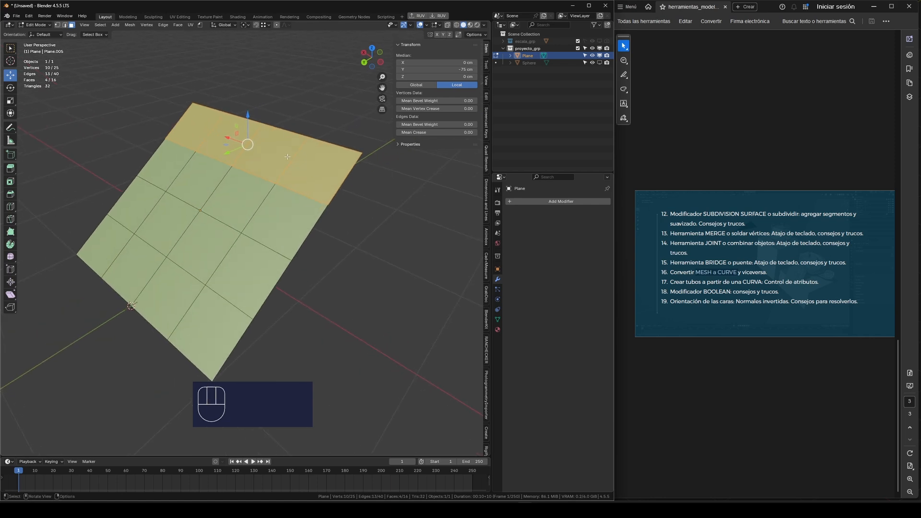
{"action": "key", "text": "alt+n"}
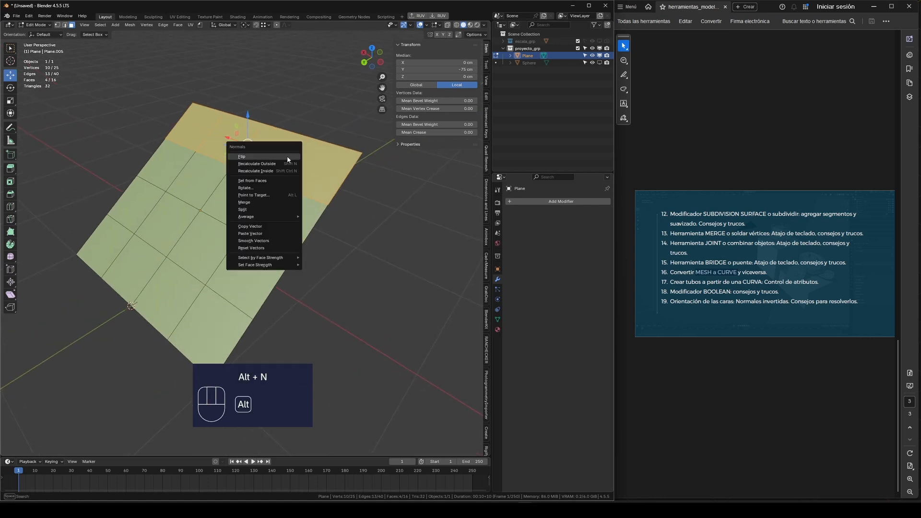
{"action": "left_click", "coordinate": [278, 156]}
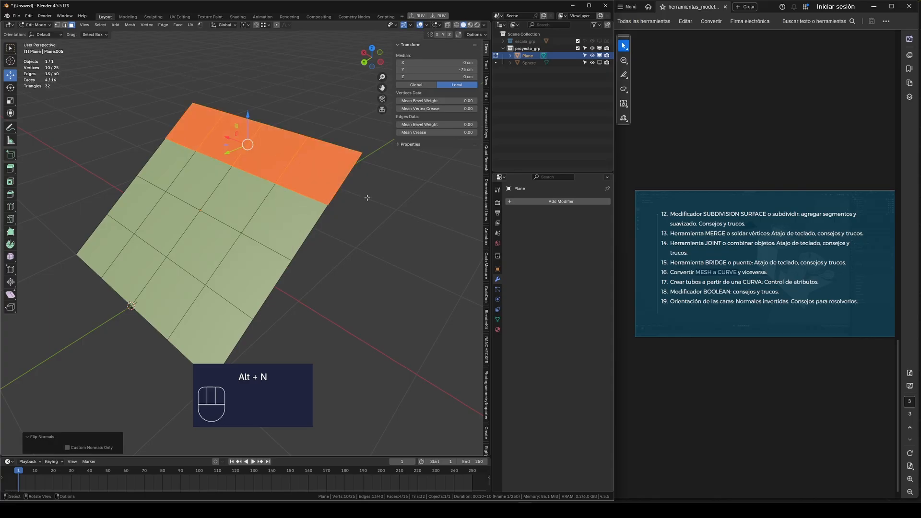
{"action": "scroll", "coordinate": [317, 186], "scroll_direction": "down", "scroll_amount": 3}
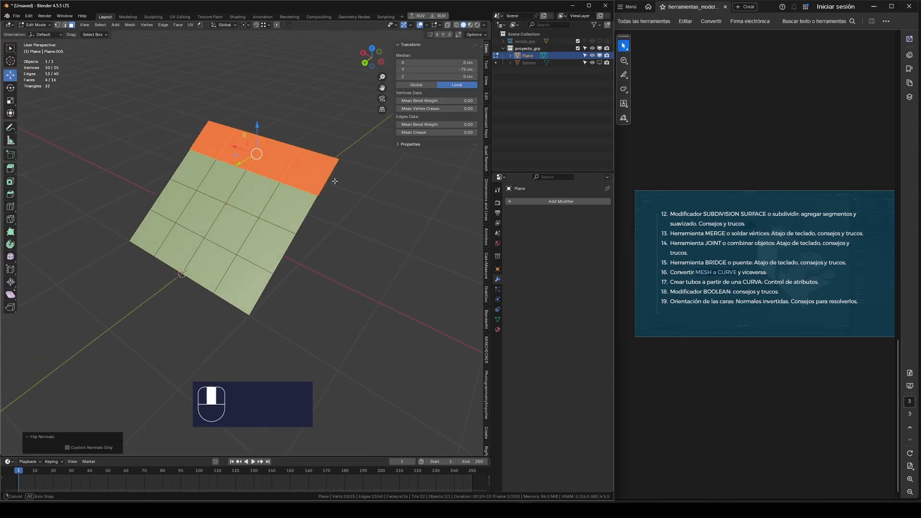
{"action": "scroll", "coordinate": [287, 177], "scroll_direction": "up", "scroll_amount": 2}
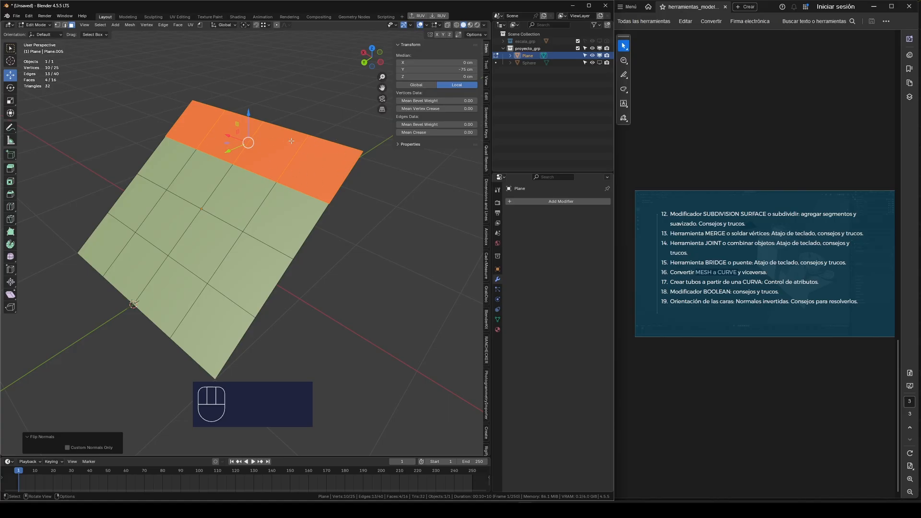
Deselect the faces, compare face orientation on both sides of the plane, and select the flipped row's corner face.
{"action": "key", "text": "alt+a"}
{"action": "middle_click_drag", "start_coordinate": [291, 141], "coordinate": [169, 120]}
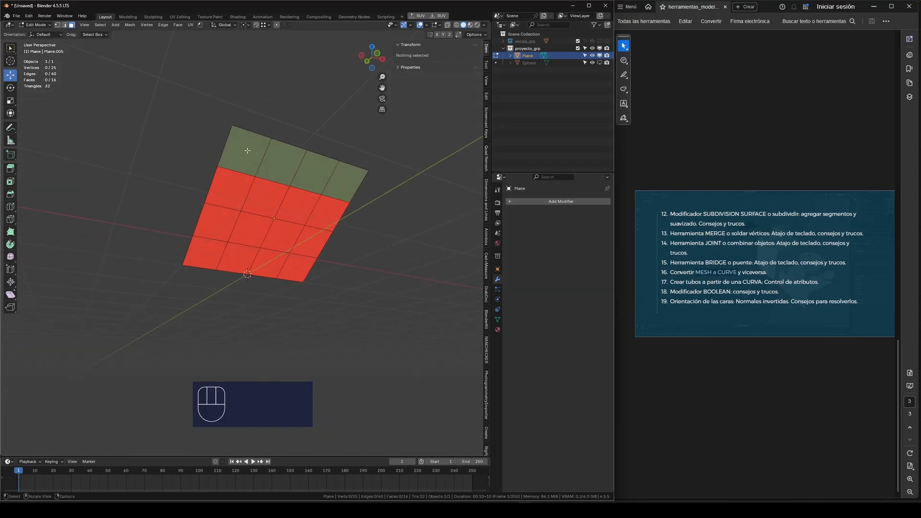
{"action": "left_click_drag", "start_coordinate": [318, 165], "coordinate": [355, 172]}
{"action": "middle_click_drag", "start_coordinate": [265, 148], "coordinate": [282, 162]}
{"action": "left_click", "coordinate": [283, 162]}
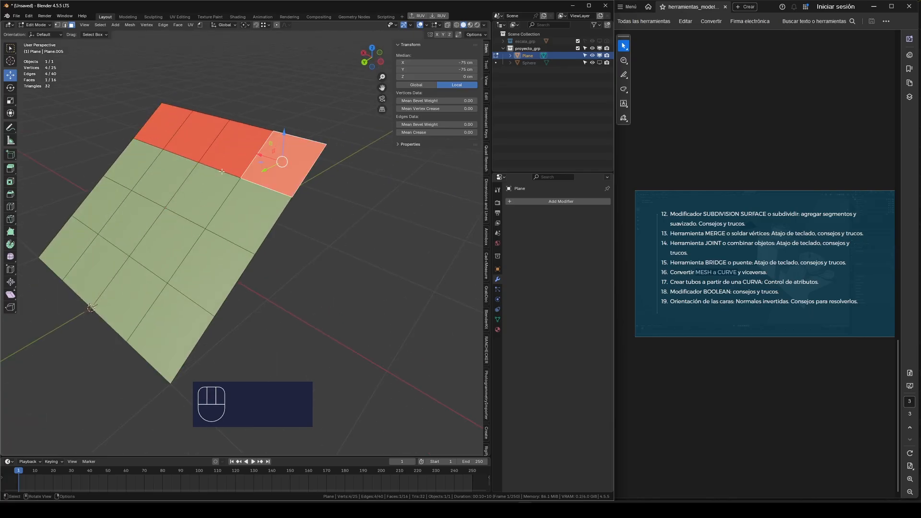
{"action": "middle_click_drag", "start_coordinate": [183, 161], "coordinate": [414, 186]}
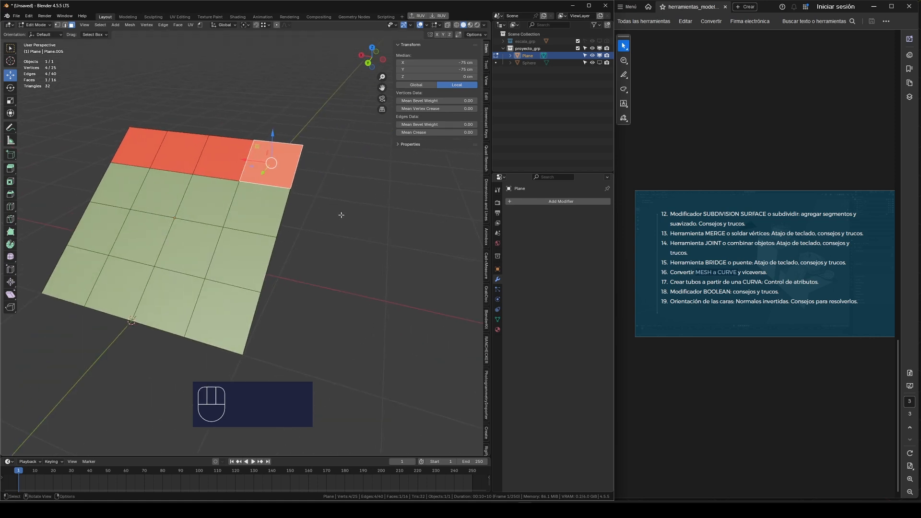
{"action": "scroll", "coordinate": [257, 164], "scroll_direction": "up", "scroll_amount": 2}
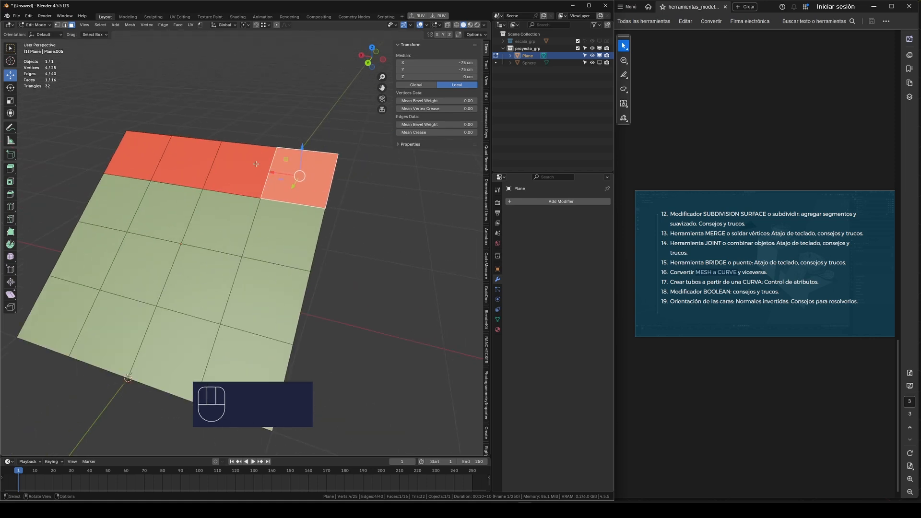
Select the flipped row's four outer edges in edge mode and move them outward and down to fold the plane.
{"action": "left_click", "coordinate": [68, 28]}
{"action": "middle_click_drag", "start_coordinate": [290, 195], "coordinate": [144, 77]}
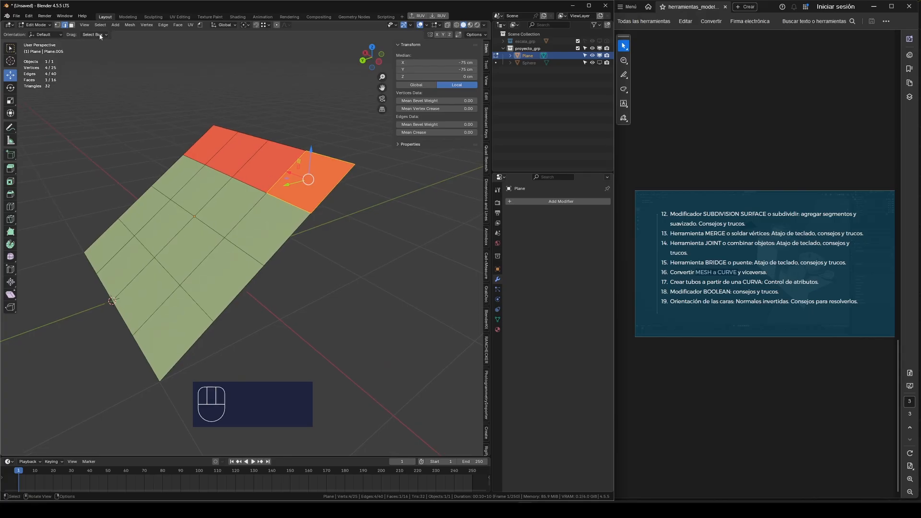
{"action": "left_click", "coordinate": [331, 157]}
{"action": "left_click", "coordinate": [231, 131], "text": "ctrl"}
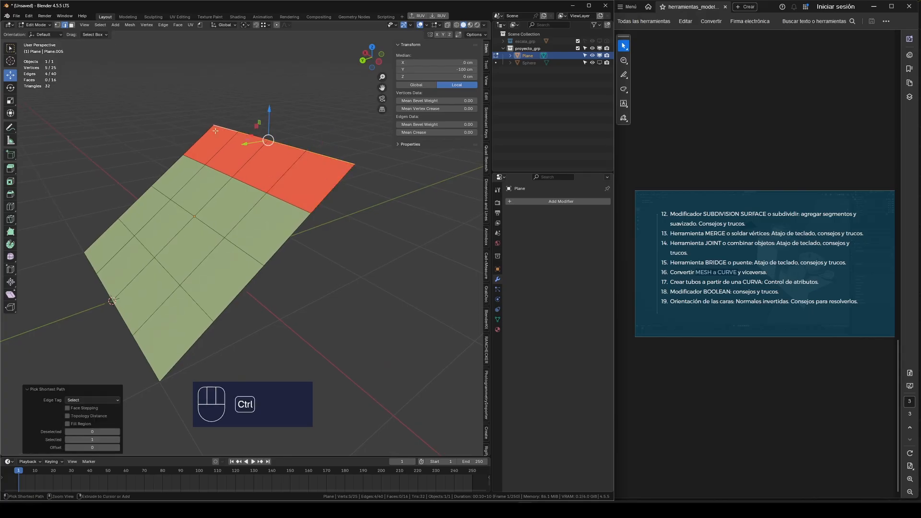
{"action": "middle_click_drag", "start_coordinate": [230, 130], "coordinate": [252, 130]}
{"action": "left_click_drag", "start_coordinate": [241, 107], "coordinate": [283, 204]}
Select the edge loop along the fold and bevel it with 2 segments and a width of about 24.7 cm.
{"action": "middle_click_drag", "start_coordinate": [283, 204], "coordinate": [213, 157]}
{"action": "key", "text": "alt+a"}
{"action": "left_click", "coordinate": [222, 155], "text": "alt+shift"}
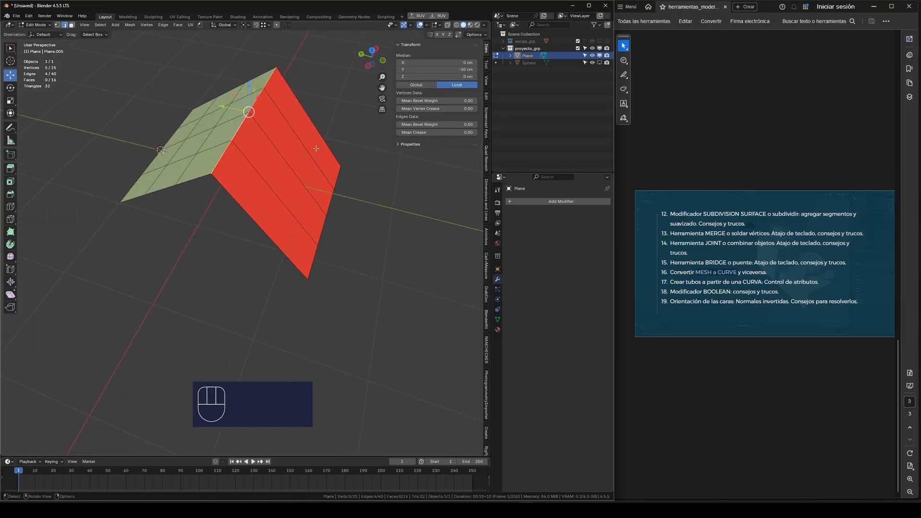
{"action": "key", "text": "ctrl+b"}
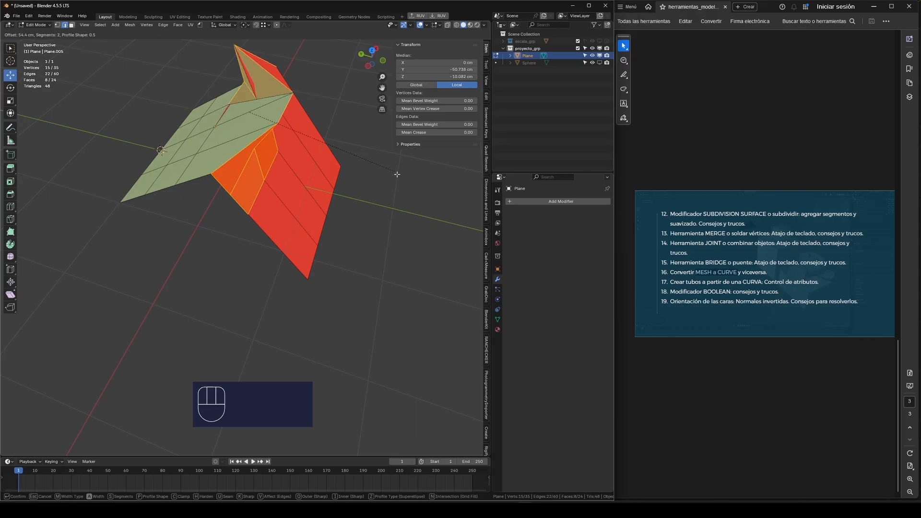
{"action": "left_click", "coordinate": [364, 168]}
{"action": "middle_click_drag", "start_coordinate": [364, 169], "coordinate": [217, 184]}
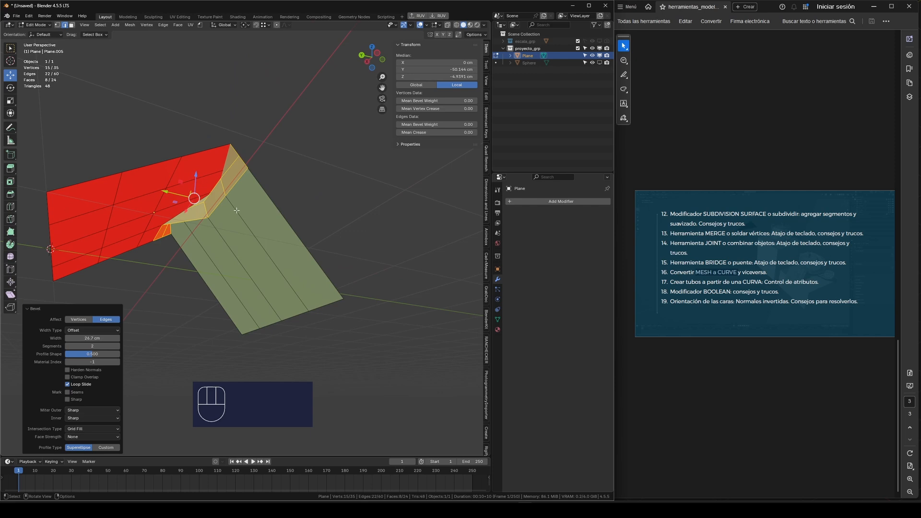
Inspect the distorted bevel along the fold from both sides and undo it.
{"action": "middle_click_drag", "start_coordinate": [254, 174], "coordinate": [218, 153]}
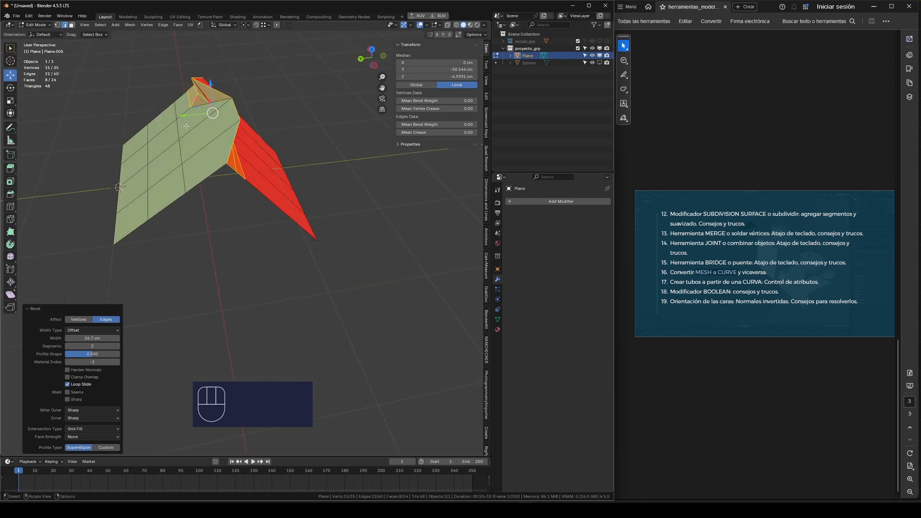
{"action": "middle_click_drag", "start_coordinate": [197, 116], "coordinate": [86, 27]}
{"action": "key", "text": "ctrl+z"}
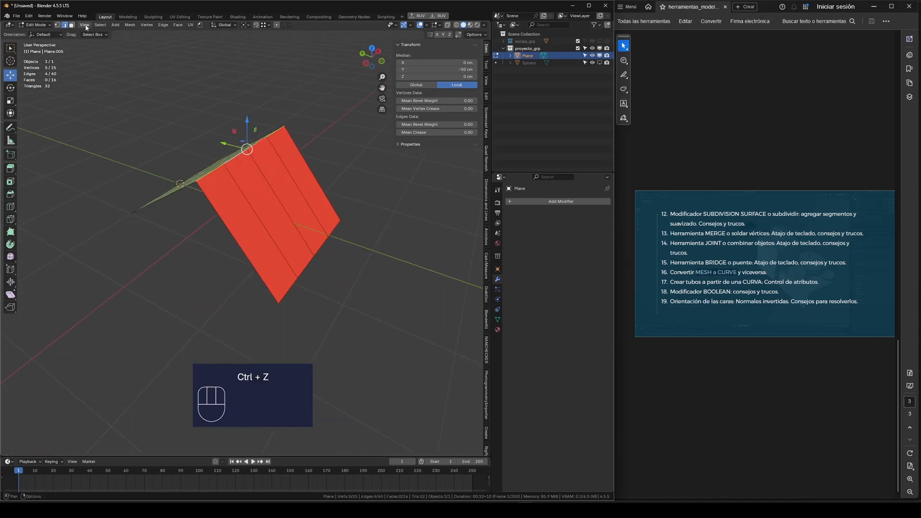
Select all faces of the folded plane in face mode, flip their normals, and check both slopes.
{"action": "left_click", "coordinate": [72, 25]}
{"action": "left_click", "coordinate": [252, 213]}
{"action": "left_click_drag", "start_coordinate": [263, 193], "coordinate": [337, 245], "text": "ctrl"}
{"action": "key", "text": "a"}
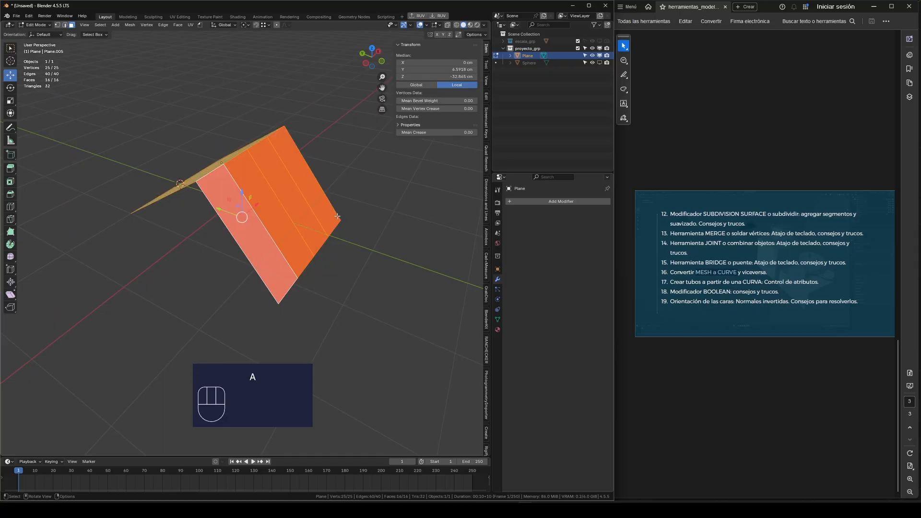
{"action": "middle_click_drag", "start_coordinate": [339, 214], "coordinate": [318, 215]}
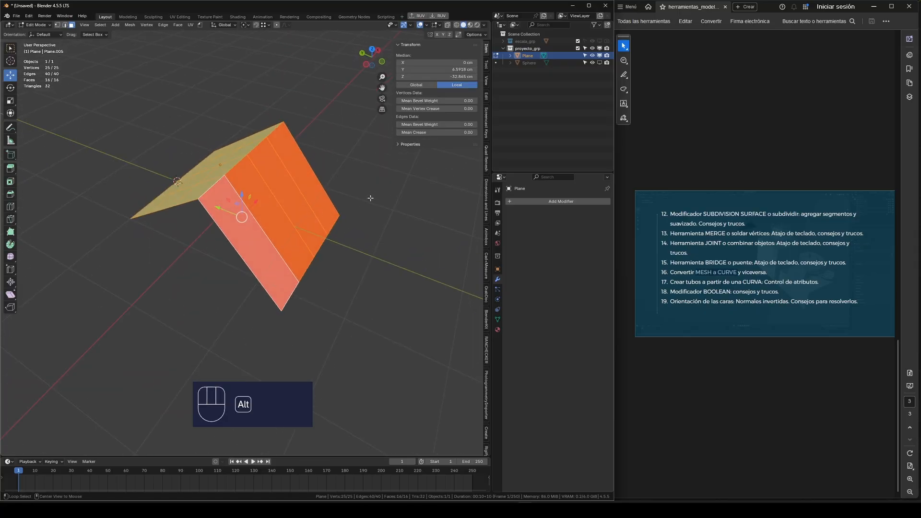
{"action": "key", "text": "alt+n"}
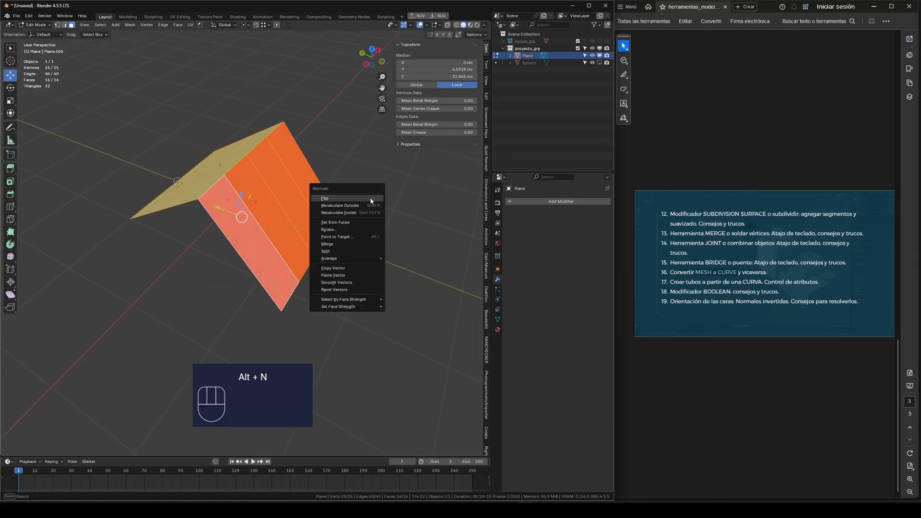
{"action": "left_click", "coordinate": [330, 199]}
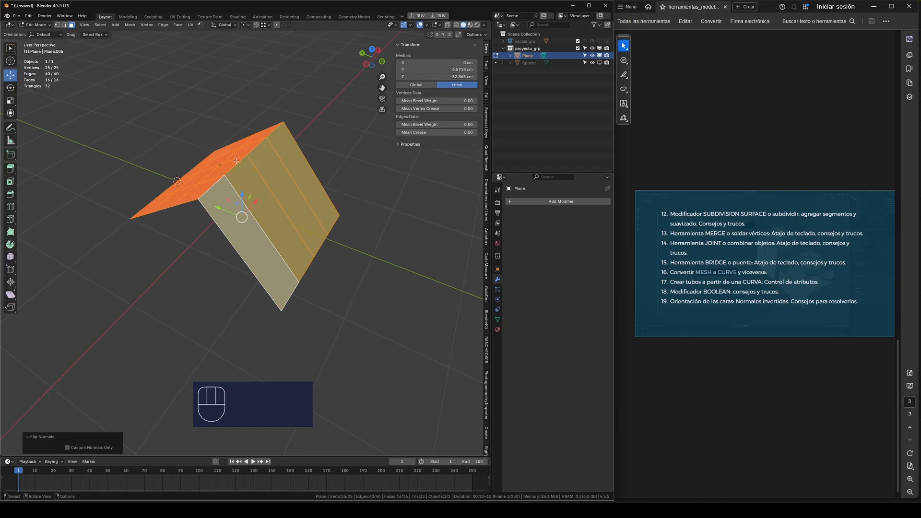
{"action": "middle_click_drag", "start_coordinate": [237, 161], "coordinate": [207, 140]}
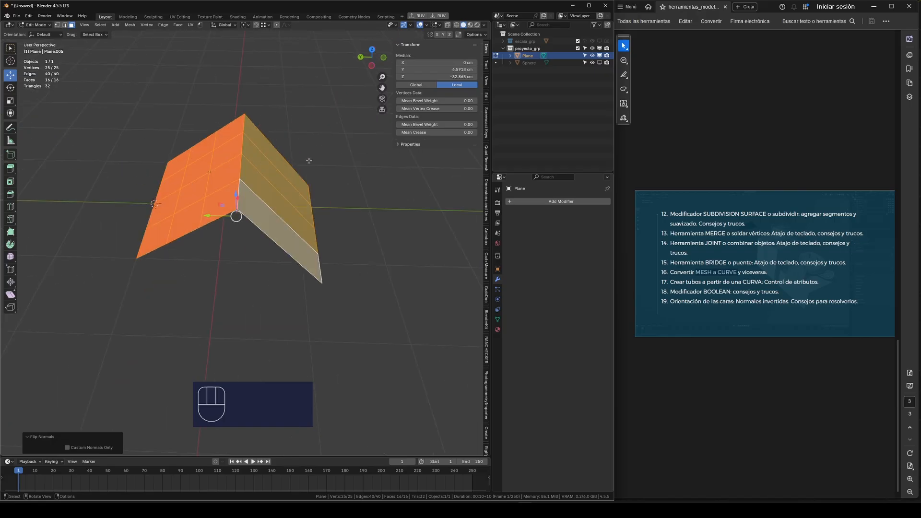
{"action": "middle_click_drag", "start_coordinate": [308, 161], "coordinate": [315, 181]}
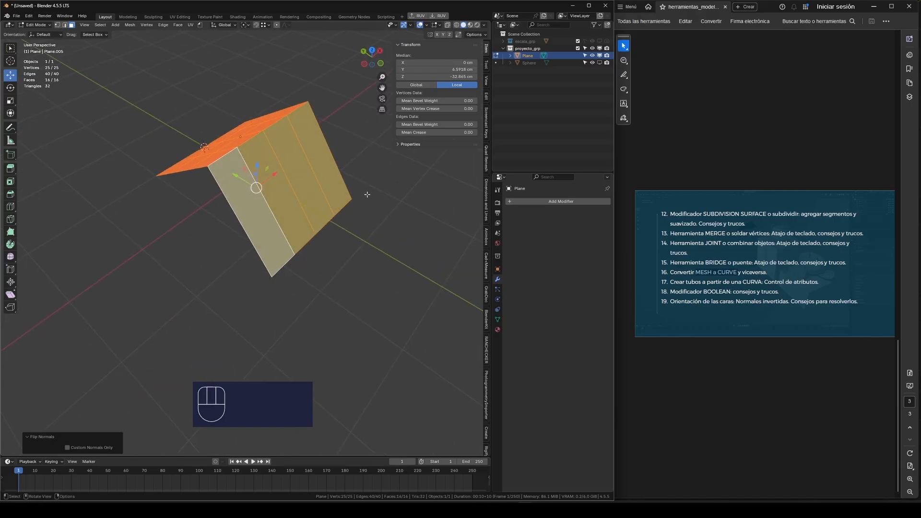
Try recalculating the selected faces' normals to the outside and undo the recalculation.
{"action": "key", "text": "alt"}
{"action": "key", "text": "alt+n"}
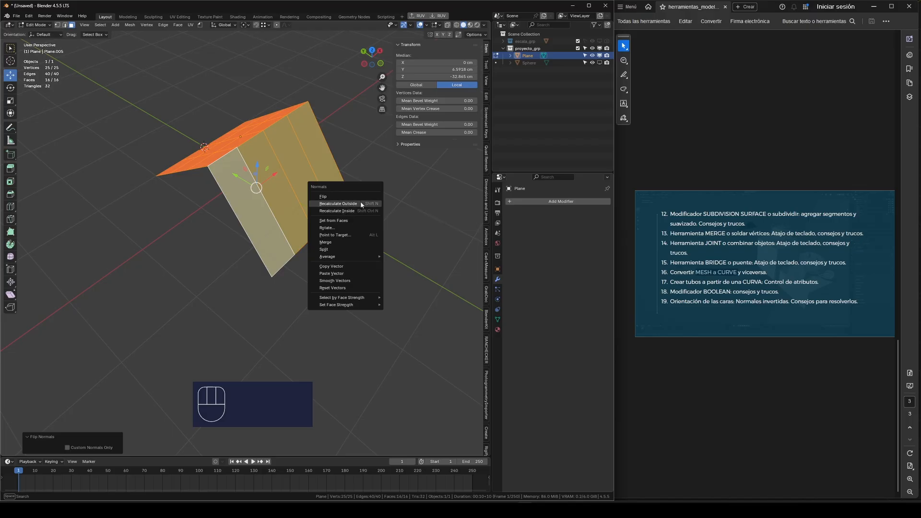
{"action": "left_click", "coordinate": [361, 203]}
{"action": "mouse_move", "coordinate": [361, 203]}
{"action": "middle_mouse_down"}
{"action": "mouse_move", "coordinate": [318, 186]}
{"action": "mouse_move", "coordinate": [324, 194]}
{"action": "middle_mouse_up"}
{"action": "key", "text": "ctrl+z"}
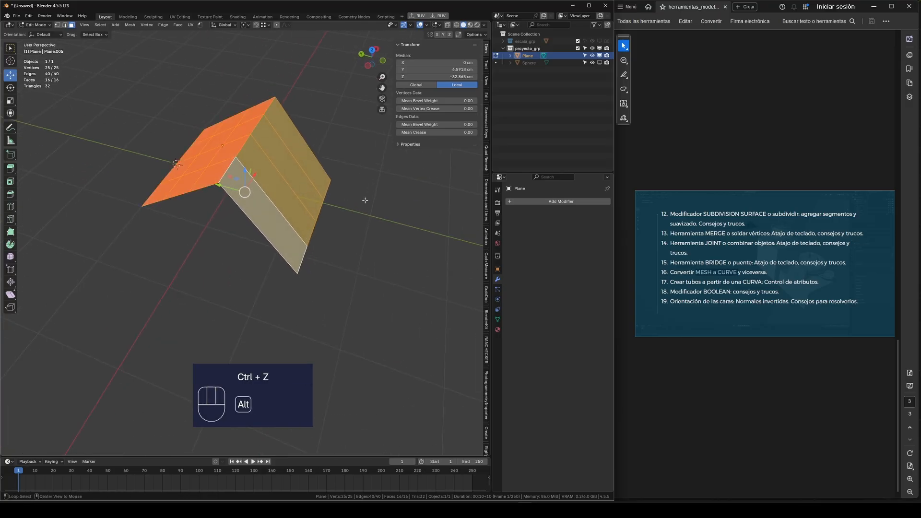
Recalculate the selected faces' normals to the inside and inspect the face orientation above and below the plane.
{"action": "key", "text": "alt+n"}
{"action": "left_click", "coordinate": [336, 208]}
{"action": "middle_click_drag", "start_coordinate": [337, 208], "coordinate": [222, 186]}
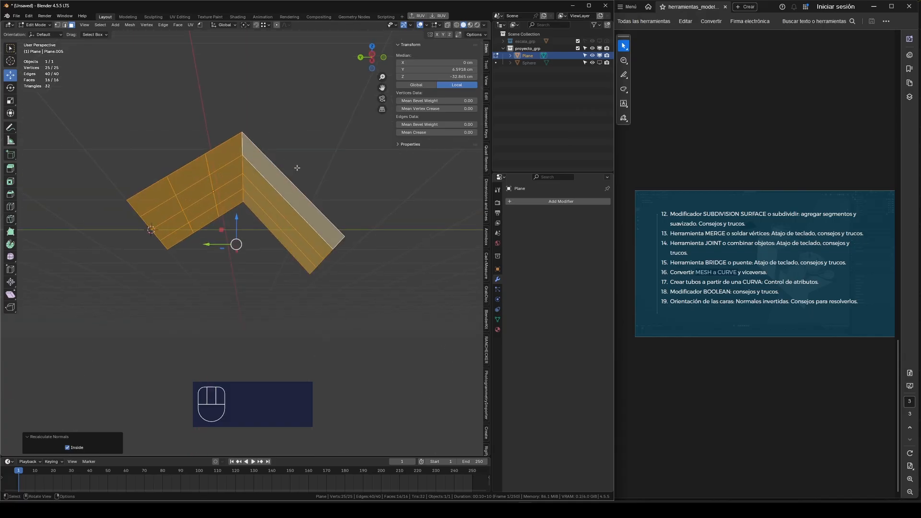
{"action": "middle_click_drag", "start_coordinate": [297, 168], "coordinate": [313, 210]}
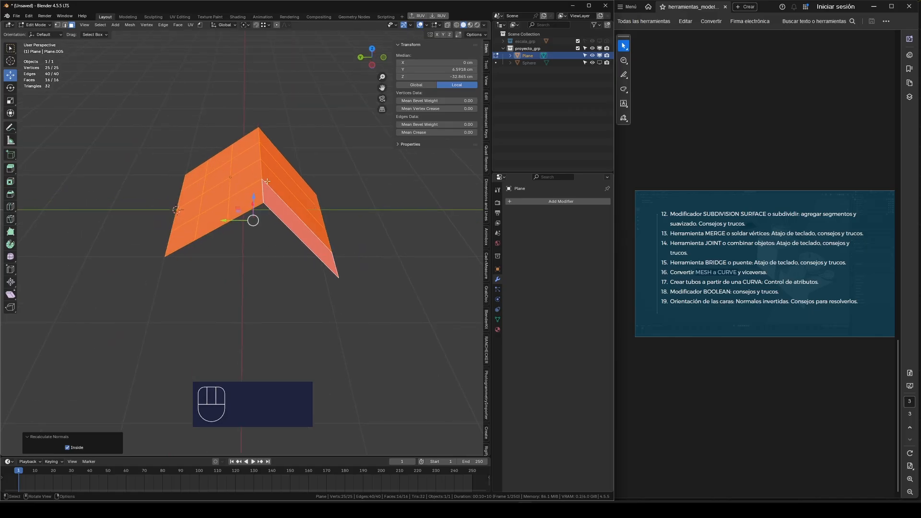
{"action": "middle_click_drag", "start_coordinate": [267, 181], "coordinate": [255, 129]}
{"action": "middle_click_drag", "start_coordinate": [309, 189], "coordinate": [249, 75]}
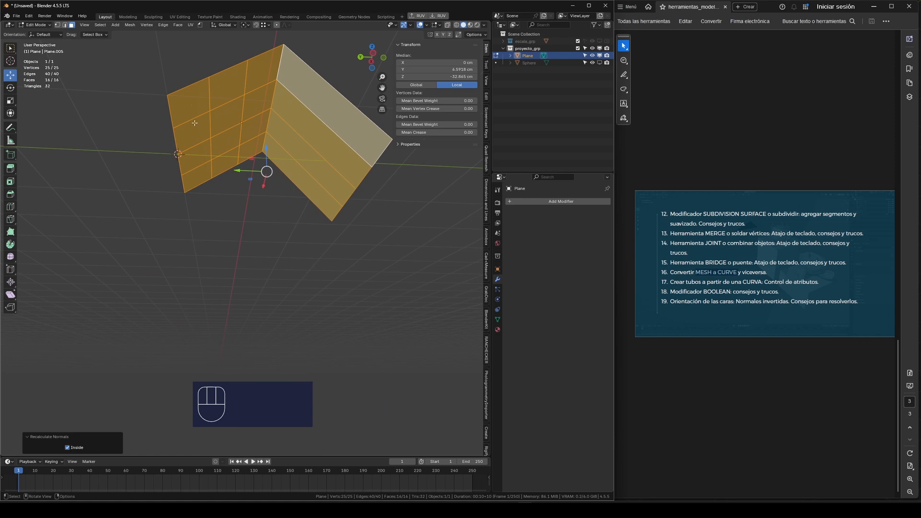
{"action": "middle_click_drag", "start_coordinate": [284, 108], "coordinate": [238, 122]}
{"action": "middle_click_drag", "start_coordinate": [302, 175], "coordinate": [257, 163]}
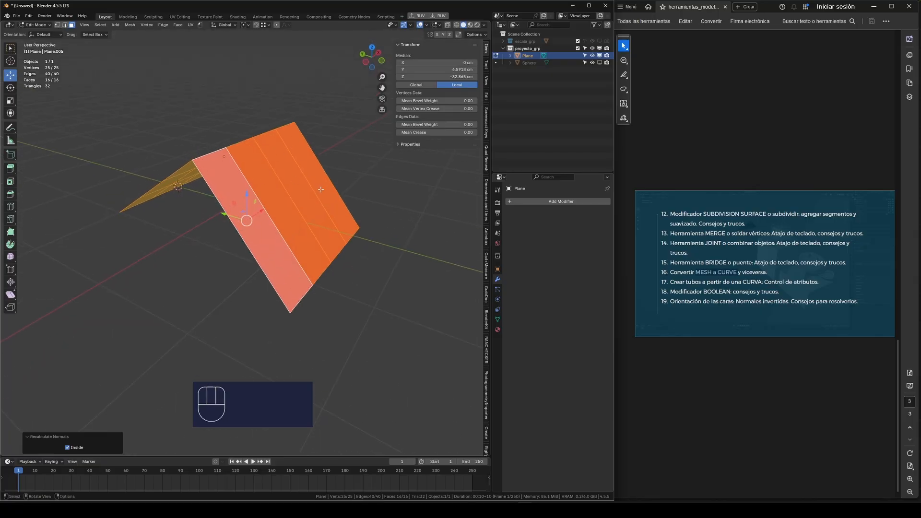
Recalculate all the plane's normals to the outside and check the result briefly in Object Mode.
{"action": "key", "text": "alt+n"}
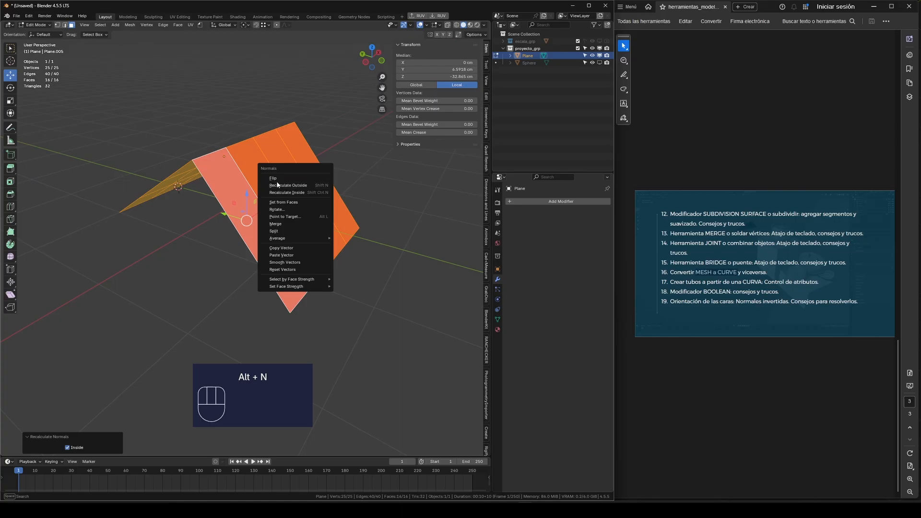
{"action": "left_click", "coordinate": [307, 185]}
{"action": "middle_click_drag", "start_coordinate": [307, 186], "coordinate": [240, 180]}
{"action": "key", "text": "Tab"}
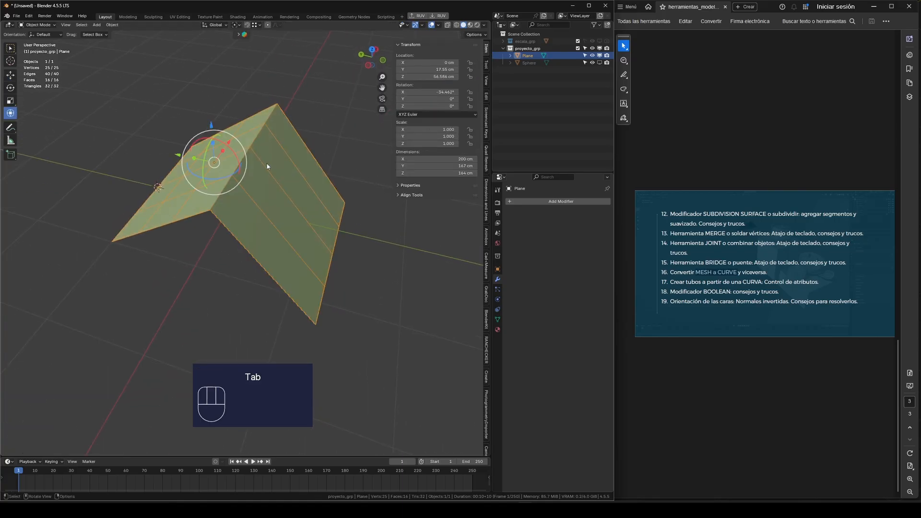
{"action": "key", "text": "Tab"}
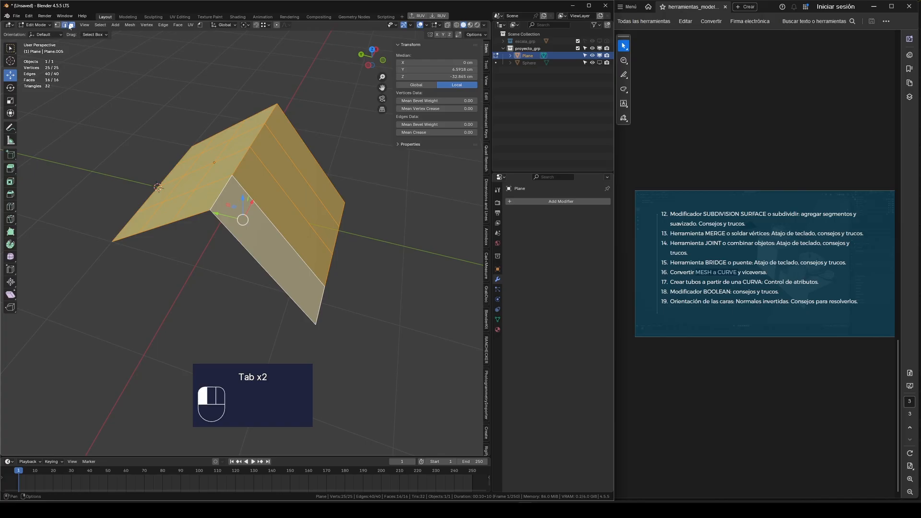
Select the fold's edge loop in edge mode and try a 2-segment bevel on it, cancelling the operation.
{"action": "left_click", "coordinate": [67, 25]}
{"action": "left_click", "coordinate": [257, 136]}
{"action": "left_click", "coordinate": [242, 161], "text": "alt+shift"}
{"action": "middle_click_drag", "start_coordinate": [294, 174], "coordinate": [283, 170]}
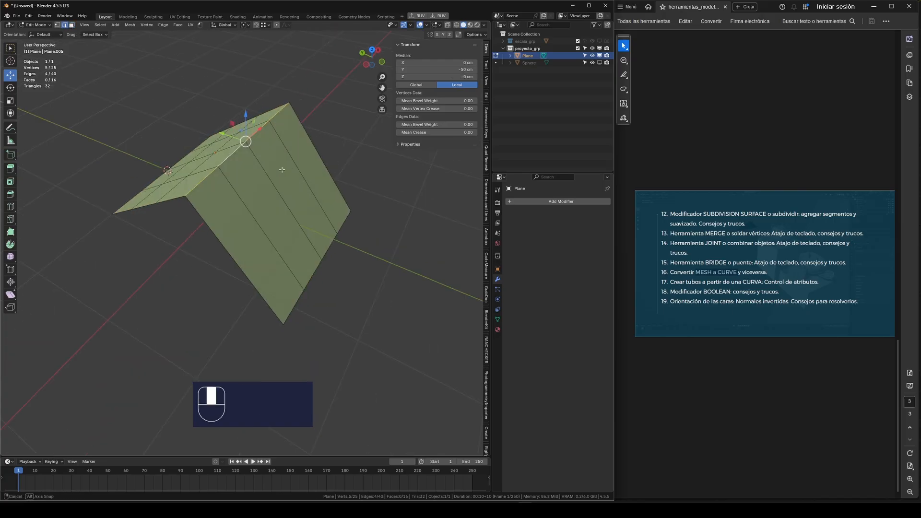
{"action": "key", "text": "ctrl+b"}
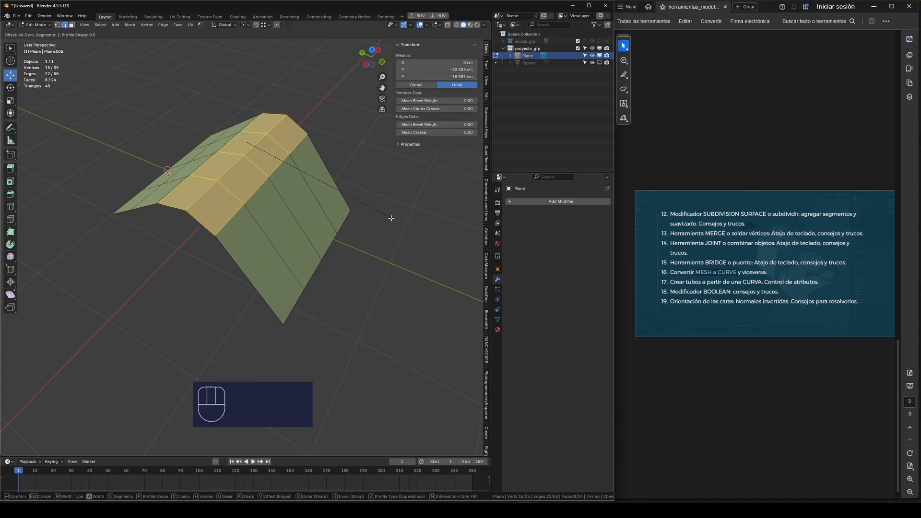
{"action": "right_click", "coordinate": [374, 206]}
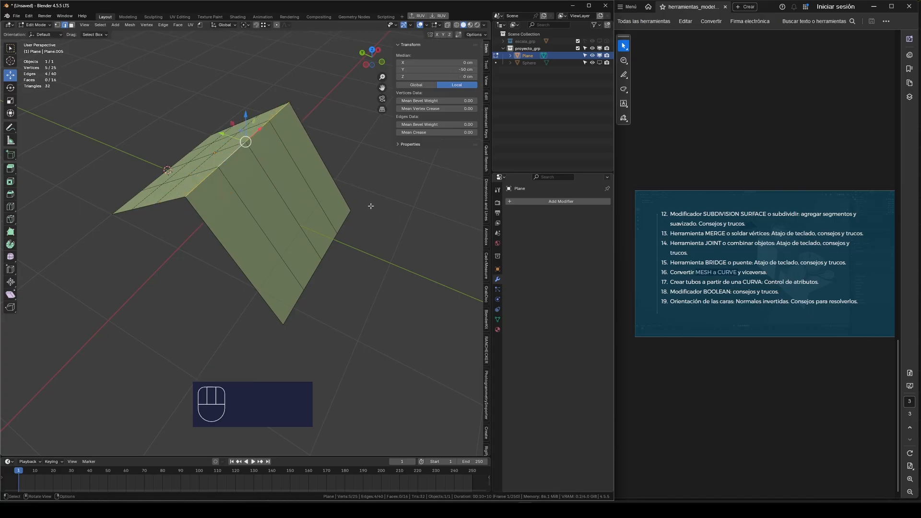
Compare the plane's underside with the Face Orientation overlay turned off and on again.
{"action": "mouse_move", "coordinate": [308, 200]}
{"action": "middle_mouse_down"}
{"action": "mouse_move", "coordinate": [294, 182]}
{"action": "mouse_move", "coordinate": [297, 192]}
{"action": "mouse_move", "coordinate": [321, 199]}
{"action": "middle_mouse_up"}
{"action": "middle_click_drag", "start_coordinate": [354, 186], "coordinate": [349, 93]}
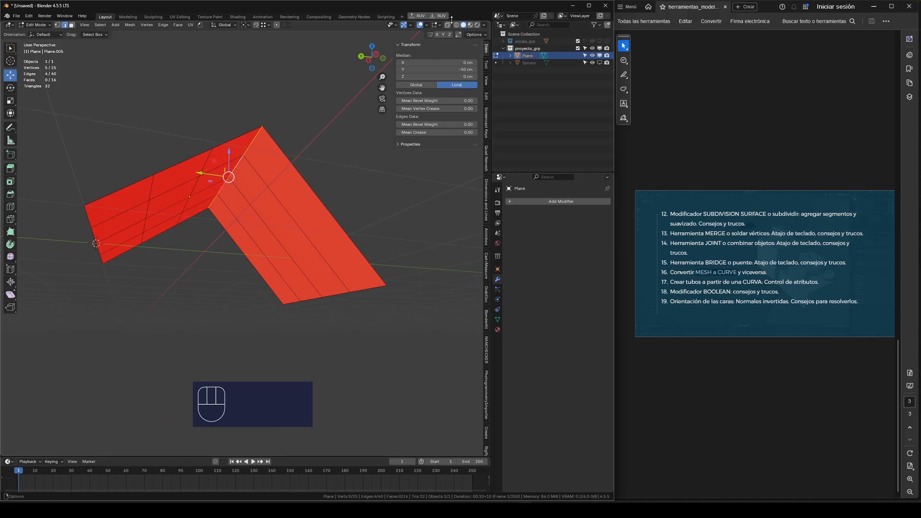
{"action": "left_click", "coordinate": [439, 26]}
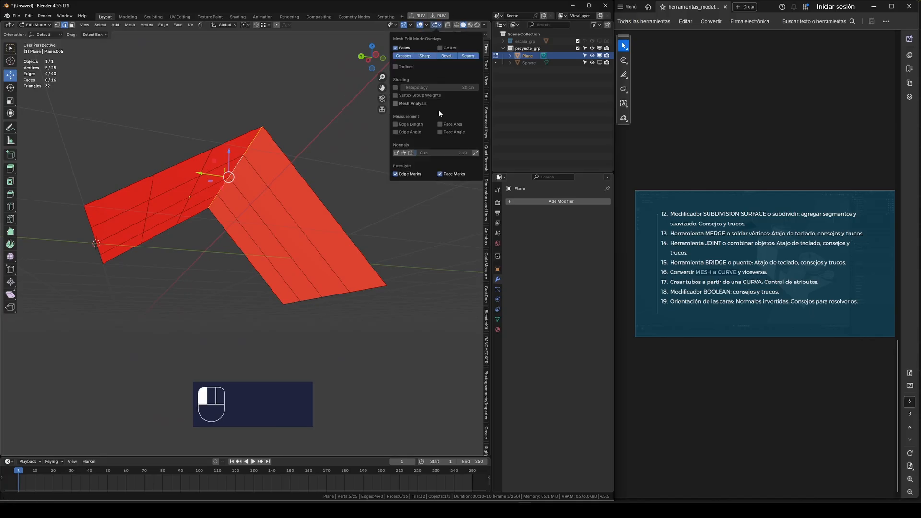
{"action": "left_click", "coordinate": [426, 26]}
{"action": "left_click", "coordinate": [382, 163]}
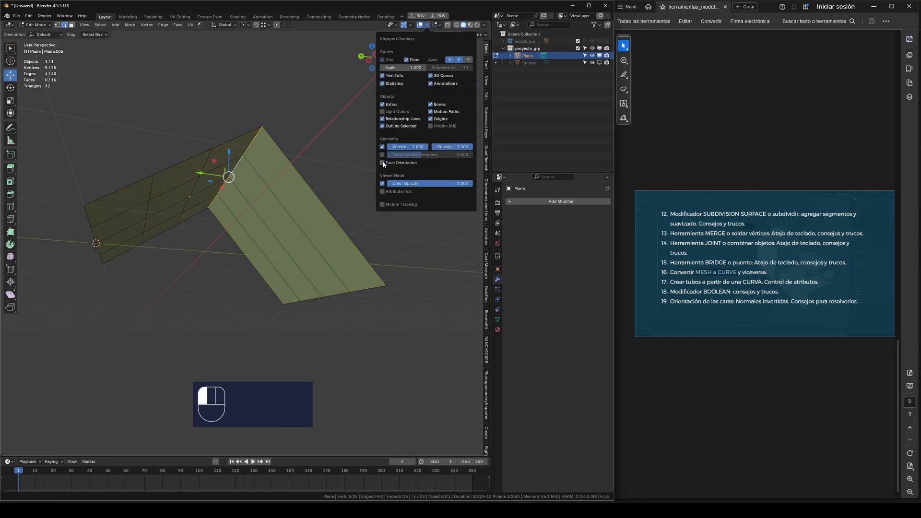
{"action": "left_click", "coordinate": [383, 163]}
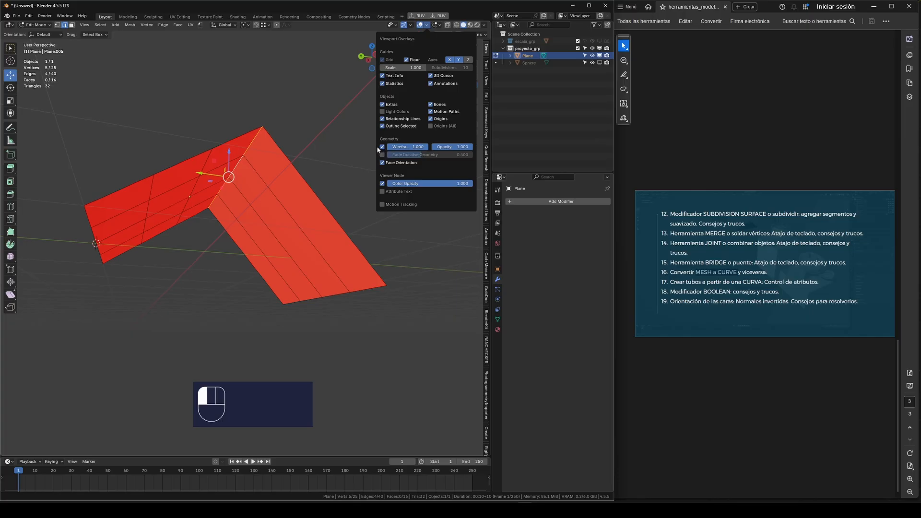
{"action": "left_click", "coordinate": [382, 148]}
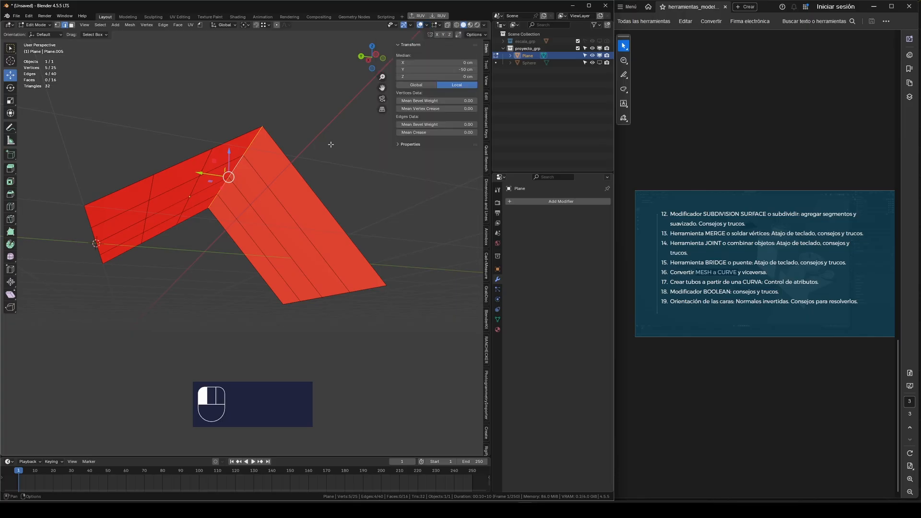
Return to Object Mode, deselect the folded plane, and view its outer surface.
{"action": "middle_click_drag", "start_coordinate": [331, 144], "coordinate": [268, 173]}
{"action": "key", "text": "Tab"}
{"action": "left_click", "coordinate": [345, 144]}
{"action": "scroll", "coordinate": [267, 172], "scroll_direction": "up", "scroll_amount": 2}
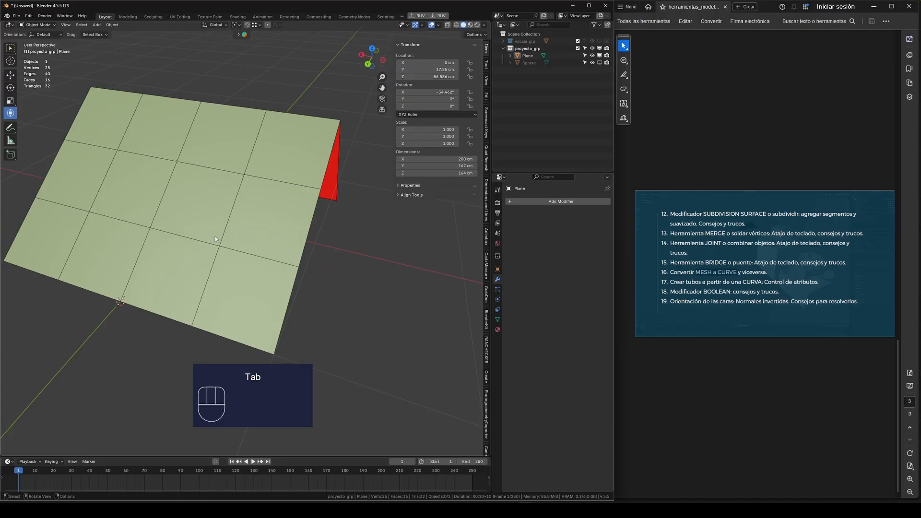
{"action": "middle_click_drag", "start_coordinate": [71, 195], "coordinate": [266, 190]}
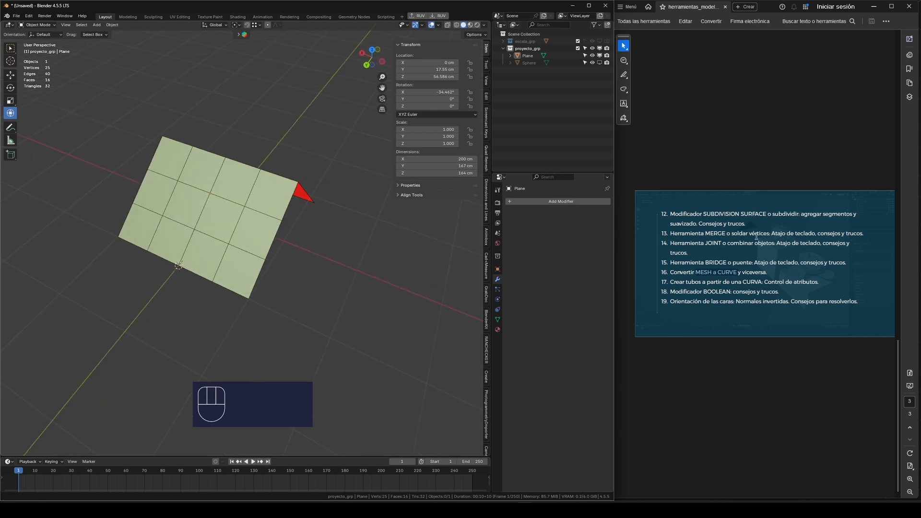
Switch to the PDF and review its list of modelling topics from the title page to topic 19.
{"action": "scroll", "coordinate": [755, 257], "scroll_direction": "up", "scroll_amount": 2}
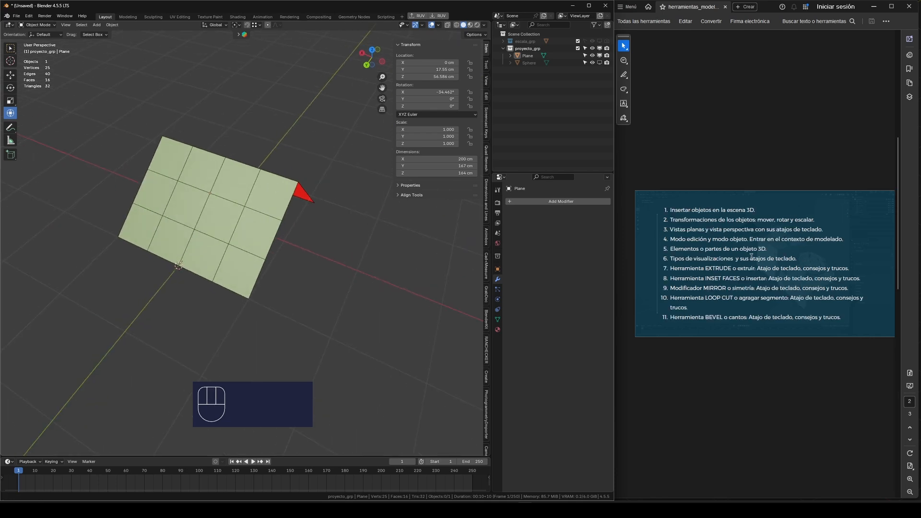
{"action": "scroll", "coordinate": [763, 260], "scroll_direction": "down", "scroll_amount": 2}
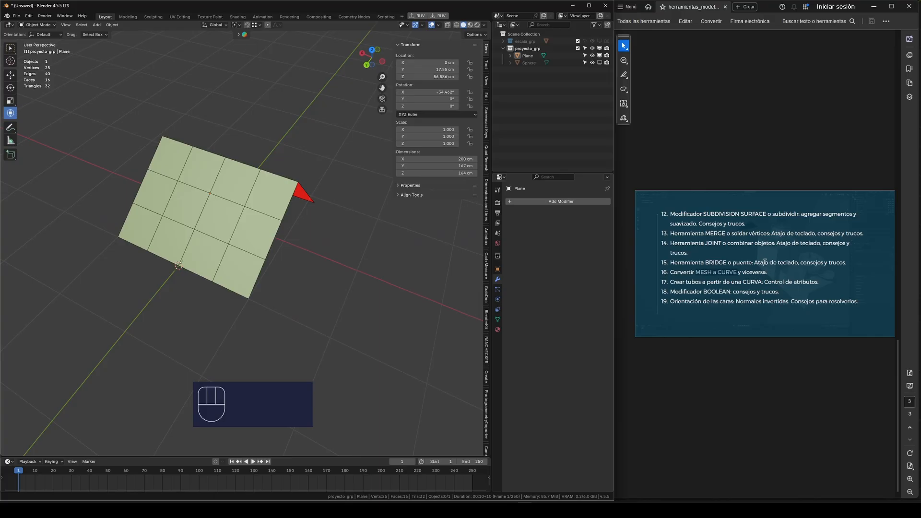
{"action": "scroll", "coordinate": [738, 275], "scroll_direction": "up", "scroll_amount": 2}
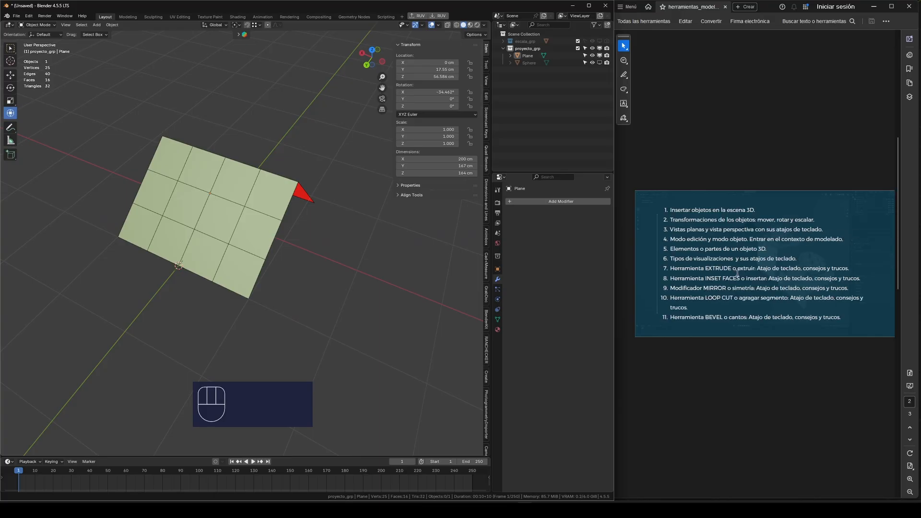
{"action": "scroll", "coordinate": [749, 283], "scroll_direction": "up", "scroll_amount": 2}
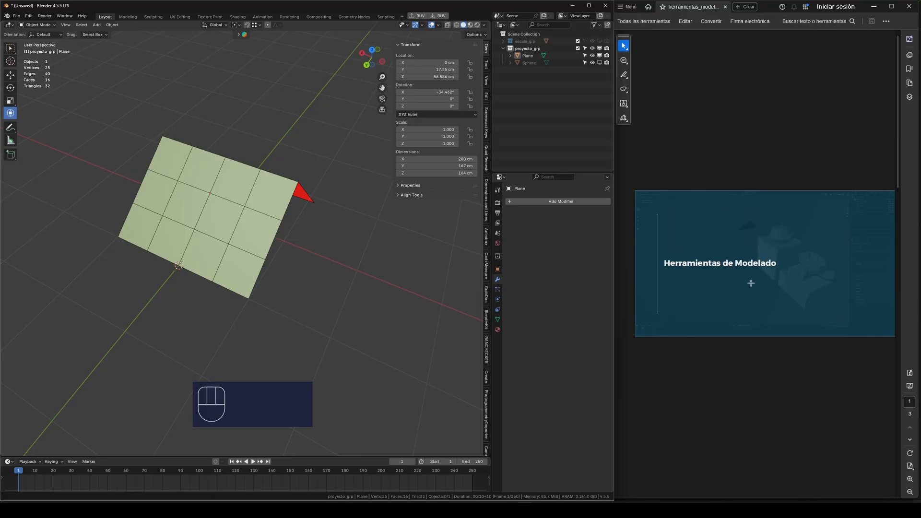
{"action": "scroll", "coordinate": [751, 283], "scroll_direction": "down", "scroll_amount": 2}
{"action": "scroll", "coordinate": [722, 297], "scroll_direction": "down", "scroll_amount": 2}
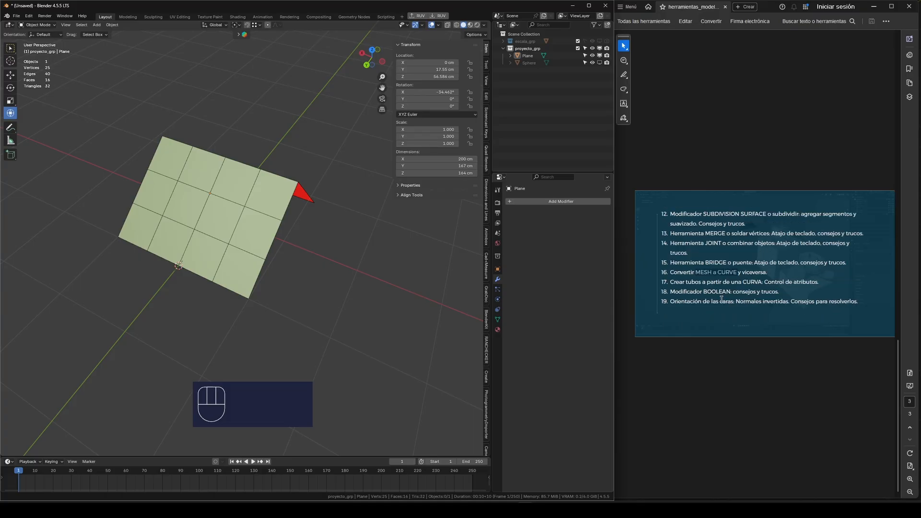